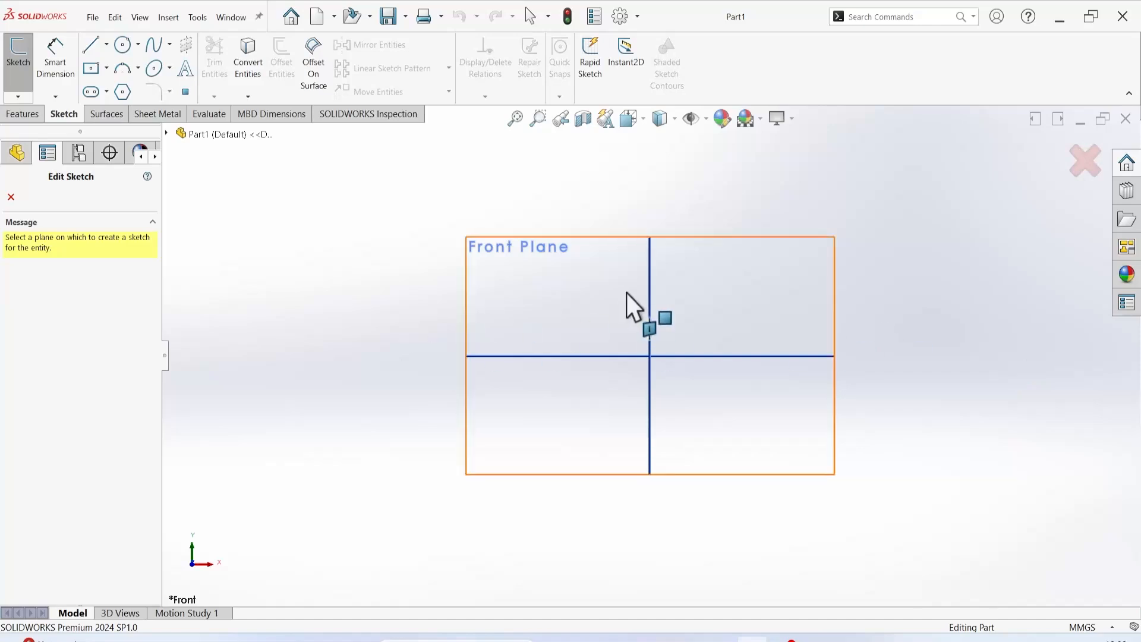
# Step: Start a sketch on the Front Plane
pyautogui.click(628, 302)
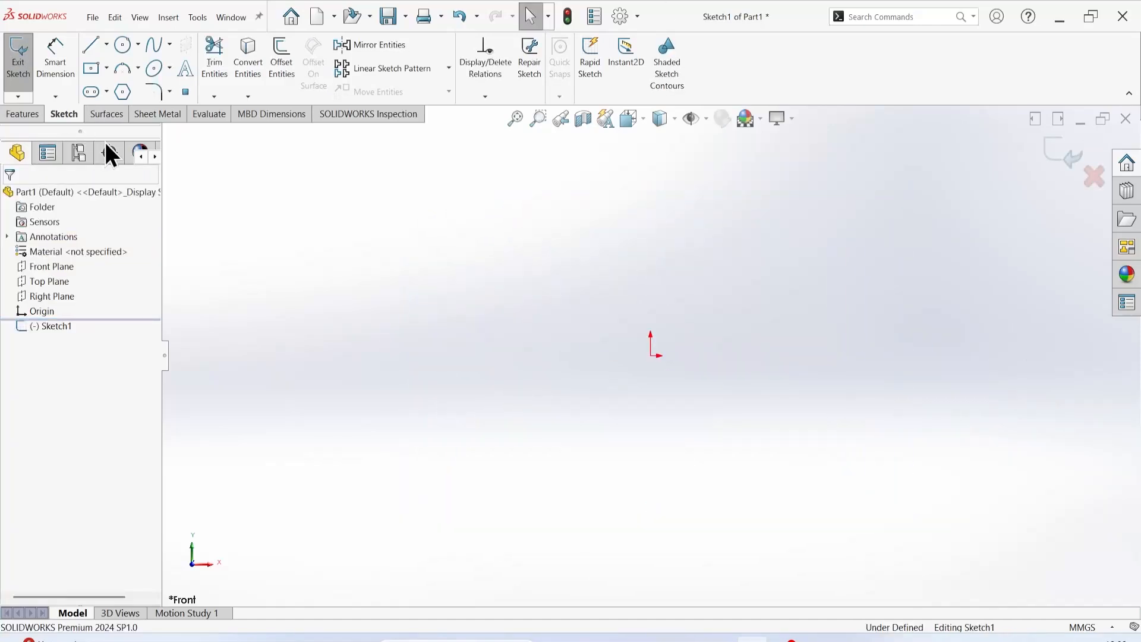
# Step: Sketch a vertical line, a tangent arc from its lower end, and a nearly horizontal line continuing from the arc
pyautogui.click(97, 51)
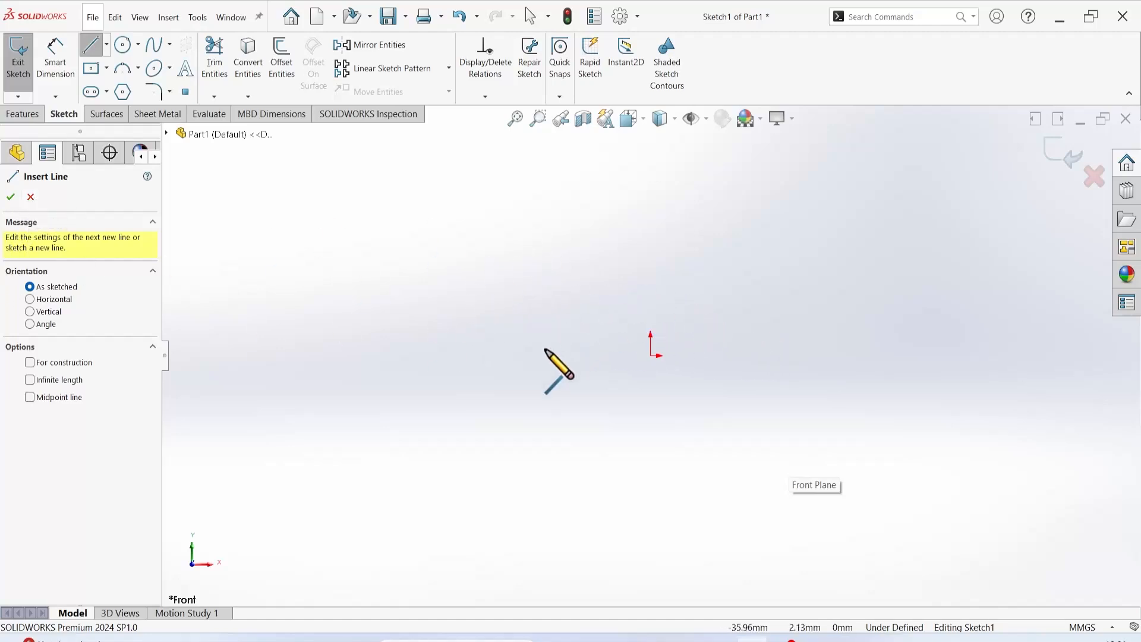
pyautogui.click(471, 194)
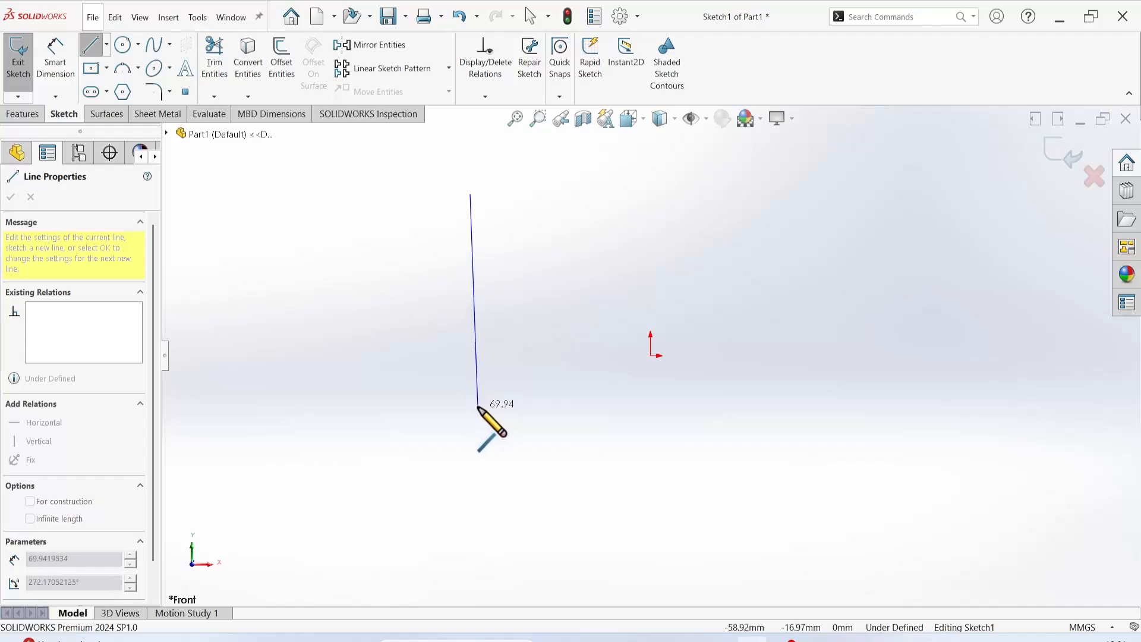
pyautogui.click(470, 375)
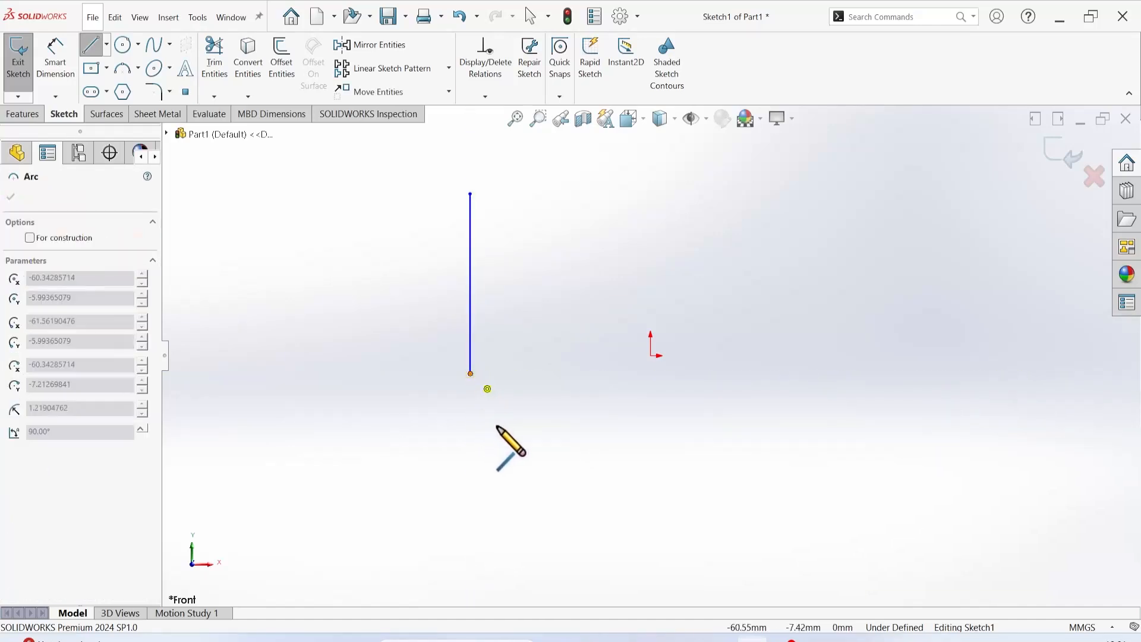
pyautogui.click(570, 447)
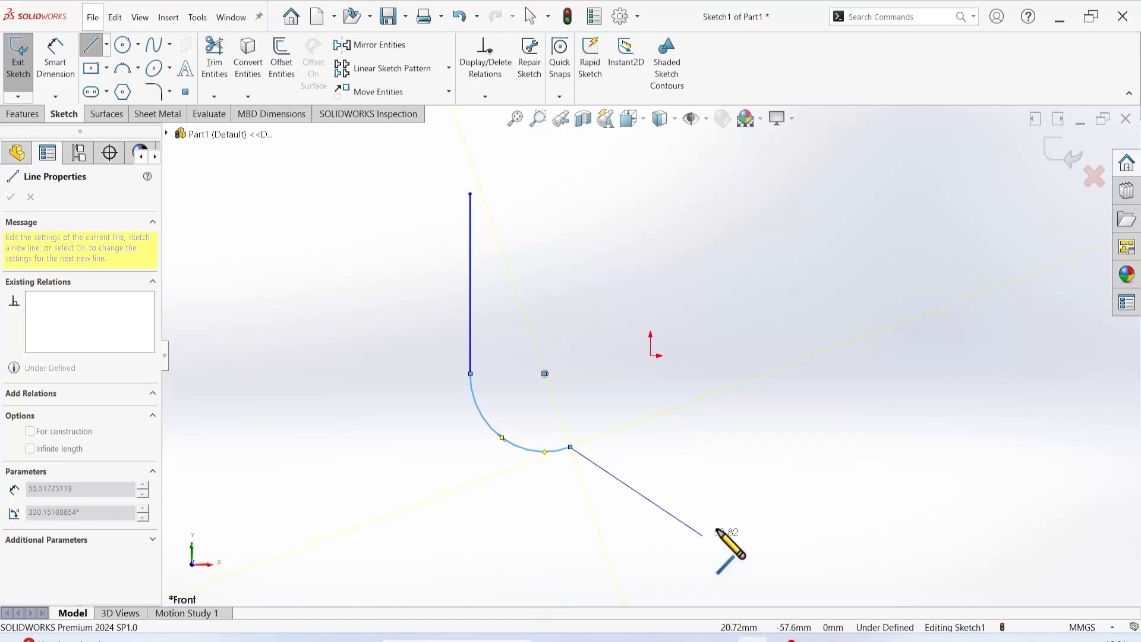
pyautogui.click(813, 452)
# Step: Extend the profile with a tangent arc, a vertical line and a final arc of about 88 mm radius, ending the chain
pyautogui.press('f')
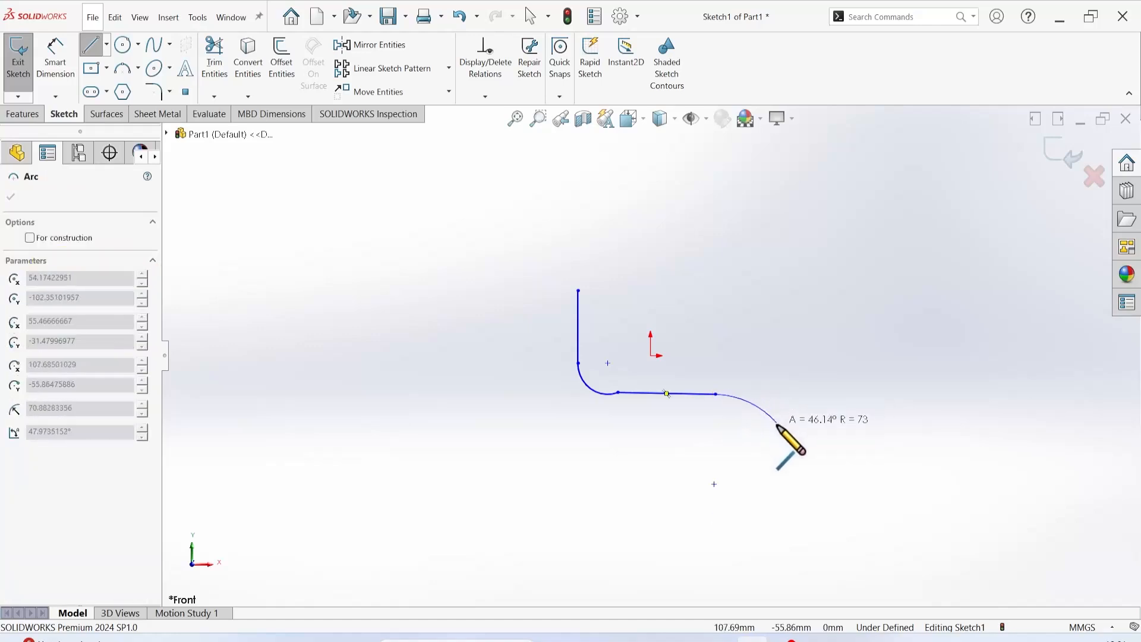
pyautogui.click(753, 450)
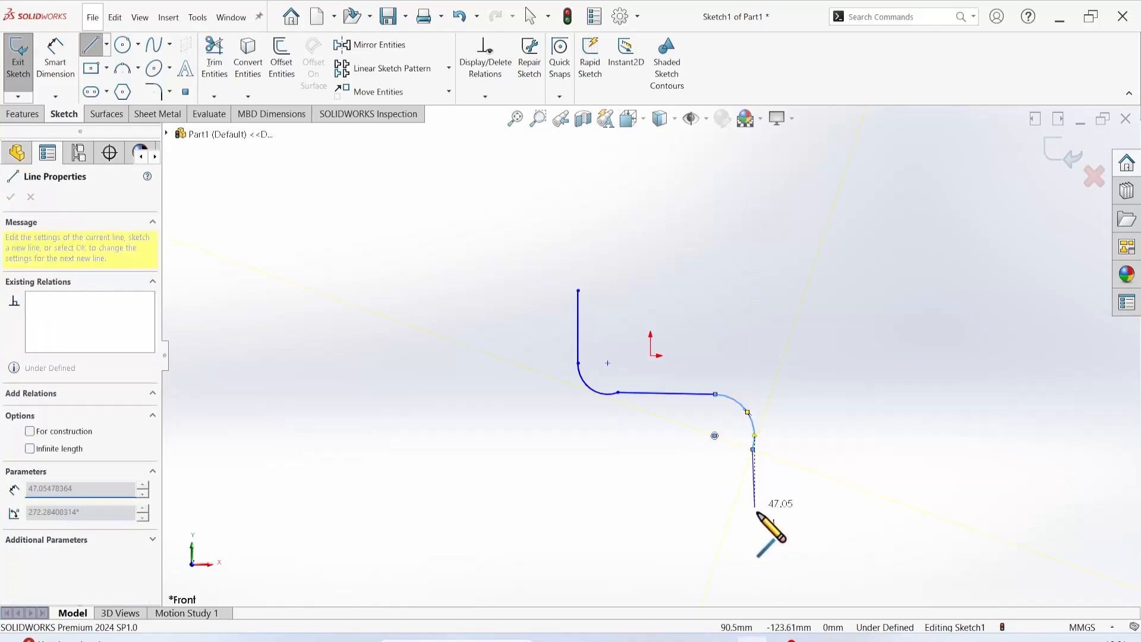
pyautogui.click(774, 576)
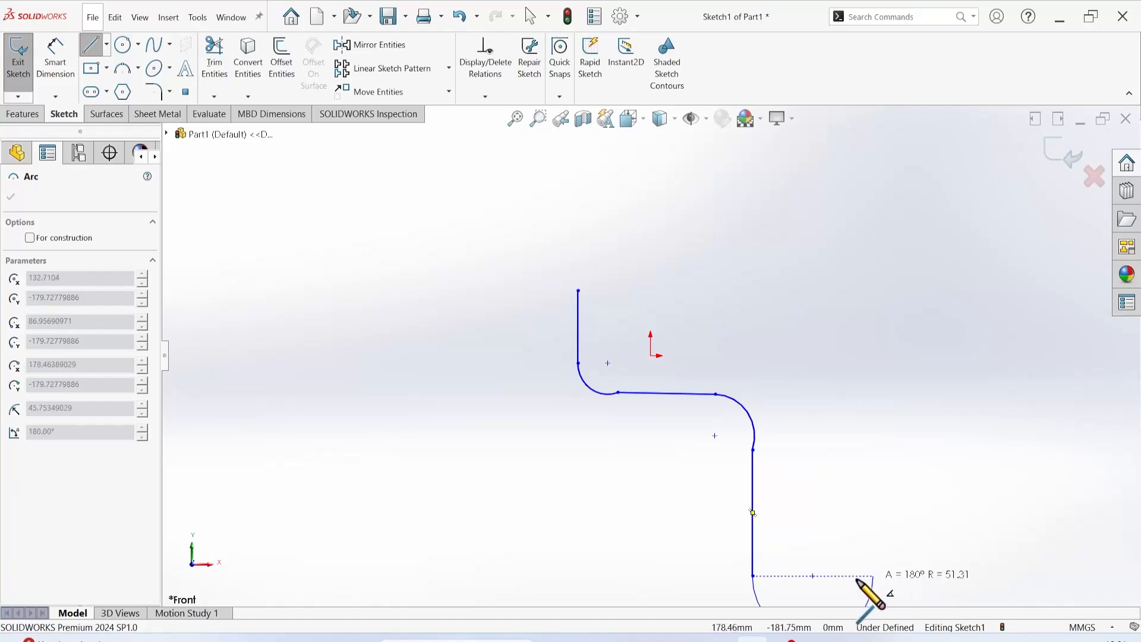
pyautogui.scroll(2, 814, 585)
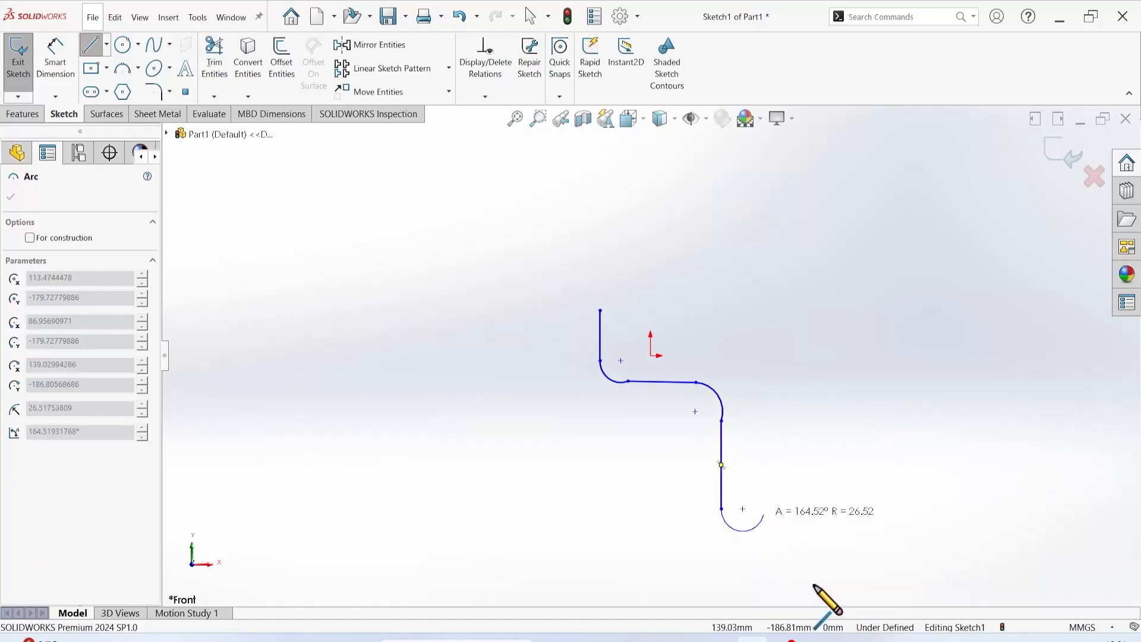
pyautogui.scroll(2, 814, 586)
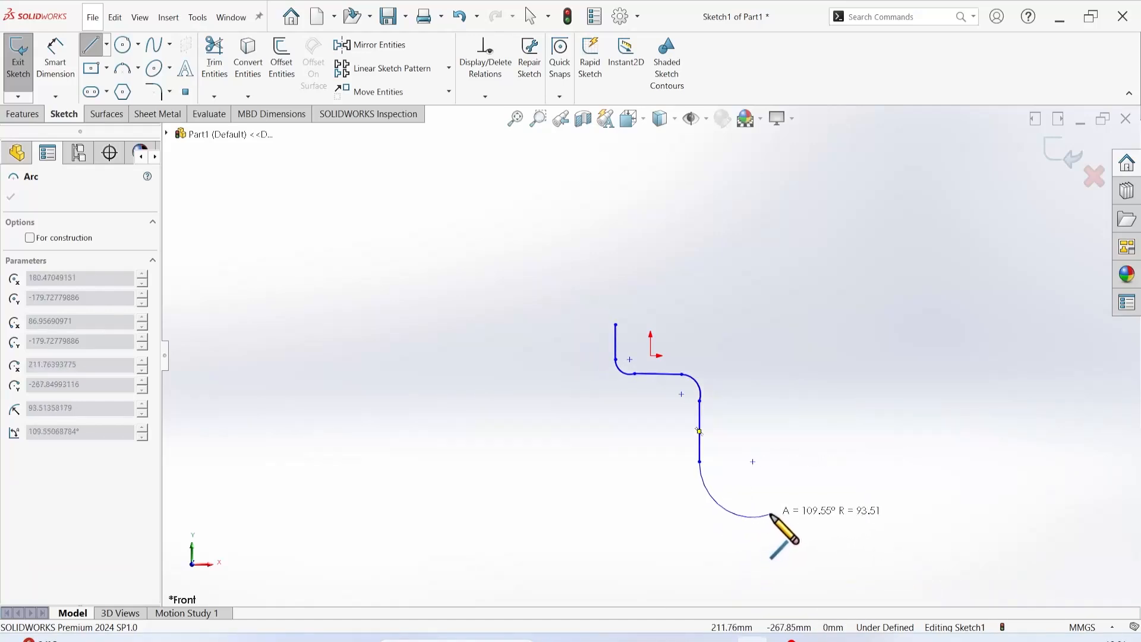
pyautogui.click(751, 514)
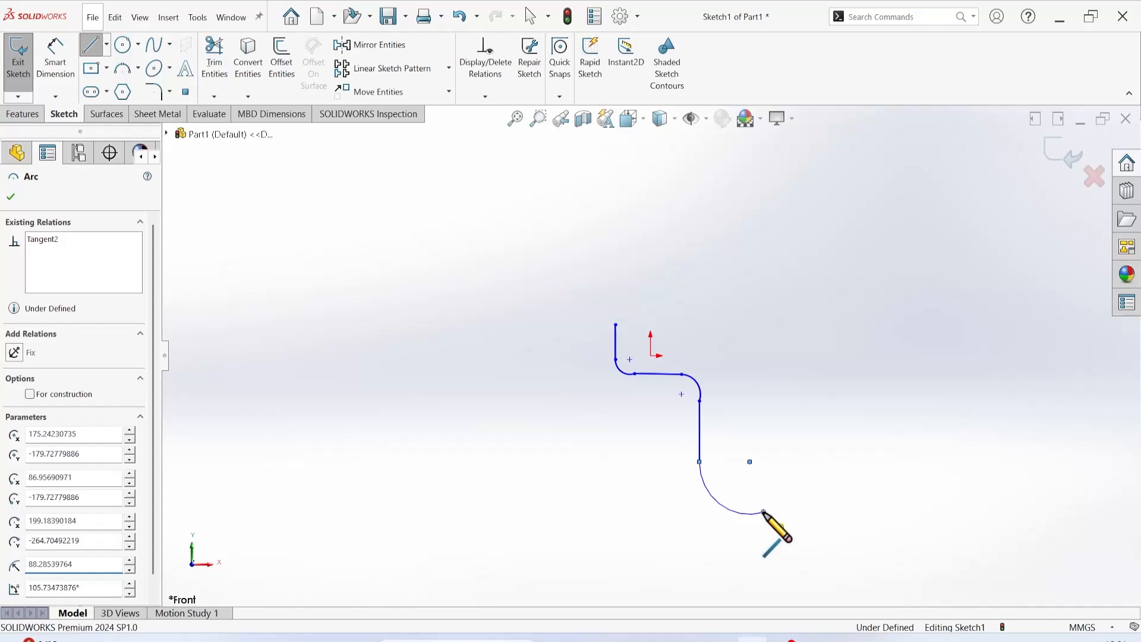
pyautogui.rightClick(797, 510)
pyautogui.click(817, 518)
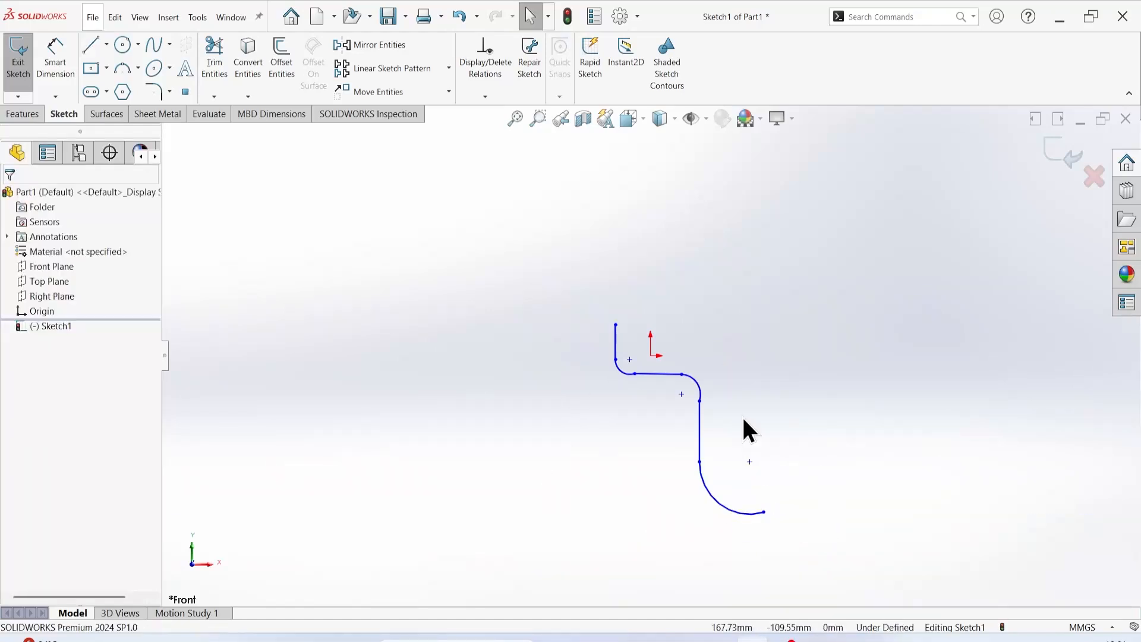
# Step: Reshape the line-and-arc chain by moving its upper line, the ends of the lower vertical line and the free end of the last arc
pyautogui.moveTo(616, 360)
pyautogui.mouseDown()
pyautogui.moveTo(587, 361)
pyautogui.moveTo(547, 306)
pyautogui.moveTo(522, 191)
pyautogui.mouseUp()
pyautogui.moveTo(699, 401); pyautogui.dragTo(730, 444)
pyautogui.moveTo(765, 513); pyautogui.dragTo(898, 523)
pyautogui.moveTo(730, 462); pyautogui.dragTo(746, 546)
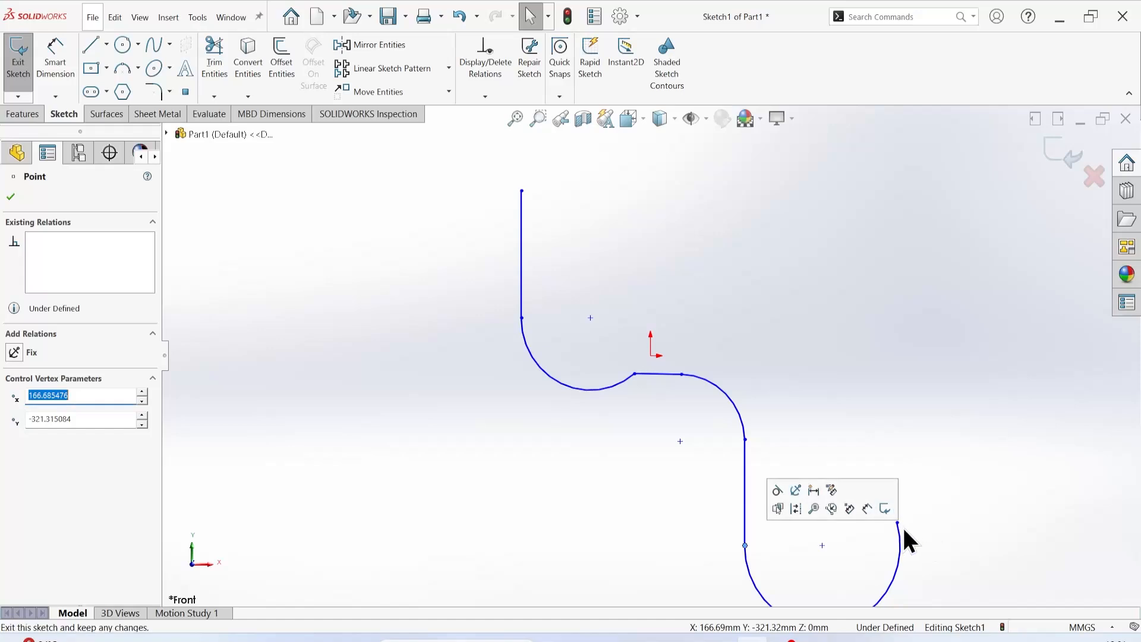
pyautogui.moveTo(898, 523); pyautogui.dragTo(1022, 599)
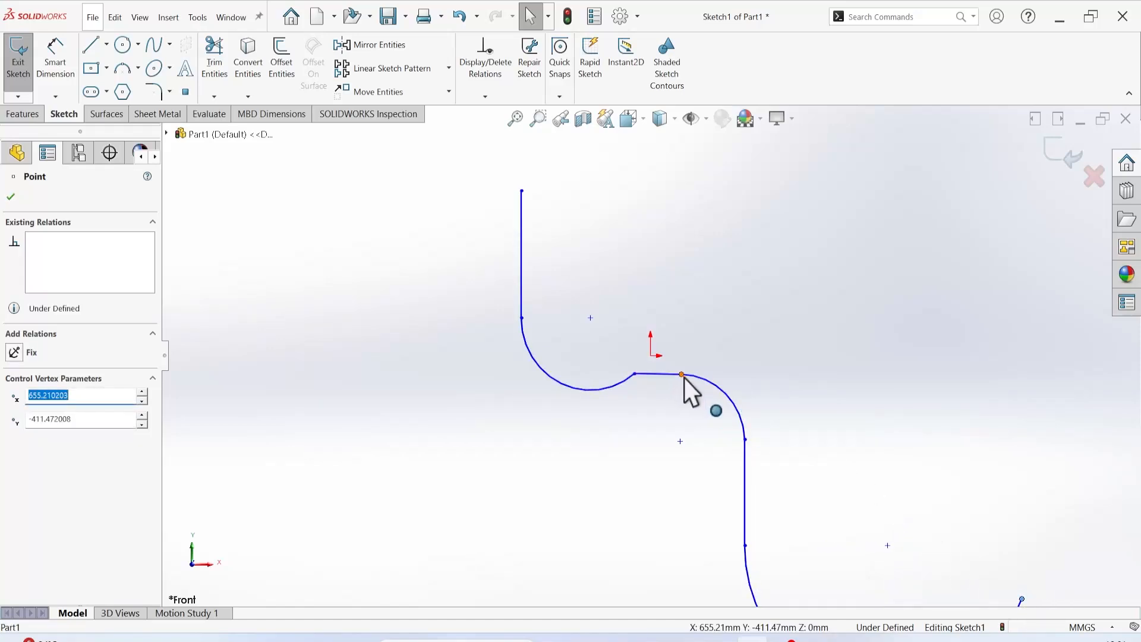
# Step: Lengthen and tilt the middle line by moving its endpoints, and shift the vertical line below it outward
pyautogui.moveTo(684, 376); pyautogui.dragTo(771, 368)
pyautogui.moveTo(745, 441); pyautogui.dragTo(844, 450)
pyautogui.moveTo(629, 375); pyautogui.dragTo(613, 395)
# Step: Move the lower vertical line's bottom end and the last arc's free end so the arc forms about a half circle
pyautogui.scroll(3, 747, 403)
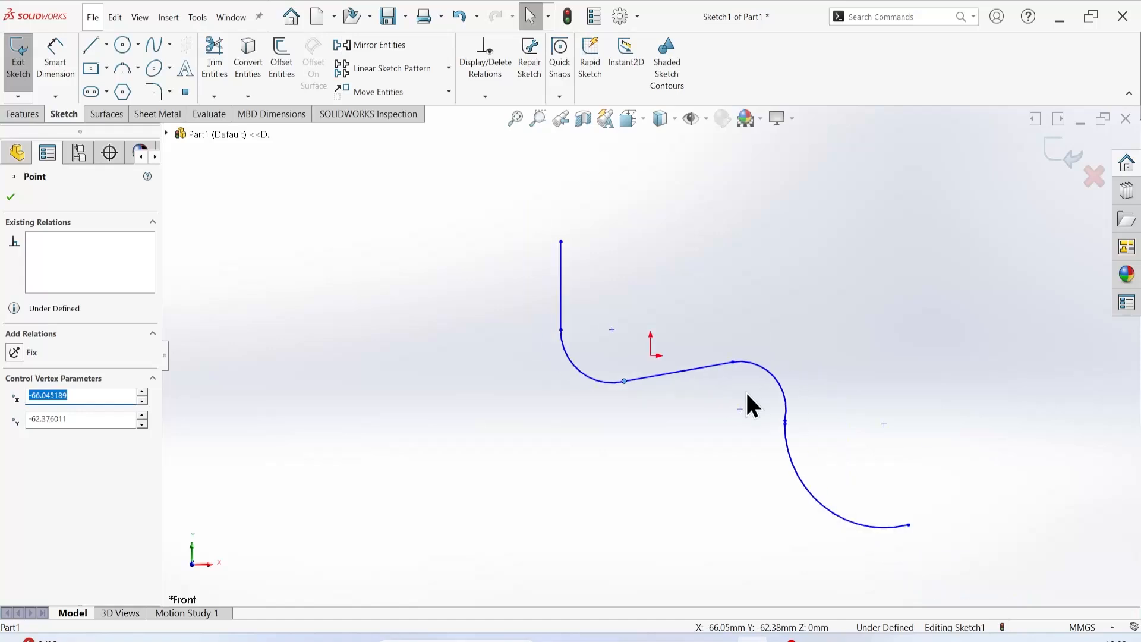
pyautogui.moveTo(833, 473); pyautogui.dragTo(869, 477)
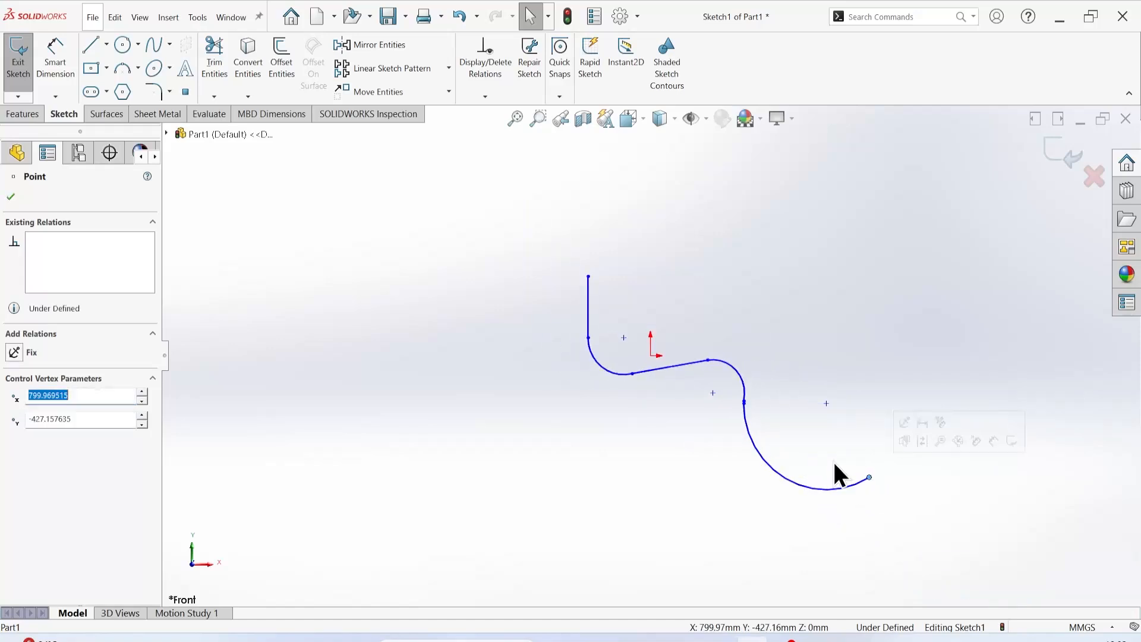
pyautogui.click(744, 402)
pyautogui.moveTo(747, 408); pyautogui.dragTo(782, 472)
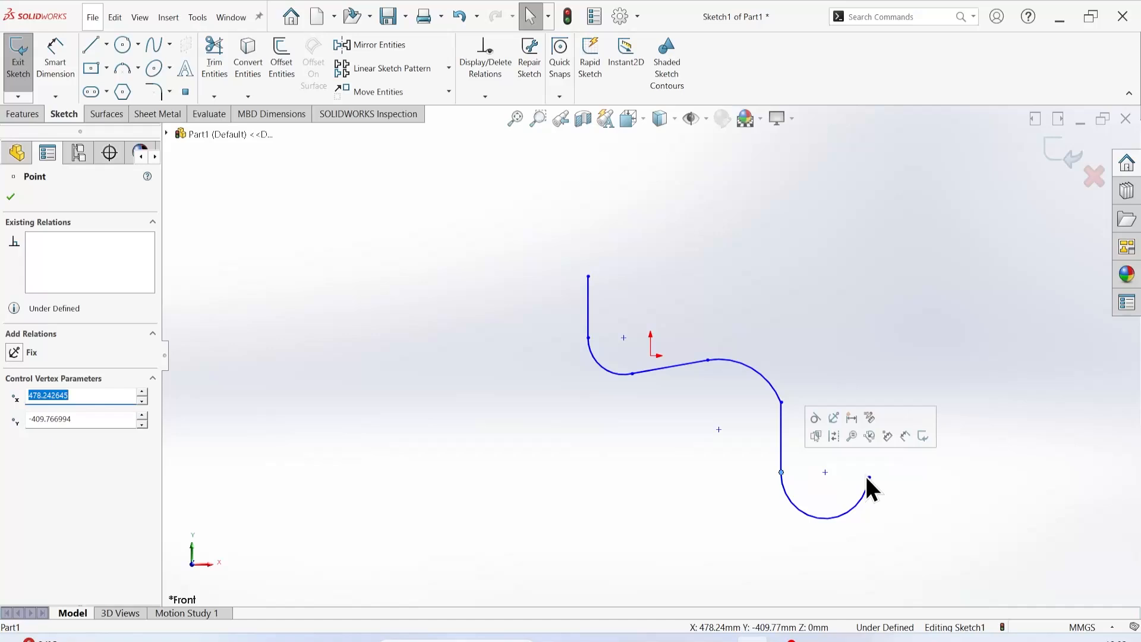
pyautogui.moveTo(870, 475); pyautogui.dragTo(963, 473)
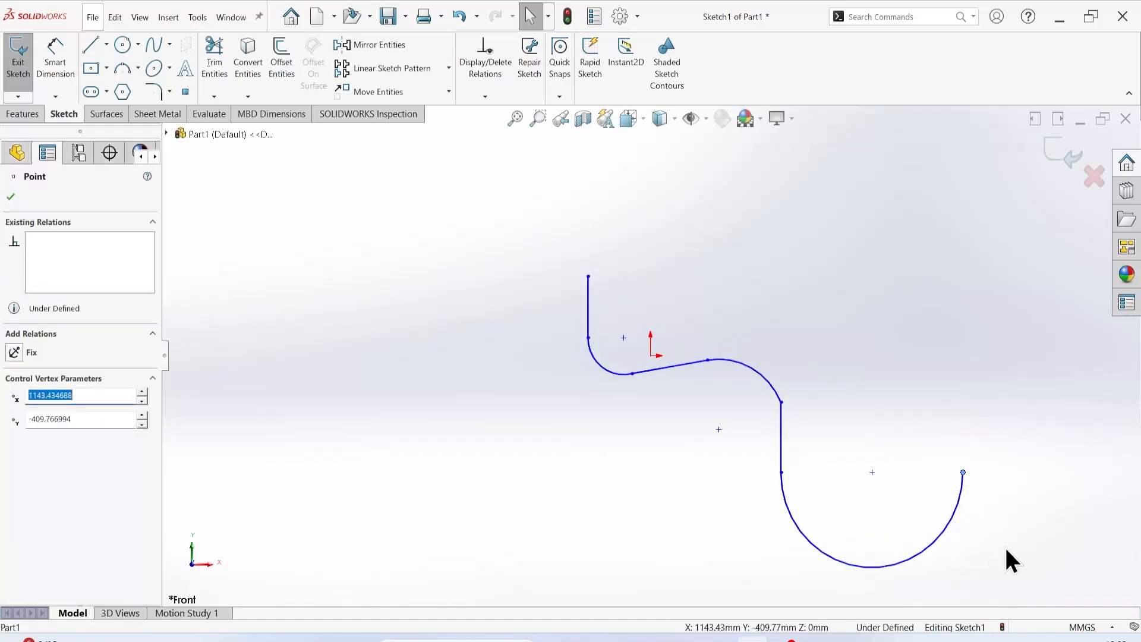
# Step: Delete the entire line-and-arc chain from the sketch
pyautogui.moveTo(1006, 548); pyautogui.dragTo(297, 157)
pyautogui.press('Delete')
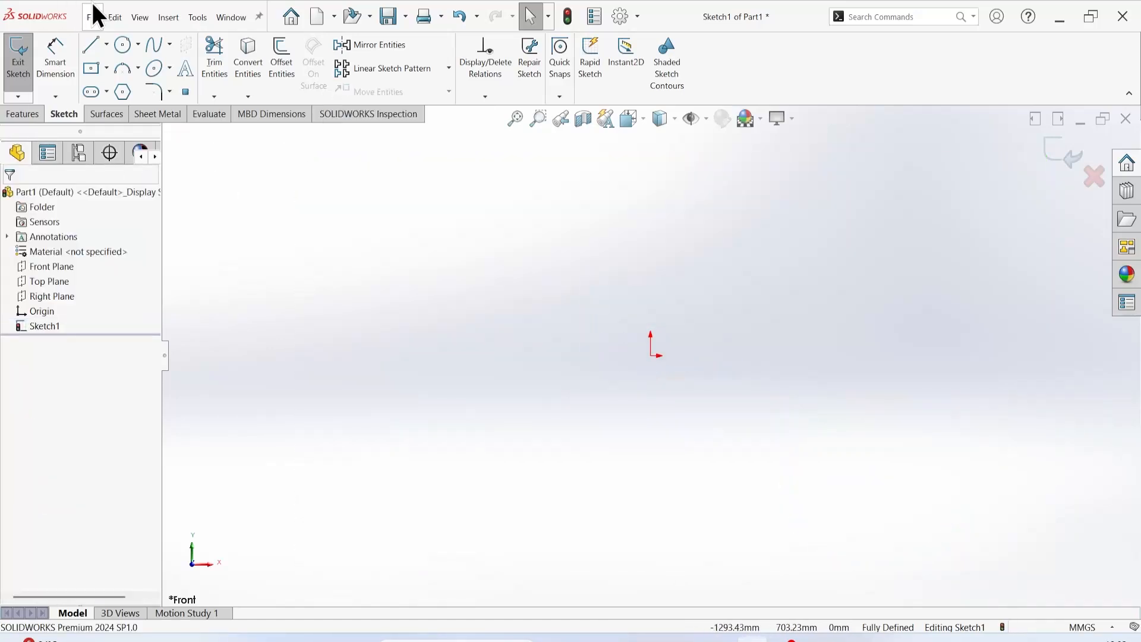
# Step: Sketch a wavy open spline through five points, starting beside the origin and spanning across it, then exit the sketch
pyautogui.click(154, 46)
pyautogui.click(469, 268)
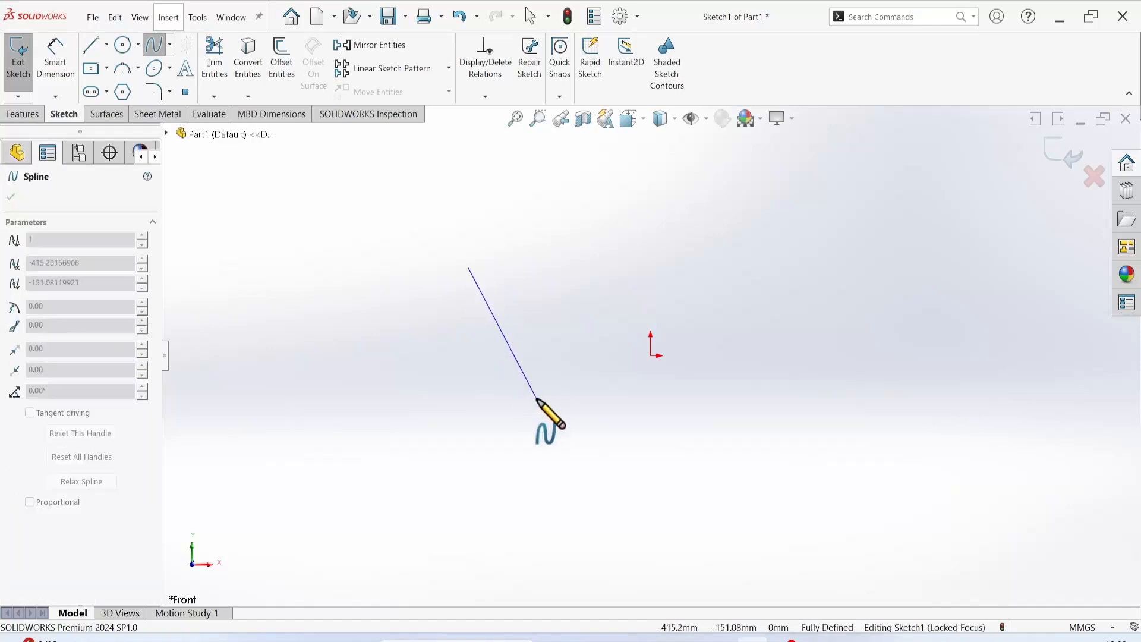
pyautogui.click(536, 398)
pyautogui.click(823, 279)
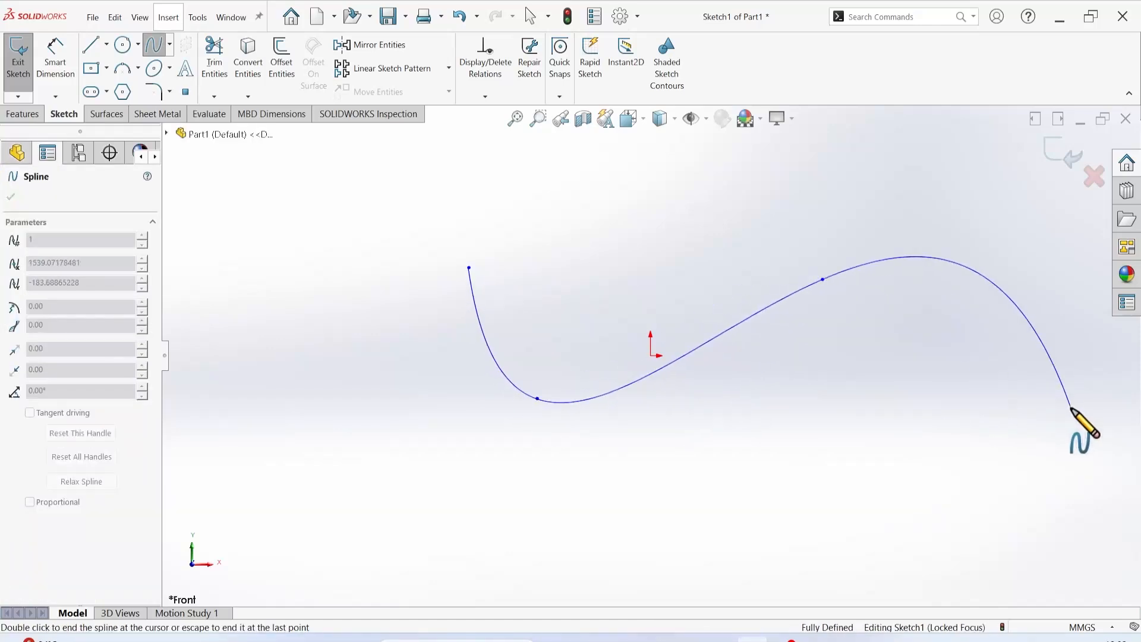
pyautogui.scroll(4, 1071, 407)
pyautogui.click(1072, 409)
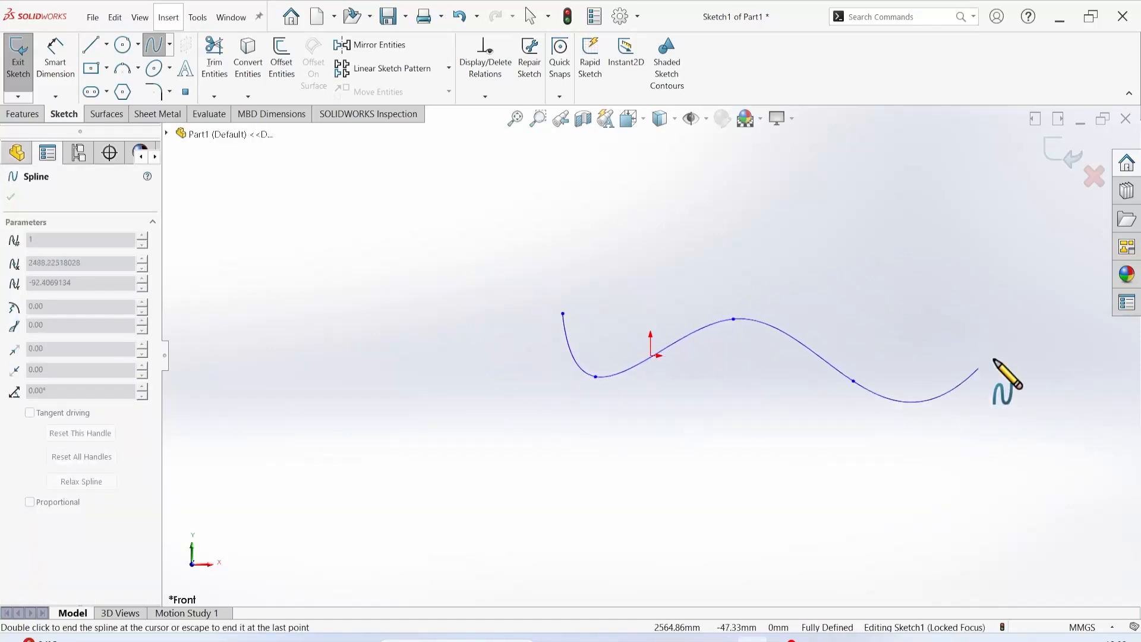
pyautogui.click(1075, 378)
pyautogui.rightClick(1084, 375)
pyautogui.click(1062, 374)
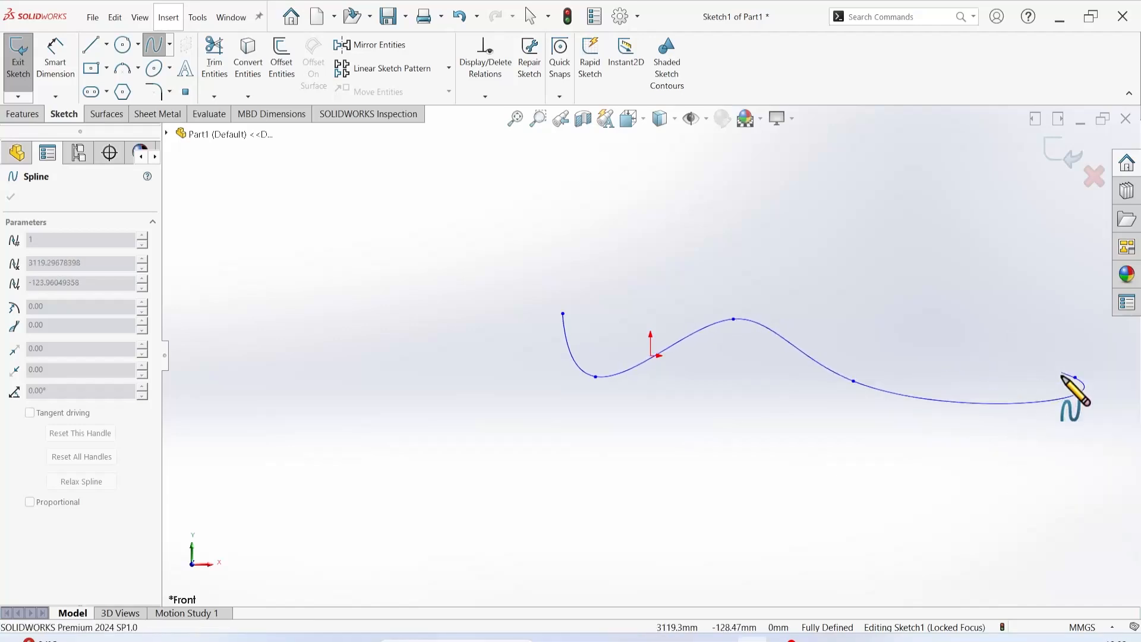
pyautogui.rightClick(1088, 383)
pyautogui.click(1085, 379)
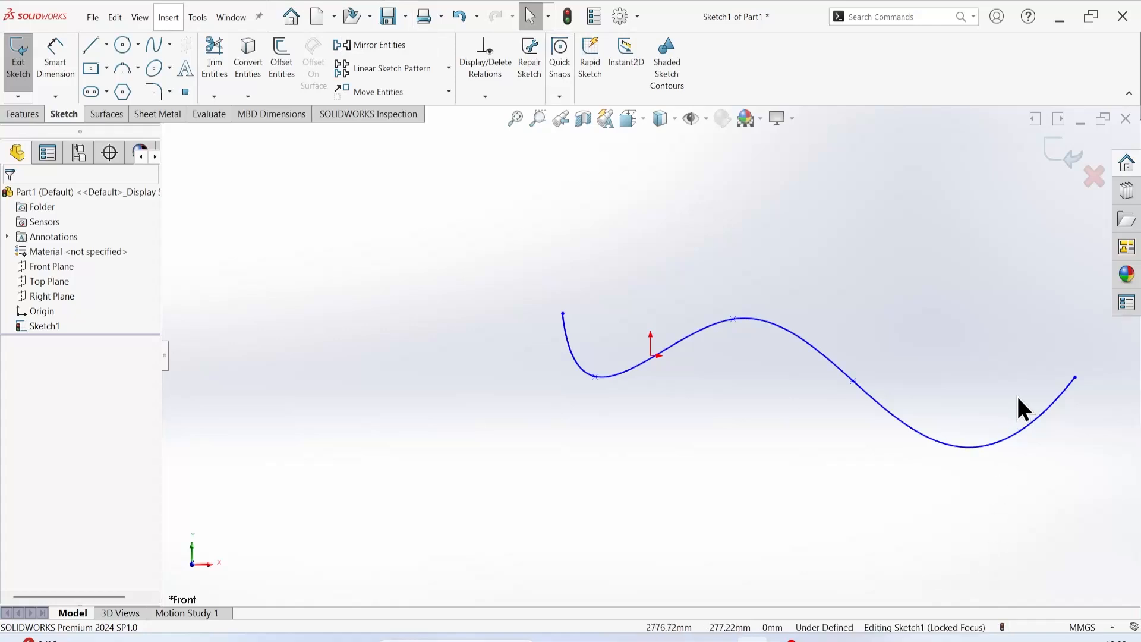
pyautogui.press('f')
pyautogui.press('z')
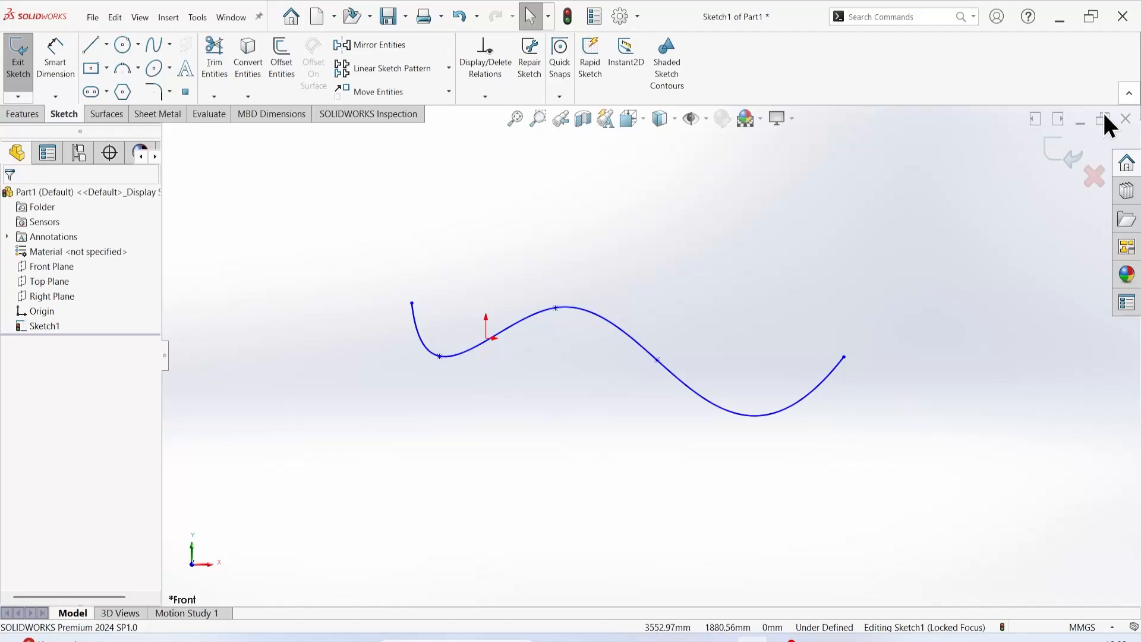
pyautogui.click(1062, 153)
# Step: Create a reference plane perpendicular to the spline and coincident with its right-hand endpoint
pyautogui.click(842, 365)
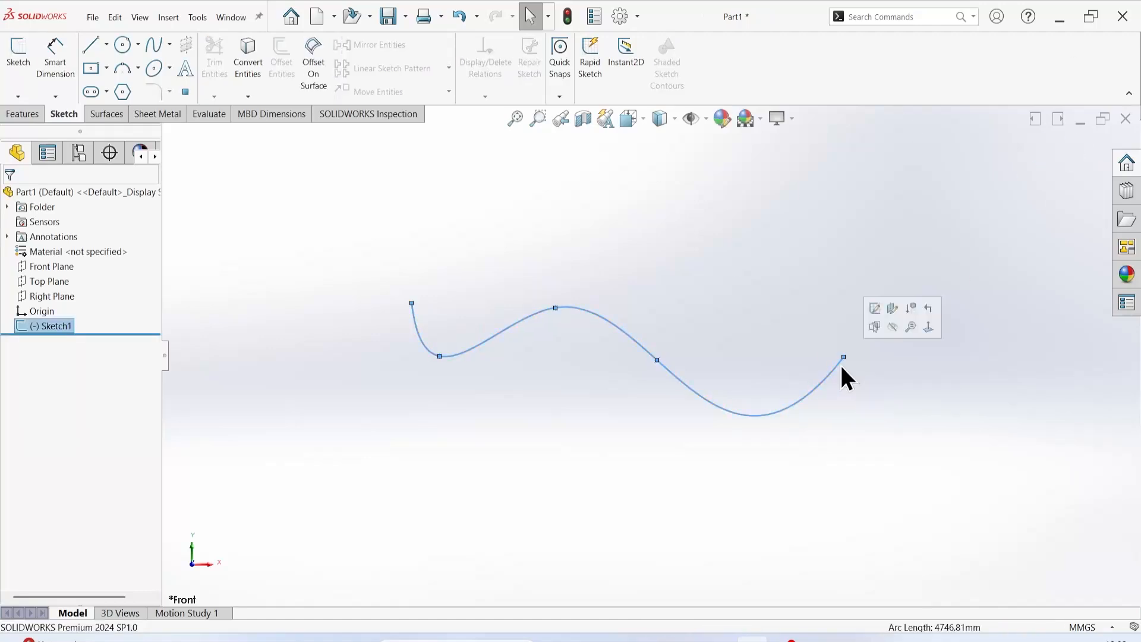
pyautogui.click(23, 115)
pyautogui.click(645, 63)
pyautogui.click(600, 62)
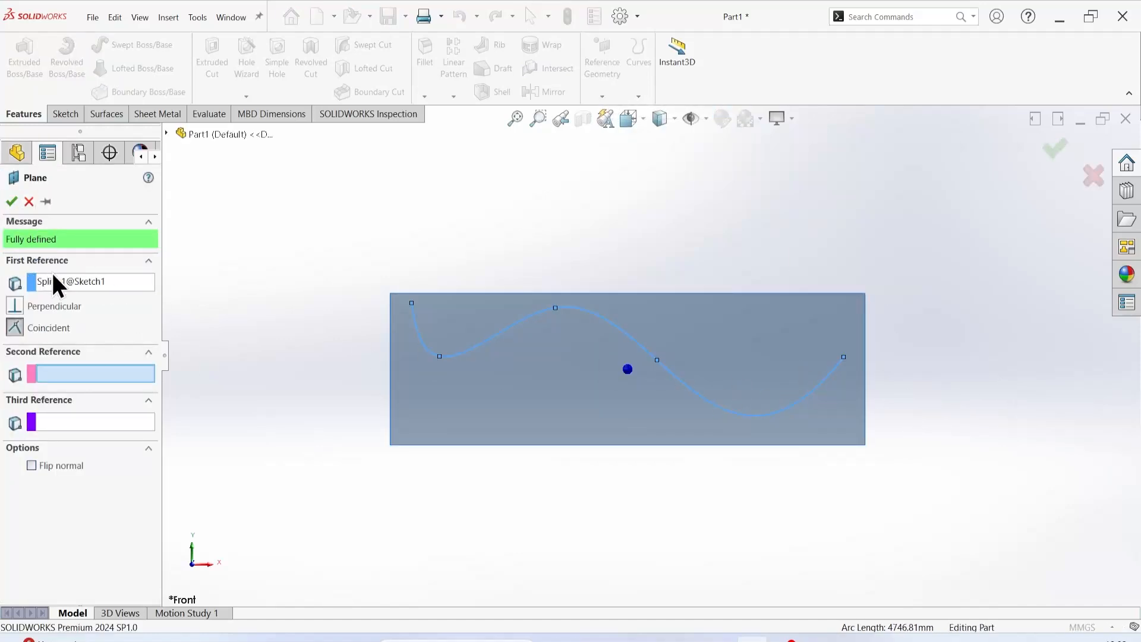
pyautogui.click(57, 283)
pyautogui.press('Delete')
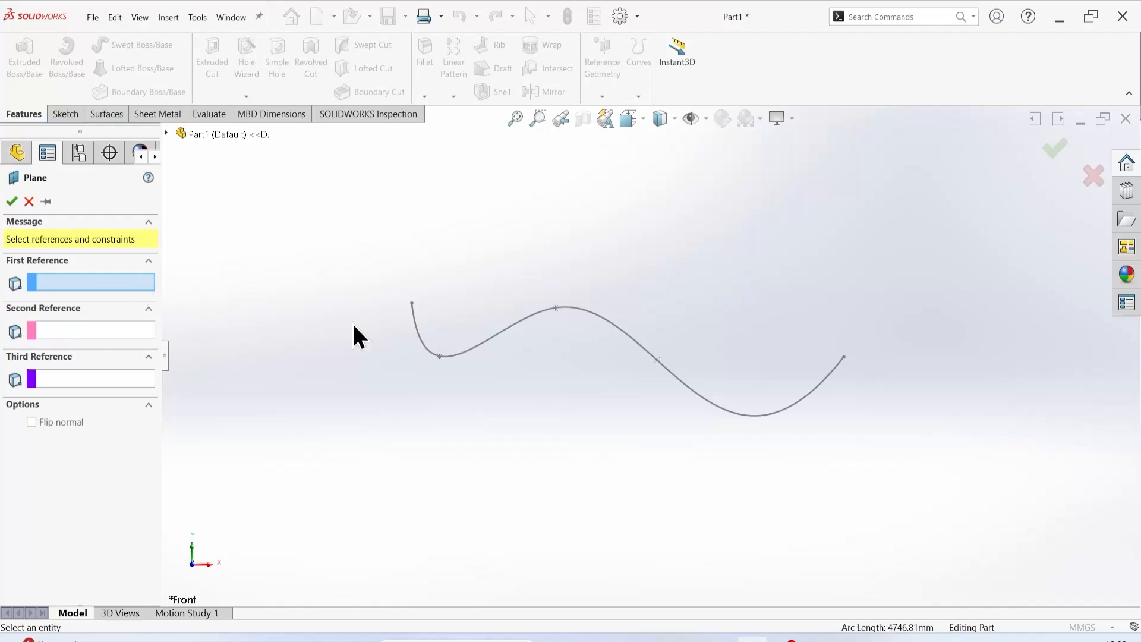
pyautogui.click(828, 375)
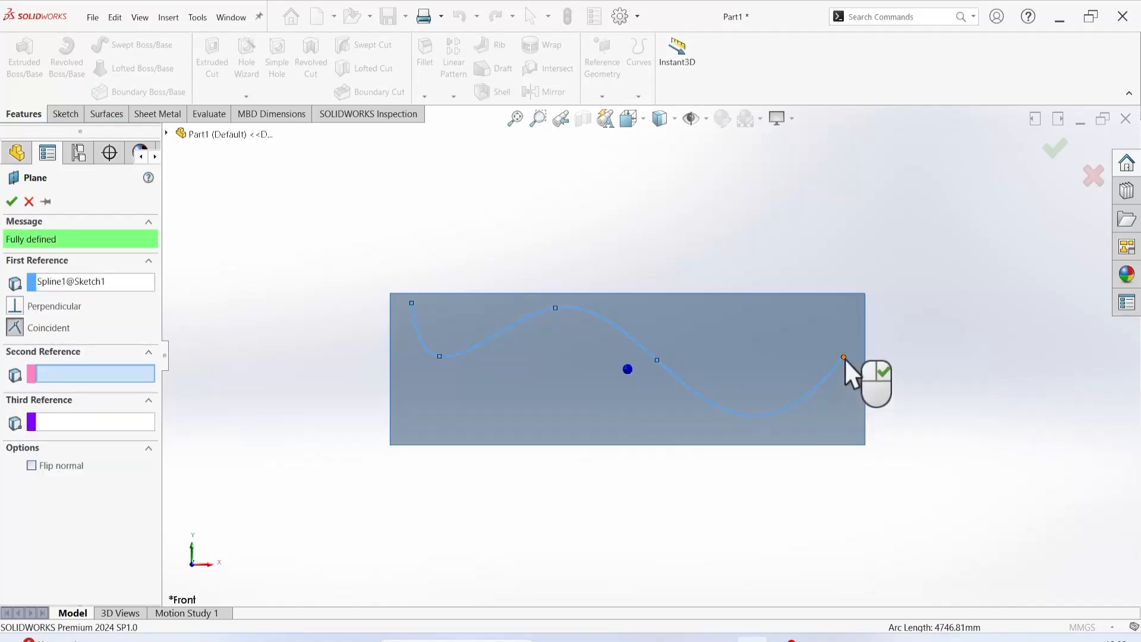
pyautogui.click(845, 358)
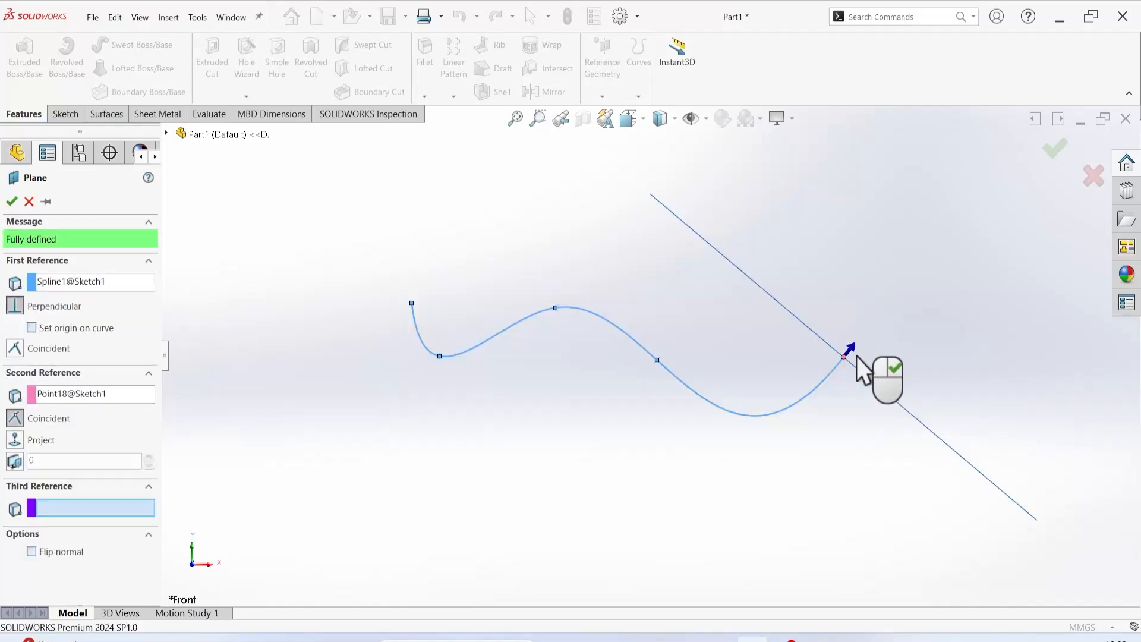
pyautogui.click(12, 202)
# Step: Accept the reference plane perpendicular to the spline and open a new sketch on it
pyautogui.moveTo(892, 247); pyautogui.dragTo(815, 305, button='middle')
pyautogui.rightClick(676, 304)
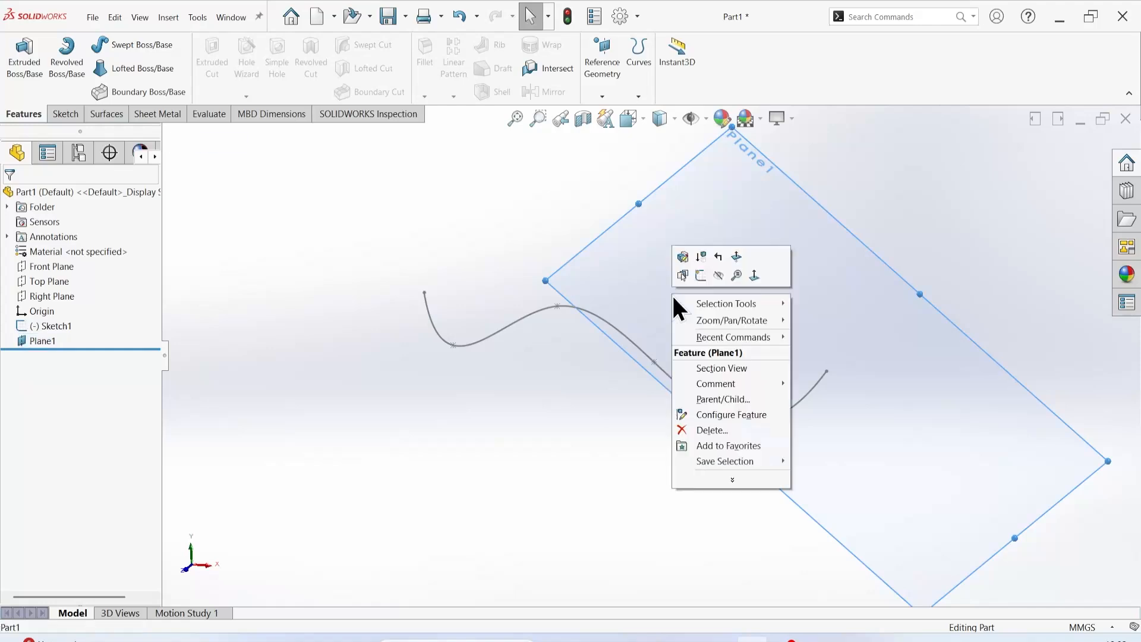
pyautogui.click(701, 275)
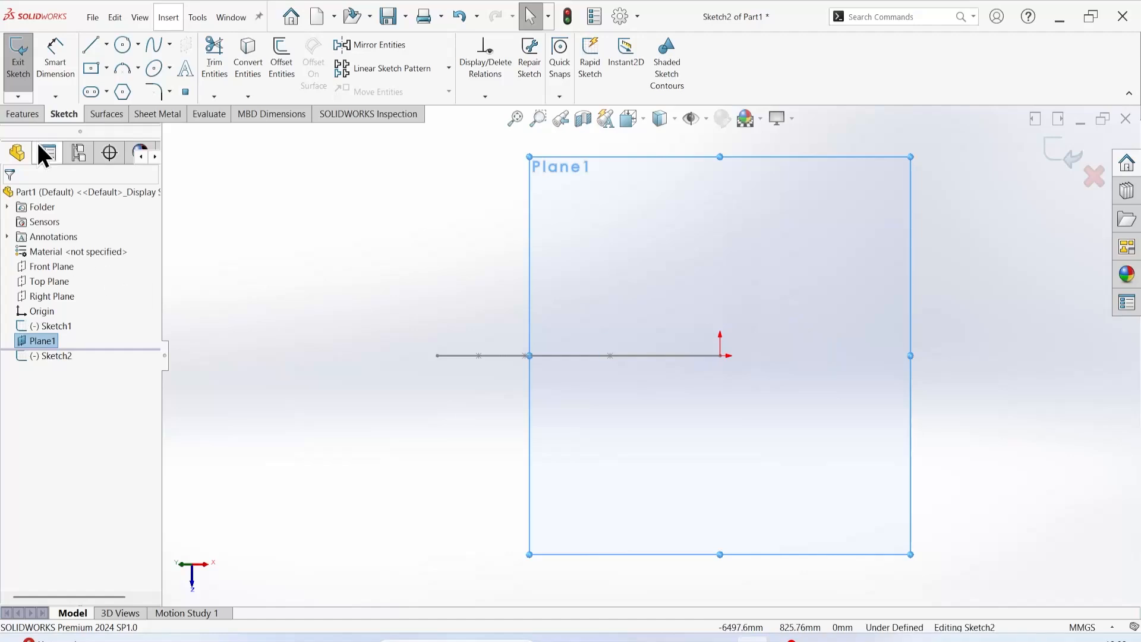
# Step: Sketch a closed Z-shaped line profile from the spline's endpoint, beginning with a vertical line about 707 mm and a horizontal line about 380 mm
pyautogui.click(92, 49)
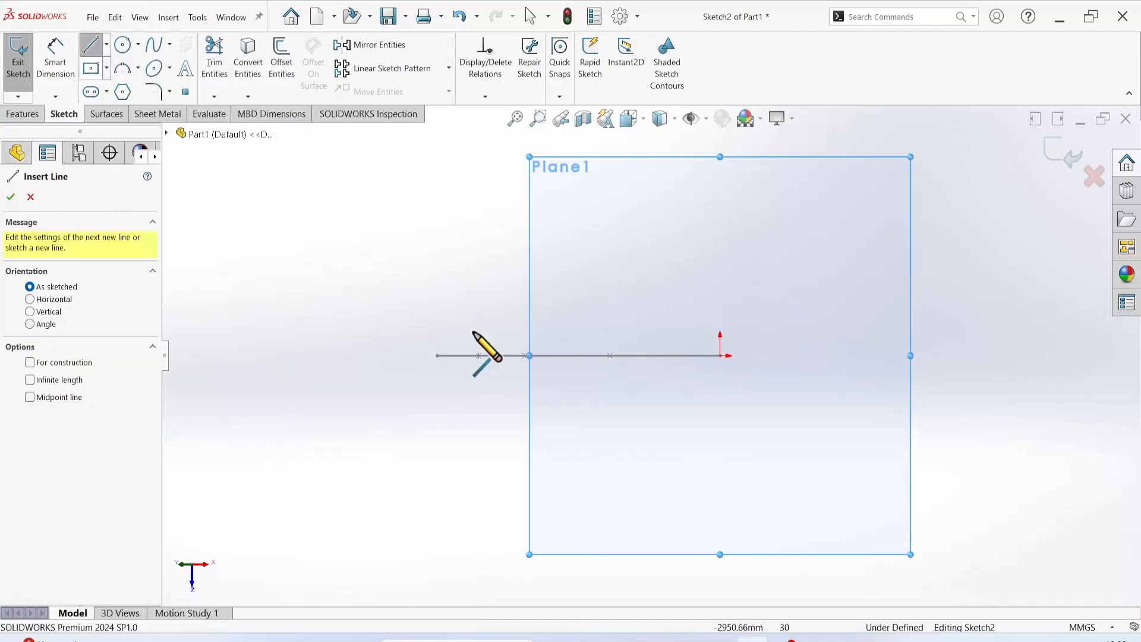
pyautogui.click(721, 356)
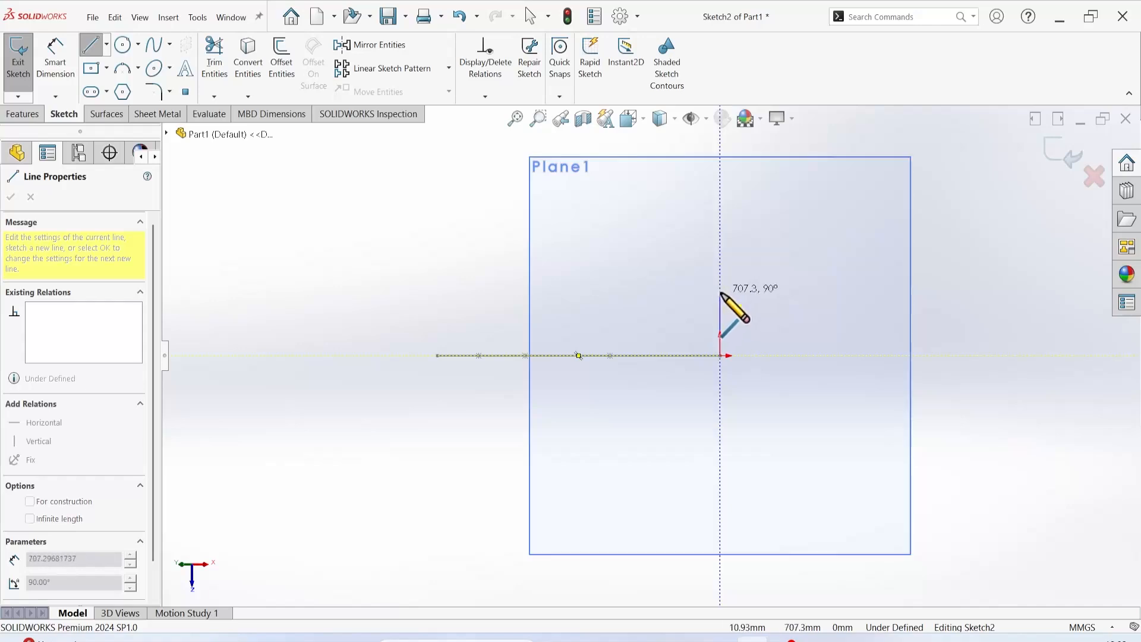
pyautogui.click(720, 291)
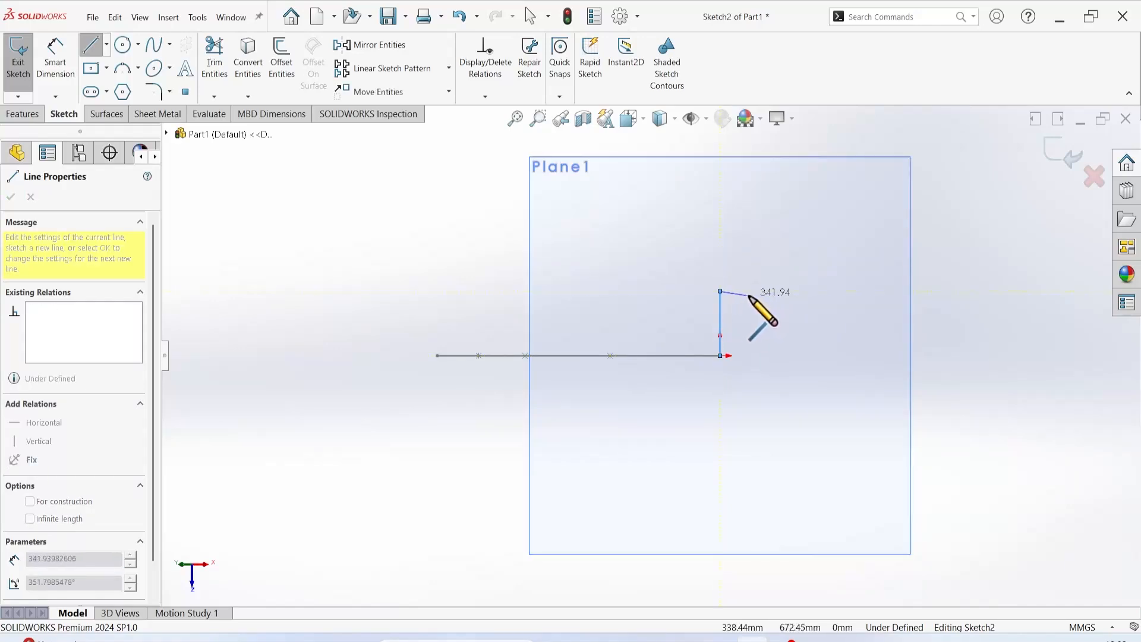
pyautogui.click(753, 291)
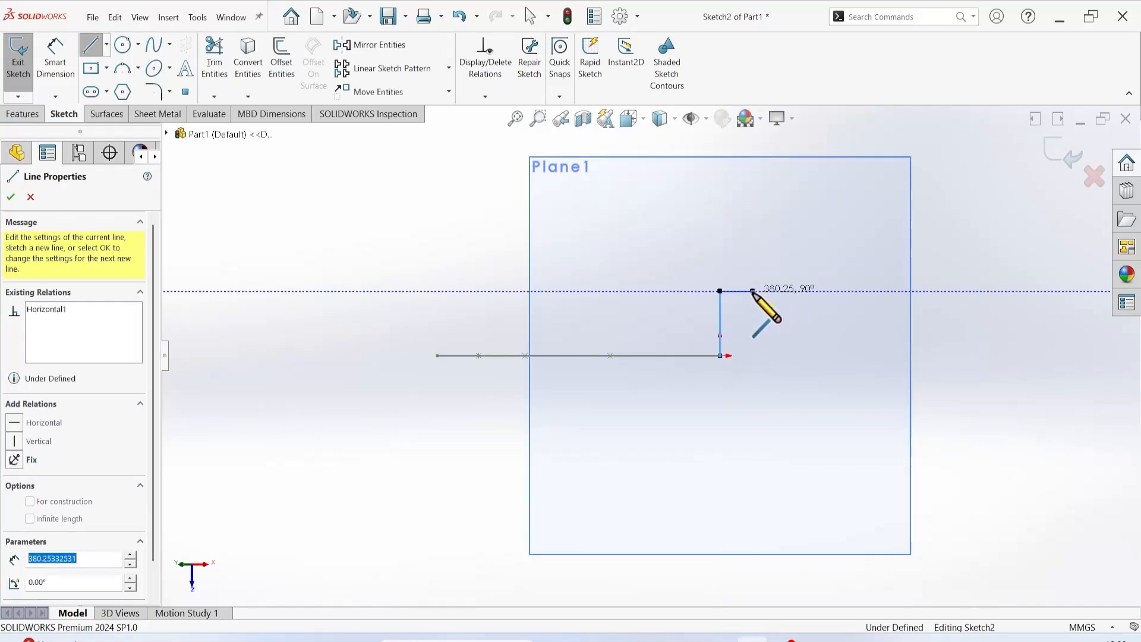
pyautogui.click(753, 336)
pyautogui.click(802, 336)
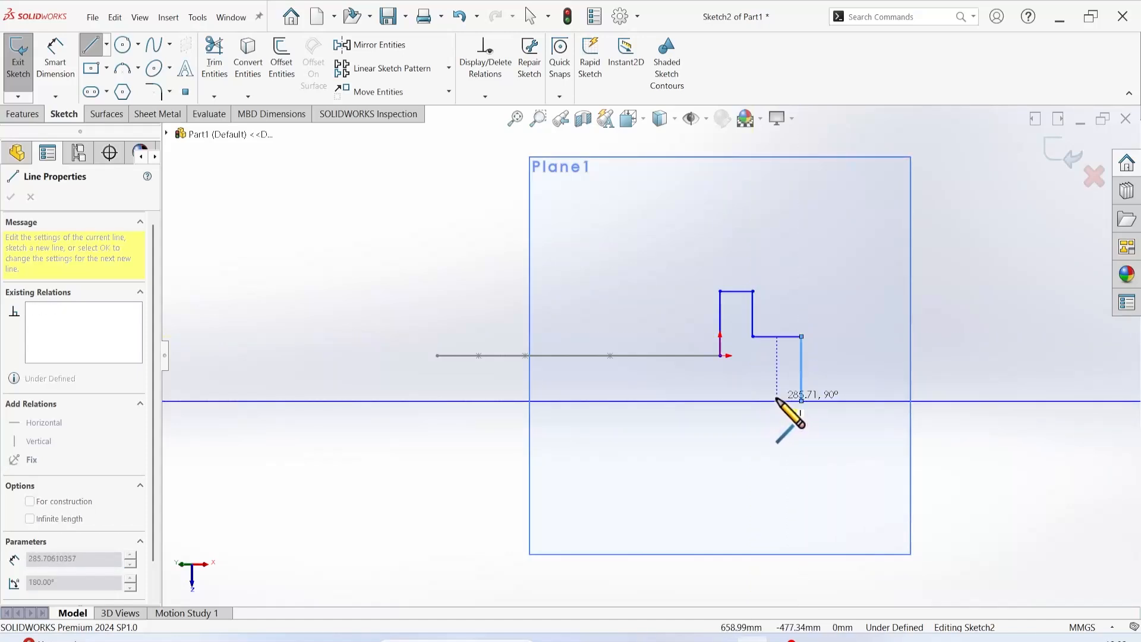
pyautogui.click(777, 401)
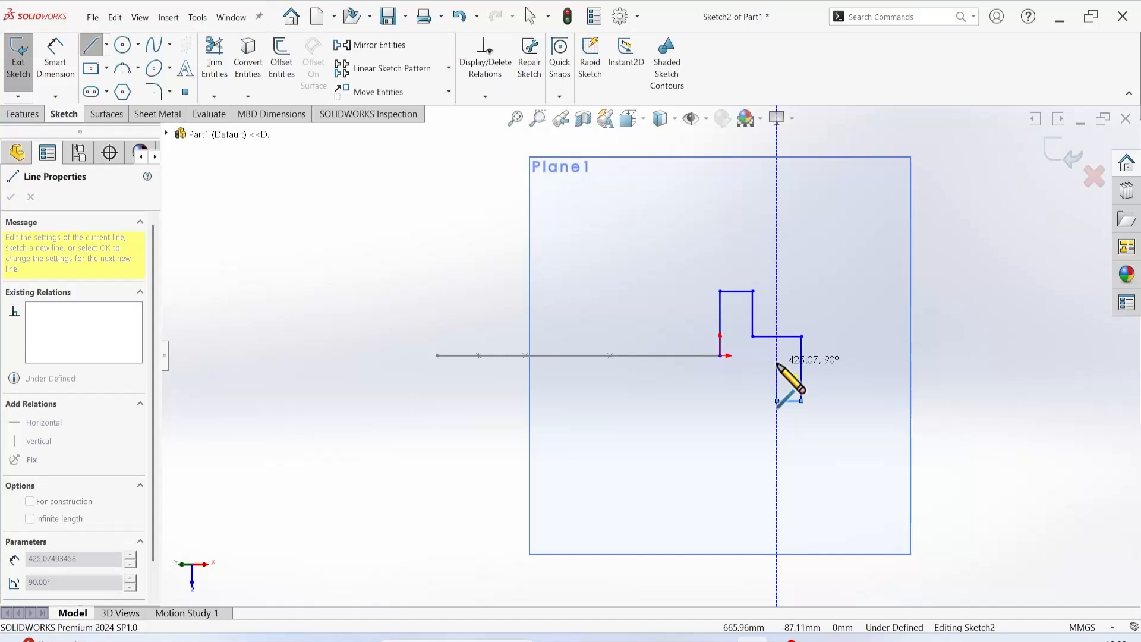
pyautogui.click(722, 362)
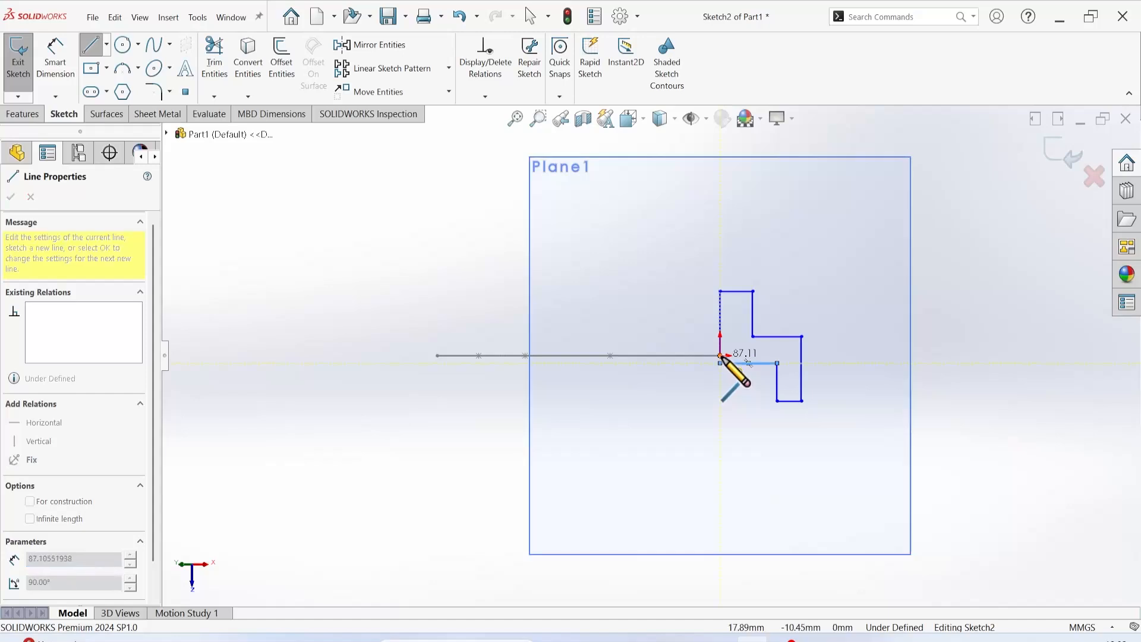
pyautogui.rightClick(722, 358)
pyautogui.click(773, 365)
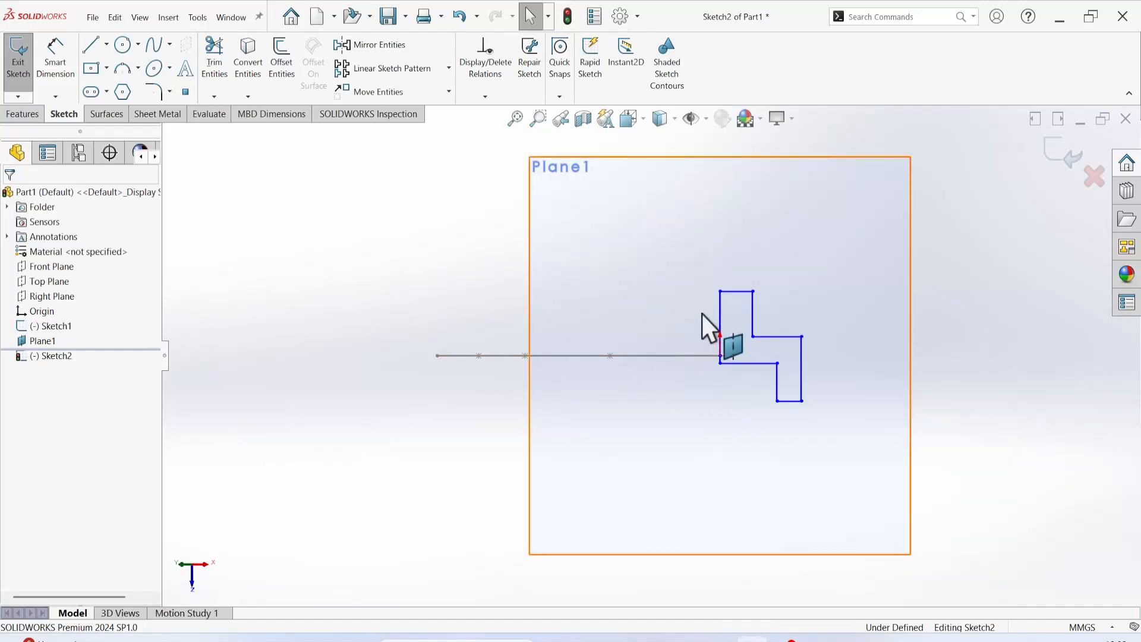
# Step: Remove the coincident relation that ties the profile's starting point to the sketch origin at the spline's end
pyautogui.keyDown('ctrl'); pyautogui.moveTo(703, 315); pyautogui.dragTo(703, 351, button='middle'); pyautogui.keyUp('ctrl')
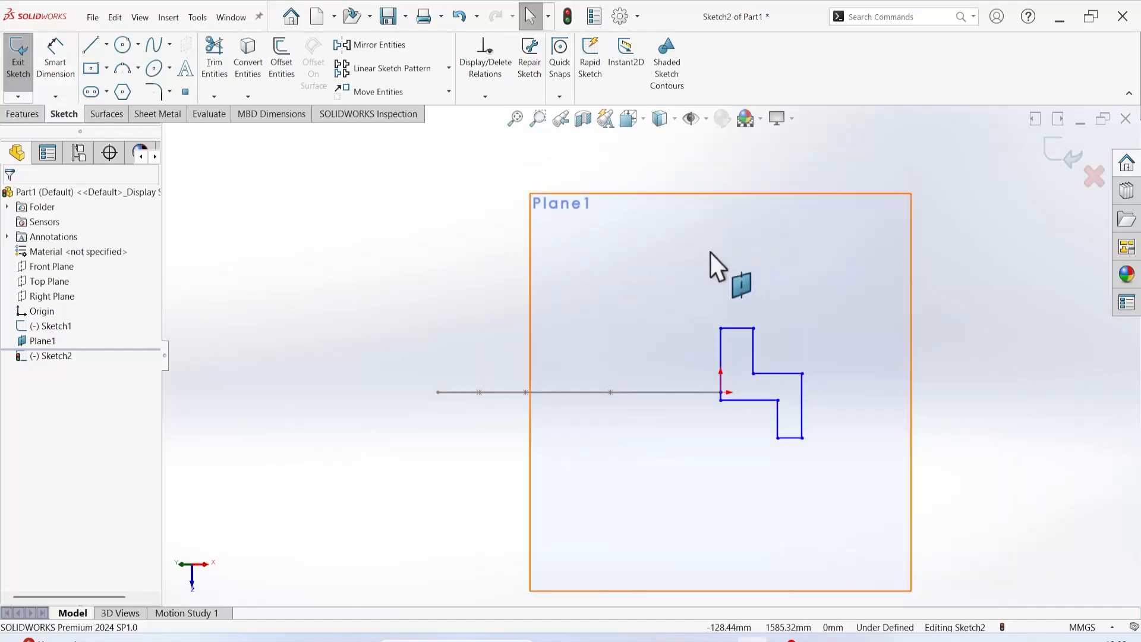
pyautogui.moveTo(712, 252); pyautogui.dragTo(719, 302, button='middle')
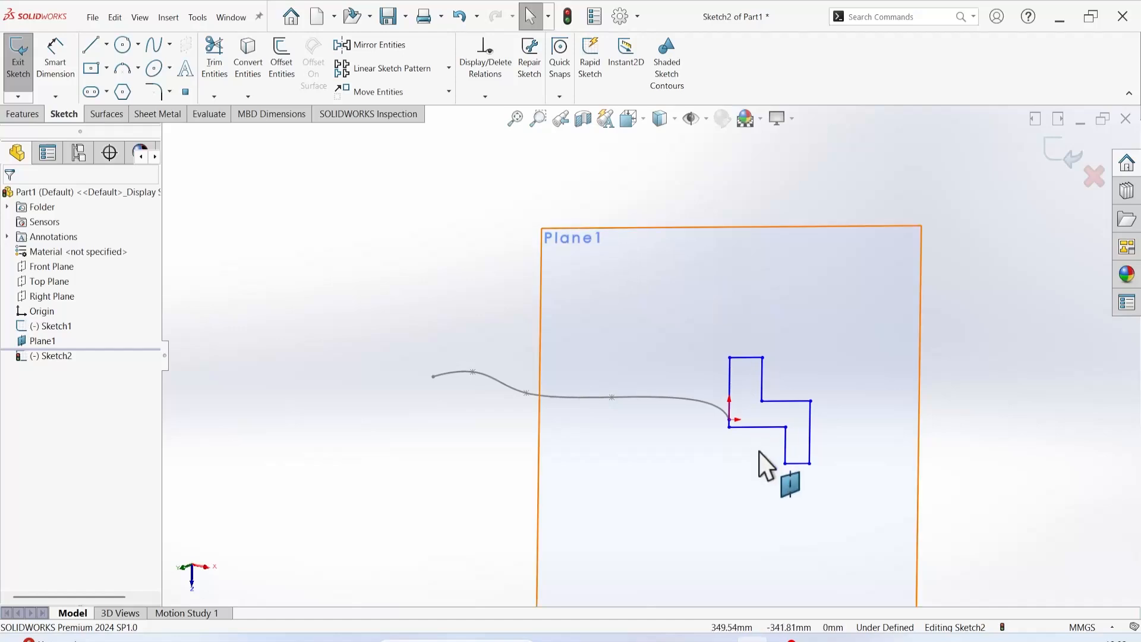
pyautogui.scroll(-10, 733, 421)
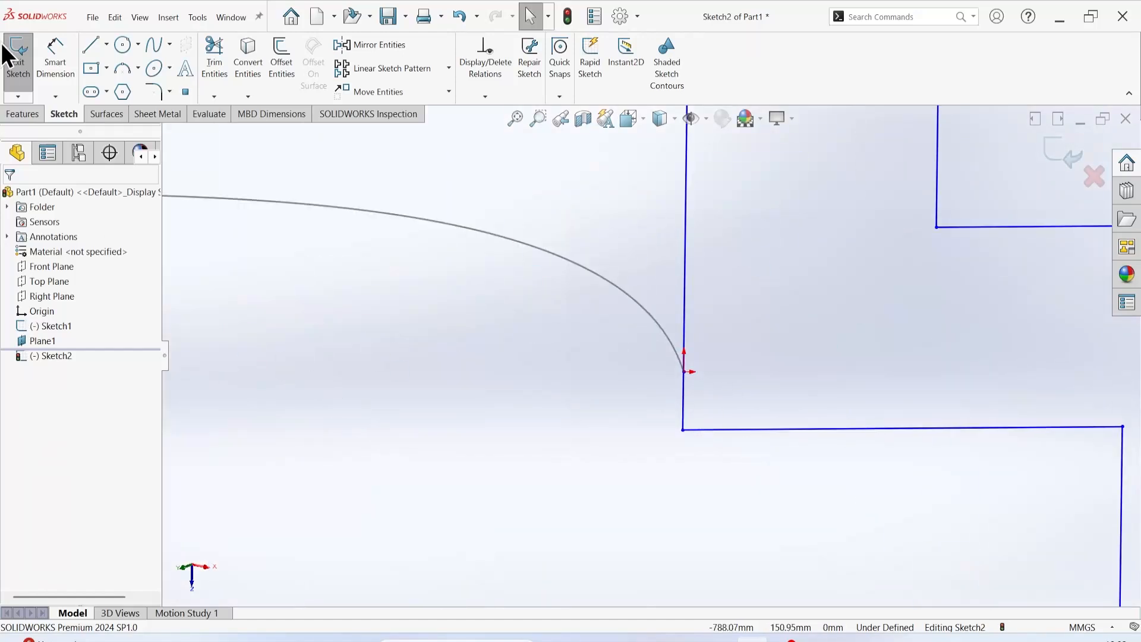
pyautogui.click(684, 374)
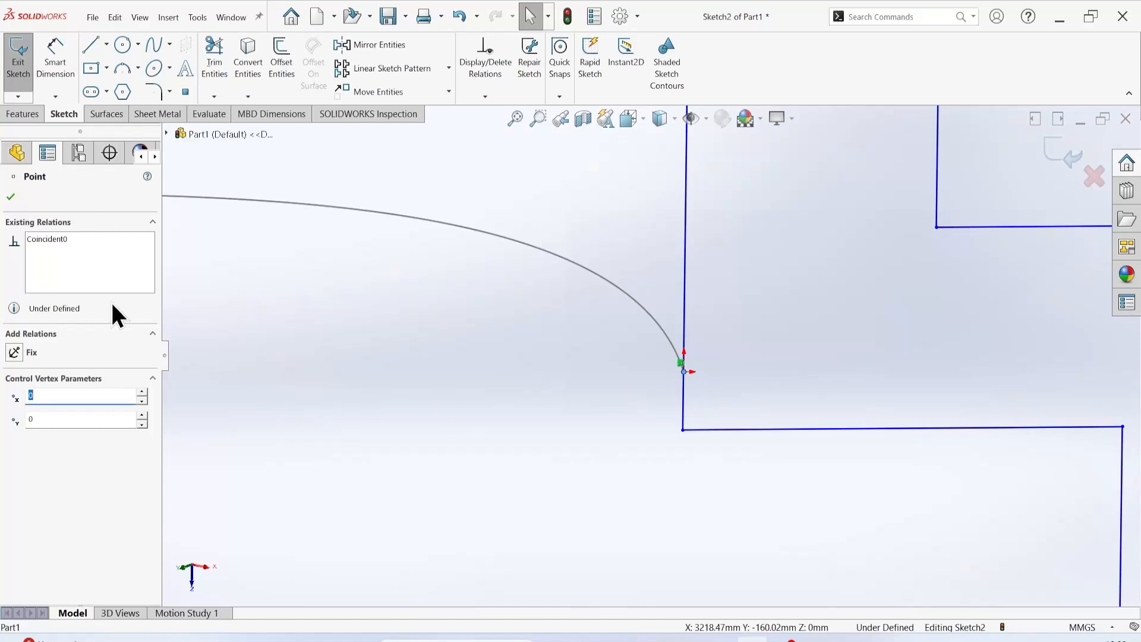
pyautogui.click(69, 249)
pyautogui.rightClick(69, 249)
pyautogui.click(98, 264)
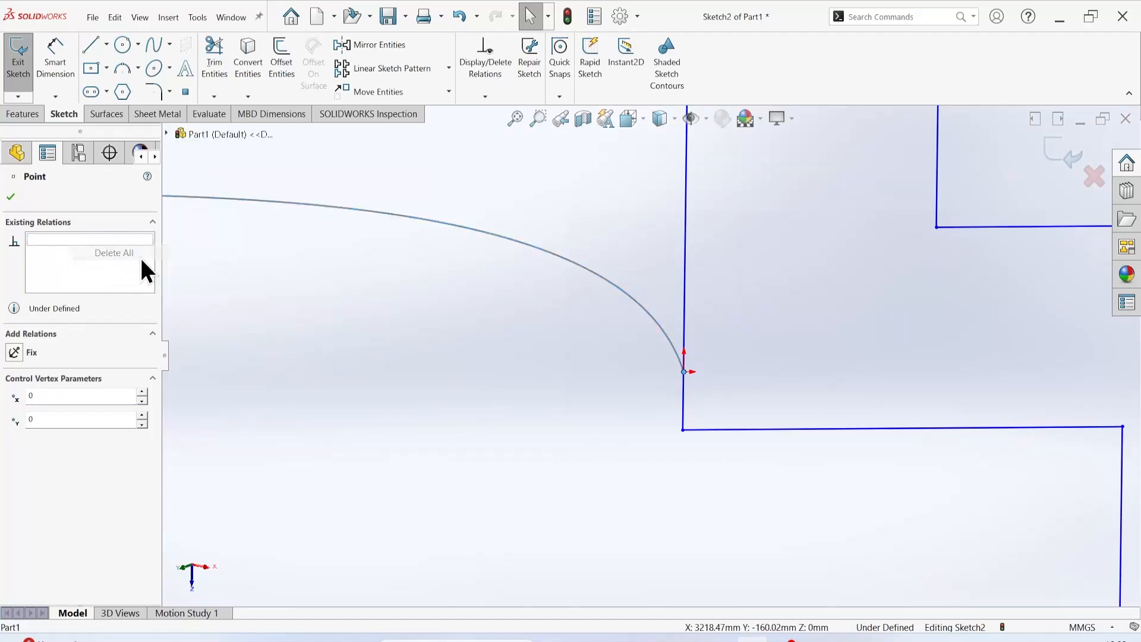
# Step: Try to make the profile's lower-left corner coincident with its starting point, then delete that relation
pyautogui.click(684, 430)
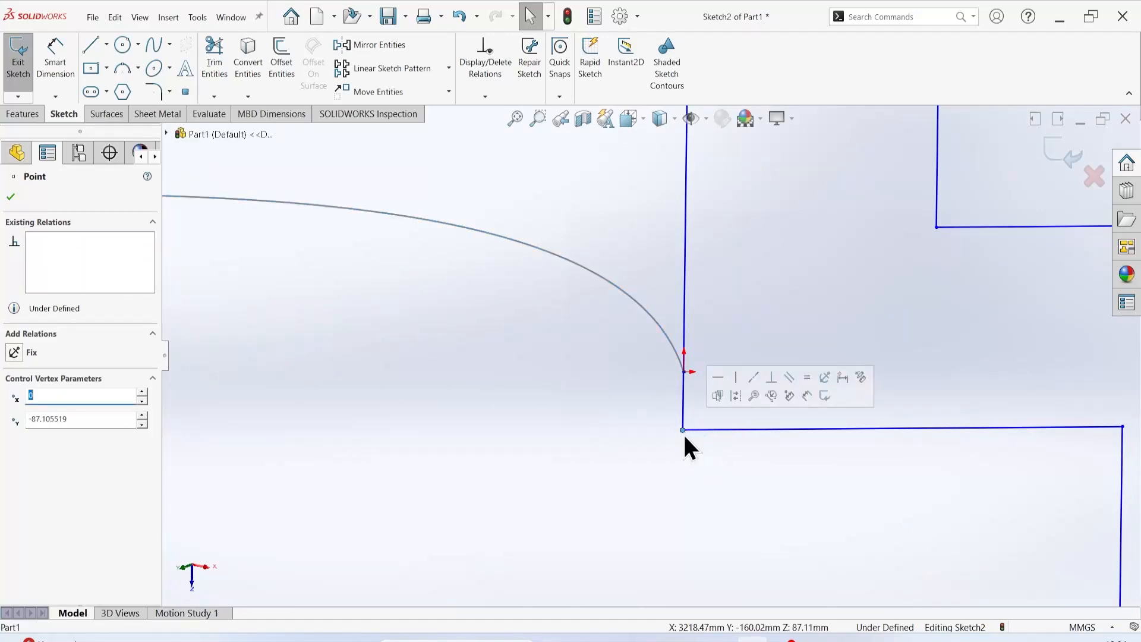
pyautogui.keyDown('ctrl'); pyautogui.click(685, 372); pyautogui.keyUp('ctrl')
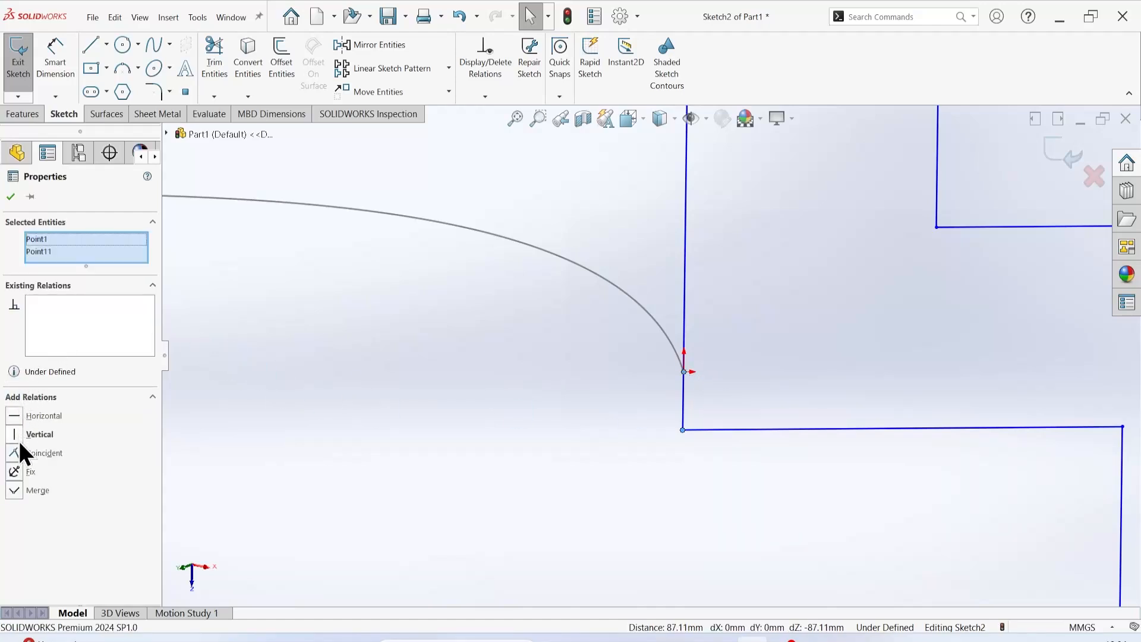
pyautogui.click(13, 452)
pyautogui.click(66, 303)
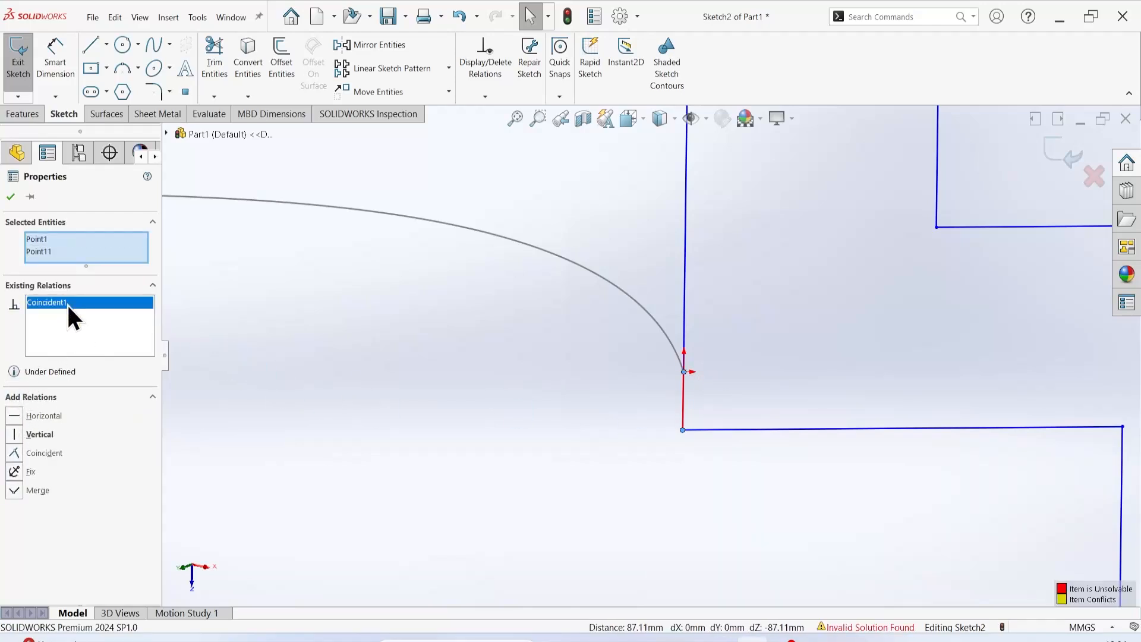
pyautogui.rightClick(66, 303)
pyautogui.click(107, 329)
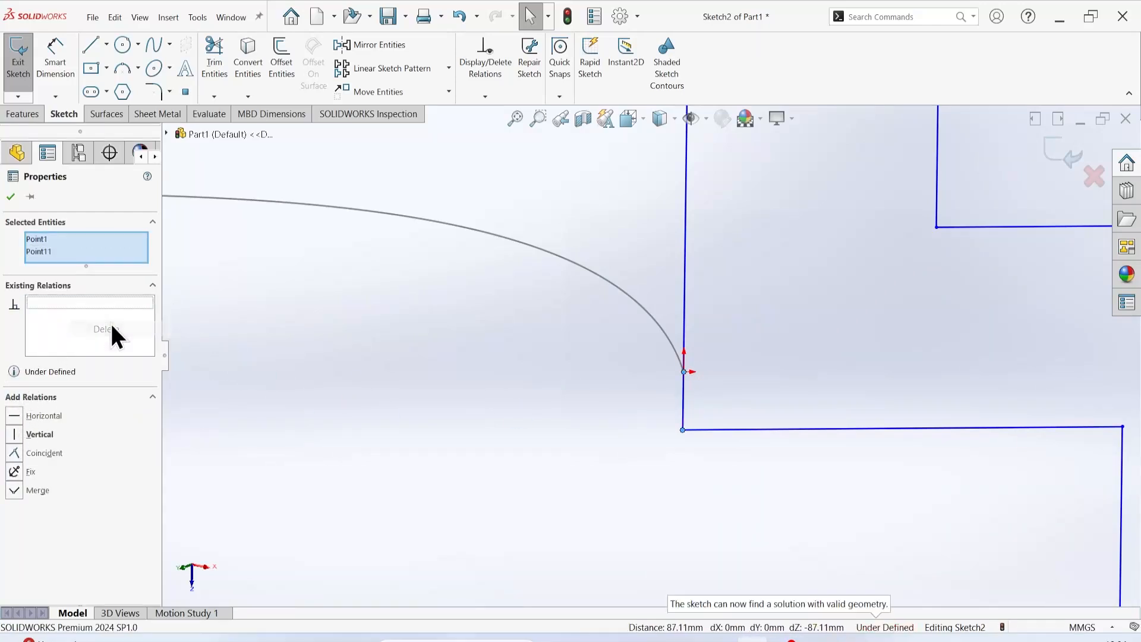
# Step: Delete the short vertical segment below the spline's end and extend the long vertical line down to the lower-left corner
pyautogui.click(683, 404)
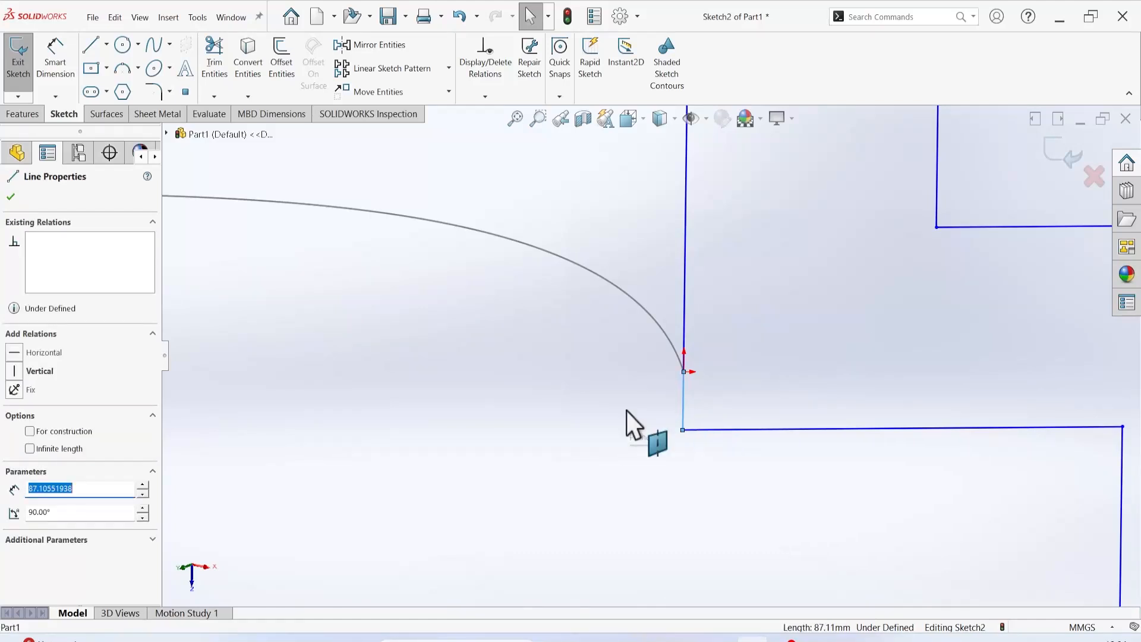
pyautogui.press('Delete')
pyautogui.moveTo(684, 373); pyautogui.dragTo(685, 430)
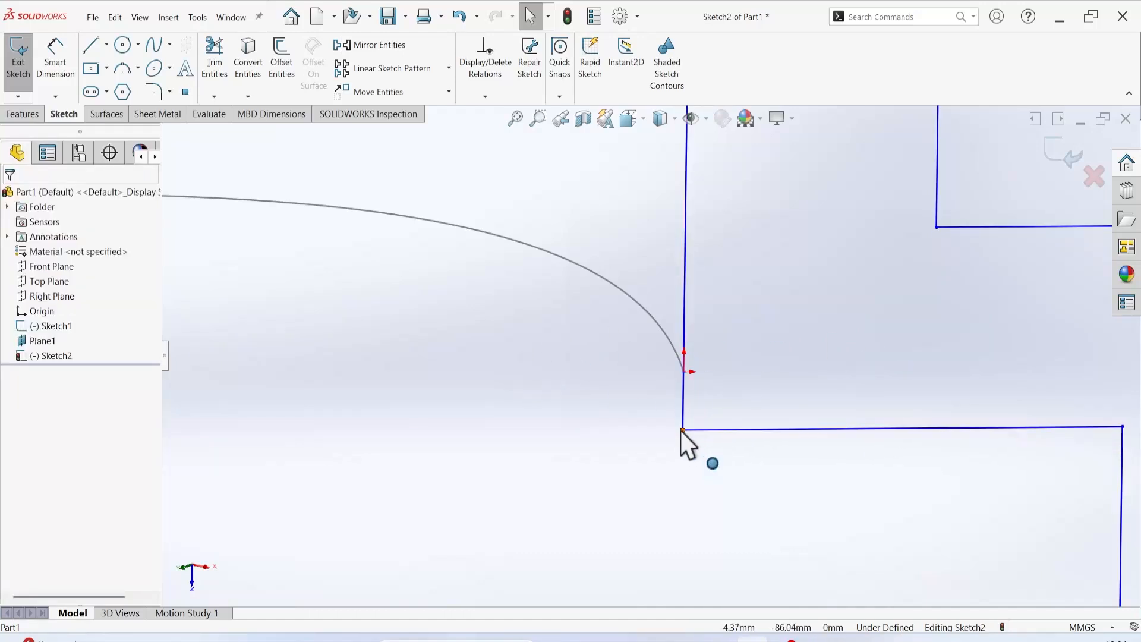
# Step: Make the profile's lower-left corner coincident with the spline's endpoint and exit the sketch
pyautogui.click(683, 430)
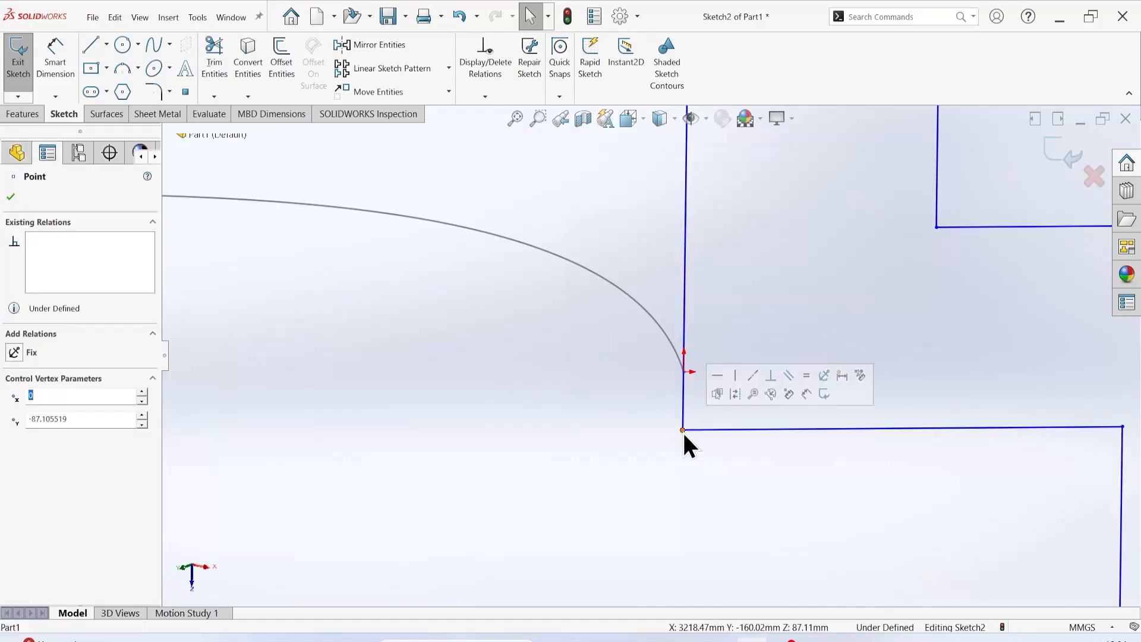
pyautogui.keyDown('ctrl'); pyautogui.click(684, 376); pyautogui.keyUp('ctrl')
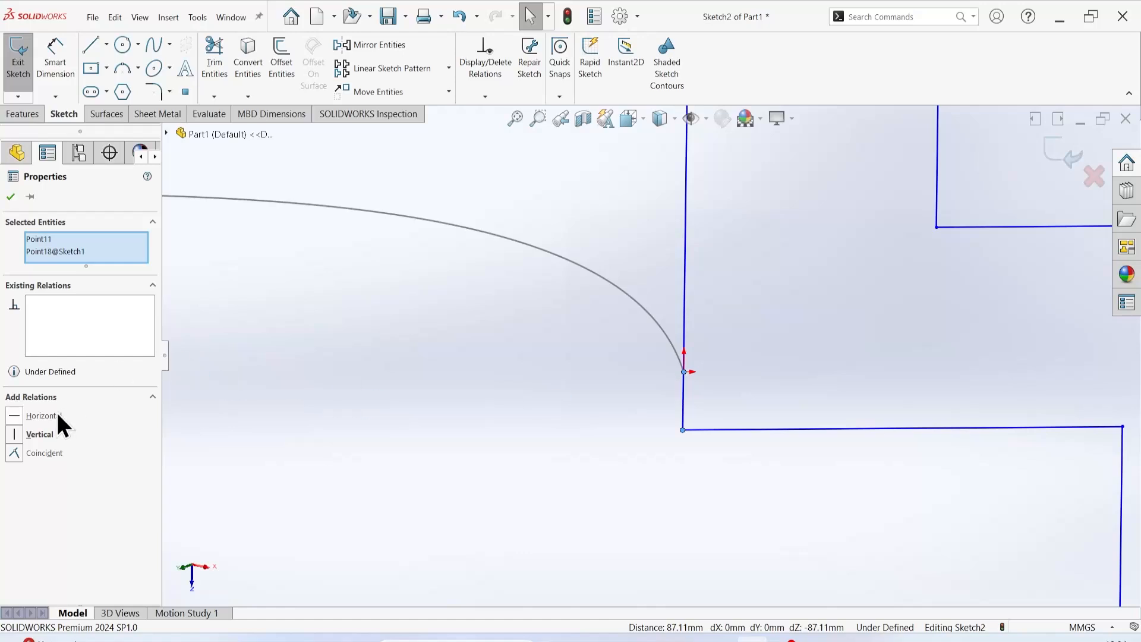
pyautogui.click(33, 453)
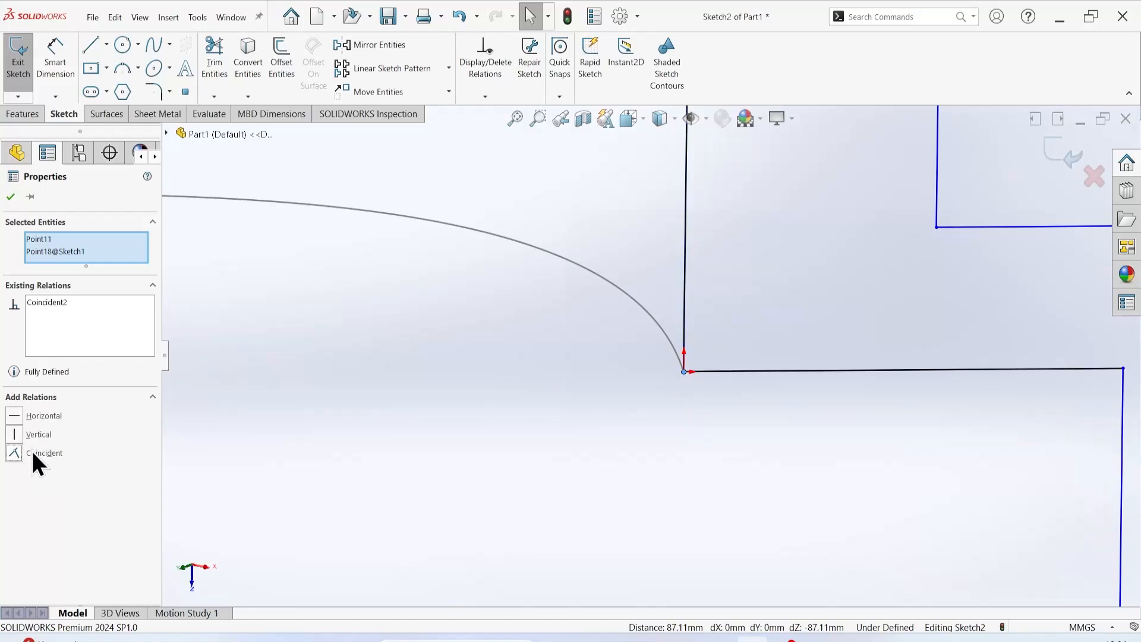
pyautogui.click(11, 196)
pyautogui.scroll(4, 962, 429)
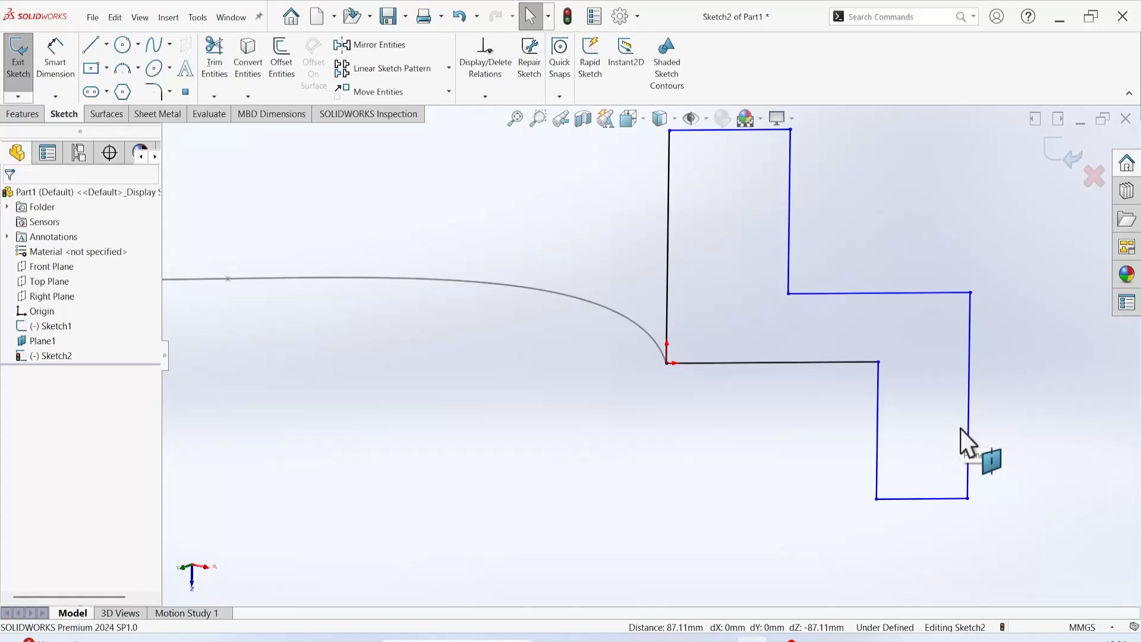
pyautogui.click(17, 58)
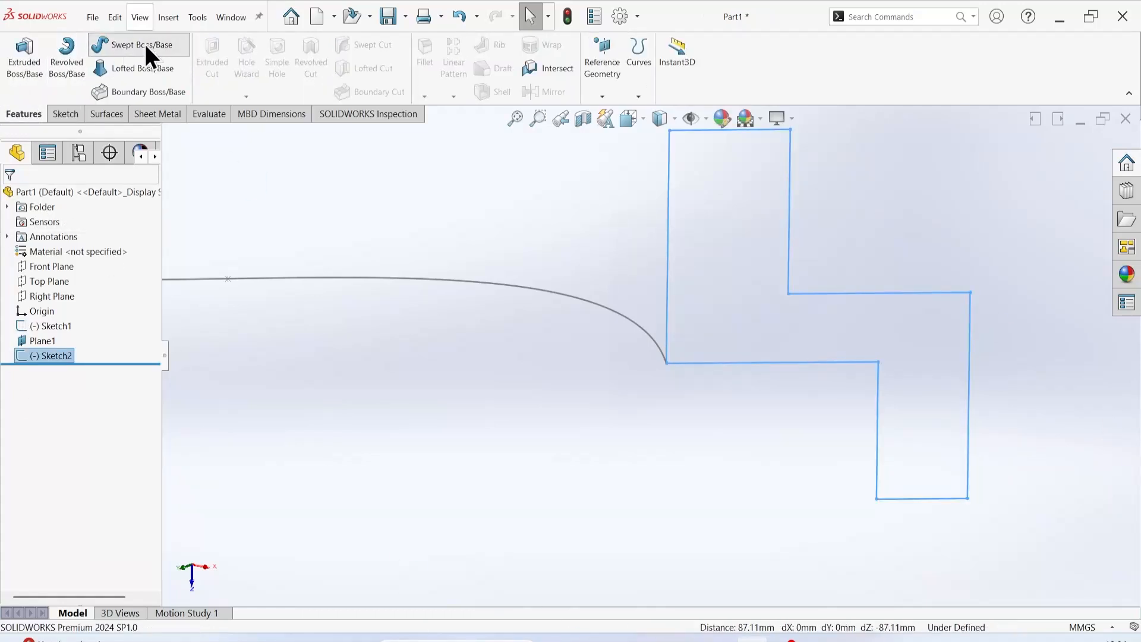
# Step: Create a Swept Boss/Base from the Z-shaped profile sketch along the spline path
pyautogui.click(146, 48)
pyautogui.scroll(3, 611, 415)
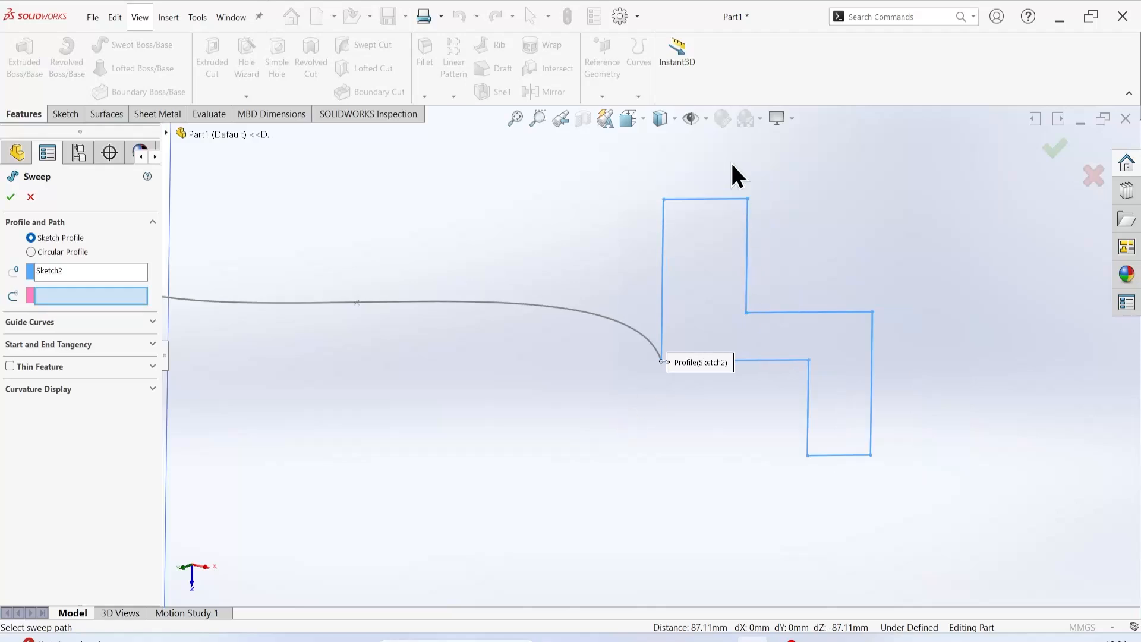
pyautogui.press('f')
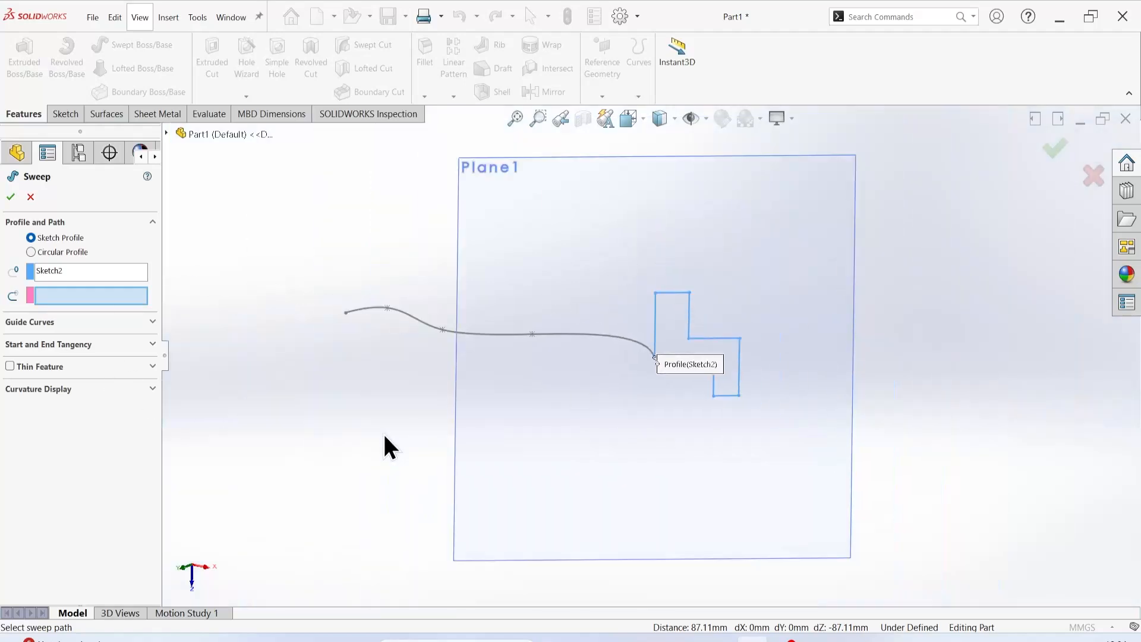
pyautogui.click(441, 330)
pyautogui.moveTo(812, 279)
pyautogui.mouseDown(button='middle')
pyautogui.moveTo(796, 387)
pyautogui.moveTo(759, 483)
pyautogui.moveTo(762, 383)
pyautogui.moveTo(695, 440)
pyautogui.moveTo(781, 386)
pyautogui.mouseUp(button='middle')
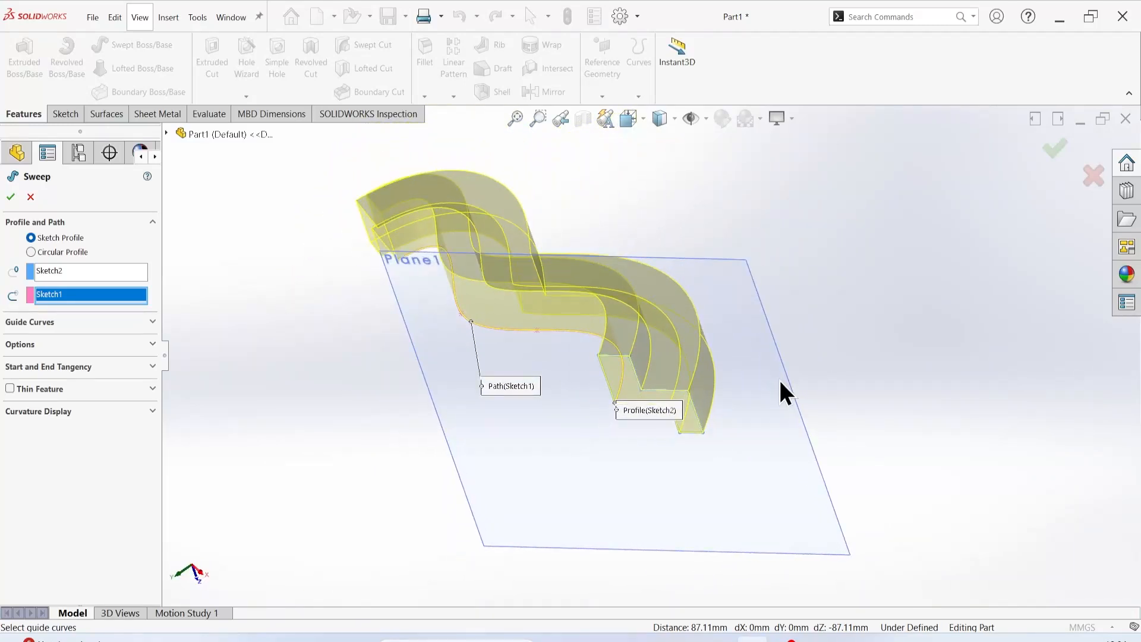
pyautogui.click(10, 197)
# Step: Turn off ambient occlusion and shadows in shaded mode for the model view
pyautogui.scroll(3, 627, 254)
pyautogui.scroll(-4, 679, 268)
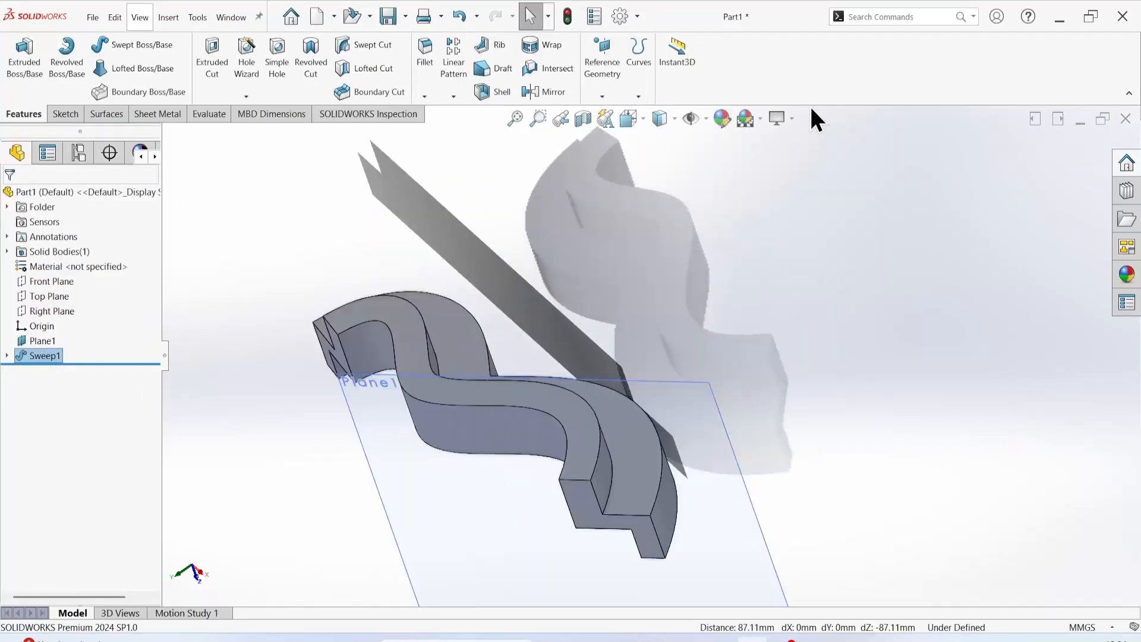
pyautogui.click(791, 119)
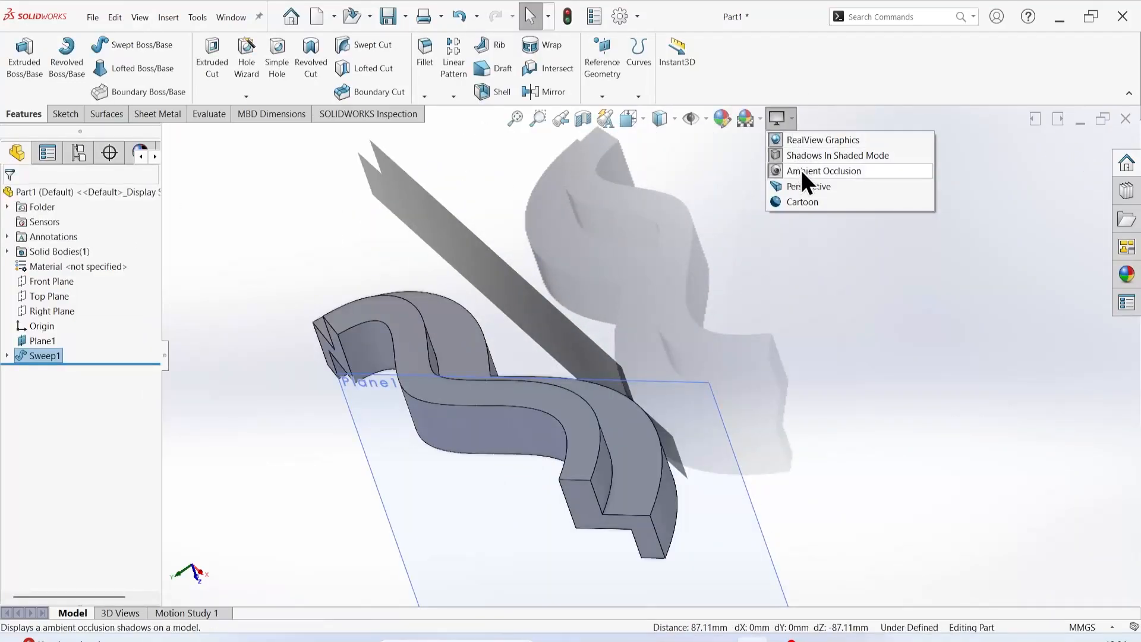
pyautogui.click(803, 171)
pyautogui.click(791, 119)
pyautogui.click(796, 151)
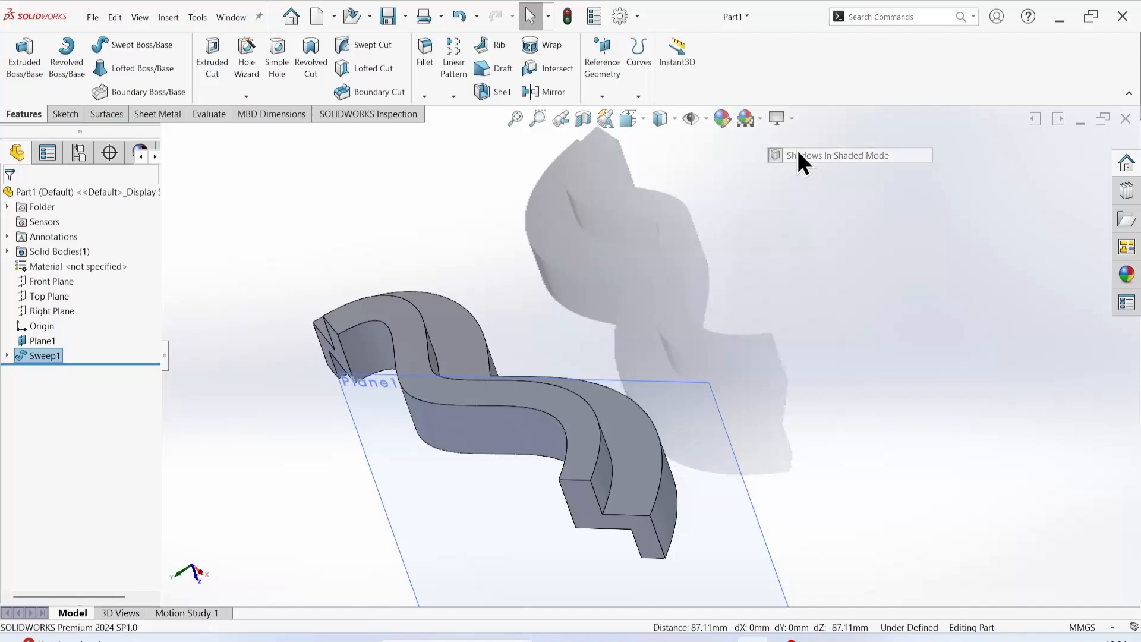
pyautogui.click(792, 119)
pyautogui.click(800, 184)
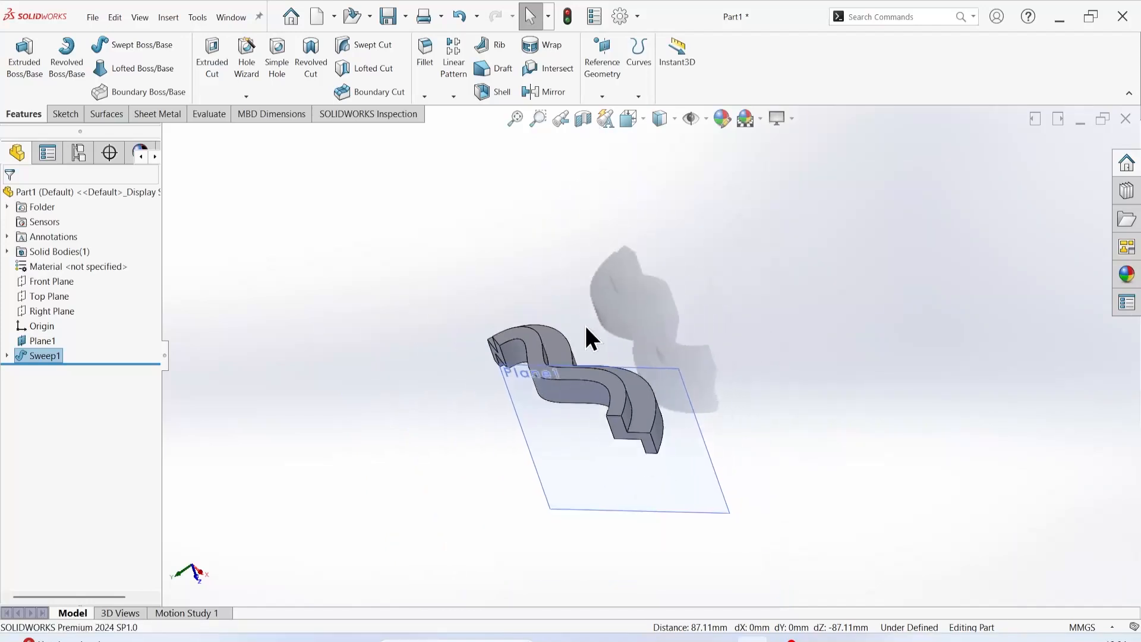
pyautogui.moveTo(743, 433); pyautogui.dragTo(819, 472, button='middle')
pyautogui.scroll(-5, 604, 382)
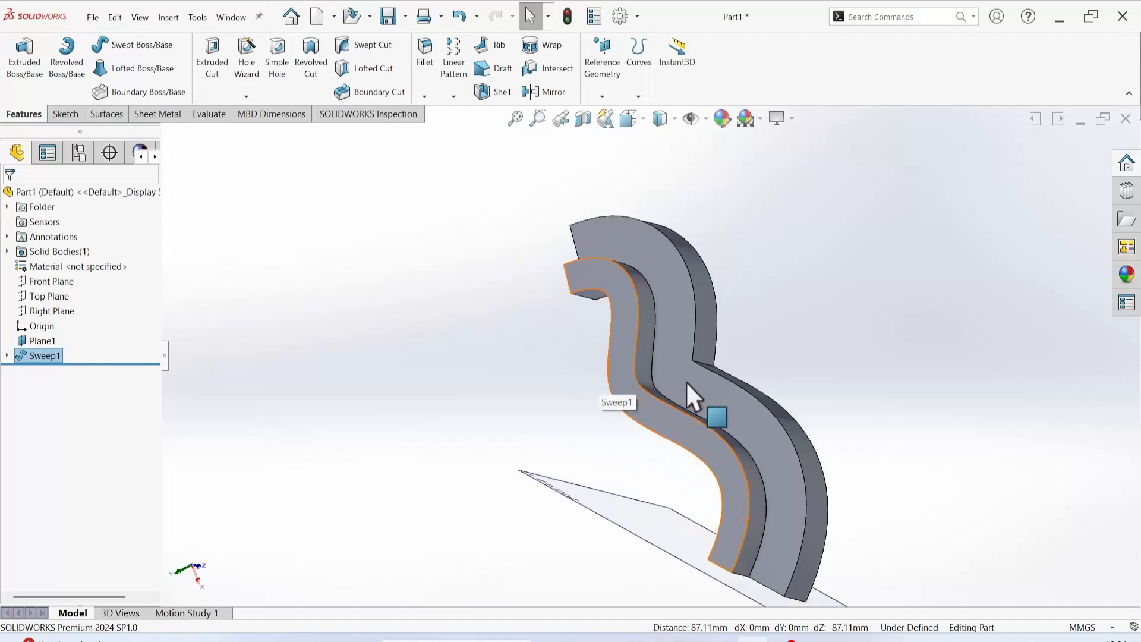
pyautogui.moveTo(688, 400); pyautogui.dragTo(279, 478, button='middle')
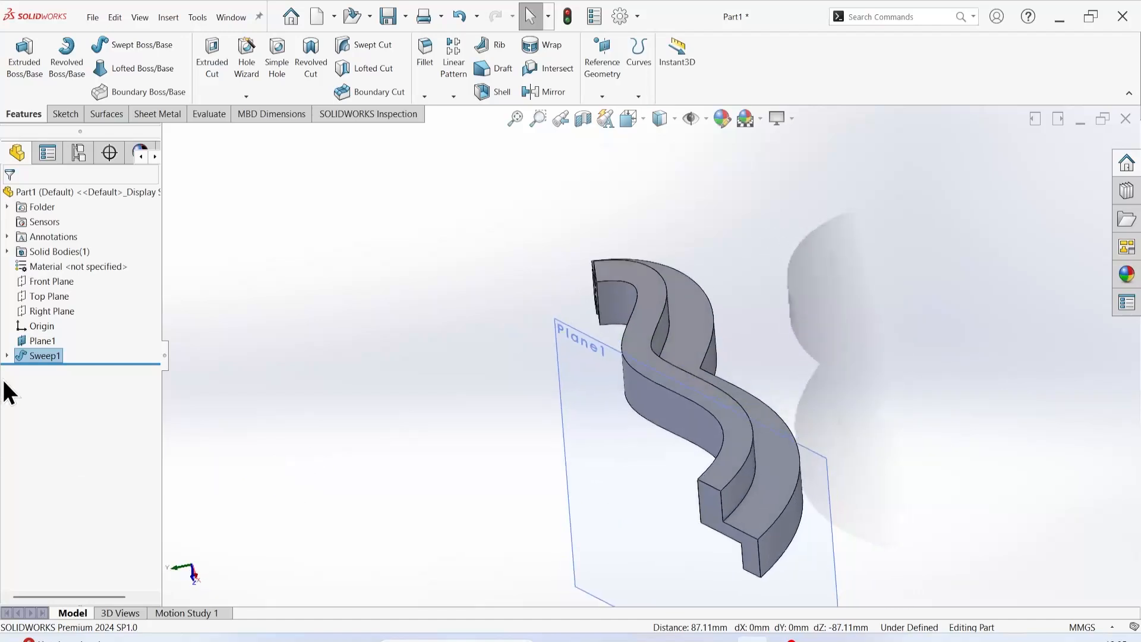
# Step: Edit the sweep feature, try Keep Normal Constant as its profile orientation and switch it back to Follow Path
pyautogui.rightClick(30, 355)
pyautogui.click(44, 324)
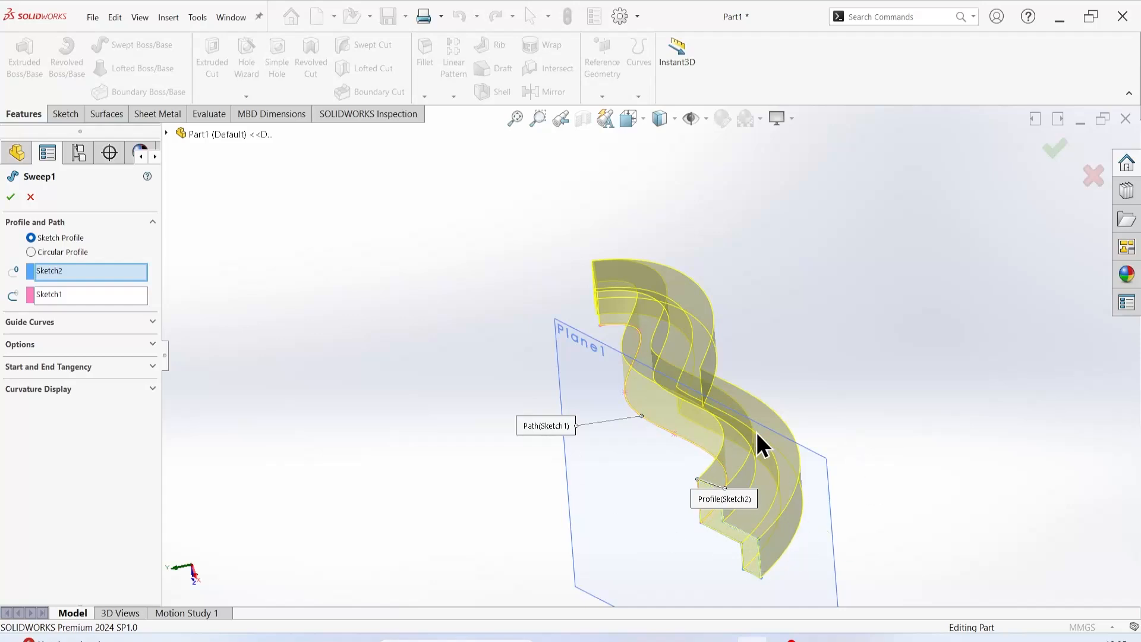
pyautogui.click(30, 344)
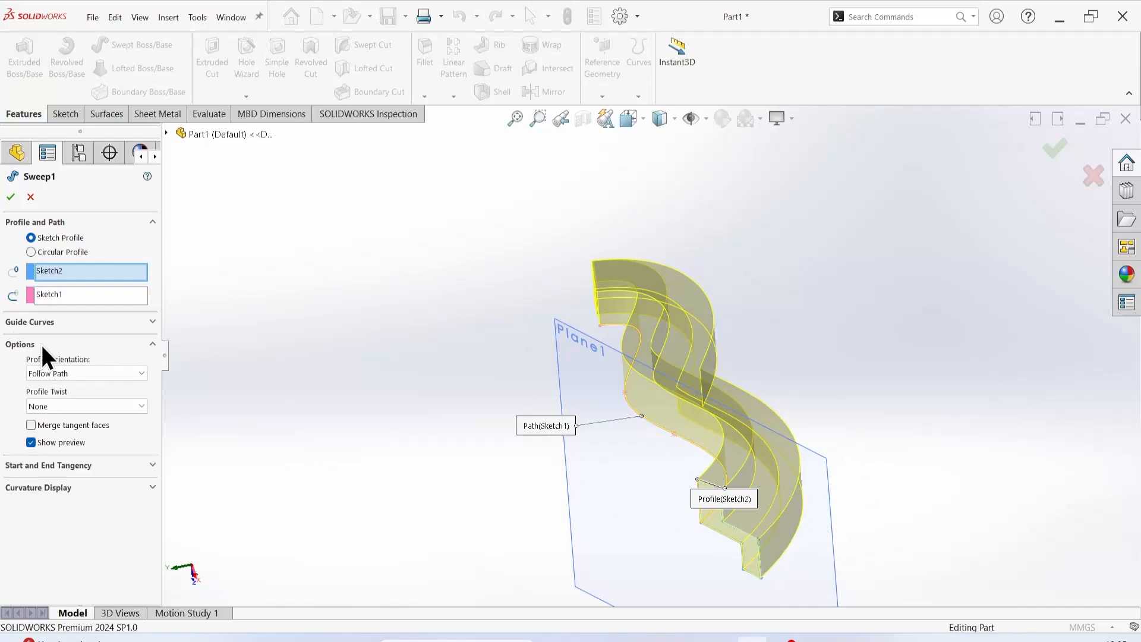
pyautogui.click(76, 373)
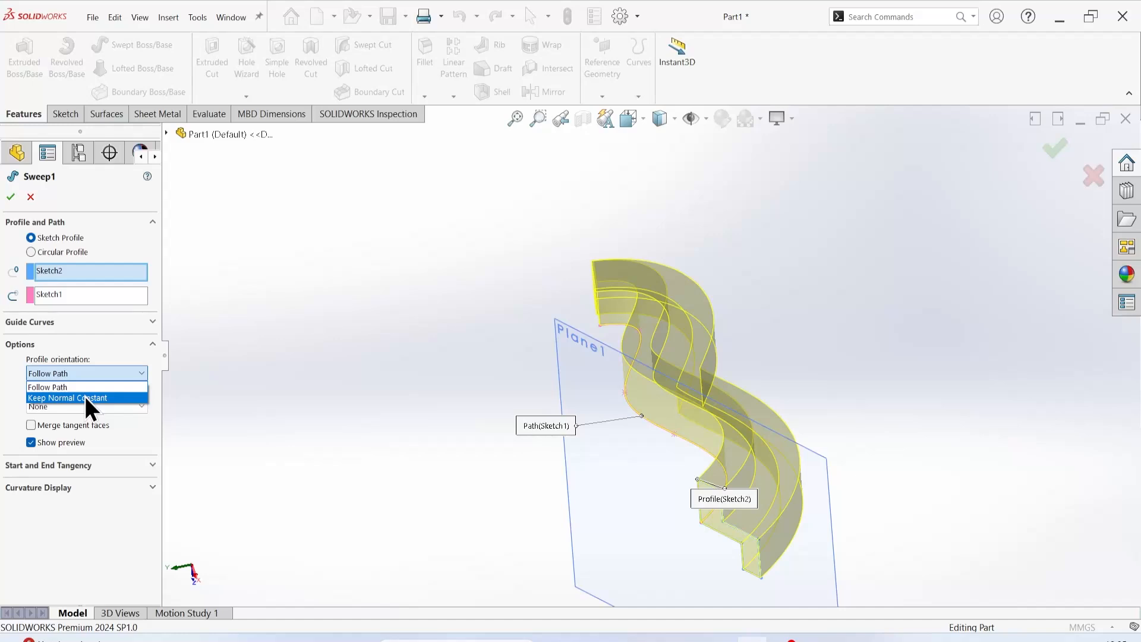
pyautogui.click(85, 397)
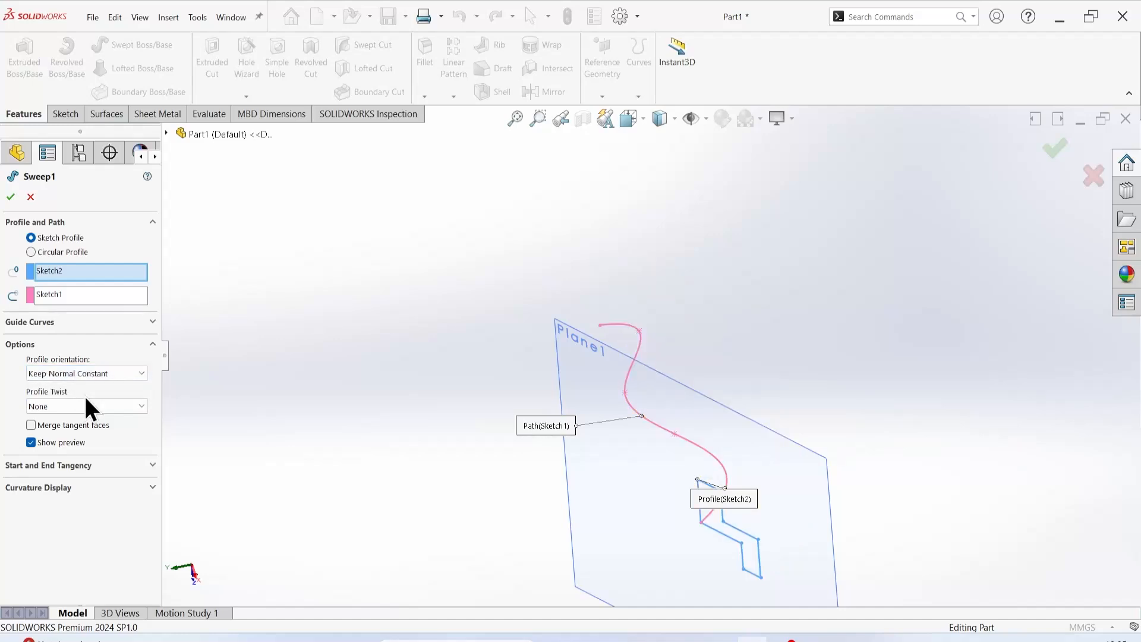
pyautogui.click(94, 375)
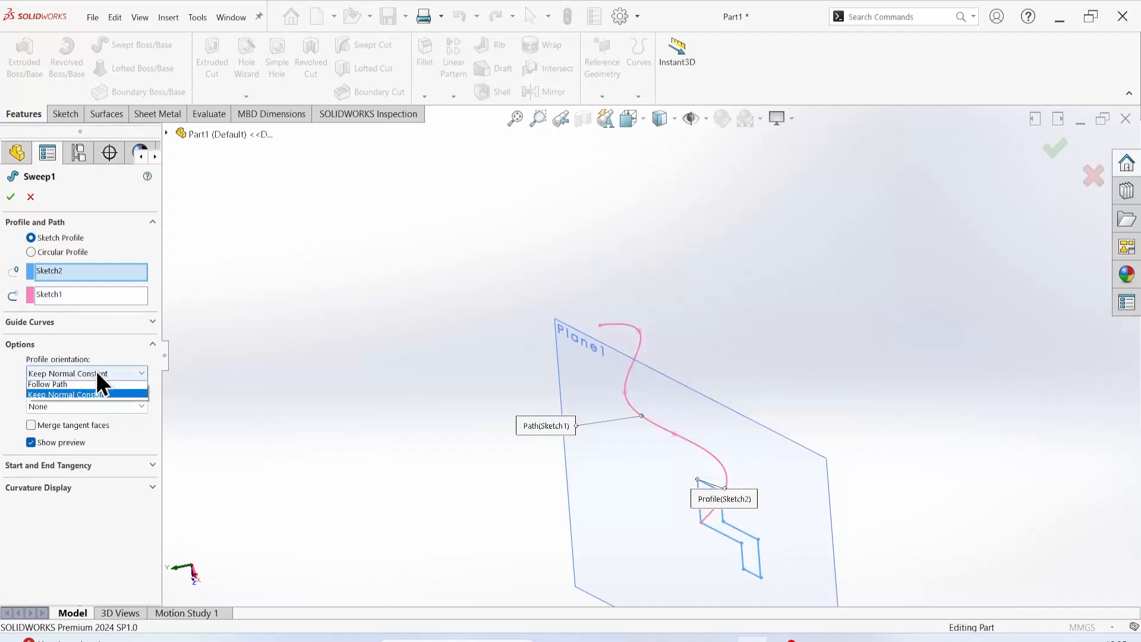
pyautogui.click(72, 389)
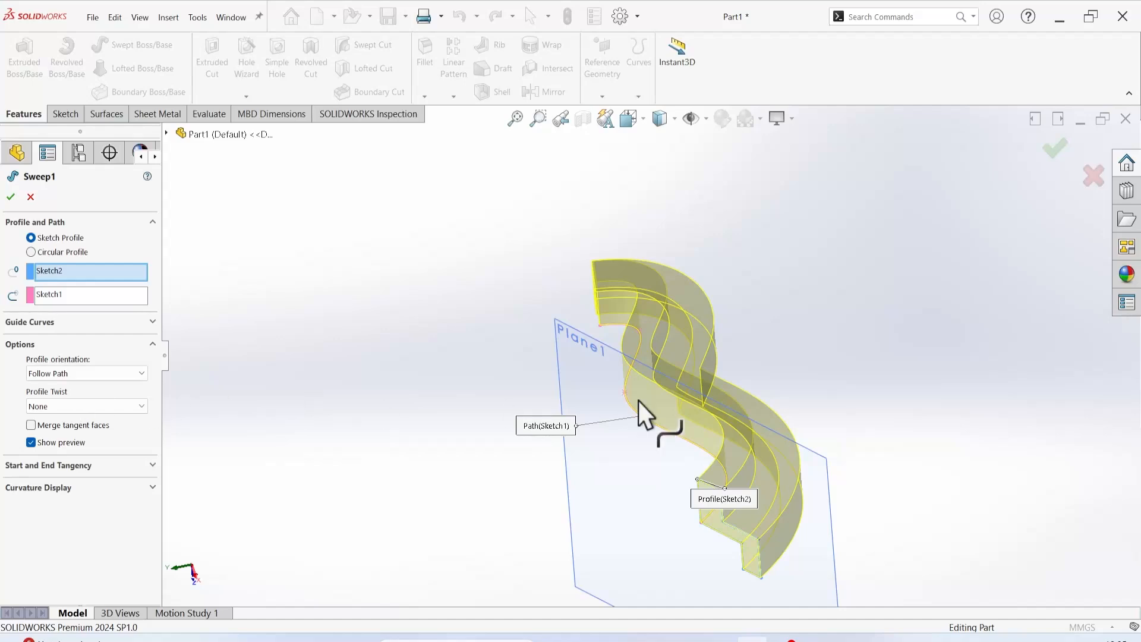
# Step: Try Keep Normal Constant for the sweep once more, deselect the spline path and leave the feature's settings
pyautogui.click(53, 375)
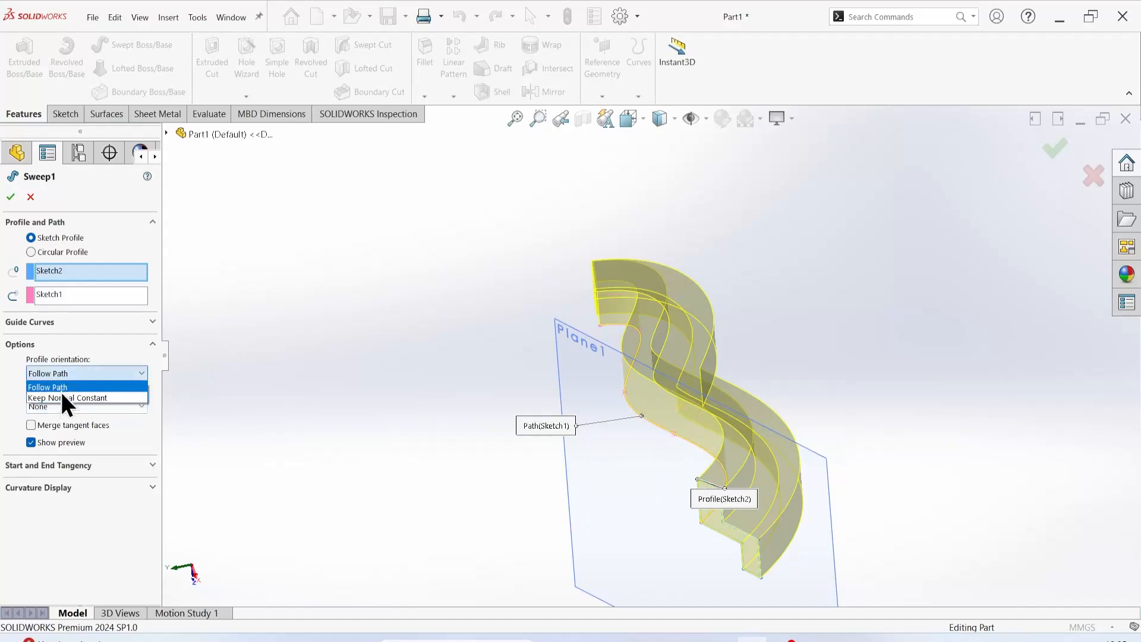
pyautogui.click(66, 387)
pyautogui.click(66, 374)
pyautogui.click(66, 398)
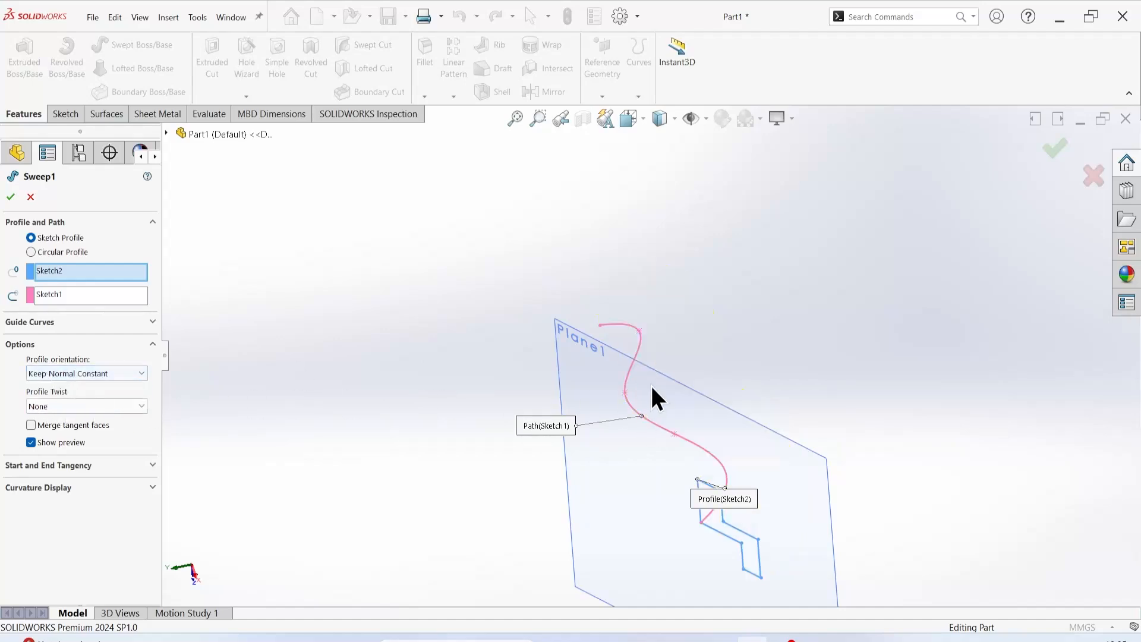
pyautogui.click(606, 323)
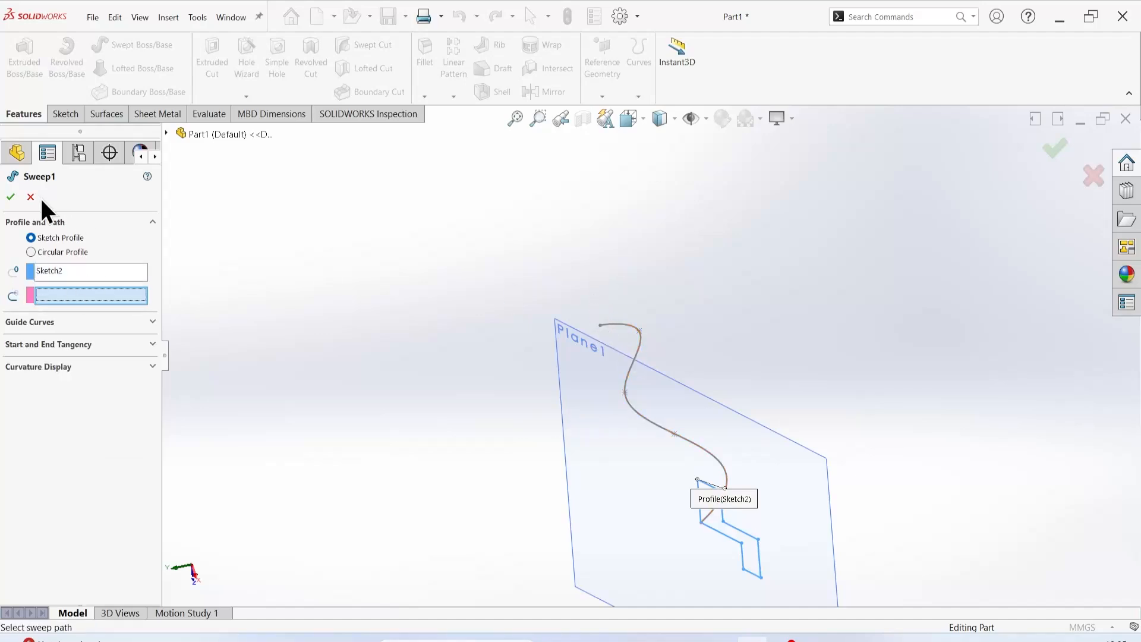
pyautogui.click(10, 197)
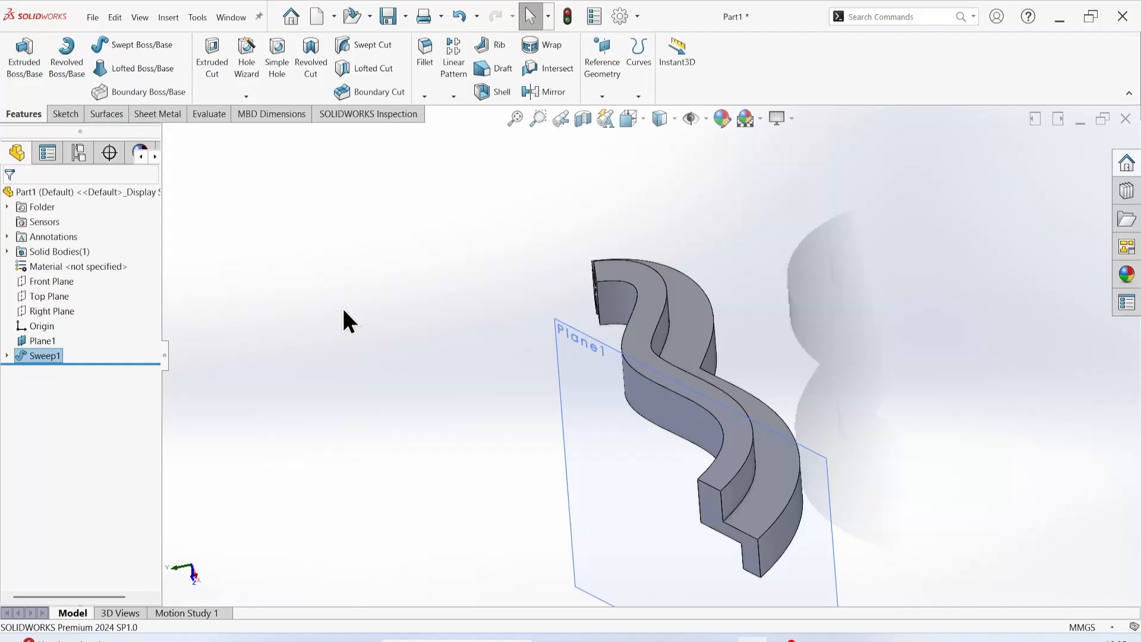
# Step: Open the sweep's path sketch, Sketch1, for editing and delete the spline
pyautogui.scroll(1, 424, 295)
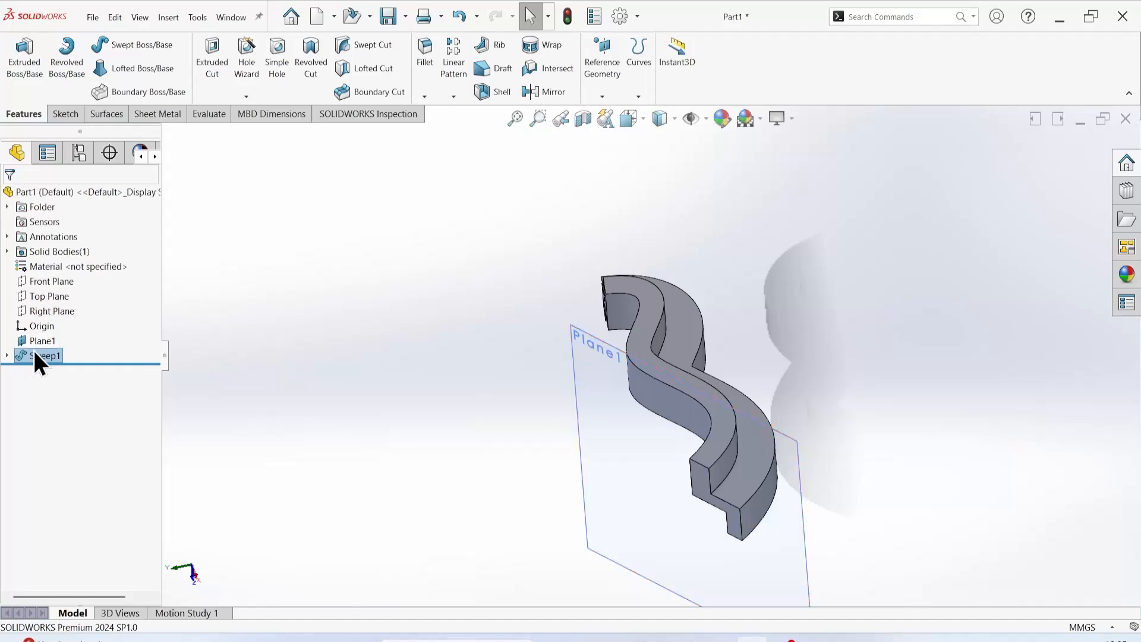
pyautogui.click(7, 356)
pyautogui.click(66, 372)
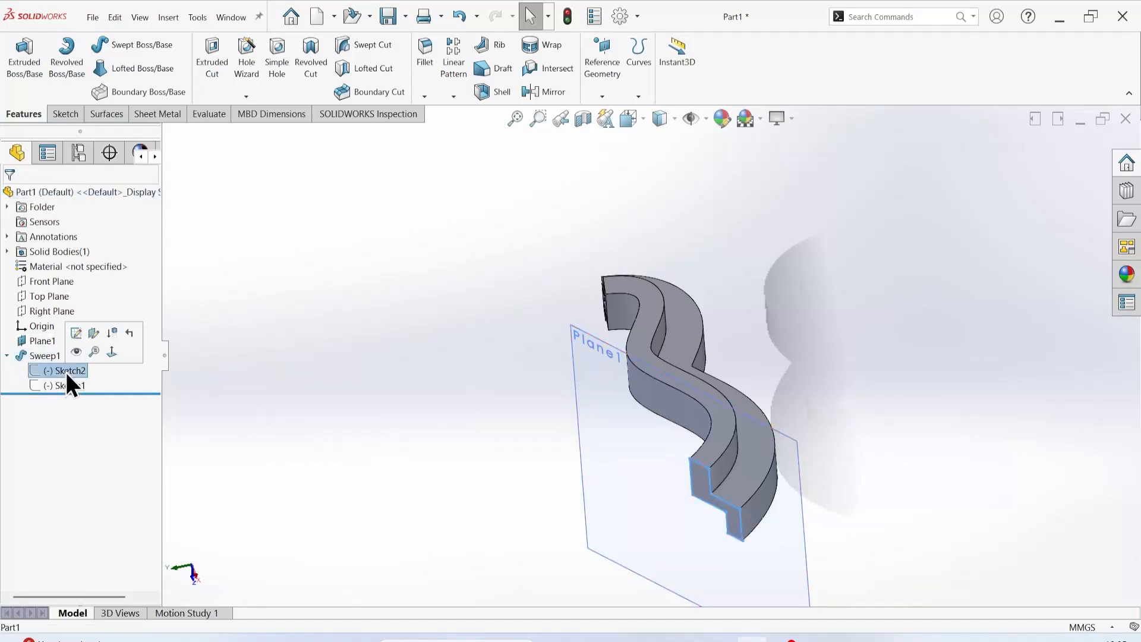
pyautogui.click(66, 385)
pyautogui.rightClick(66, 385)
pyautogui.click(78, 351)
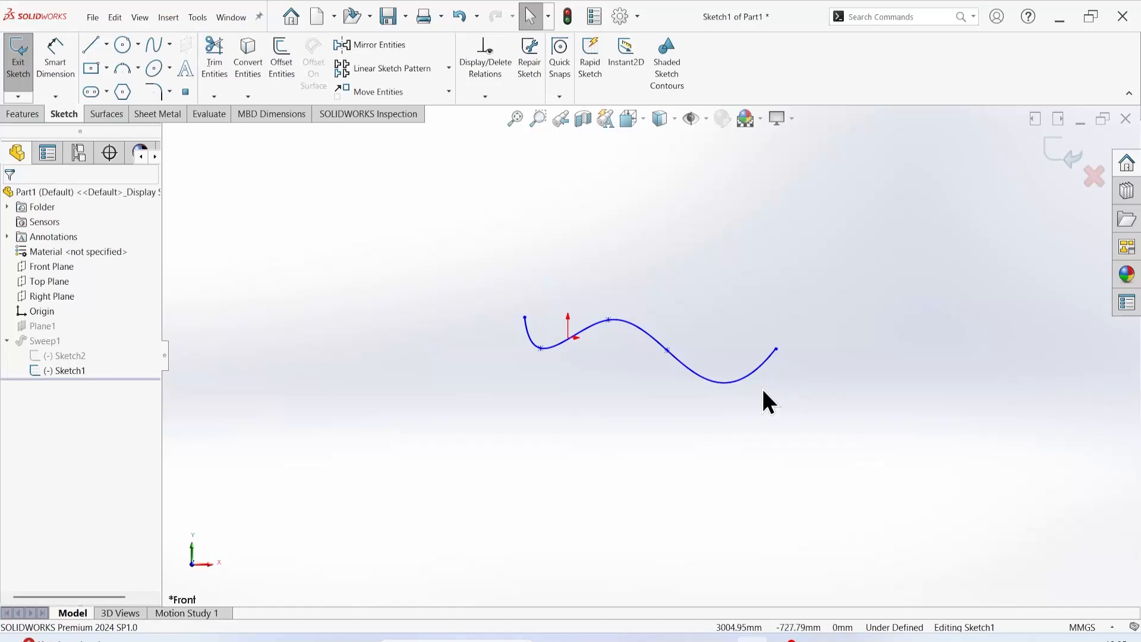
pyautogui.moveTo(767, 399); pyautogui.dragTo(510, 307)
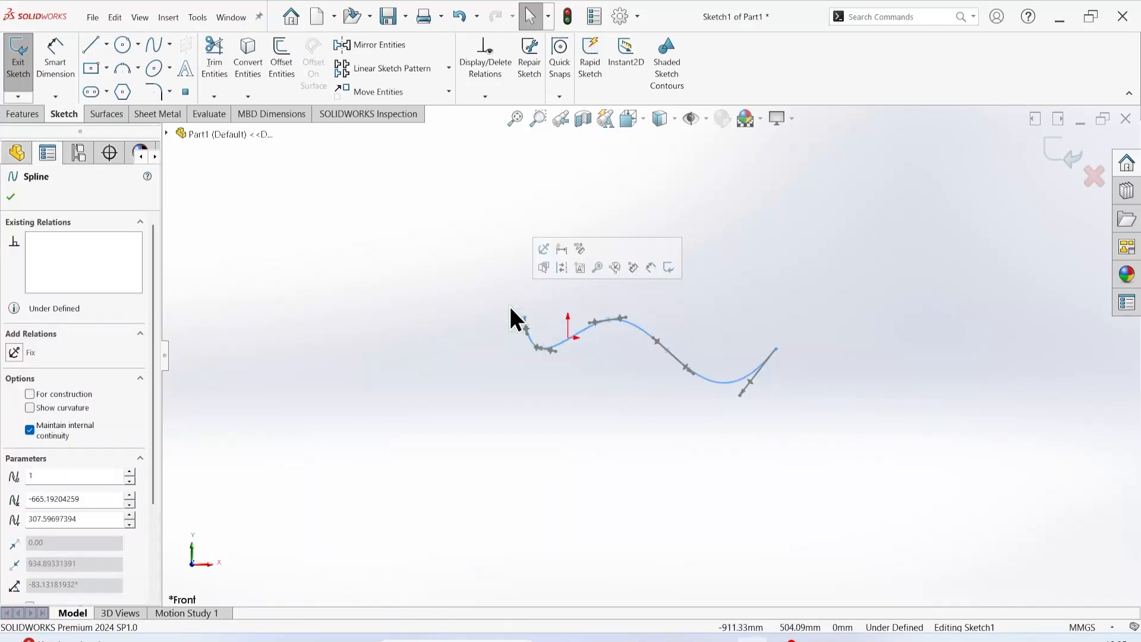
pyautogui.press('Delete')
pyautogui.click(509, 324)
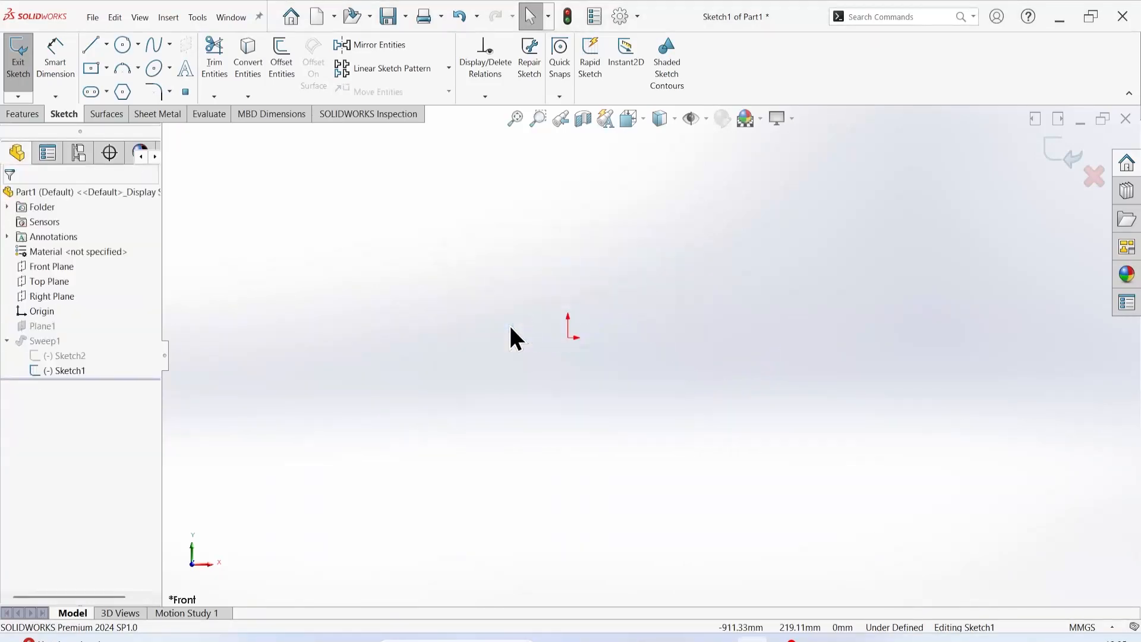
# Step: Draw a Z-shaped path of three connected lines: a nearly horizontal upper line, a vertical line and a horizontal lower line
pyautogui.click(89, 46)
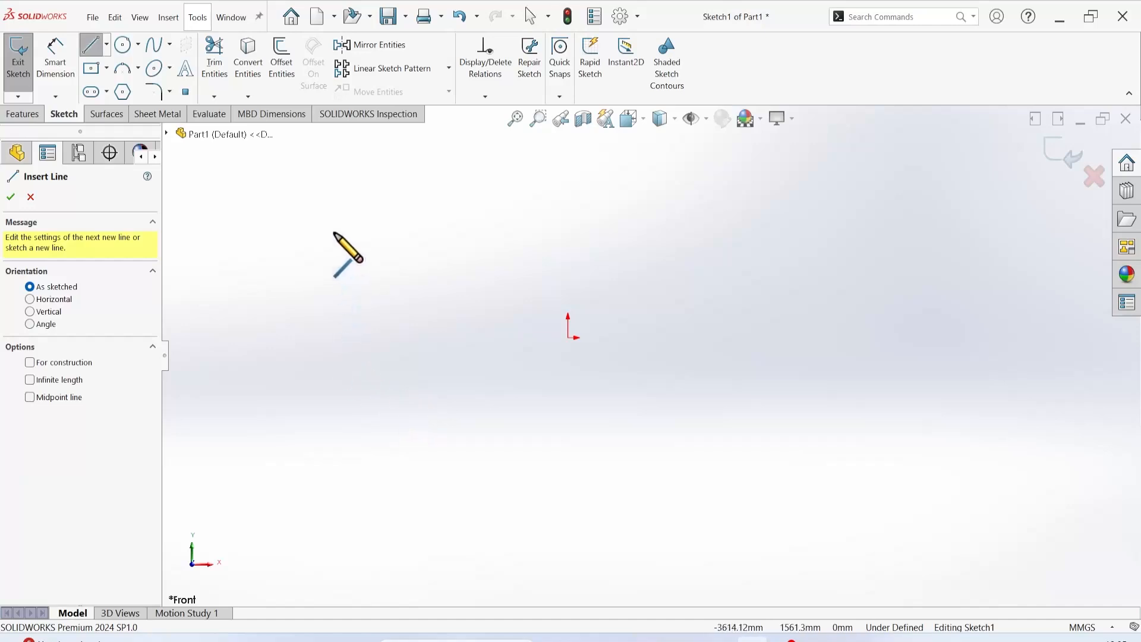
pyautogui.click(291, 237)
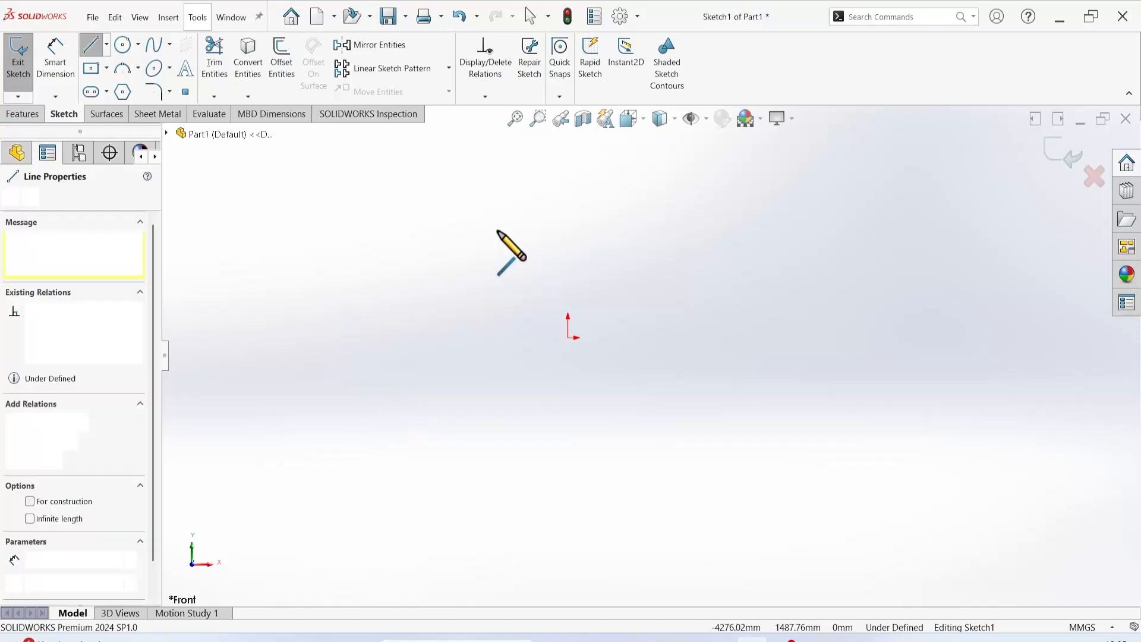
pyautogui.click(578, 232)
pyautogui.click(578, 459)
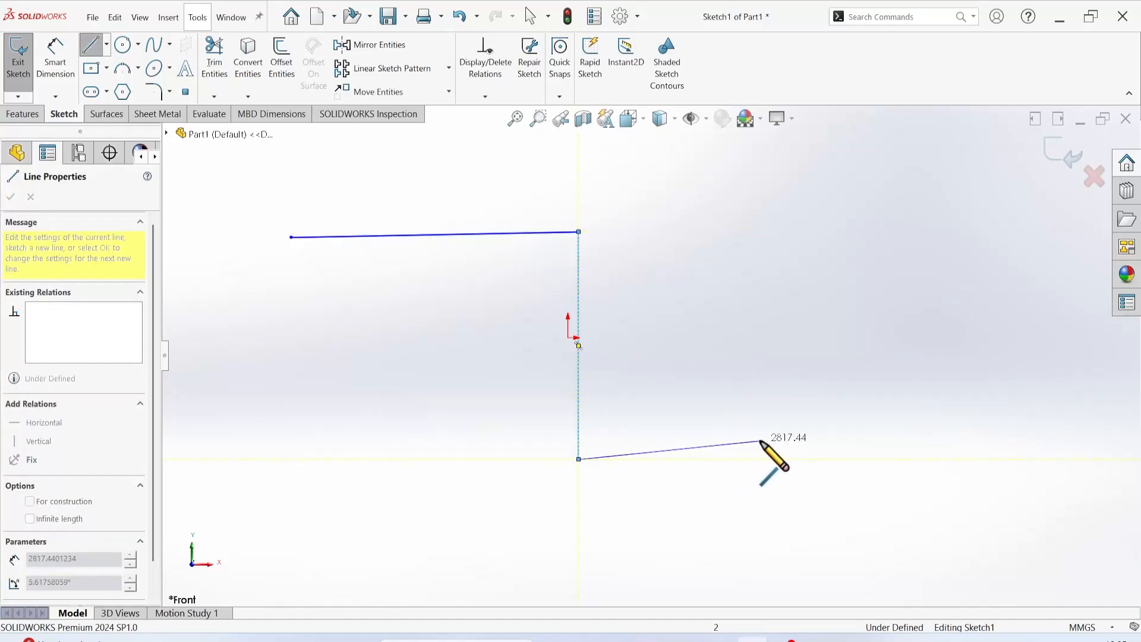
pyautogui.rightClick(793, 459)
pyautogui.click(821, 471)
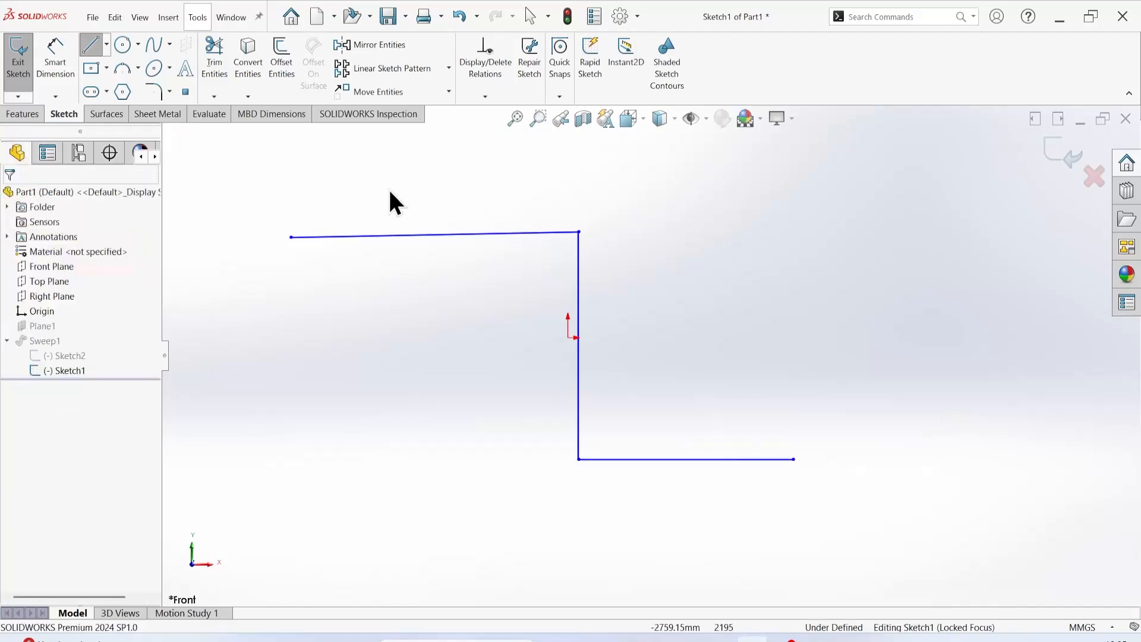
# Step: Apply a sketch fillet to the path's upper corner with a radius of 1000 mm
pyautogui.click(162, 93)
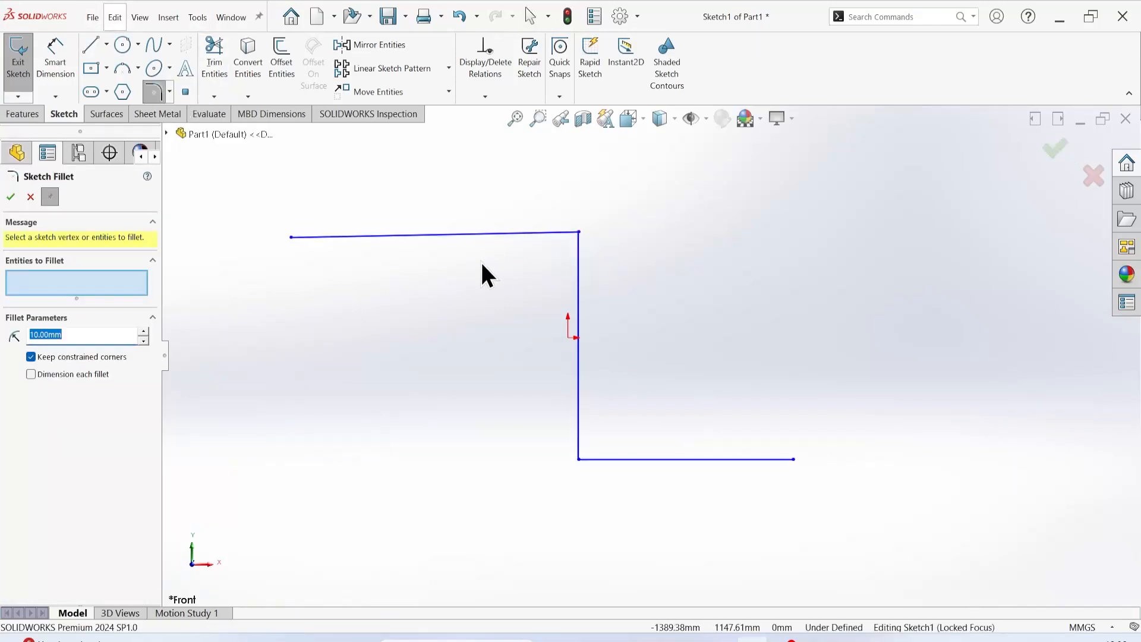
pyautogui.click(578, 233)
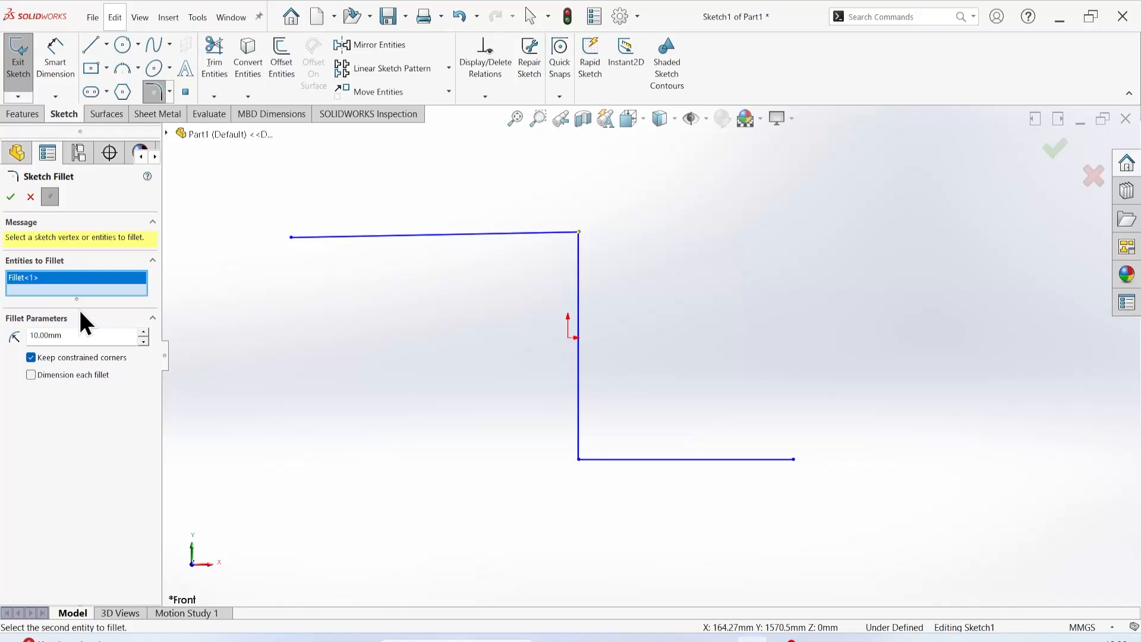
pyautogui.doubleClick(93, 339)
pyautogui.write('1')
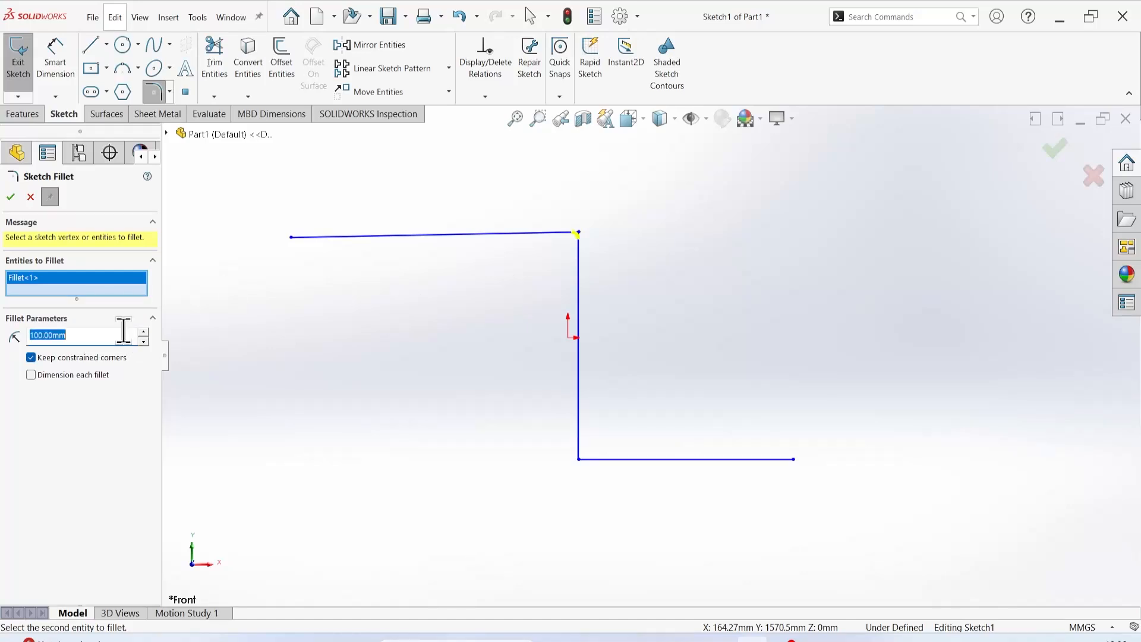
pyautogui.write('500')
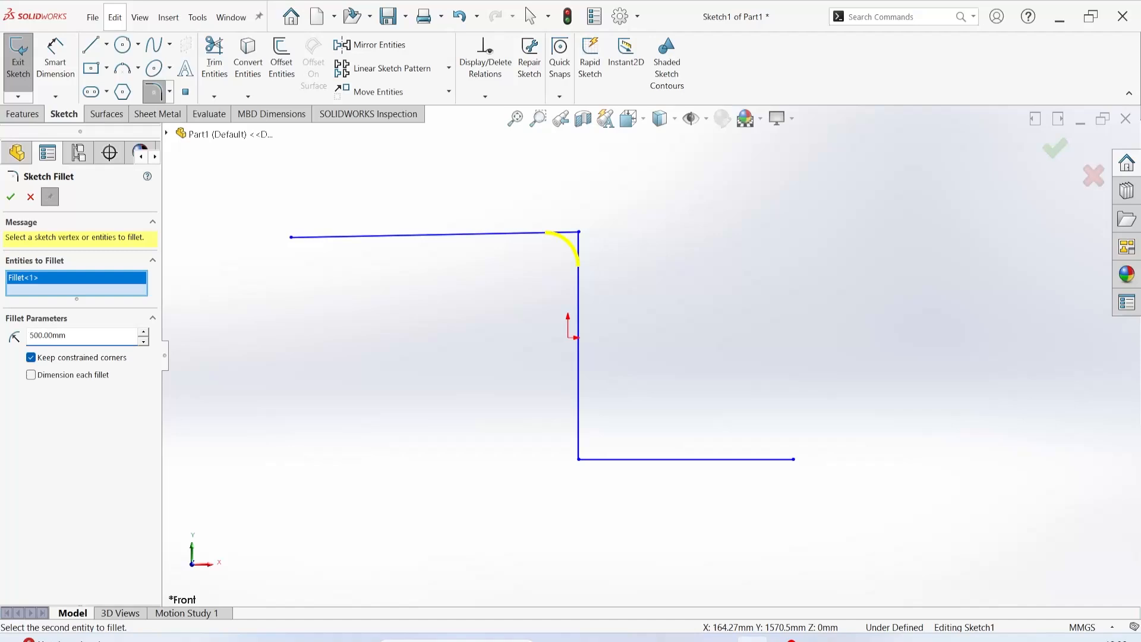
pyautogui.doubleClick(79, 335)
pyautogui.write('1000')
pyautogui.press('Return')
# Step: Fillet the path's lower corner with the same 1000 mm radius and finish the Sketch Fillet command
pyautogui.click(579, 459)
pyautogui.click(11, 196)
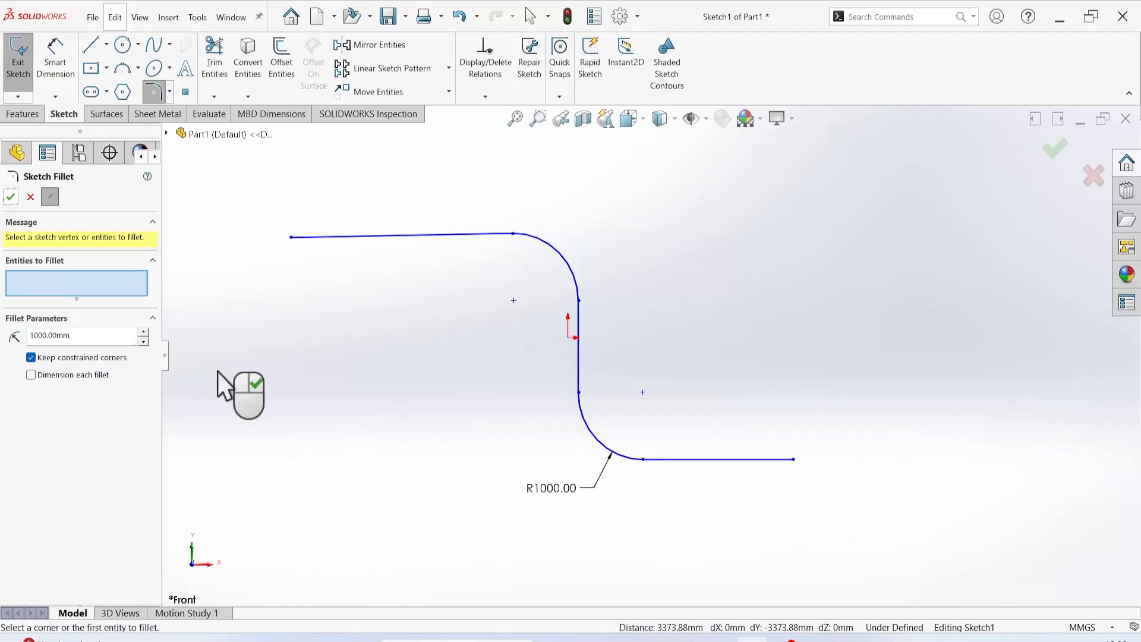
pyautogui.click(578, 392)
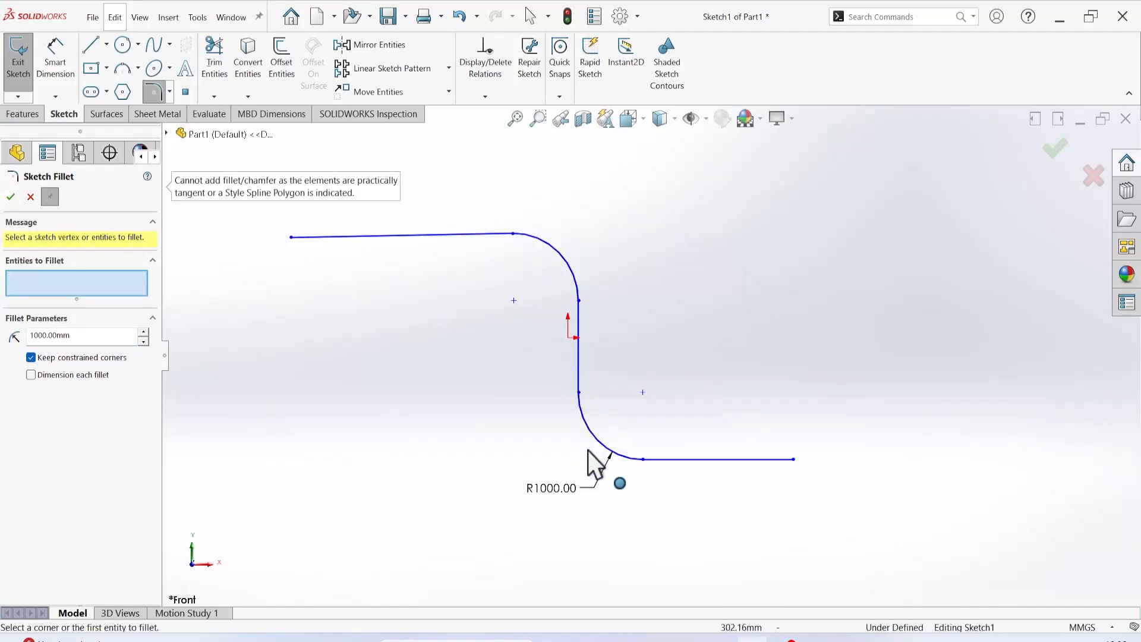
pyautogui.click(579, 365)
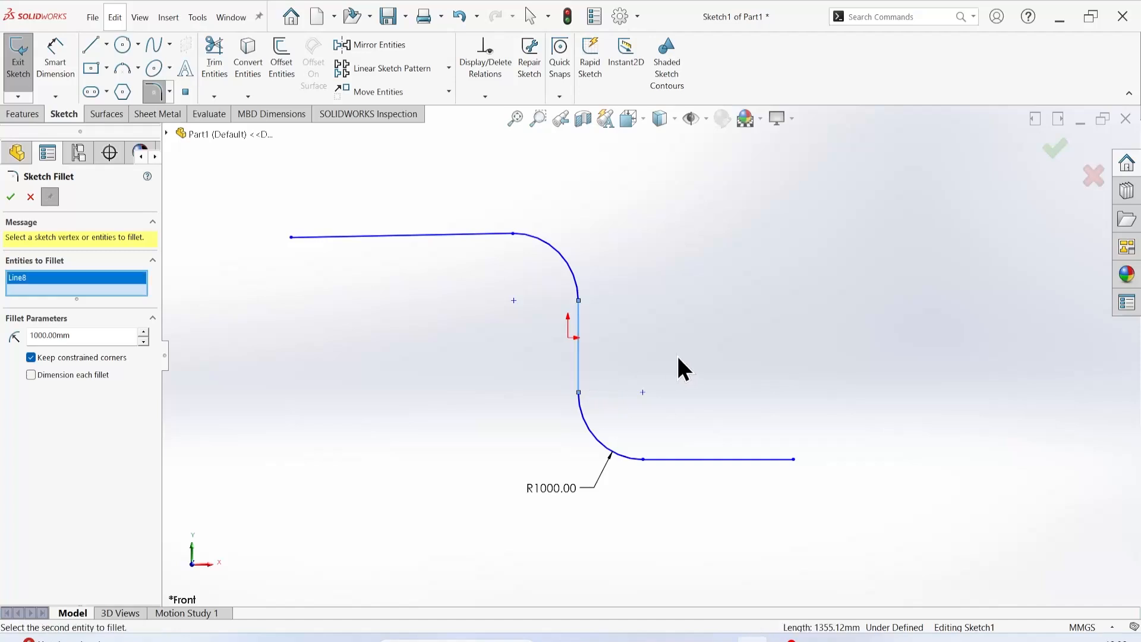
pyautogui.click(11, 197)
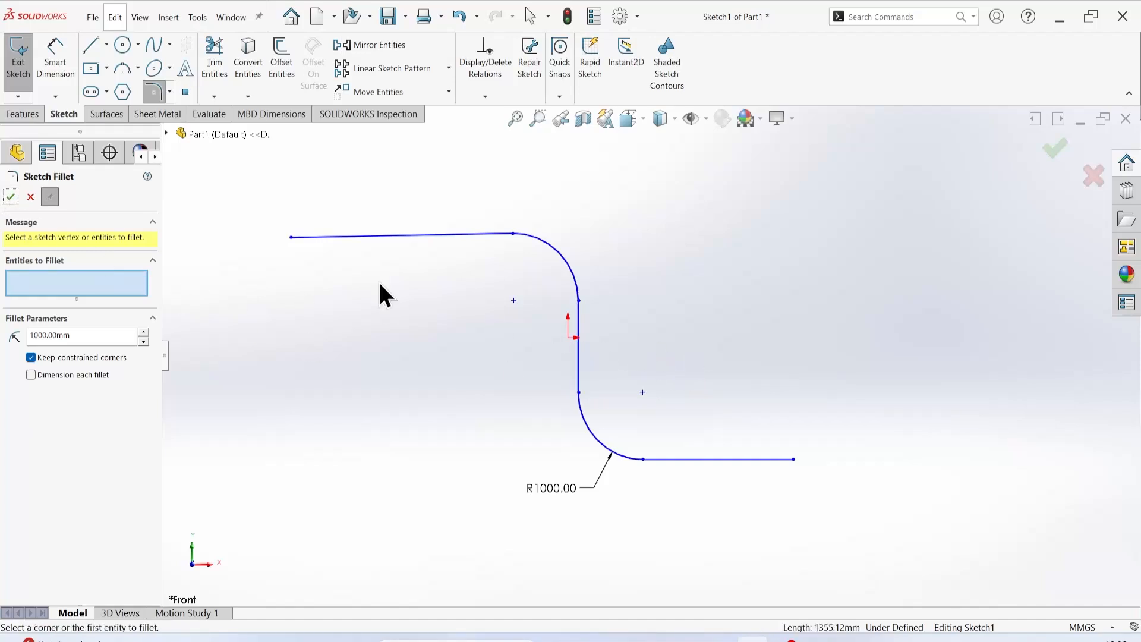
pyautogui.click(10, 196)
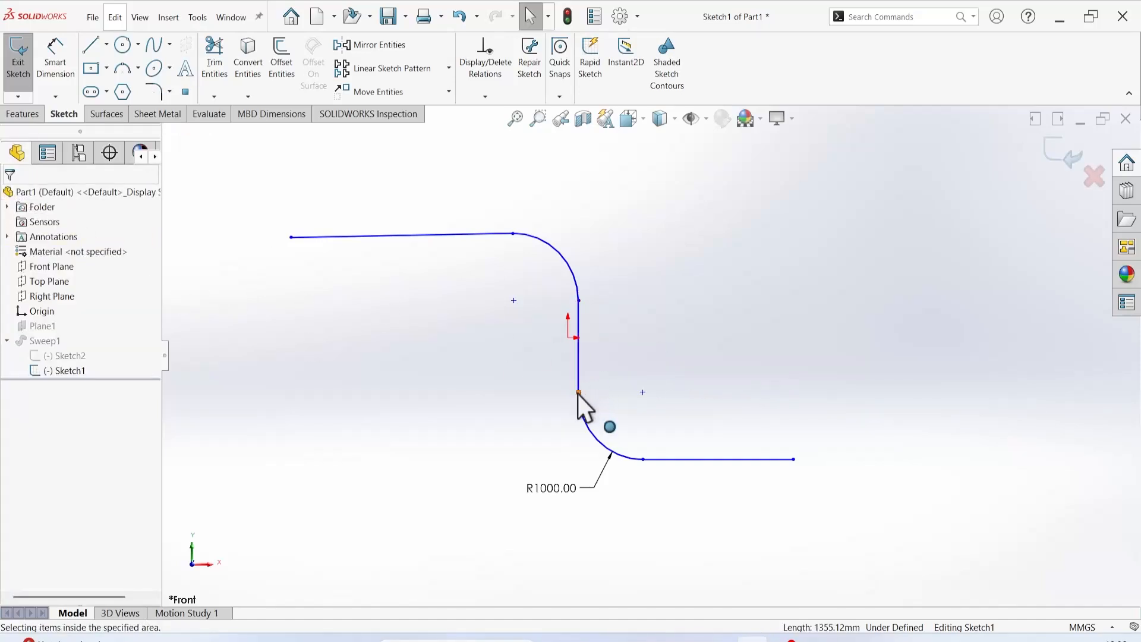
# Step: Lengthen the path's vertical line downward and stretch the lower horizontal line outward from the fillet
pyautogui.moveTo(579, 393); pyautogui.dragTo(581, 517)
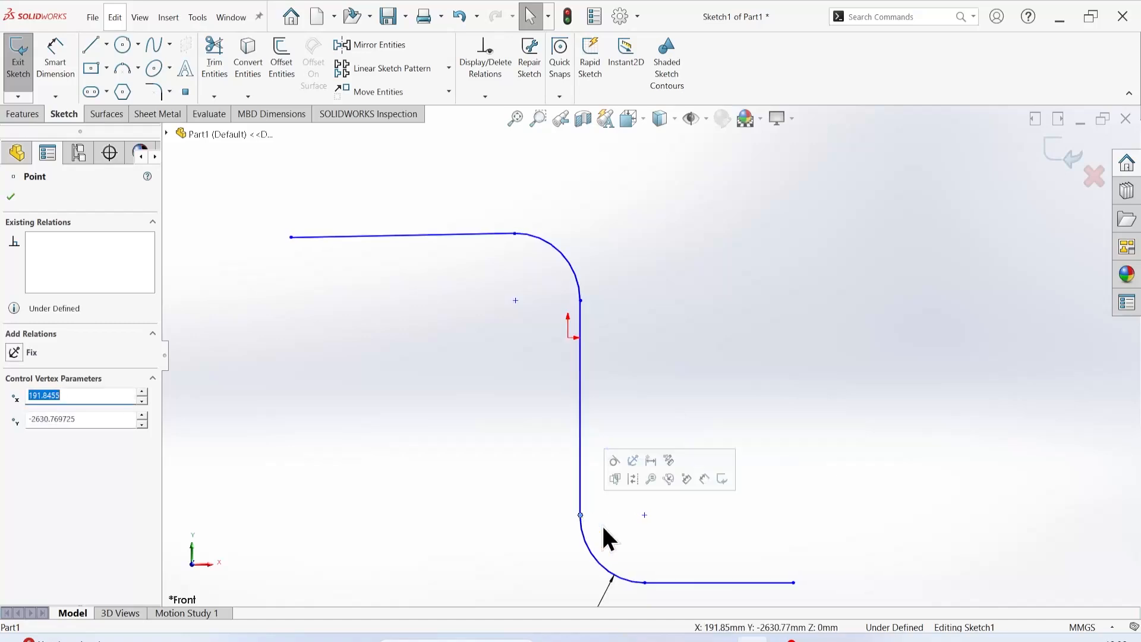
pyautogui.scroll(5, 679, 446)
pyautogui.moveTo(708, 447); pyautogui.dragTo(928, 450)
pyautogui.click(649, 451)
pyautogui.moveTo(649, 454)
pyautogui.mouseDown()
pyautogui.moveTo(668, 491)
pyautogui.moveTo(661, 467)
pyautogui.mouseUp()
pyautogui.scroll(1, 749, 481)
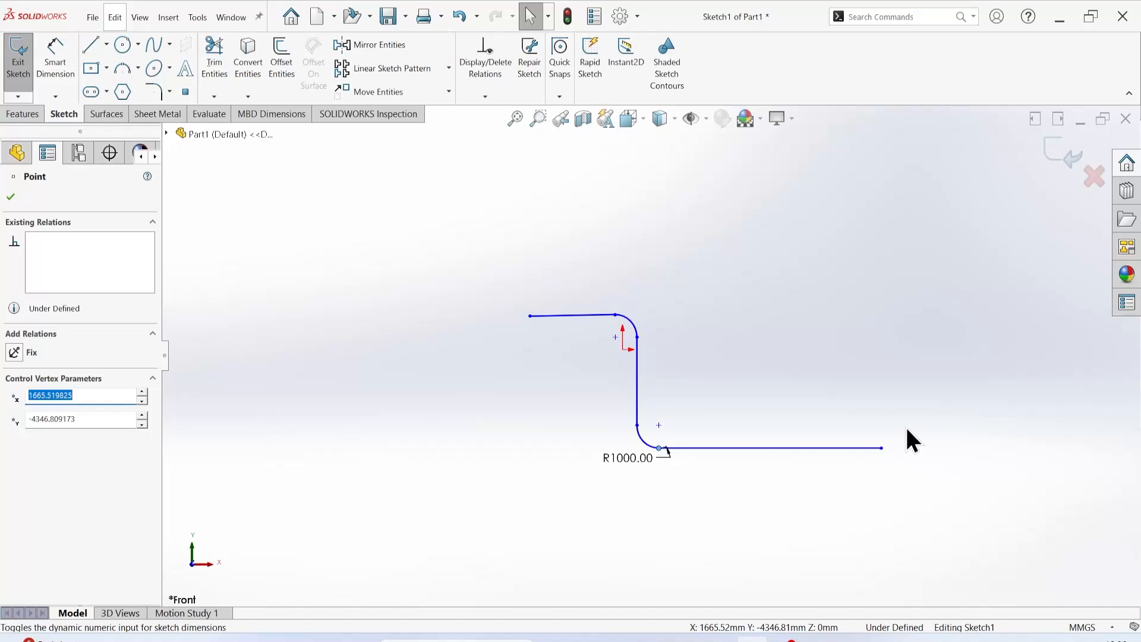
# Step: Exit the path sketch and continue rebuilding the part while ignoring the Plane1 error
pyautogui.click(17, 154)
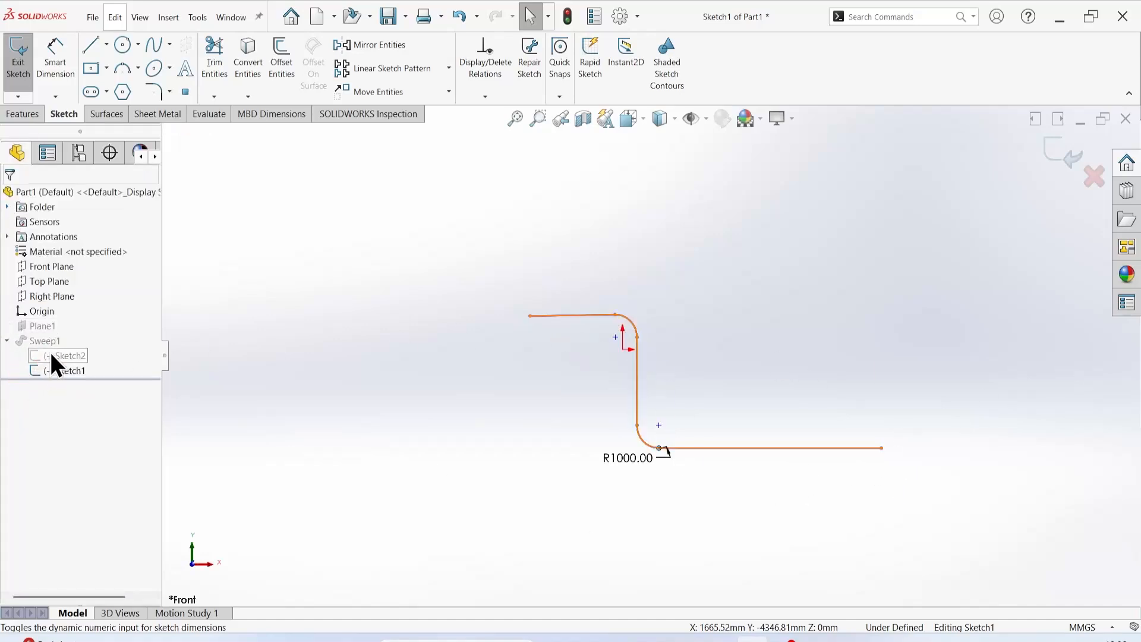
pyautogui.click(62, 369)
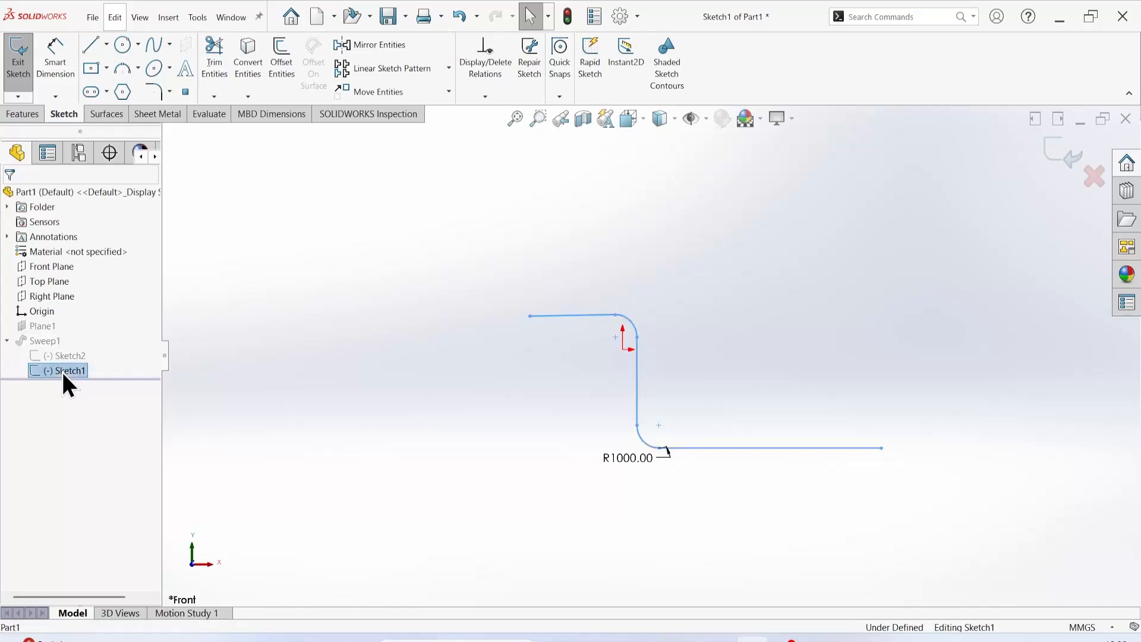
pyautogui.rightClick(62, 369)
pyautogui.click(25, 358)
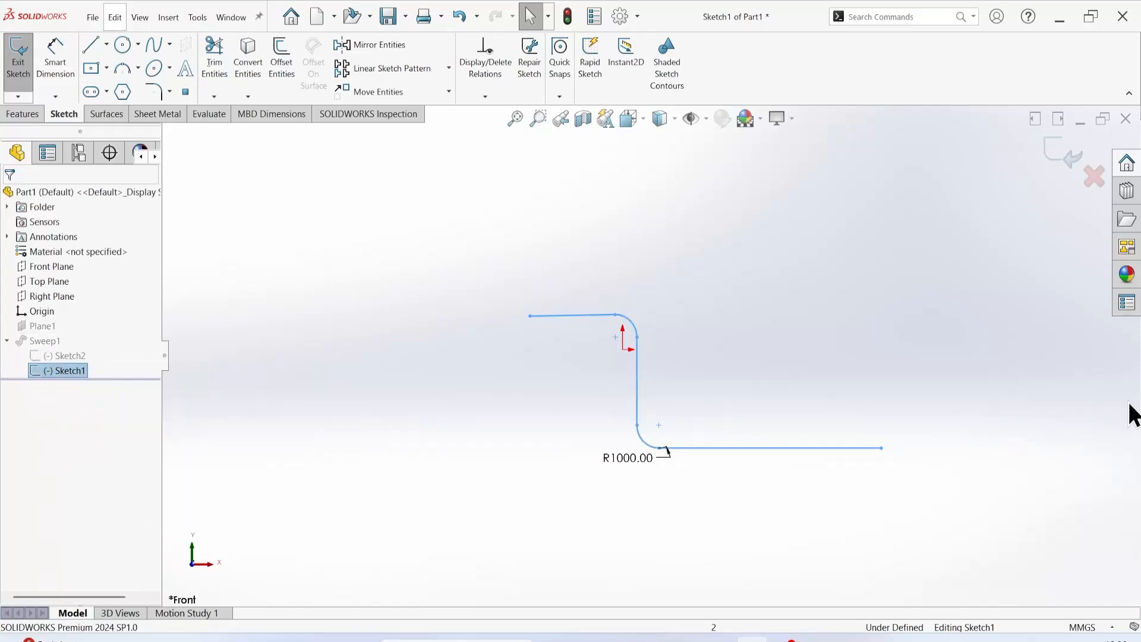
pyautogui.click(1061, 154)
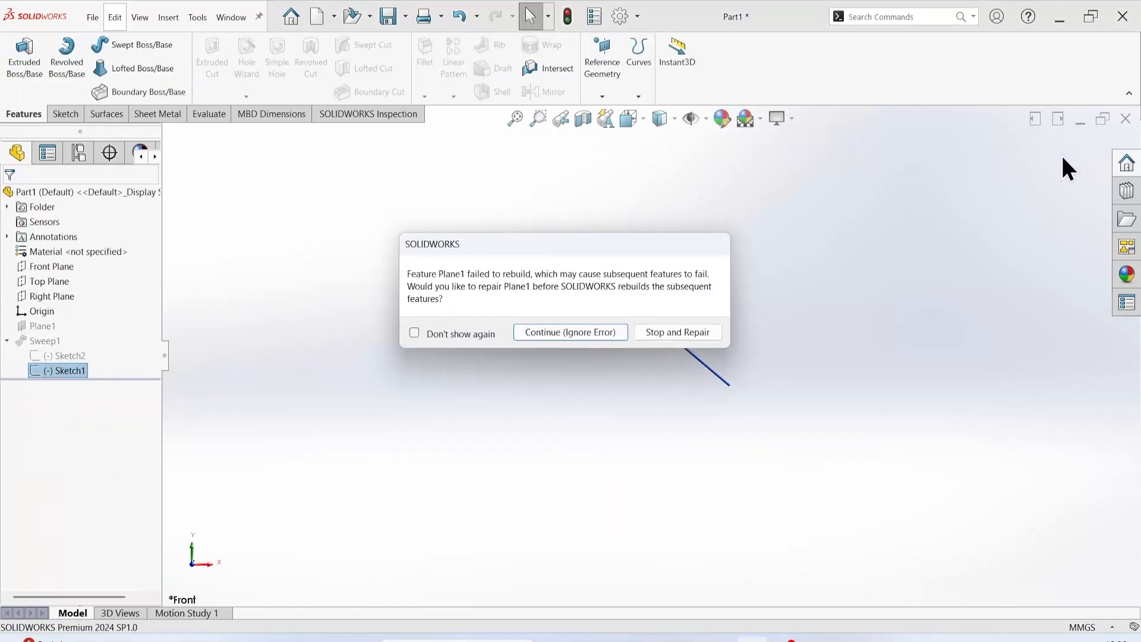
pyautogui.click(558, 332)
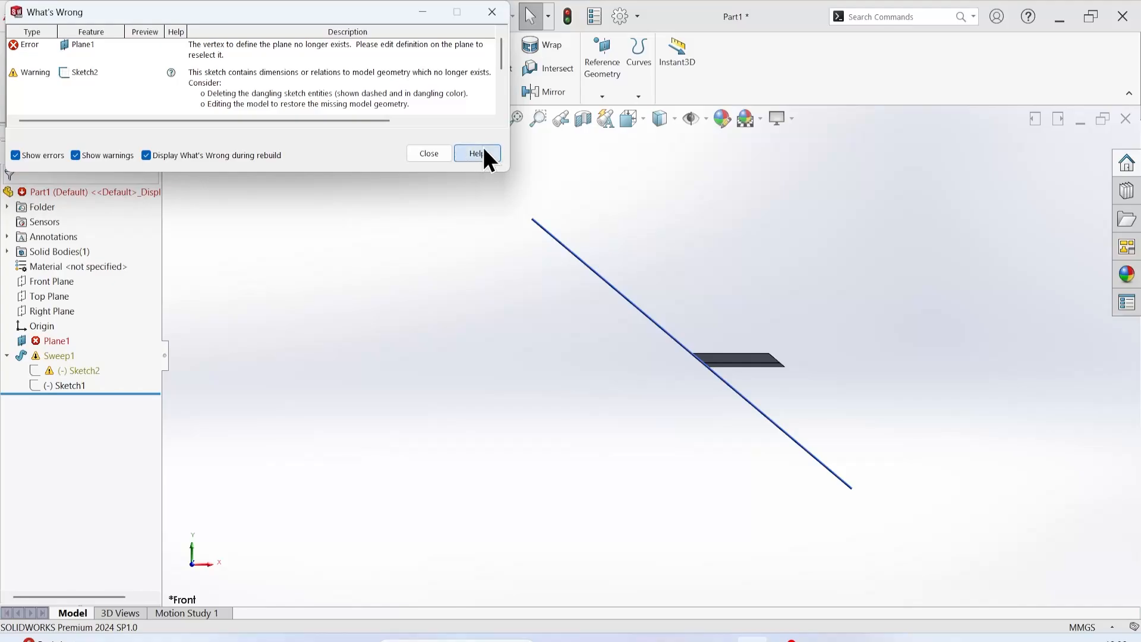
# Step: Dismiss the rebuild error list and try to redefine Plane1 by removing both of its missing references
pyautogui.click(483, 154)
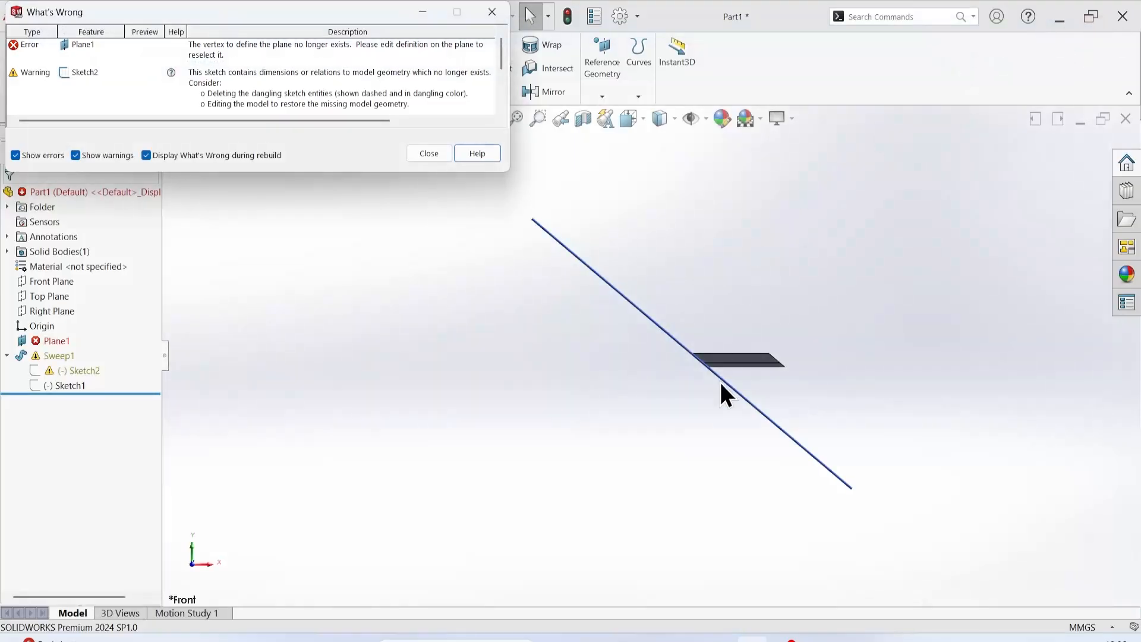
pyautogui.click(430, 153)
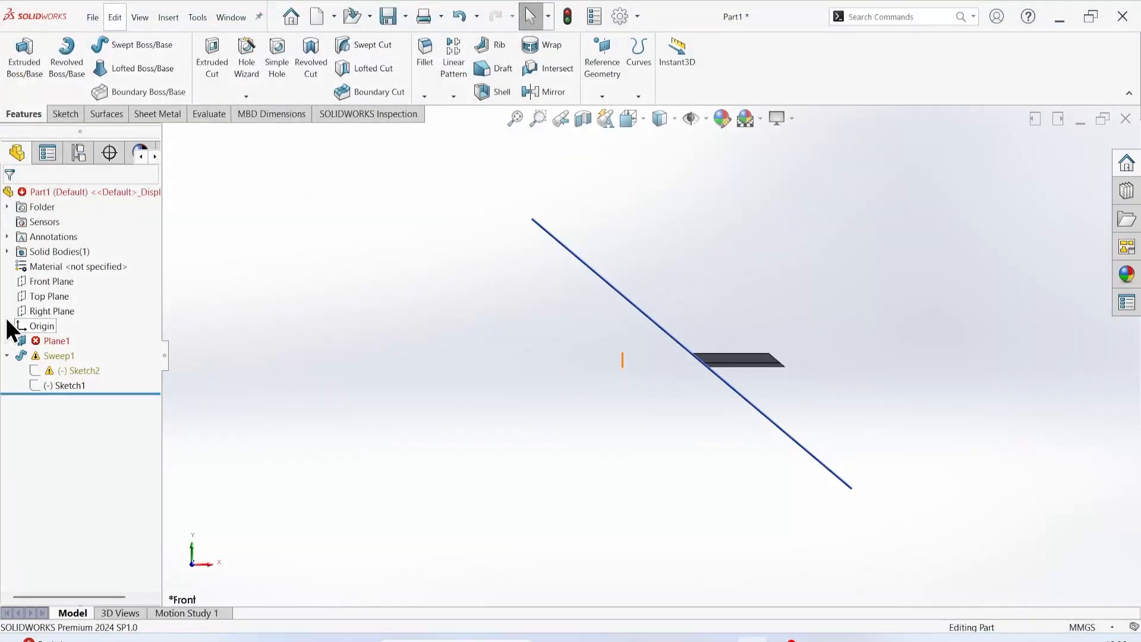
pyautogui.click(52, 340)
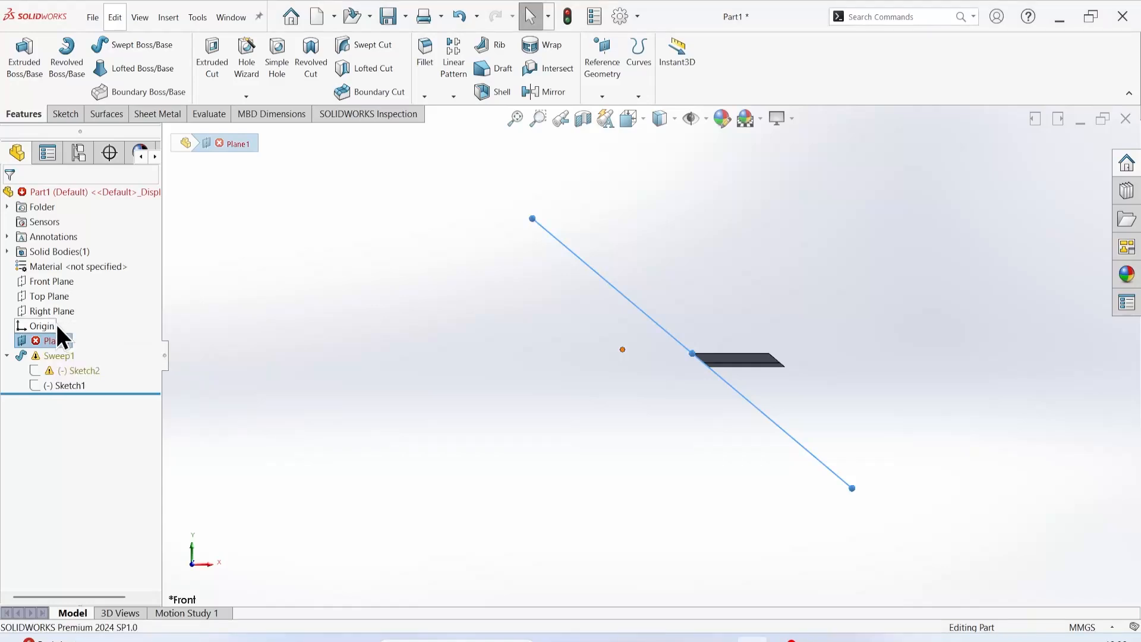
pyautogui.rightClick(49, 343)
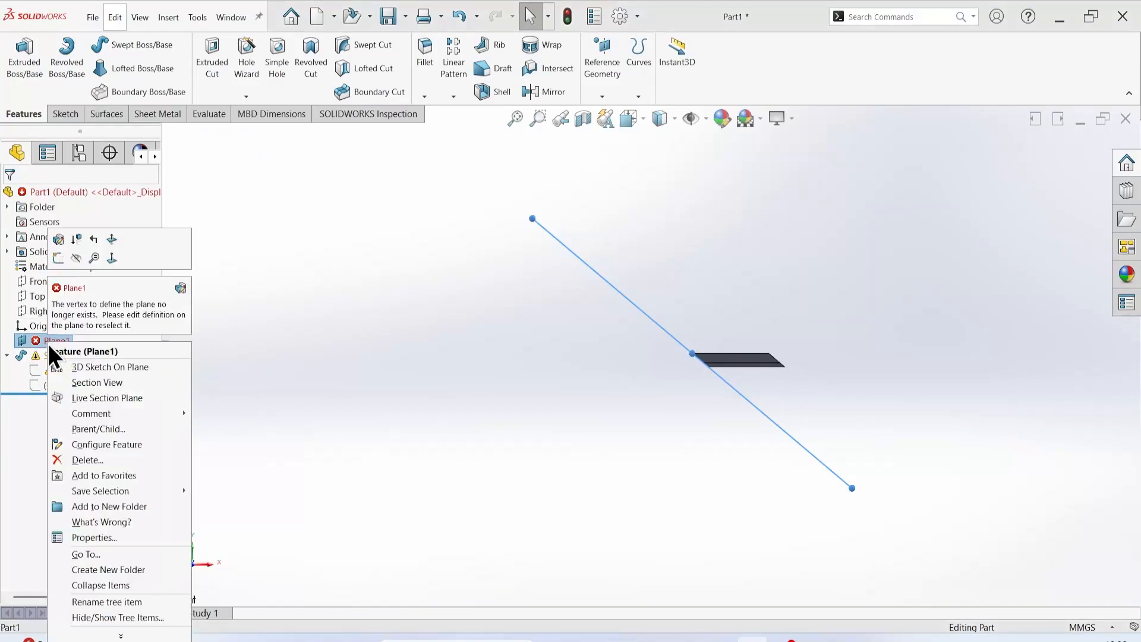
pyautogui.click(58, 243)
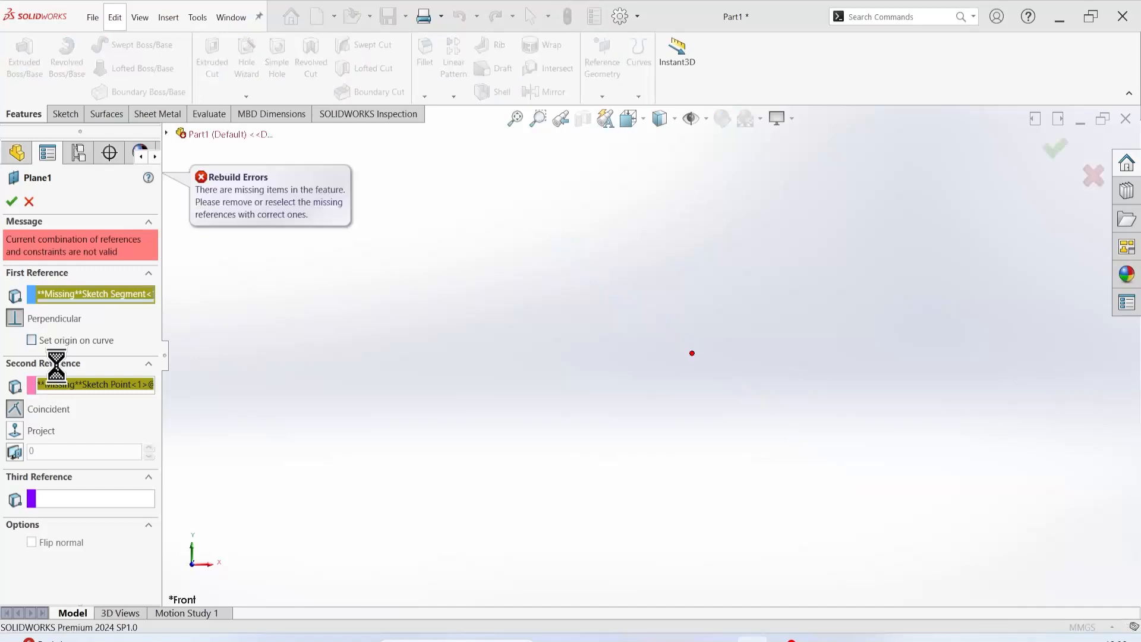
pyautogui.rightClick(83, 293)
pyautogui.click(114, 296)
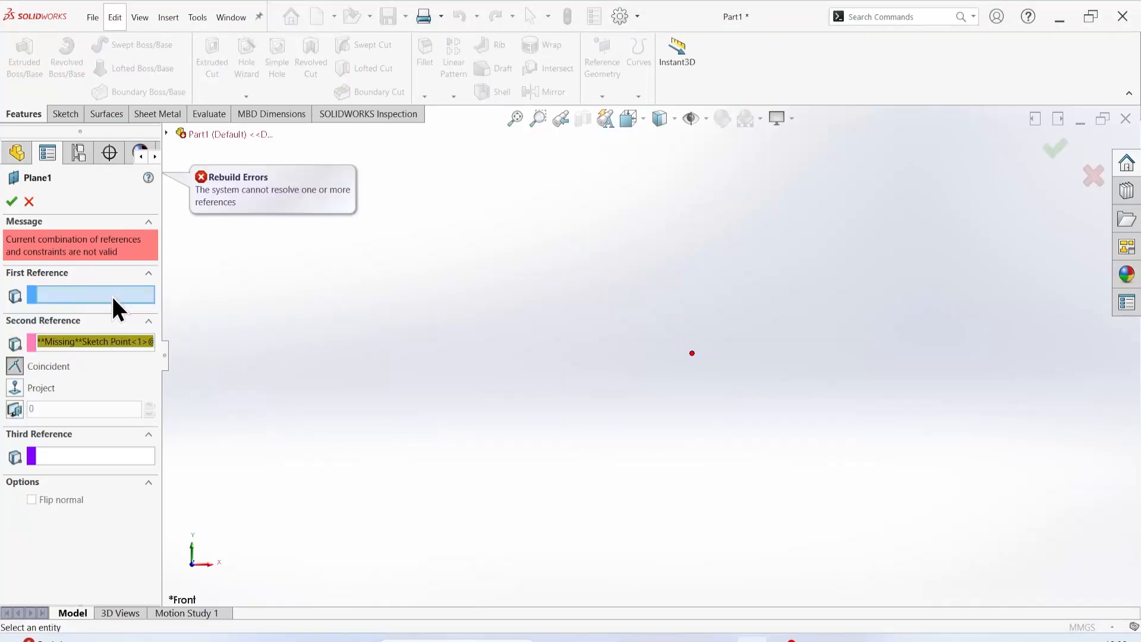
pyautogui.rightClick(79, 341)
pyautogui.click(94, 350)
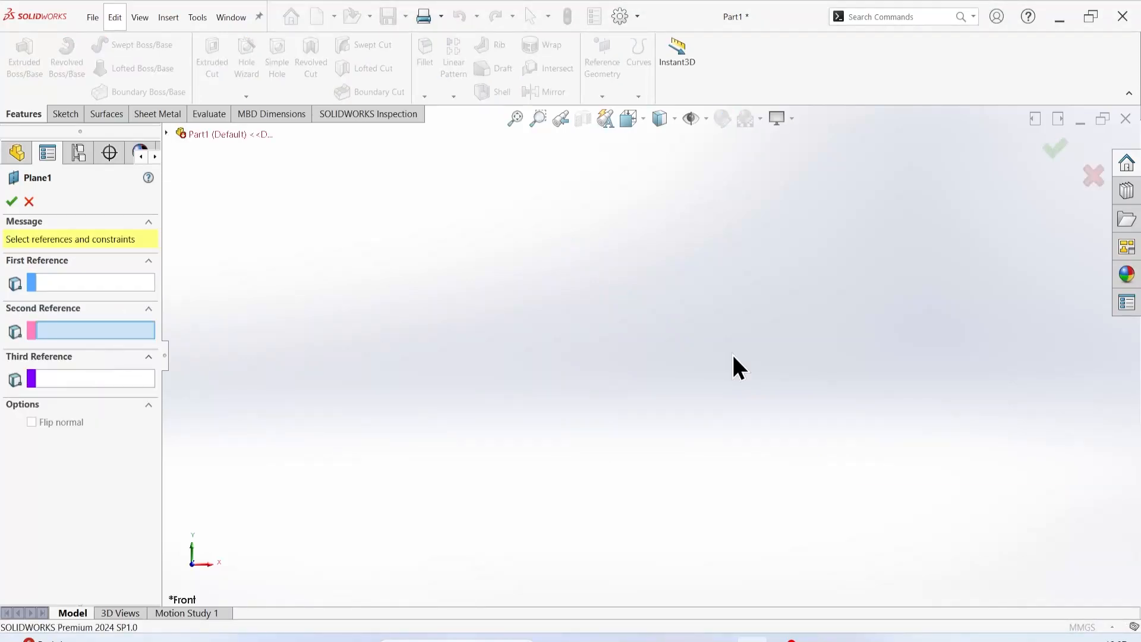
pyautogui.click(10, 201)
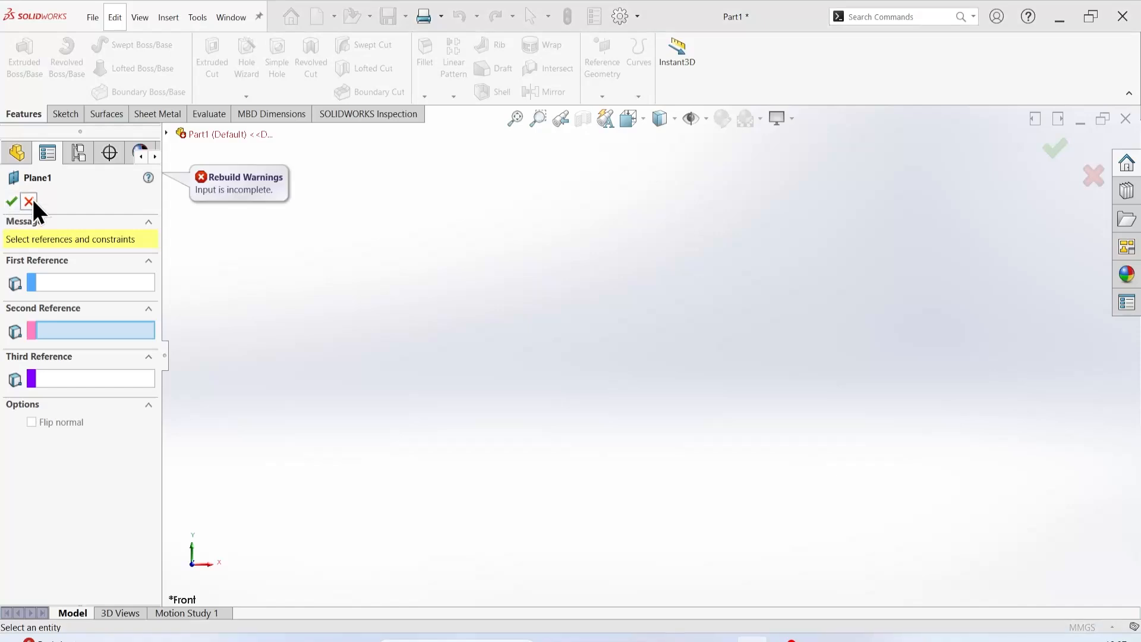
# Step: Delete the broken Plane1 together with its dependent sweep and profile sketch
pyautogui.rightClick(57, 344)
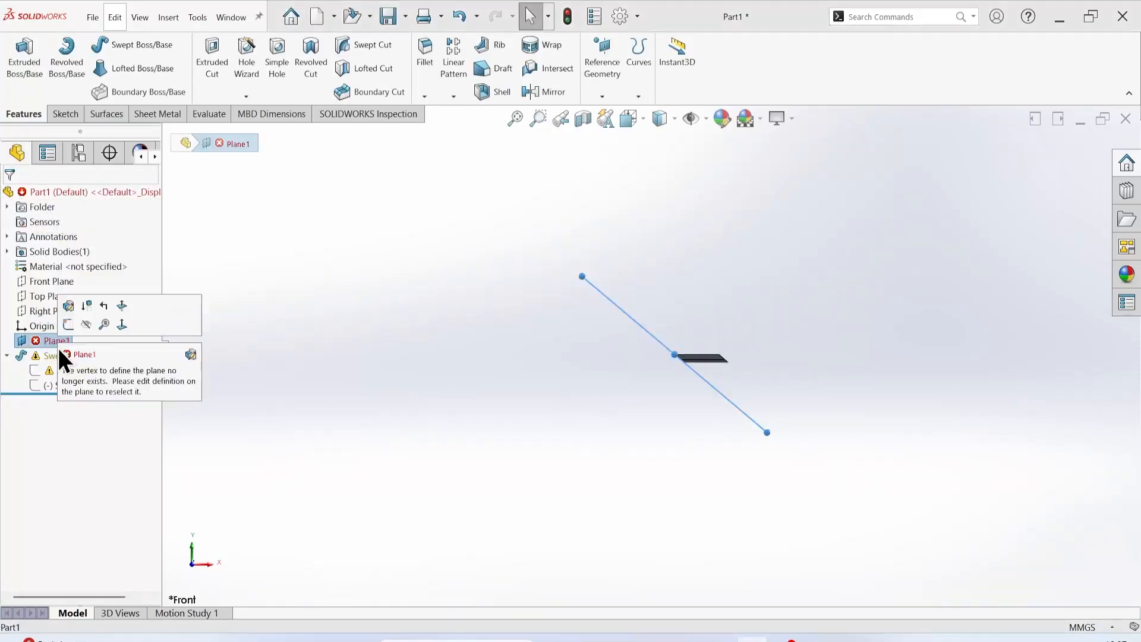
pyautogui.rightClick(45, 342)
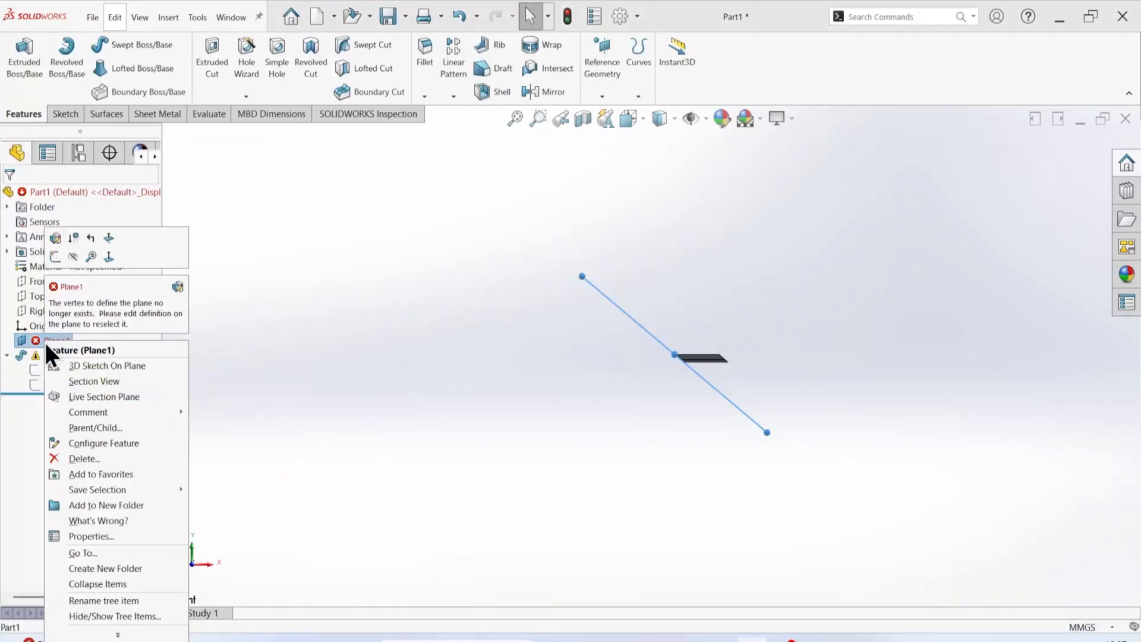
pyautogui.click(86, 462)
pyautogui.click(657, 244)
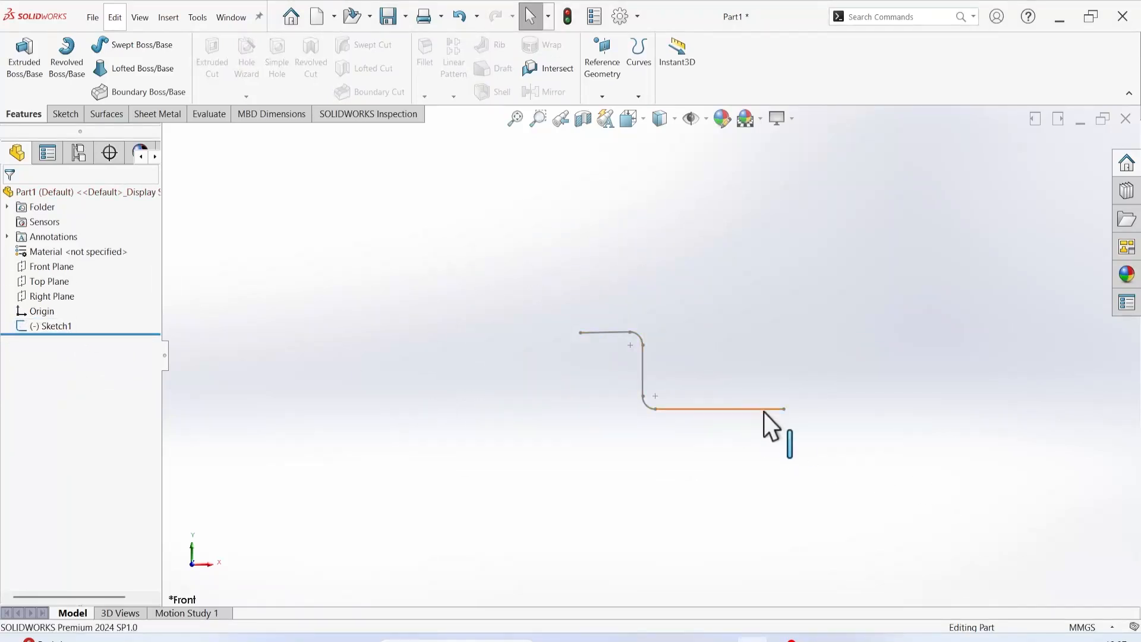
# Step: Create a reference plane perpendicular to the path's lower horizontal line and coincident with its outer endpoint
pyautogui.click(764, 411)
pyautogui.click(602, 96)
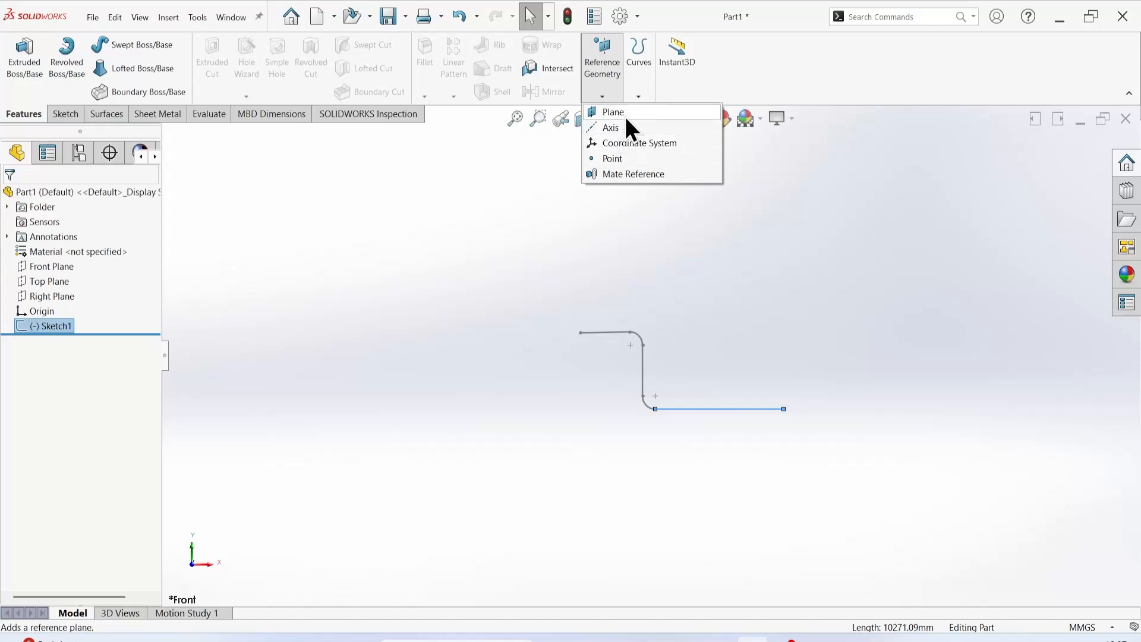
pyautogui.click(619, 113)
pyautogui.click(783, 409)
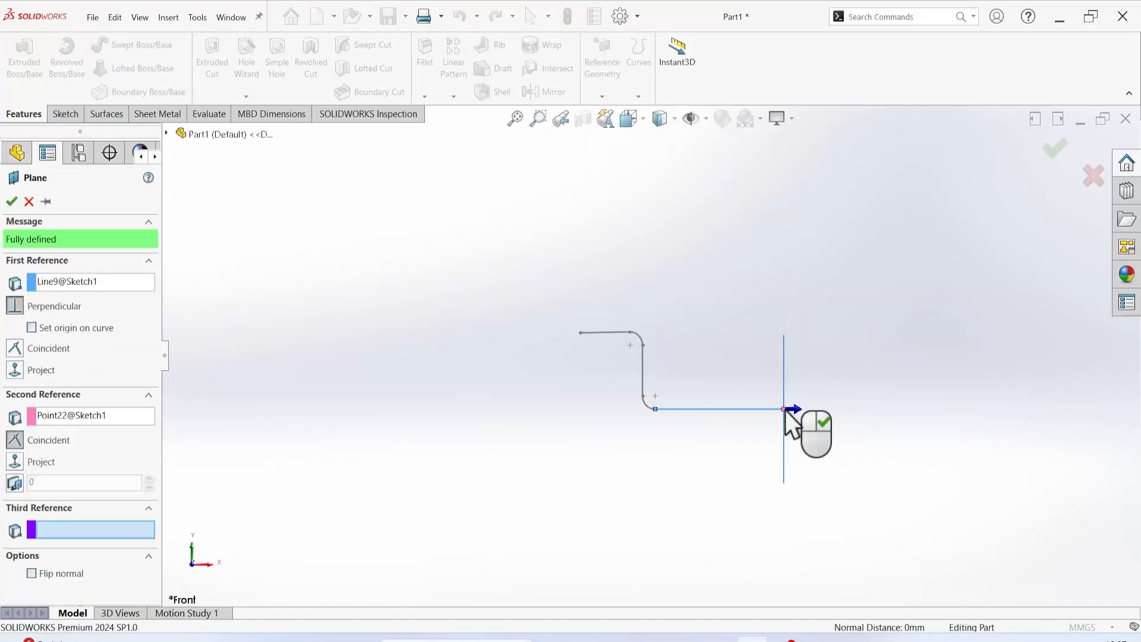
pyautogui.click(12, 203)
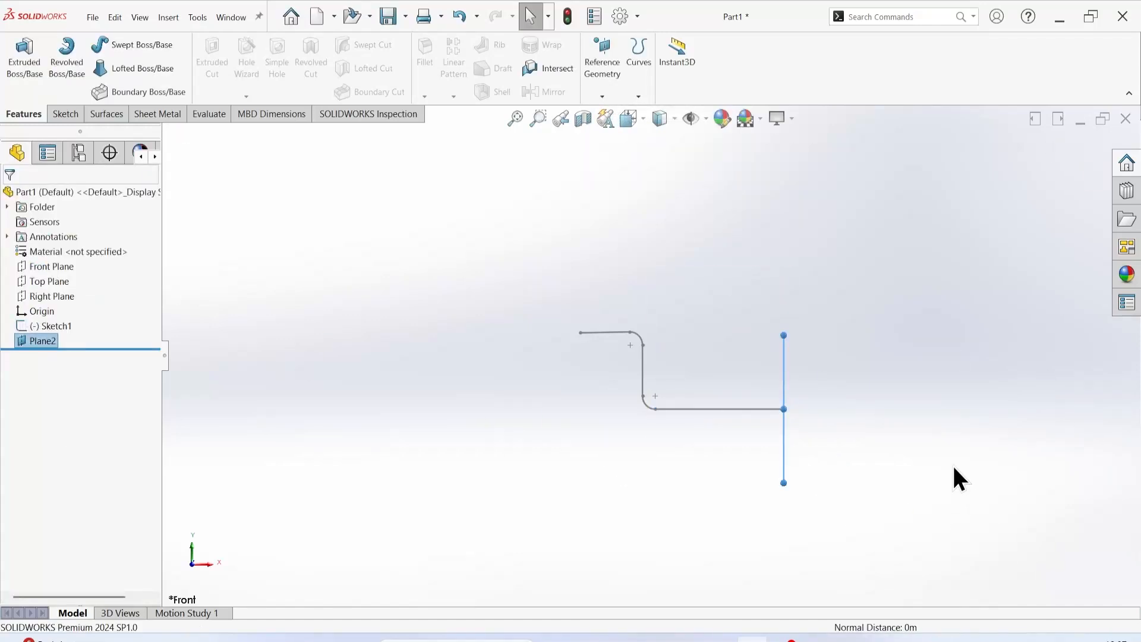
# Step: Start a sketch on the new plane and draw a center rectangle about 4030 mm wide around the path's endpoint
pyautogui.moveTo(952, 464); pyautogui.dragTo(761, 466, button='middle')
pyautogui.click(761, 467)
pyautogui.click(800, 426)
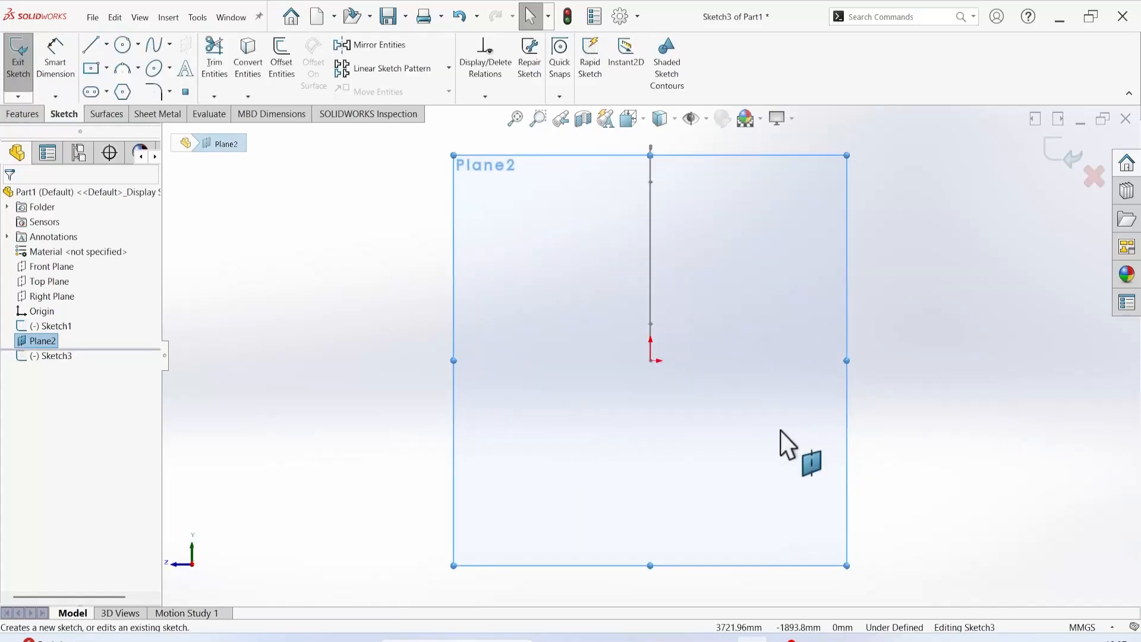
pyautogui.moveTo(629, 407)
pyautogui.mouseDown(button='middle')
pyautogui.moveTo(675, 401)
pyautogui.moveTo(676, 411)
pyautogui.mouseUp(button='middle')
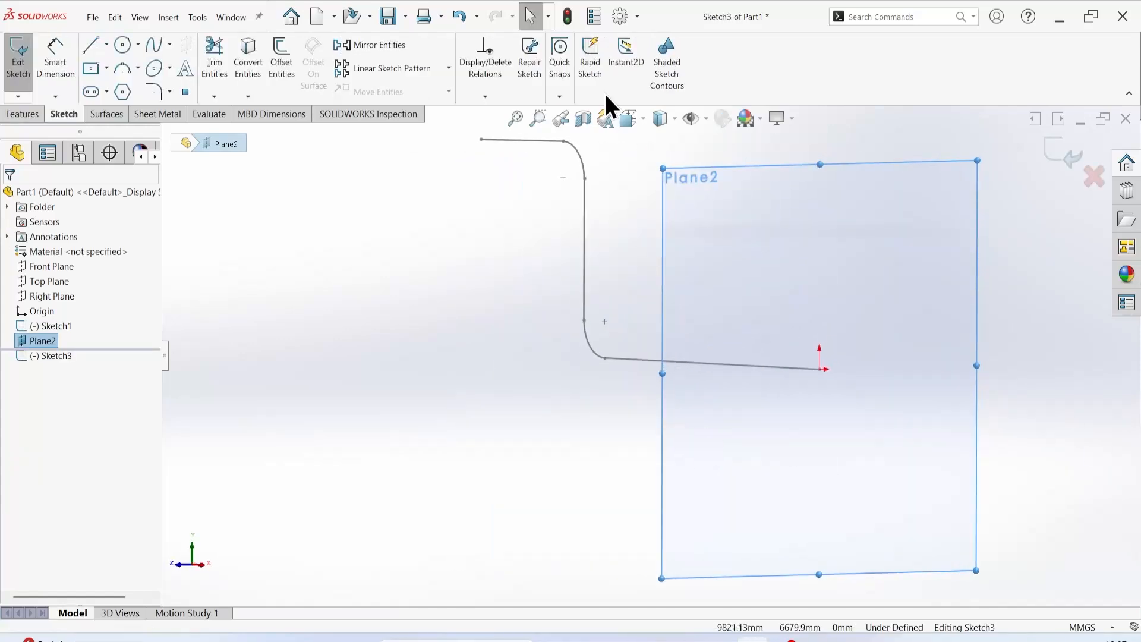
pyautogui.click(92, 68)
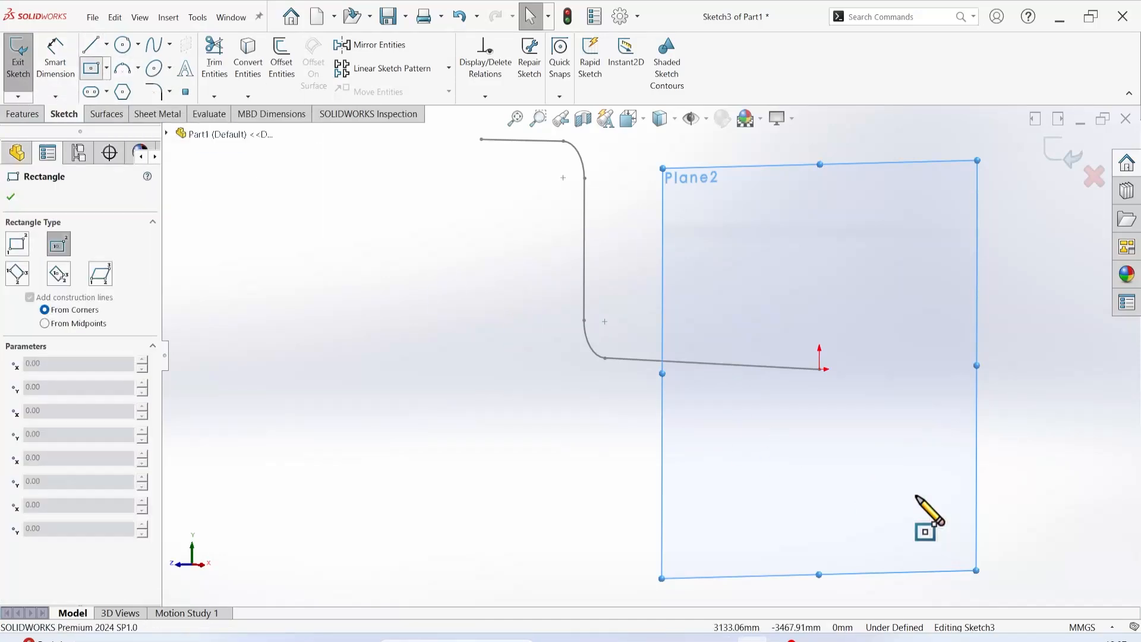
pyautogui.click(821, 369)
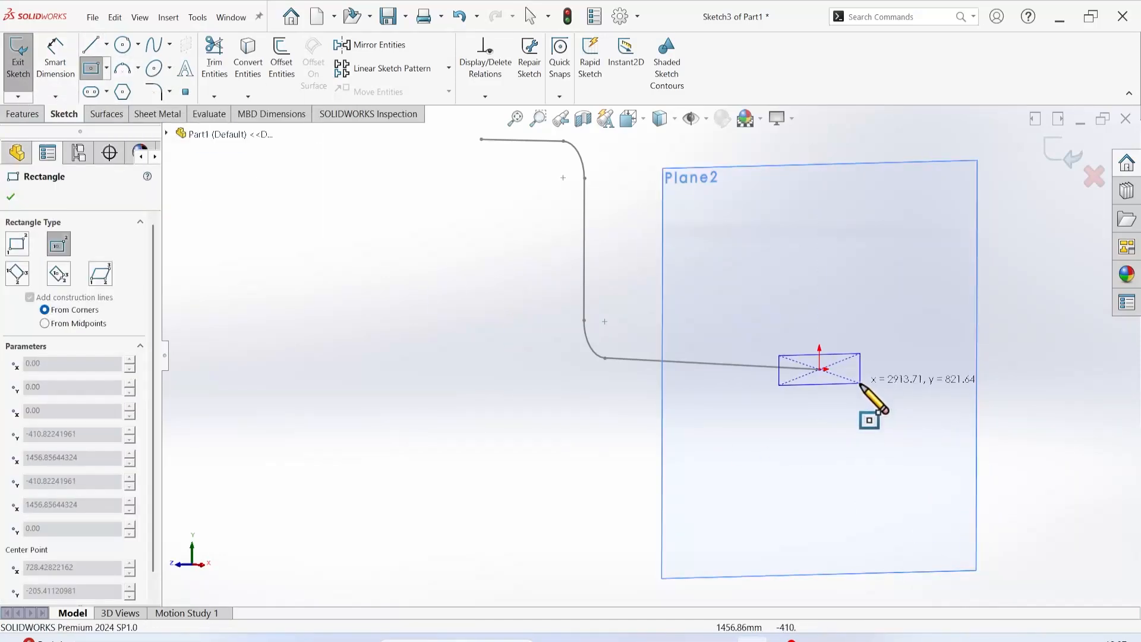
pyautogui.click(876, 422)
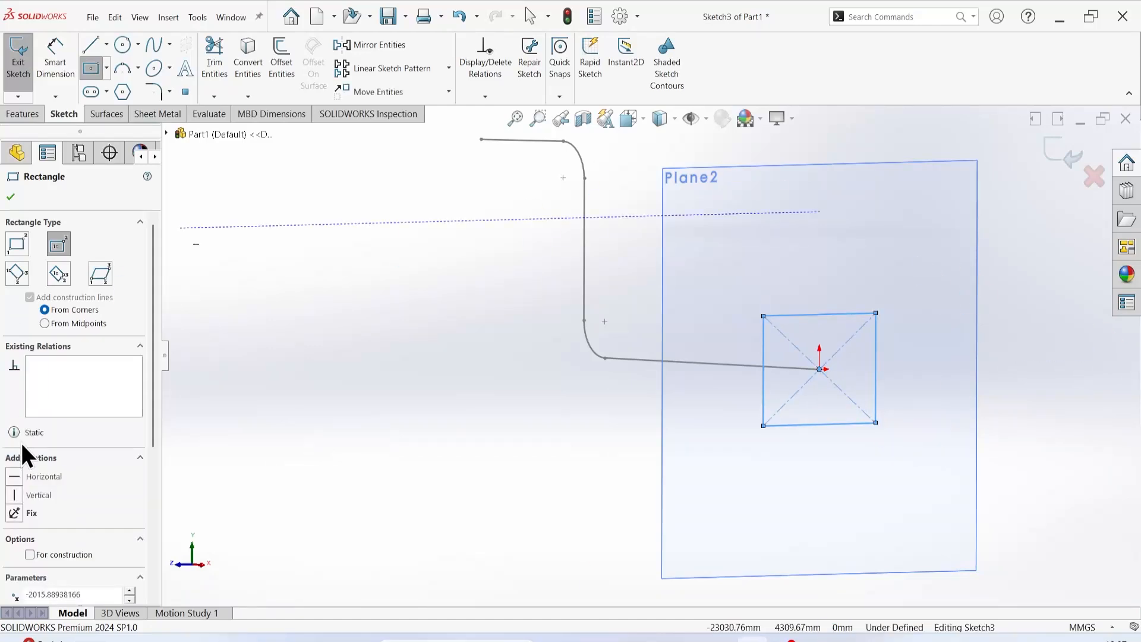
pyautogui.click(10, 198)
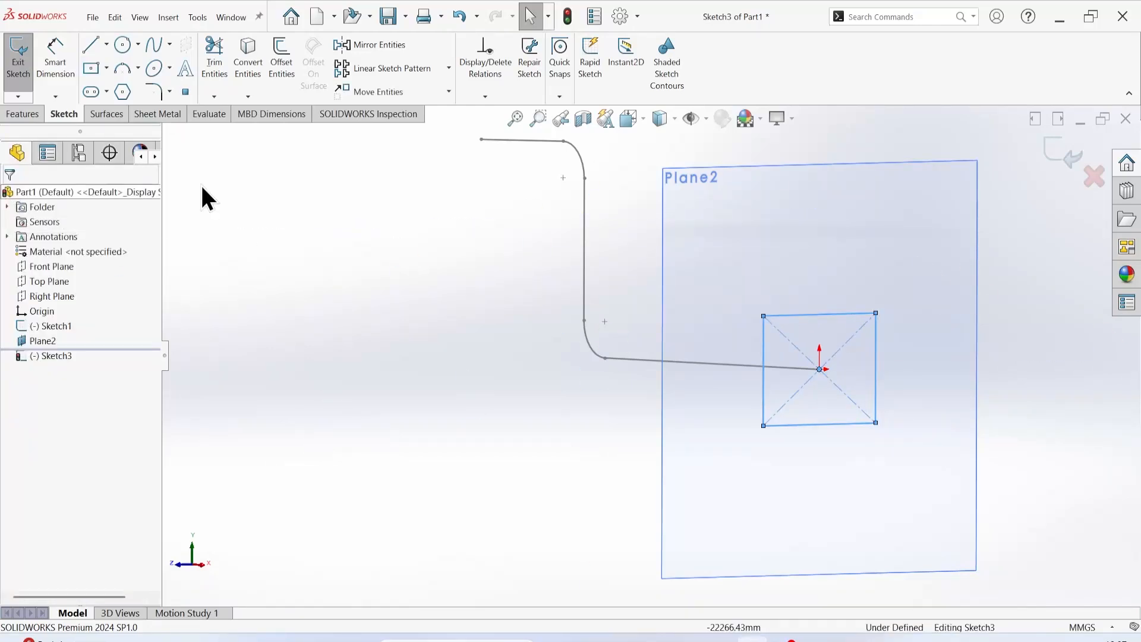
# Step: Apply 500 mm sketch fillets to all four corners of the rectangle and exit the profile sketch
pyautogui.click(153, 93)
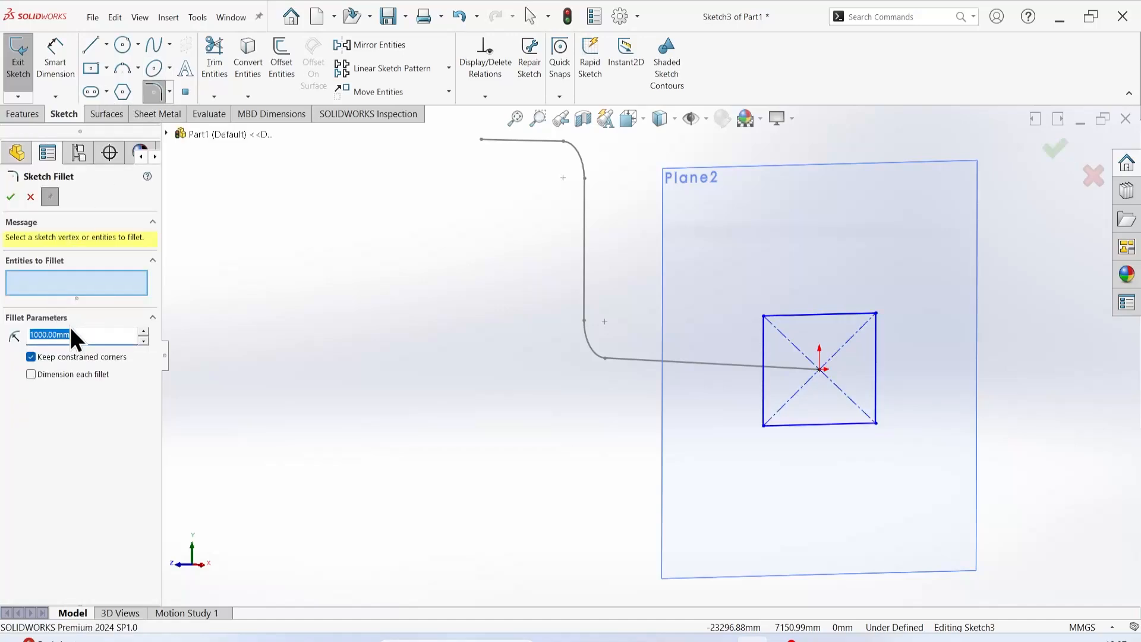
pyautogui.write('10')
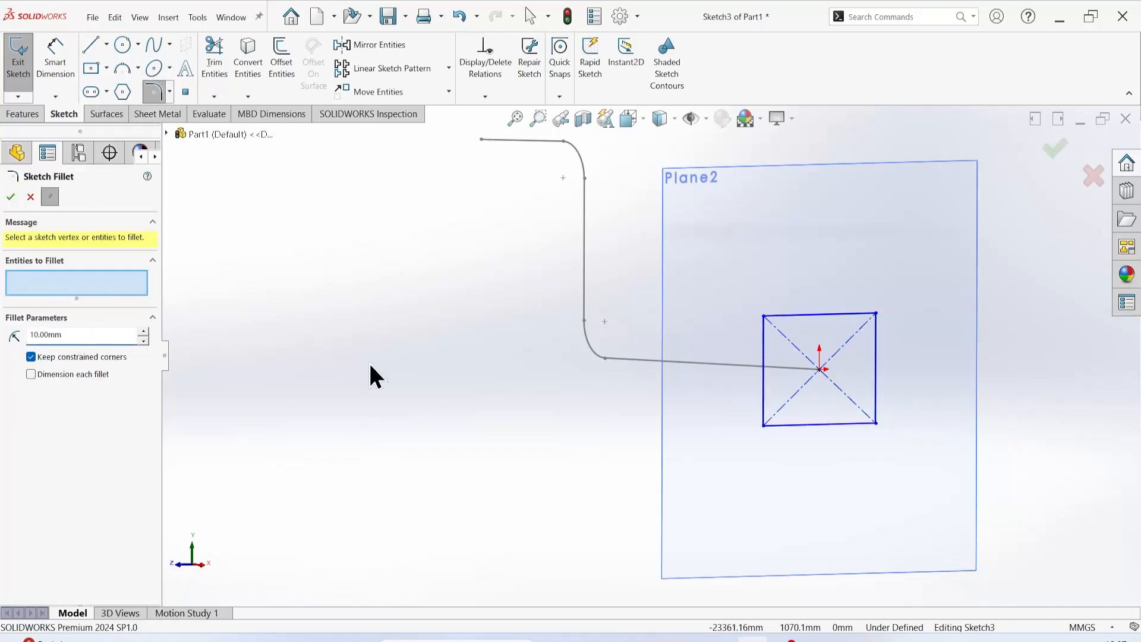
pyautogui.moveTo(727, 263); pyautogui.dragTo(950, 512)
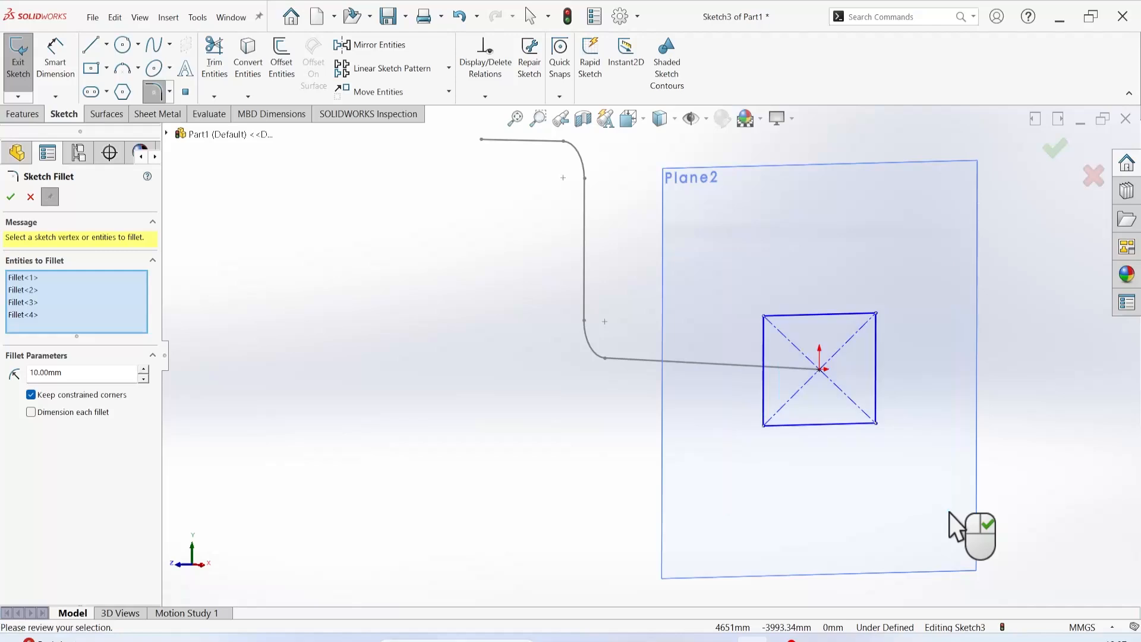
pyautogui.click(104, 377)
pyautogui.write('50')
pyautogui.press('Return')
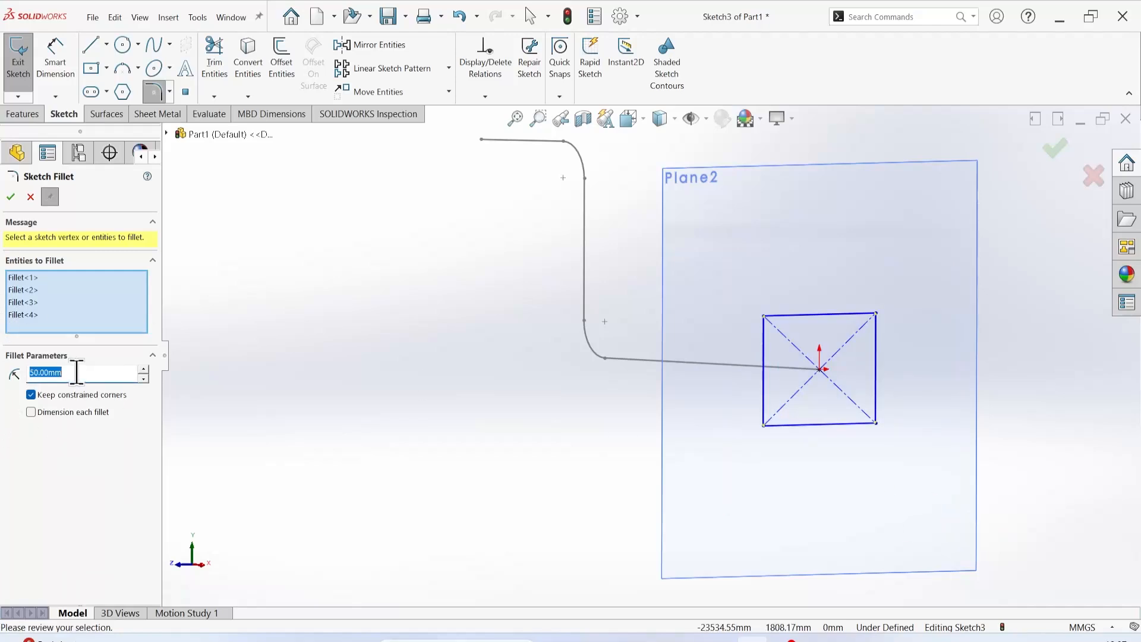
pyautogui.write('500')
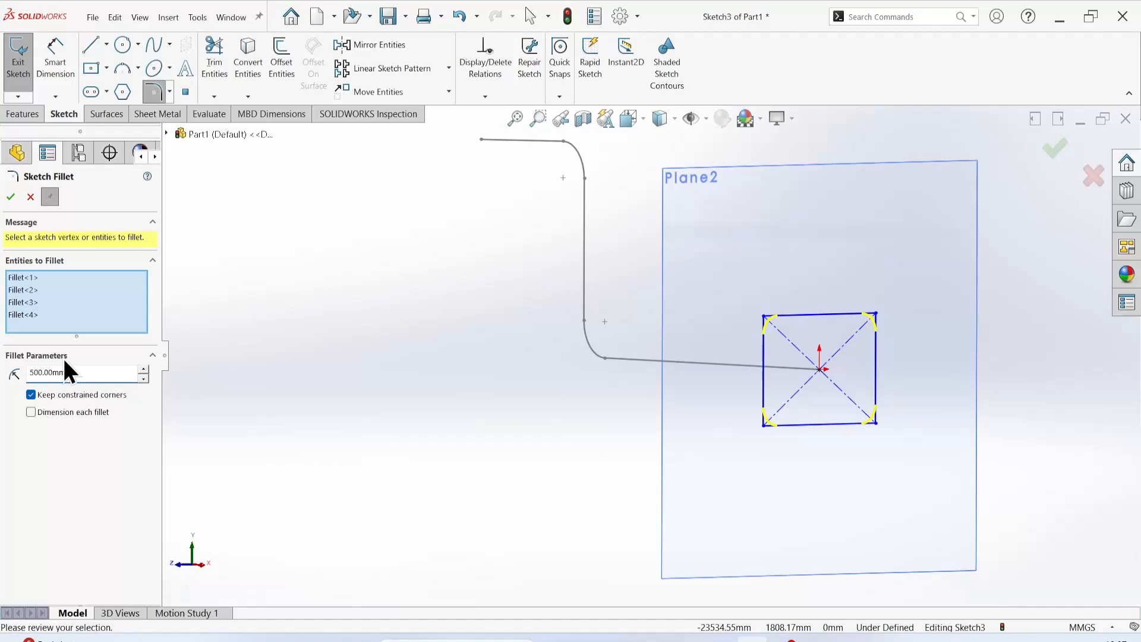
pyautogui.click(10, 196)
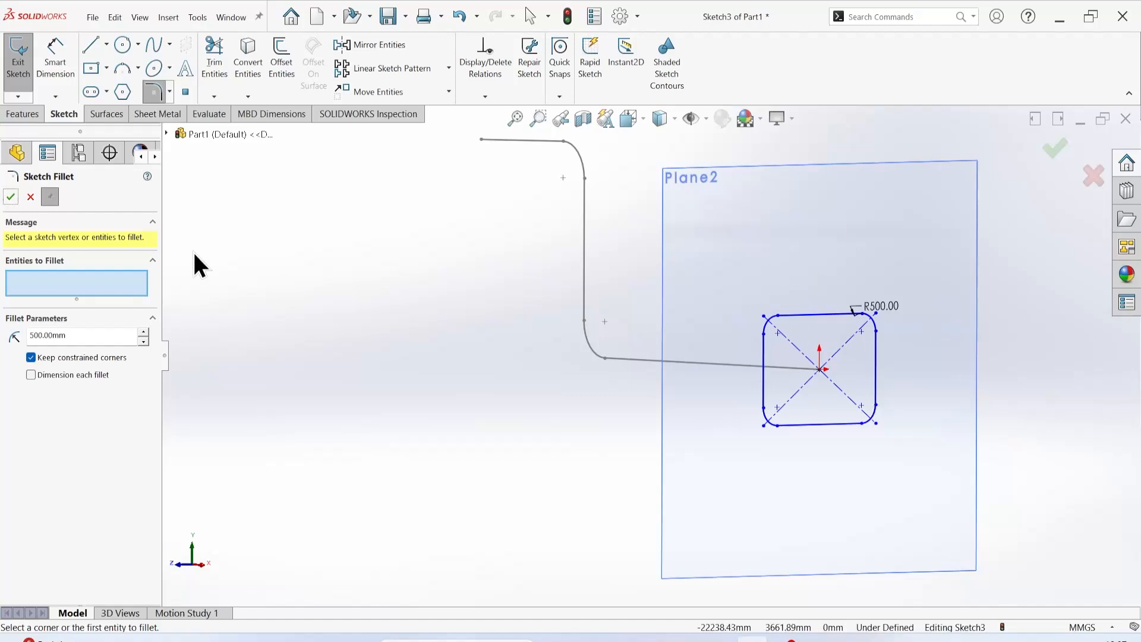
pyautogui.click(10, 202)
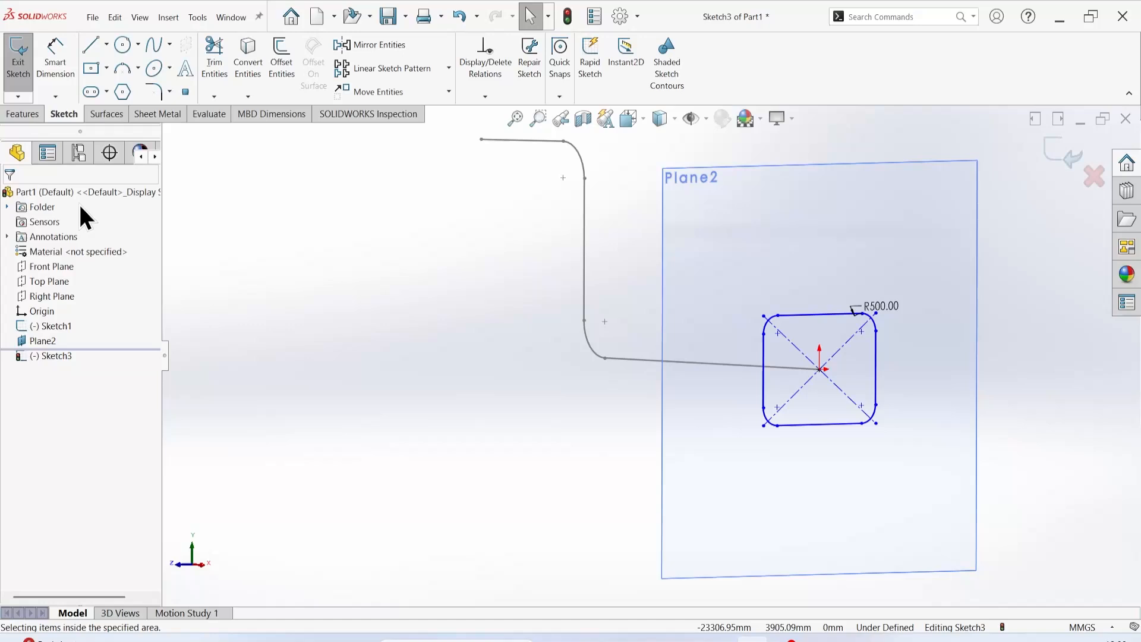
pyautogui.click(1072, 158)
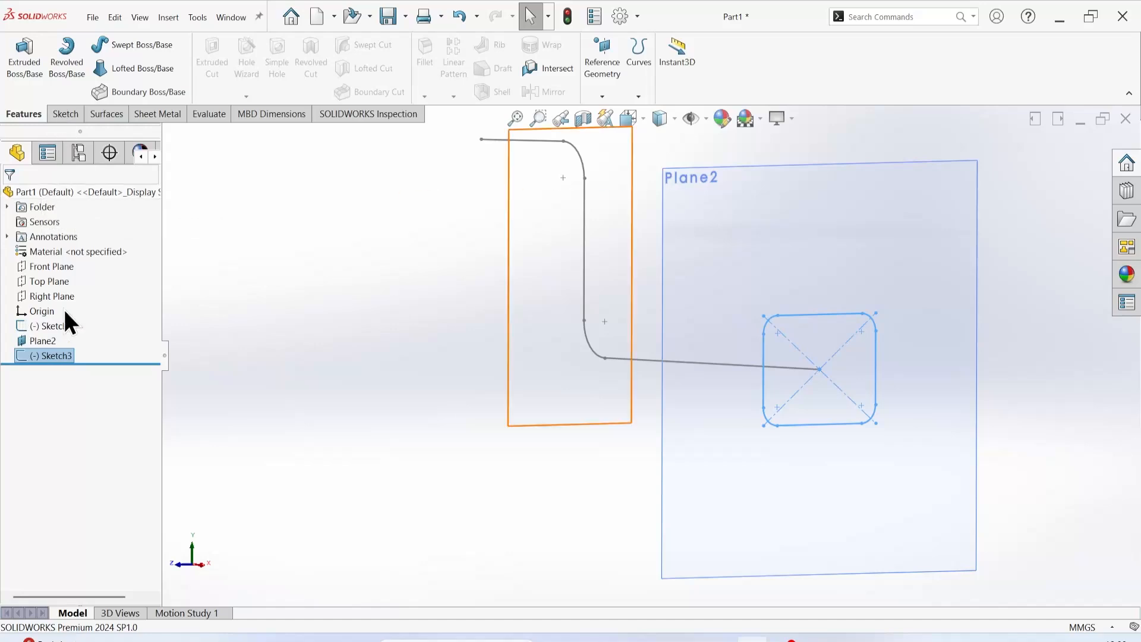
pyautogui.click(142, 48)
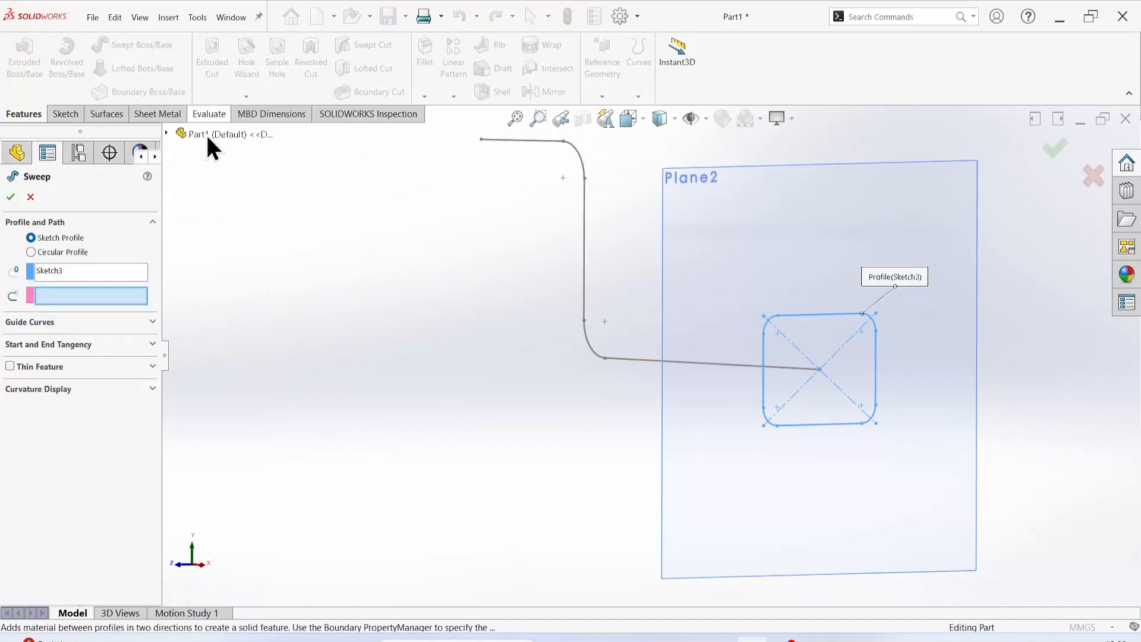
pyautogui.click(650, 361)
pyautogui.moveTo(737, 294); pyautogui.dragTo(652, 397, button='middle')
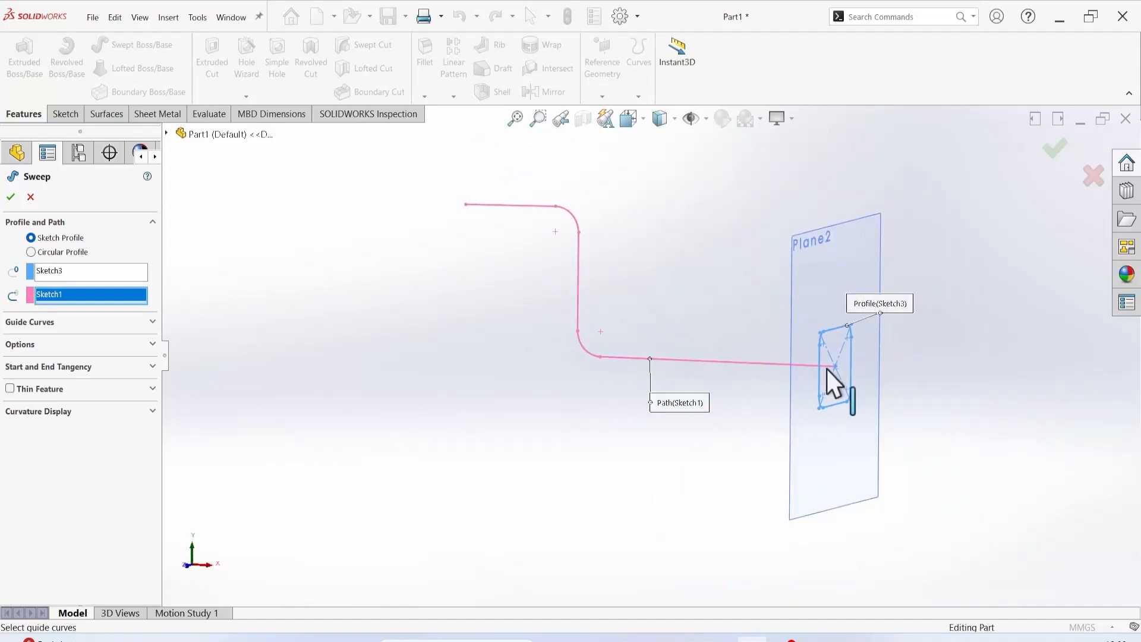
pyautogui.moveTo(844, 360); pyautogui.dragTo(588, 440, button='middle')
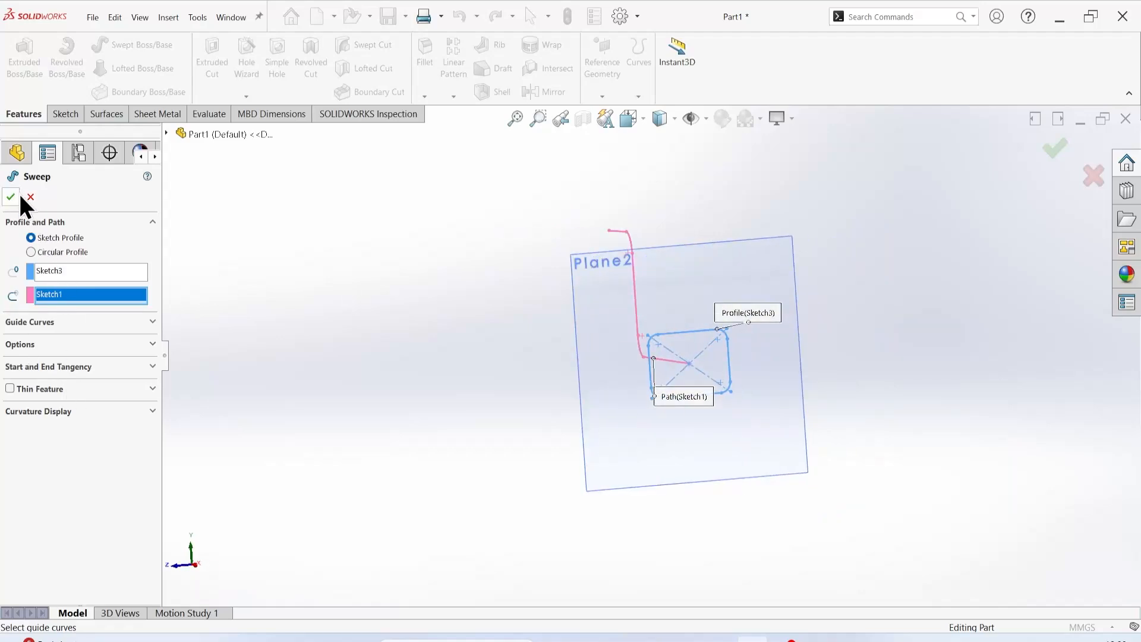
pyautogui.click(36, 198)
# Step: Reopen the profile sketch and dimension the rounded rectangle's height between its two horizontal edges as 1000 mm
pyautogui.rightClick(73, 356)
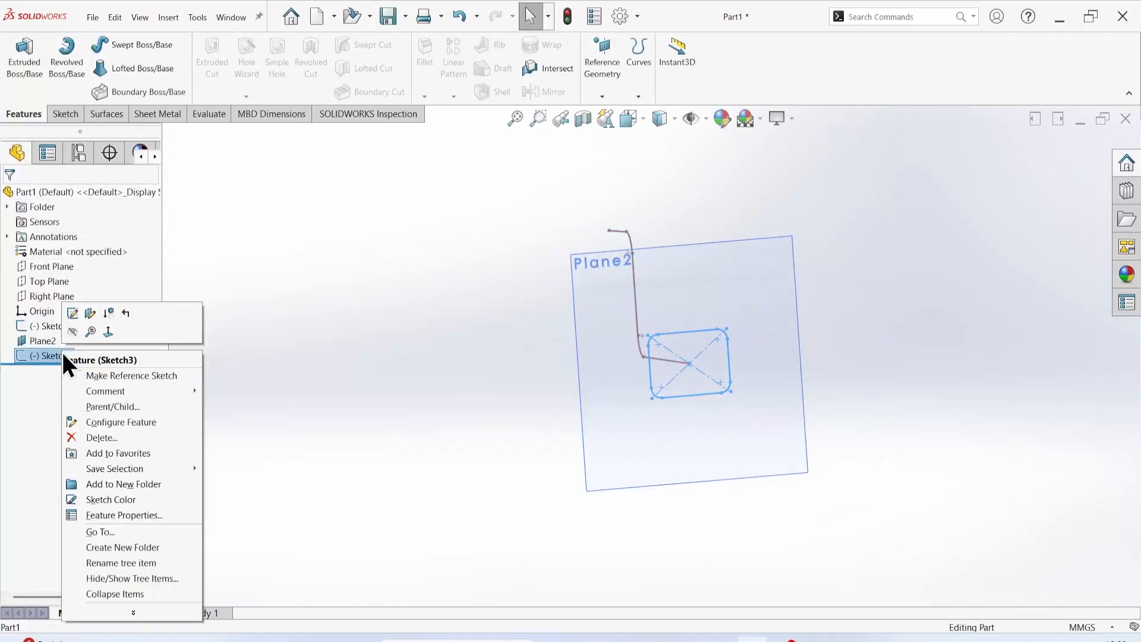
pyautogui.click(73, 315)
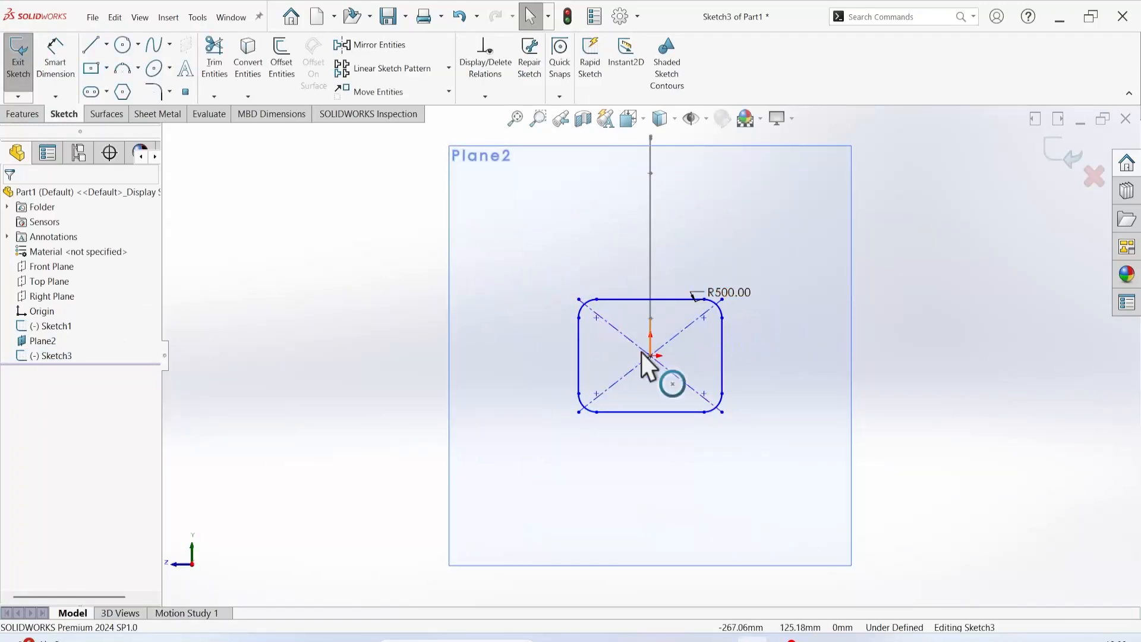
pyautogui.click(55, 59)
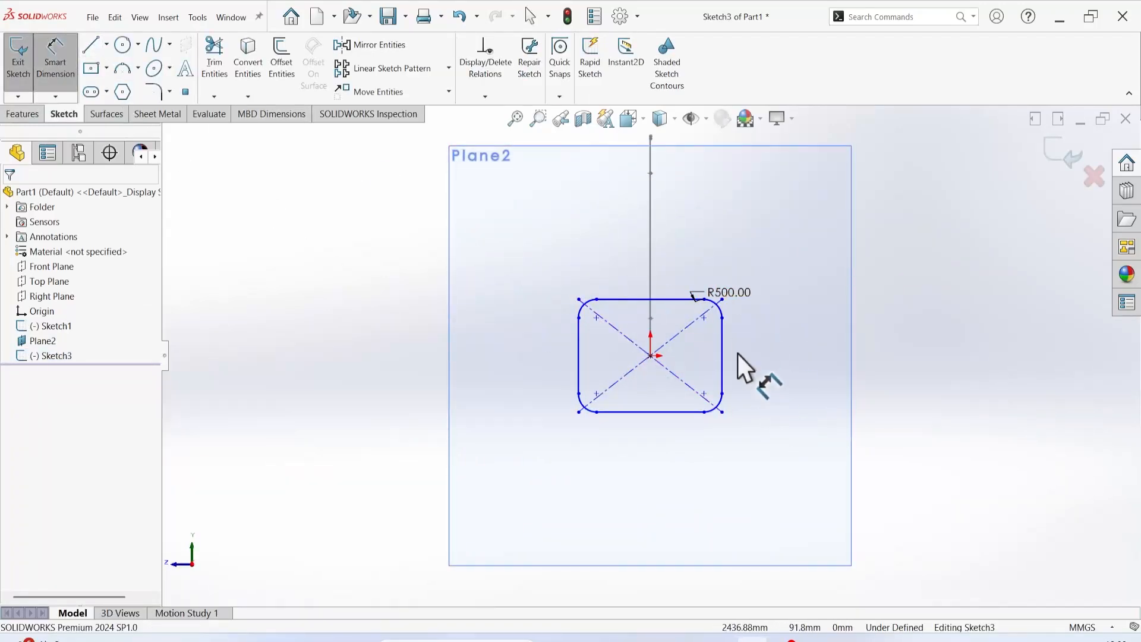
pyautogui.click(721, 358)
pyautogui.press('Escape')
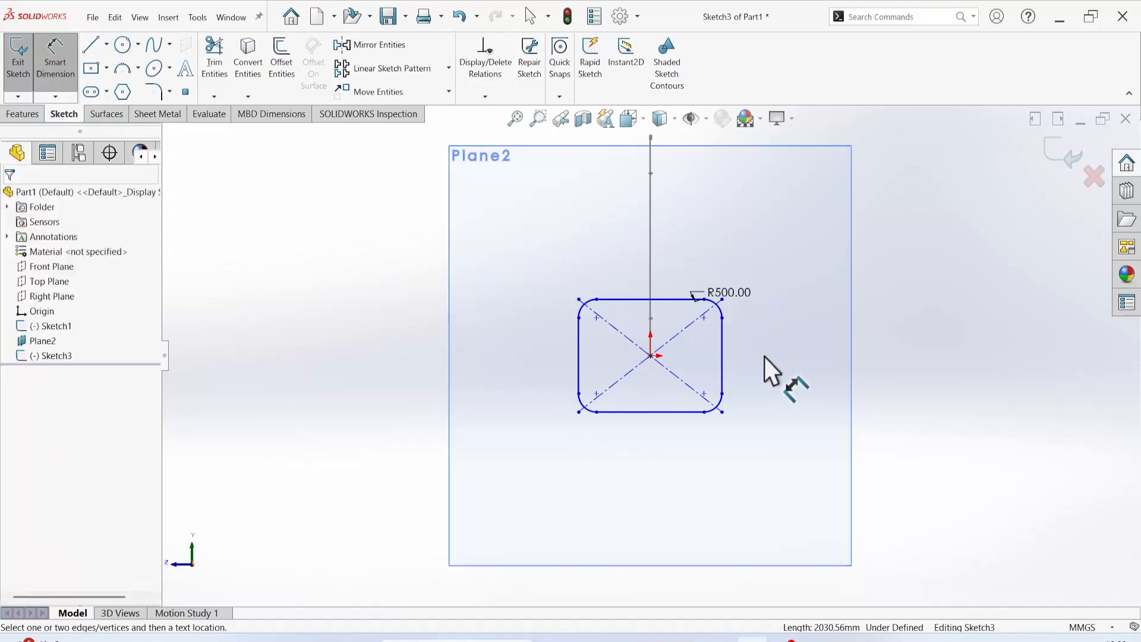
pyautogui.click(665, 302)
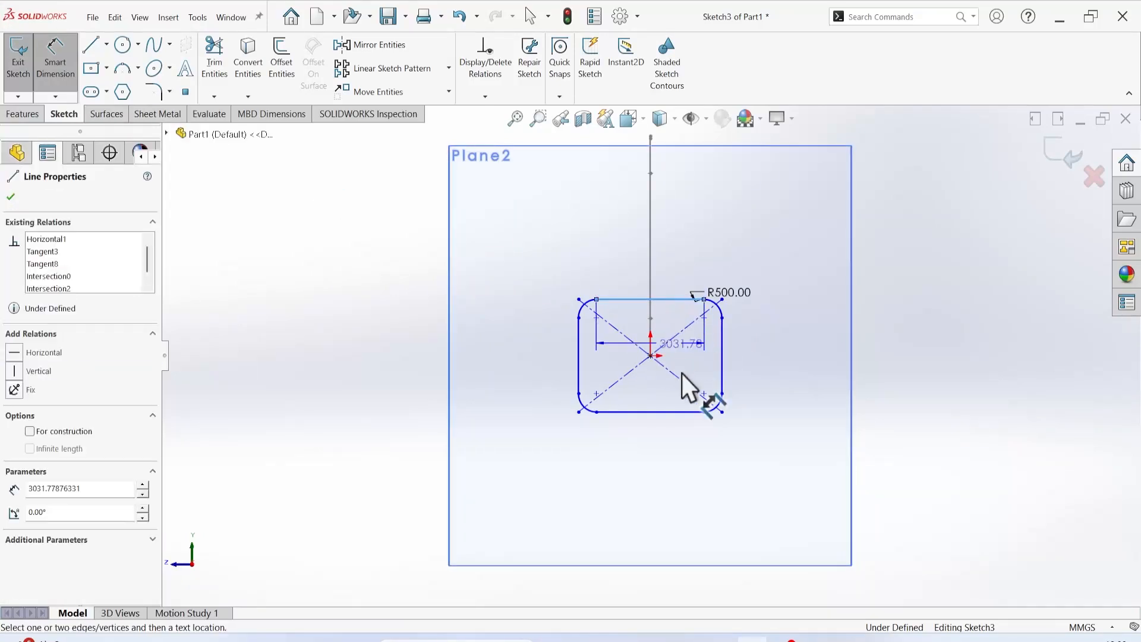
pyautogui.click(676, 414)
pyautogui.click(761, 373)
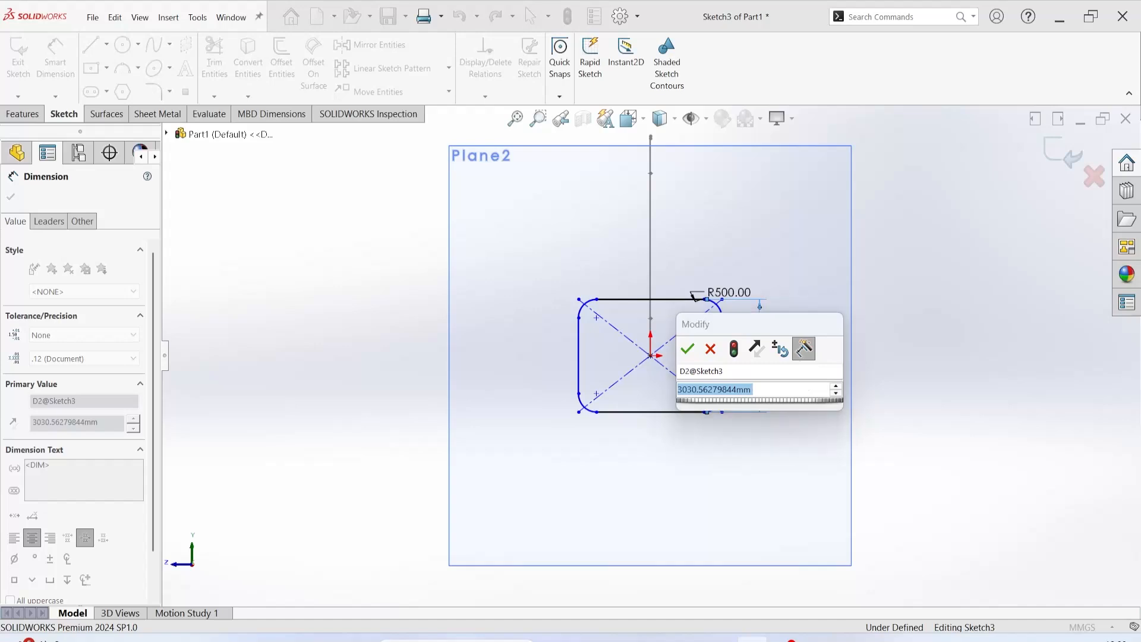
pyautogui.write('1000')
pyautogui.press('Return')
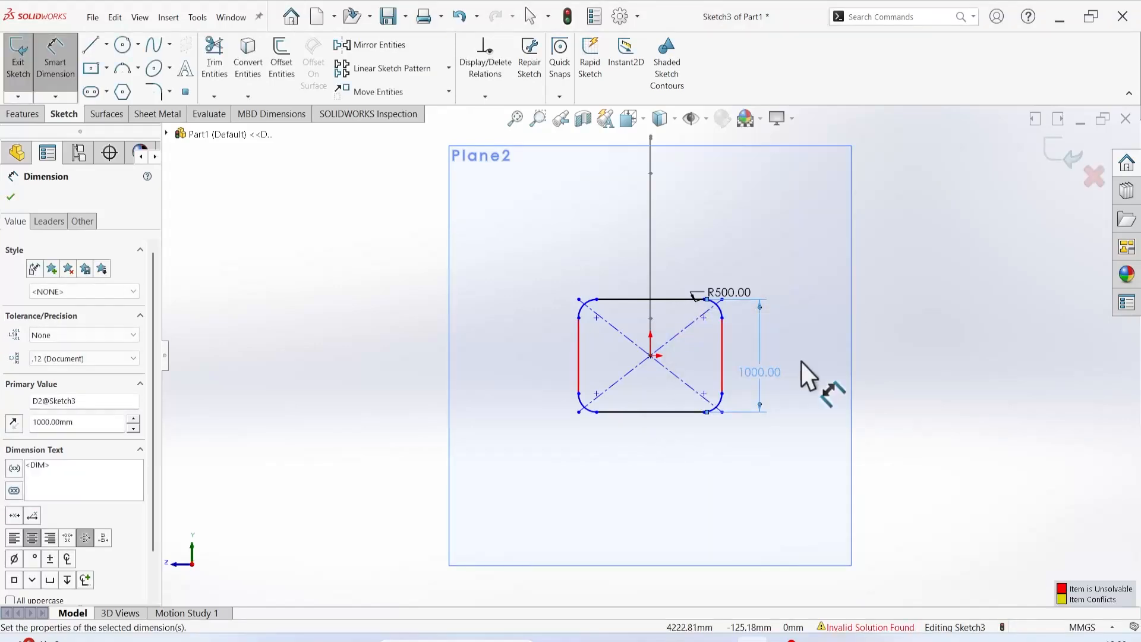
# Step: Set the rectangle's corner fillet radius to 50 mm
pyautogui.doubleClick(729, 293)
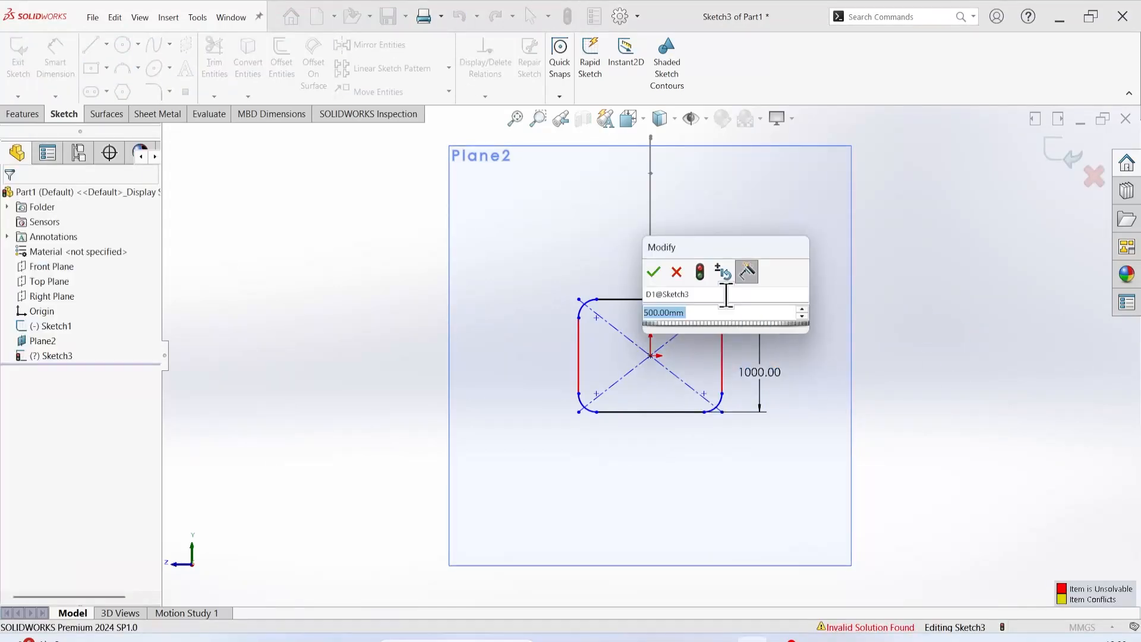
pyautogui.write('50')
pyautogui.press('Return')
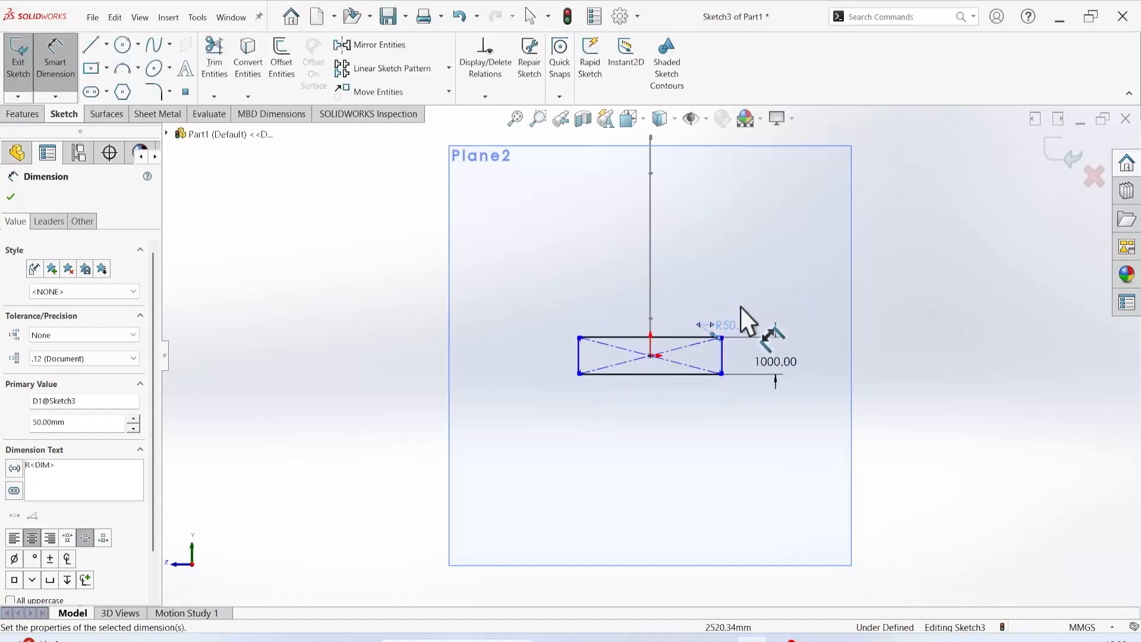
# Step: Dimension the rectangle's width between its two vertical edges as 3000 mm
pyautogui.scroll(-5, 721, 359)
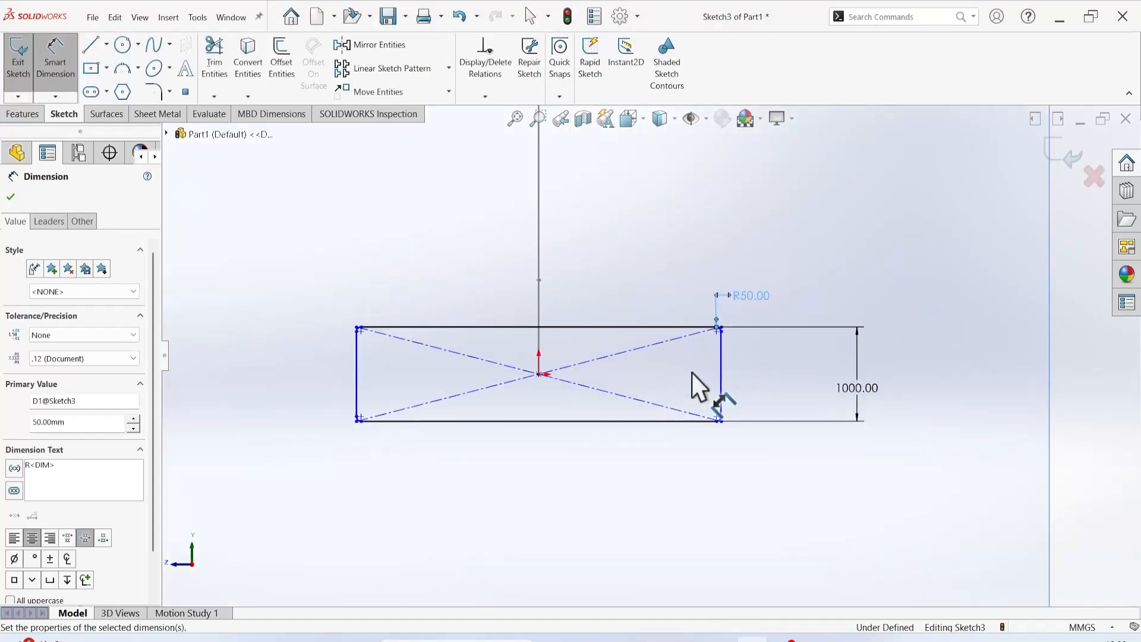
pyautogui.click(720, 380)
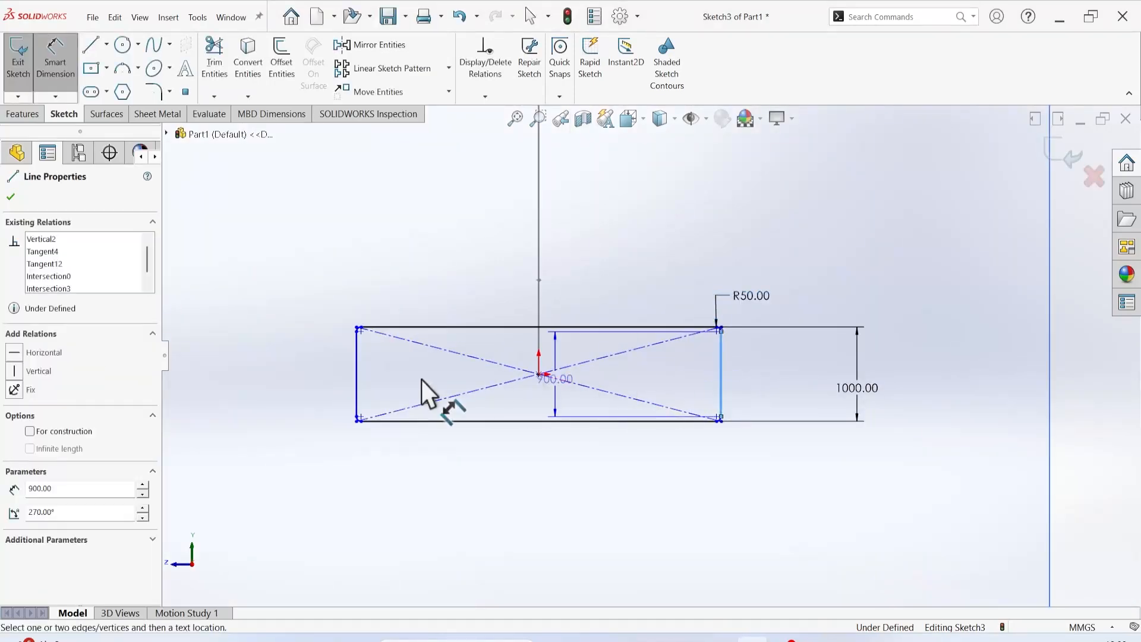
pyautogui.click(357, 389)
pyautogui.click(591, 505)
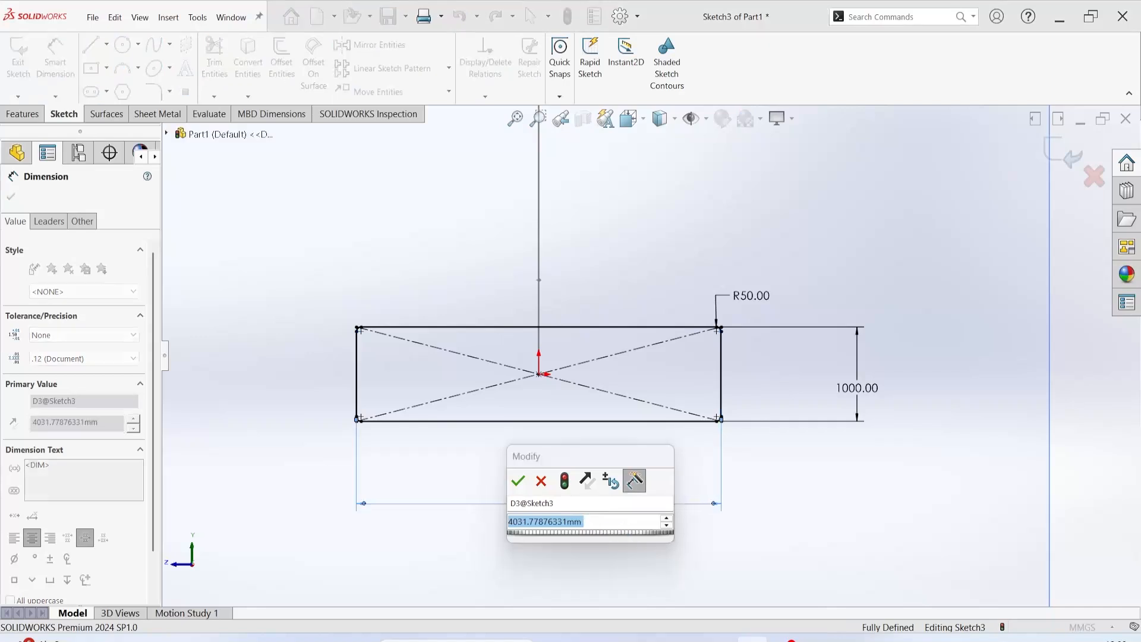
pyautogui.write('3000')
pyautogui.press('Return')
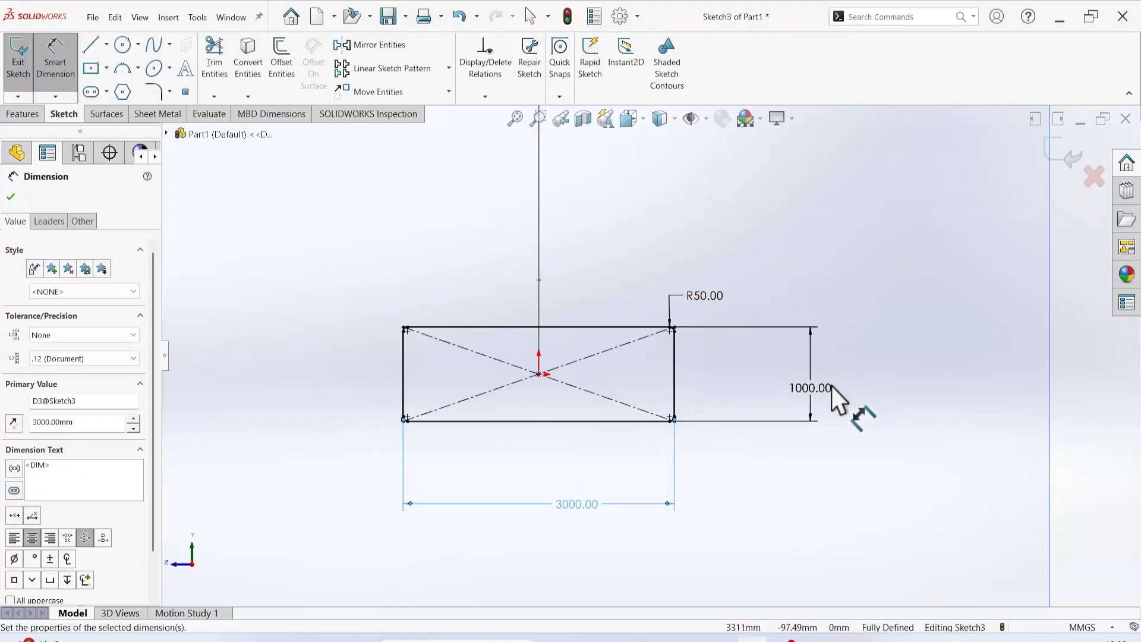
# Step: Set the rectangle's height to 2500 mm
pyautogui.click(812, 392)
pyautogui.press('BackSpace')
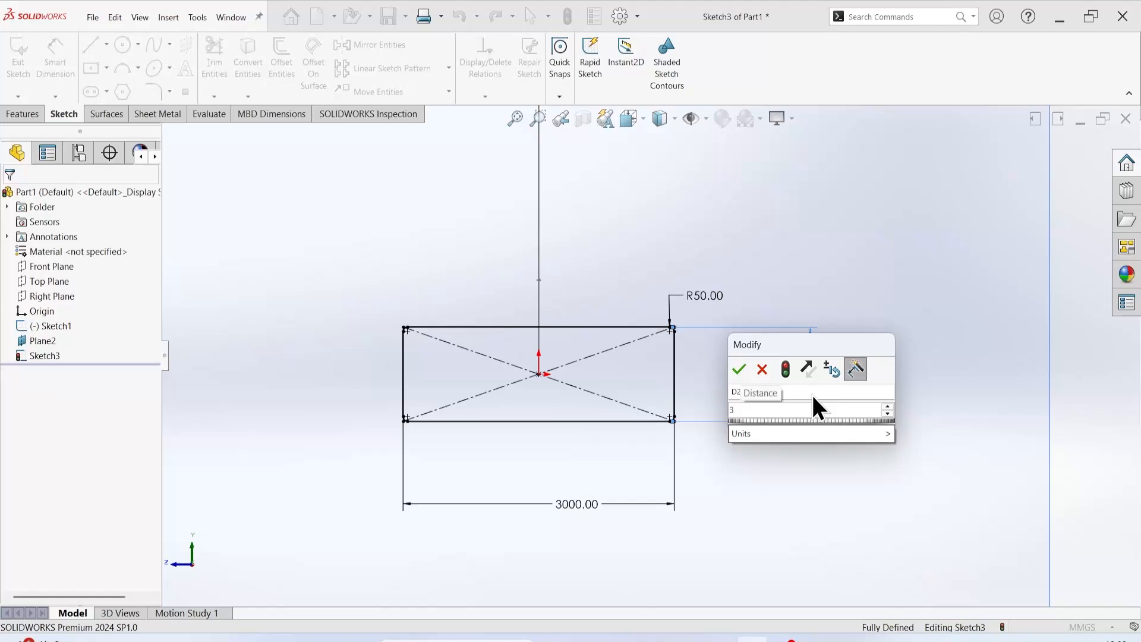
pyautogui.write('2500')
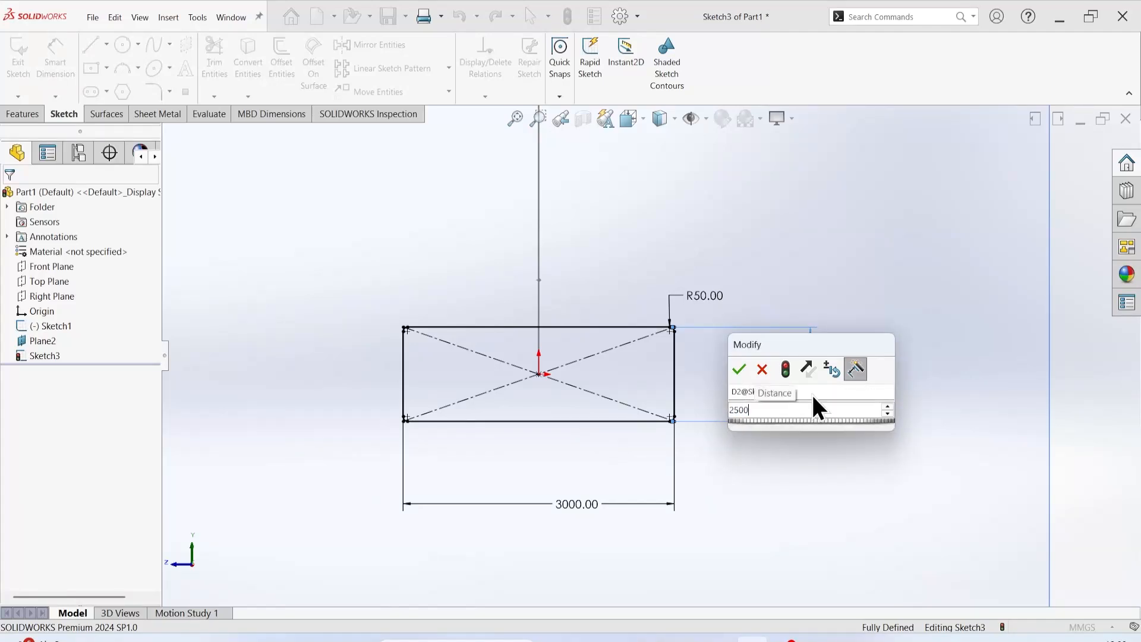
pyautogui.press('Return')
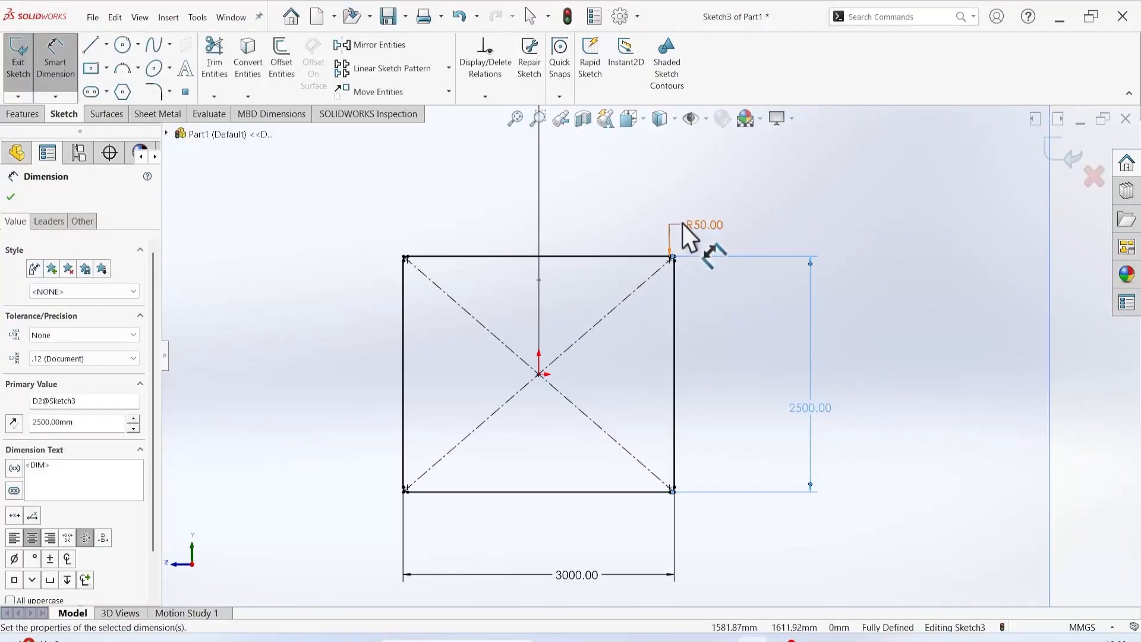
# Step: Set the rectangle's corner fillet radius to 150 mm and finish dimensioning
pyautogui.doubleClick(697, 224)
pyautogui.write('150')
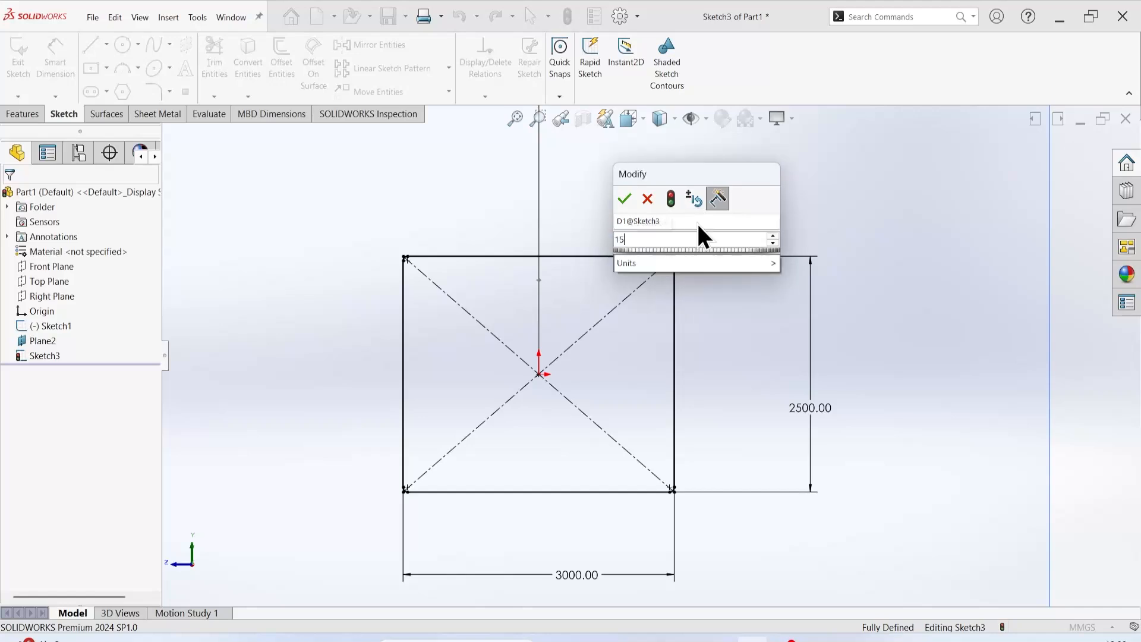
pyautogui.press('Return')
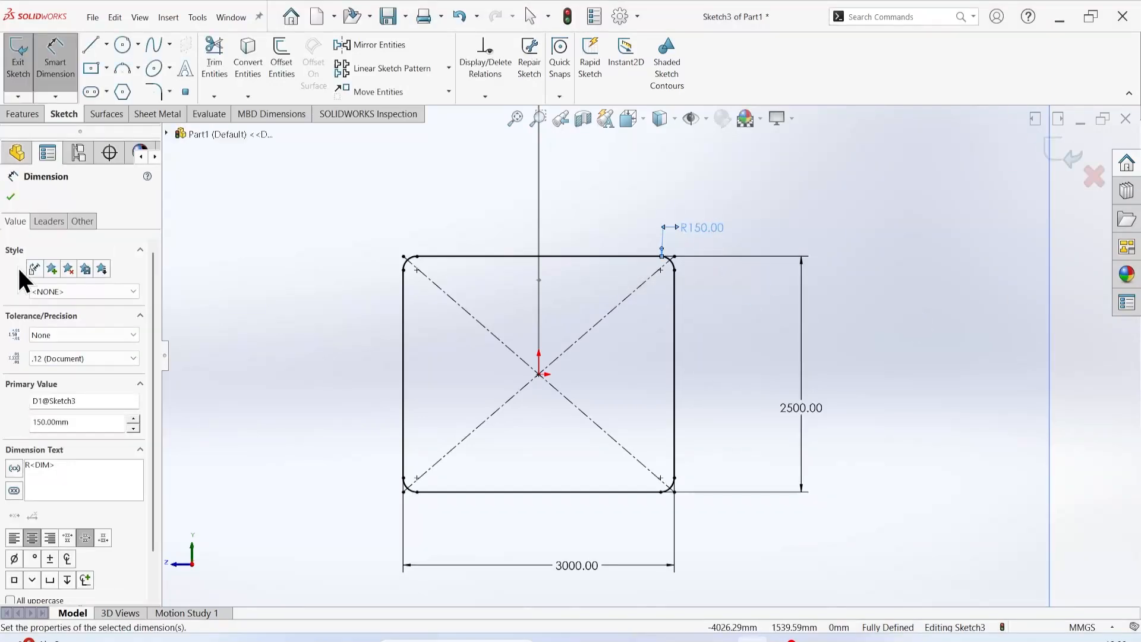
pyautogui.click(9, 197)
pyautogui.press('Escape')
# Step: Try to create a swept boss from the rounded rectangular profile along the filleted Z-shaped path, then cancel the feature
pyautogui.scroll(5, 549, 386)
pyautogui.moveTo(296, 360)
pyautogui.mouseDown(button='middle')
pyautogui.moveTo(387, 333)
pyautogui.moveTo(400, 365)
pyautogui.mouseUp(button='middle')
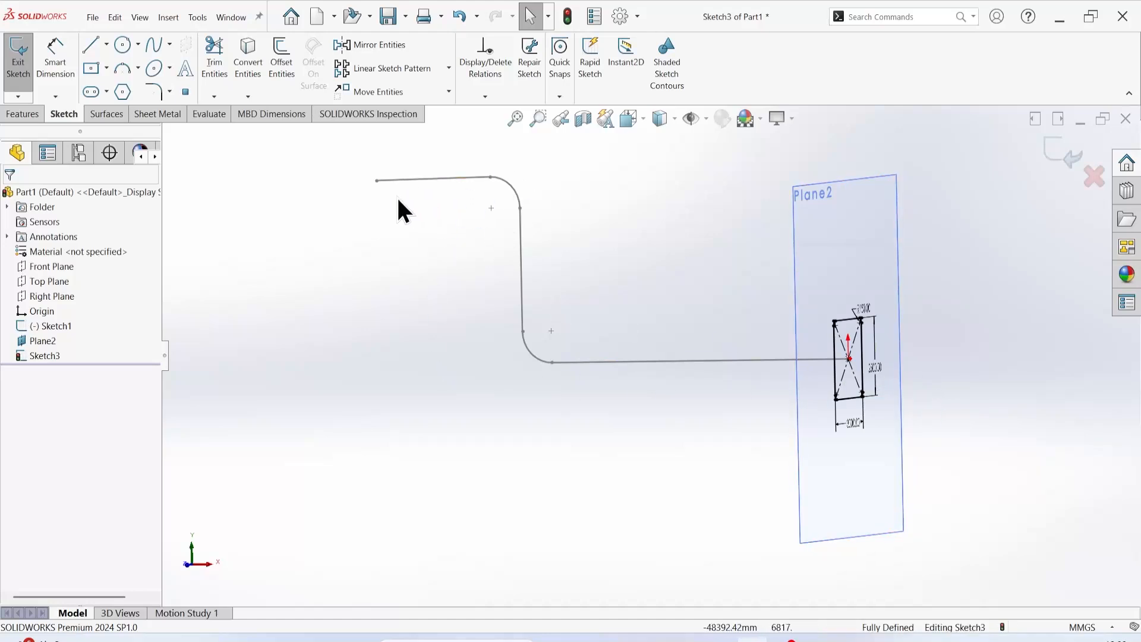
pyautogui.click(18, 113)
pyautogui.click(113, 46)
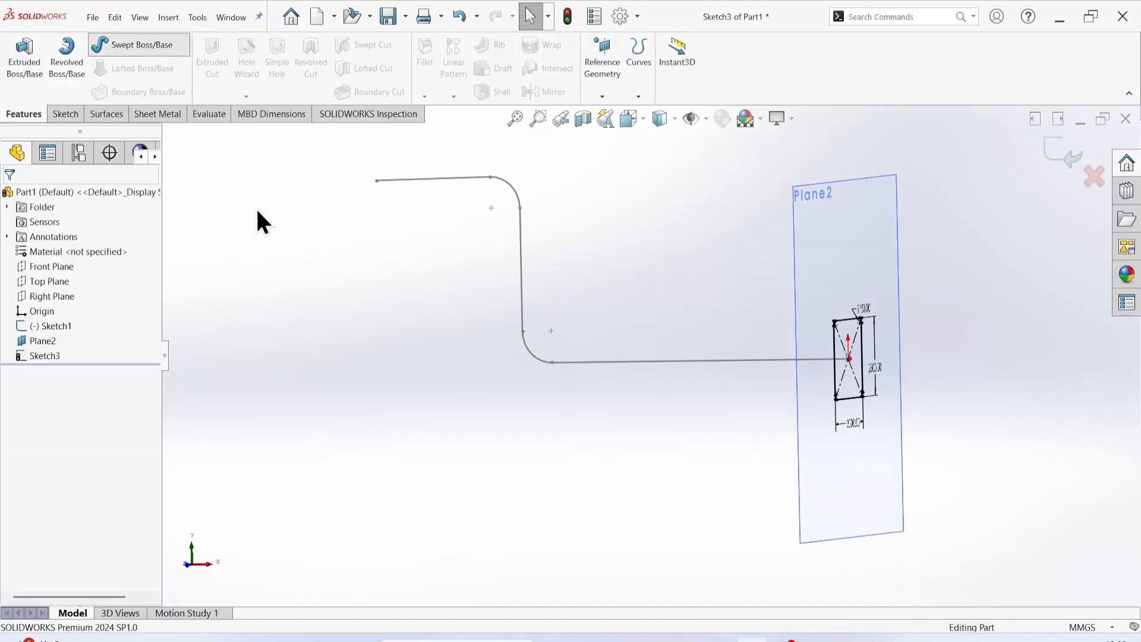
pyautogui.click(847, 320)
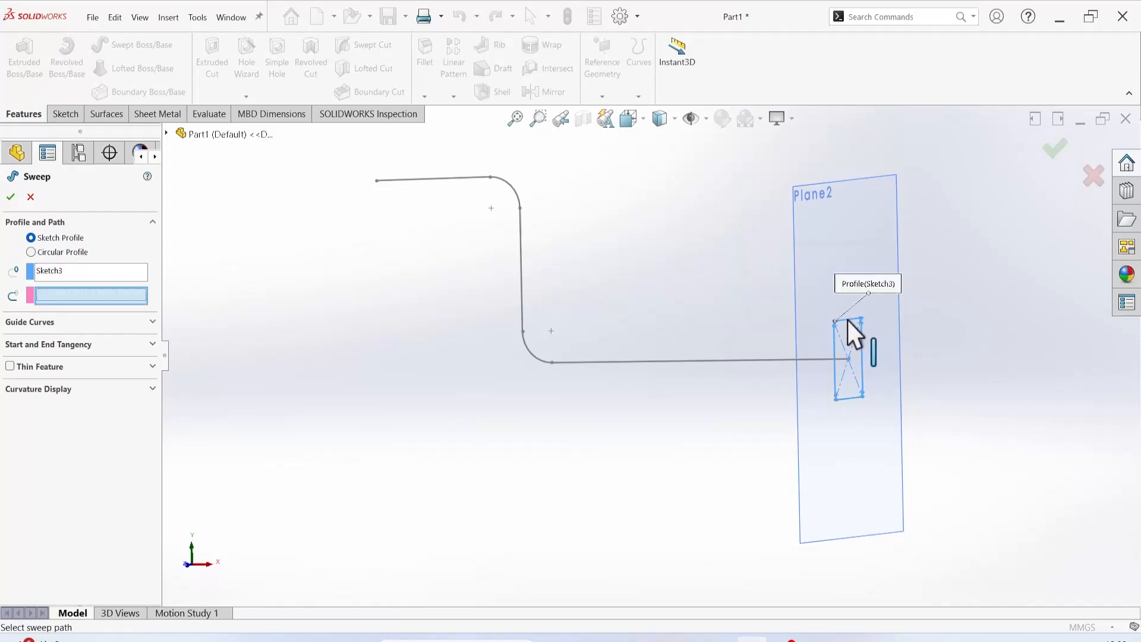
pyautogui.click(521, 293)
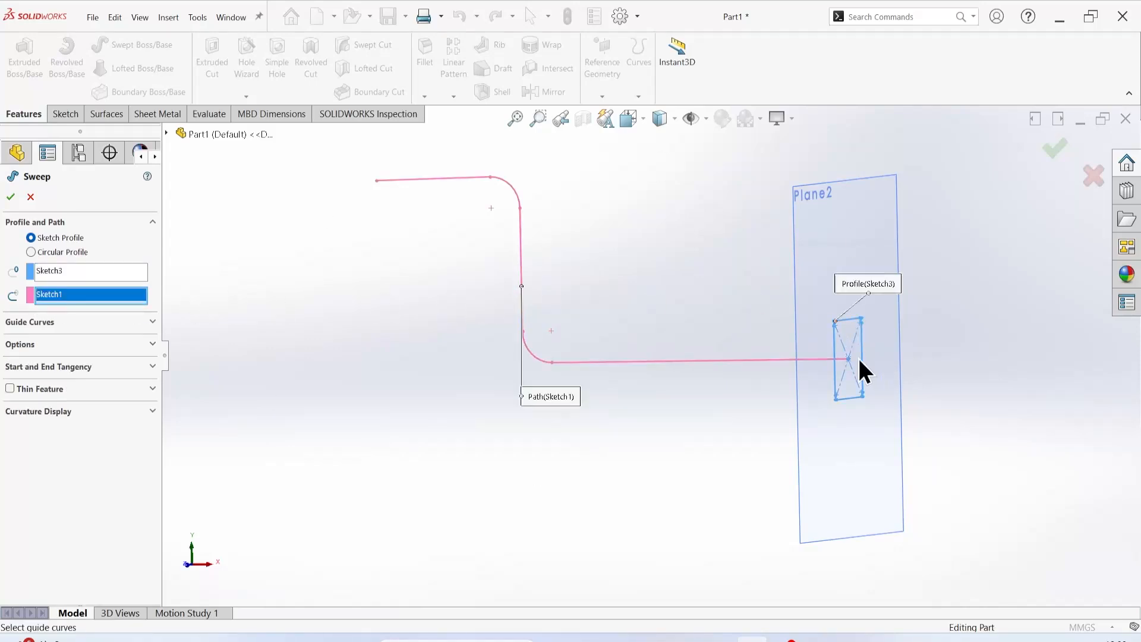
pyautogui.moveTo(862, 372); pyautogui.dragTo(743, 423, button='middle')
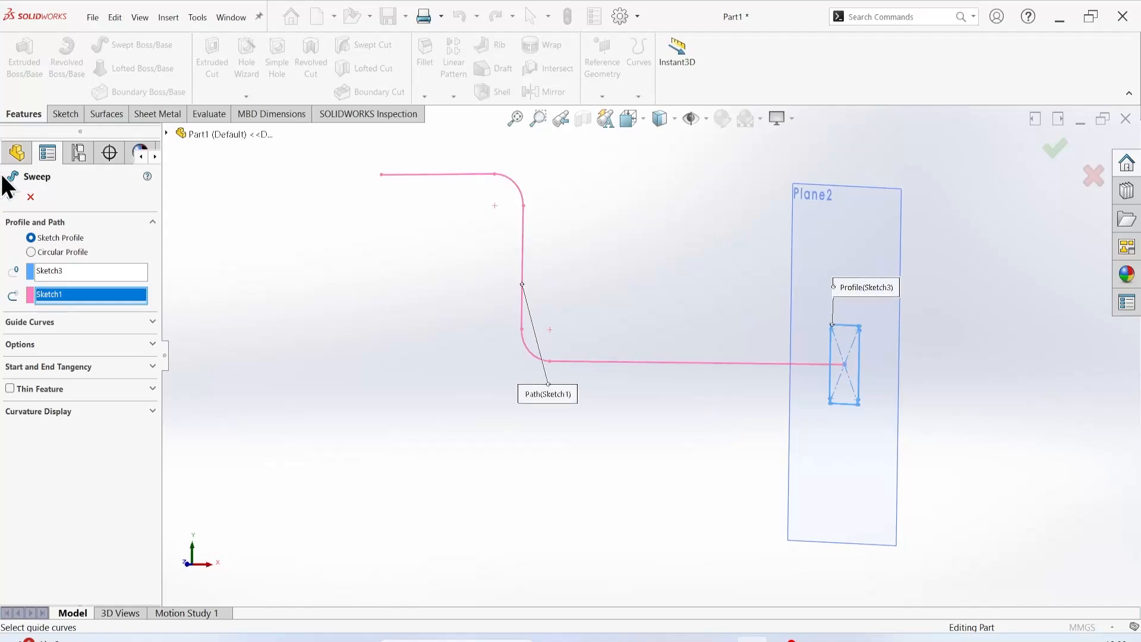
pyautogui.click(11, 197)
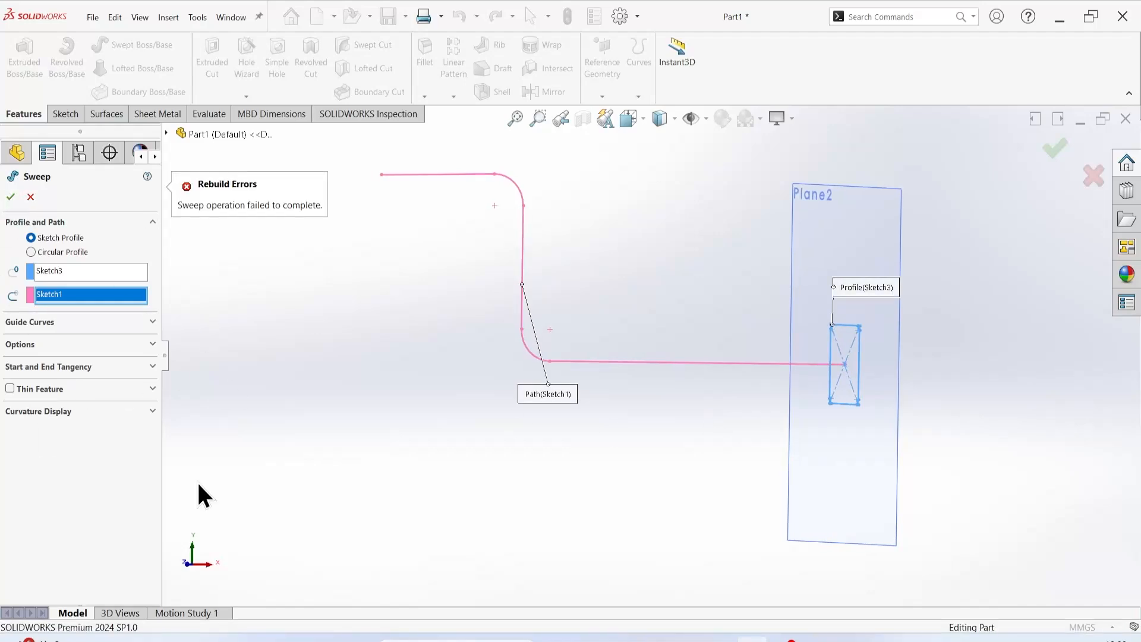
pyautogui.moveTo(930, 431); pyautogui.dragTo(854, 449, button='middle')
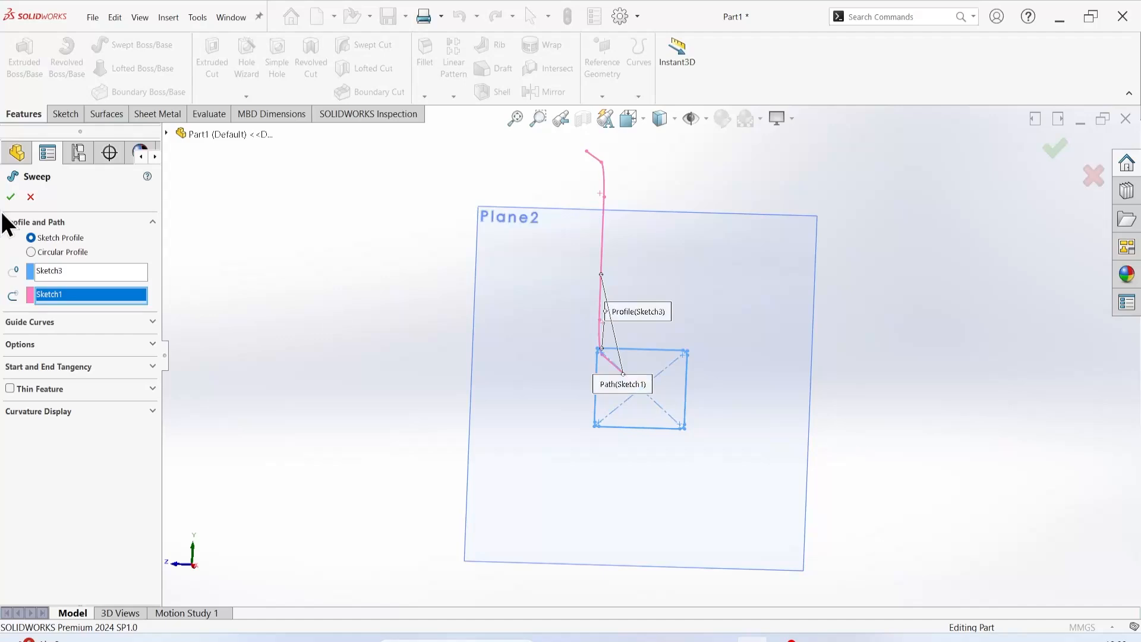
pyautogui.click(30, 196)
# Step: Reopen the profile sketch and set the rectangle's height to 1000 mm and its width to 1200 mm
pyautogui.rightClick(31, 351)
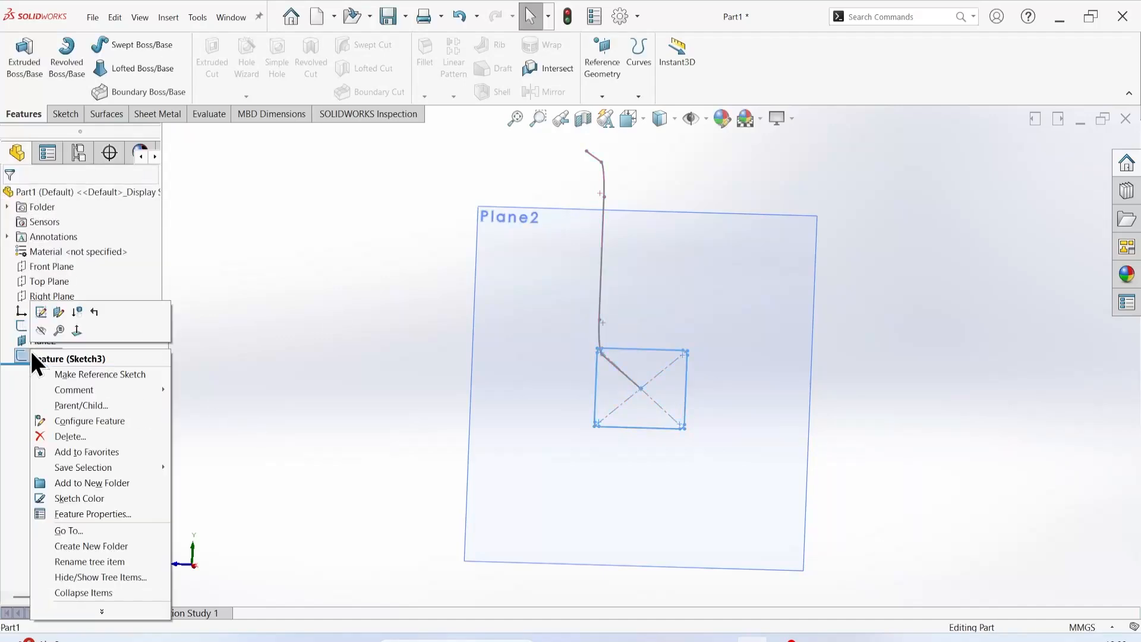
pyautogui.click(38, 313)
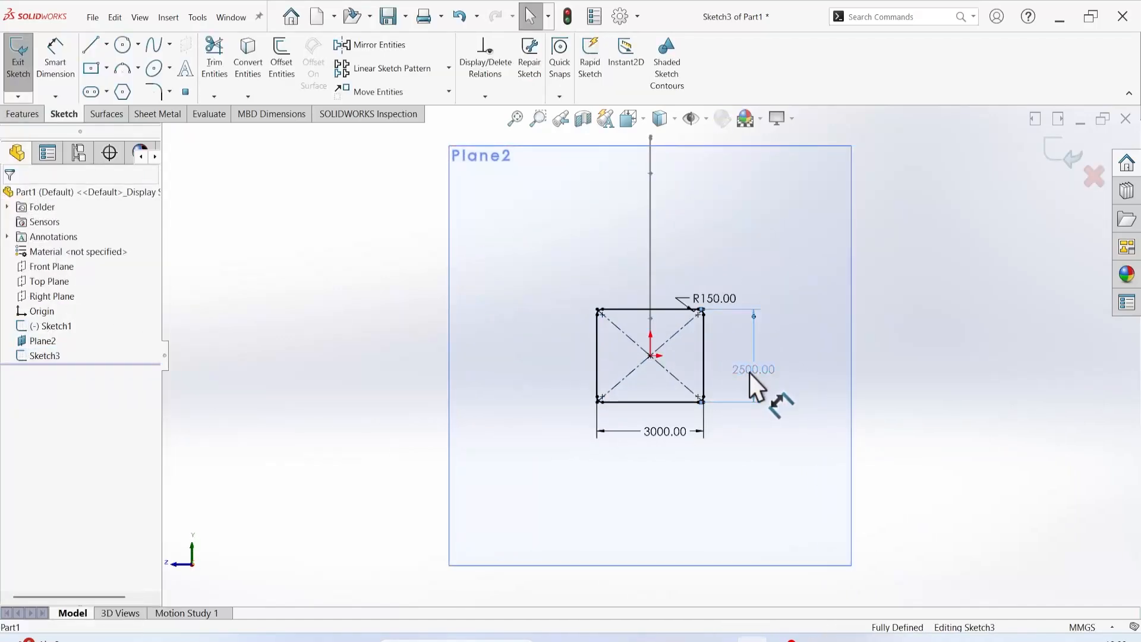
pyautogui.doubleClick(750, 371)
pyautogui.write('1000')
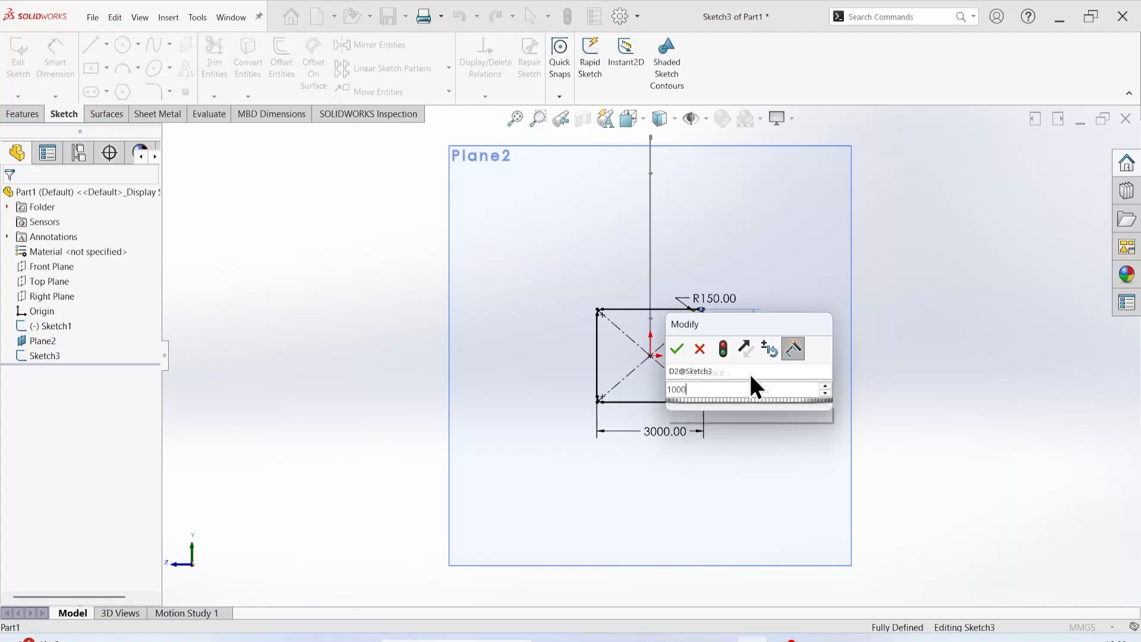
pyautogui.press('Return')
pyautogui.doubleClick(668, 404)
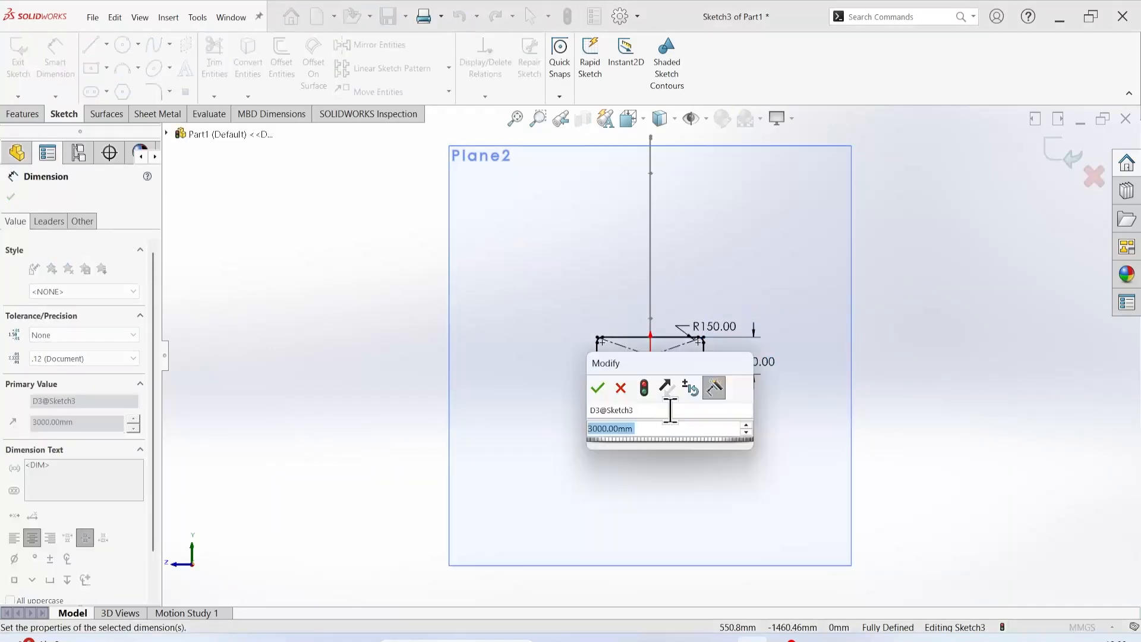
pyautogui.write('1200')
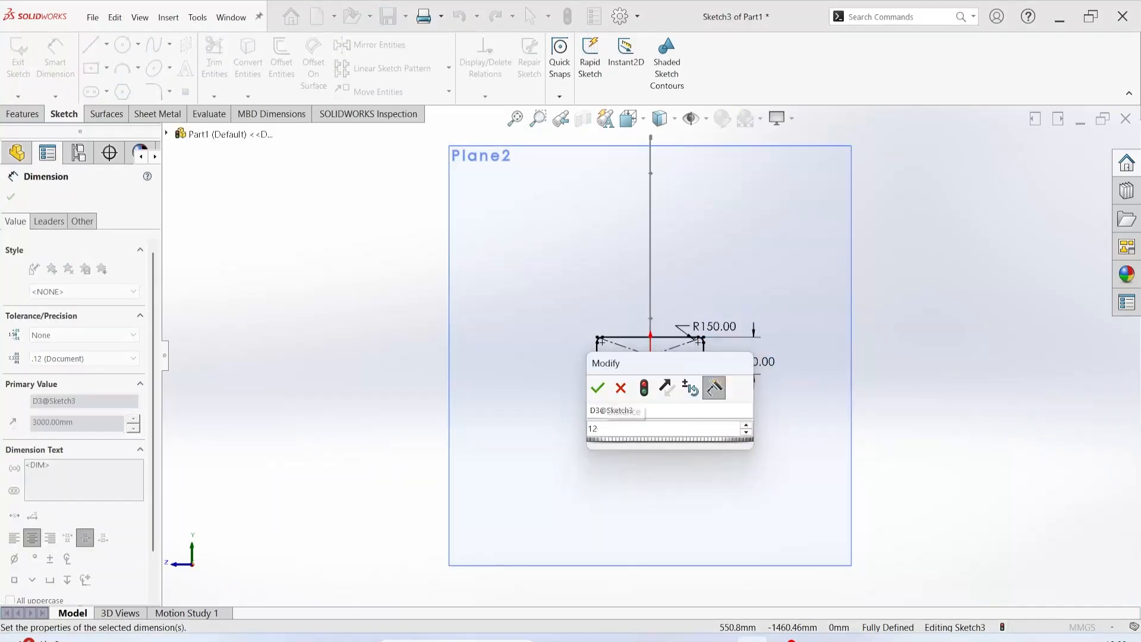
pyautogui.press('Return')
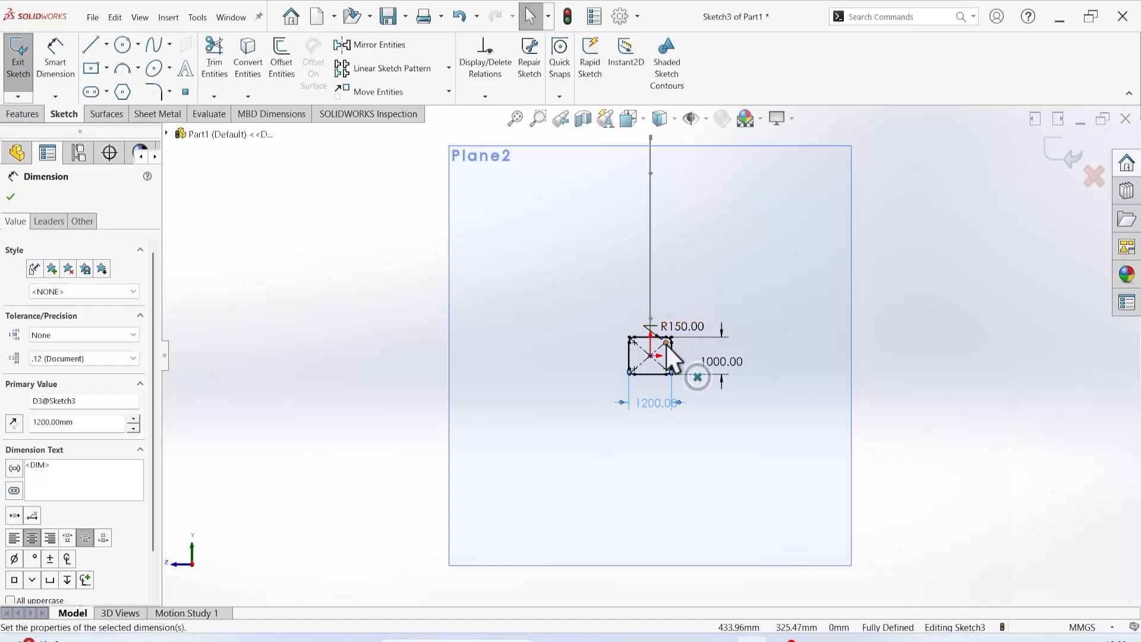
pyautogui.scroll(-1, 668, 341)
pyautogui.click(10, 193)
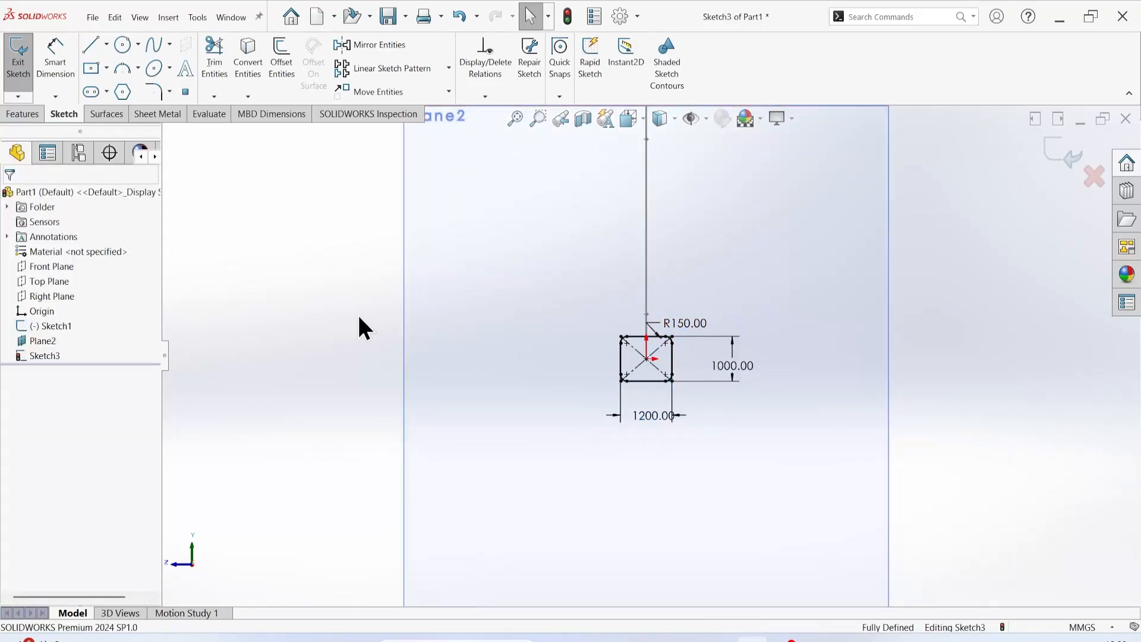
# Step: Set up a swept boss using the rounded rectangular sketch as the profile and the filleted Z-shaped sketch as the path
pyautogui.moveTo(359, 327)
pyautogui.mouseDown(button='middle')
pyautogui.moveTo(469, 311)
pyautogui.moveTo(440, 330)
pyautogui.mouseUp(button='middle')
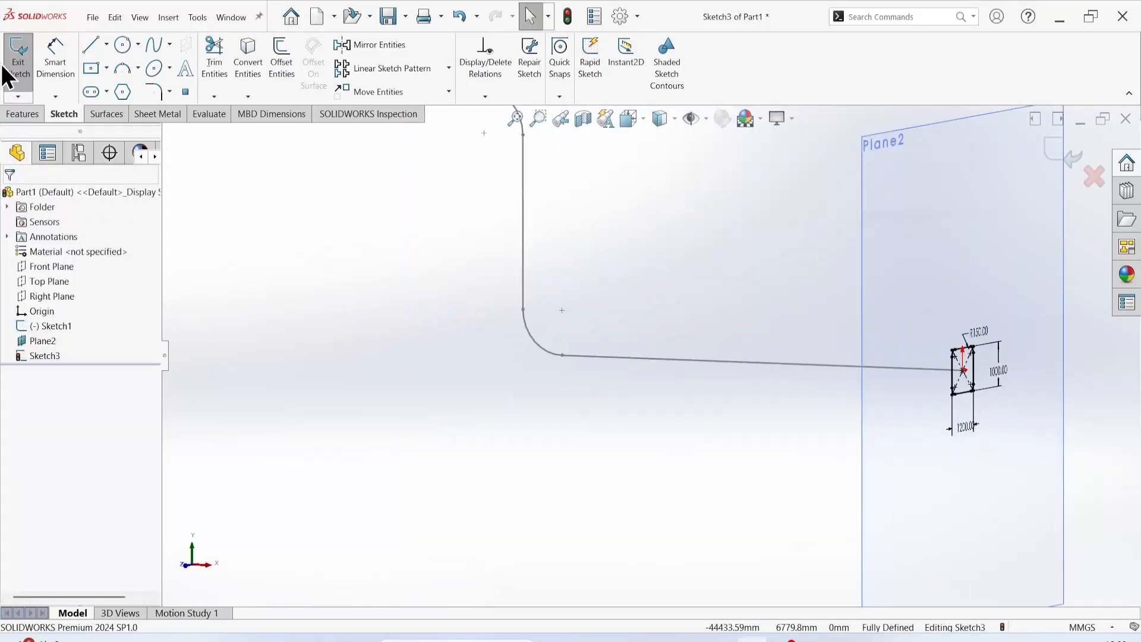
pyautogui.click(34, 114)
pyautogui.click(134, 45)
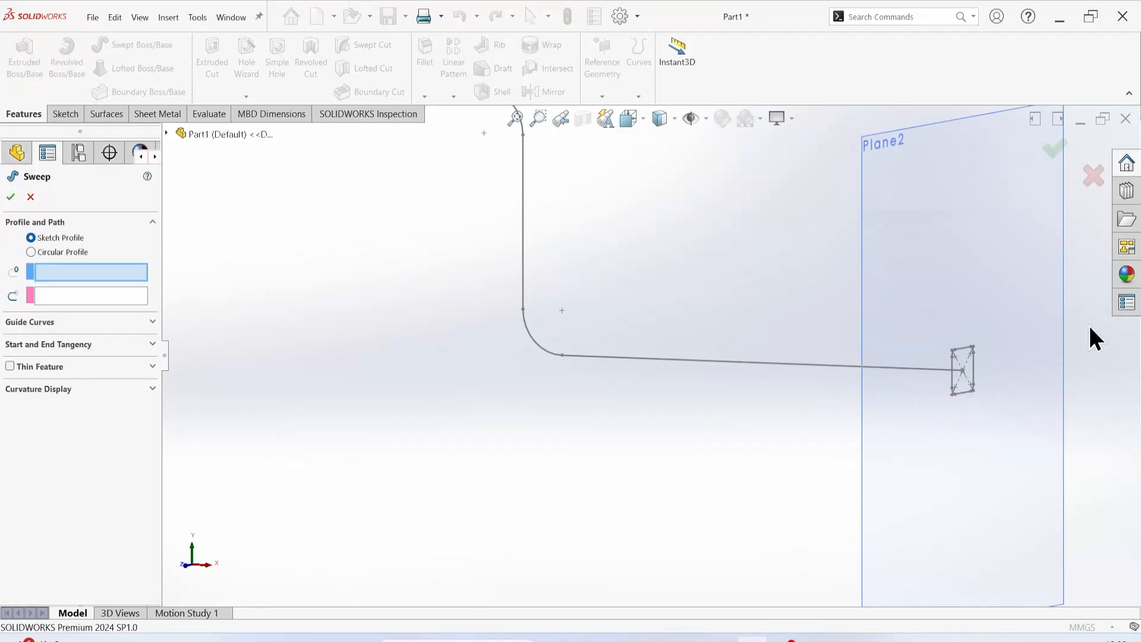
pyautogui.click(957, 364)
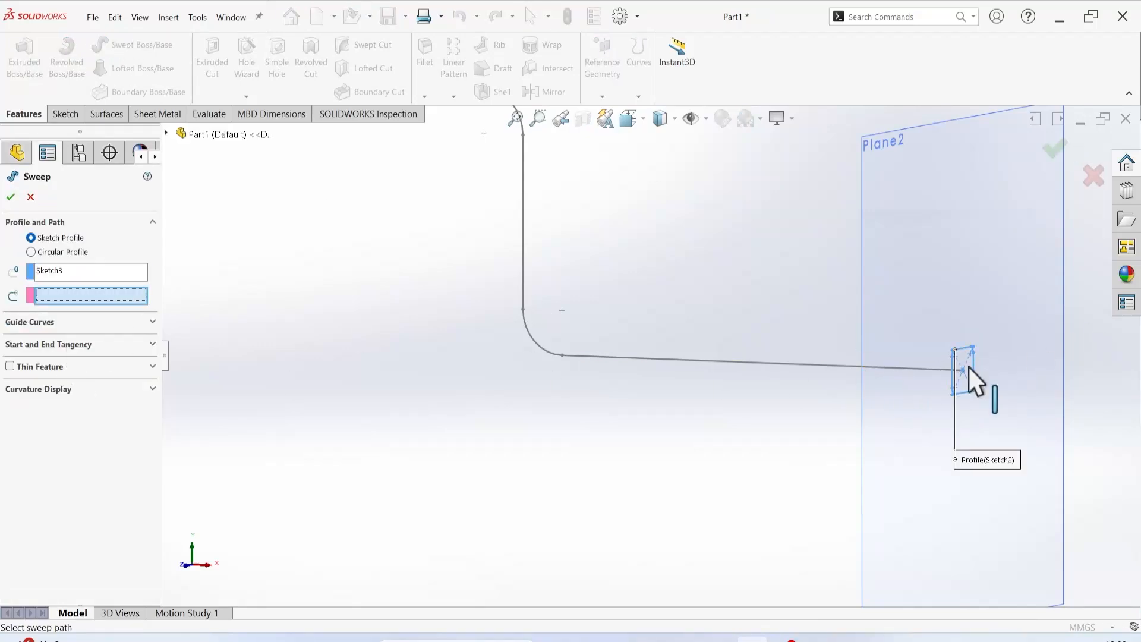
pyautogui.click(819, 364)
pyautogui.scroll(5, 737, 383)
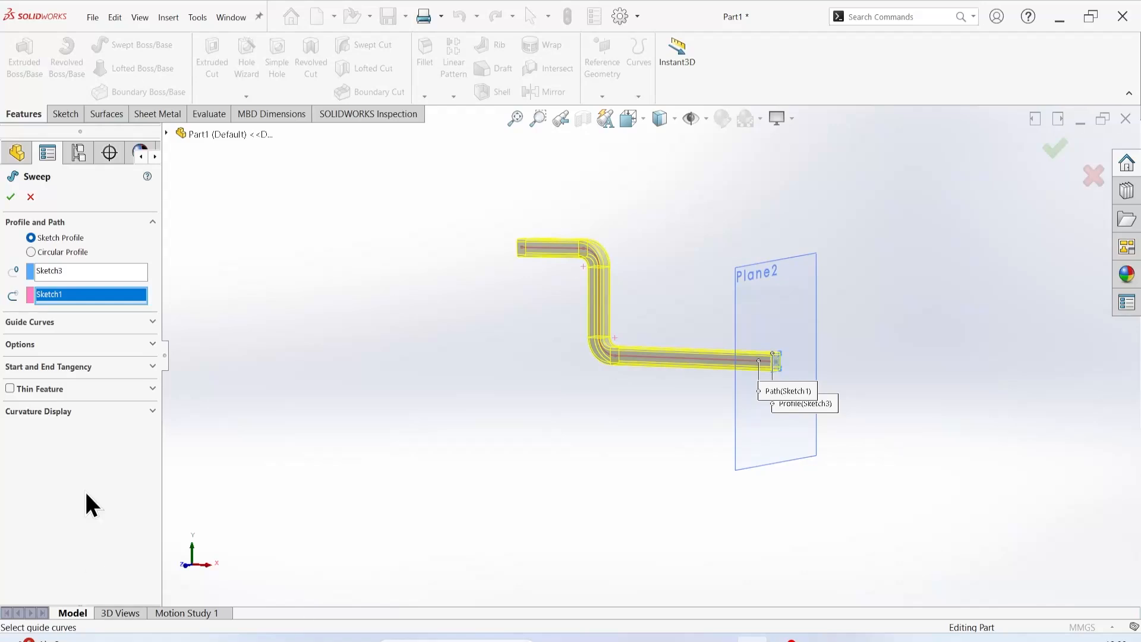
pyautogui.moveTo(570, 424); pyautogui.dragTo(606, 430, button='middle')
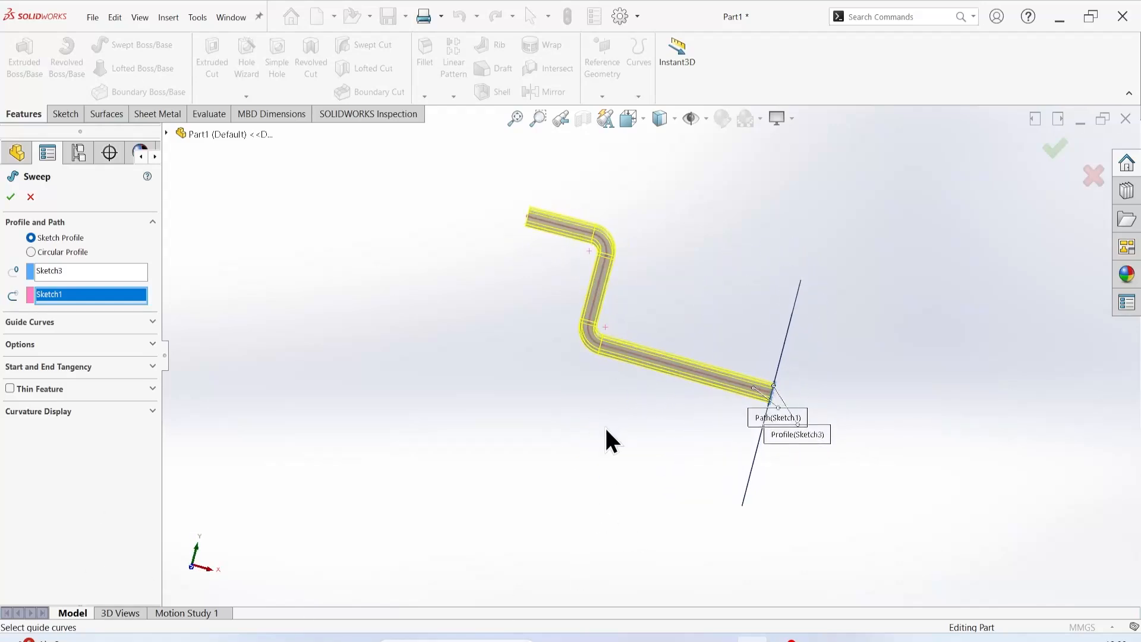
# Step: Try the Keep Normal Constant profile orientation in the sweep options and set it back to Follow Path
pyautogui.click(45, 344)
pyautogui.click(77, 373)
pyautogui.click(84, 395)
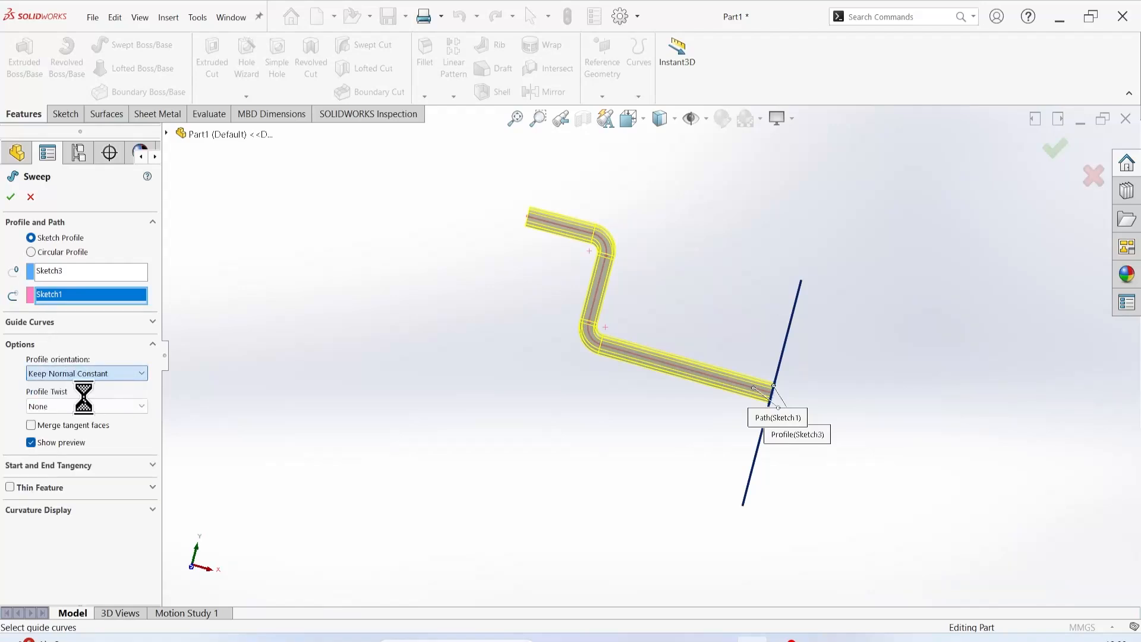
pyautogui.moveTo(588, 380); pyautogui.dragTo(462, 364, button='middle')
pyautogui.click(82, 370)
pyautogui.click(72, 384)
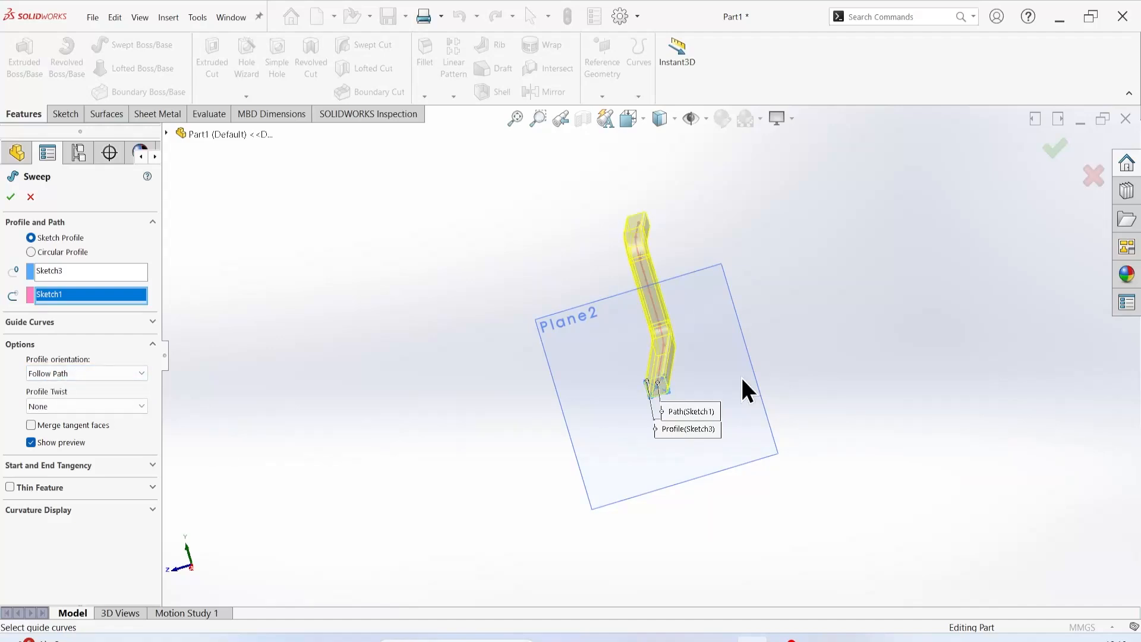
# Step: Accept the swept boss and inspect the resulting Z-shaped solid
pyautogui.click(12, 196)
pyautogui.moveTo(482, 392); pyautogui.dragTo(515, 311, button='middle')
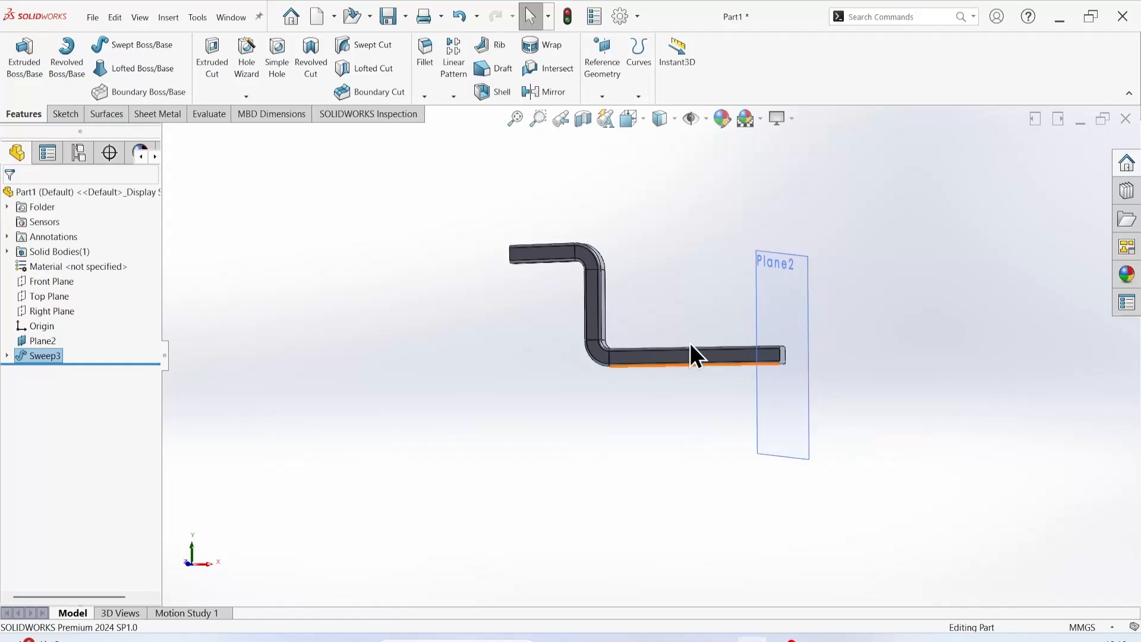
pyautogui.scroll(3, 642, 397)
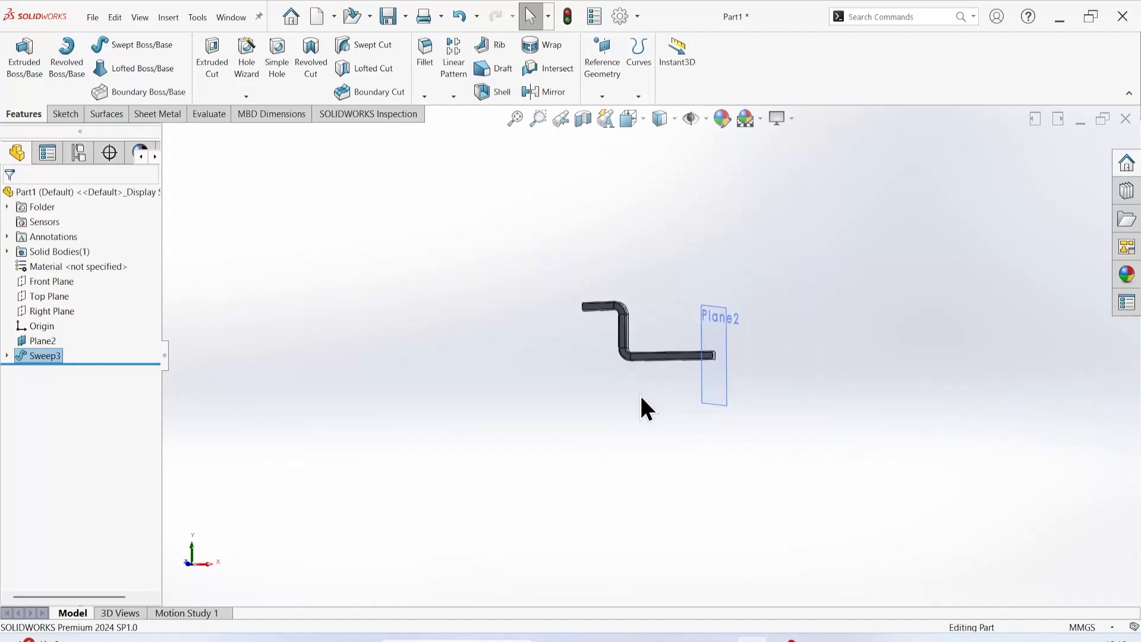
# Step: Create a new part document and switch back to the swept part
pyautogui.click(317, 17)
pyautogui.click(639, 450)
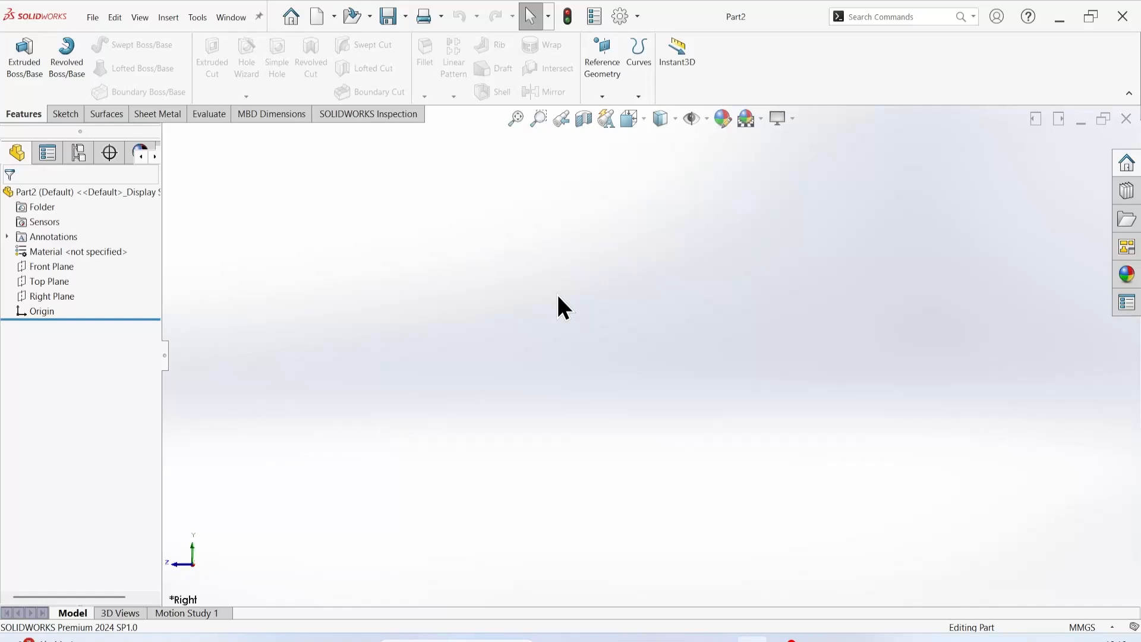
pyautogui.hotkey('ctrl', 'Tab')
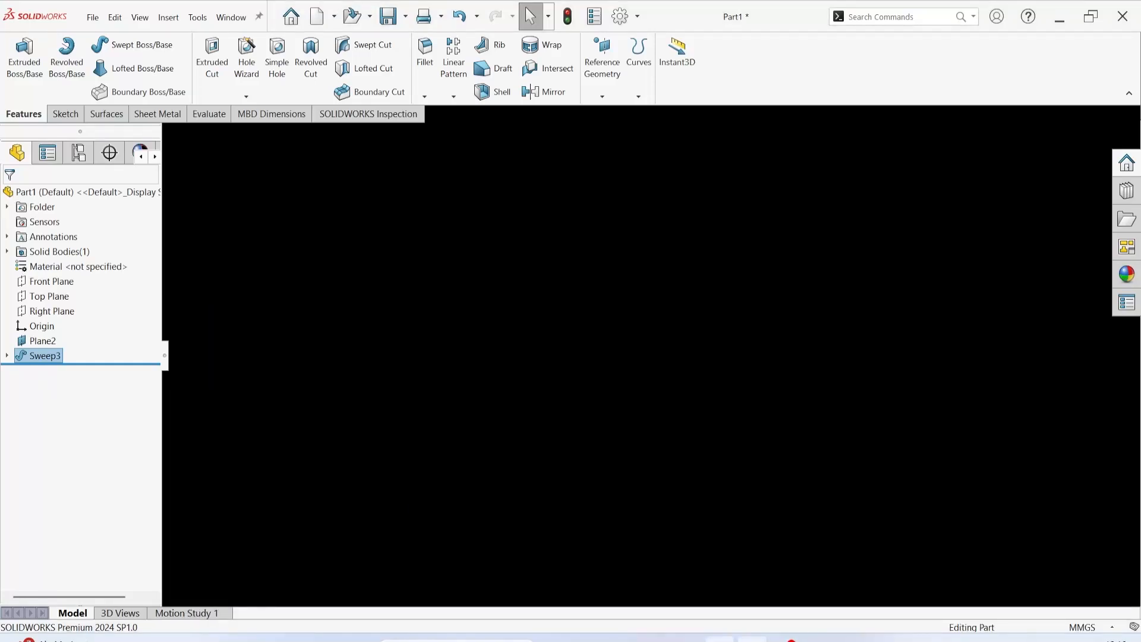
pyautogui.press('super+d')
pyautogui.press('super+d')
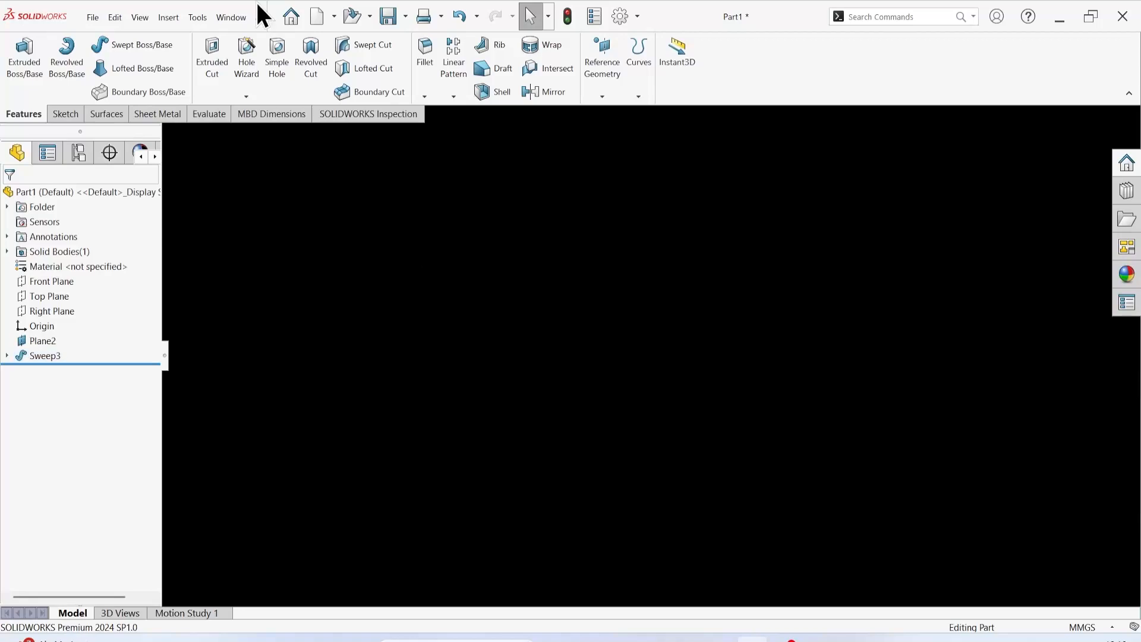
# Step: Create another new part document and close the swept part without saving it
pyautogui.click(321, 17)
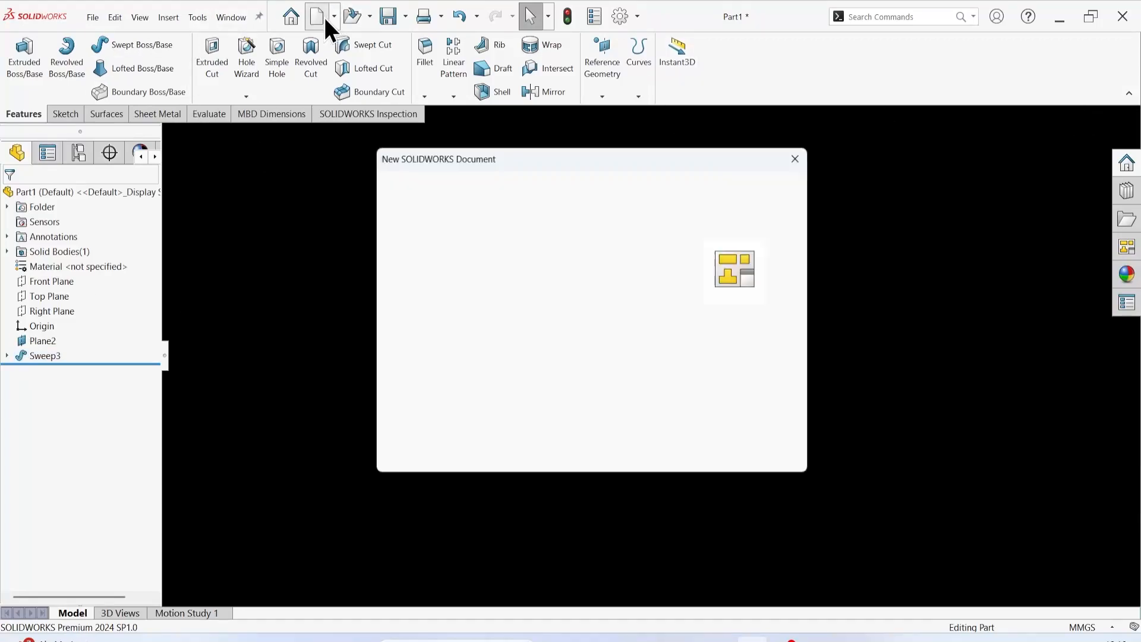
pyautogui.click(647, 452)
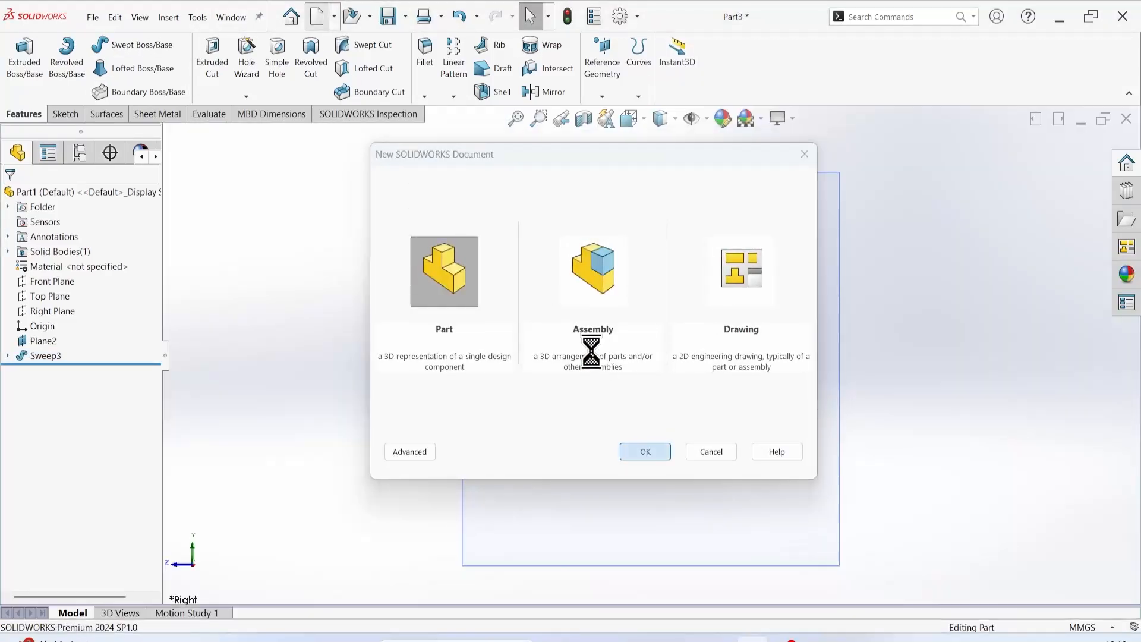
pyautogui.click(1104, 119)
pyautogui.moveTo(950, 146); pyautogui.dragTo(850, 356)
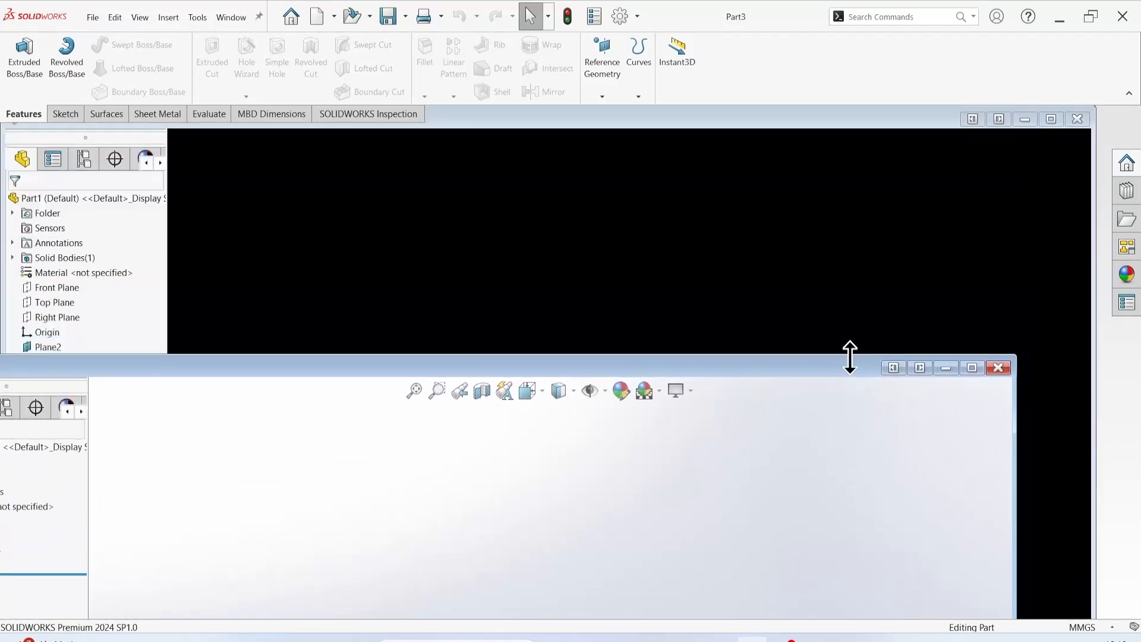
pyautogui.click(1079, 119)
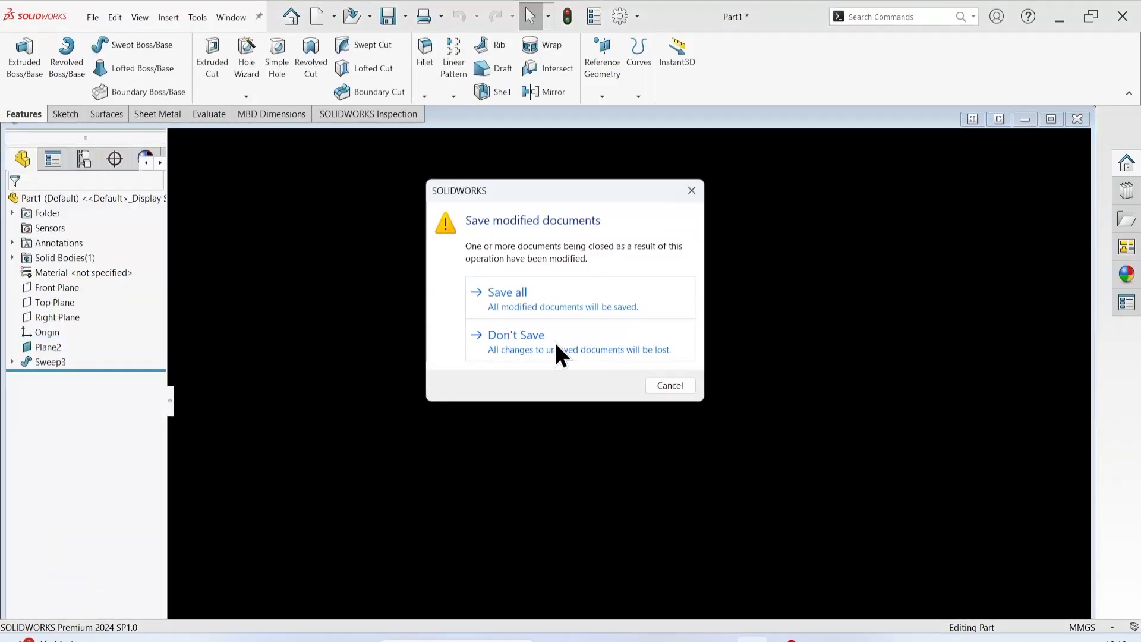
pyautogui.click(572, 338)
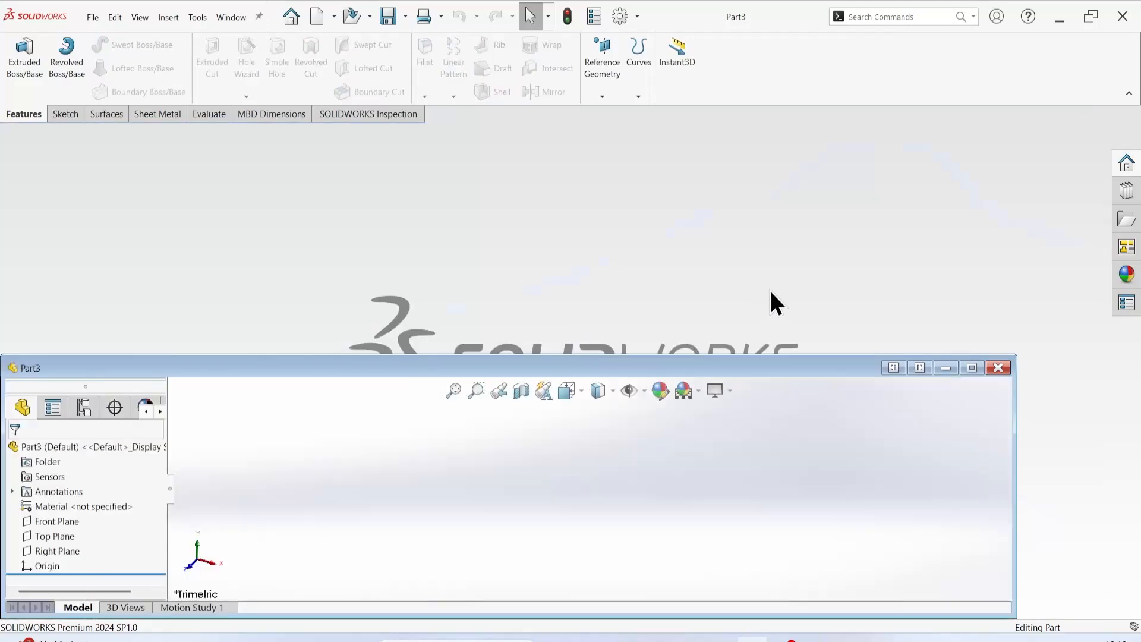
# Step: Maximize the window of the new empty part
pyautogui.click(972, 369)
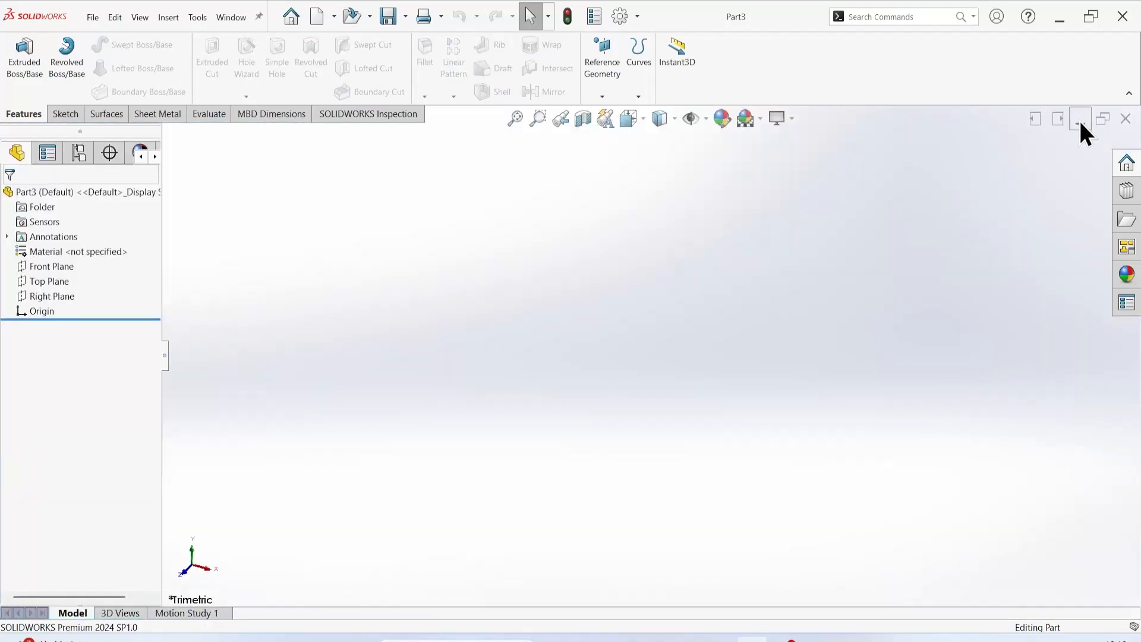
pyautogui.click(1094, 118)
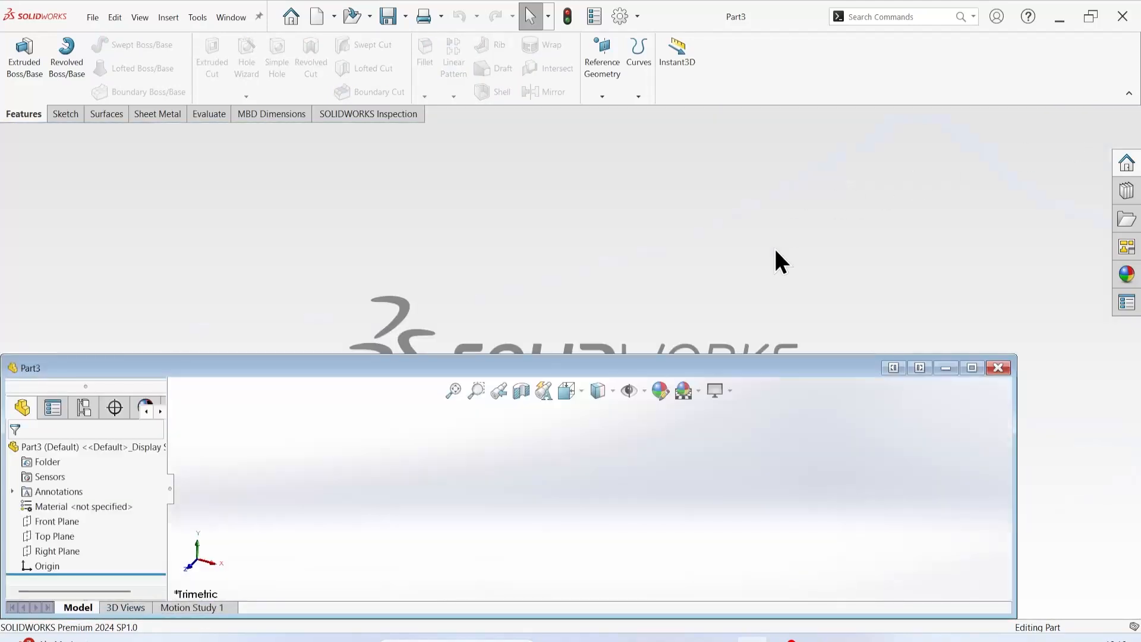
pyautogui.click(972, 368)
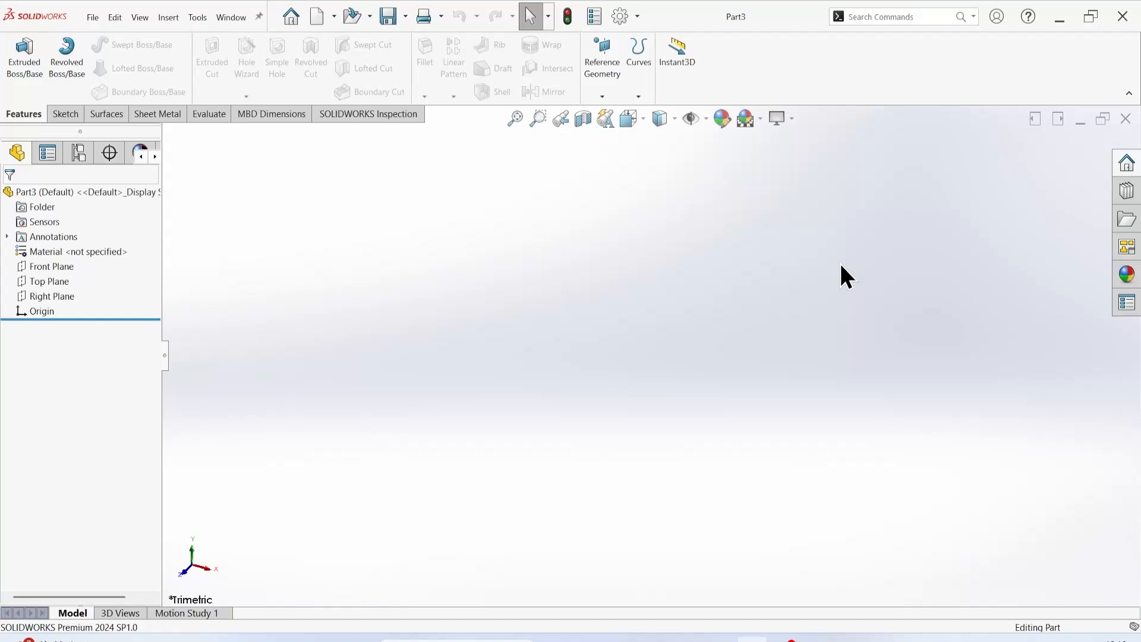
# Step: Start a sketch on the Right Plane and draw a horizontal line about 109 mm long from the origin
pyautogui.hotkey('ctrl', '4')
pyautogui.click(65, 114)
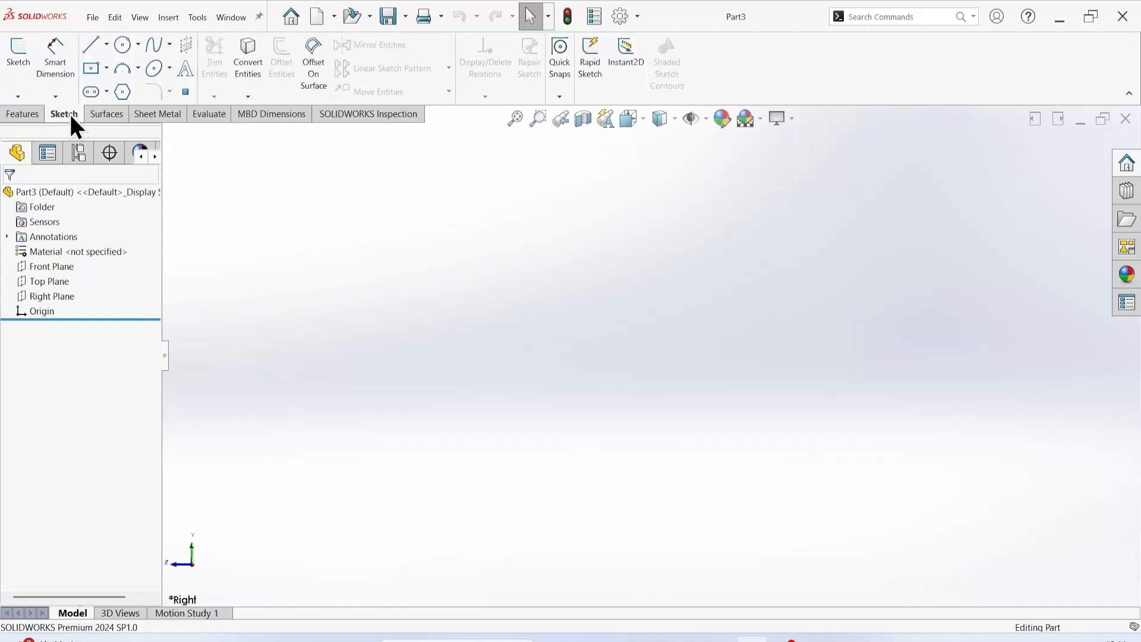
pyautogui.click(16, 56)
pyautogui.click(559, 268)
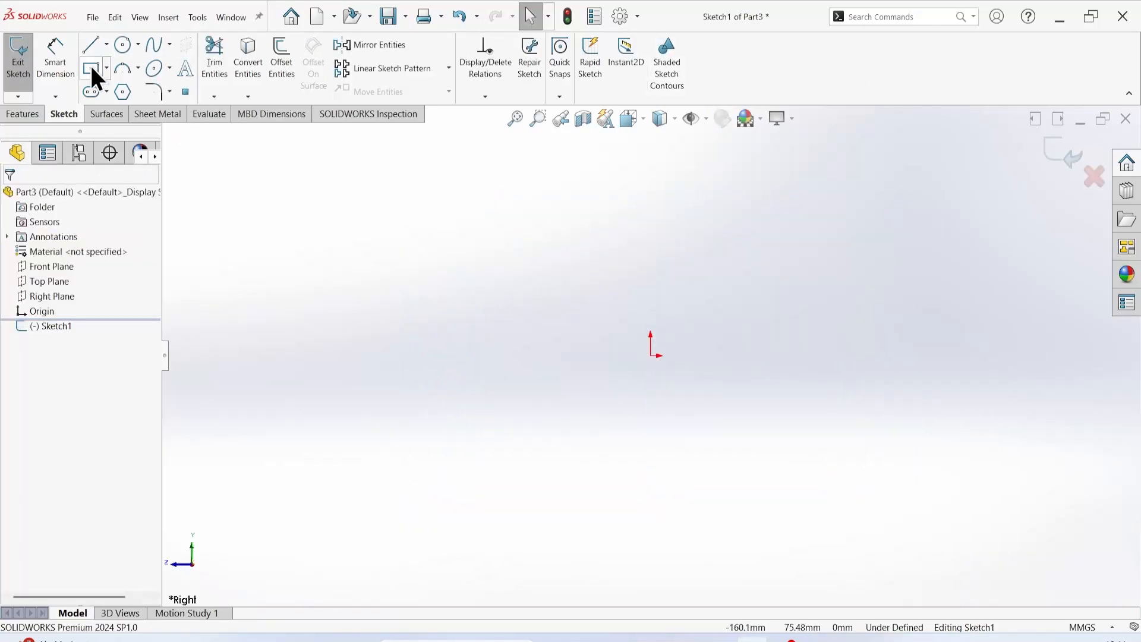
pyautogui.click(95, 46)
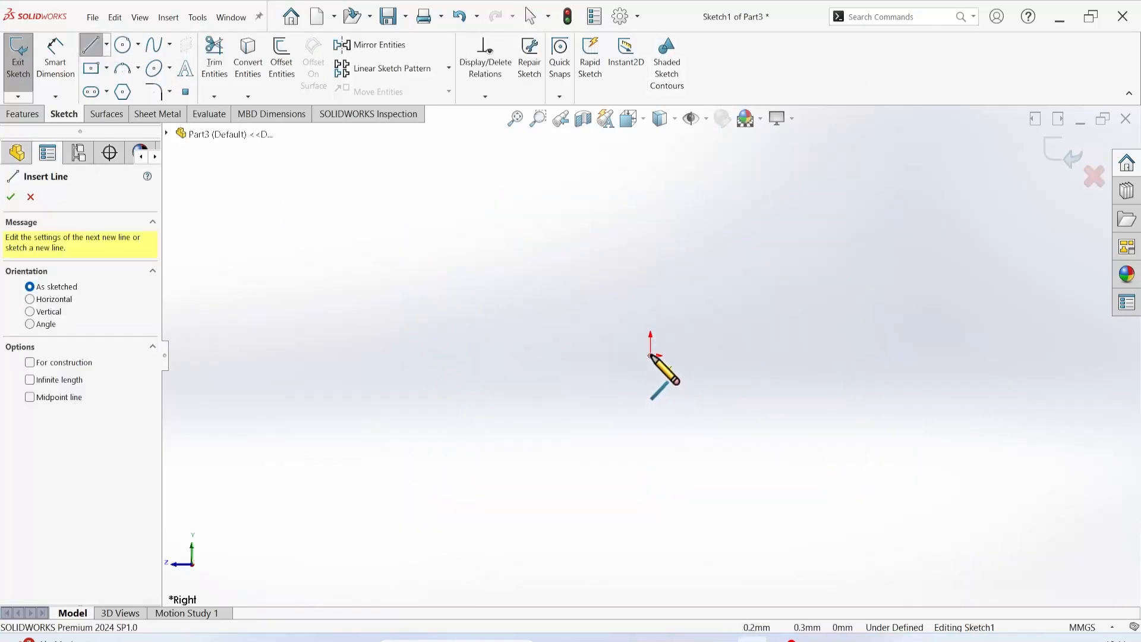
pyautogui.click(654, 355)
pyautogui.click(331, 356)
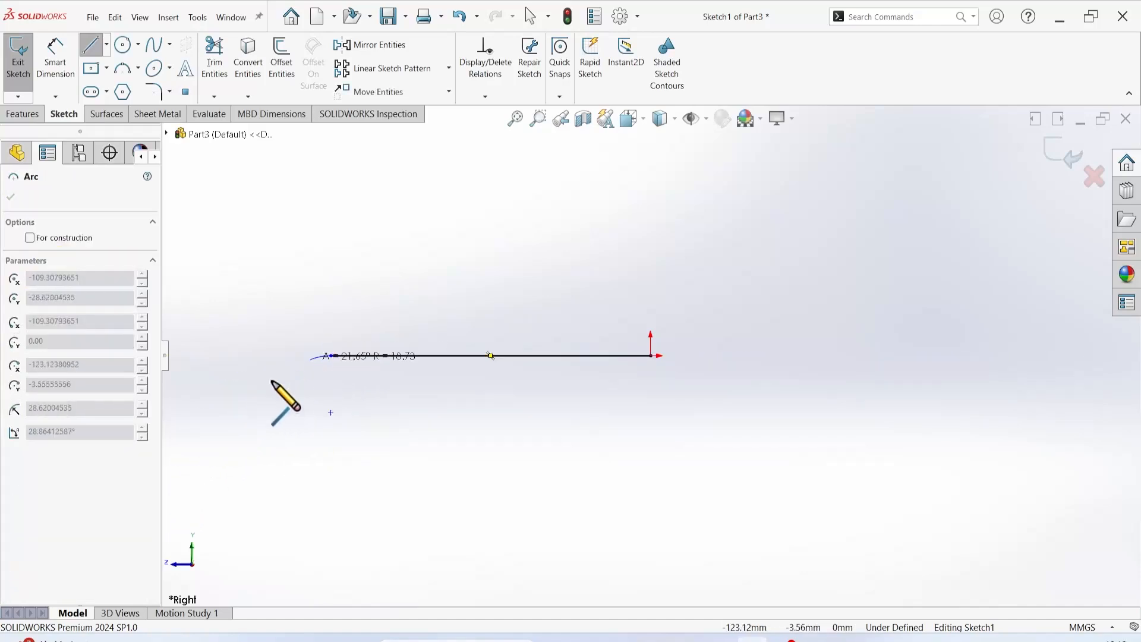
# Step: Continue the line's free end with a tangent arc curving downward and finish the Line tool
pyautogui.scroll(6, 193, 461)
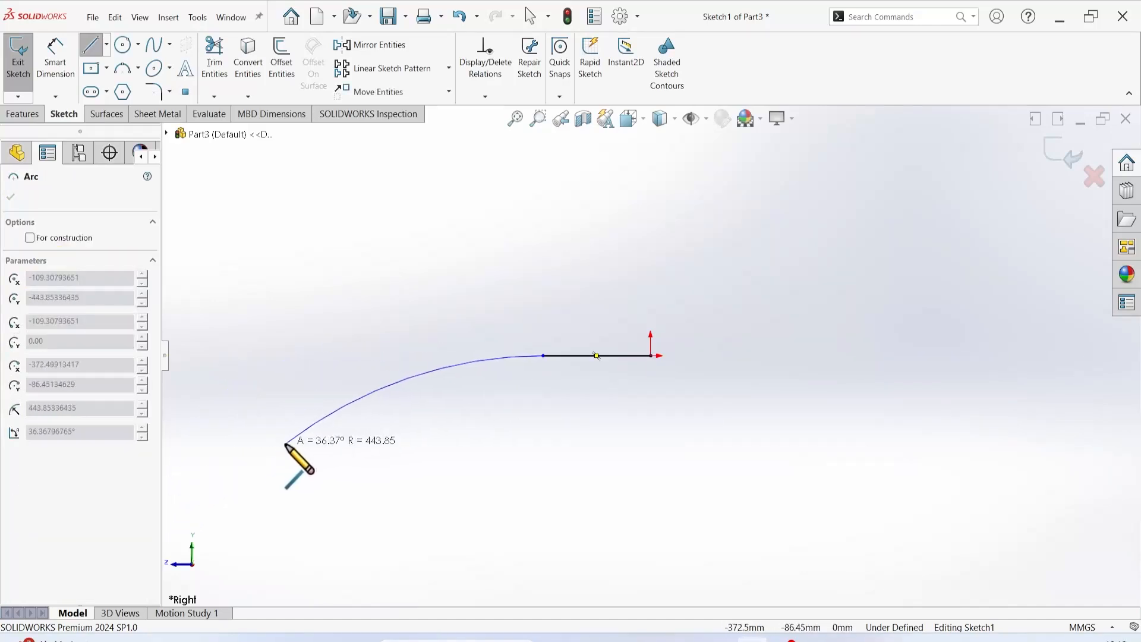
pyautogui.click(329, 434)
pyautogui.rightClick(345, 431)
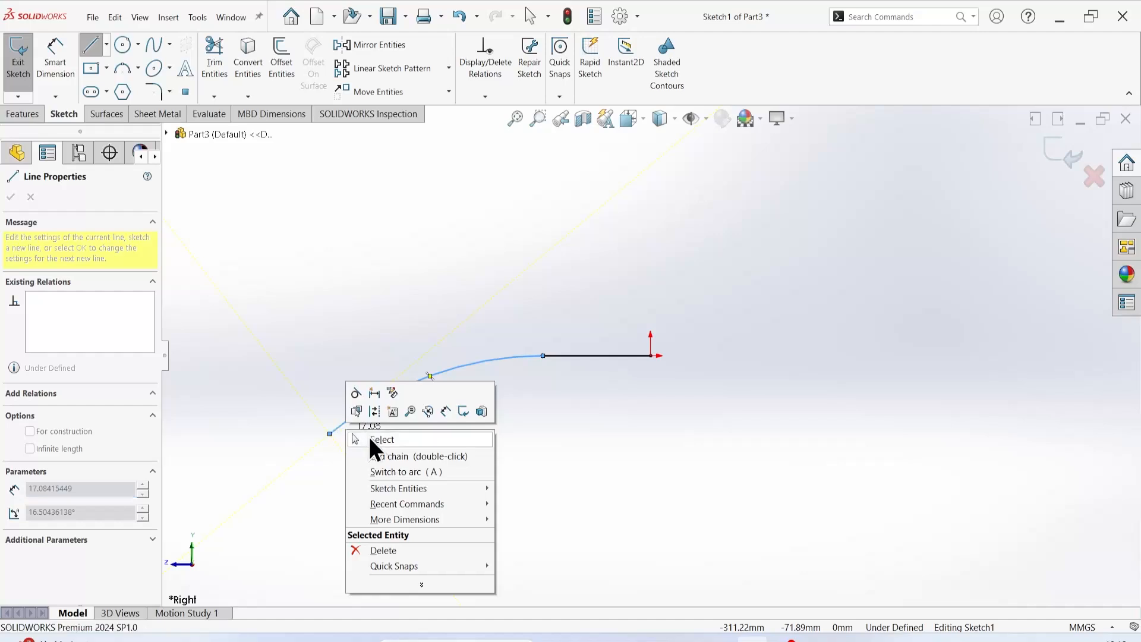
pyautogui.click(369, 440)
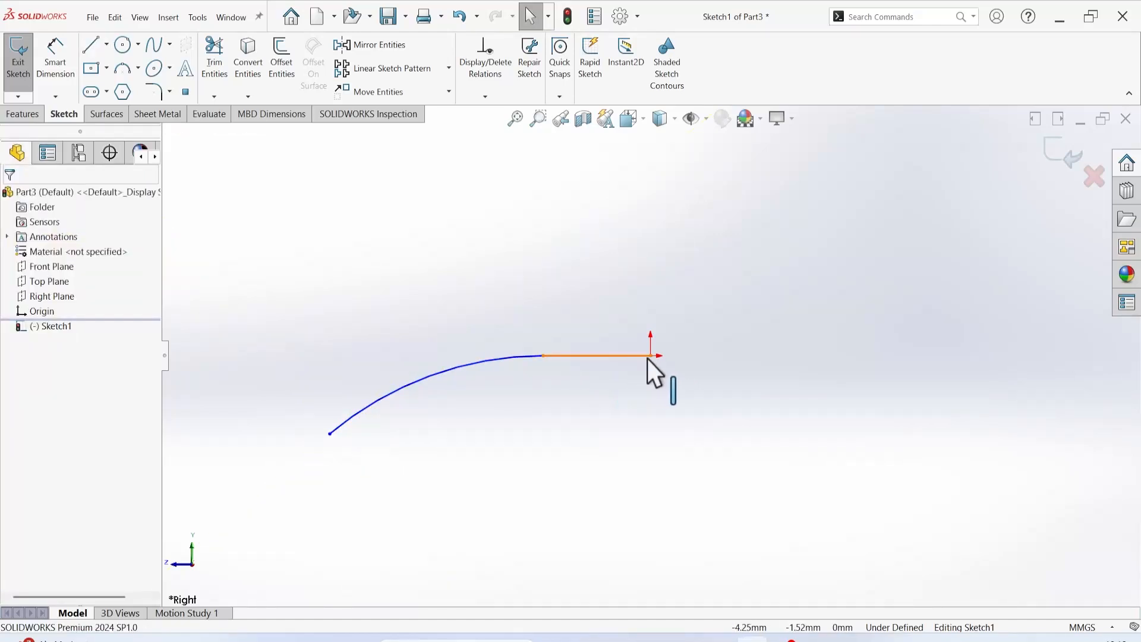
# Step: Delete the coincident relation that ties the line's endpoint to the origin
pyautogui.click(652, 355)
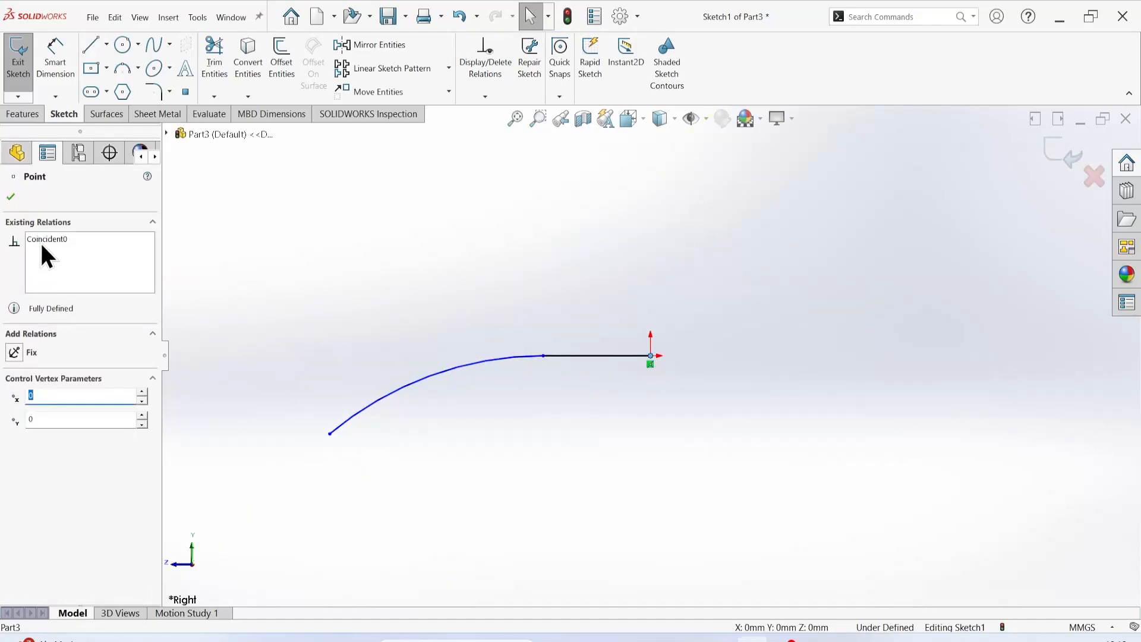
pyautogui.click(59, 242)
pyautogui.rightClick(58, 240)
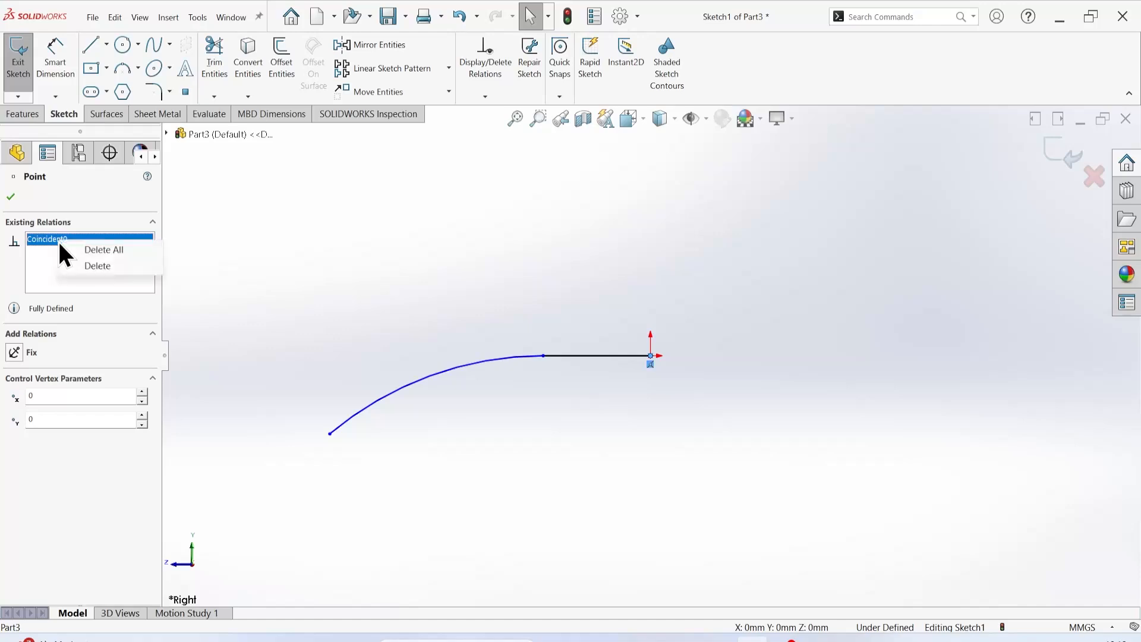
pyautogui.click(111, 249)
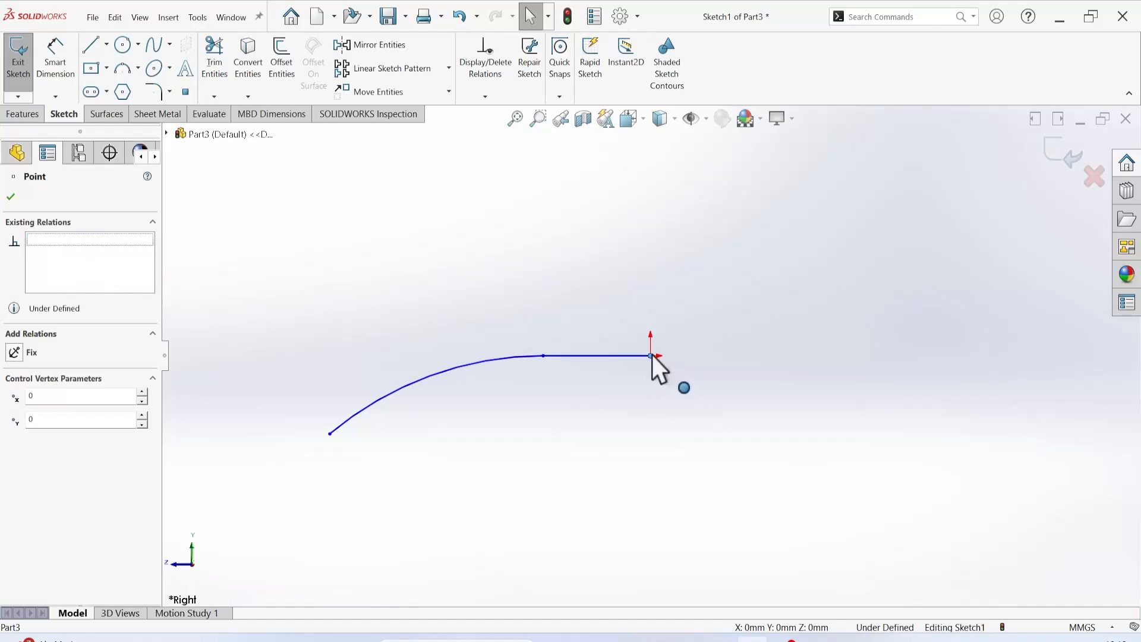
# Step: Stretch the line's freed end to about X 286 mm and move the line-arc junction to about X -124, Y 5 mm
pyautogui.moveTo(652, 356); pyautogui.dragTo(931, 356)
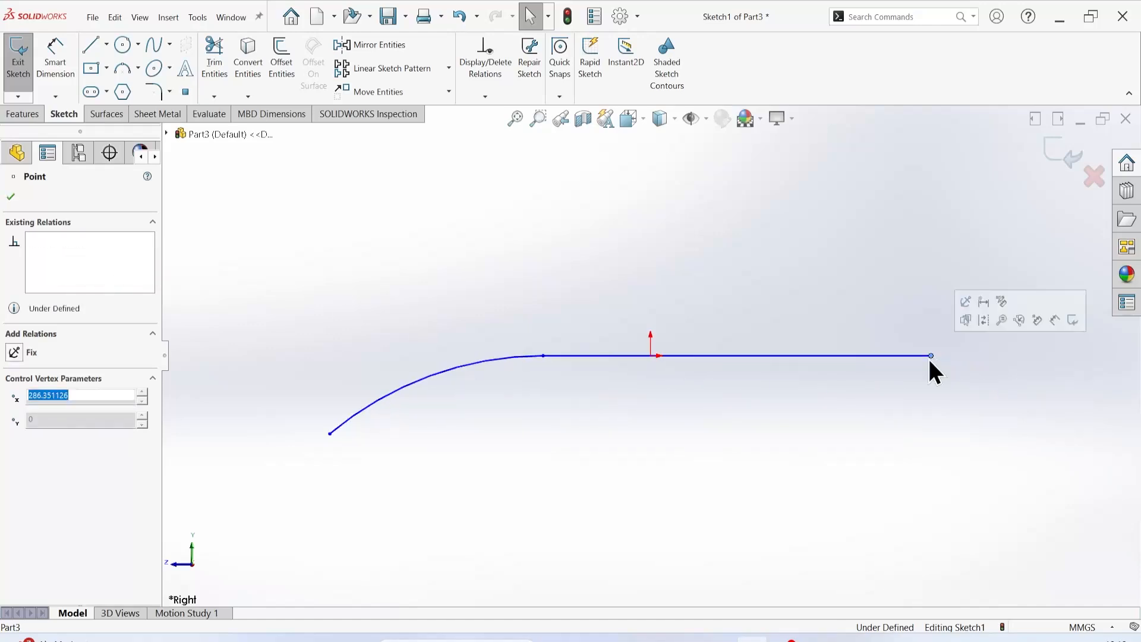
pyautogui.click(535, 354)
pyautogui.moveTo(533, 353); pyautogui.dragTo(529, 350)
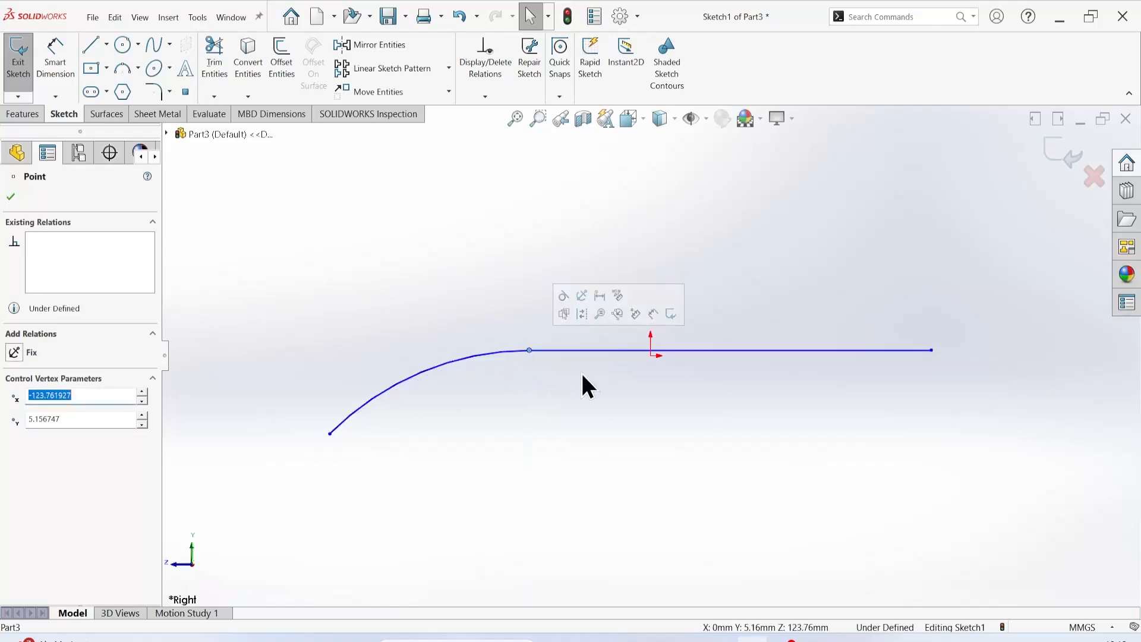
pyautogui.click(8, 198)
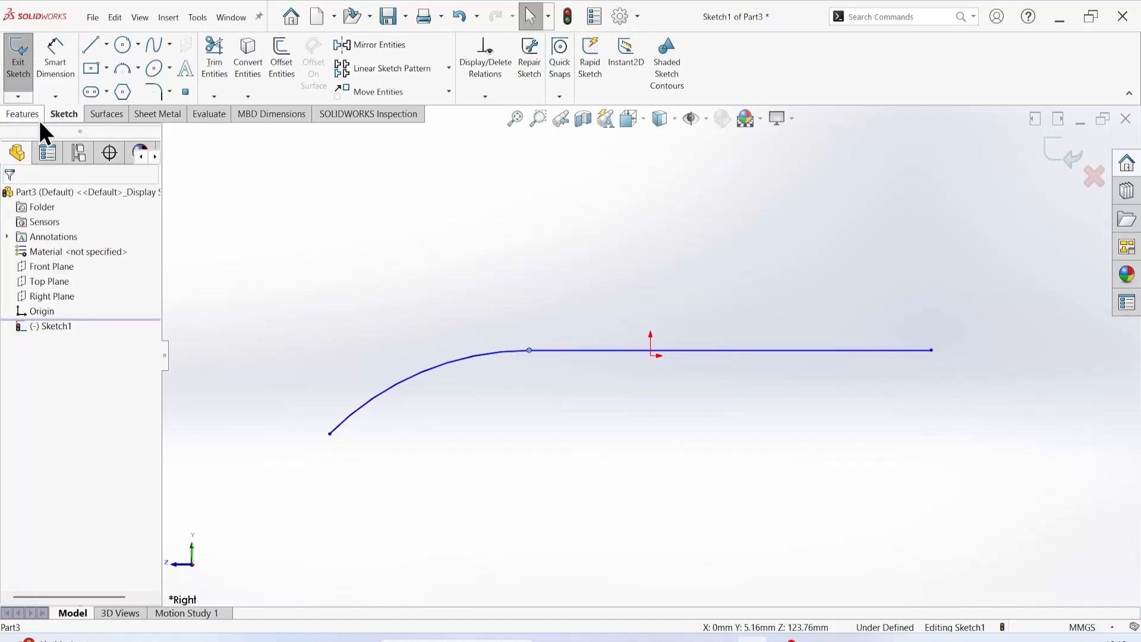
# Step: Exit the path sketch and create a reference plane perpendicular to the straight line and coincident with its free endpoint
pyautogui.click(17, 56)
pyautogui.click(602, 63)
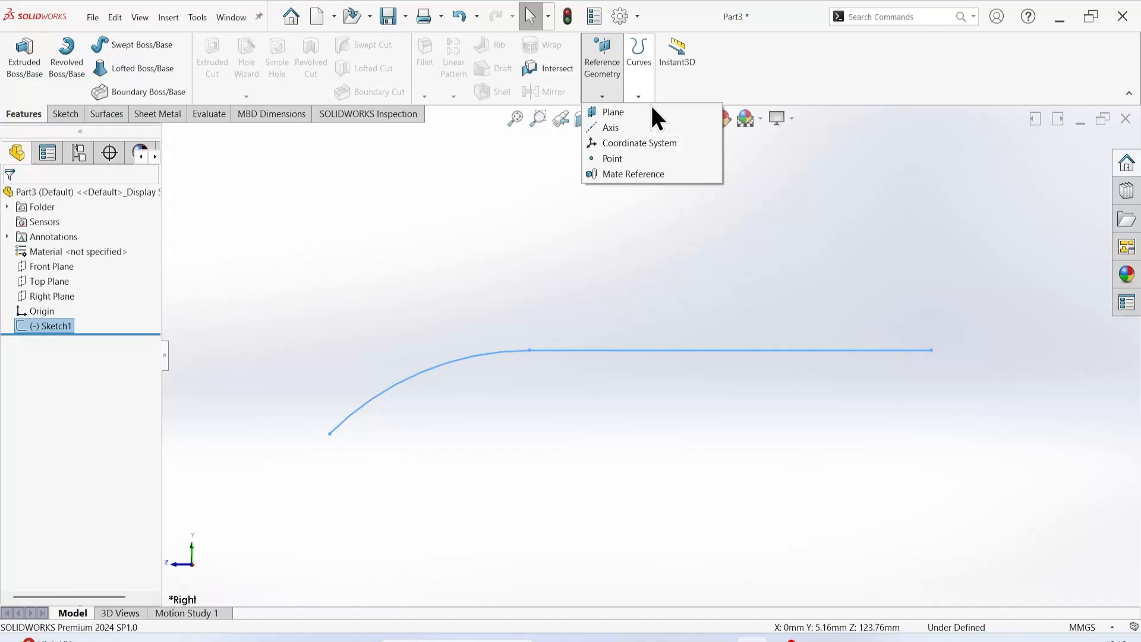
pyautogui.click(614, 113)
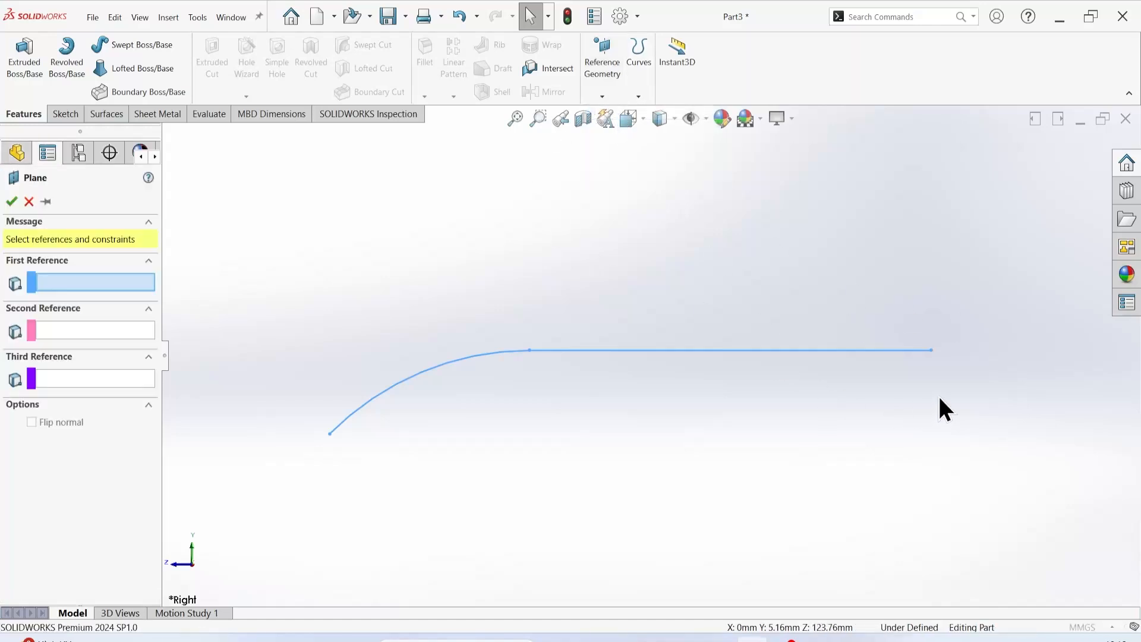
pyautogui.click(910, 350)
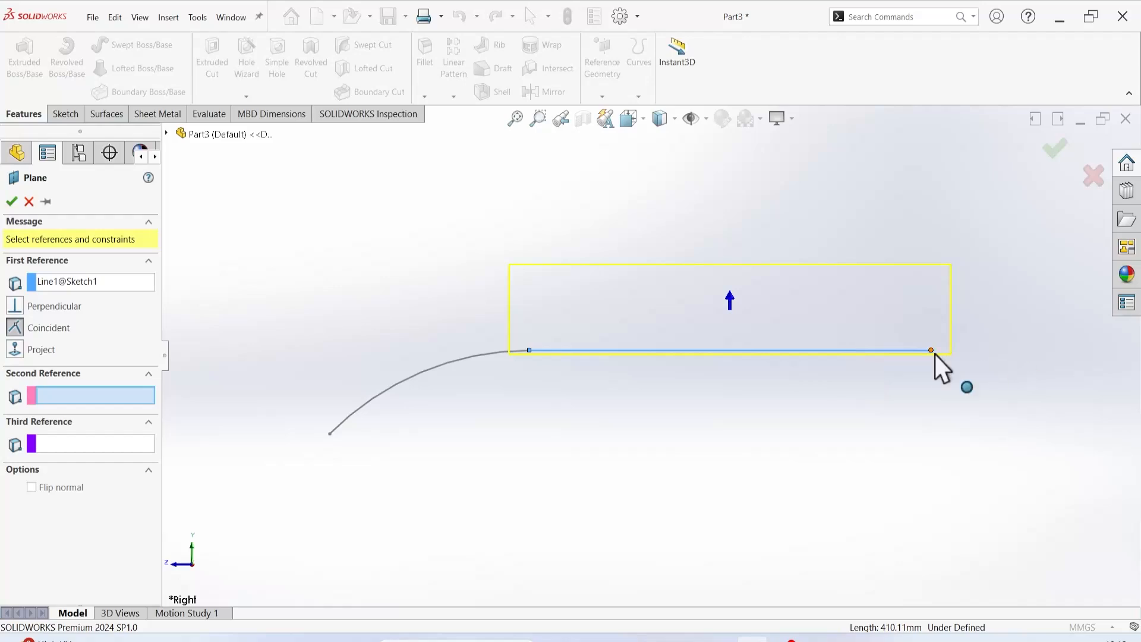
pyautogui.click(932, 350)
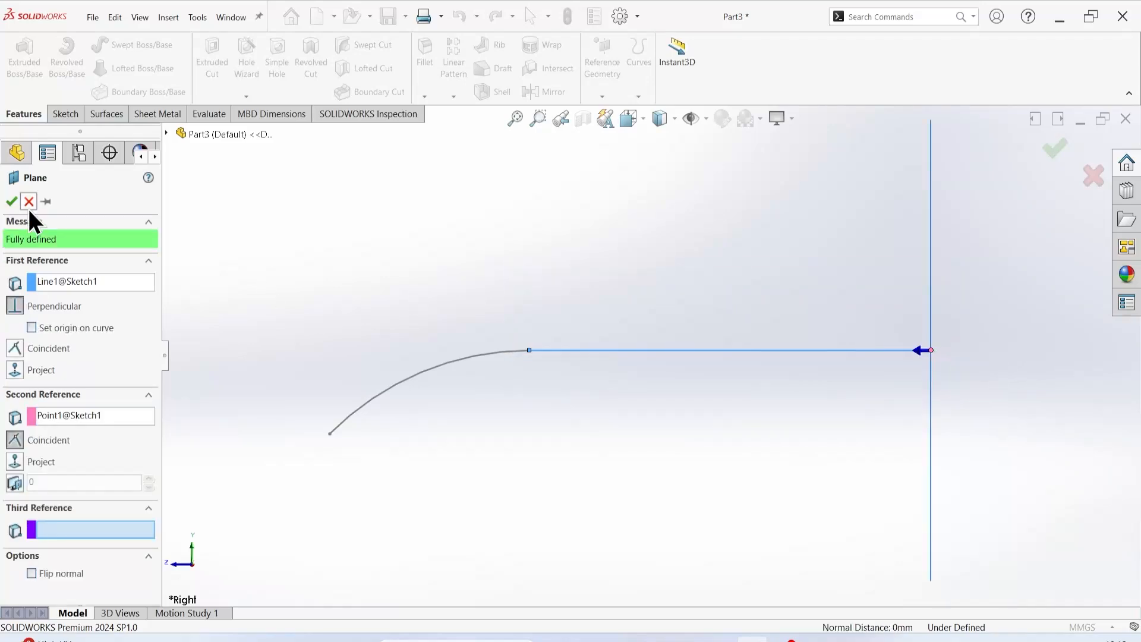
pyautogui.click(12, 202)
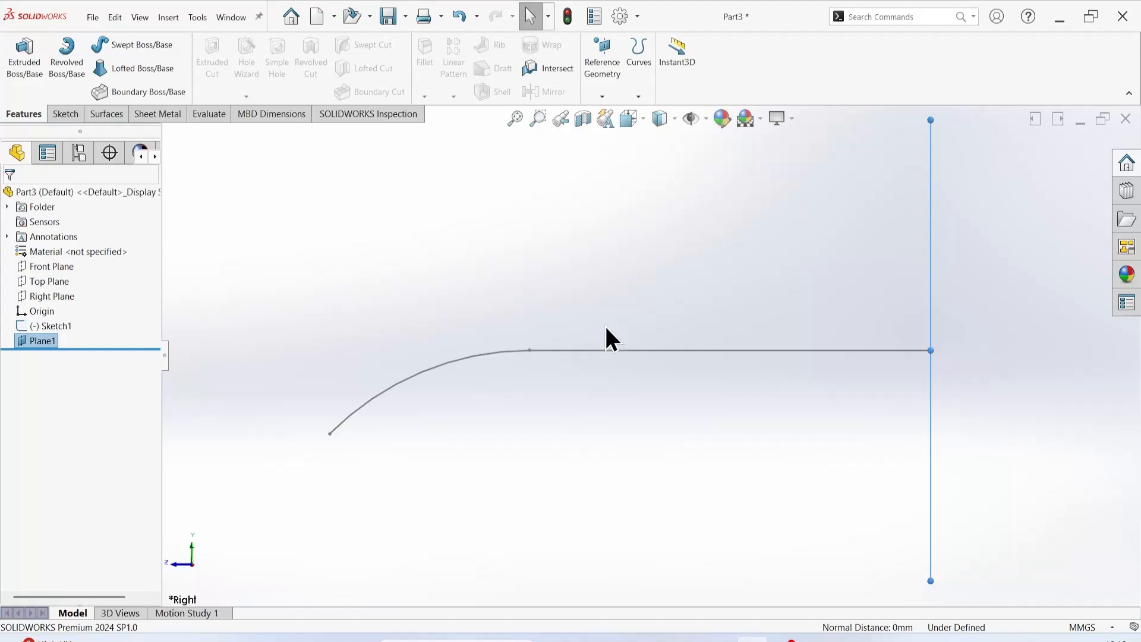
# Step: Start a sketch on the new reference plane and orient the view normal to it
pyautogui.moveTo(989, 405); pyautogui.dragTo(908, 385, button='middle')
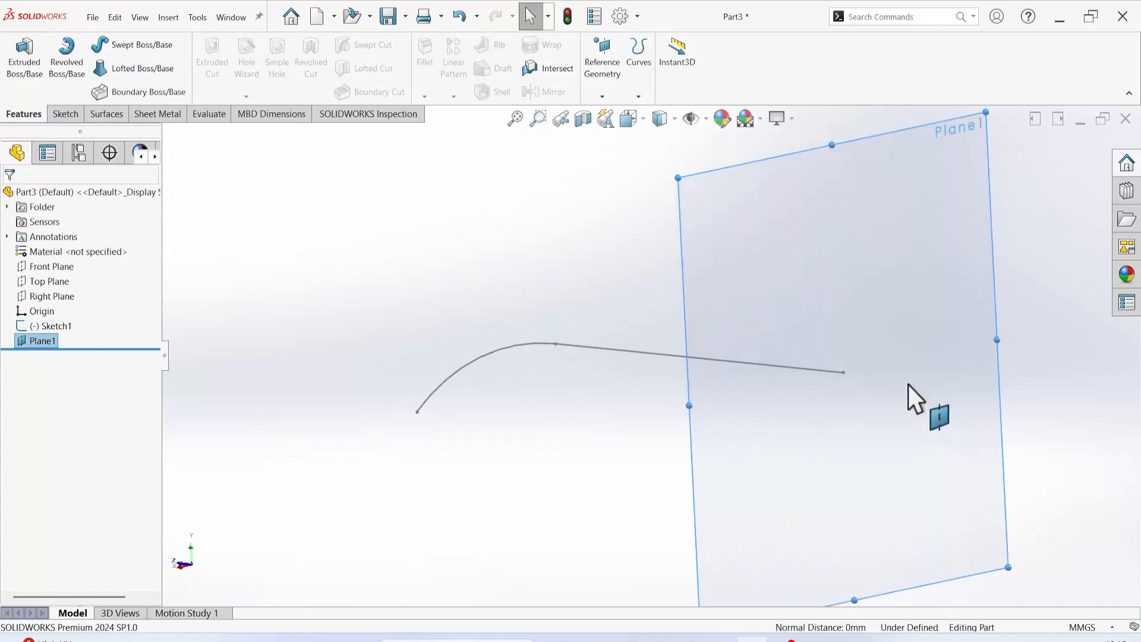
pyautogui.rightClick(878, 233)
pyautogui.click(897, 215)
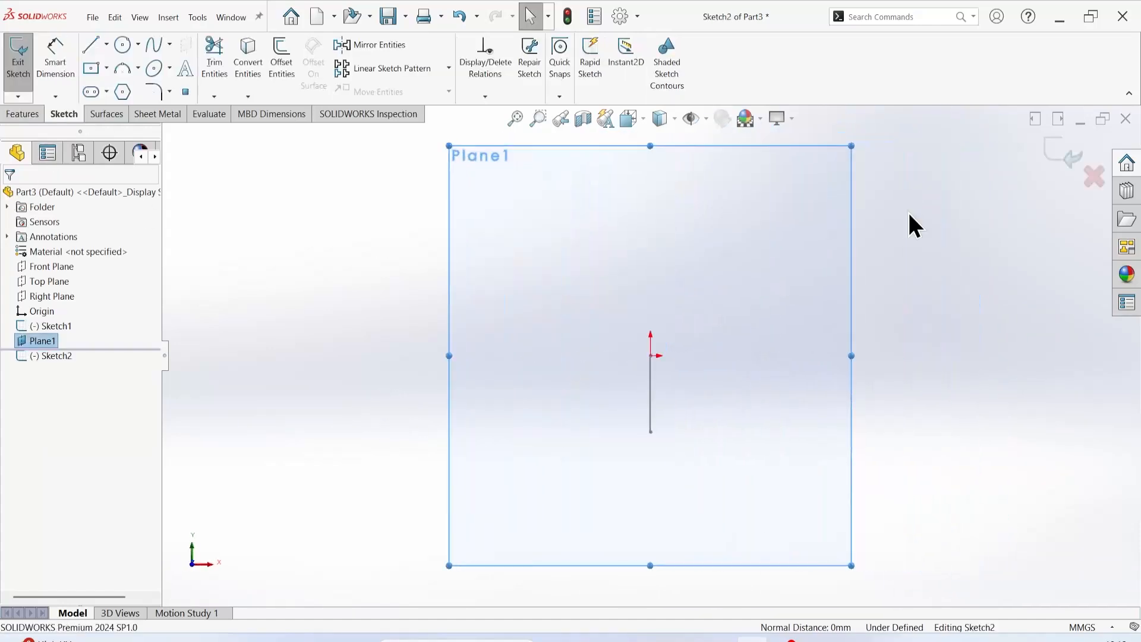
pyautogui.moveTo(629, 297)
pyautogui.mouseDown(button='middle')
pyautogui.moveTo(726, 291)
pyautogui.moveTo(686, 297)
pyautogui.mouseUp(button='middle')
pyautogui.rightClick(461, 261)
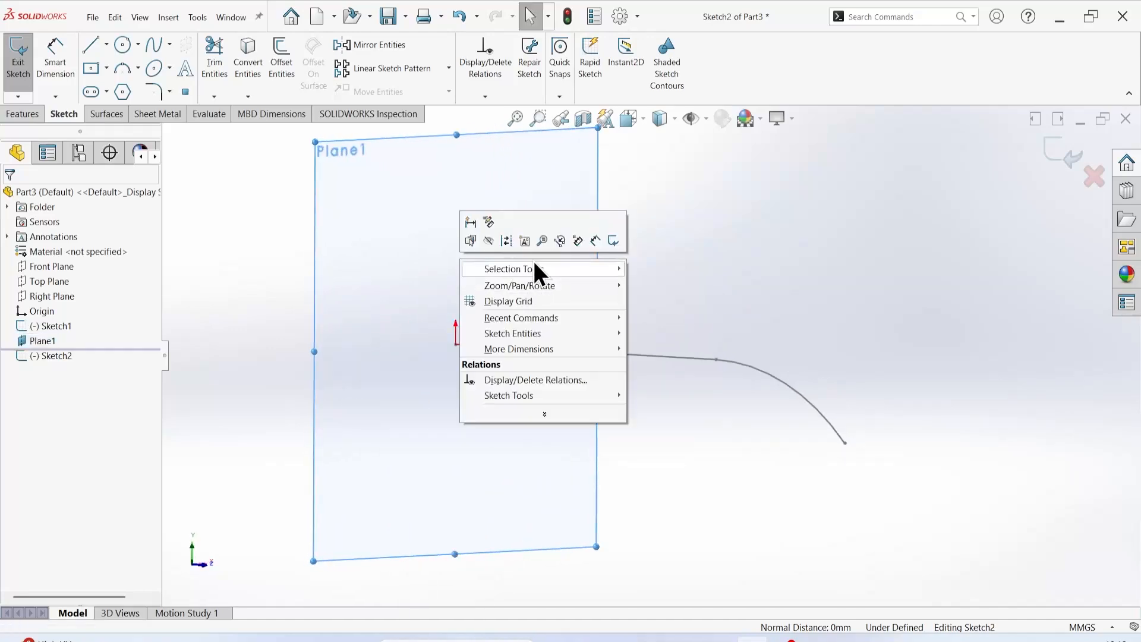
pyautogui.click(386, 324)
pyautogui.press('space')
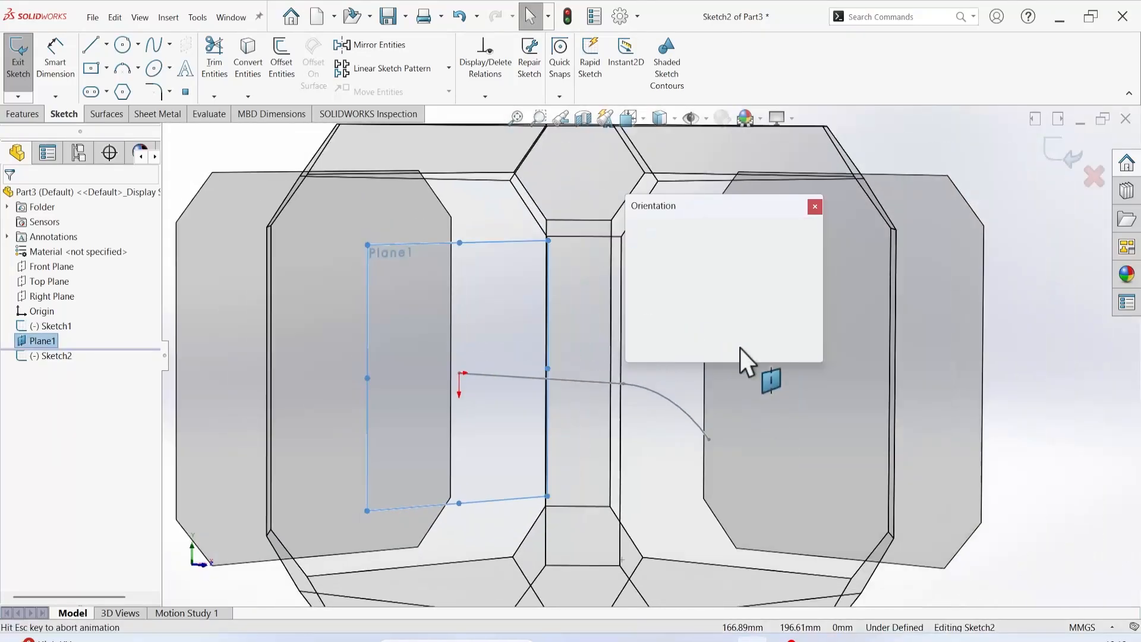
pyautogui.click(812, 308)
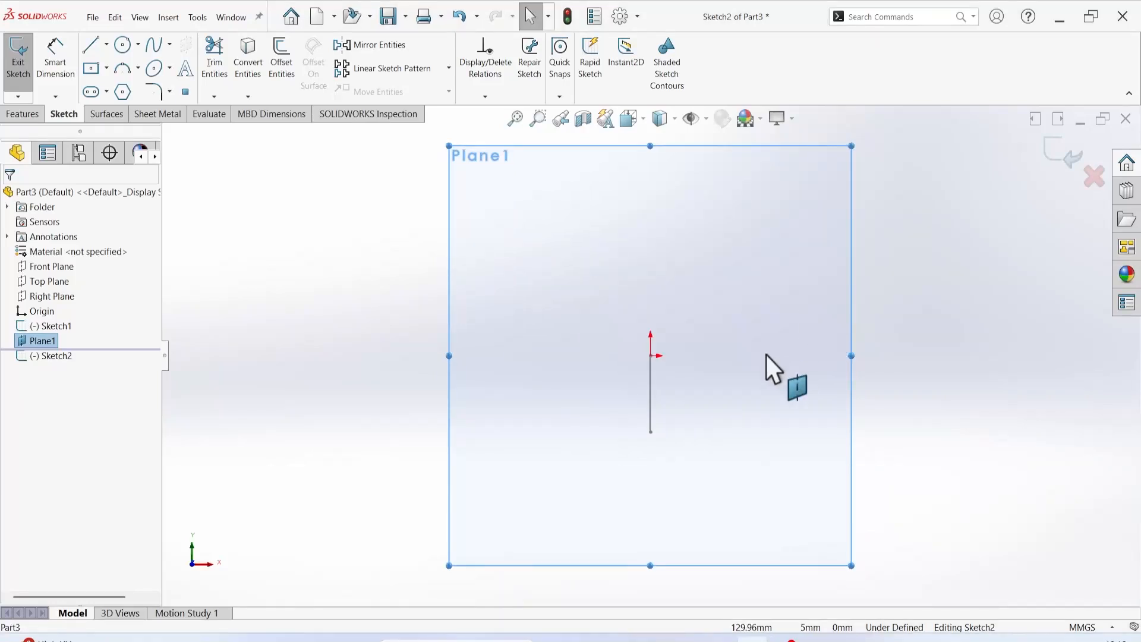
# Step: Sketch a center rectangle about 40 mm wide and 30 mm high beside the path's end, without touching it
pyautogui.click(91, 68)
pyautogui.click(657, 364)
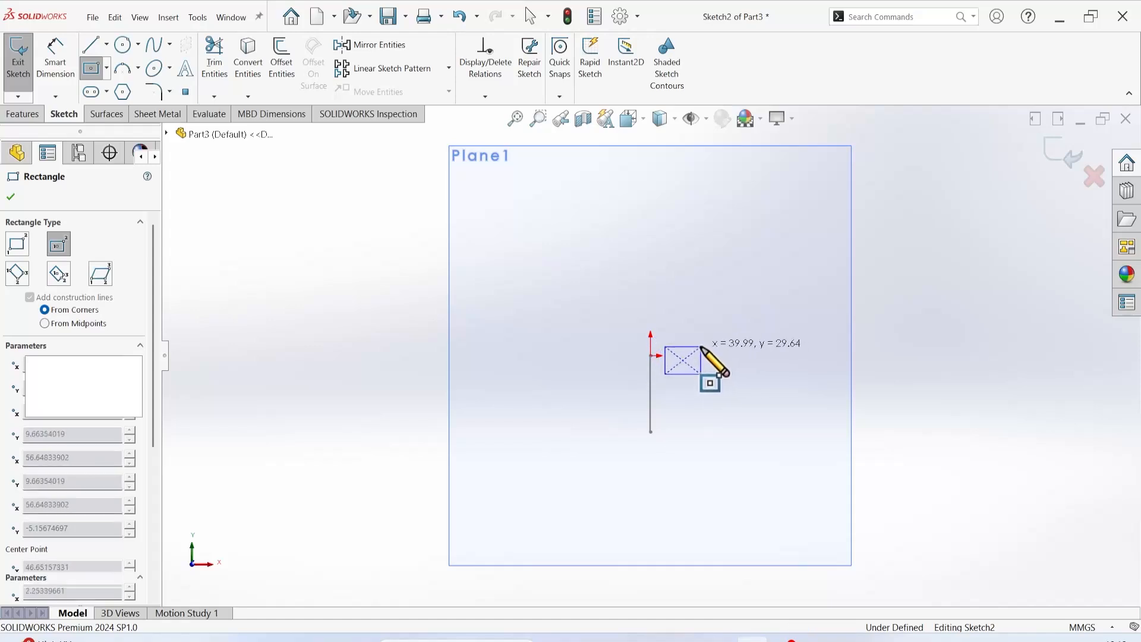
pyautogui.click(701, 348)
pyautogui.scroll(-8, 703, 372)
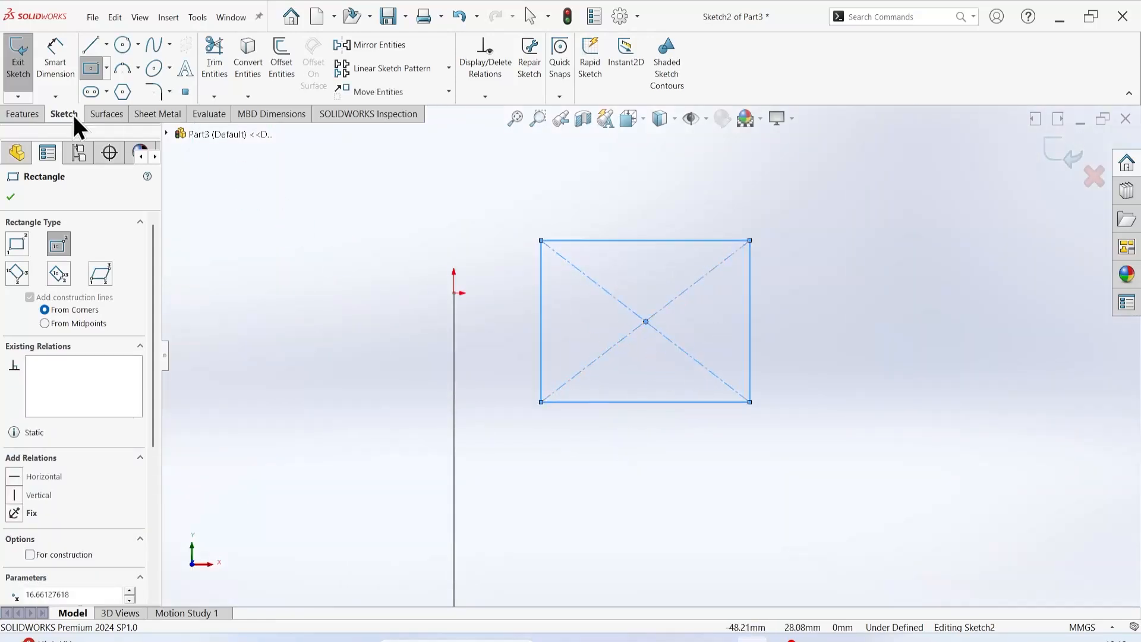
pyautogui.click(12, 195)
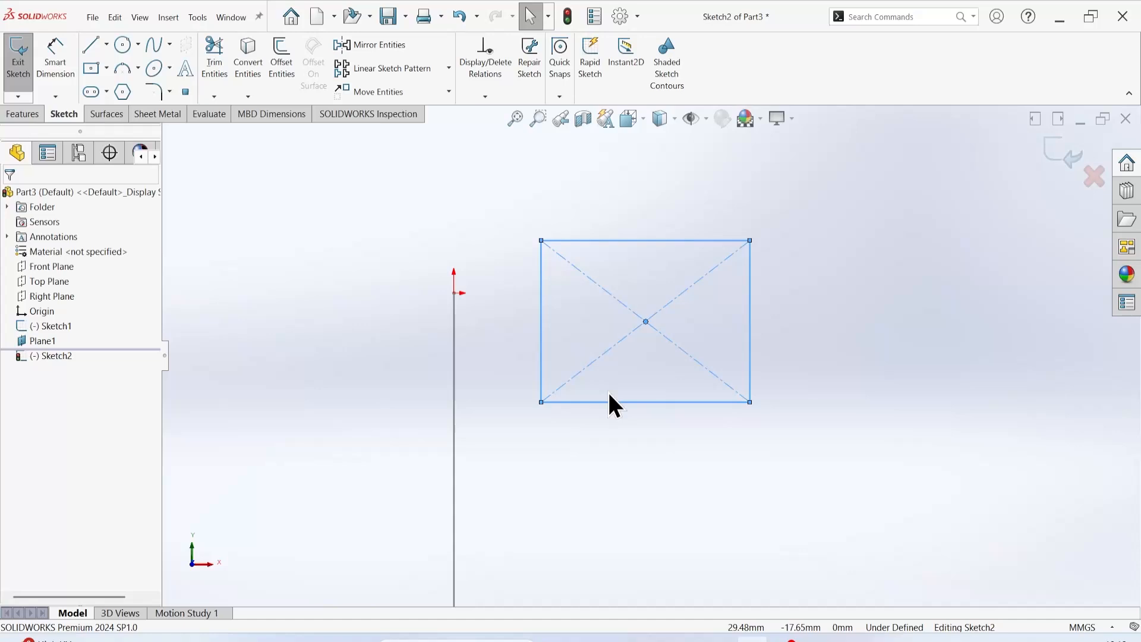
# Step: Try coincident, midpoint and pierce relations between the rectangle's lower-left corner and the path arc
pyautogui.click(542, 403)
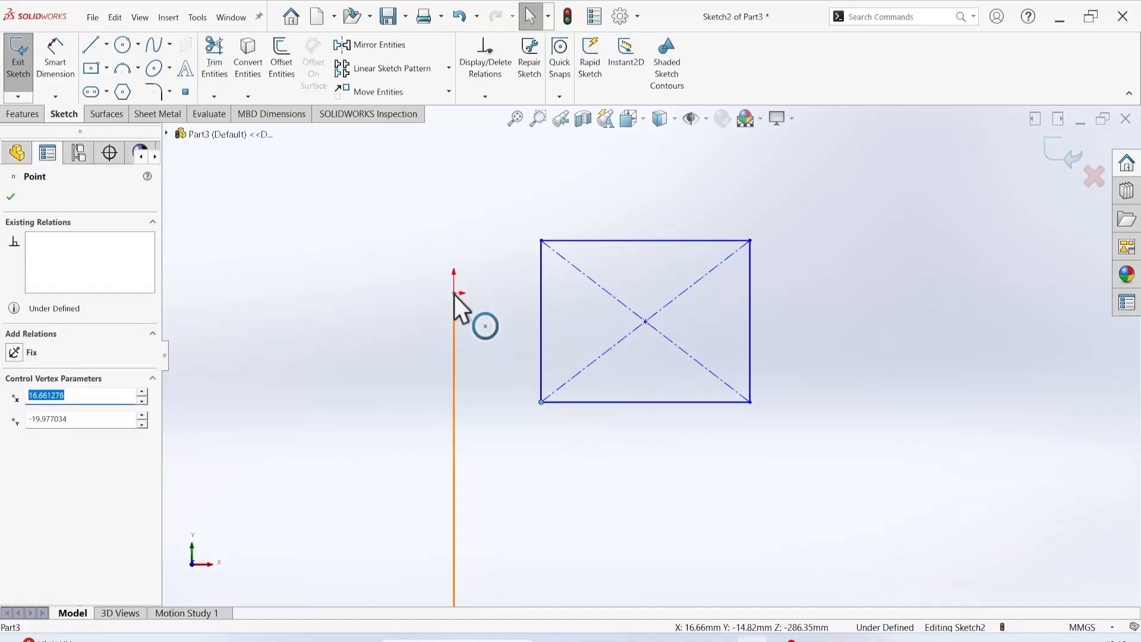
pyautogui.keyDown('ctrl'); pyautogui.click(454, 293); pyautogui.keyUp('ctrl')
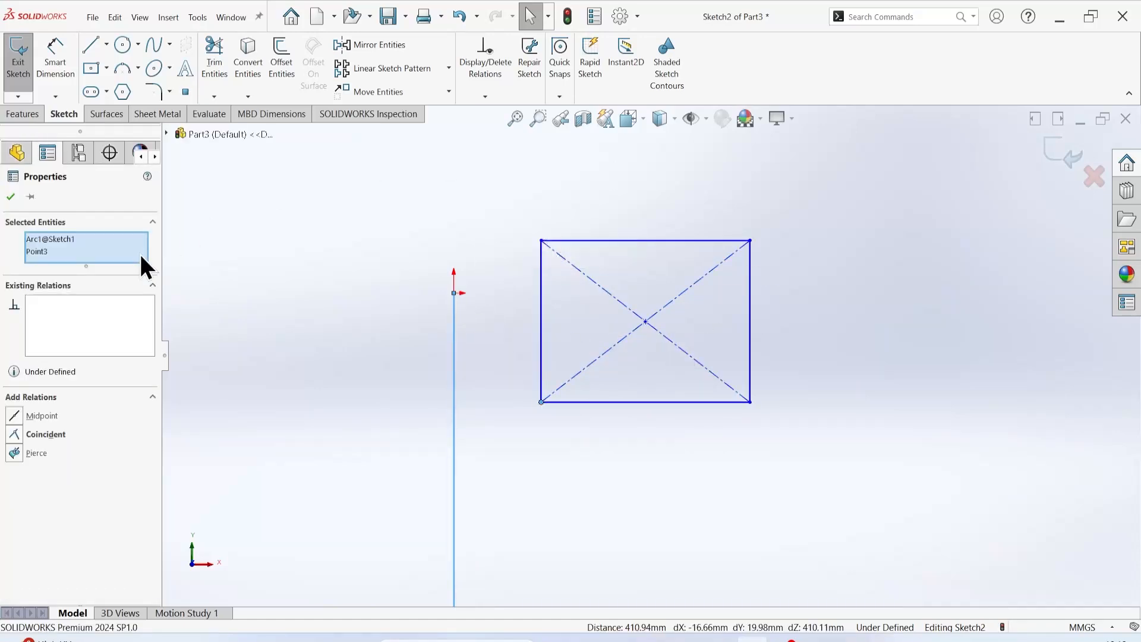
pyautogui.click(18, 440)
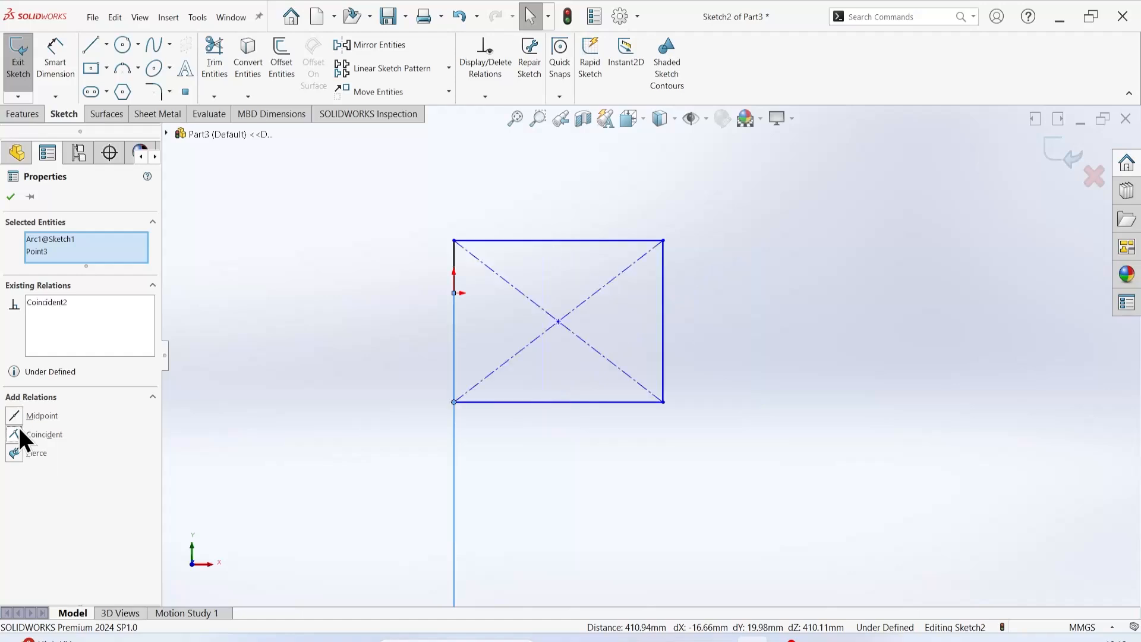
pyautogui.click(15, 417)
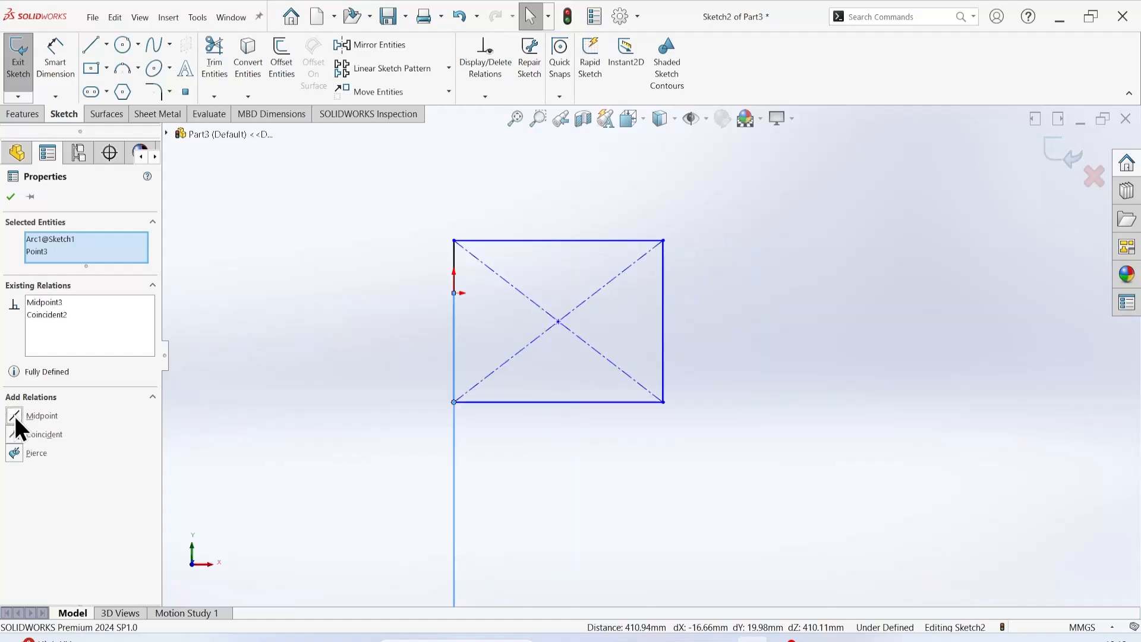
pyautogui.click(14, 455)
pyautogui.click(663, 324)
# Step: Delete all relations between the rectangle's corner and the path arc and leave the relation properties
pyautogui.rightClick(113, 315)
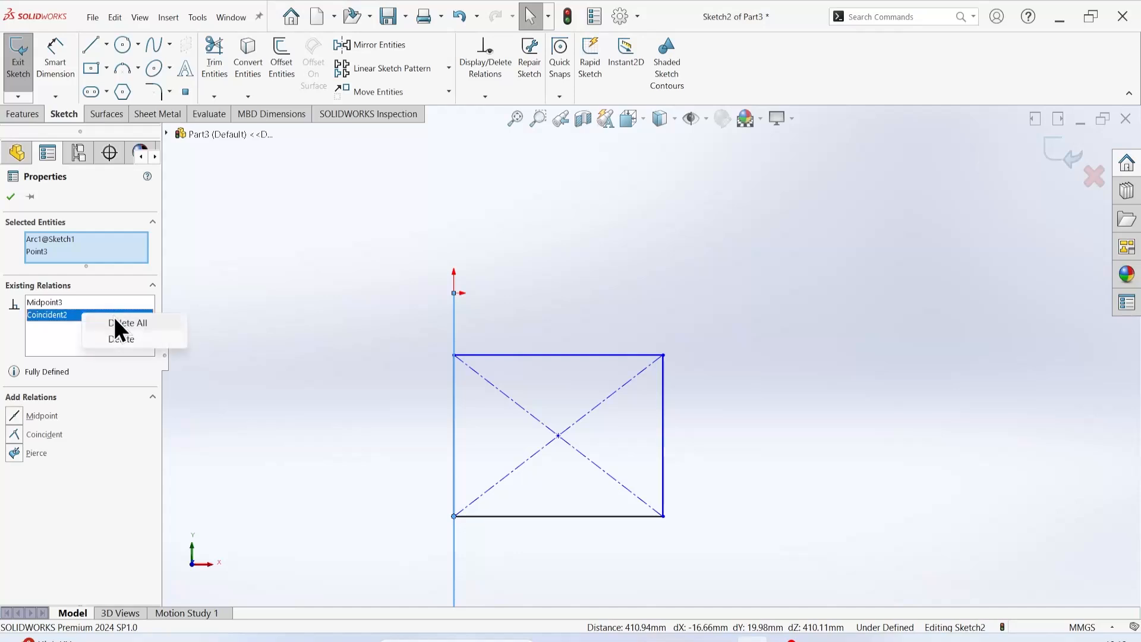
pyautogui.click(122, 324)
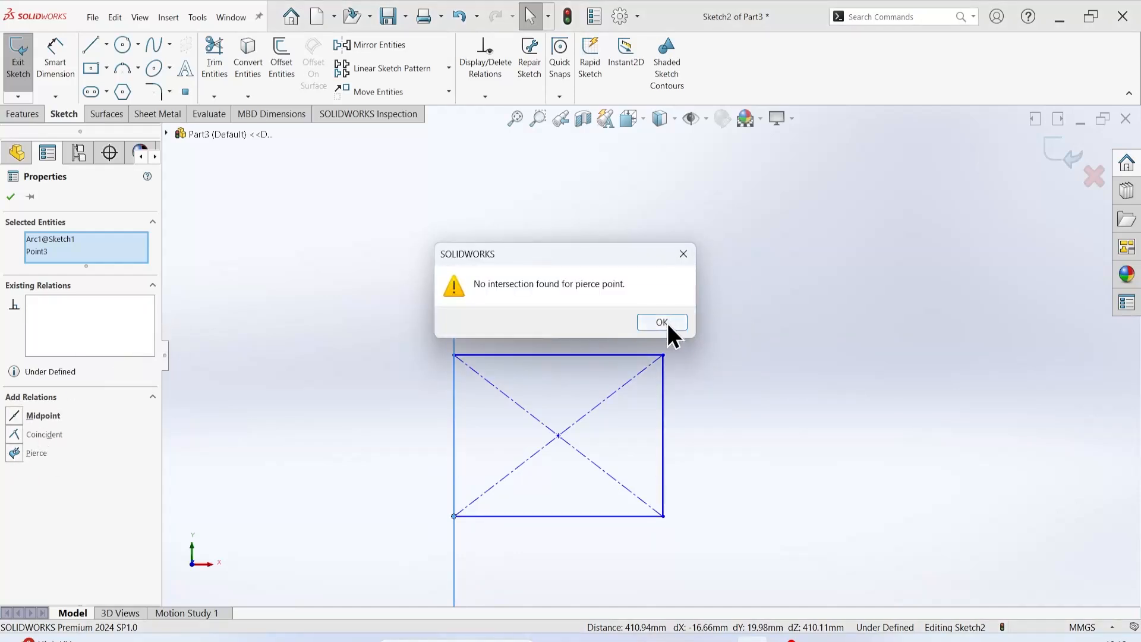
pyautogui.click(663, 322)
pyautogui.press('Escape')
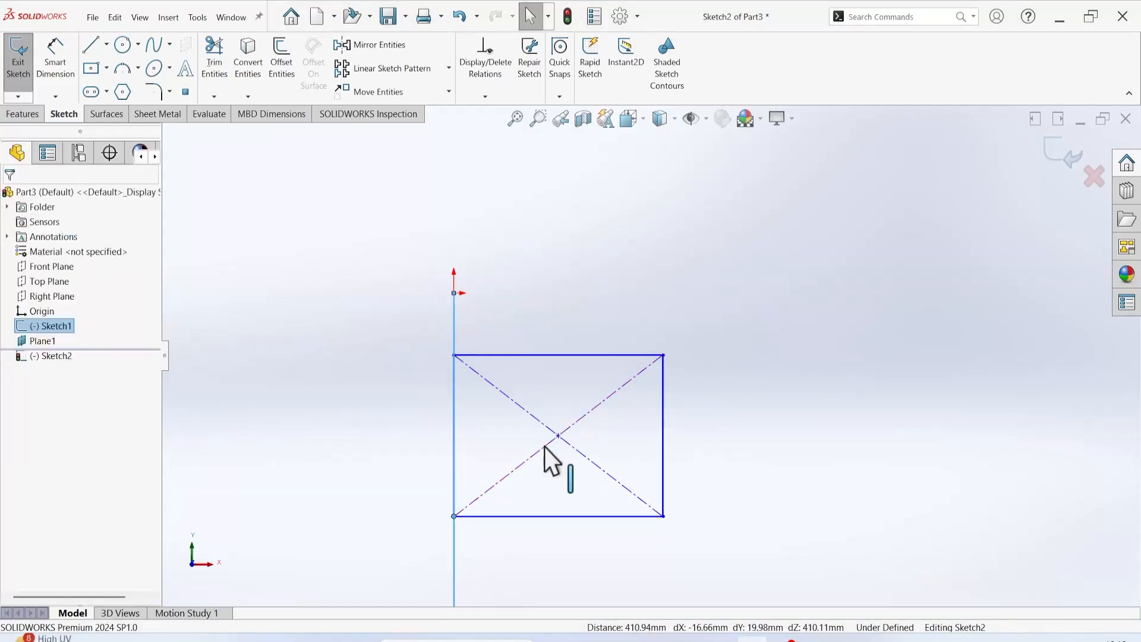
# Step: Undo the relation changes that moved the rectangle onto the path
pyautogui.hotkey('ctrl', 'z')
pyautogui.hotkey('ctrl', 'z')
pyautogui.hotkey('ctrl', 'z')
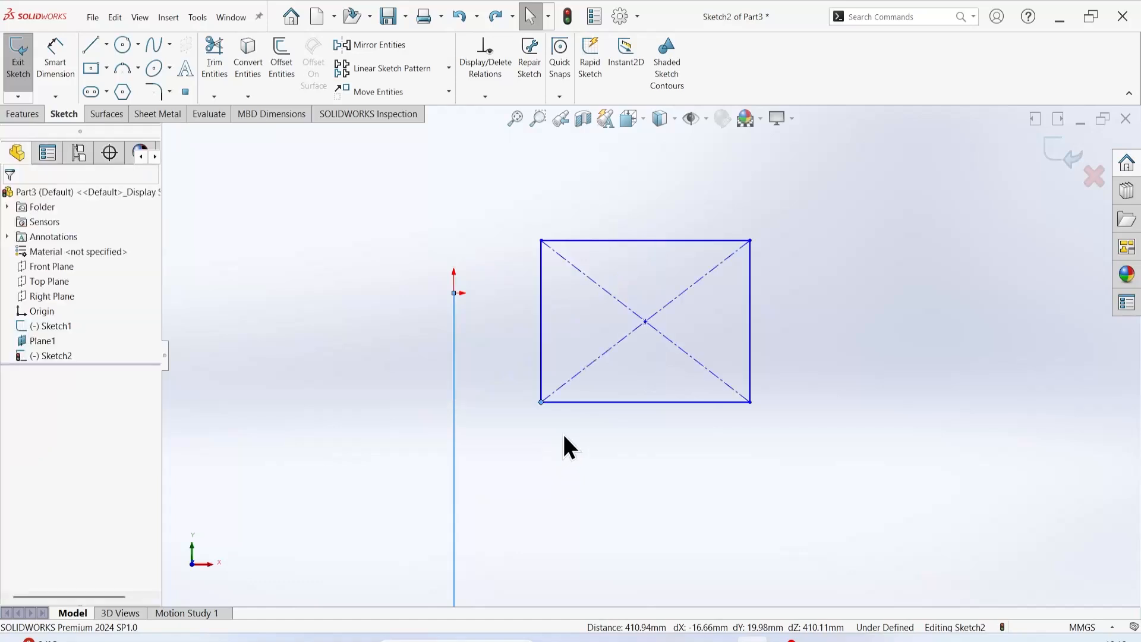
# Step: Clear the path arc and the rectangle corner from the selected entities
pyautogui.moveTo(407, 341)
pyautogui.mouseDown(button='middle')
pyautogui.moveTo(416, 355)
pyautogui.moveTo(461, 332)
pyautogui.moveTo(618, 342)
pyautogui.moveTo(619, 306)
pyautogui.mouseUp(button='middle')
pyautogui.scroll(5, 417, 355)
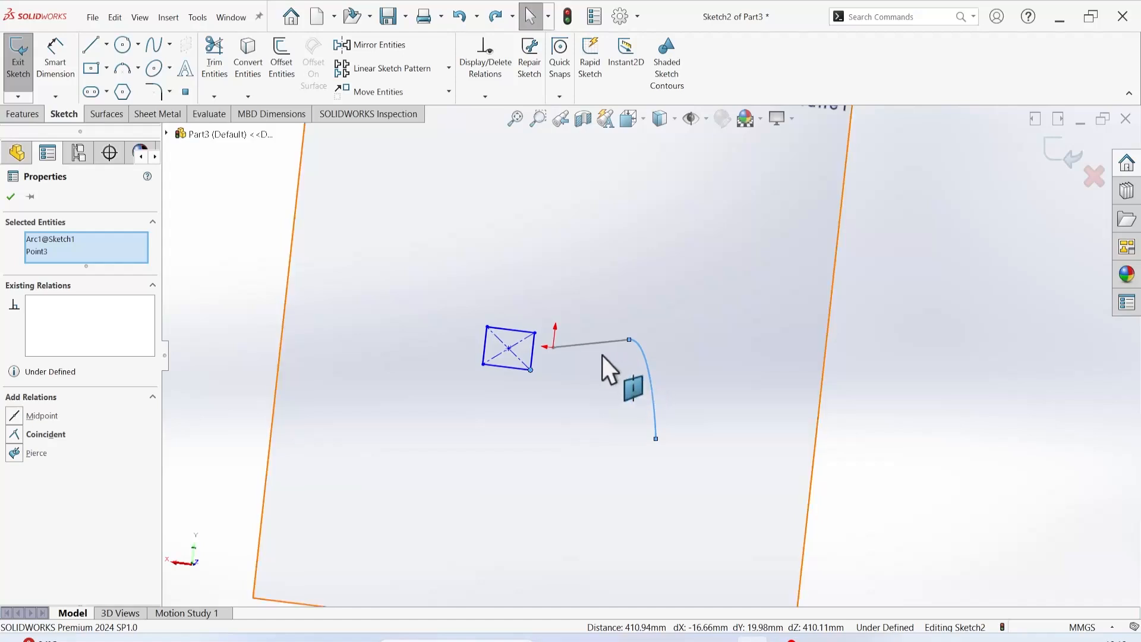
pyautogui.moveTo(573, 368)
pyautogui.mouseDown(button='middle')
pyautogui.moveTo(601, 378)
pyautogui.moveTo(597, 356)
pyautogui.moveTo(607, 387)
pyautogui.mouseUp(button='middle')
pyautogui.scroll(-6, 650, 348)
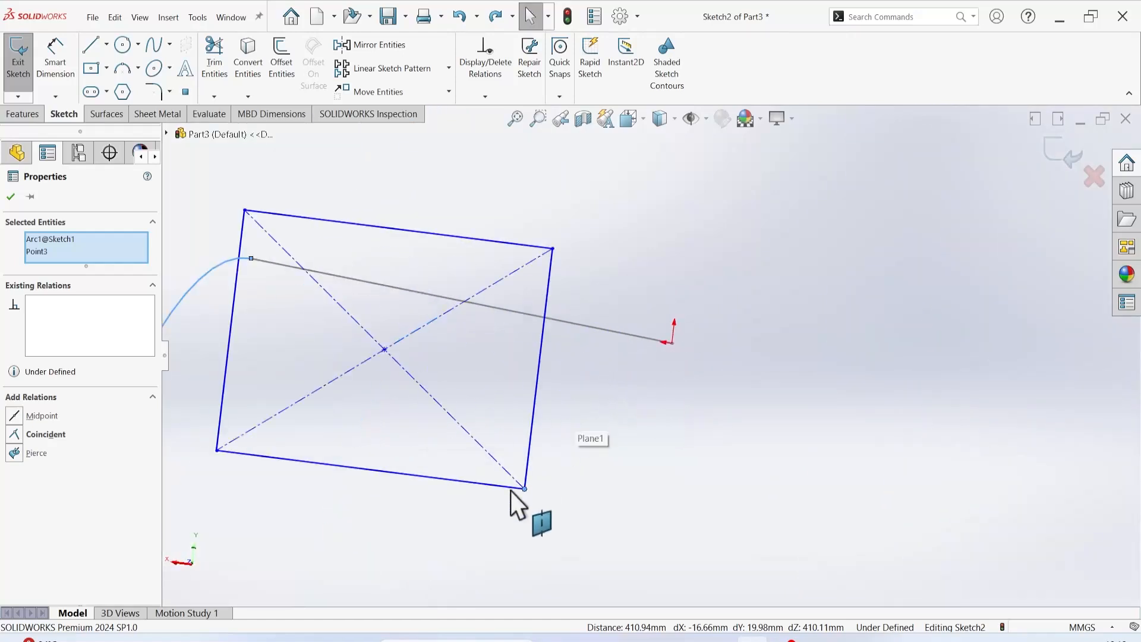
pyautogui.rightClick(84, 244)
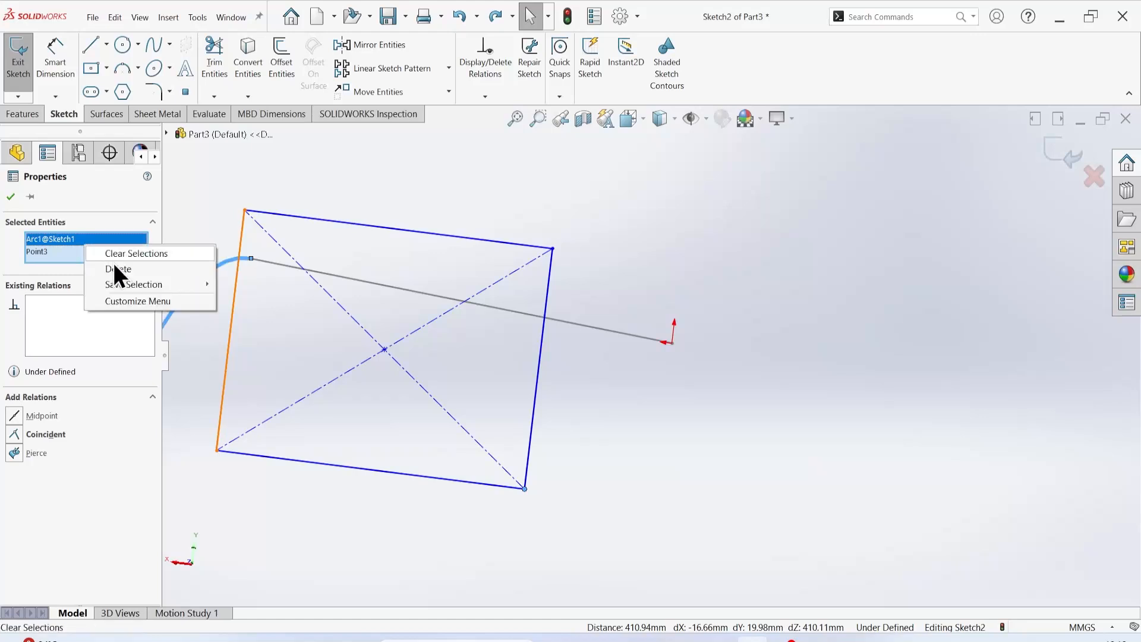
pyautogui.click(141, 254)
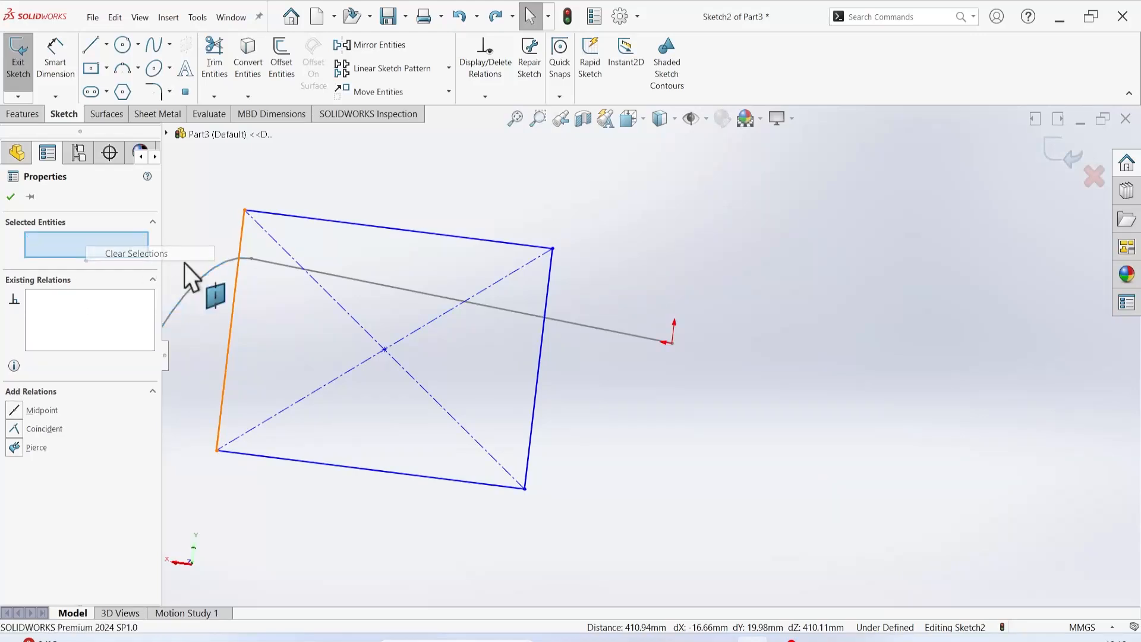
pyautogui.click(524, 489)
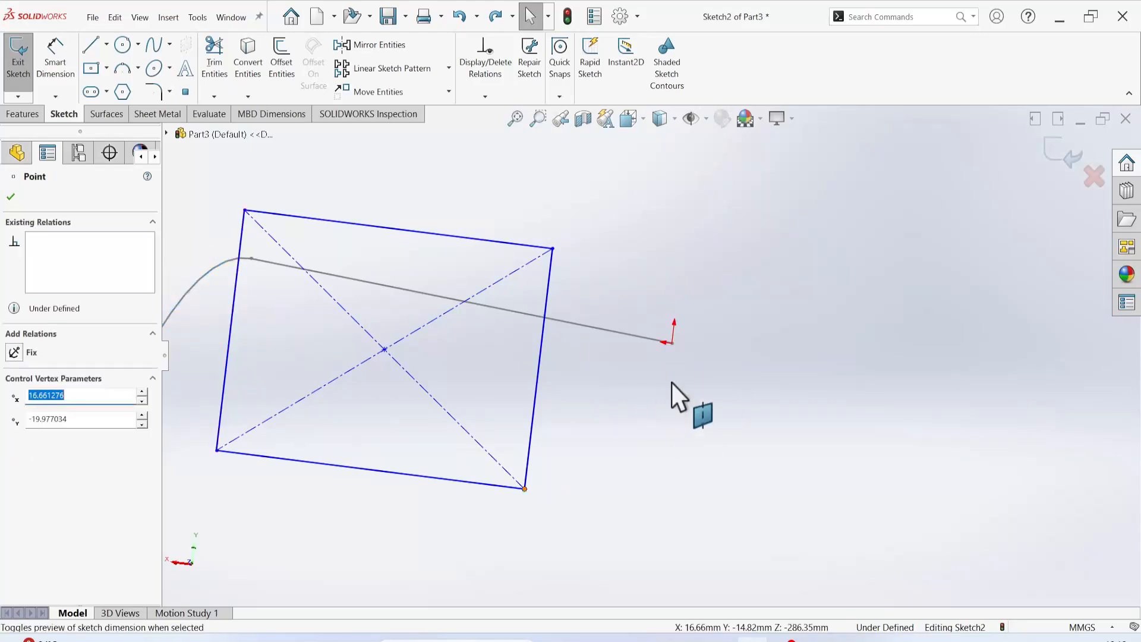
pyautogui.keyDown('ctrl'); pyautogui.click(673, 346); pyautogui.keyUp('ctrl')
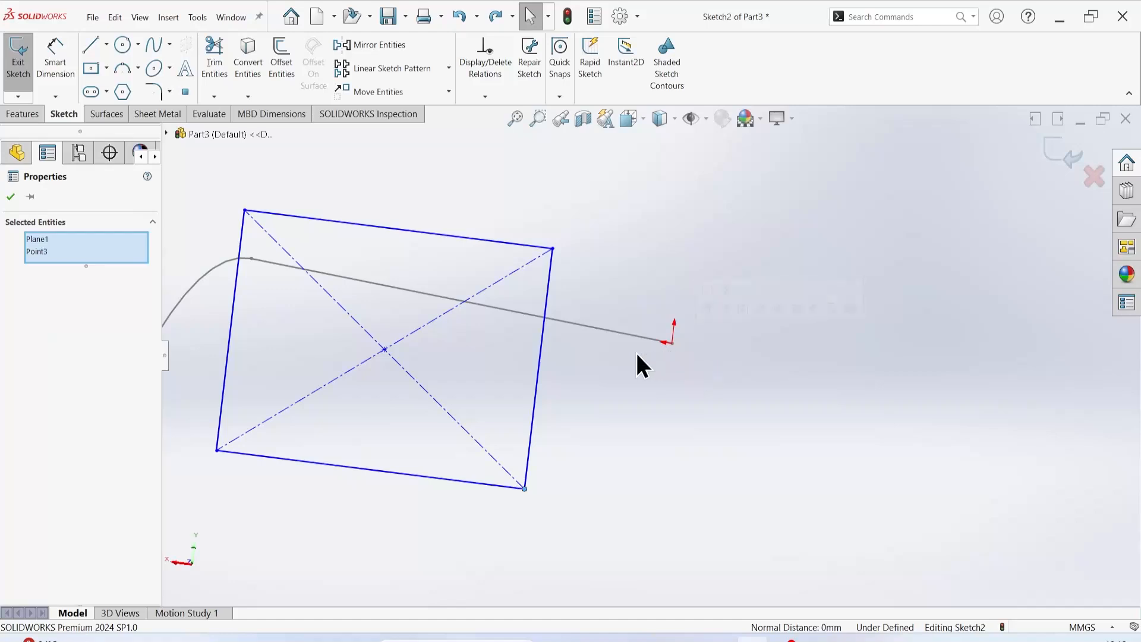
pyautogui.click(52, 240)
pyautogui.rightClick(54, 238)
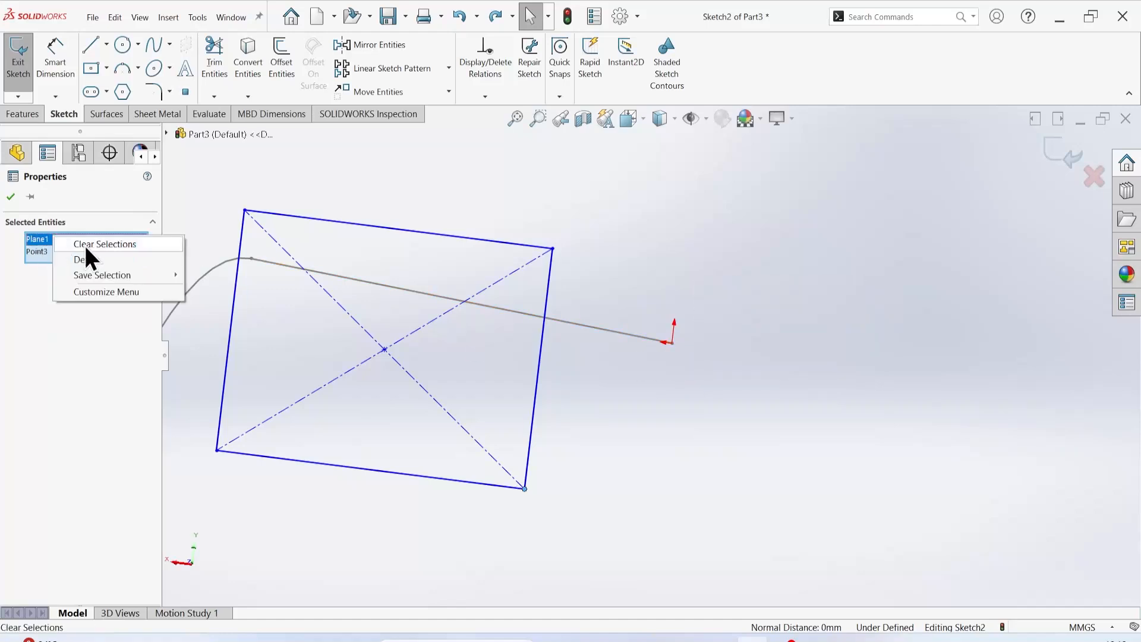
pyautogui.click(113, 273)
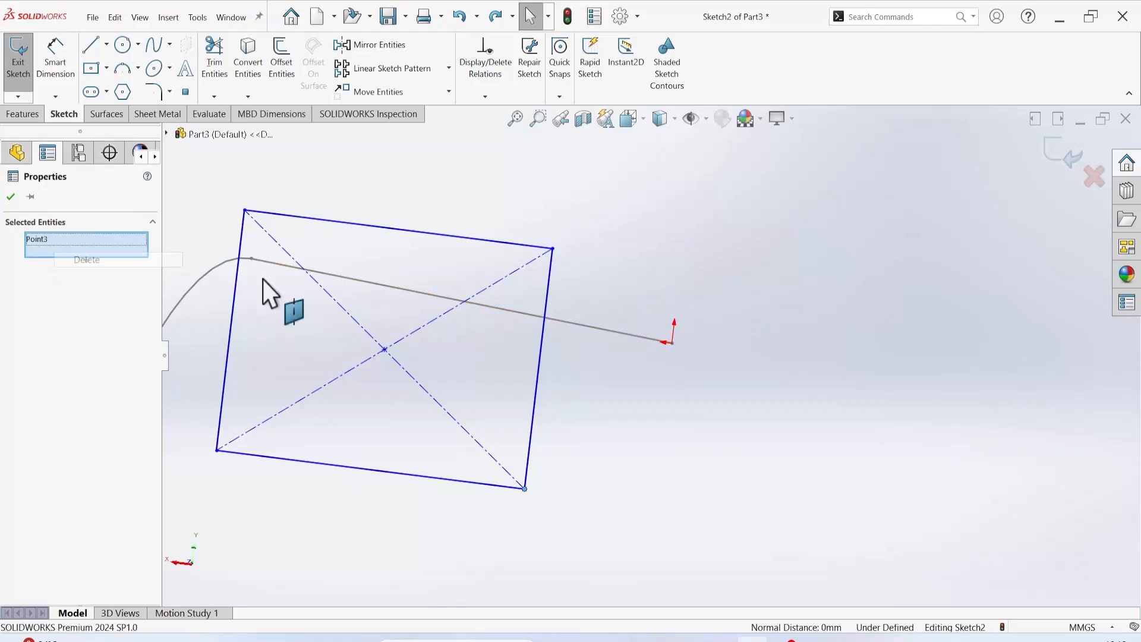
# Step: Make the rectangle's lower corner nearest the path coincident with the free endpoint of the path's straight line
pyautogui.click(672, 343)
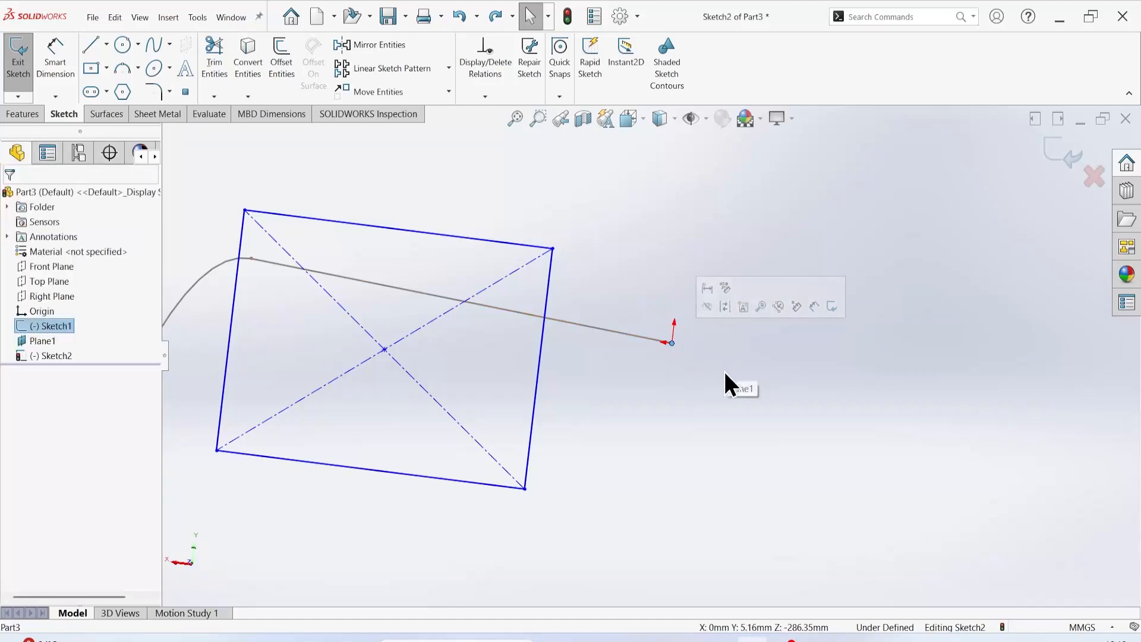
pyautogui.keyDown('ctrl'); pyautogui.click(524, 489); pyautogui.keyUp('ctrl')
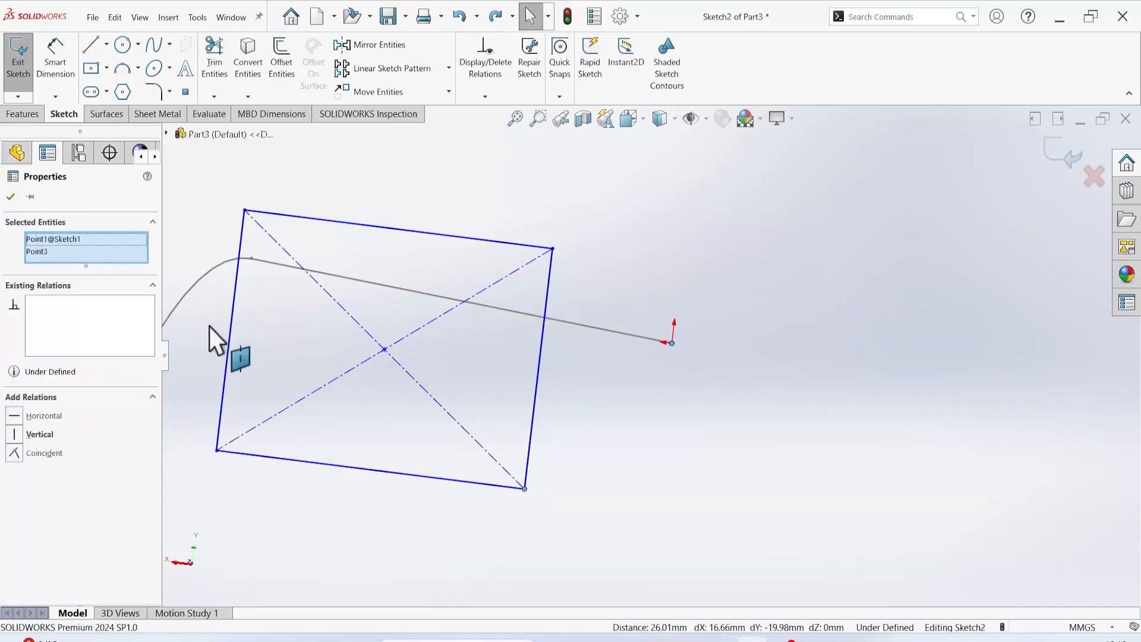
pyautogui.click(35, 453)
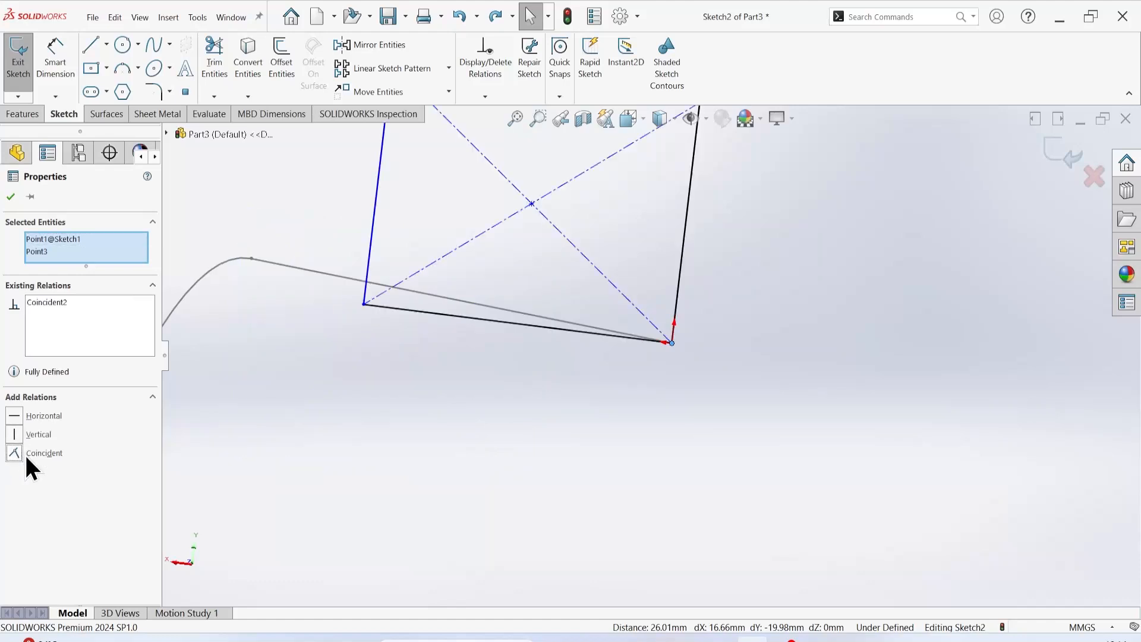
pyautogui.click(10, 197)
pyautogui.scroll(5, 561, 395)
pyautogui.moveTo(561, 395)
pyautogui.mouseDown(button='middle')
pyautogui.moveTo(502, 301)
pyautogui.moveTo(570, 336)
pyautogui.moveTo(583, 349)
pyautogui.moveTo(440, 347)
pyautogui.moveTo(480, 339)
pyautogui.mouseUp(button='middle')
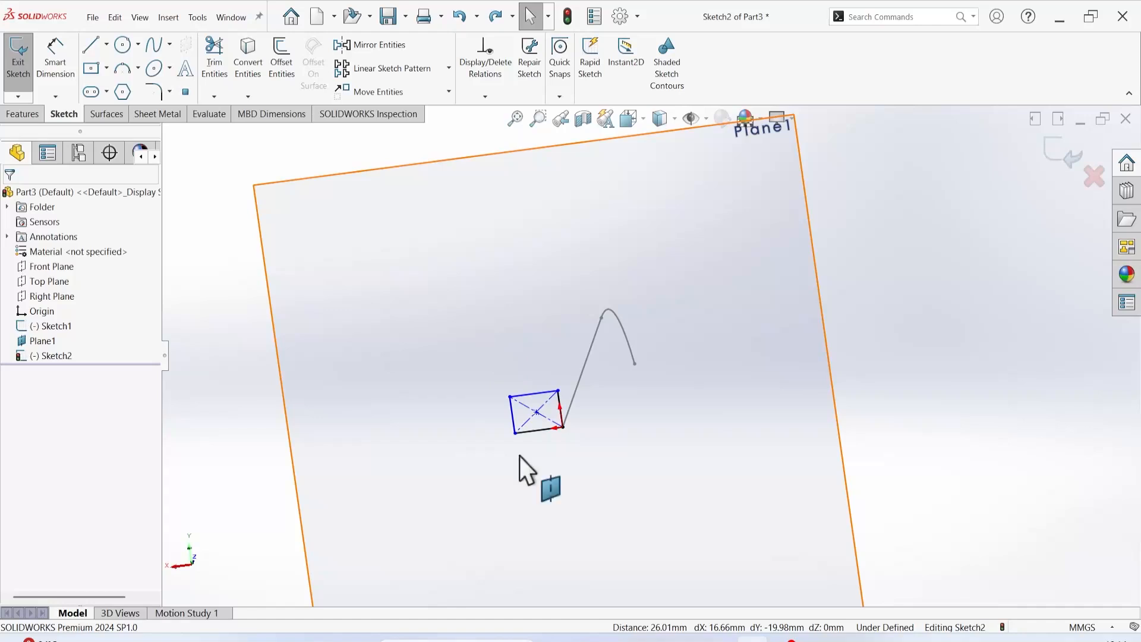
pyautogui.moveTo(609, 453); pyautogui.dragTo(637, 444, button='middle')
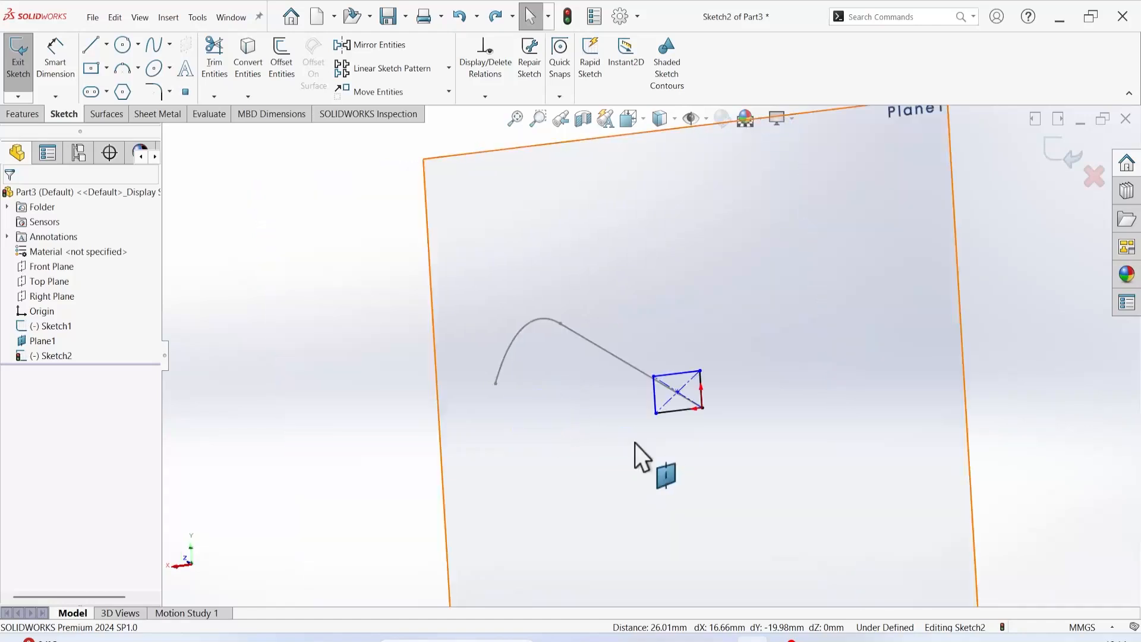
pyautogui.moveTo(735, 464); pyautogui.dragTo(758, 451, button='middle')
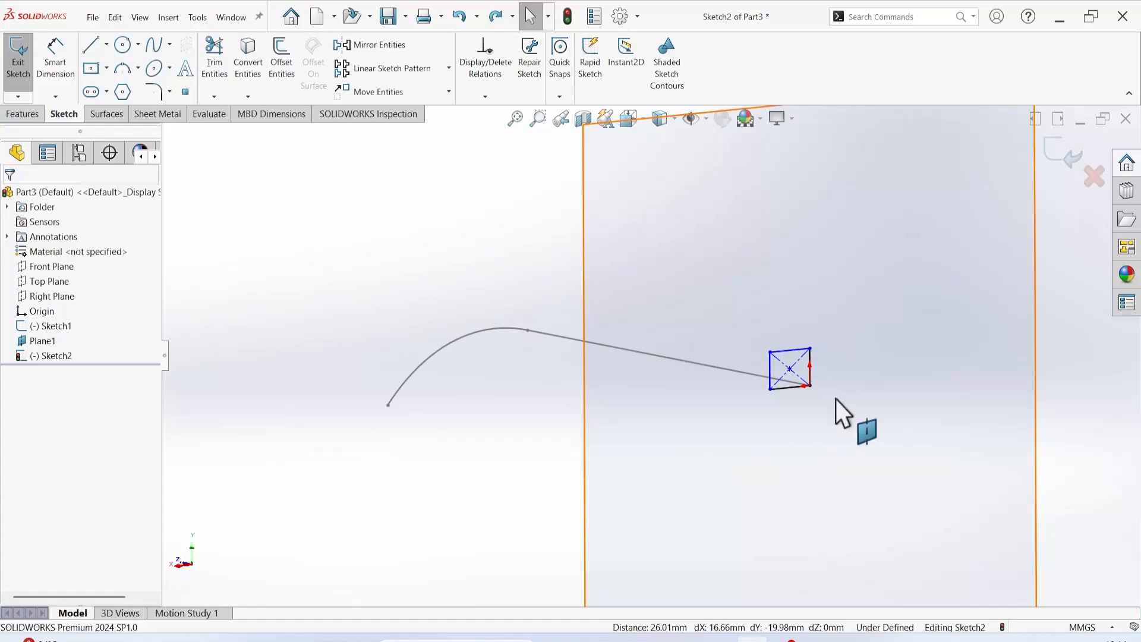
# Step: Delete the coincident relation on the rectangle's lower corner and move that corner off the path's free endpoint
pyautogui.moveTo(836, 408)
pyautogui.mouseDown(button='middle')
pyautogui.moveTo(810, 377)
pyautogui.moveTo(836, 413)
pyautogui.moveTo(785, 431)
pyautogui.moveTo(818, 410)
pyautogui.mouseUp(button='middle')
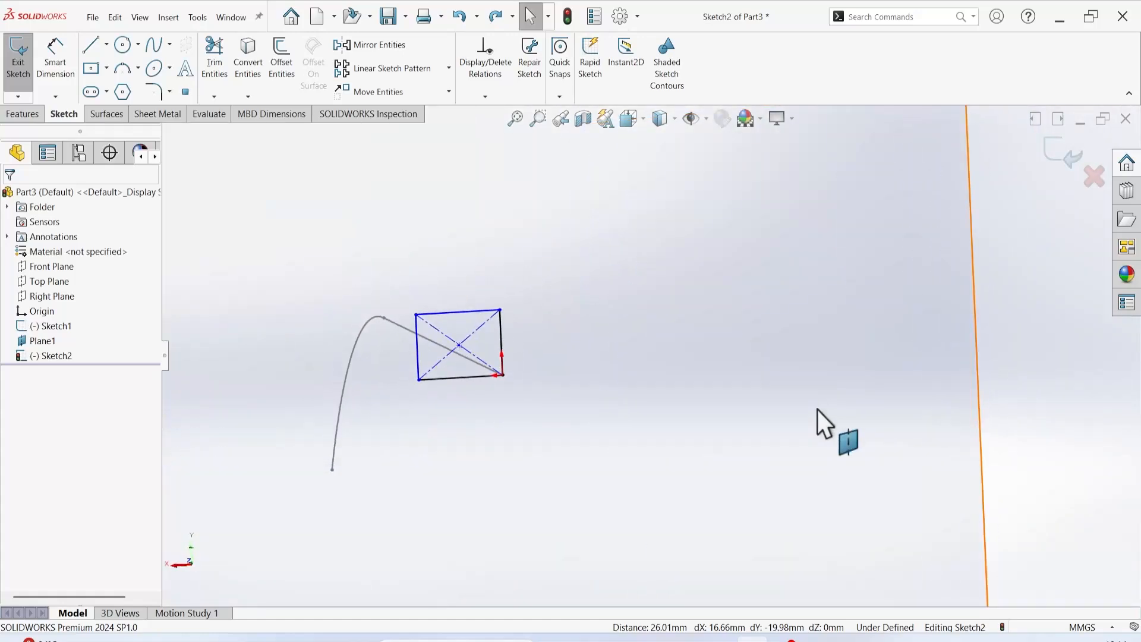
pyautogui.rightClick(505, 377)
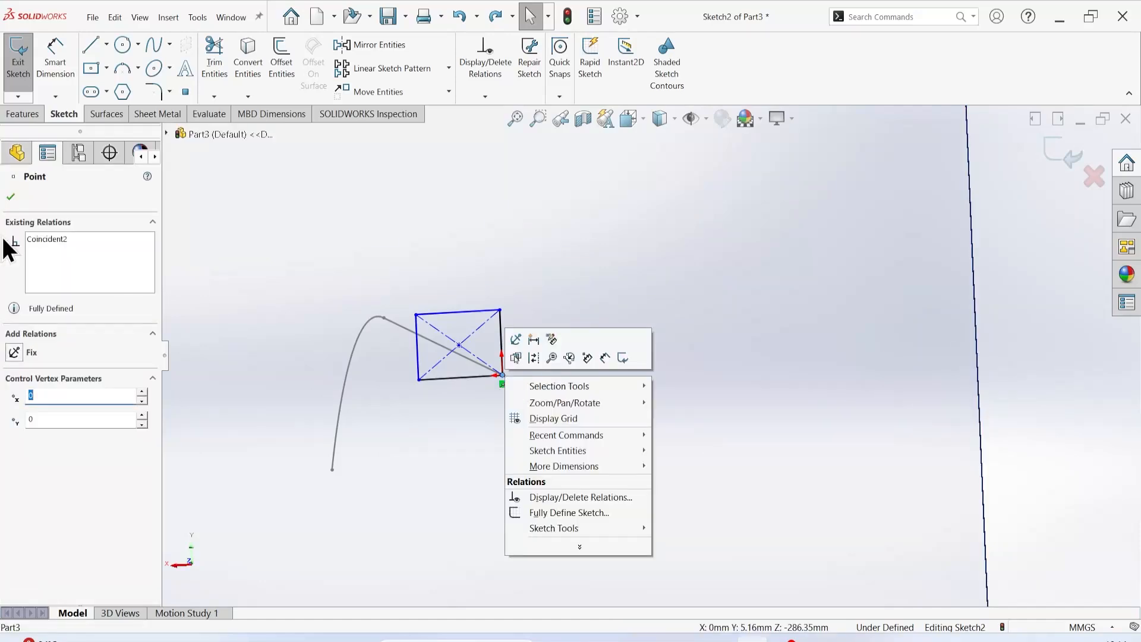
pyautogui.click(44, 238)
pyautogui.rightClick(44, 238)
pyautogui.click(92, 262)
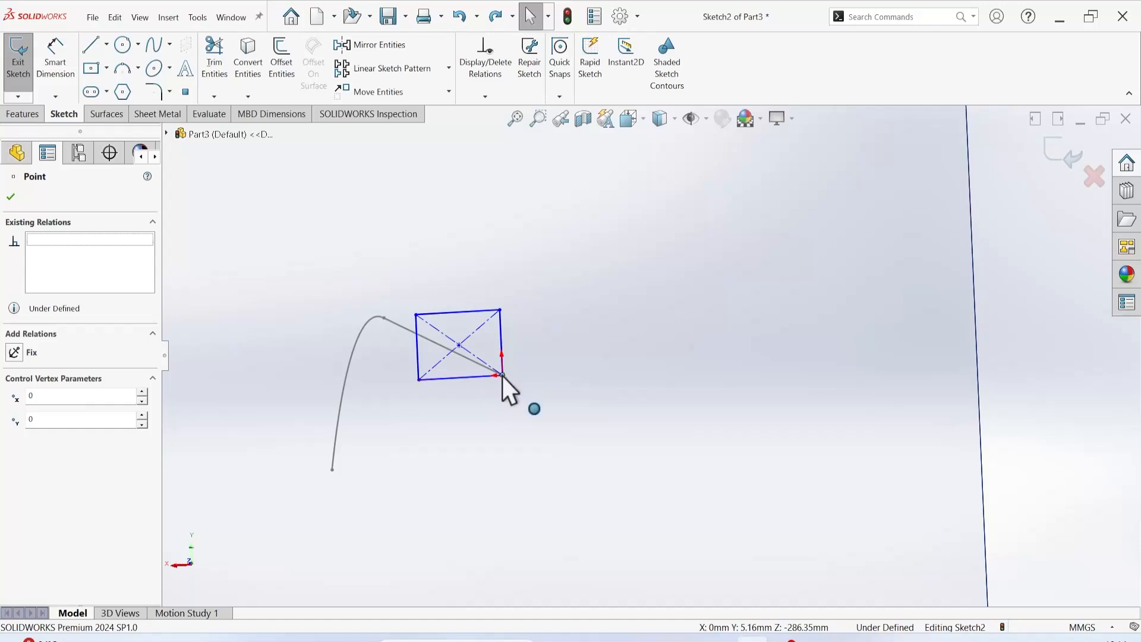
pyautogui.moveTo(503, 376); pyautogui.dragTo(491, 388)
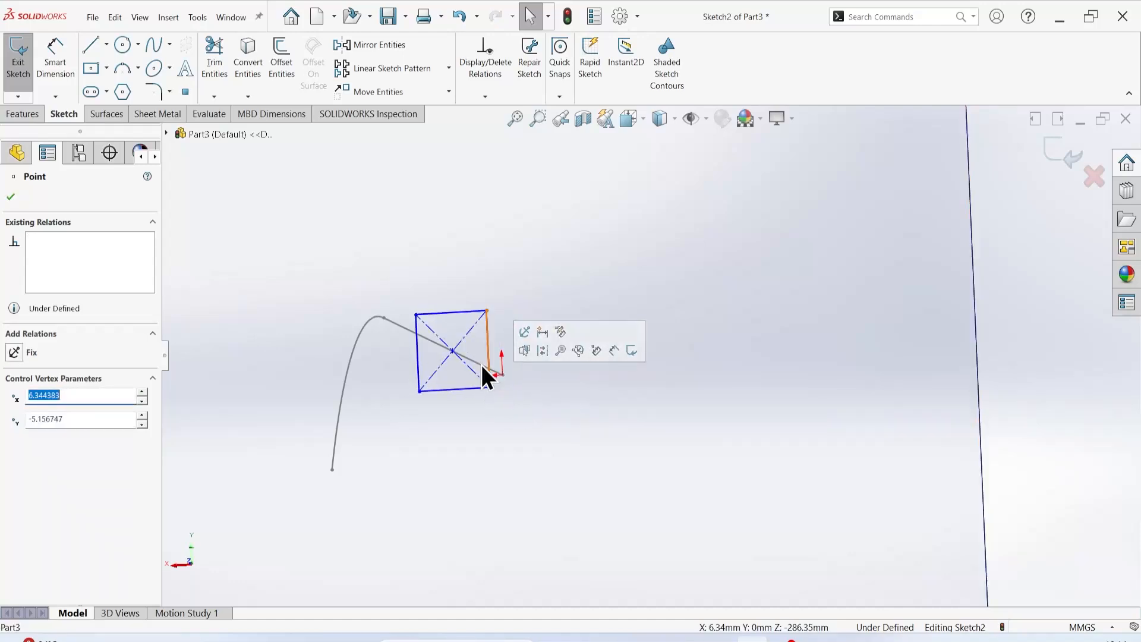
pyautogui.moveTo(555, 423); pyautogui.dragTo(535, 434, button='middle')
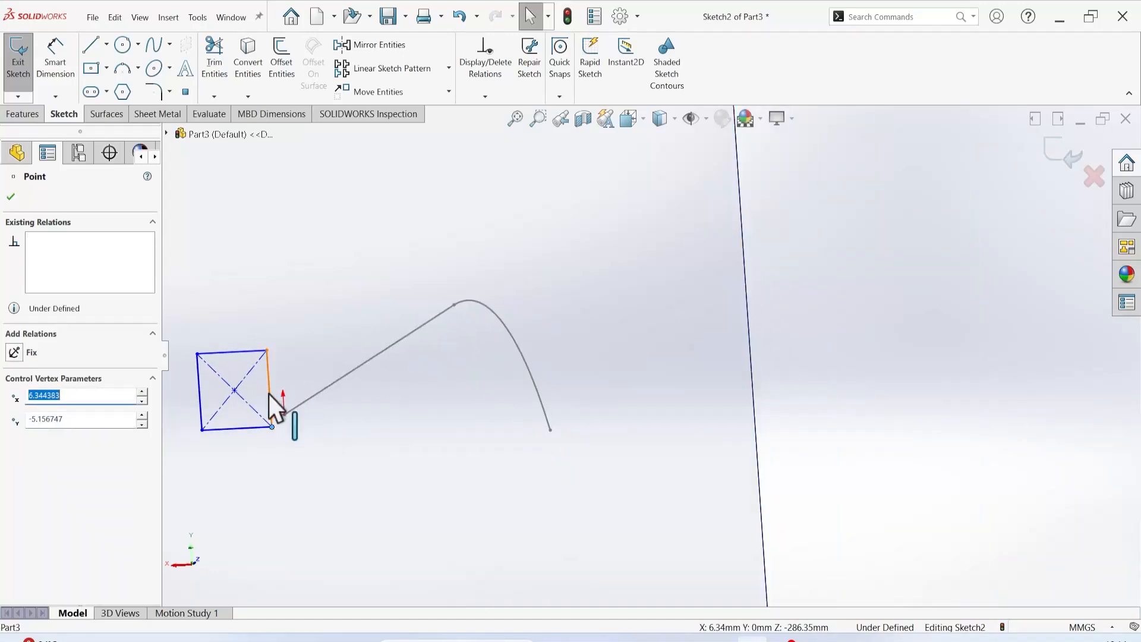
pyautogui.click(11, 196)
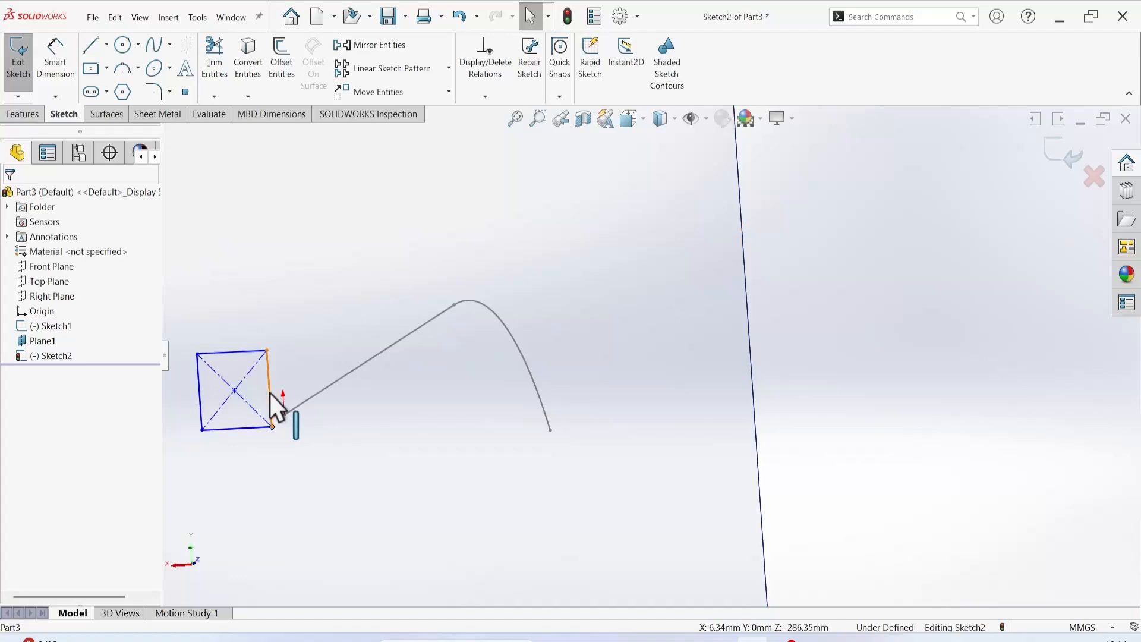
pyautogui.click(270, 395)
pyautogui.keyDown('ctrl'); pyautogui.click(284, 415); pyautogui.keyUp('ctrl')
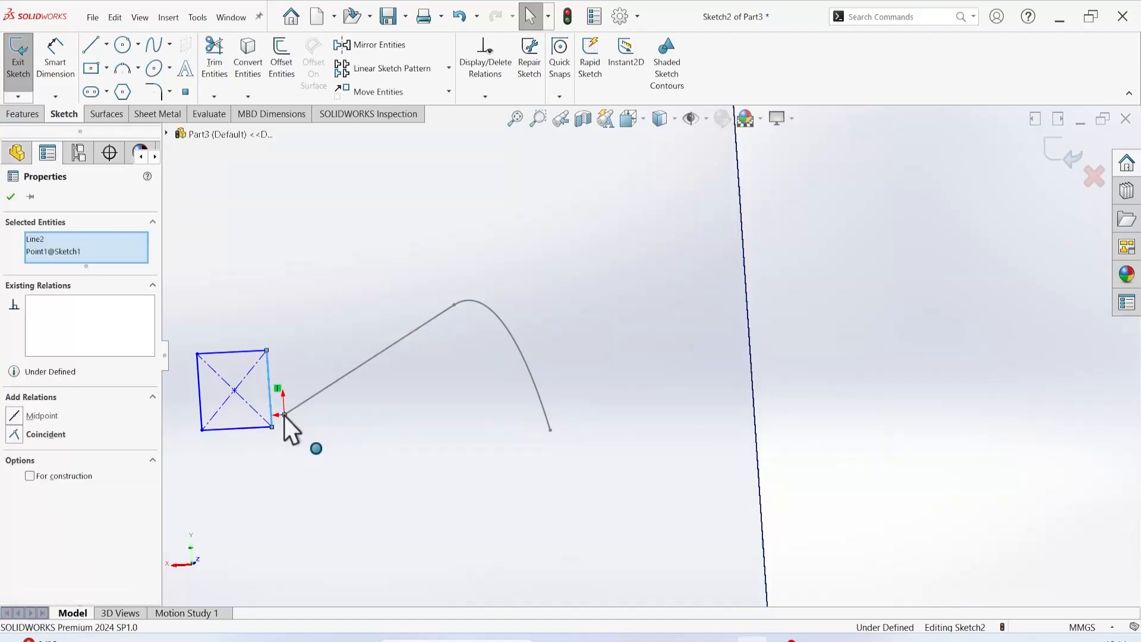
pyautogui.press('Escape')
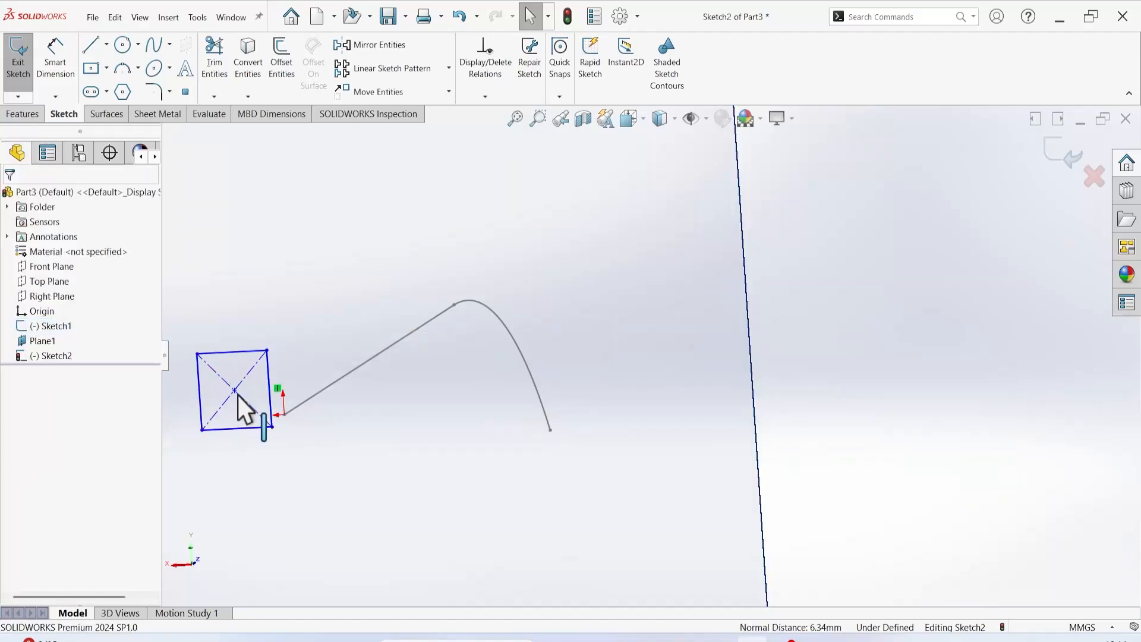
pyautogui.moveTo(268, 394); pyautogui.dragTo(339, 382, button='middle')
pyautogui.scroll(-5, 484, 386)
pyautogui.scroll(-2, 483, 387)
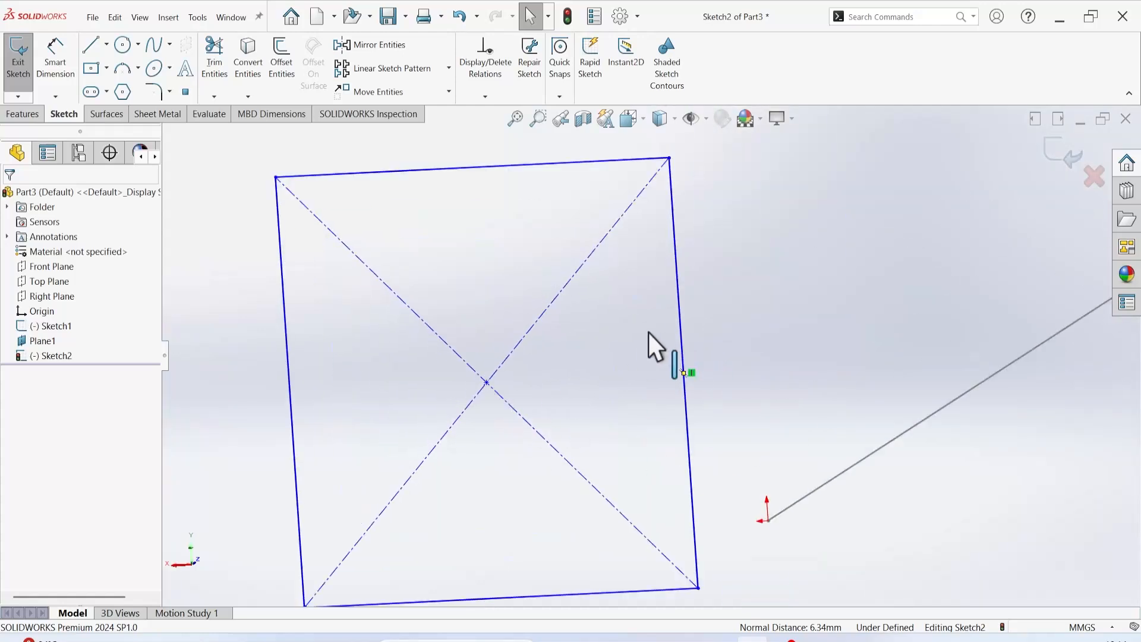
pyautogui.click(683, 377)
pyautogui.keyDown('ctrl'); pyautogui.click(684, 373); pyautogui.keyUp('ctrl')
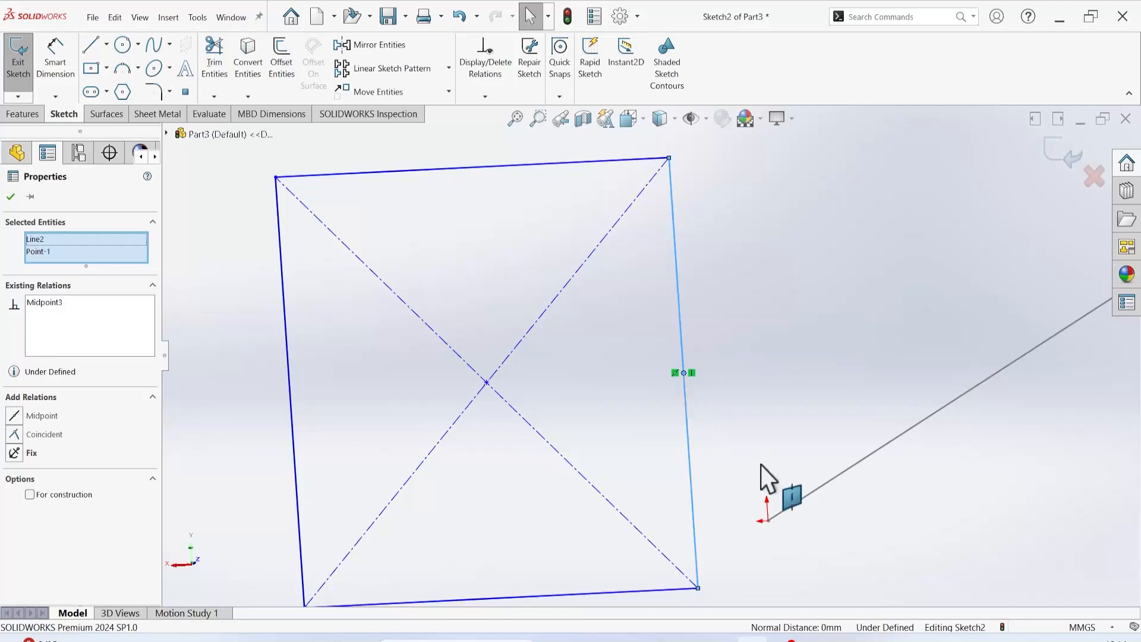
pyautogui.keyDown('ctrl'); pyautogui.click(768, 521); pyautogui.keyUp('ctrl')
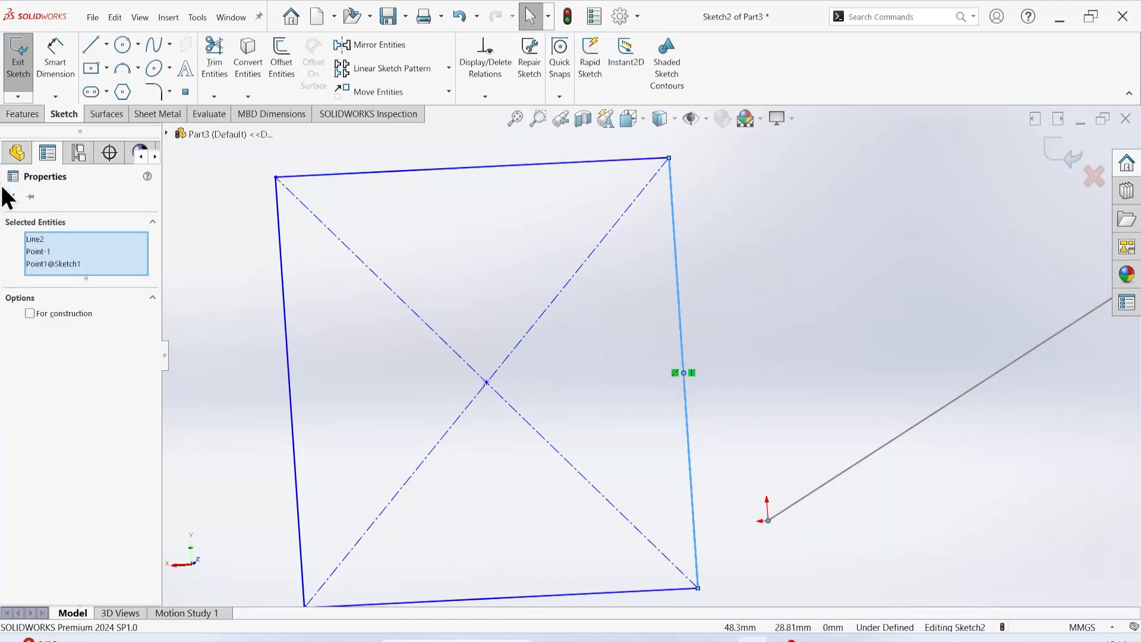
pyautogui.click(55, 243)
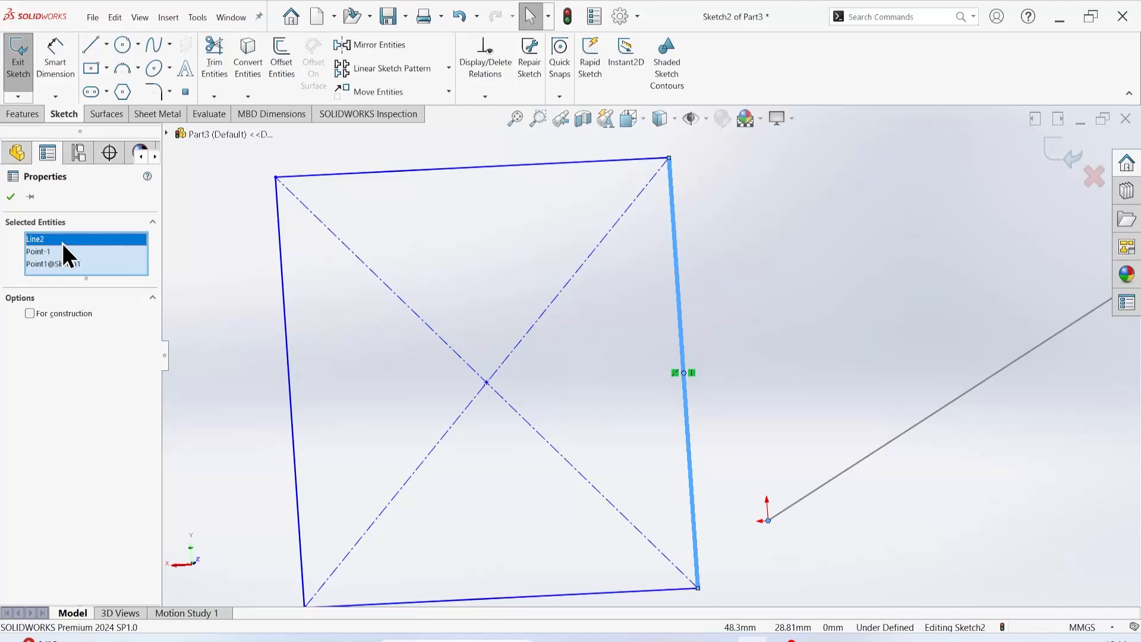
pyautogui.rightClick(62, 243)
pyautogui.click(107, 263)
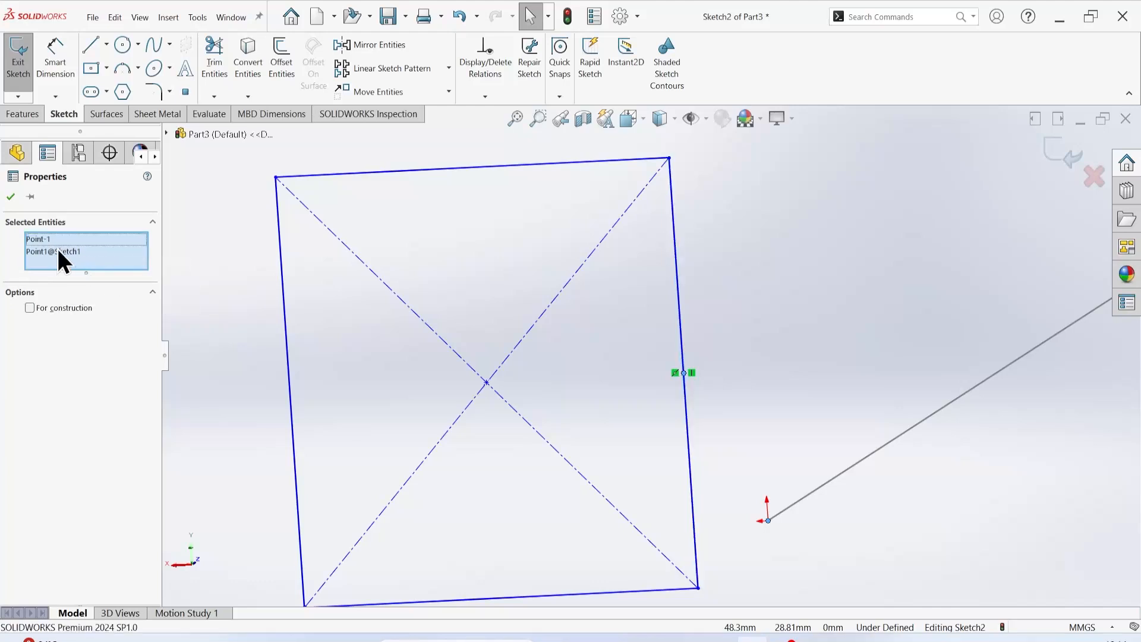
pyautogui.click(72, 252)
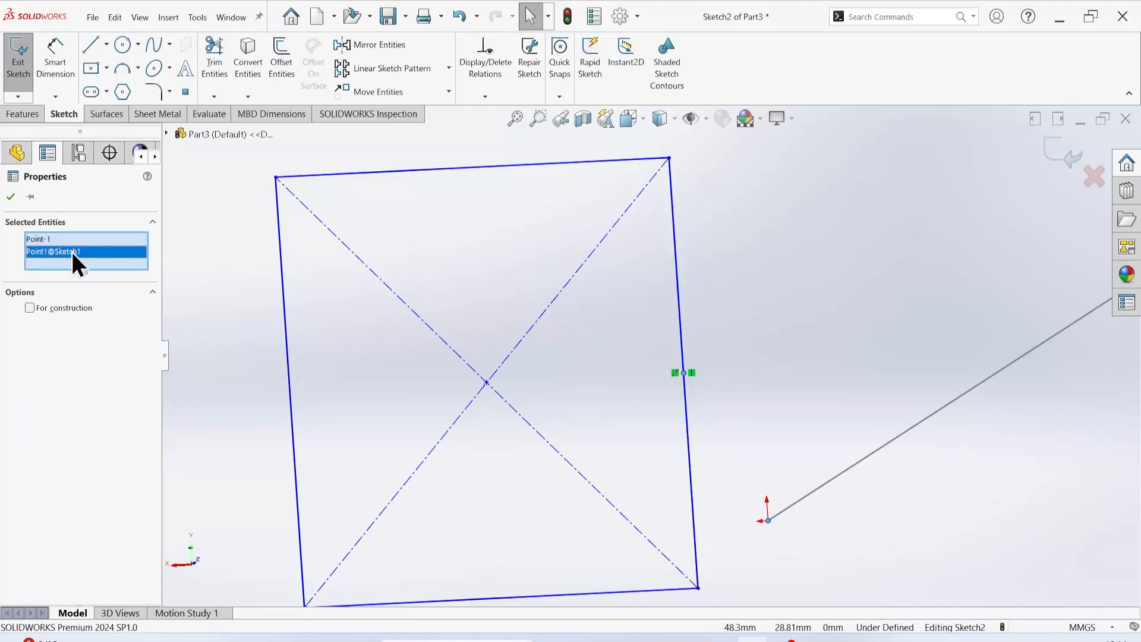
pyautogui.click(77, 240)
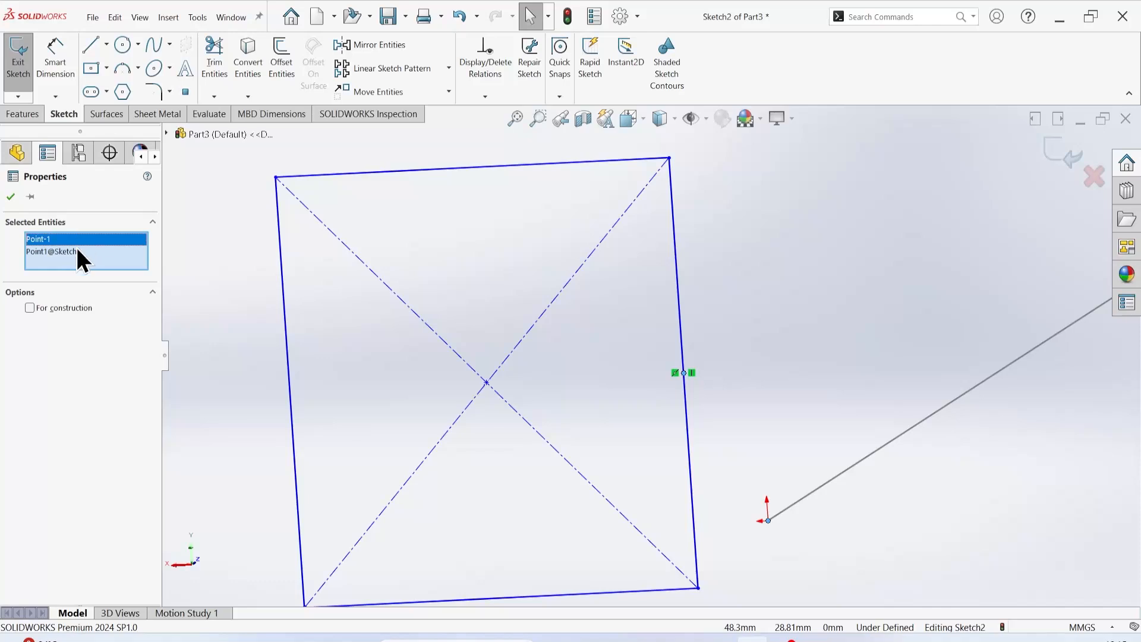
pyautogui.press('Escape')
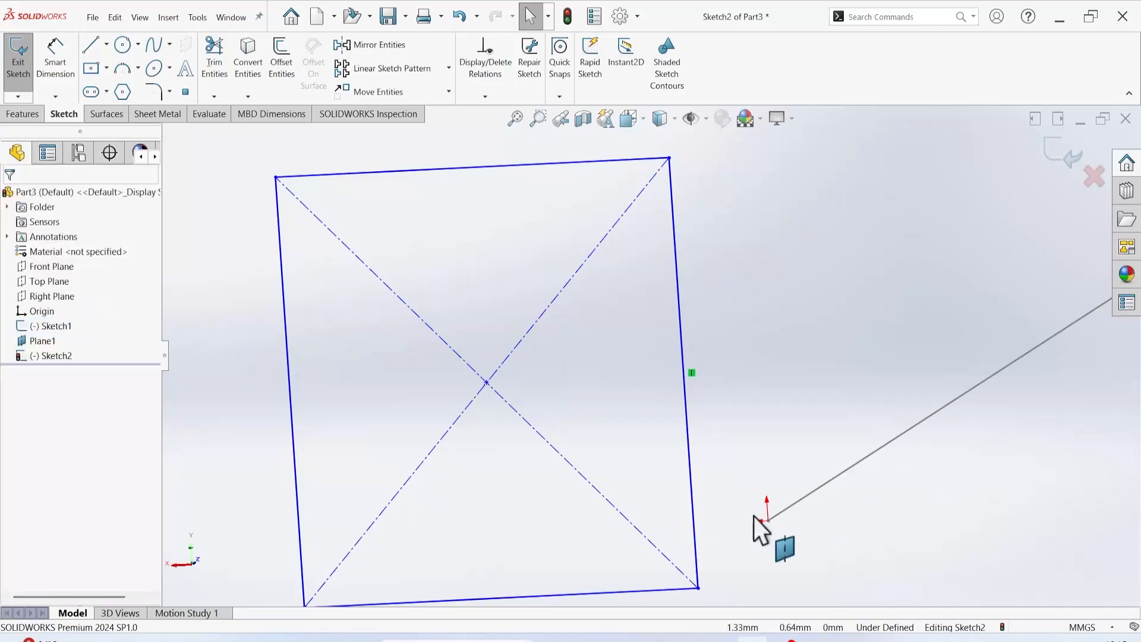
pyautogui.click(768, 522)
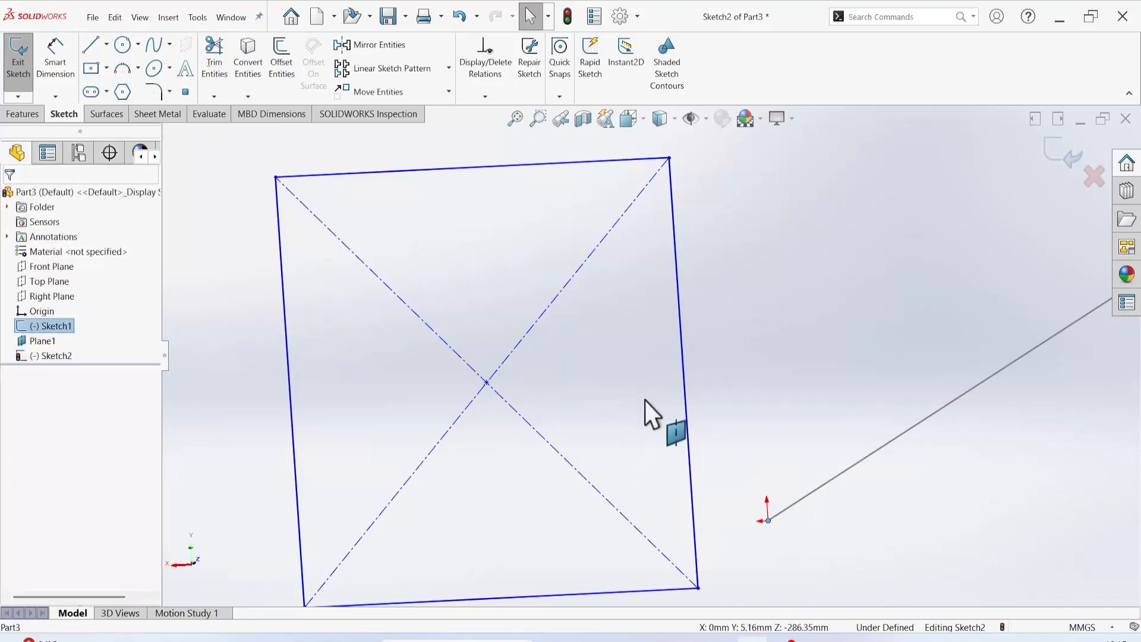
pyautogui.keyDown('ctrl'); pyautogui.click(684, 373); pyautogui.keyUp('ctrl')
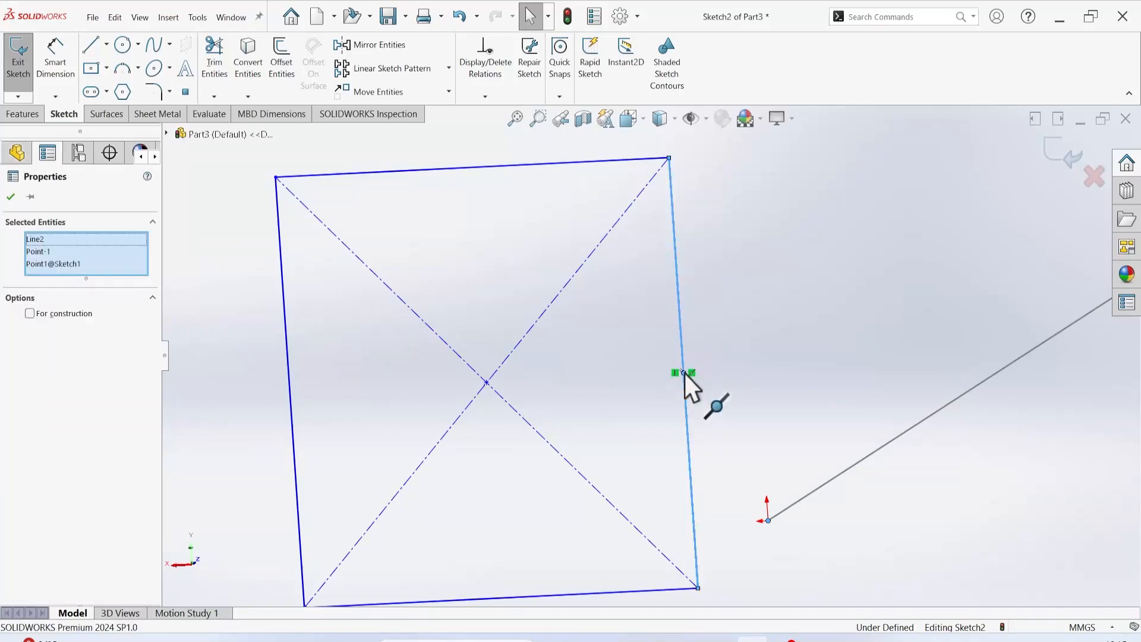
pyautogui.rightClick(68, 245)
pyautogui.click(119, 268)
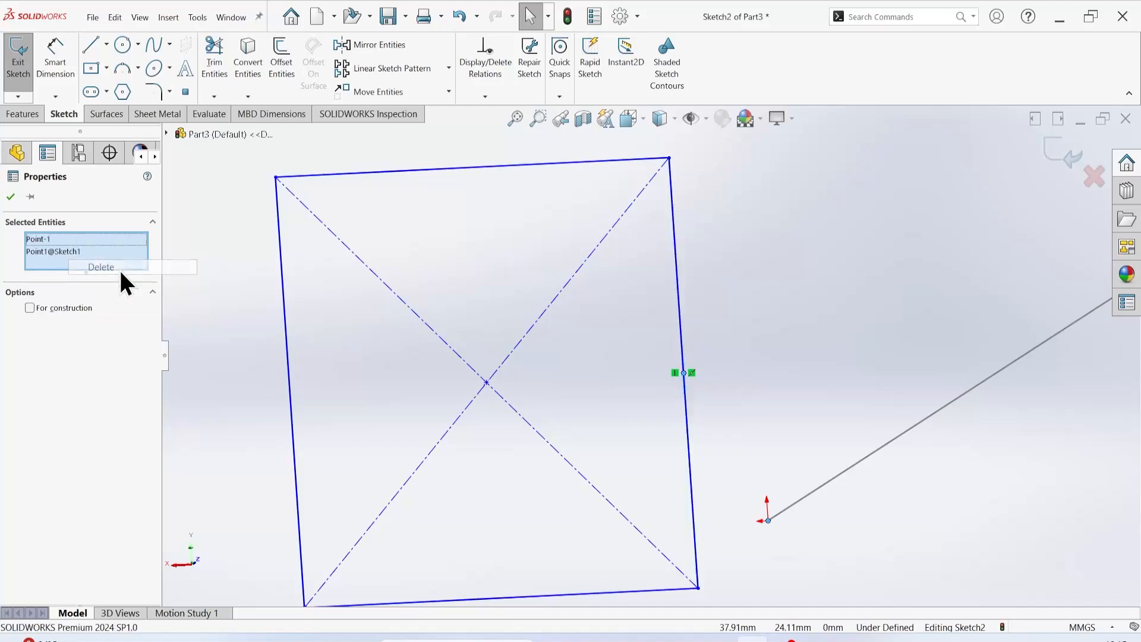
pyautogui.scroll(3, 707, 457)
pyautogui.moveTo(706, 456)
pyautogui.mouseDown(button='middle')
pyautogui.moveTo(762, 474)
pyautogui.moveTo(772, 451)
pyautogui.moveTo(725, 452)
pyautogui.mouseUp(button='middle')
pyautogui.click(723, 450)
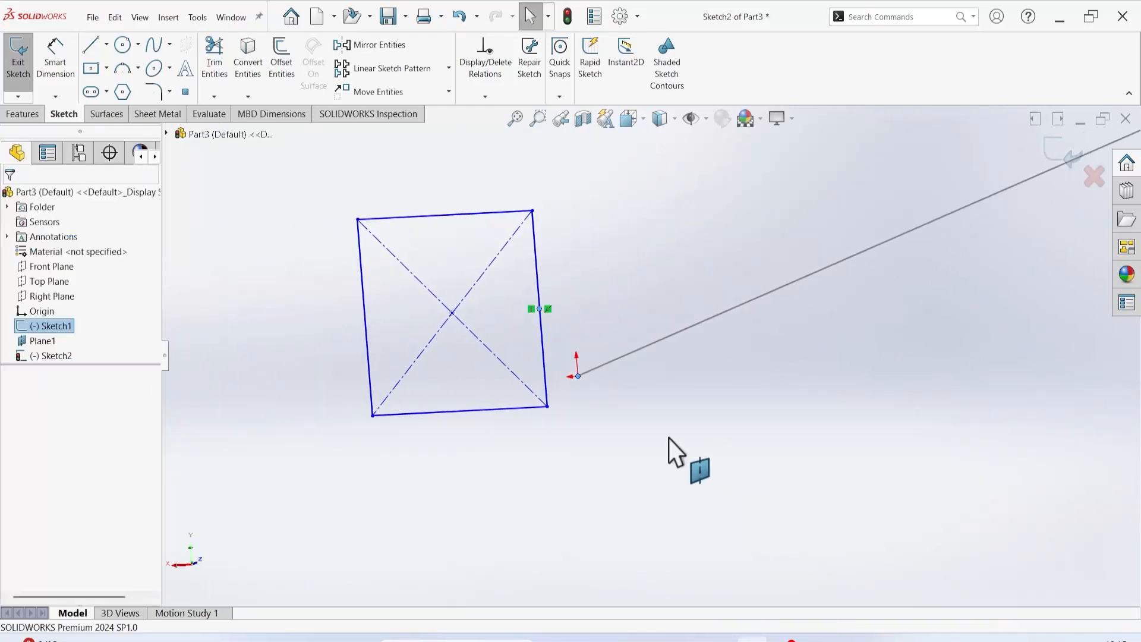
# Step: Add a horizontal relation between the midpoint of the rectangle side nearest the path and the path line's free endpoint
pyautogui.click(538, 308)
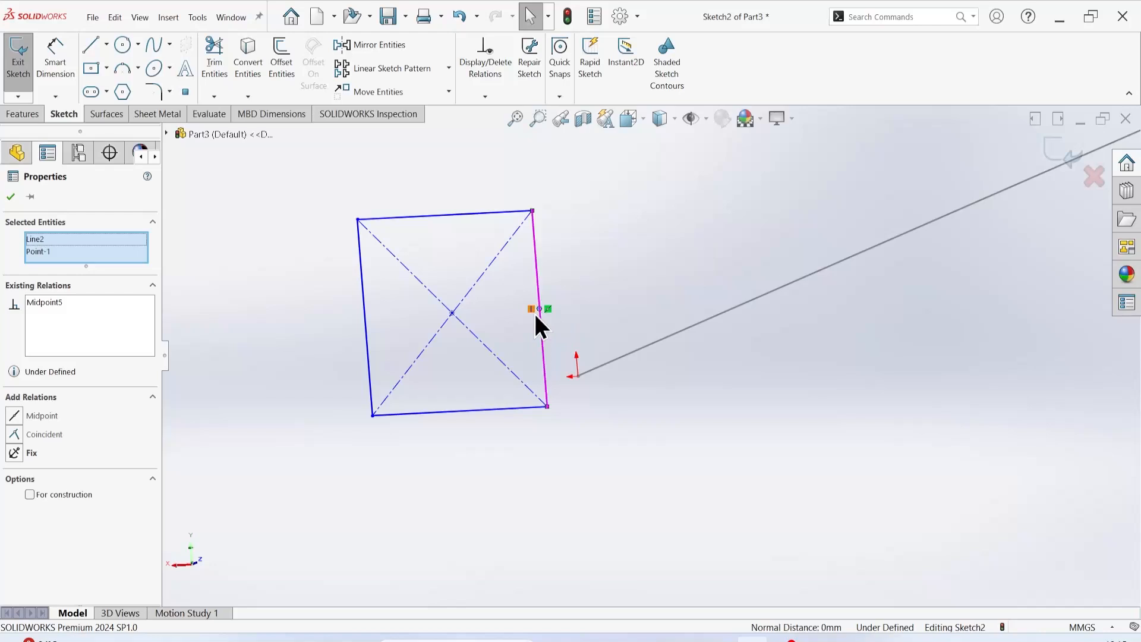
pyautogui.rightClick(44, 239)
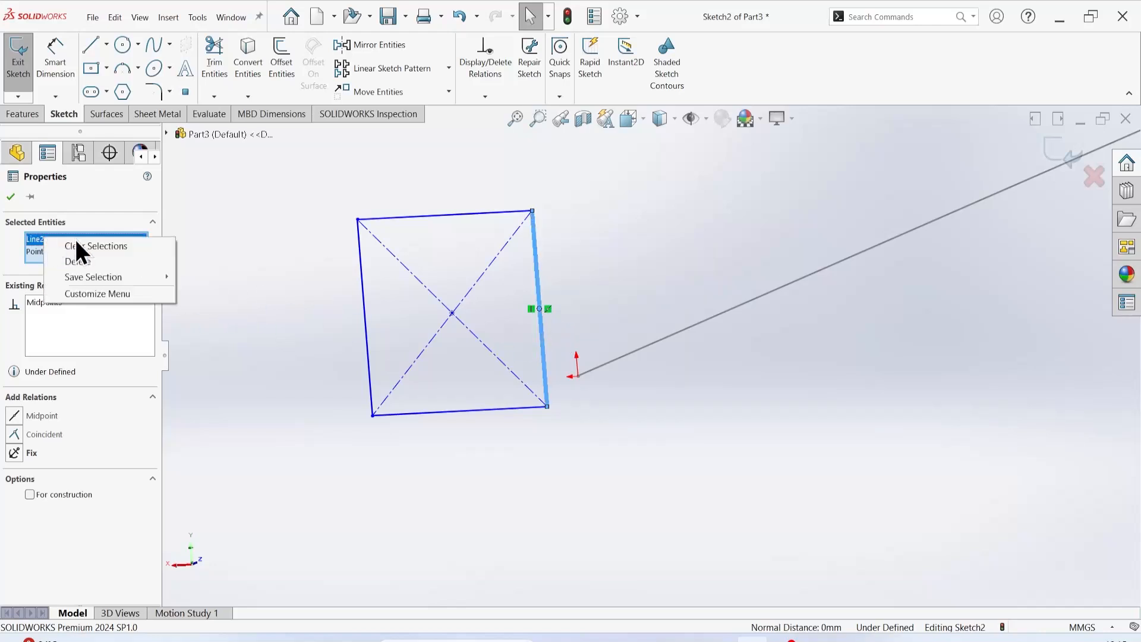
pyautogui.click(94, 257)
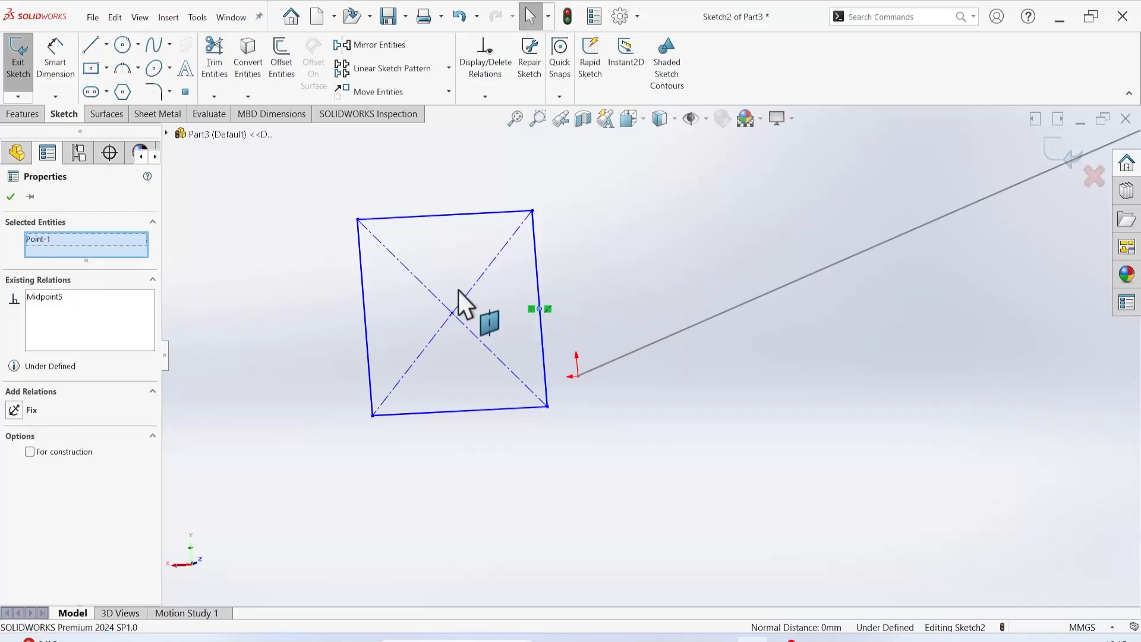
pyautogui.click(578, 377)
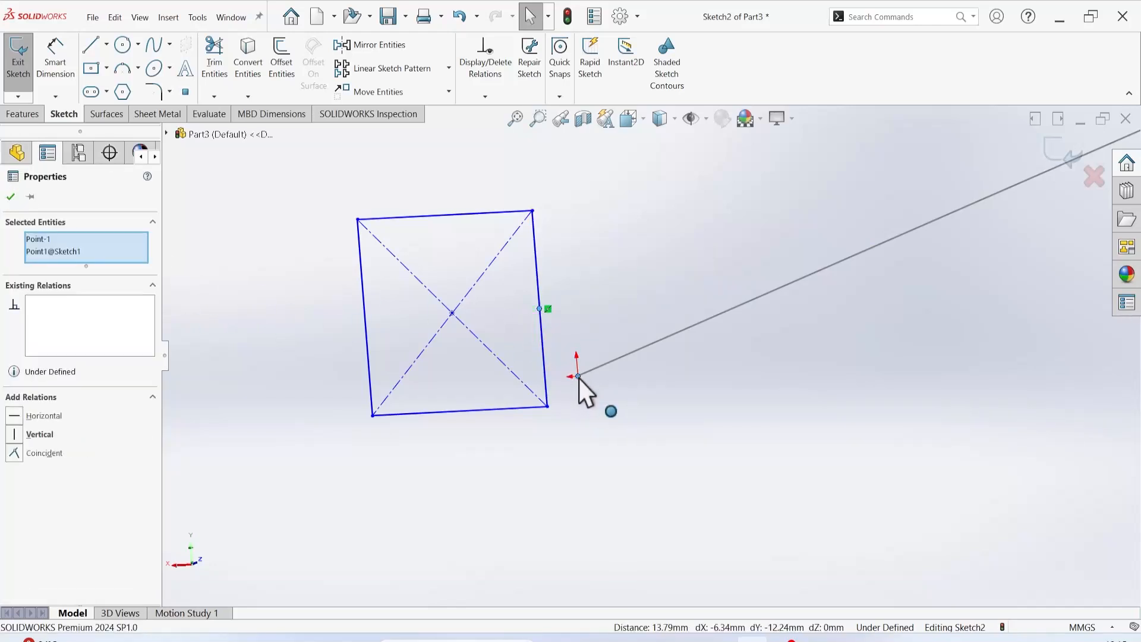
pyautogui.click(21, 416)
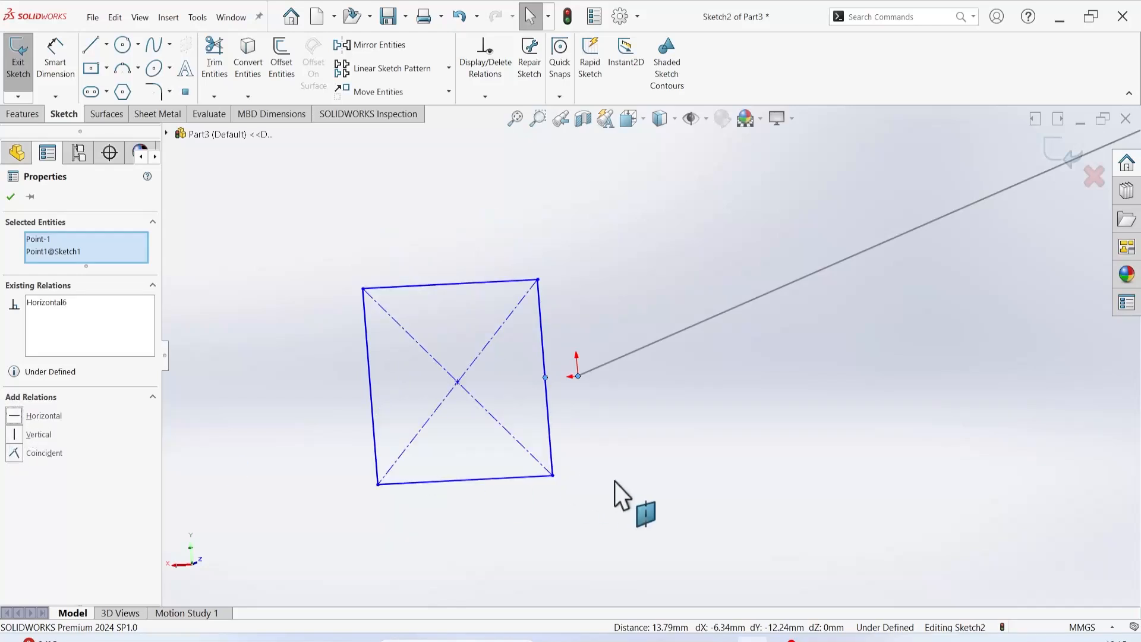
pyautogui.moveTo(614, 491)
pyautogui.mouseDown(button='middle')
pyautogui.moveTo(650, 466)
pyautogui.moveTo(602, 465)
pyautogui.mouseUp(button='middle')
pyautogui.scroll(-2, 385, 325)
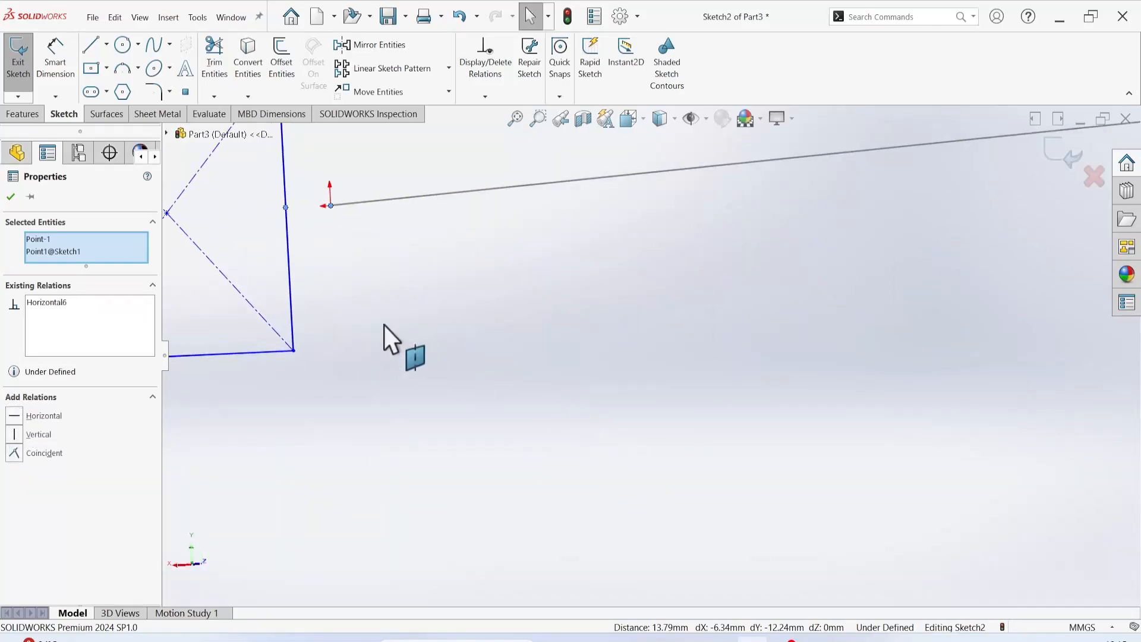
pyautogui.scroll(5, 378, 320)
pyautogui.click(11, 196)
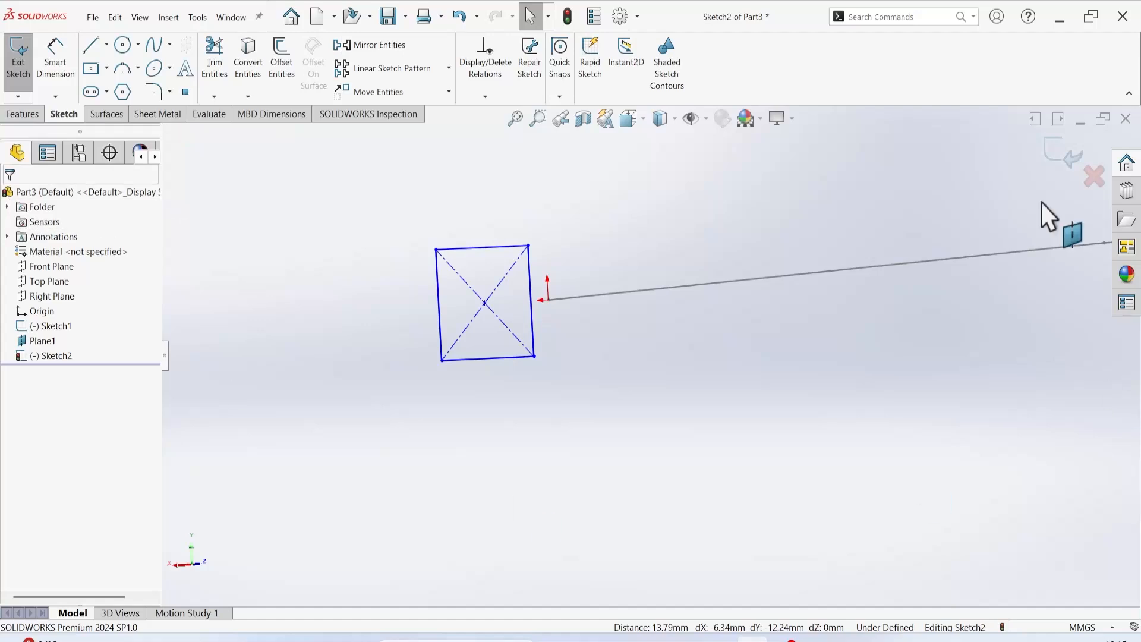
pyautogui.click(533, 303)
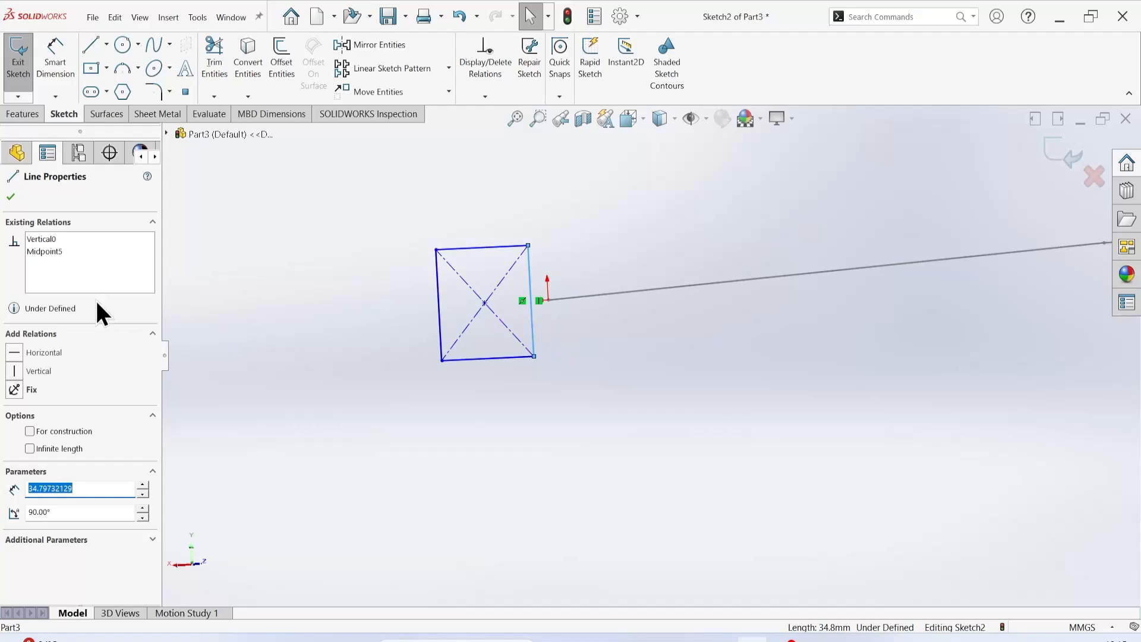
pyautogui.click(608, 357)
pyautogui.scroll(-5, 535, 309)
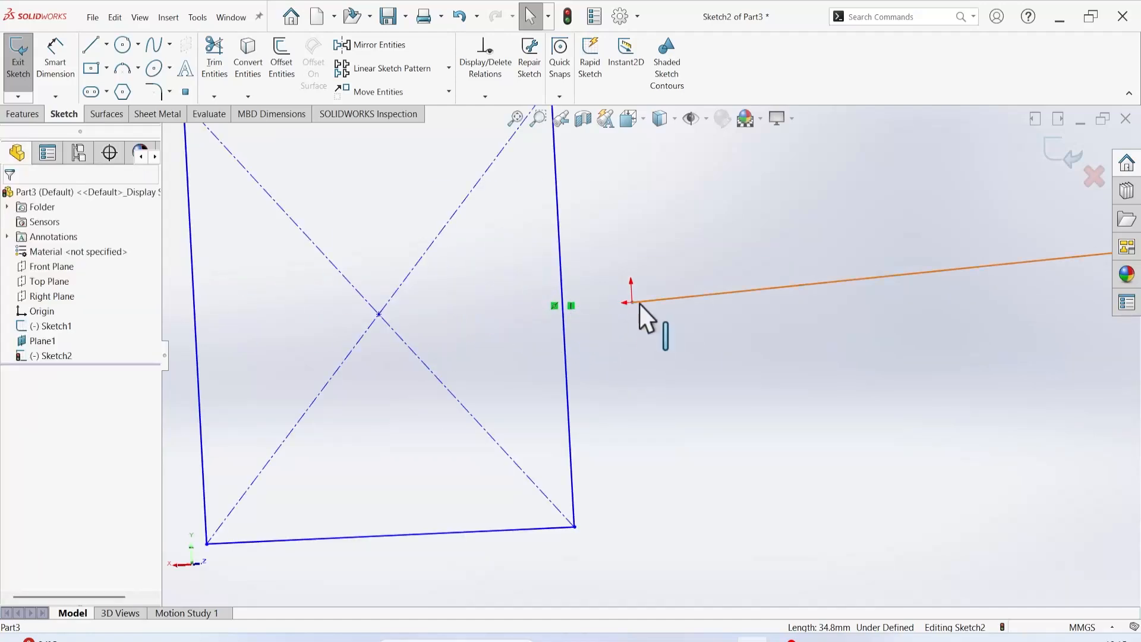
pyautogui.click(564, 314)
pyautogui.keyDown('ctrl'); pyautogui.click(563, 306); pyautogui.keyUp('ctrl')
pyautogui.rightClick(43, 238)
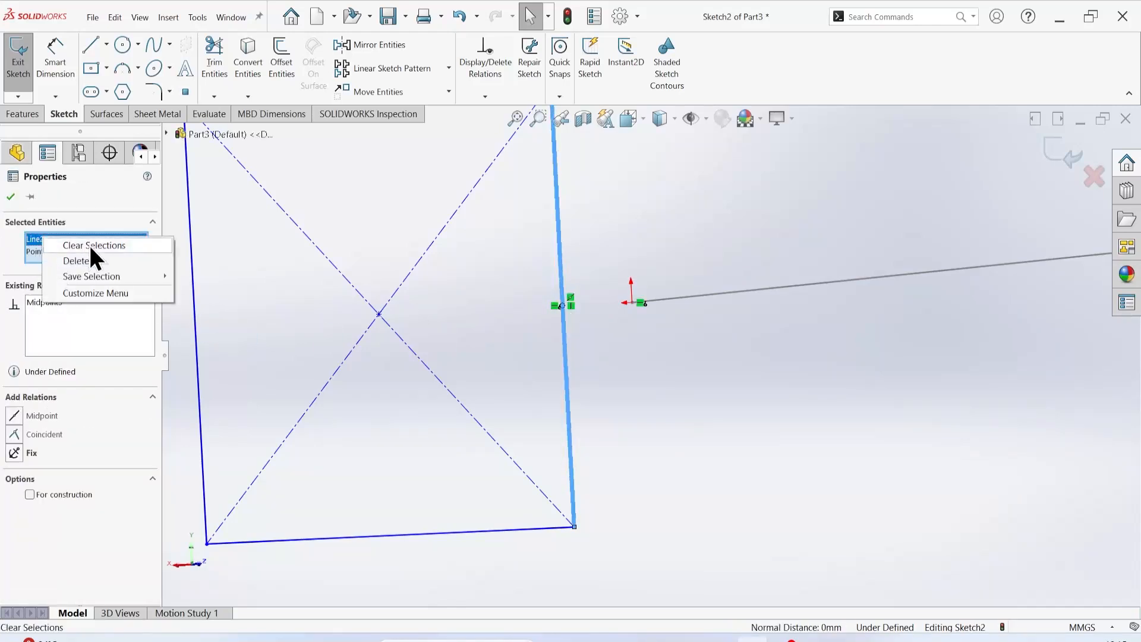
pyautogui.click(88, 244)
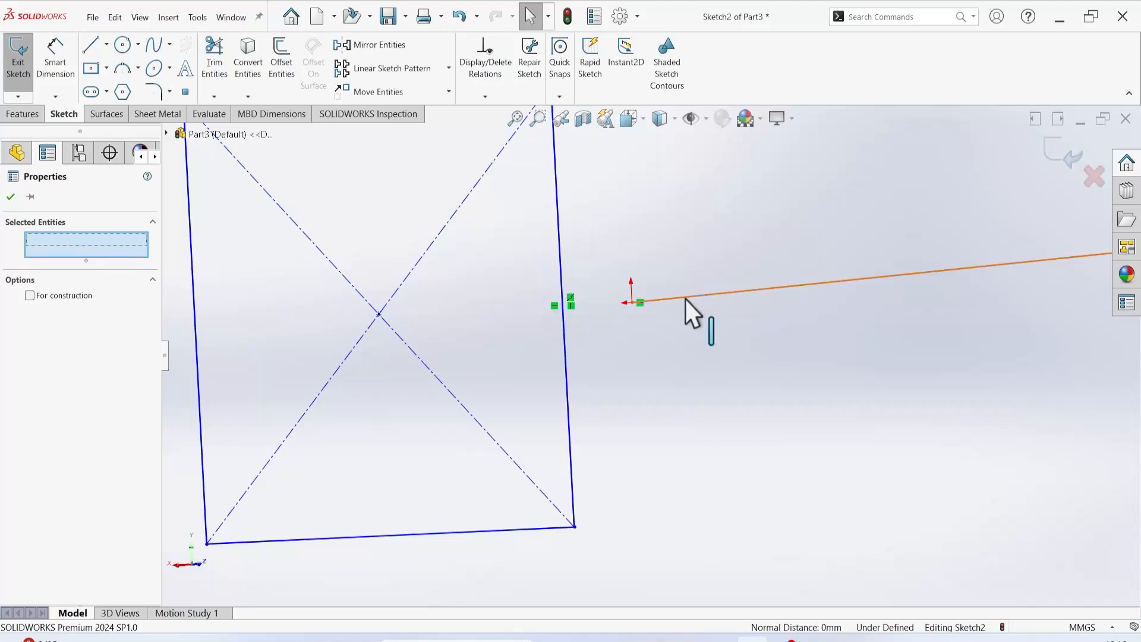
# Step: Isolate the midpoint of the rectangle side nearest the path in the selection and delete its existing midpoint relation
pyautogui.click(564, 310)
pyautogui.keyDown('ctrl'); pyautogui.click(562, 306); pyautogui.keyUp('ctrl')
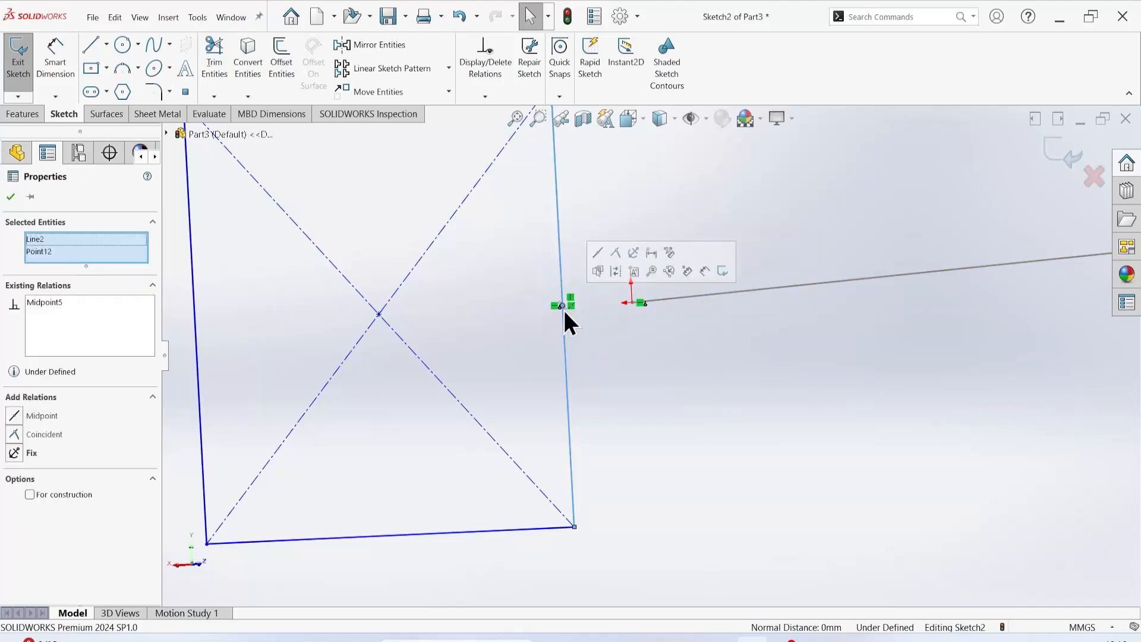
pyautogui.rightClick(51, 240)
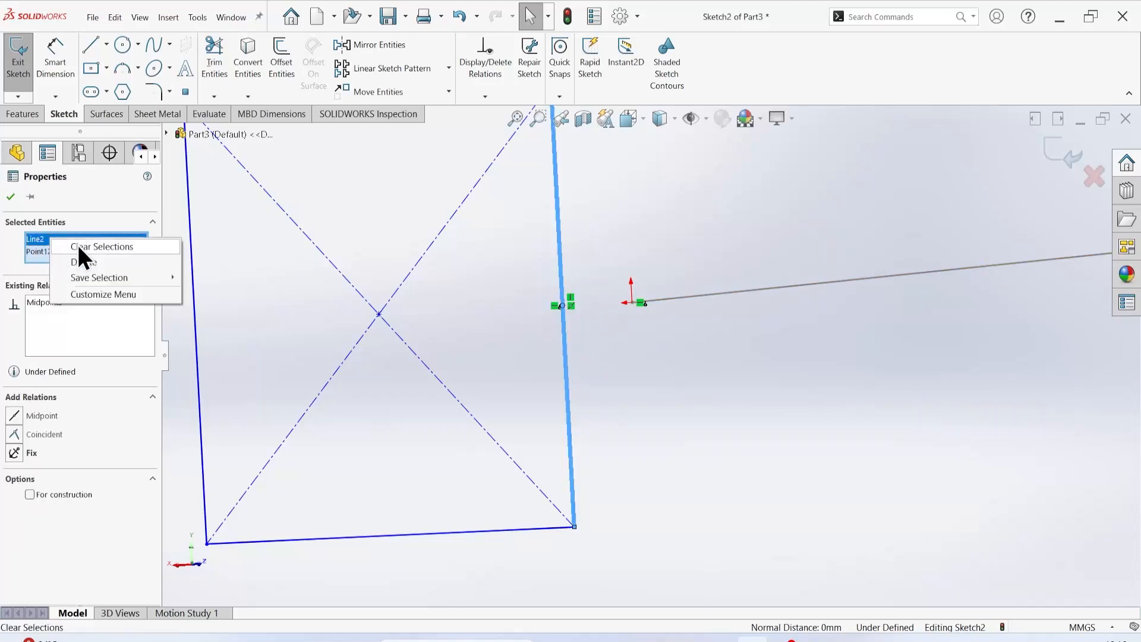
pyautogui.click(77, 263)
pyautogui.click(84, 297)
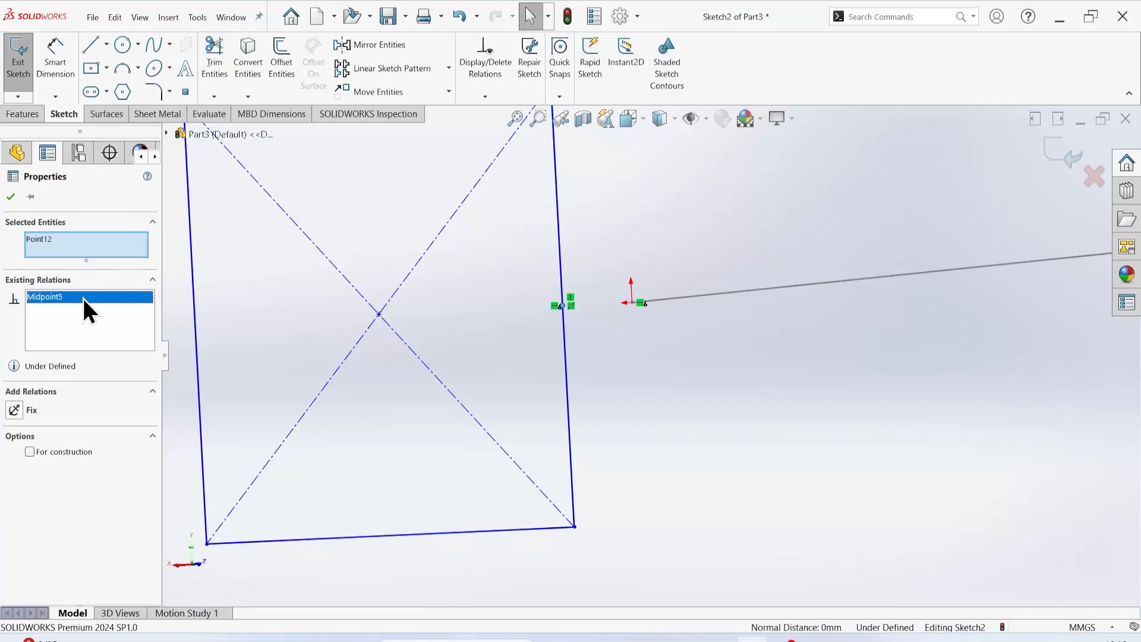
pyautogui.rightClick(83, 299)
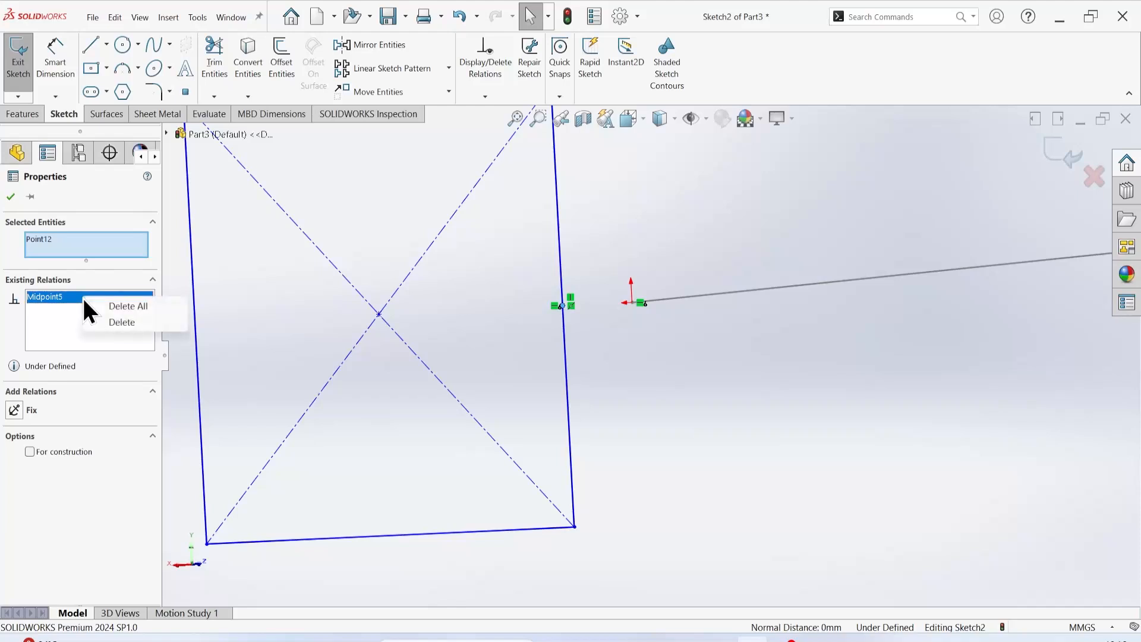
pyautogui.click(117, 321)
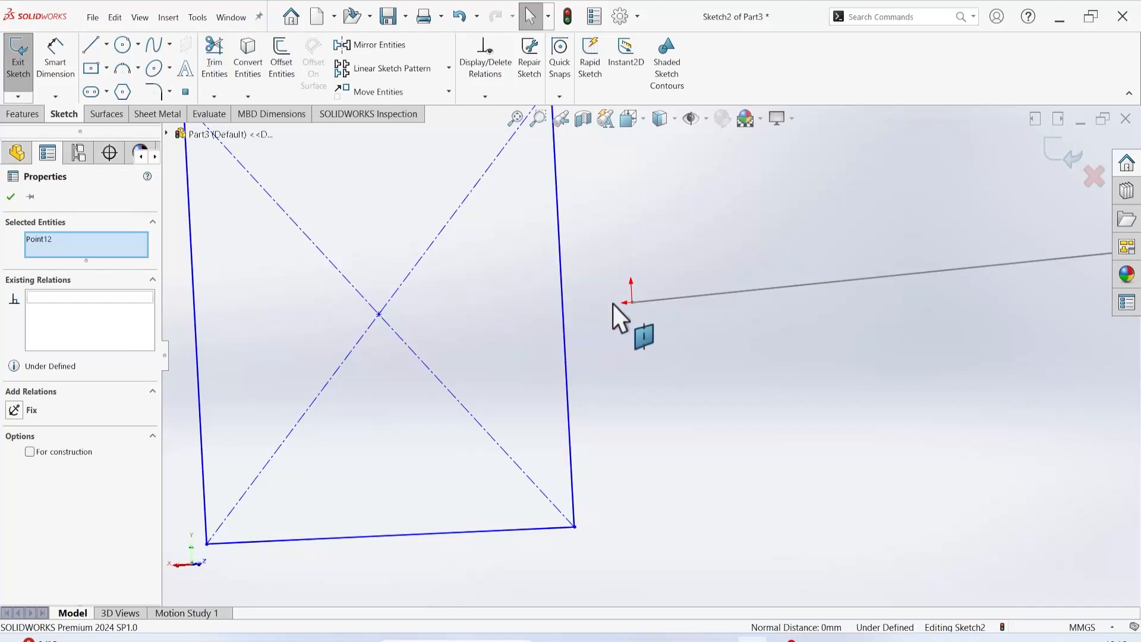
pyautogui.click(87, 251)
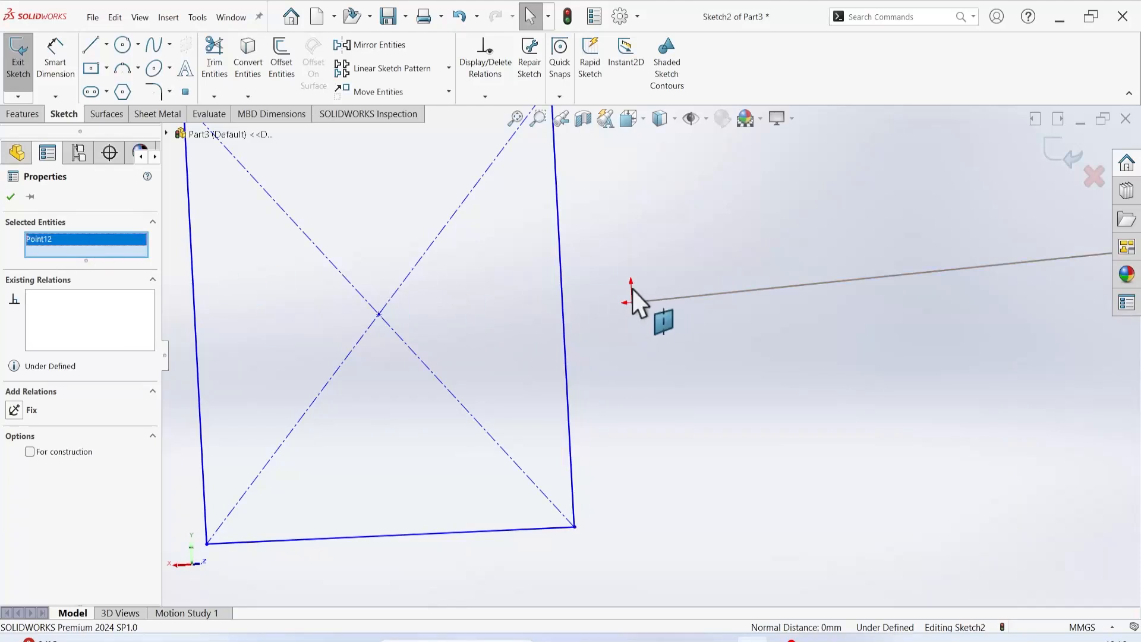
pyautogui.keyDown('ctrl'); pyautogui.click(634, 303); pyautogui.keyUp('ctrl')
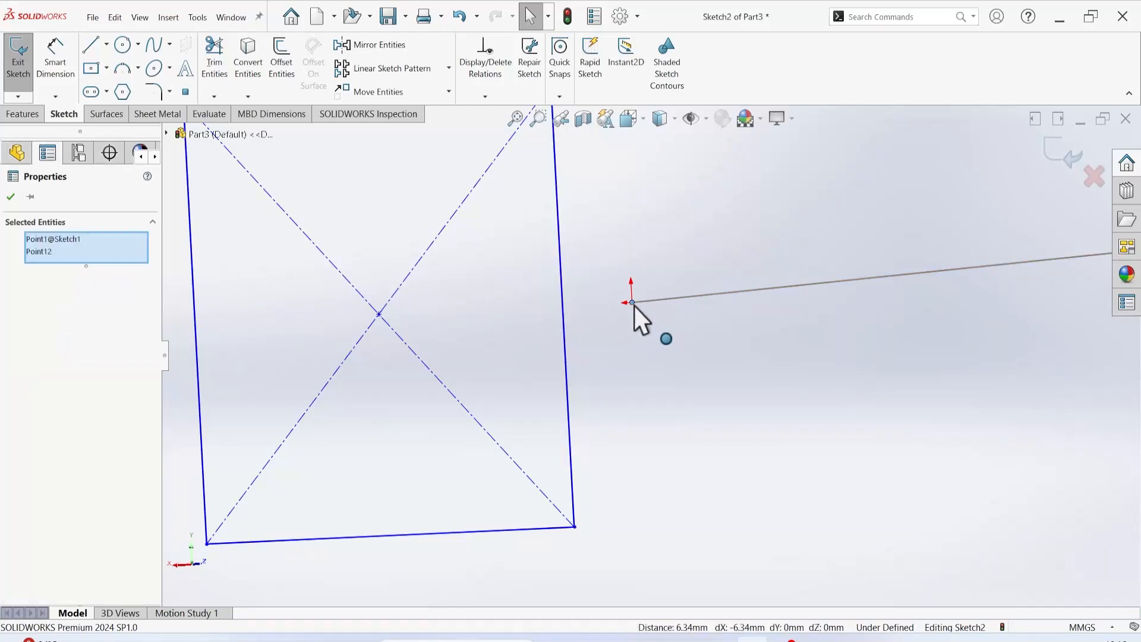
pyautogui.rightClick(81, 240)
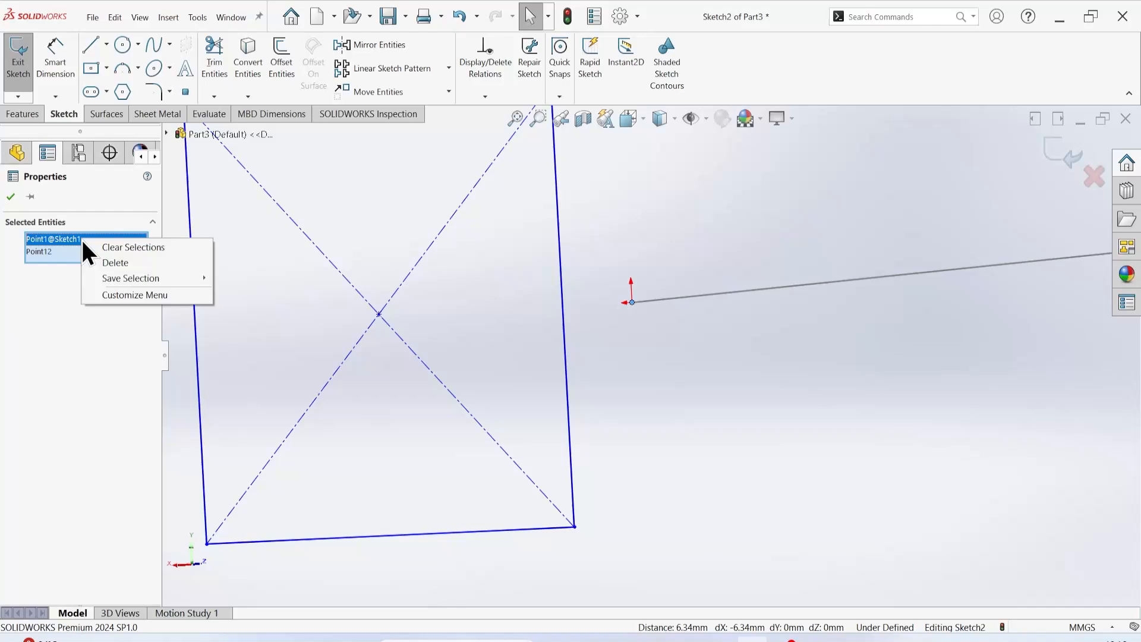
pyautogui.click(113, 246)
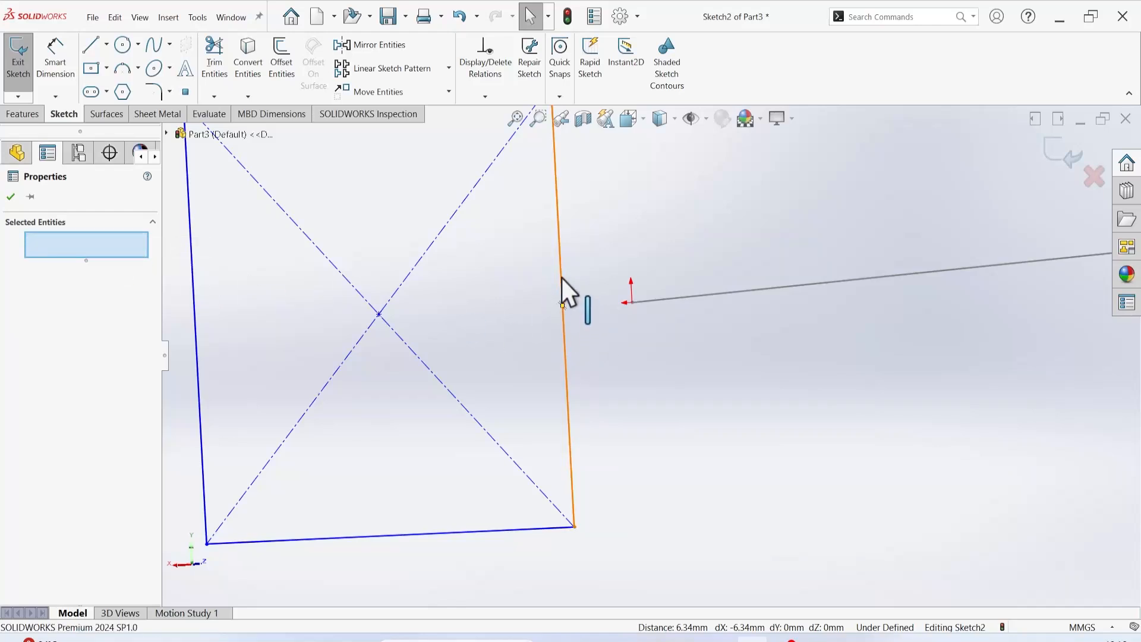
# Step: Make the midpoint of the rectangle side nearest the path coincident with the free endpoint of the path's straight line
pyautogui.click(563, 305)
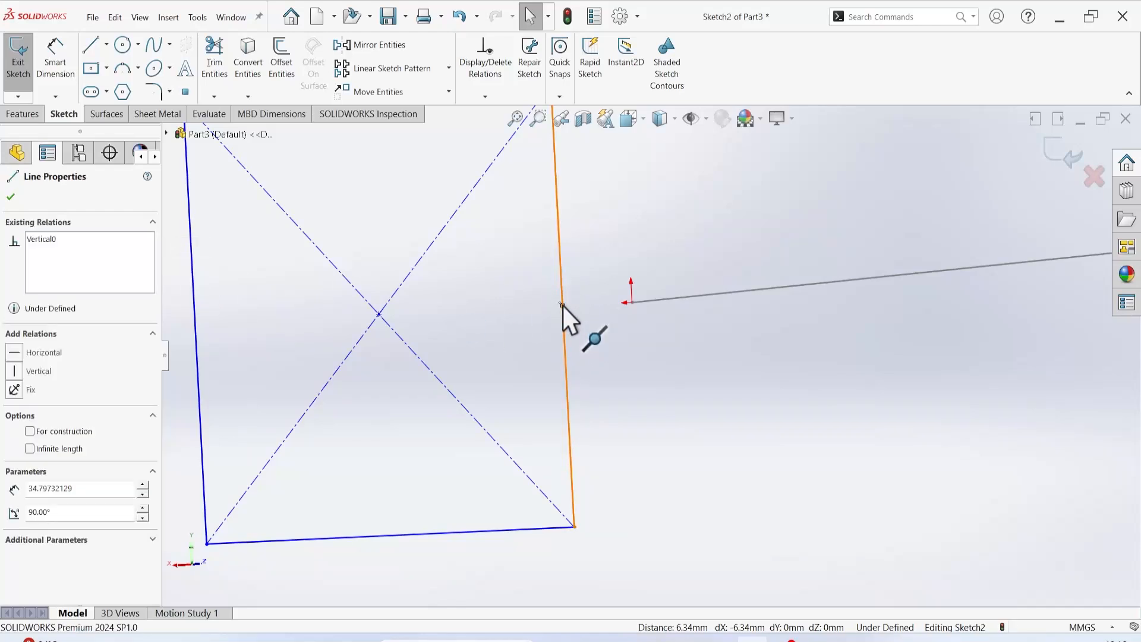
pyautogui.keyDown('ctrl'); pyautogui.click(562, 307); pyautogui.keyUp('ctrl')
pyautogui.click(52, 239)
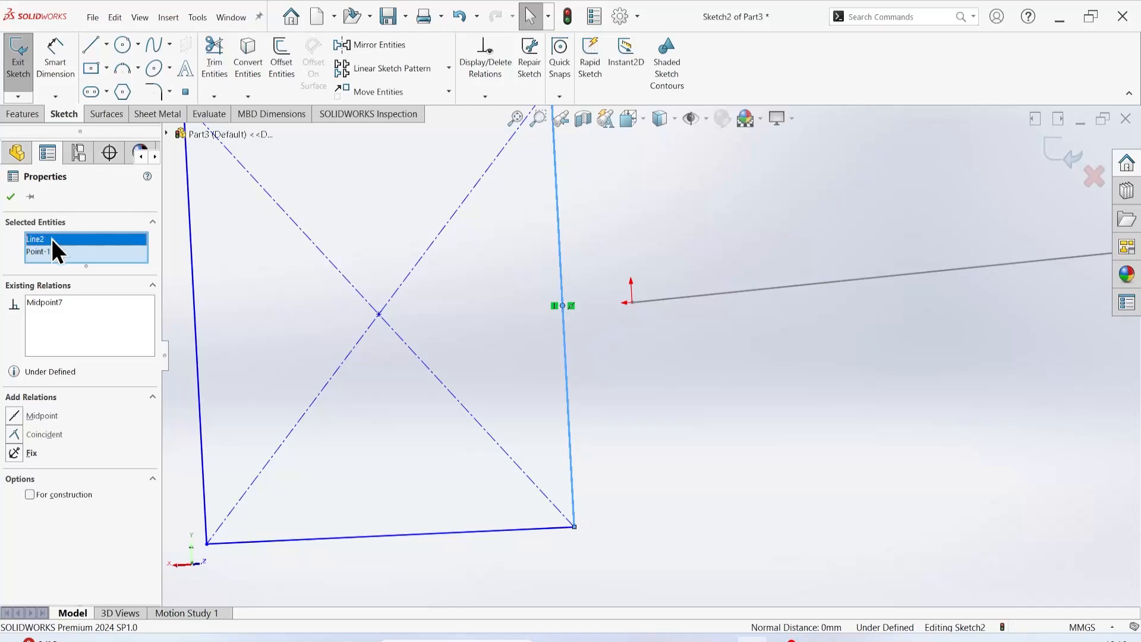
pyautogui.rightClick(52, 239)
pyautogui.click(90, 262)
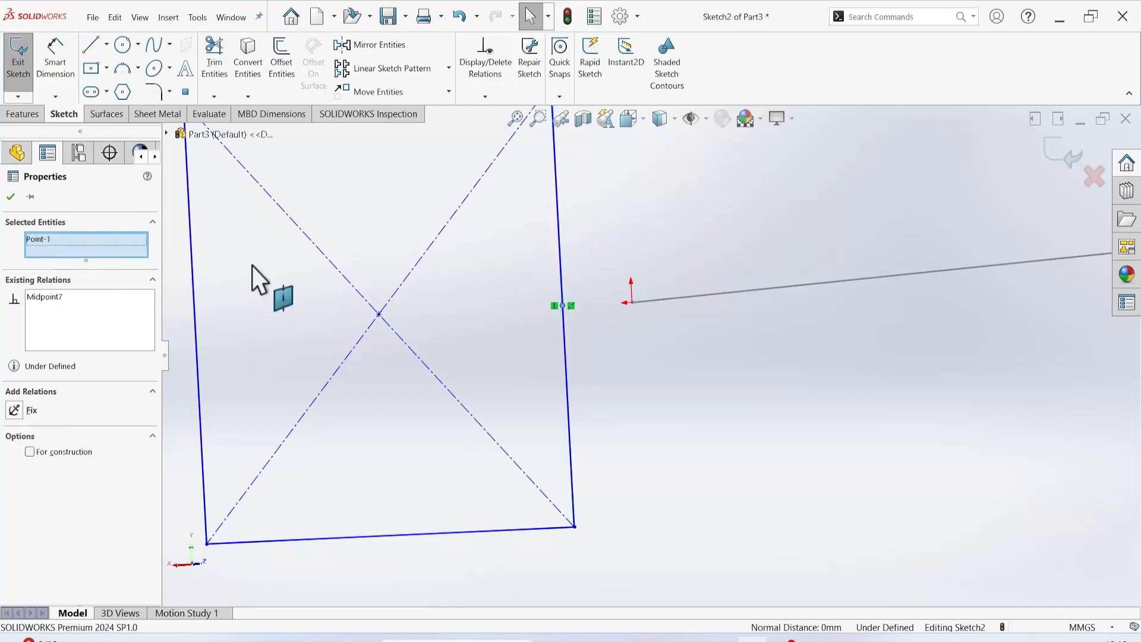
pyautogui.keyDown('ctrl'); pyautogui.click(632, 306); pyautogui.keyUp('ctrl')
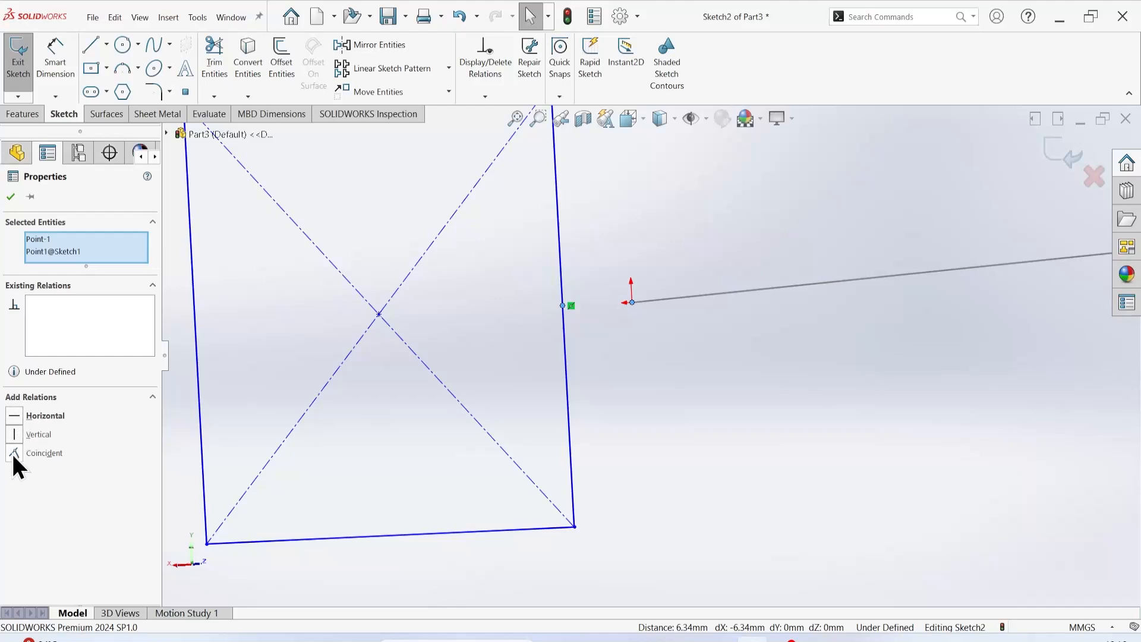
pyautogui.click(13, 453)
pyautogui.click(10, 197)
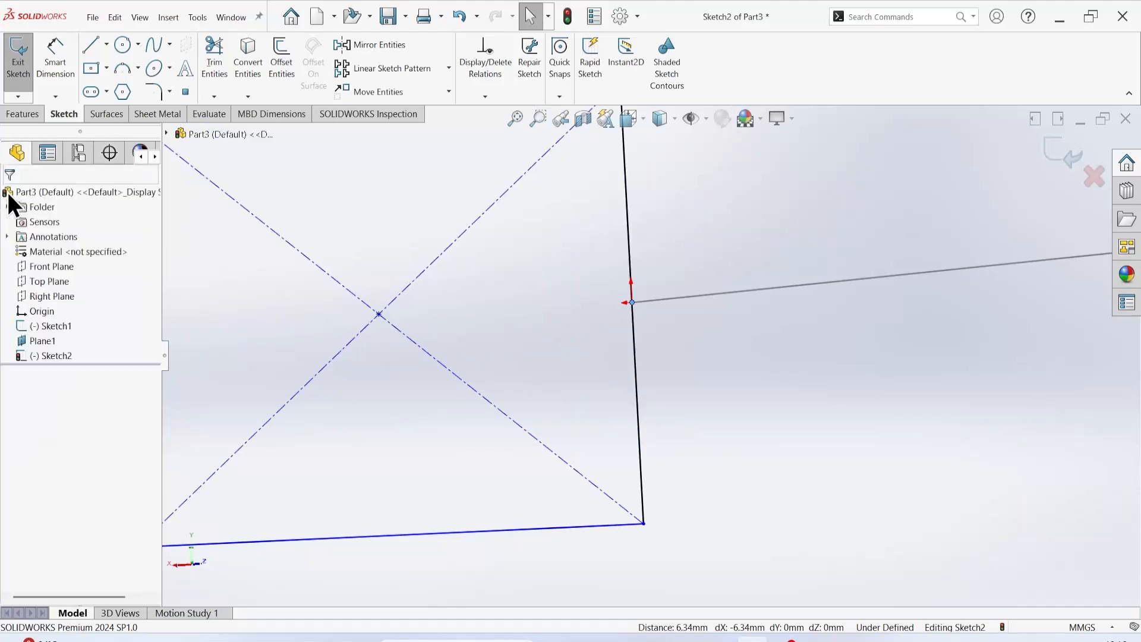
# Step: Exit the profile sketch and create a swept boss of the rectangle along the line-and-arc path
pyautogui.scroll(6, 442, 349)
pyautogui.moveTo(369, 340)
pyautogui.mouseDown(button='middle')
pyautogui.moveTo(558, 375)
pyautogui.moveTo(825, 348)
pyautogui.moveTo(839, 401)
pyautogui.mouseUp(button='middle')
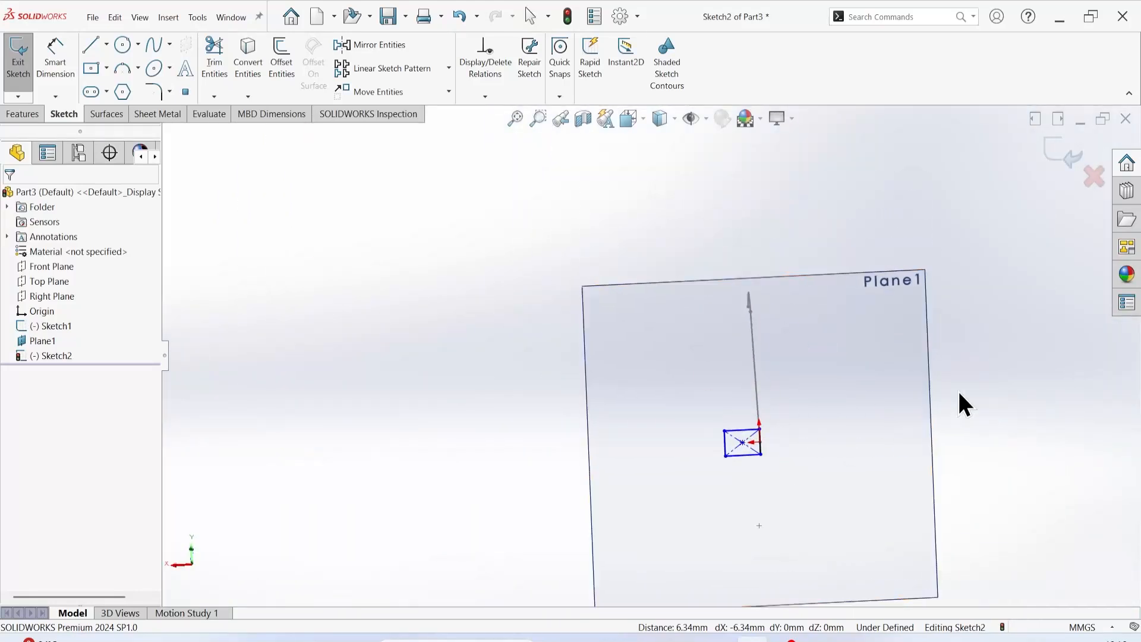
pyautogui.moveTo(959, 393)
pyautogui.mouseDown(button='middle')
pyautogui.moveTo(912, 387)
pyautogui.moveTo(908, 334)
pyautogui.mouseUp(button='middle')
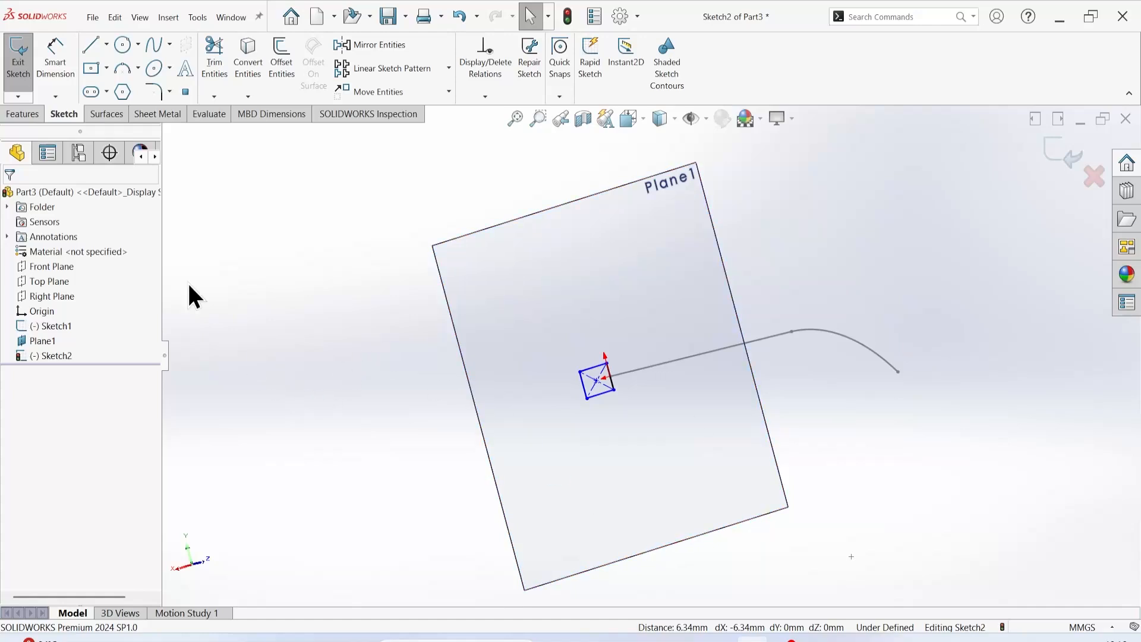
pyautogui.click(20, 90)
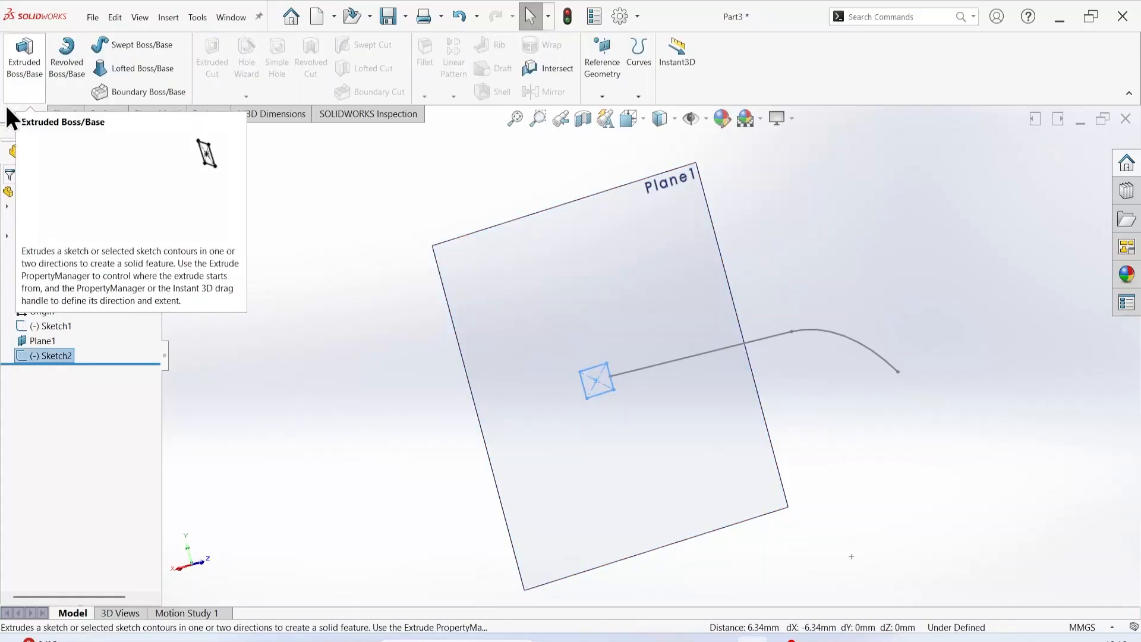
pyautogui.click(125, 49)
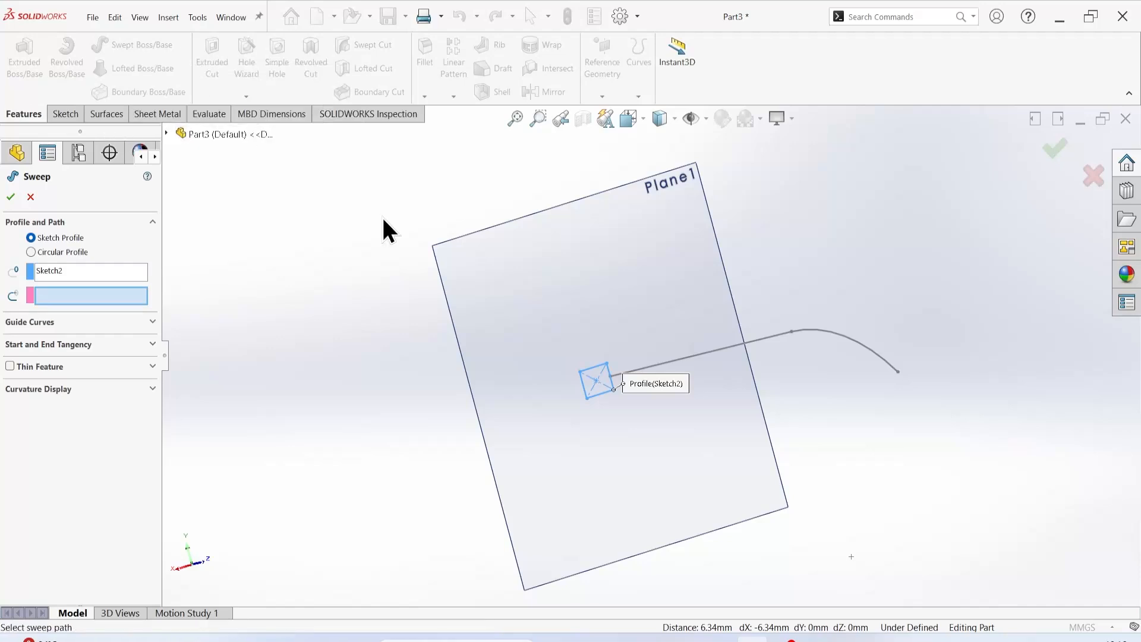
pyautogui.click(842, 335)
pyautogui.moveTo(975, 426)
pyautogui.mouseDown(button='middle')
pyautogui.moveTo(866, 464)
pyautogui.moveTo(840, 494)
pyautogui.moveTo(698, 522)
pyautogui.mouseUp(button='middle')
pyautogui.click(11, 197)
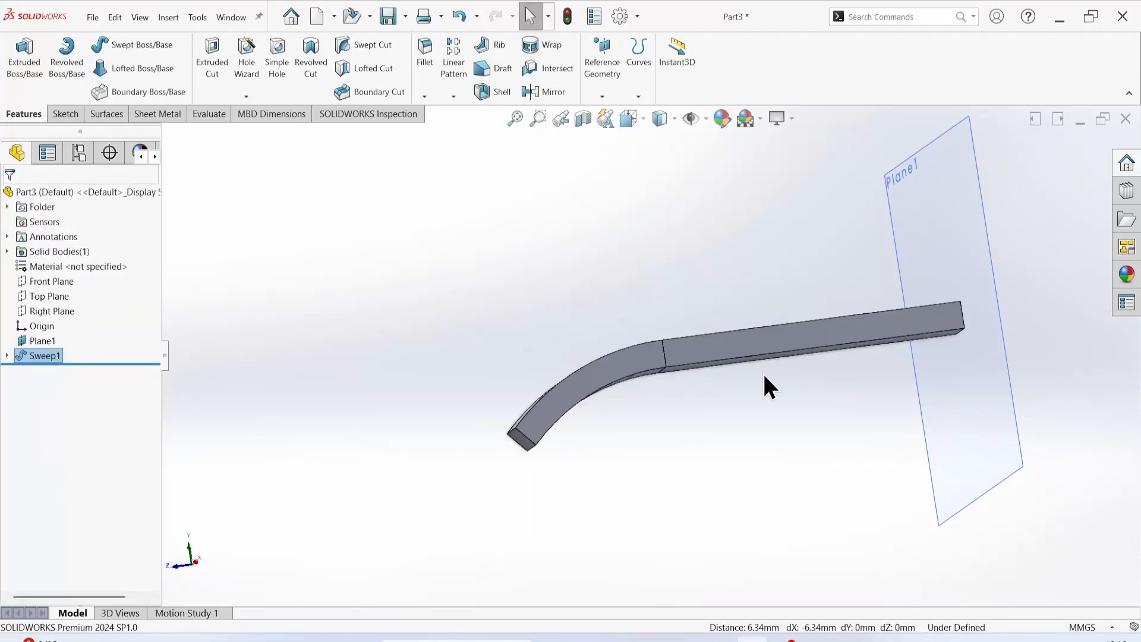
# Step: Edit the sweep feature and set its profile orientation to Keep Normal Constant
pyautogui.scroll(3, 767, 374)
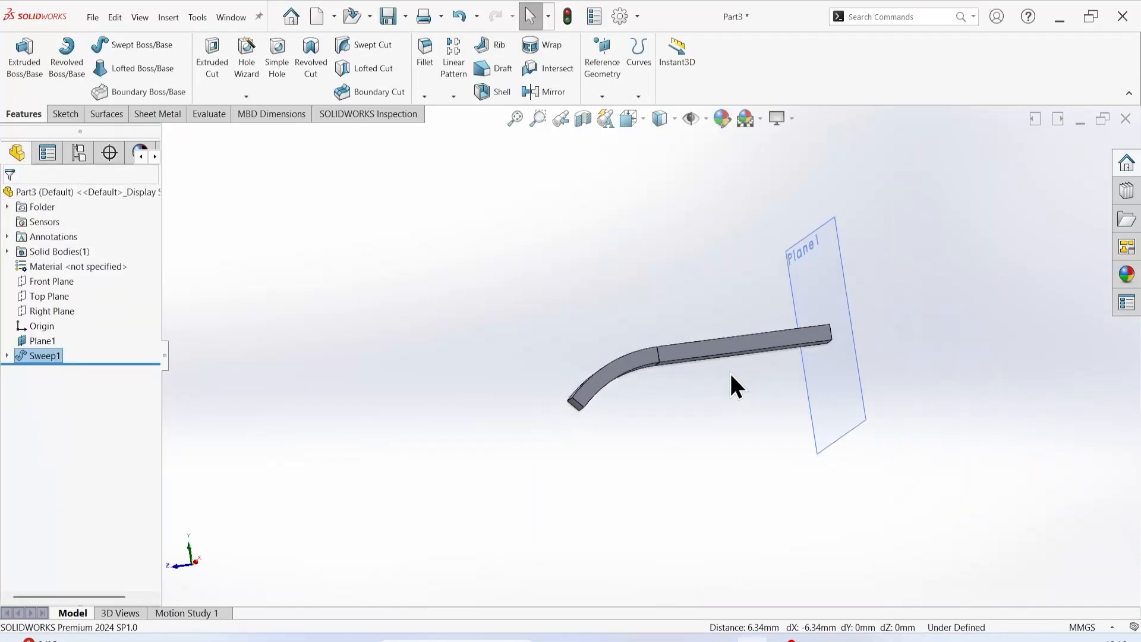
pyautogui.scroll(4, 693, 365)
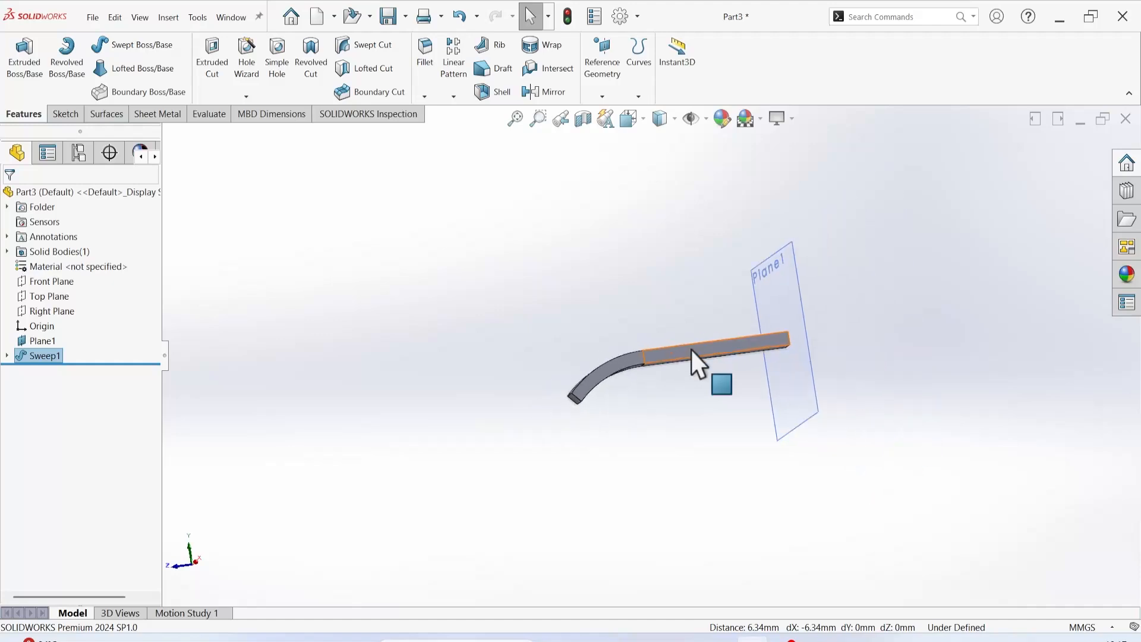
pyautogui.moveTo(672, 393); pyautogui.dragTo(662, 280, button='middle')
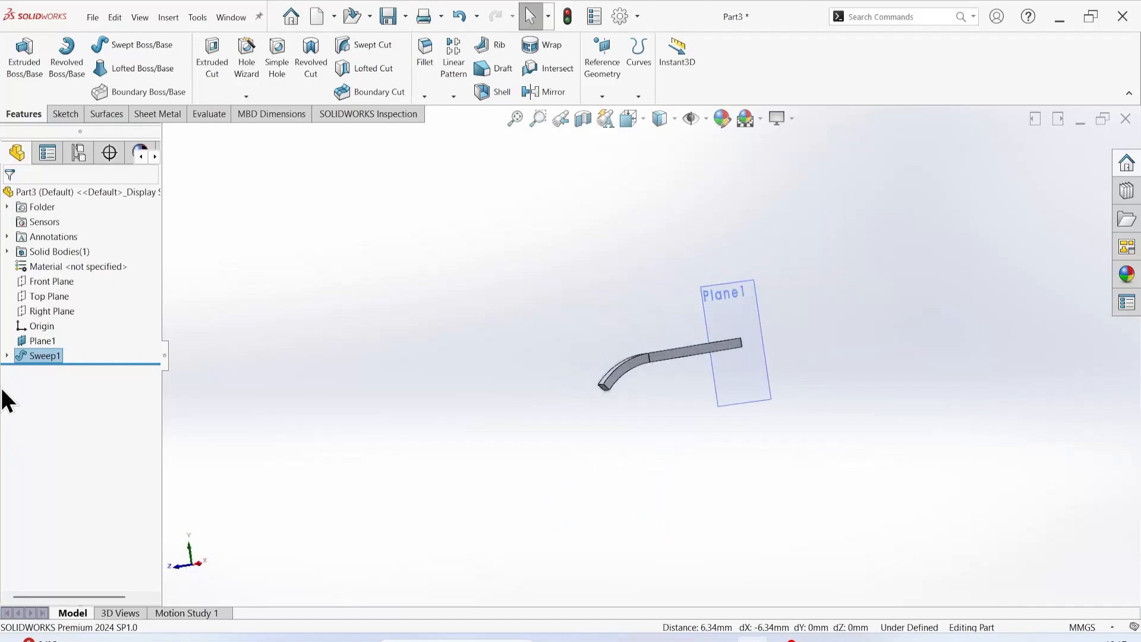
pyautogui.rightClick(29, 357)
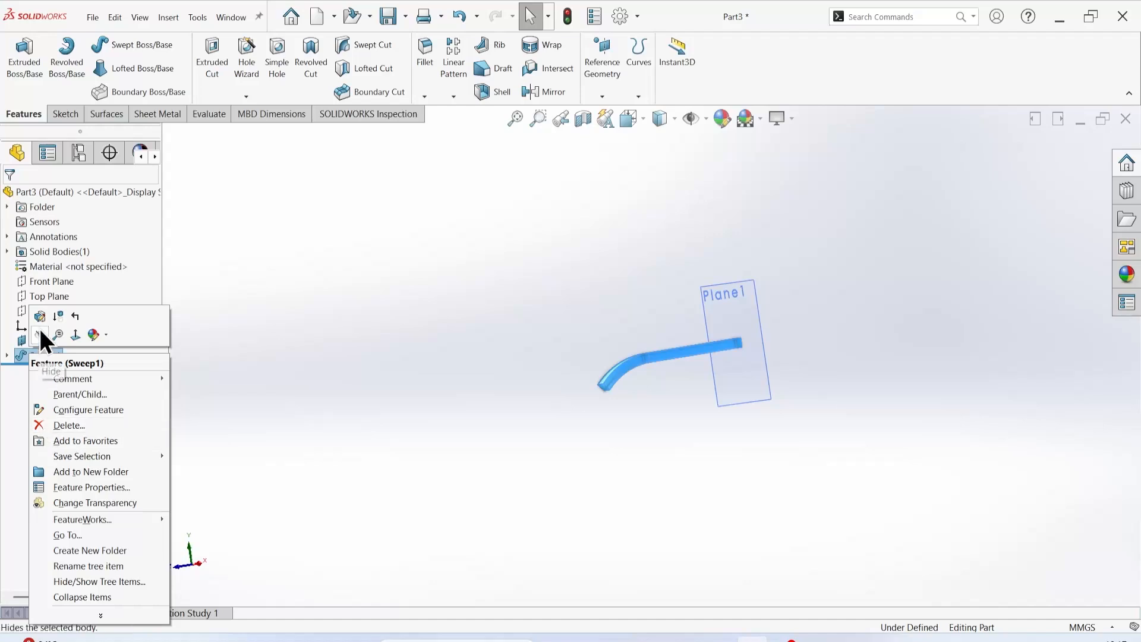
pyautogui.click(41, 321)
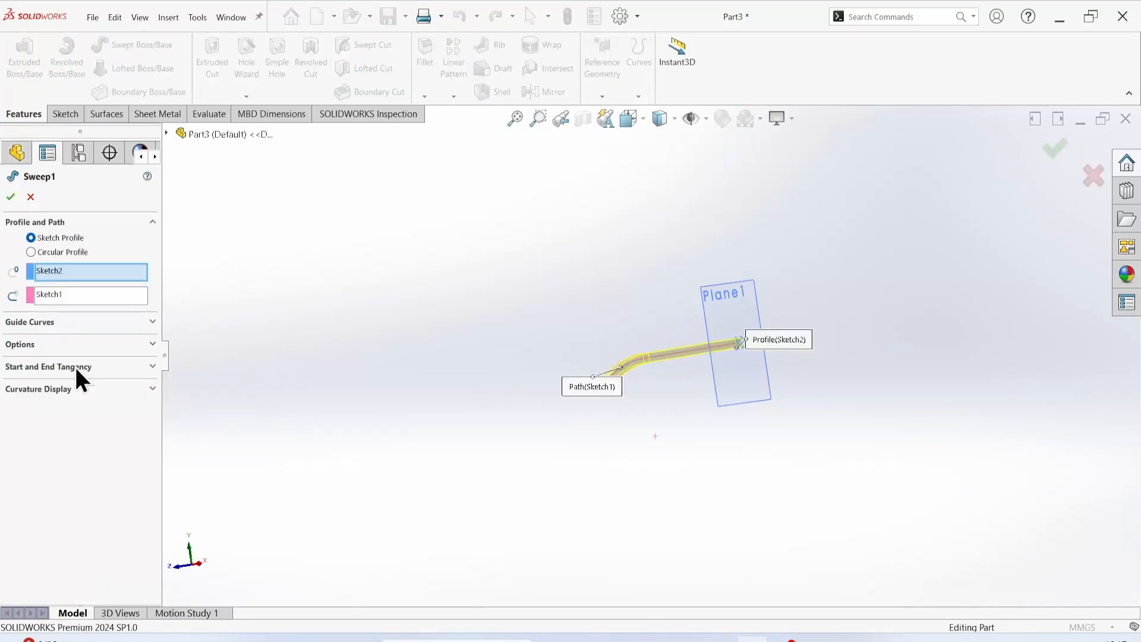
pyautogui.click(64, 345)
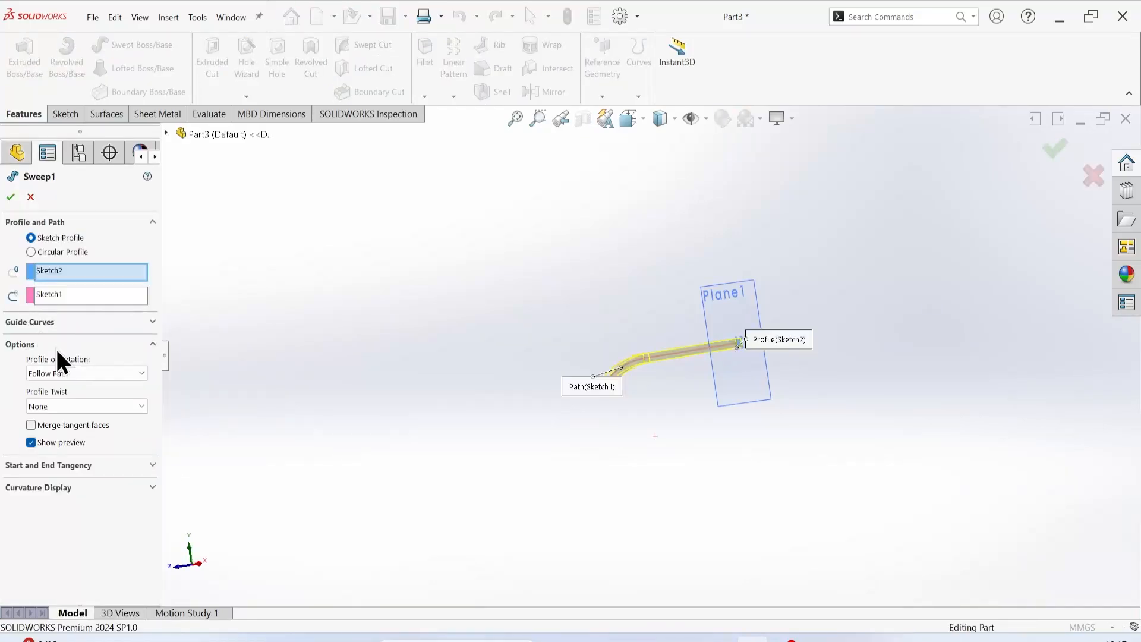
pyautogui.click(87, 373)
pyautogui.click(69, 399)
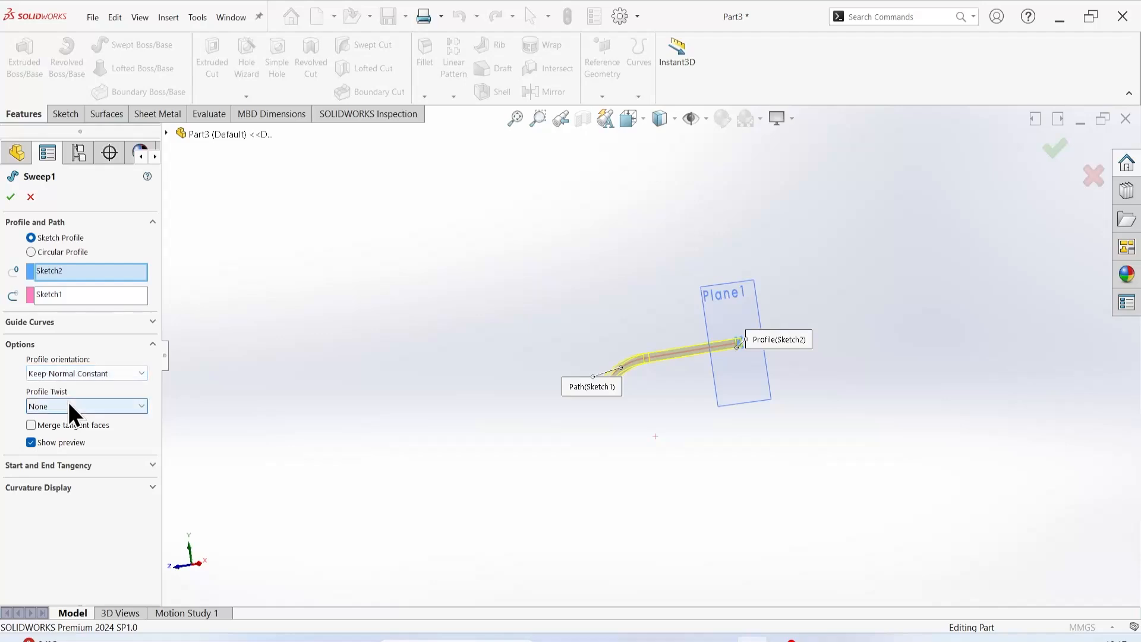
pyautogui.scroll(-5, 737, 350)
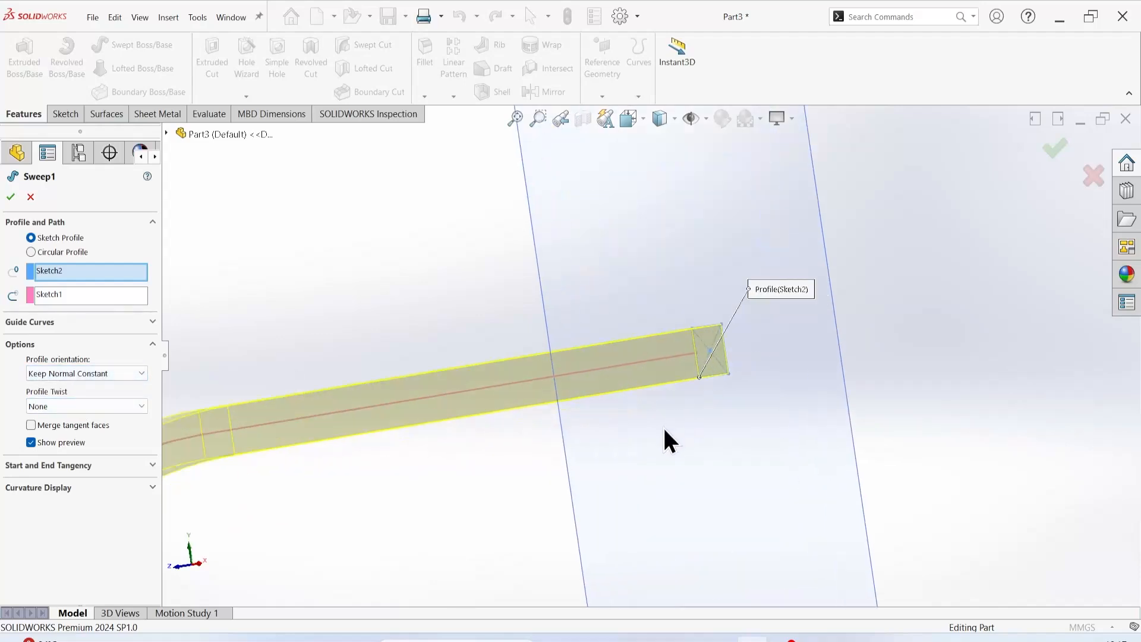
pyautogui.moveTo(415, 476); pyautogui.dragTo(383, 454, button='middle')
pyautogui.click(10, 197)
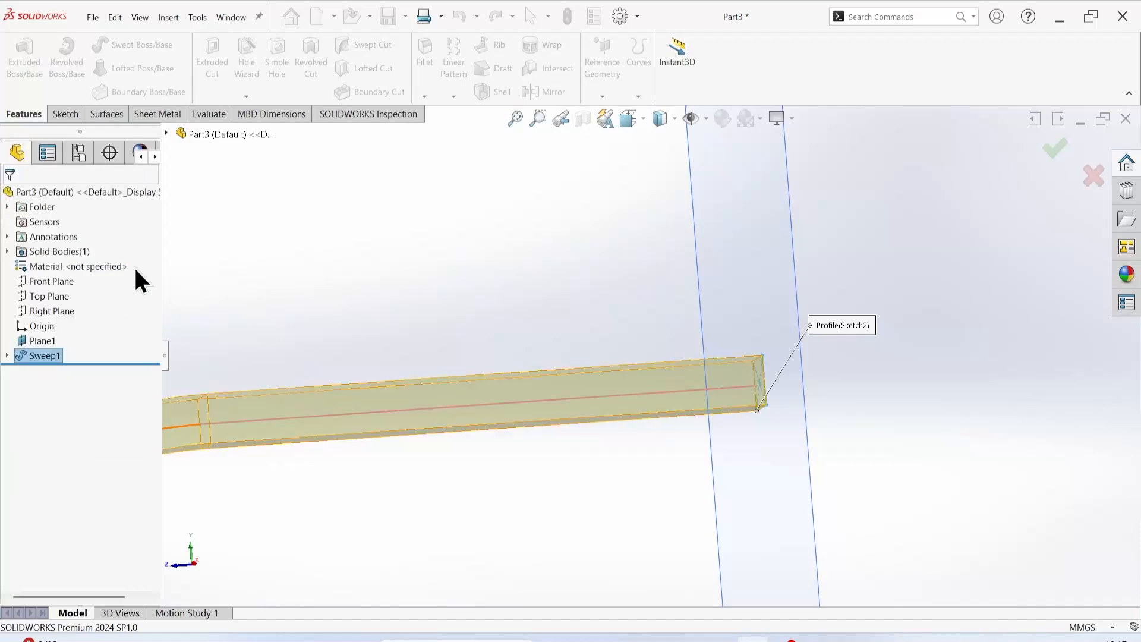
# Step: Inspect the swept bar's curved end, reopen the sweep for editing and set its profile orientation to Follow Path
pyautogui.scroll(5, 491, 441)
pyautogui.moveTo(373, 449); pyautogui.dragTo(427, 433, button='middle')
pyautogui.scroll(-5, 429, 435)
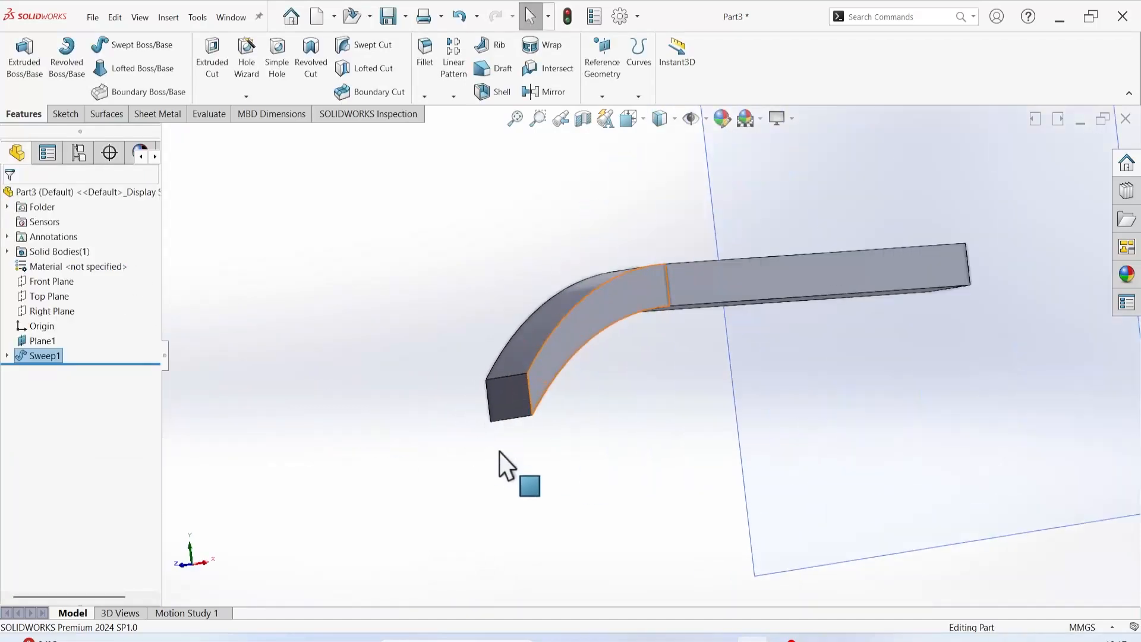
pyautogui.moveTo(675, 453); pyautogui.dragTo(609, 489, button='middle')
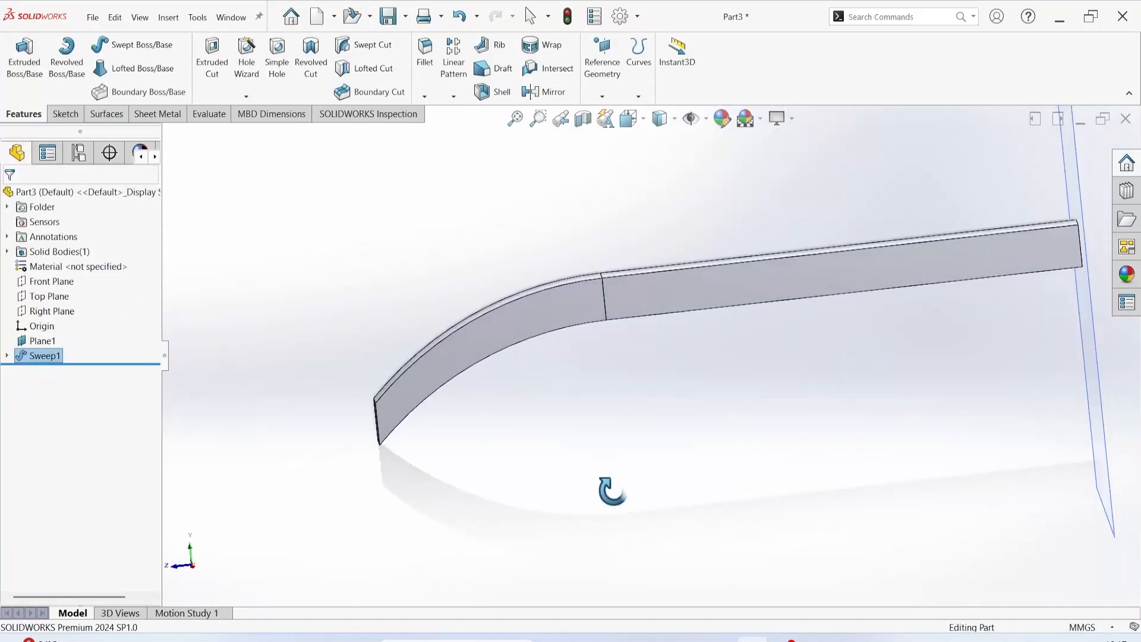
pyautogui.rightClick(36, 356)
pyautogui.click(30, 323)
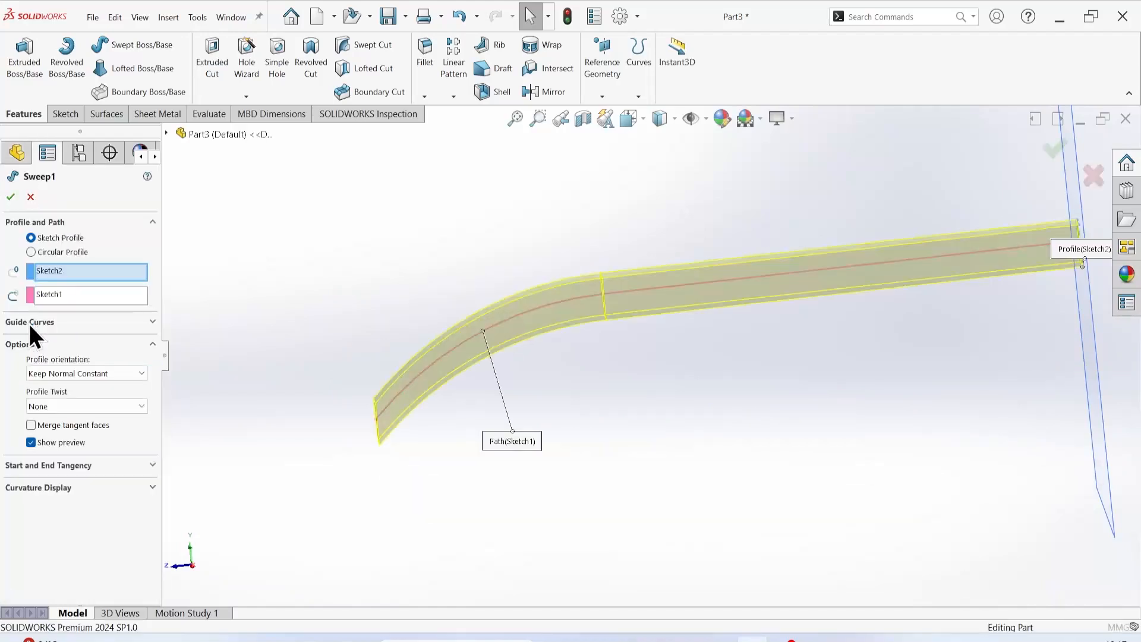
pyautogui.click(91, 376)
pyautogui.click(76, 388)
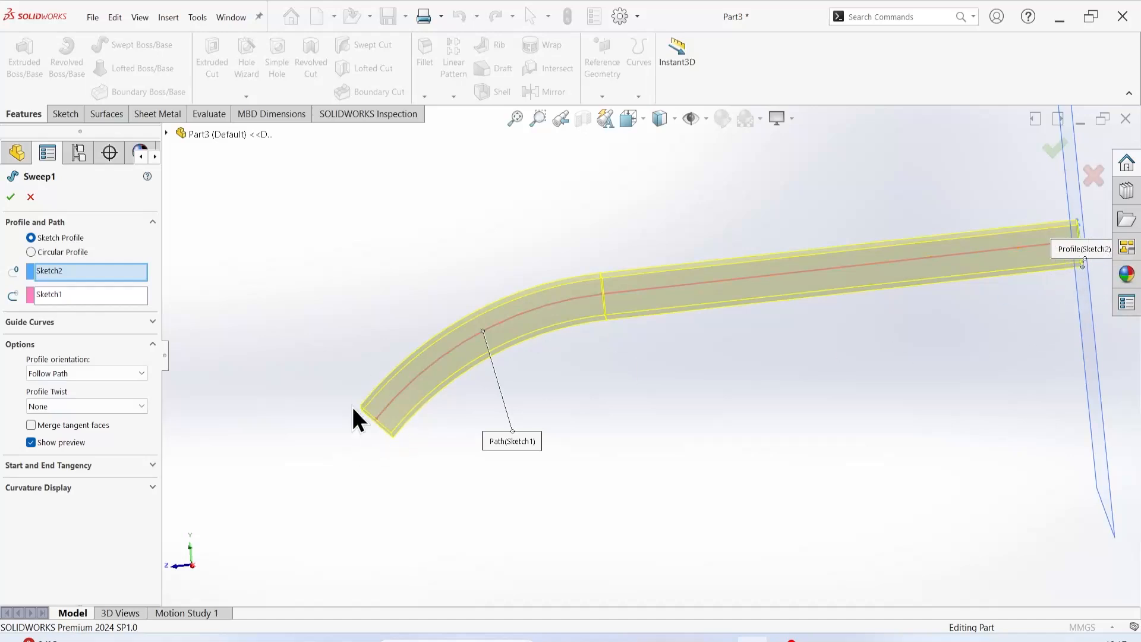
# Step: Set the sweep's profile orientation to Keep Normal Constant and its profile twist to Specify Twist Value
pyautogui.click(120, 374)
pyautogui.click(89, 398)
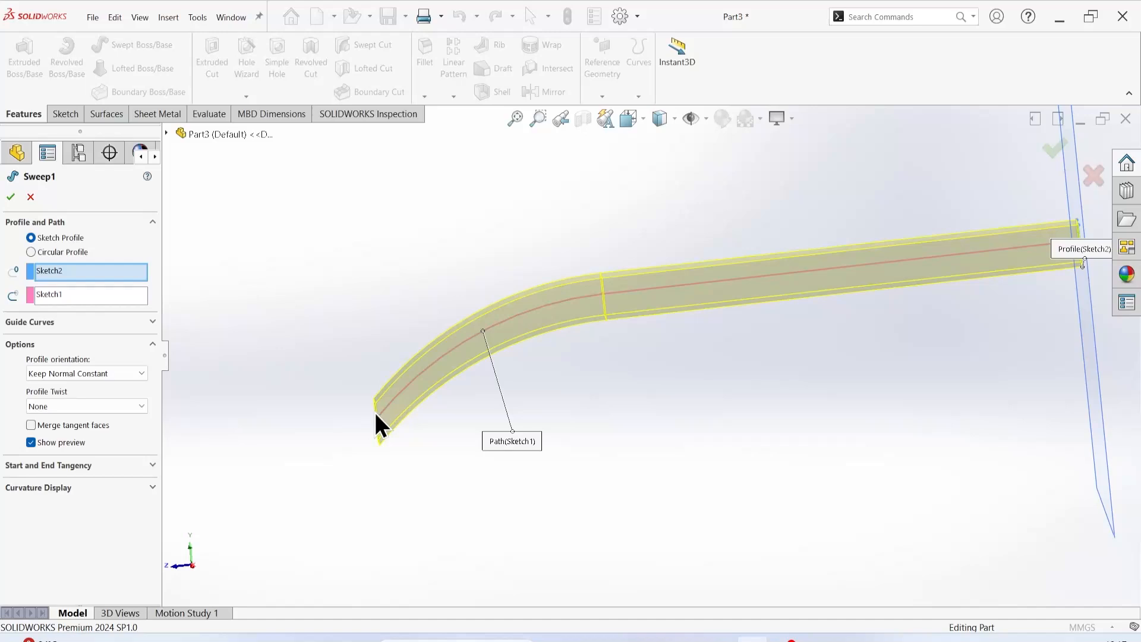
pyautogui.click(70, 374)
pyautogui.click(64, 399)
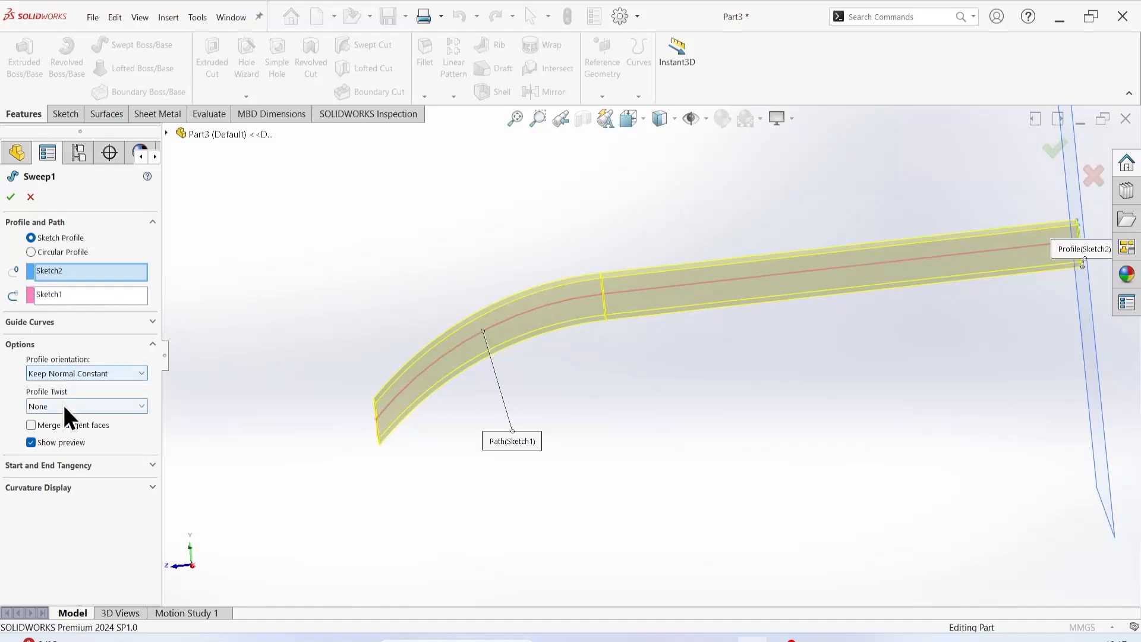
pyautogui.click(63, 404)
pyautogui.click(83, 430)
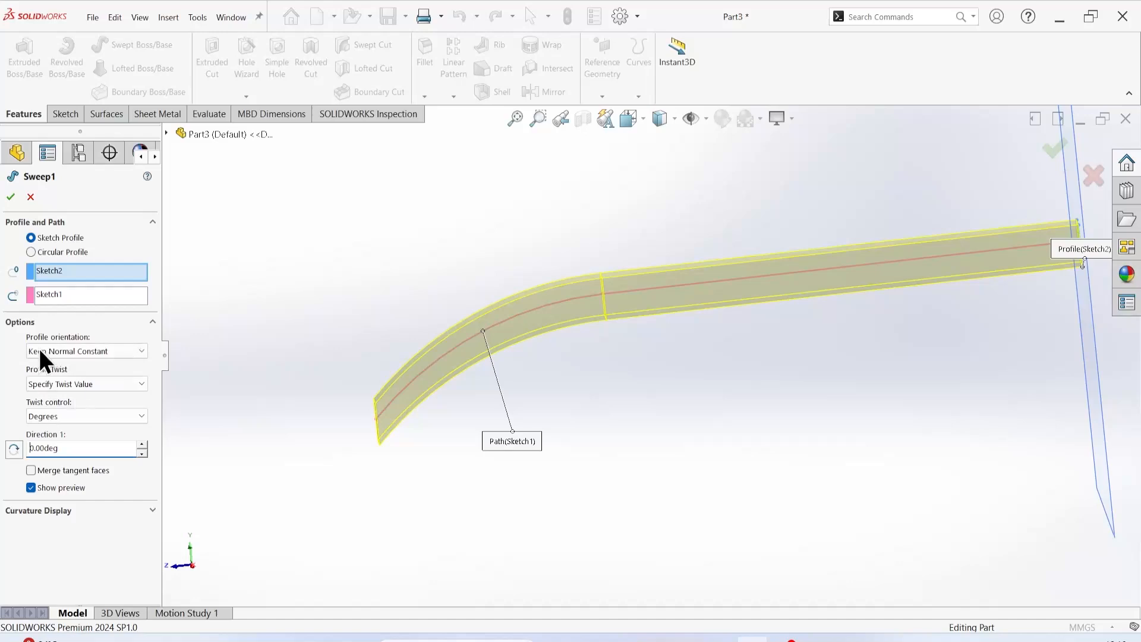
# Step: Increase the sweep's Direction 1 twist gradually to 34 degrees
pyautogui.click(142, 445)
pyautogui.click(141, 449)
pyautogui.click(141, 448)
pyautogui.click(140, 448)
pyautogui.click(140, 448)
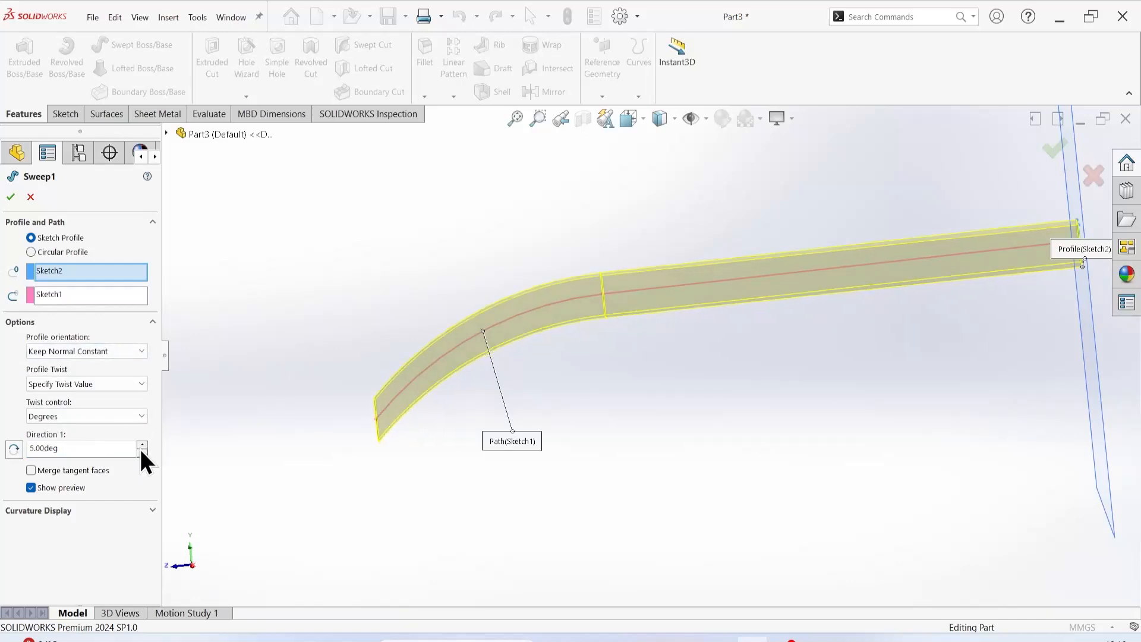
pyautogui.click(141, 448)
pyautogui.click(140, 449)
pyautogui.click(141, 448)
pyautogui.doubleClick(141, 448)
pyautogui.doubleClick(140, 449)
pyautogui.click(140, 448)
pyautogui.click(141, 449)
pyautogui.click(140, 448)
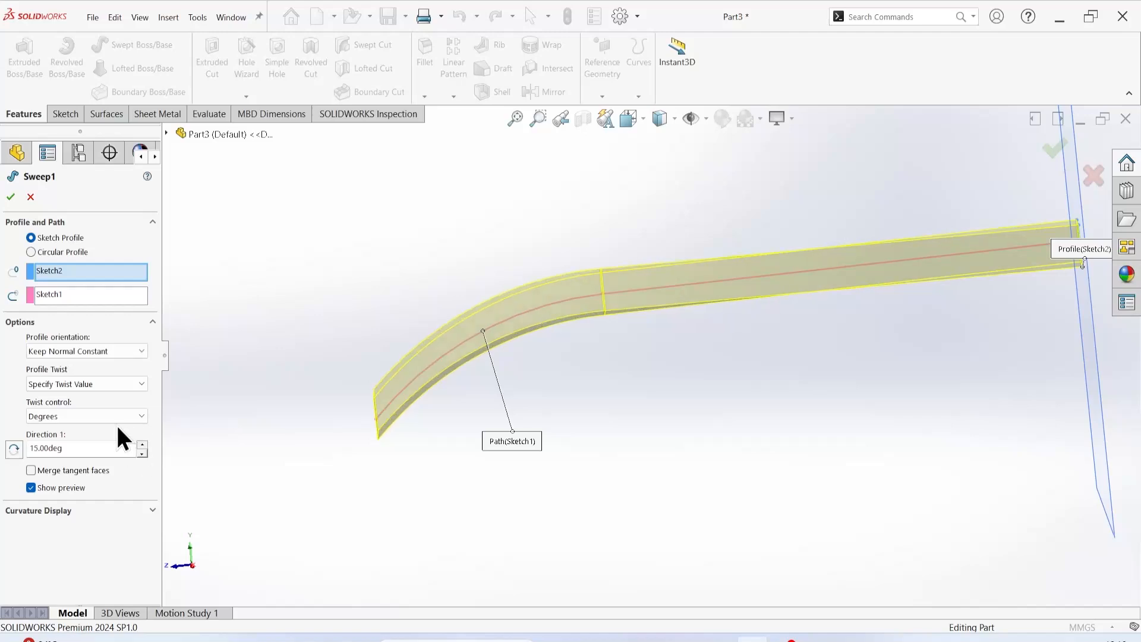
pyautogui.doubleClick(140, 448)
pyautogui.click(140, 448)
pyautogui.doubleClick(140, 448)
pyautogui.click(140, 449)
pyautogui.doubleClick(141, 448)
pyautogui.click(141, 448)
pyautogui.doubleClick(141, 449)
pyautogui.click(141, 449)
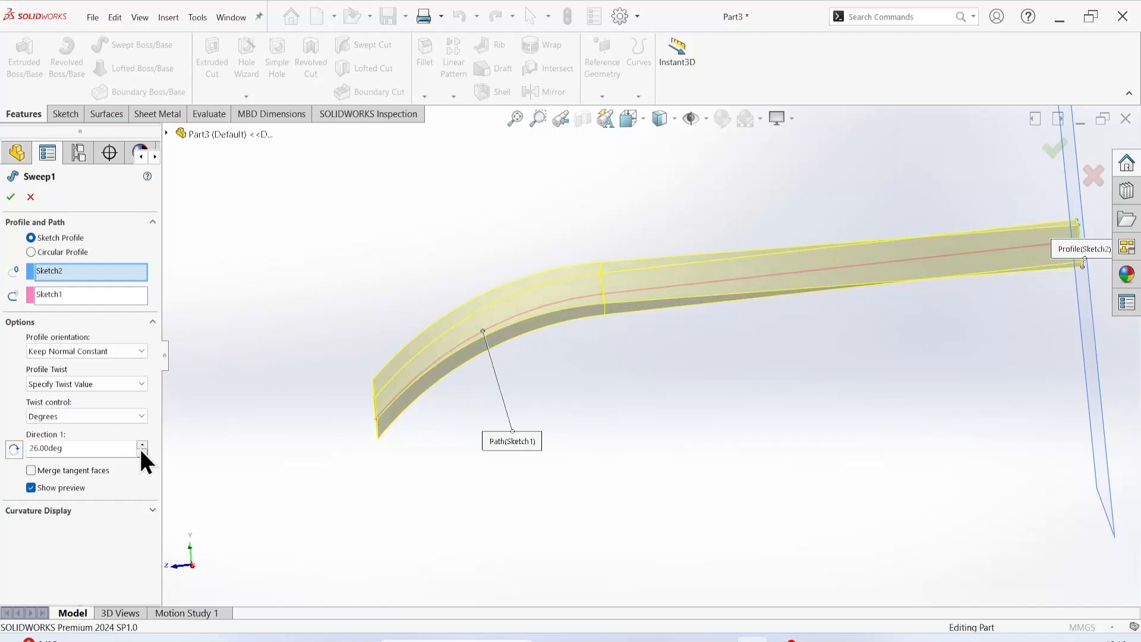
pyautogui.doubleClick(141, 448)
pyautogui.click(141, 448)
pyautogui.doubleClick(141, 448)
pyautogui.click(141, 448)
pyautogui.click(141, 449)
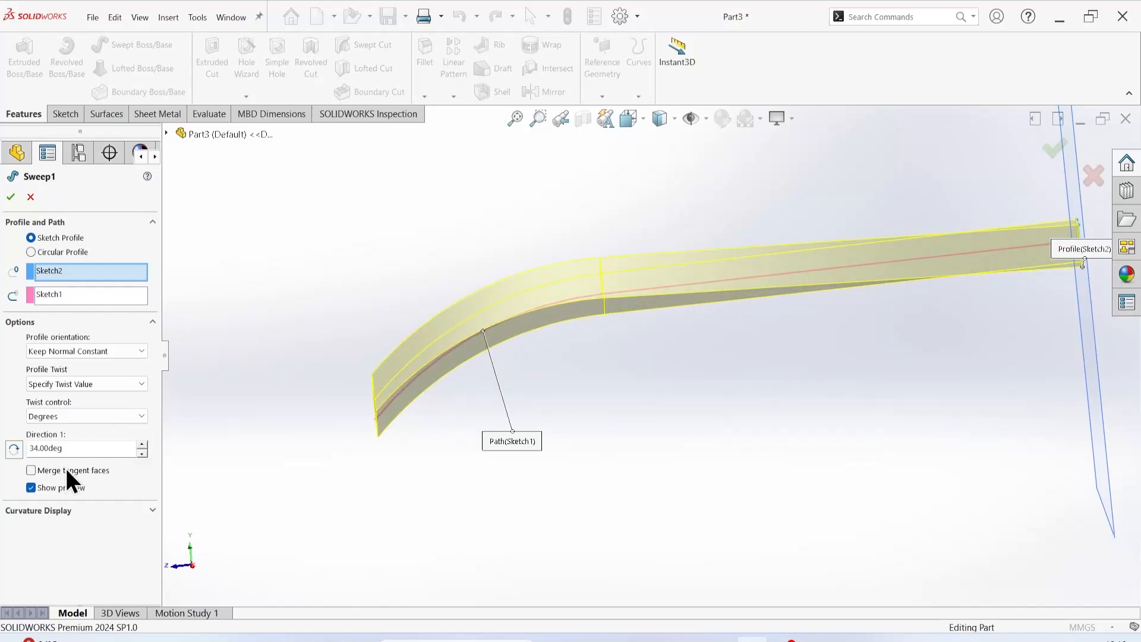
# Step: Enable merging of tangent faces, set the sweep's twist angle to 360 degrees and examine the twisted preview
pyautogui.click(31, 470)
pyautogui.doubleClick(93, 449)
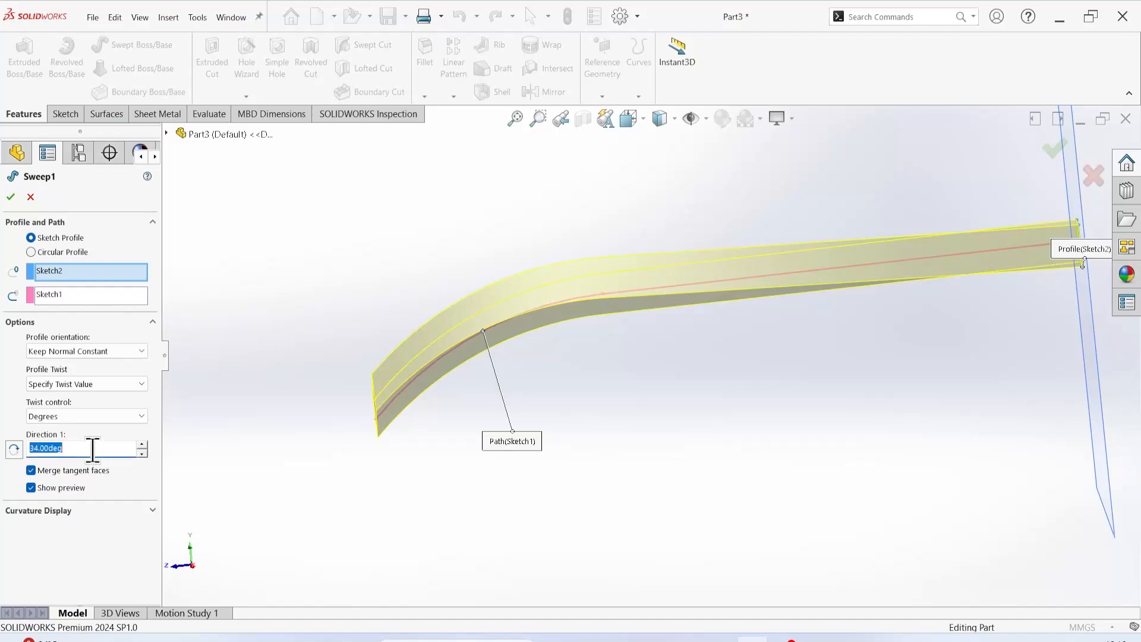
pyautogui.write('360')
pyautogui.press('Return')
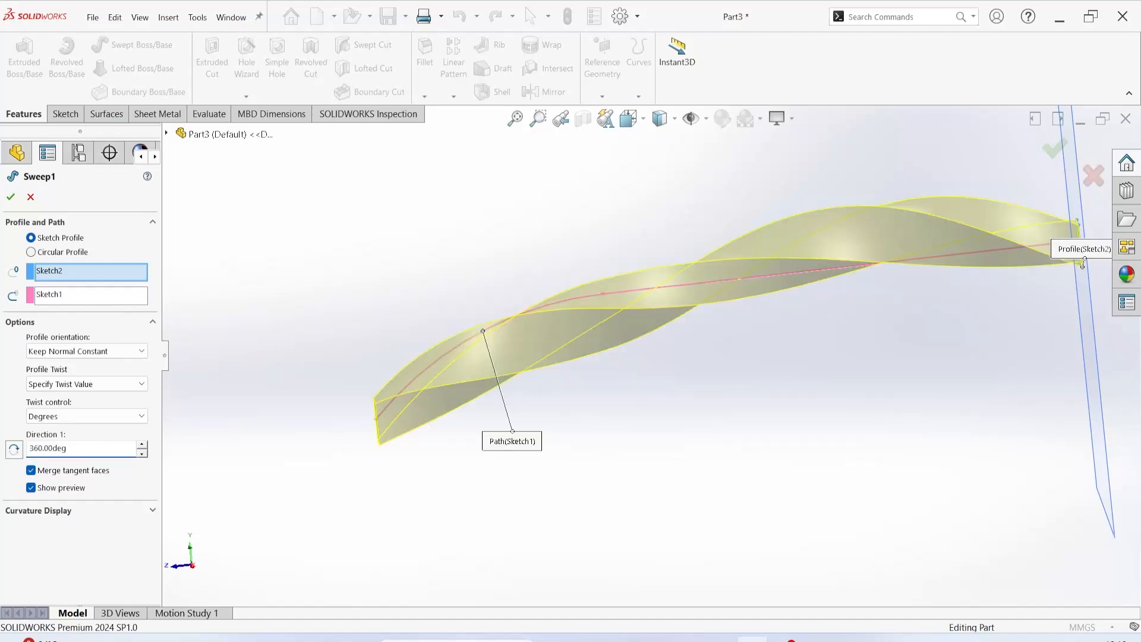
pyautogui.scroll(1, 526, 352)
pyautogui.scroll(-3, 526, 351)
pyautogui.scroll(4, 526, 352)
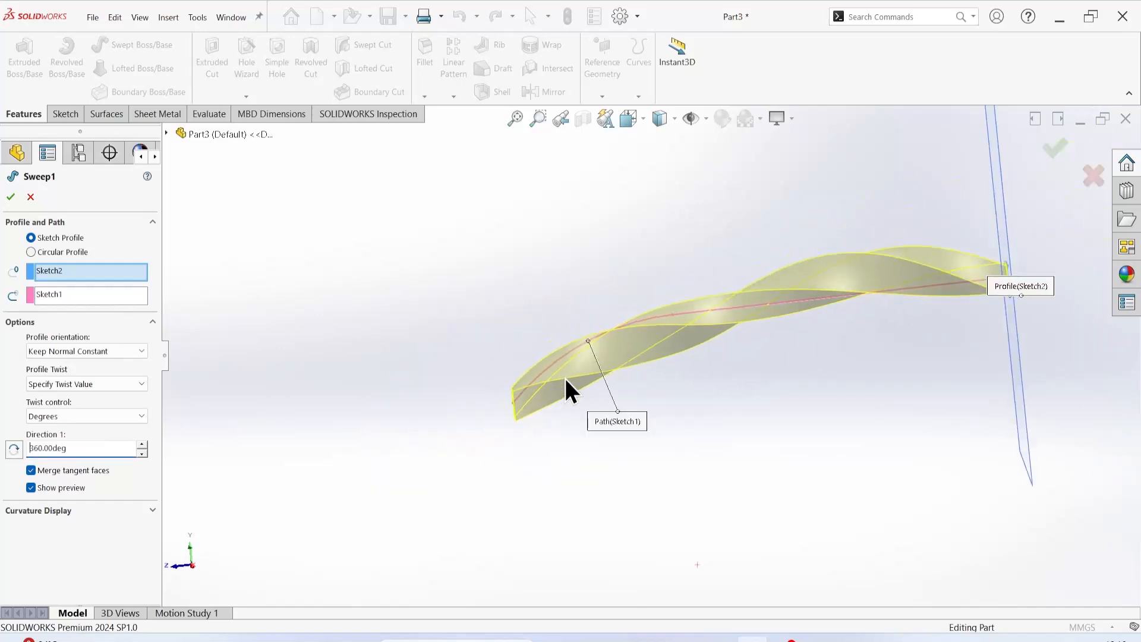
pyautogui.moveTo(563, 298); pyautogui.dragTo(410, 481, button='middle')
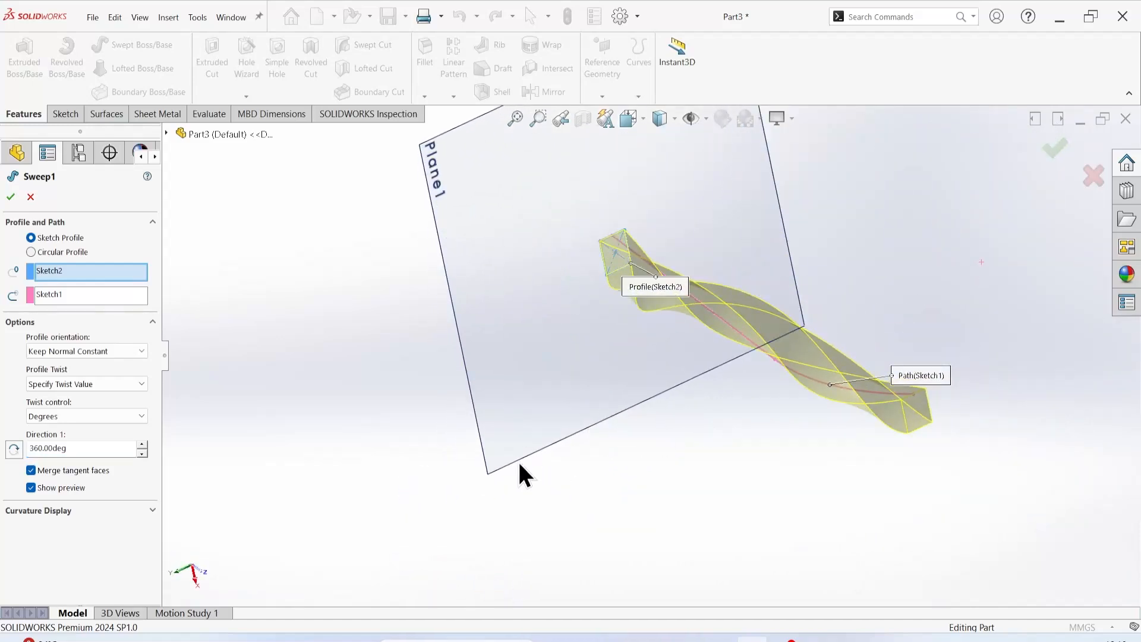
pyautogui.moveTo(285, 438); pyautogui.dragTo(321, 402, button='middle')
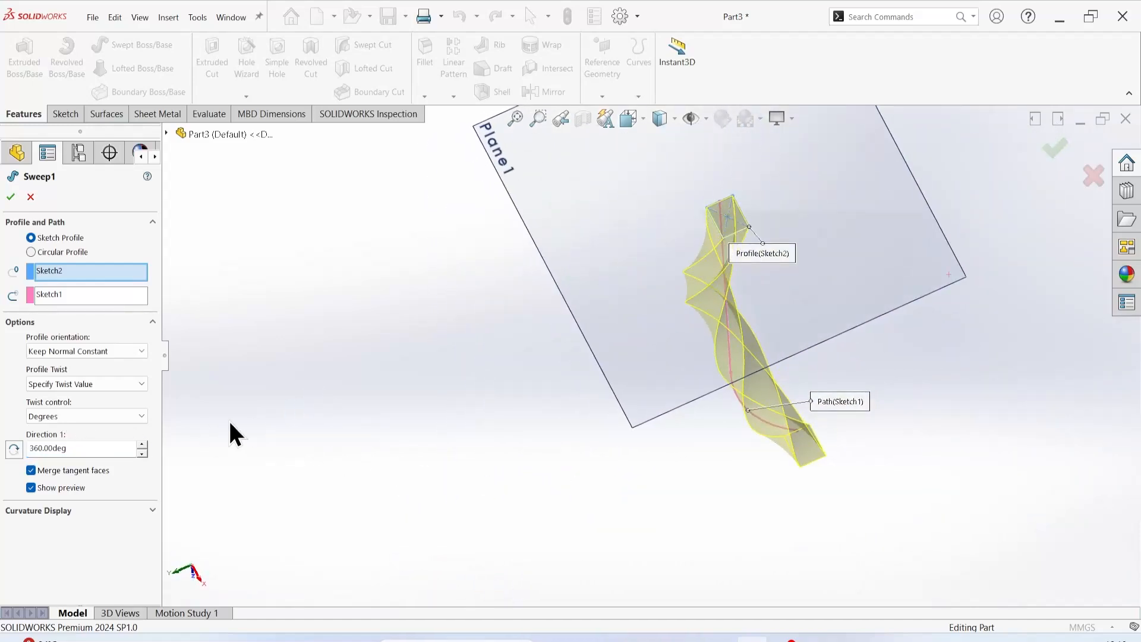
pyautogui.moveTo(229, 423); pyautogui.dragTo(470, 496, button='middle')
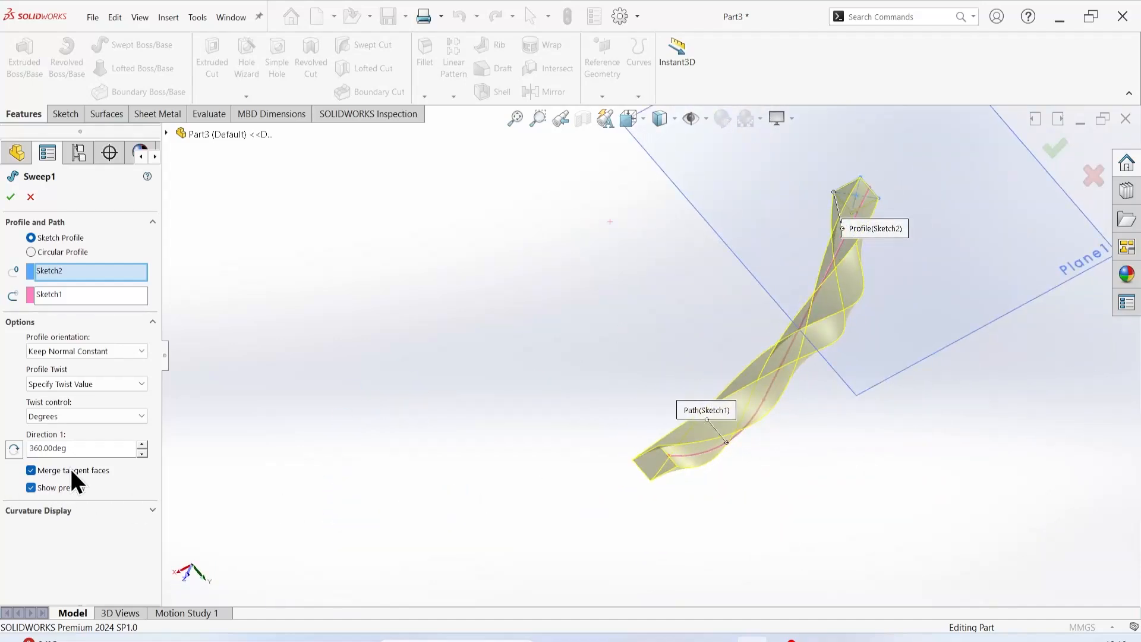
# Step: Set the sweep's twist angle to 180 degrees, accept the feature and inspect the twisted bar
pyautogui.click(83, 447)
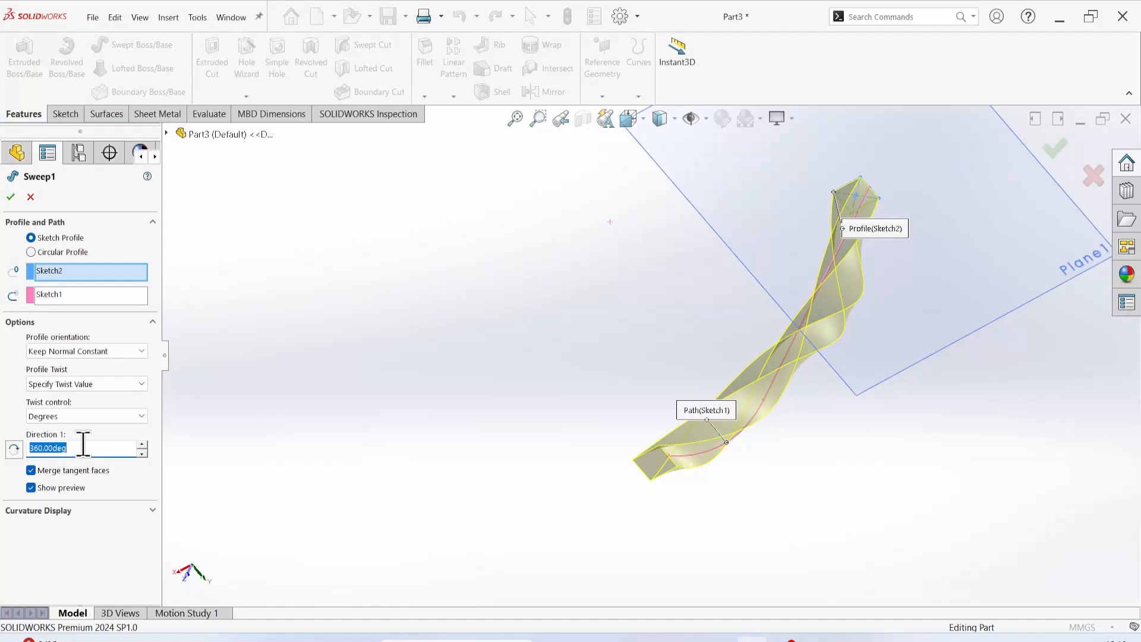
pyautogui.write('180')
pyautogui.press('Return')
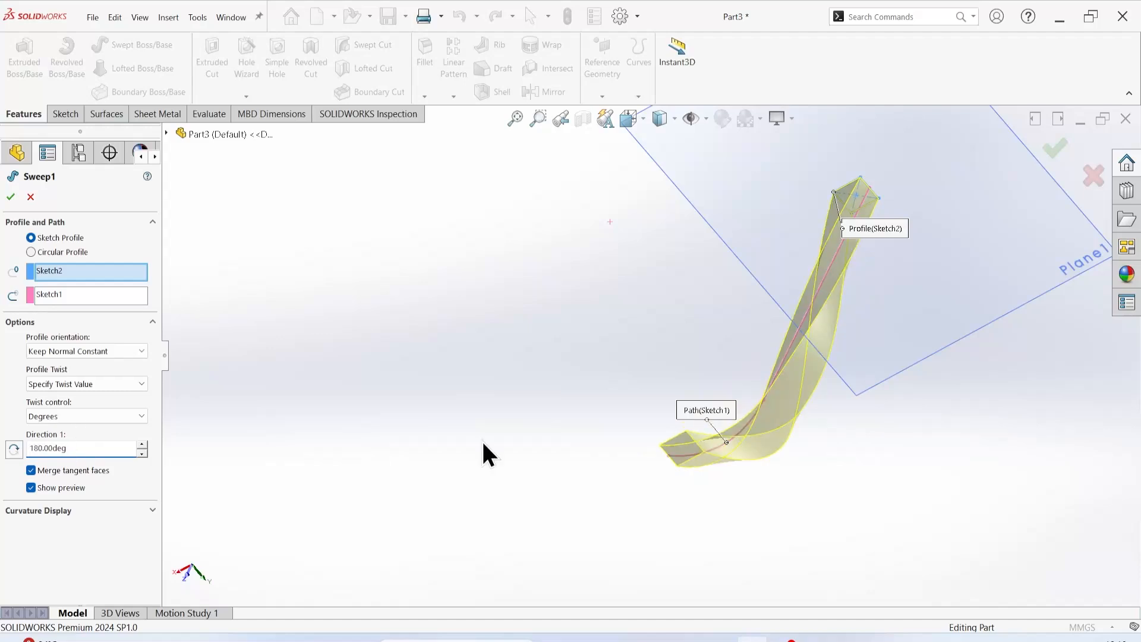
pyautogui.scroll(3, 604, 437)
pyautogui.moveTo(604, 437); pyautogui.dragTo(649, 369, button='middle')
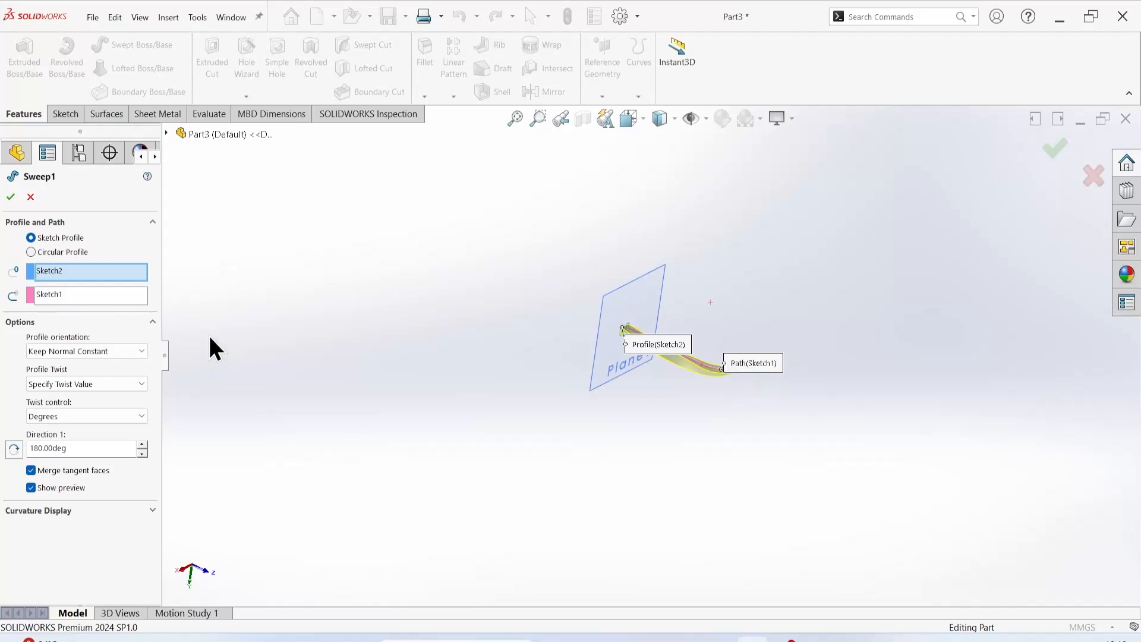
pyautogui.click(8, 199)
pyautogui.scroll(-5, 690, 317)
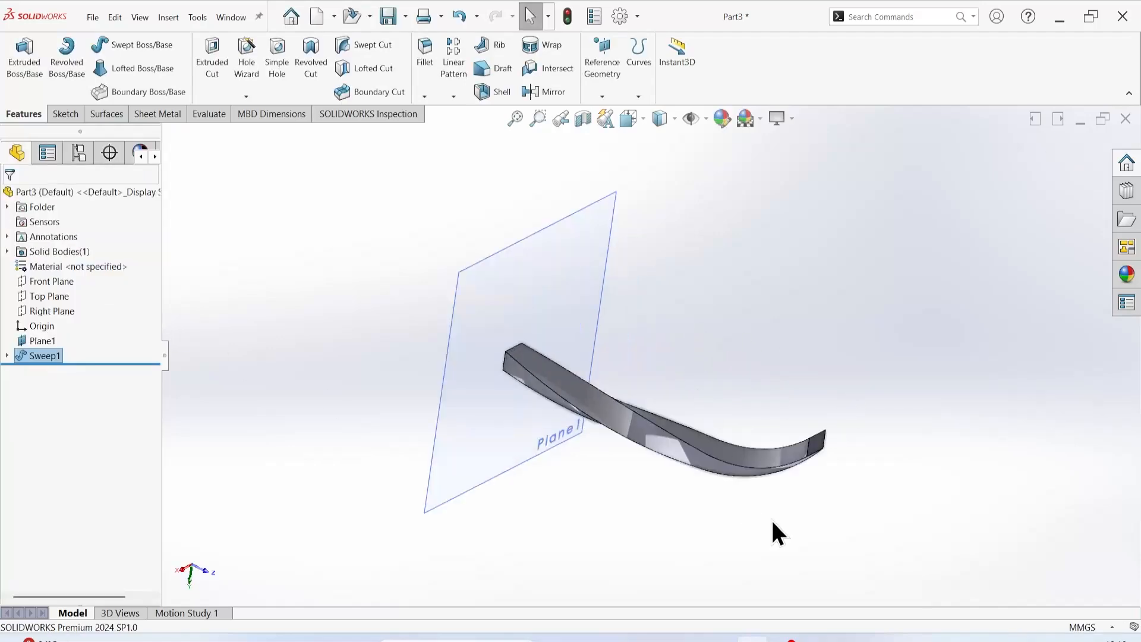
pyautogui.moveTo(772, 519); pyautogui.dragTo(794, 361, button='middle')
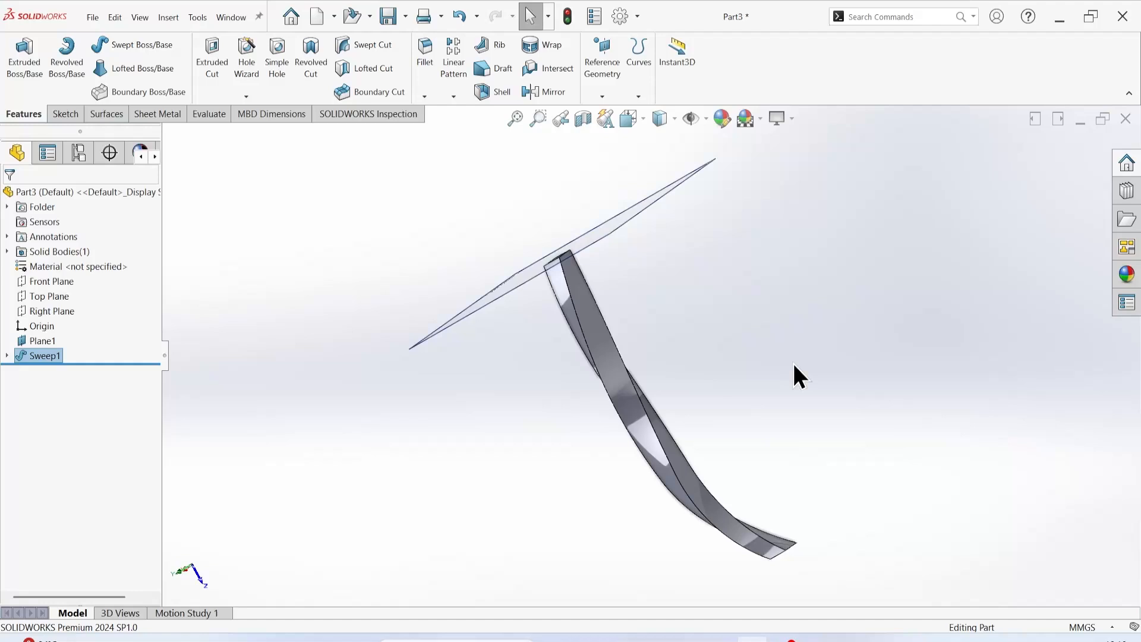
# Step: Edit the sweep feature, set its twist angle to 360 degrees, accept it and inspect the resulting bar
pyautogui.rightClick(630, 420)
pyautogui.click(642, 343)
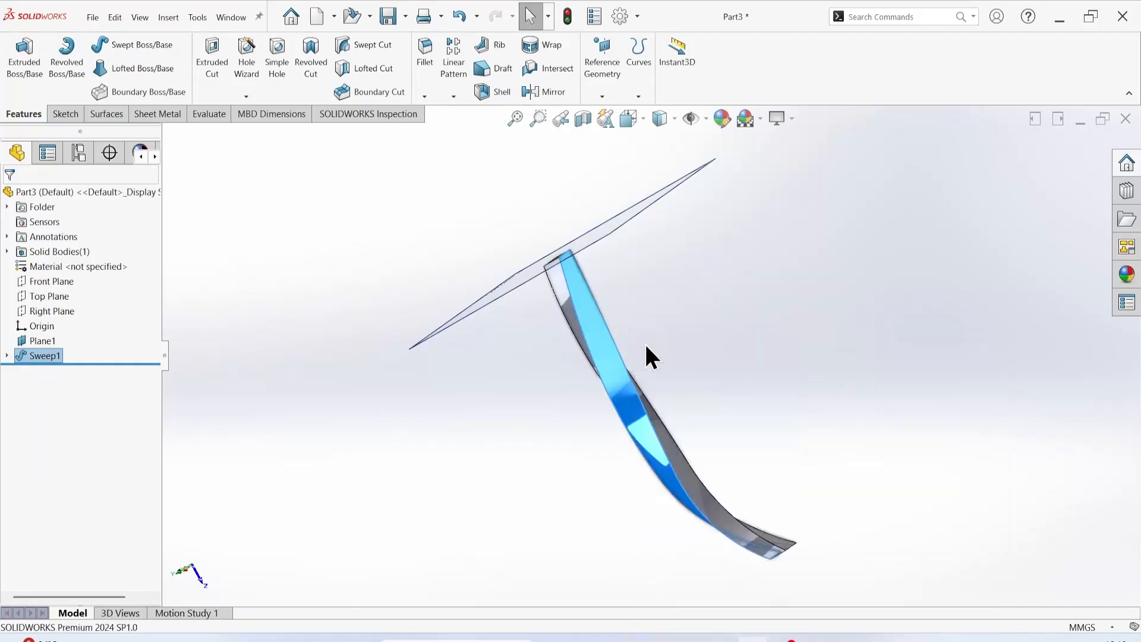
pyautogui.doubleClick(63, 448)
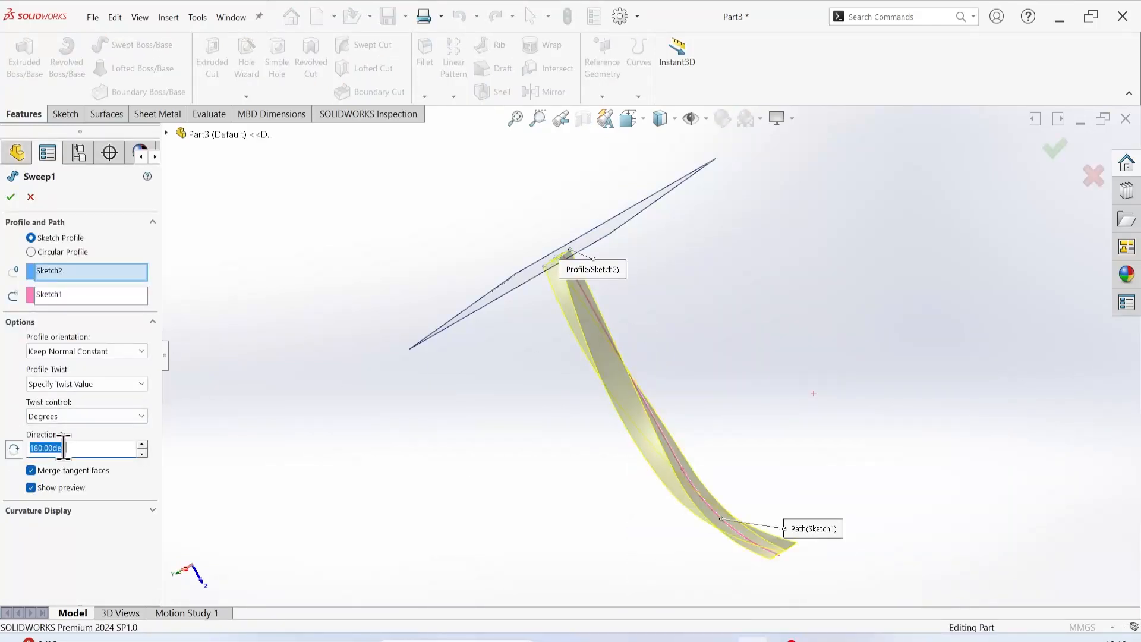
pyautogui.write('360')
pyautogui.press('Return')
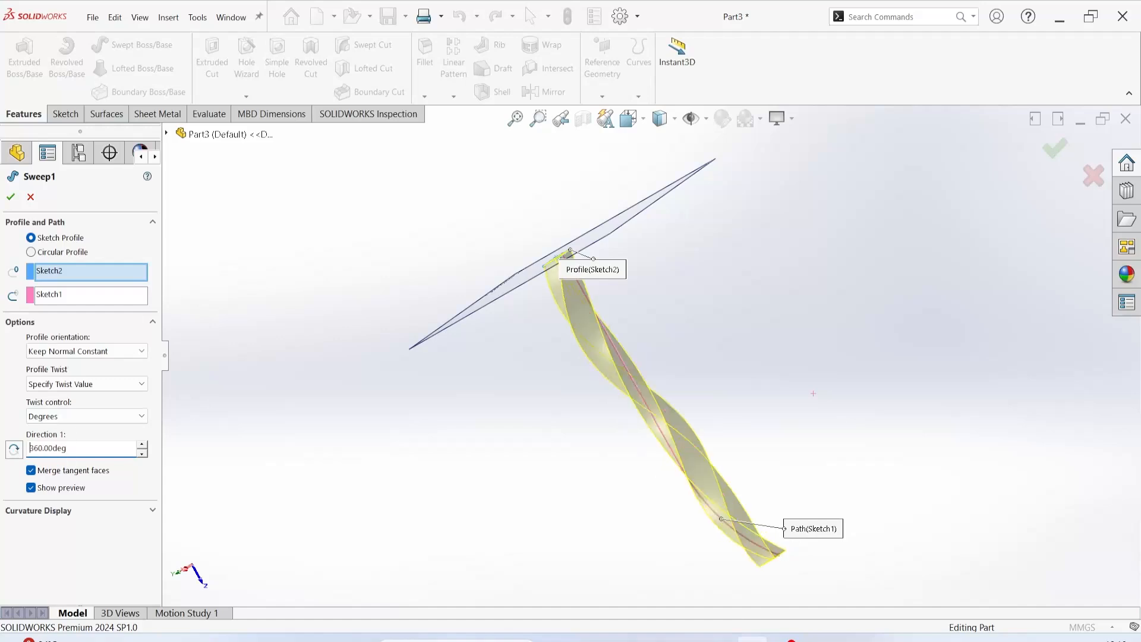
pyautogui.click(11, 196)
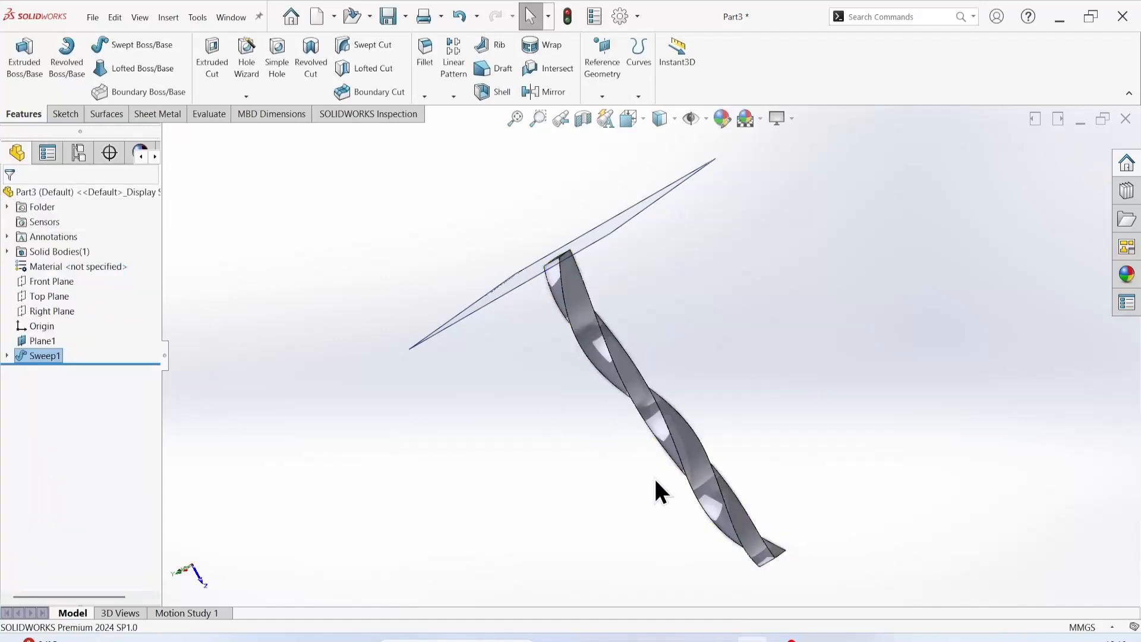
pyautogui.moveTo(656, 481); pyautogui.dragTo(479, 540, button='middle')
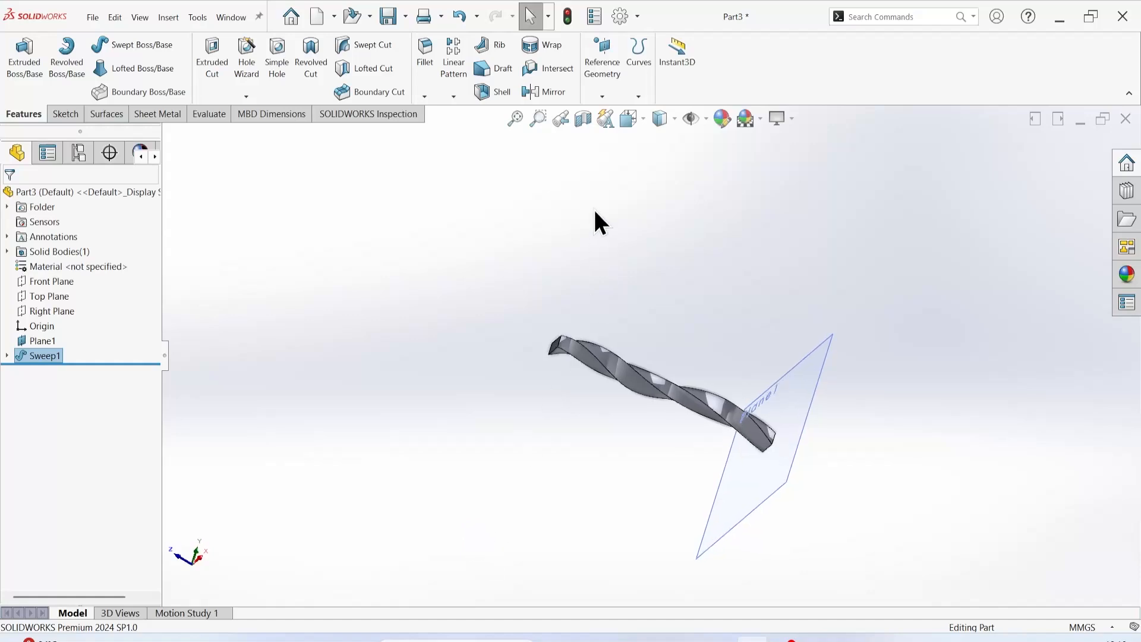
pyautogui.moveTo(597, 215); pyautogui.dragTo(544, 472, button='middle')
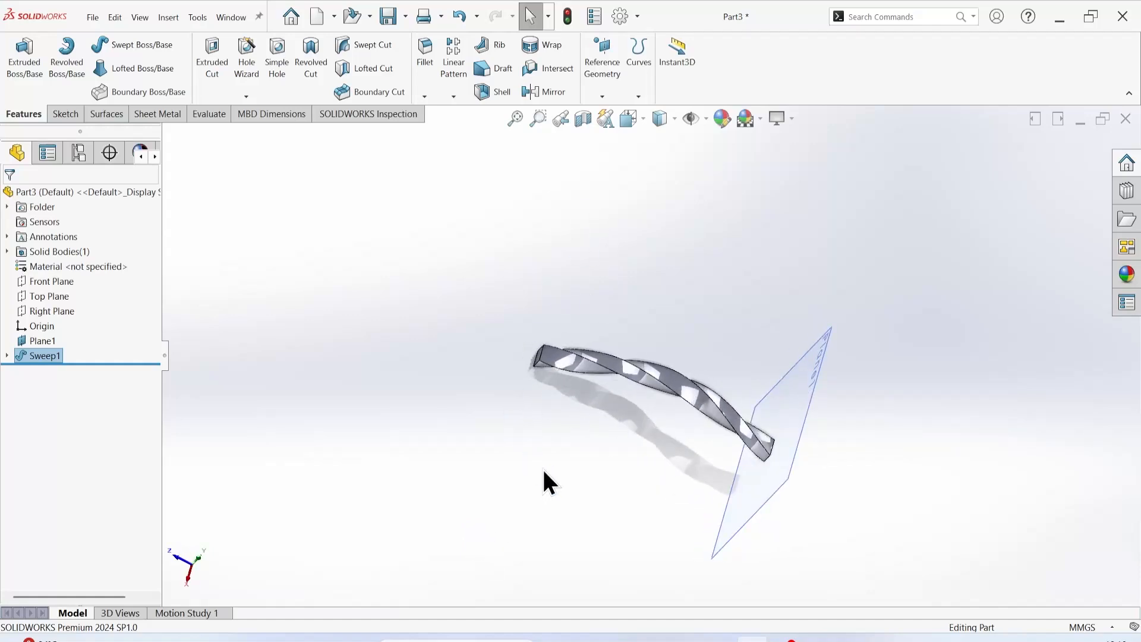
# Step: Reopen the sweep for editing and set its twist control to Revolutions
pyautogui.rightClick(51, 367)
pyautogui.click(61, 326)
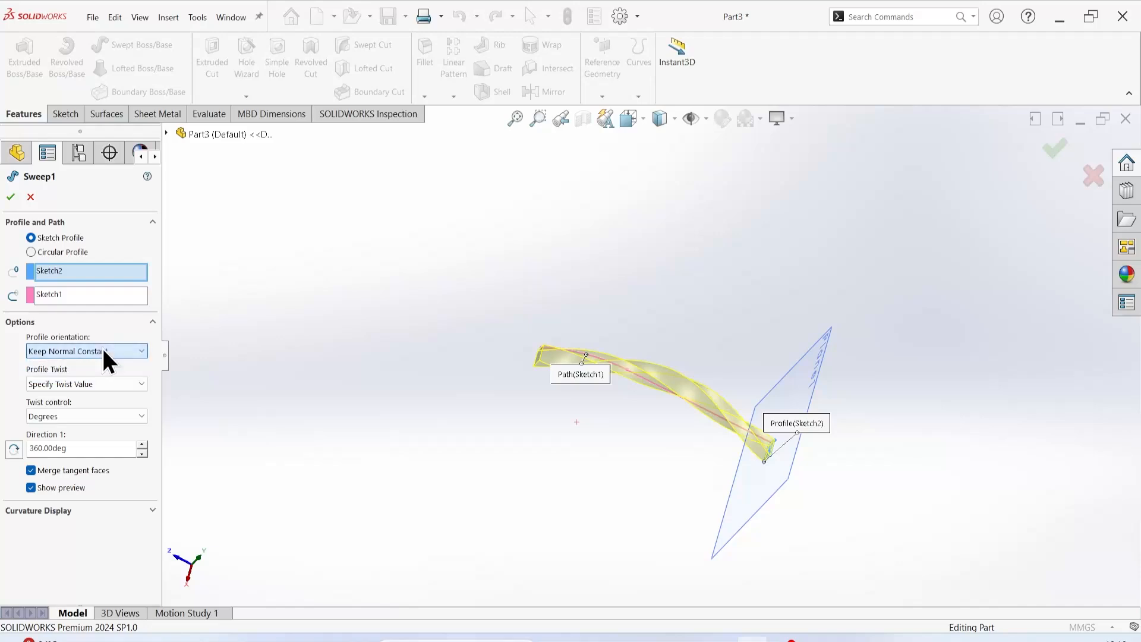
pyautogui.click(87, 385)
pyautogui.click(88, 387)
pyautogui.click(82, 411)
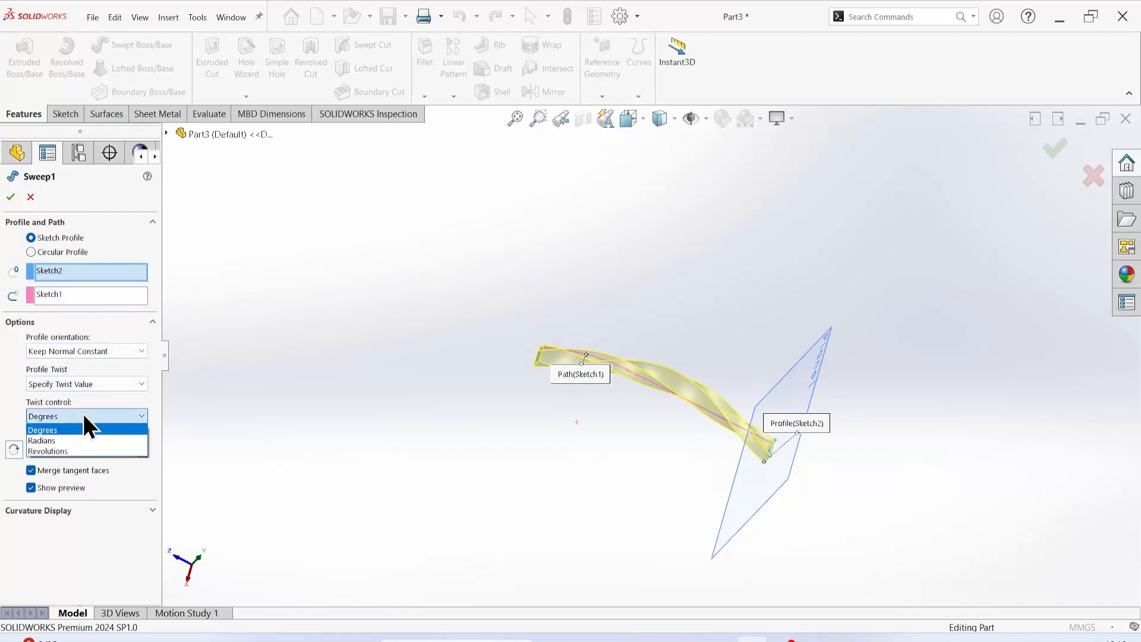
pyautogui.click(69, 452)
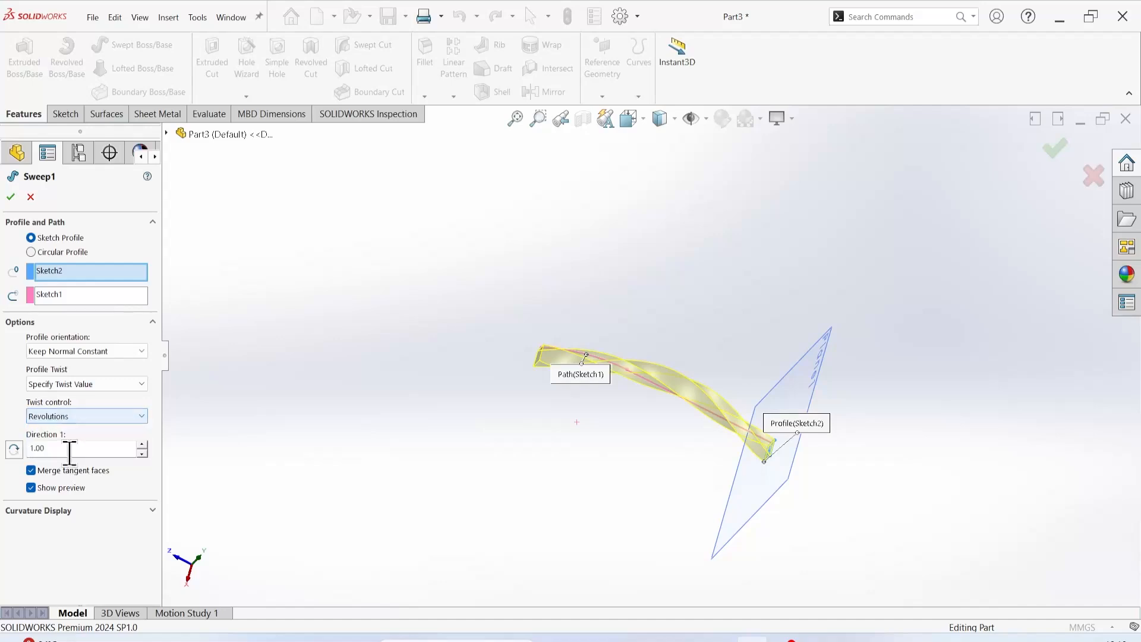
# Step: Raise the sweep's twist to 3 revolutions and examine the preview up close
pyautogui.click(142, 446)
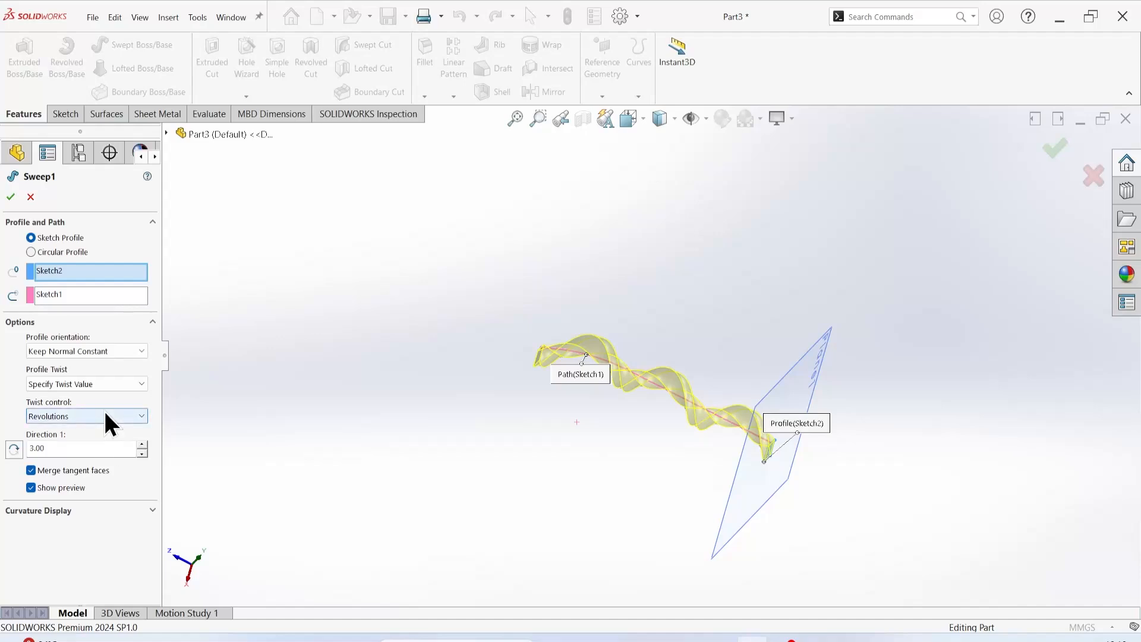
pyautogui.scroll(-3, 672, 386)
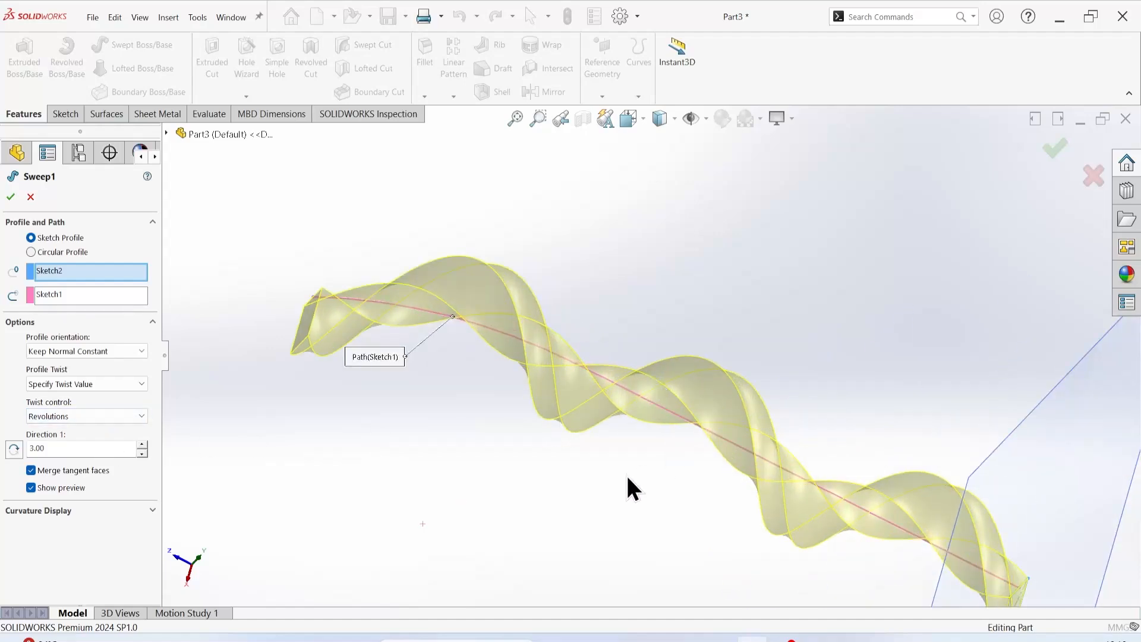
pyautogui.scroll(-2, 624, 482)
# Step: Set the sweep's Direction 1 twist to 1 revolution
pyautogui.click(70, 449)
pyautogui.doubleClick(69, 449)
pyautogui.write('1')
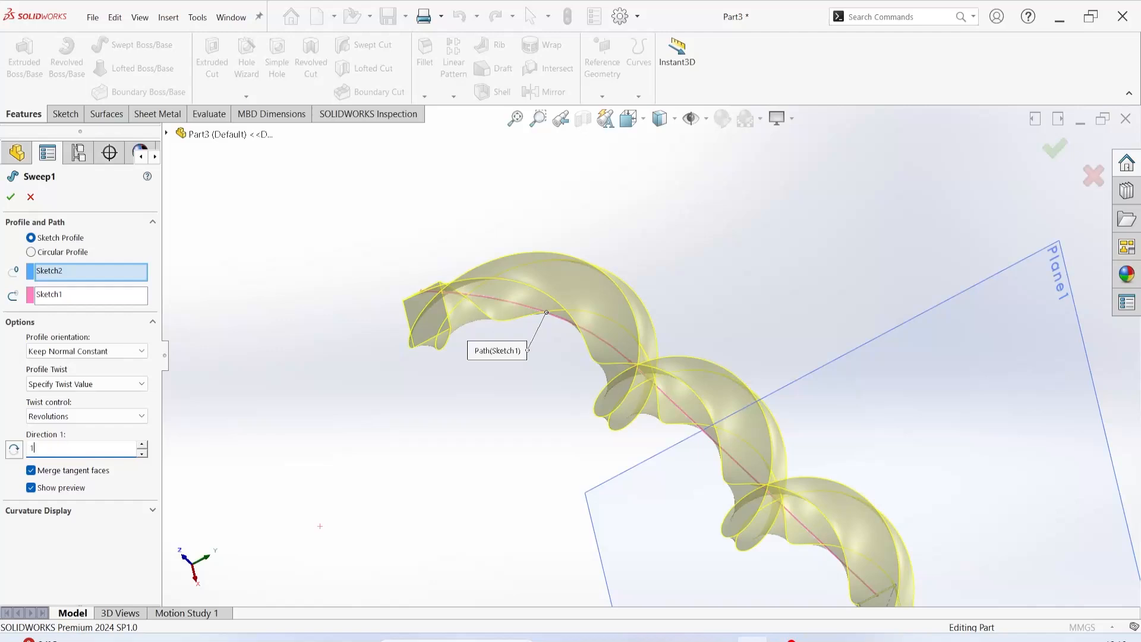
pyautogui.press('Return')
pyautogui.scroll(3, 601, 470)
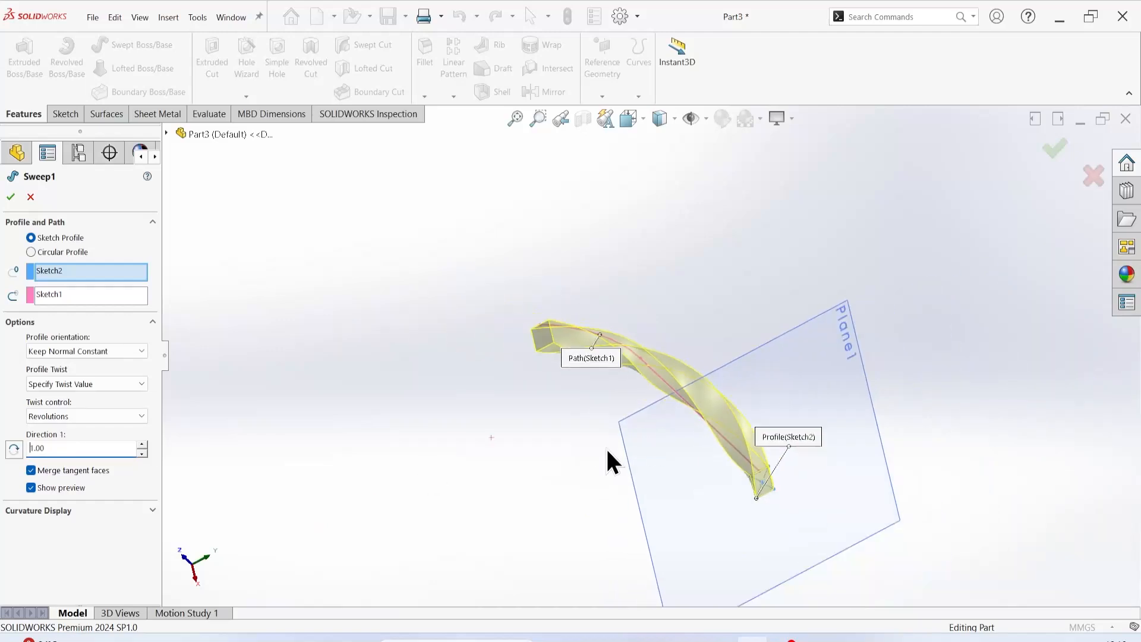
# Step: Set the sweep's Direction 1 twist to 0.5 revolutions
pyautogui.doubleClick(81, 447)
pyautogui.write('.5')
pyautogui.press('Return')
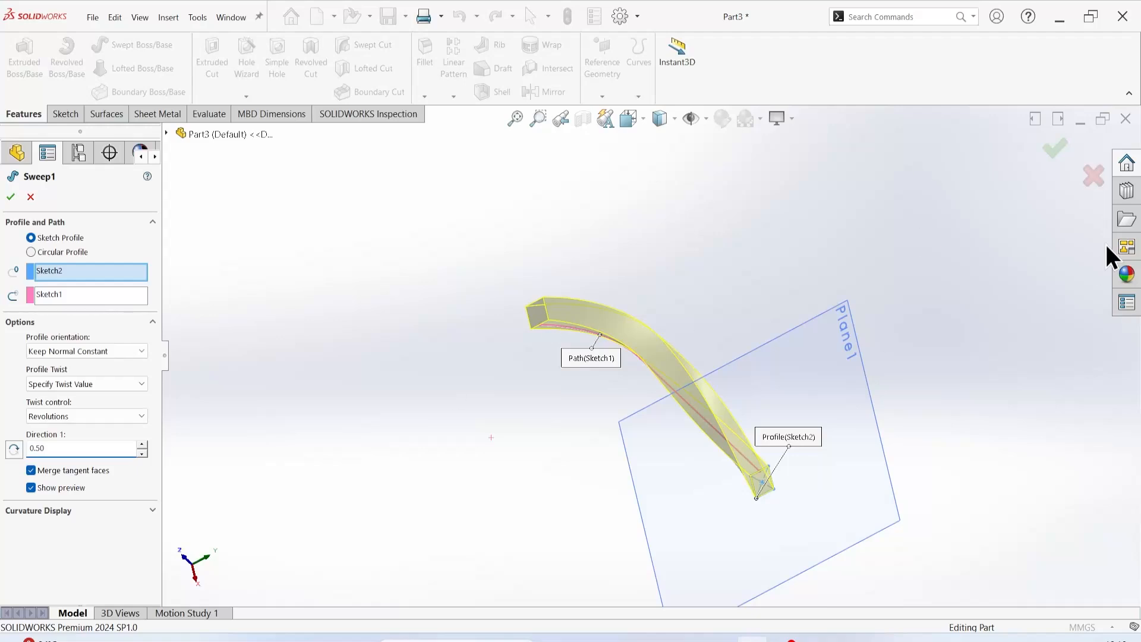
# Step: Set the sweep's twist control to Radians and raise the Direction 1 twist to 4.1887902 rad
pyautogui.doubleClick(50, 449)
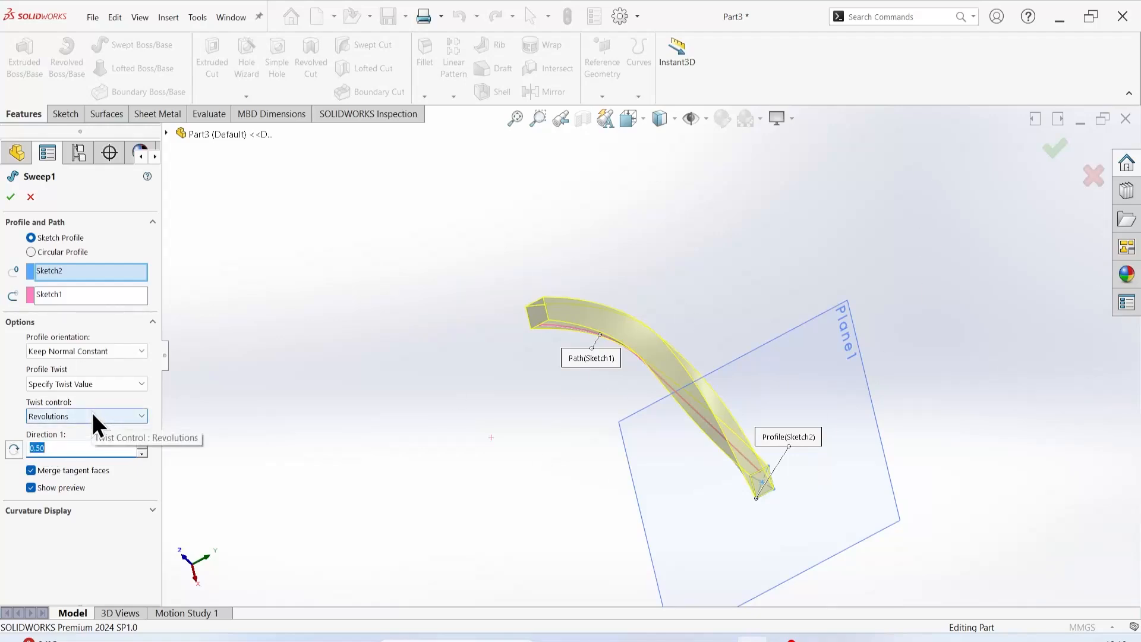
pyautogui.click(63, 415)
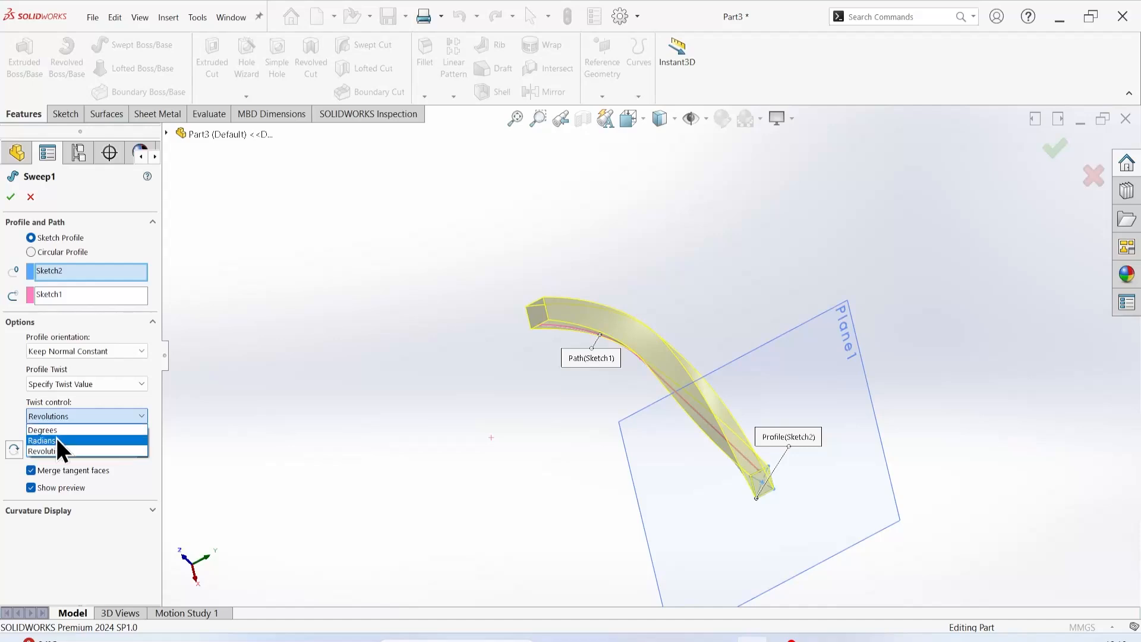
pyautogui.click(56, 441)
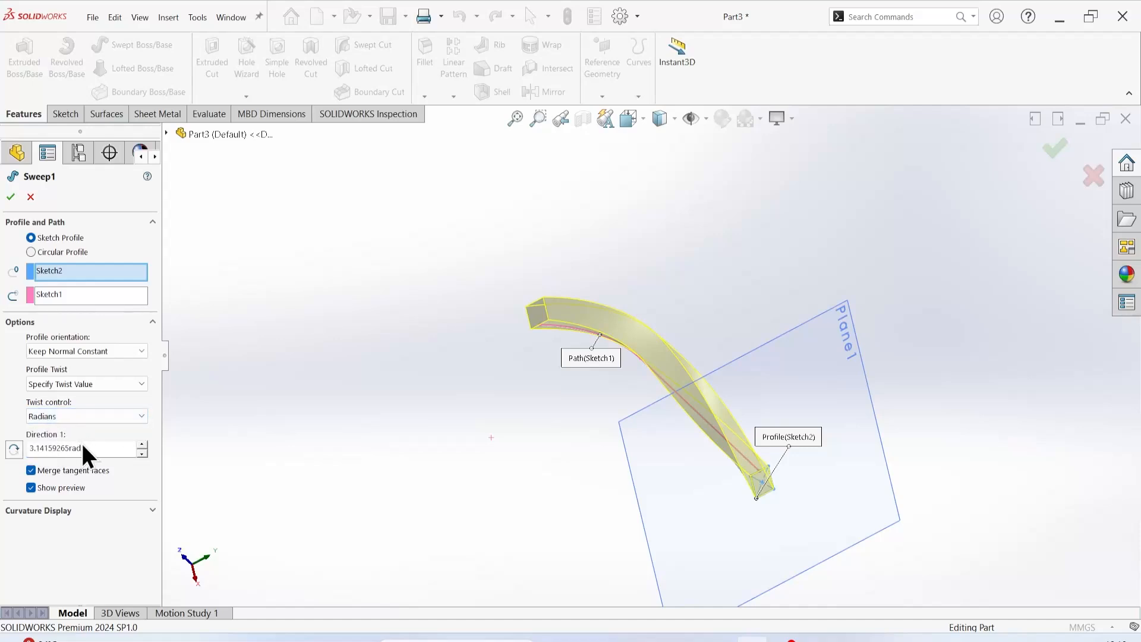
pyautogui.click(140, 444)
pyautogui.click(138, 444)
pyautogui.click(138, 443)
pyautogui.click(138, 443)
pyautogui.click(138, 443)
pyautogui.click(141, 444)
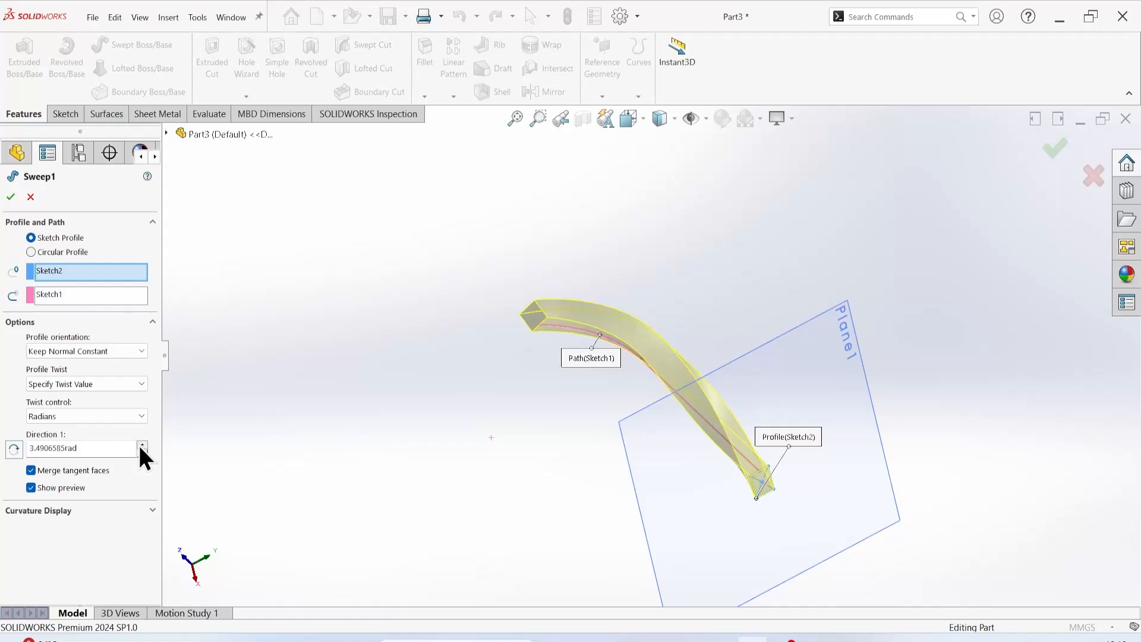
pyautogui.click(141, 445)
pyautogui.click(141, 444)
pyautogui.click(141, 445)
pyautogui.click(141, 445)
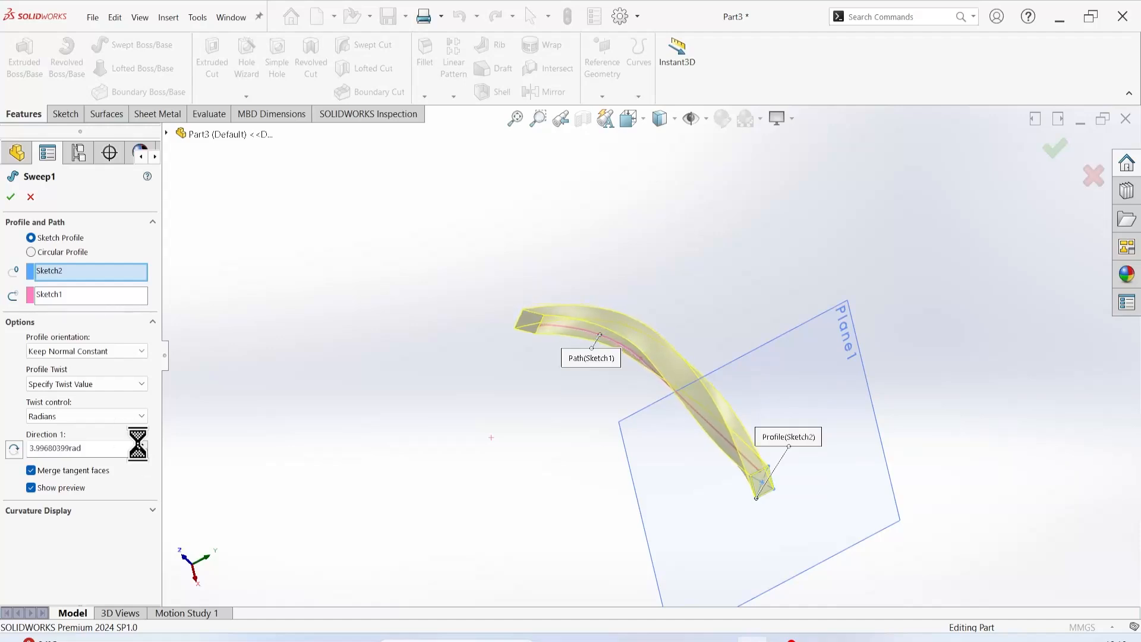
pyautogui.click(141, 444)
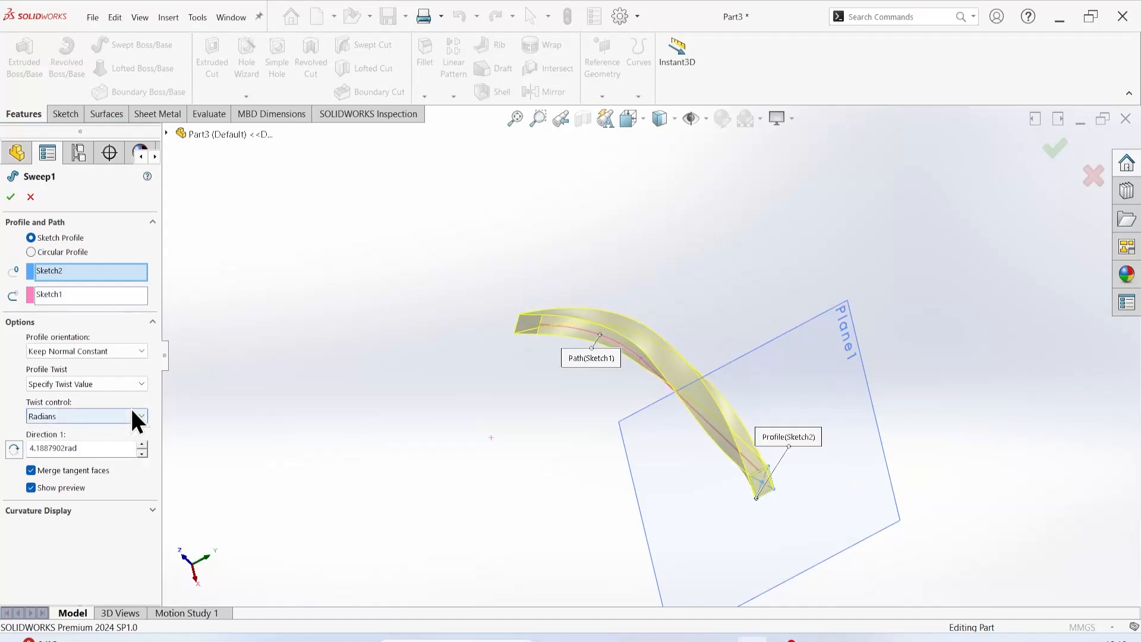
# Step: Raise the sweep's Direction 1 twist to 4.88692191 rad with the twist control kept in Radians
pyautogui.scroll(-4, 613, 327)
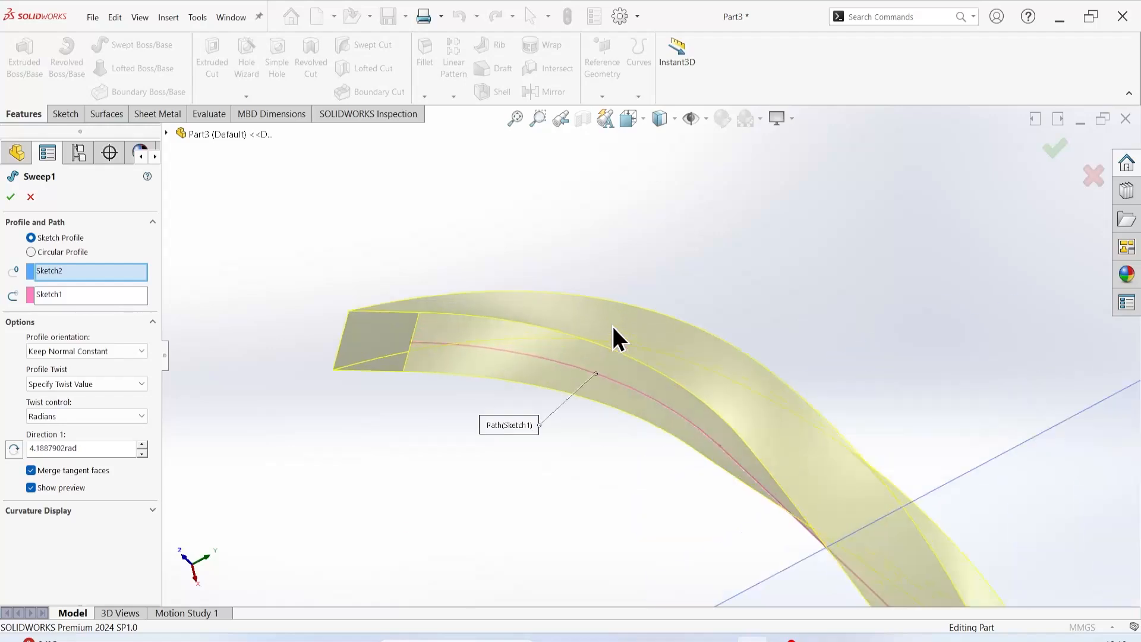
pyautogui.click(141, 445)
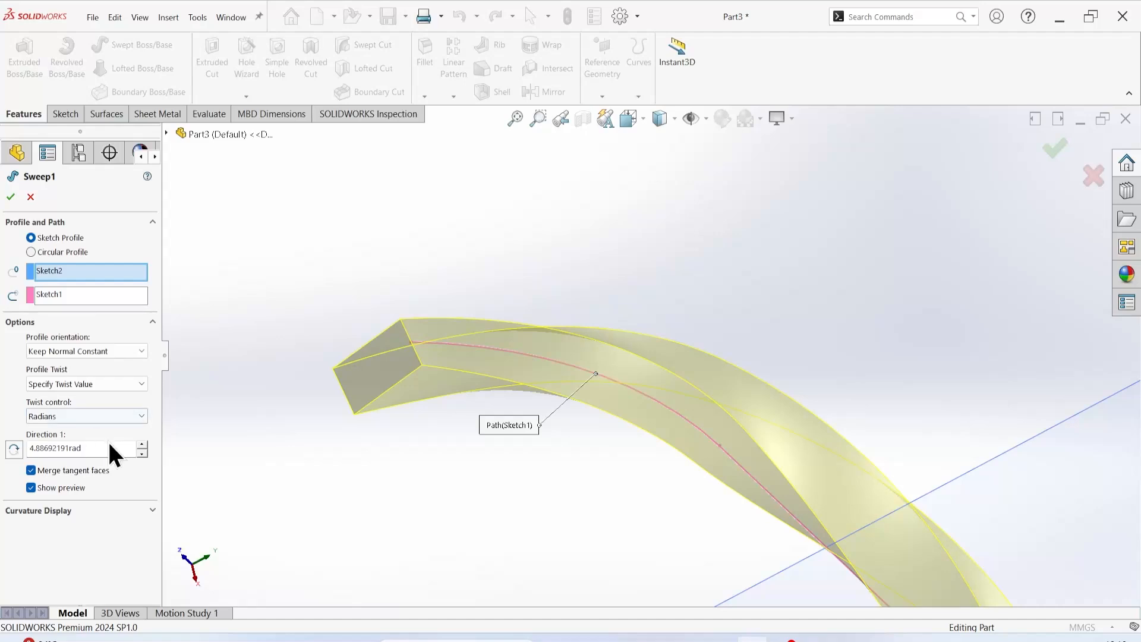
pyautogui.click(74, 416)
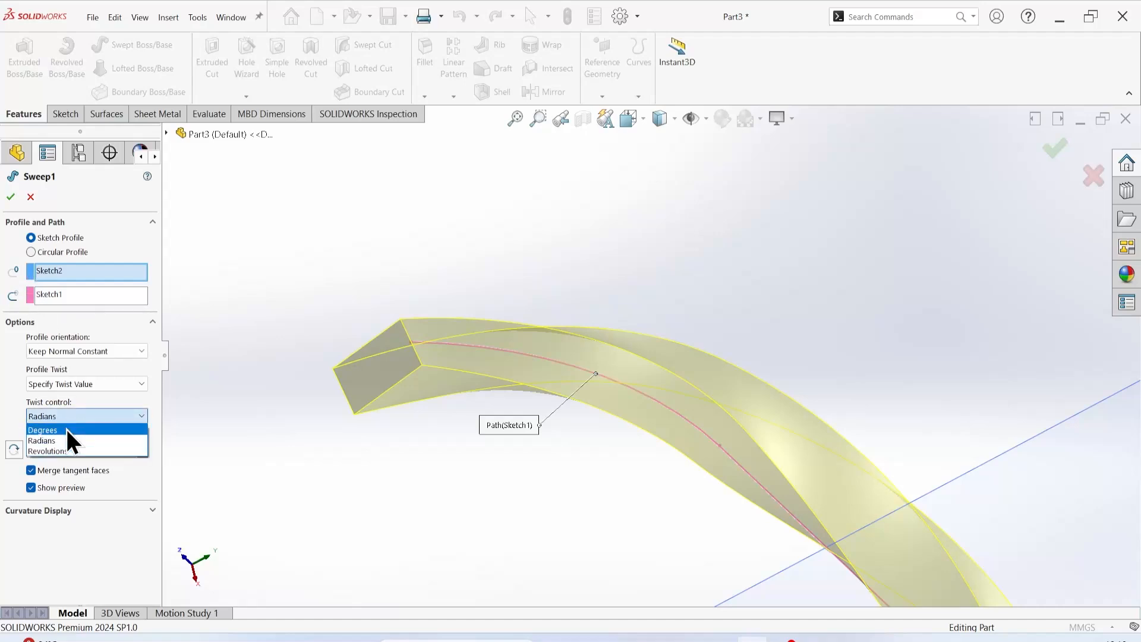
pyautogui.click(62, 437)
pyautogui.click(81, 413)
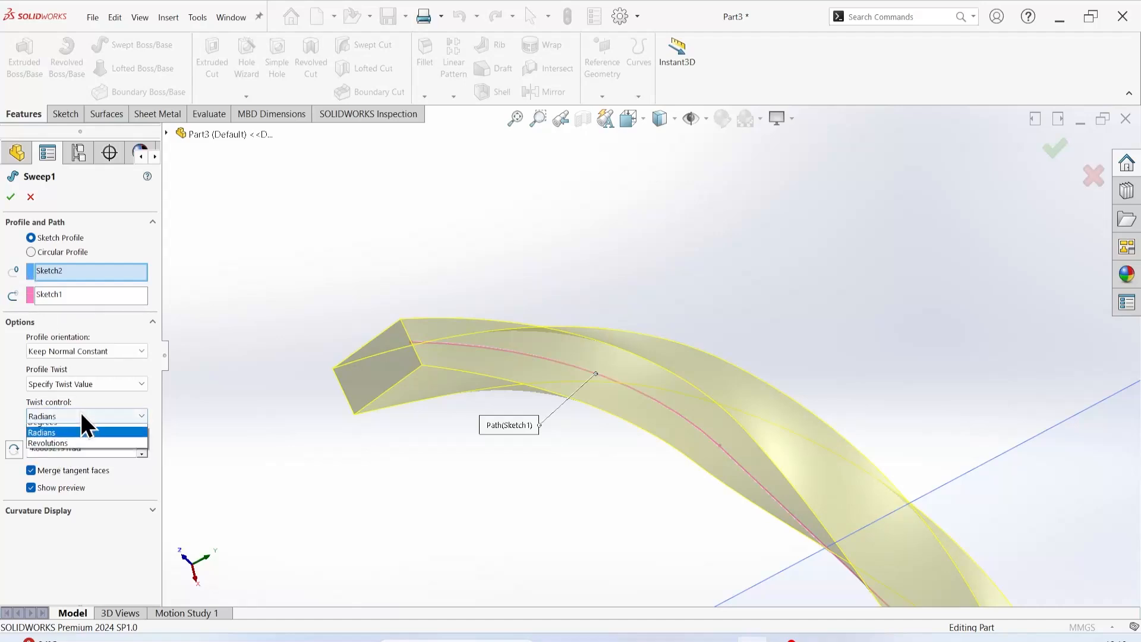
pyautogui.click(70, 437)
# Step: Set the sweep's twist control to Degrees and the Direction 1 twist to 100°
pyautogui.click(80, 416)
pyautogui.click(74, 429)
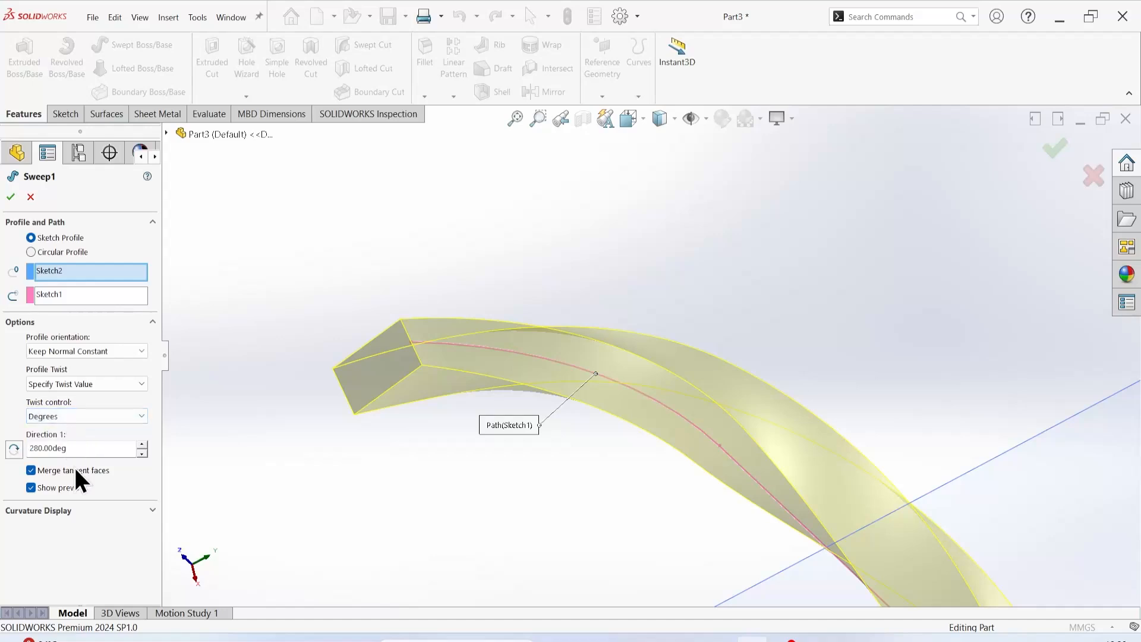
pyautogui.doubleClick(87, 450)
pyautogui.write('100')
pyautogui.press('Return')
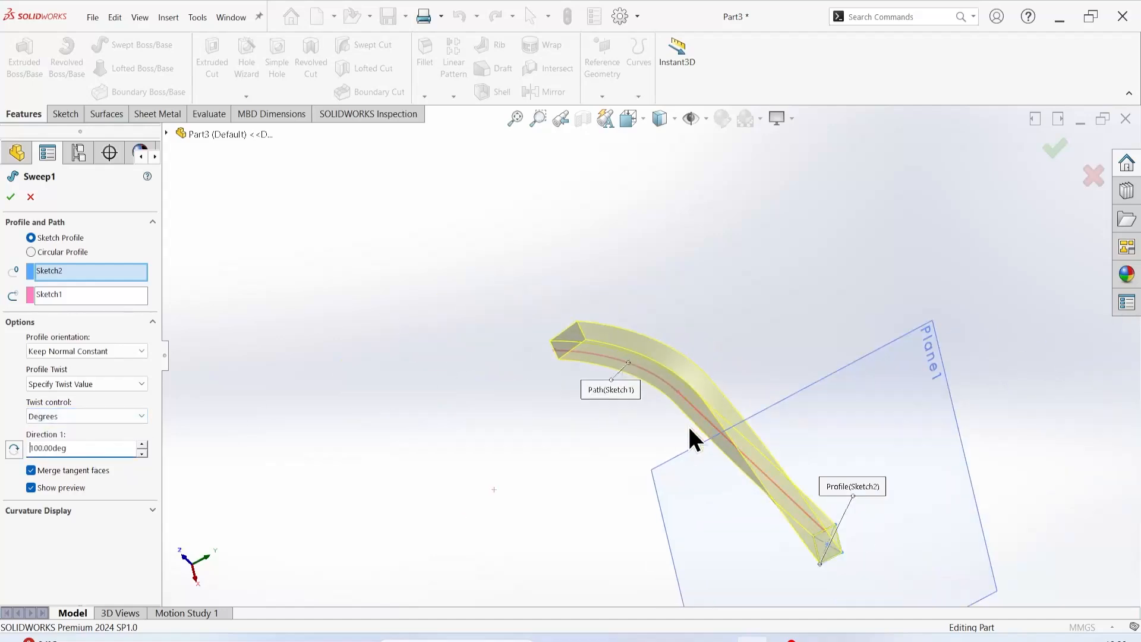
# Step: Switch the sweep's profile orientation to Follow Path and back to Keep Normal Constant, examining the preview's free end up close
pyautogui.moveTo(687, 425); pyautogui.dragTo(616, 325, button='middle')
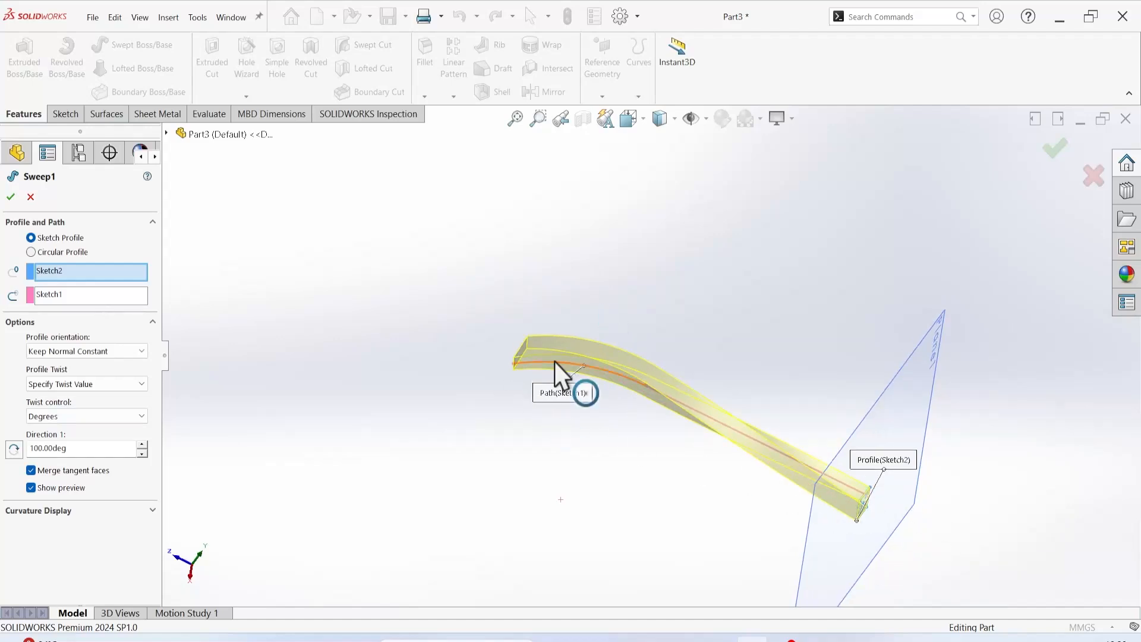
pyautogui.click(89, 350)
pyautogui.click(74, 366)
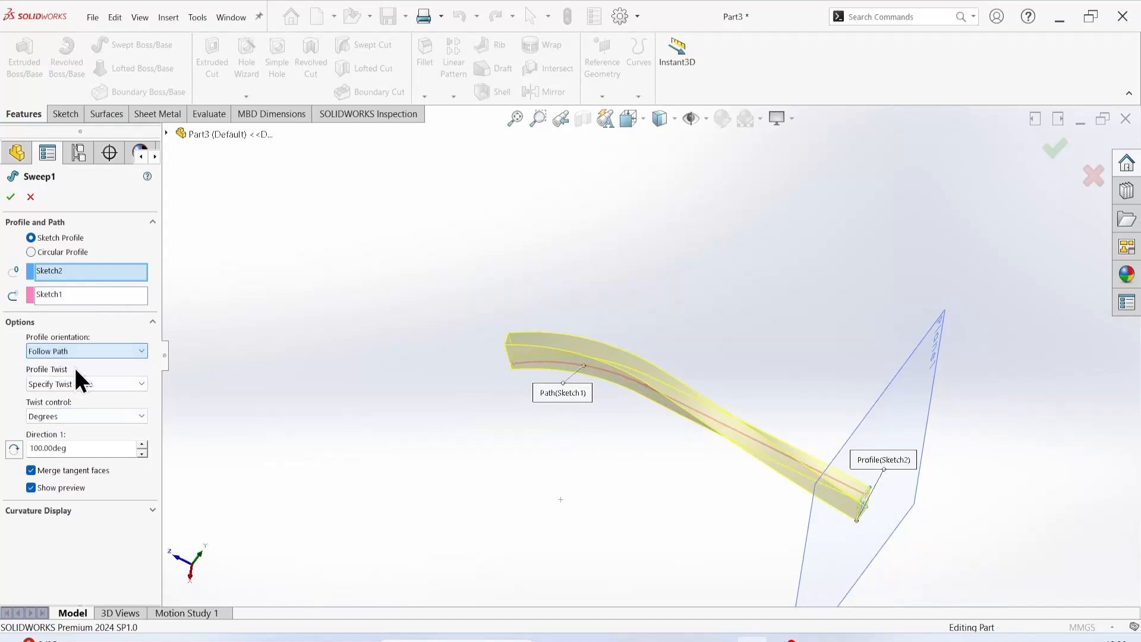
pyautogui.click(102, 349)
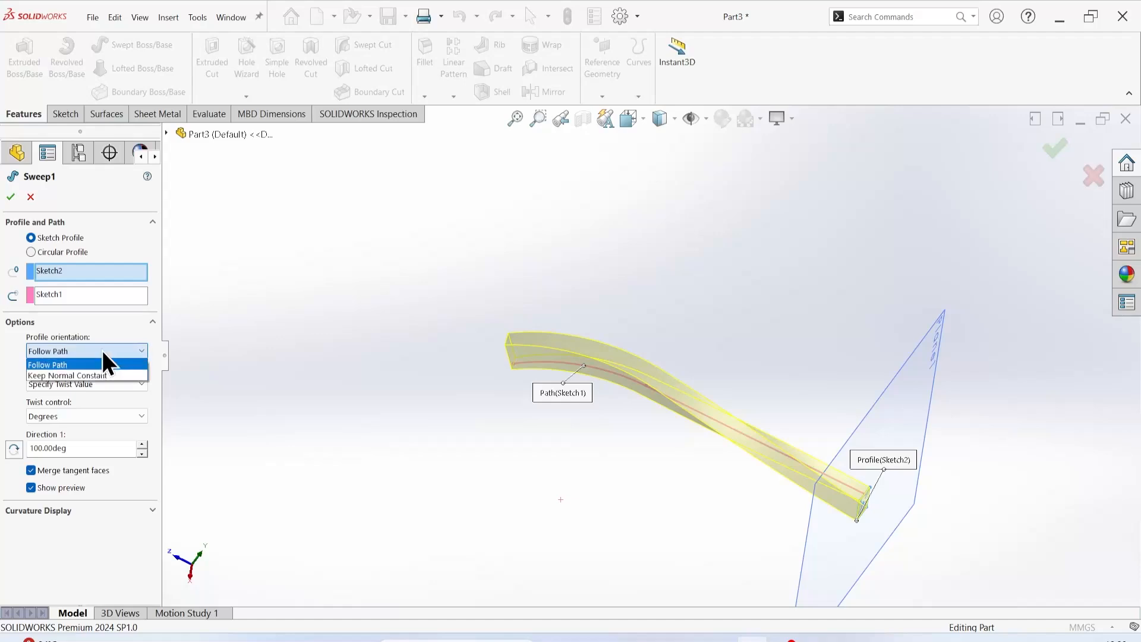
pyautogui.click(71, 376)
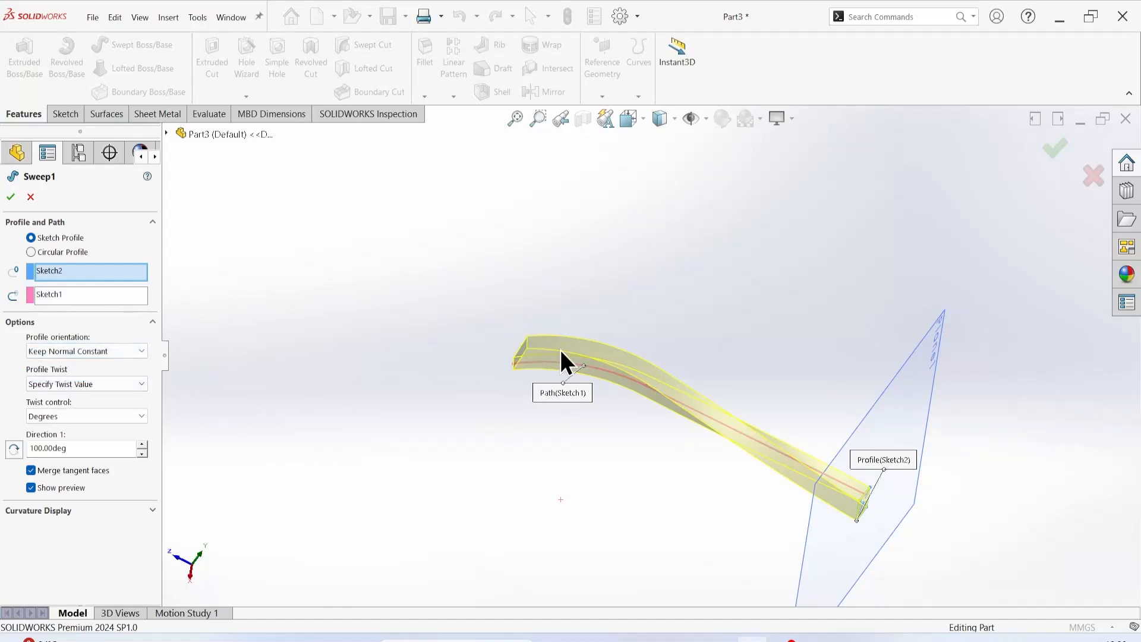
pyautogui.moveTo(562, 350); pyautogui.dragTo(707, 423, button='middle')
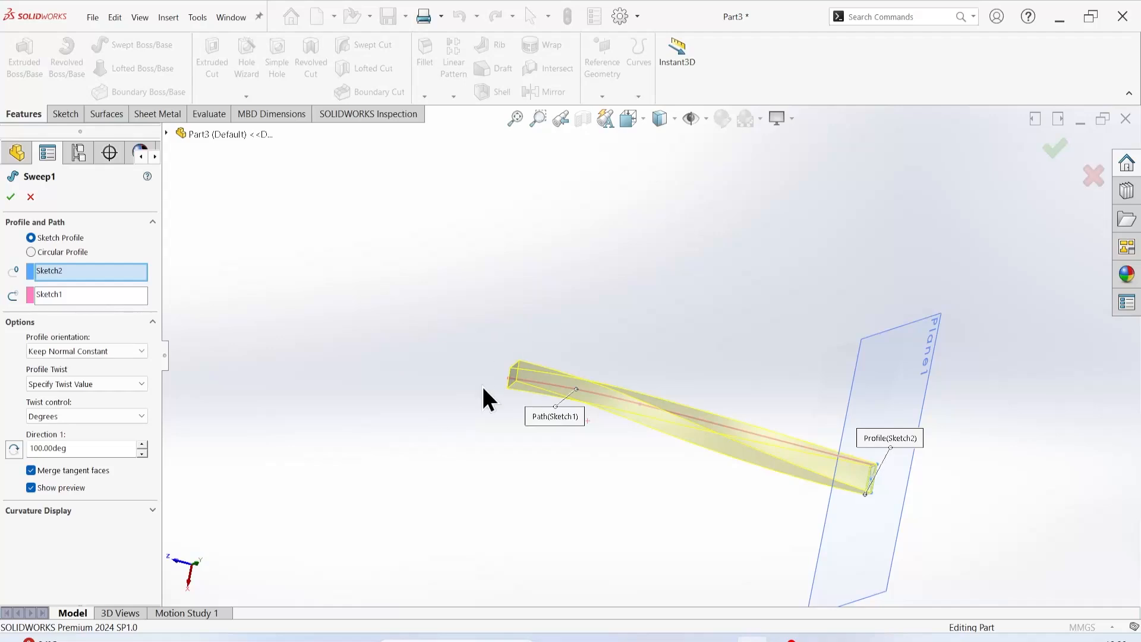
pyautogui.scroll(-3, 535, 411)
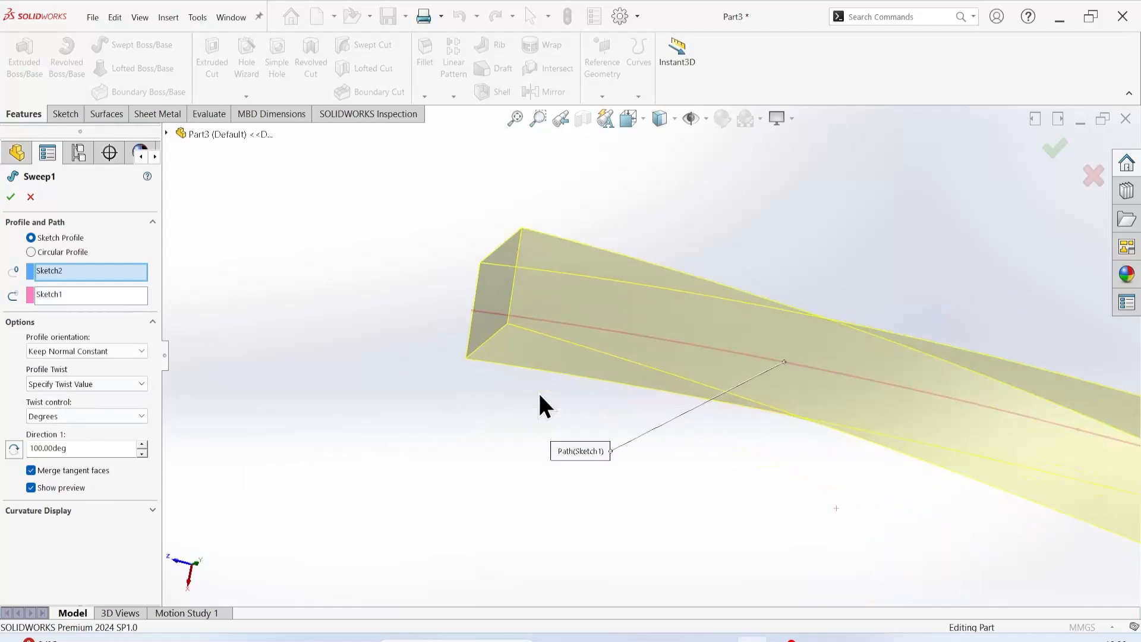
pyautogui.moveTo(540, 403); pyautogui.dragTo(550, 331, button='middle')
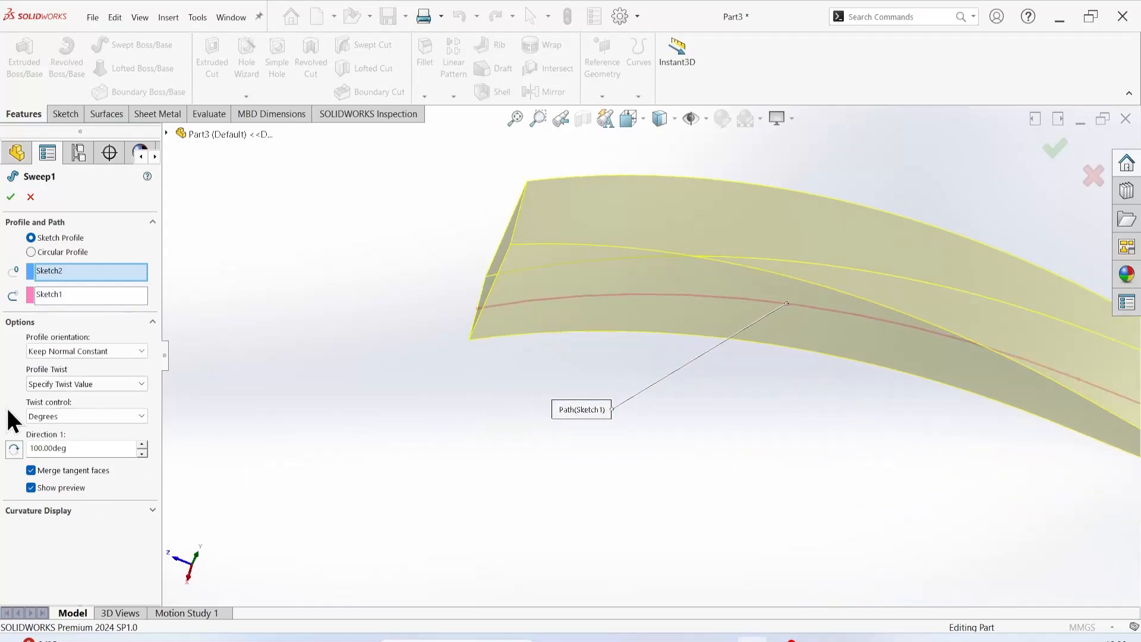
# Step: Compare the free end under Follow Path once more, and complete the sweep with Keep Normal Constant orientation
pyautogui.click(109, 350)
pyautogui.click(94, 364)
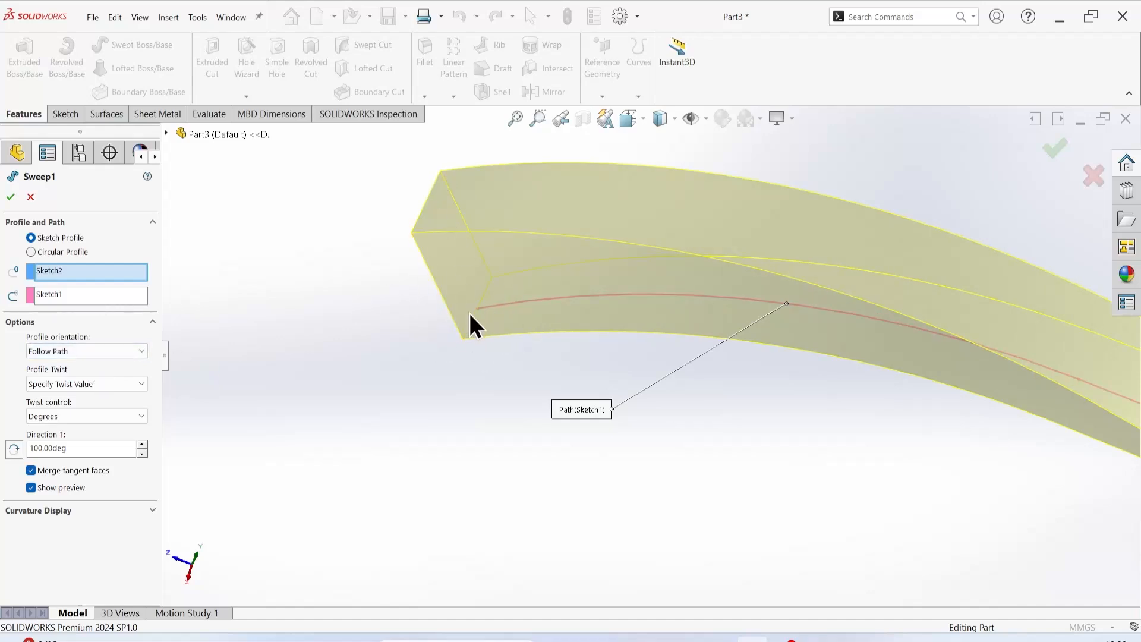
pyautogui.click(99, 355)
pyautogui.click(90, 376)
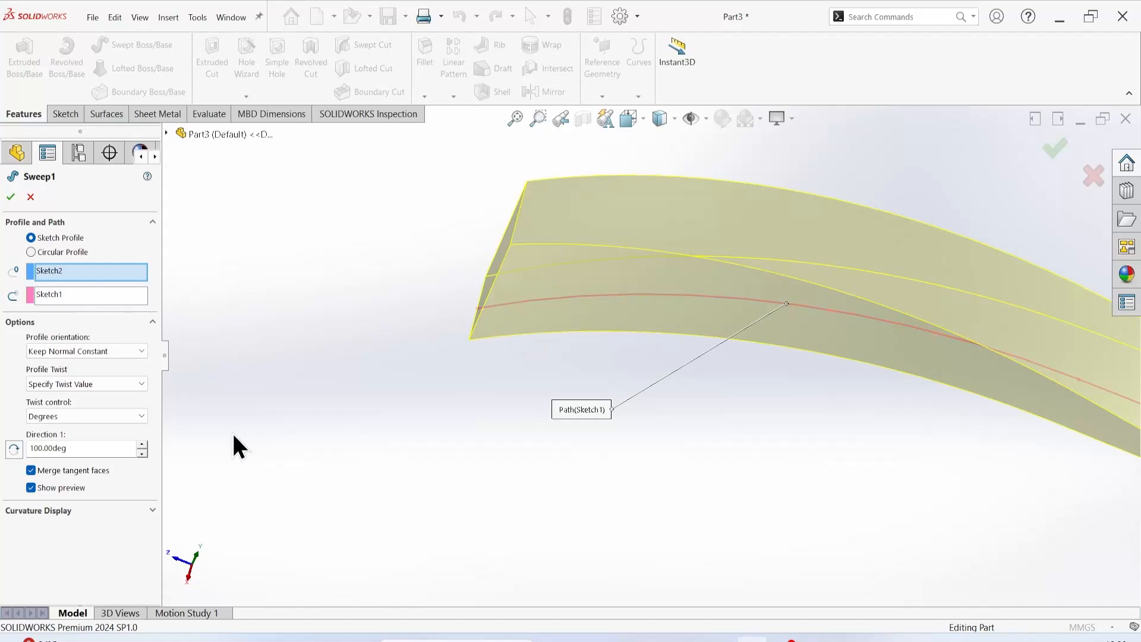
pyautogui.click(10, 197)
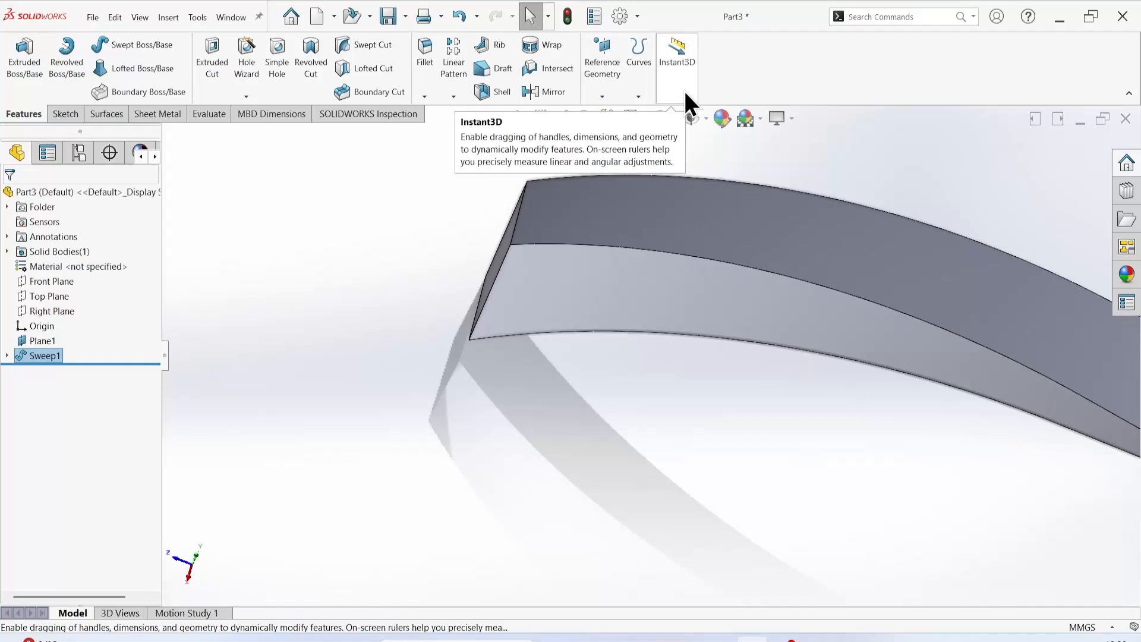
pyautogui.scroll(6, 207, 363)
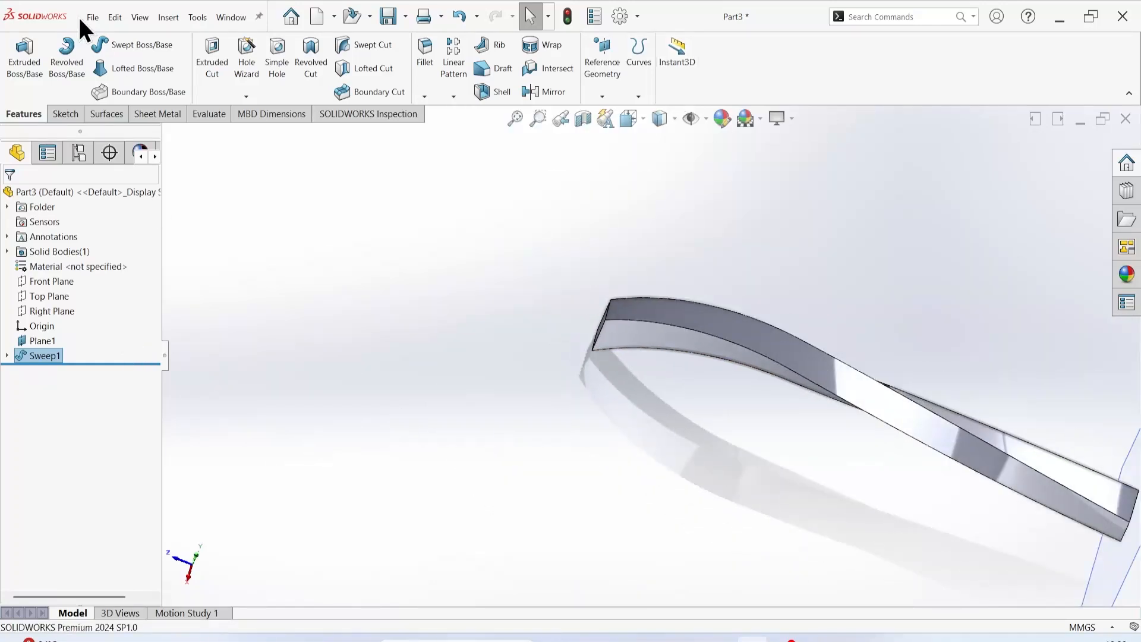
# Step: Create a new part document and start a sketch on the Top Plane
pyautogui.click(322, 13)
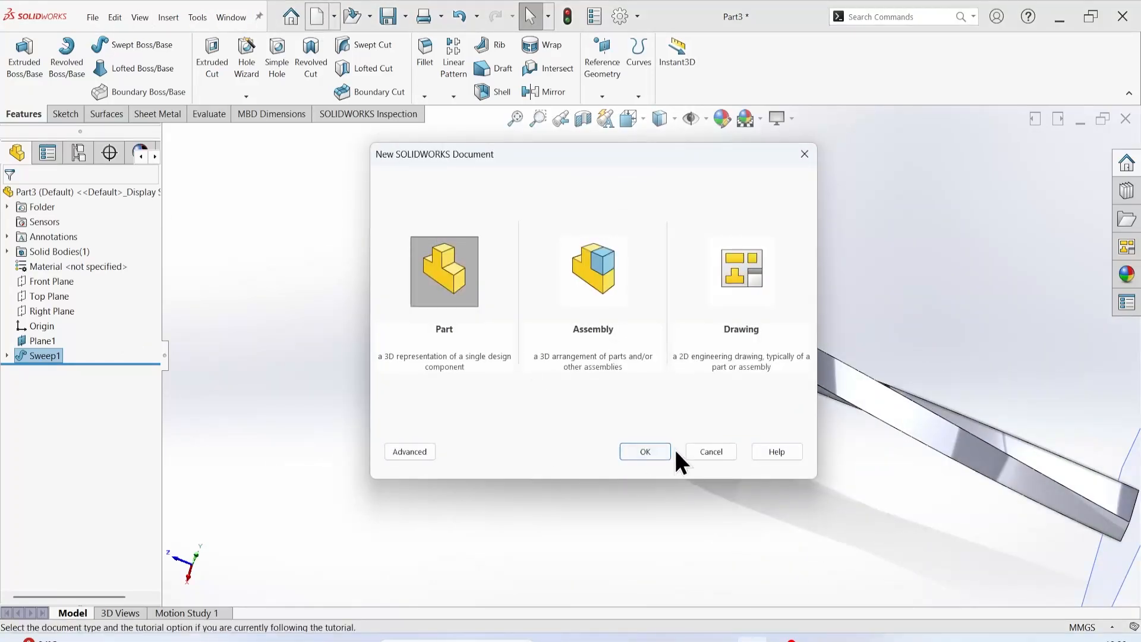
pyautogui.click(655, 452)
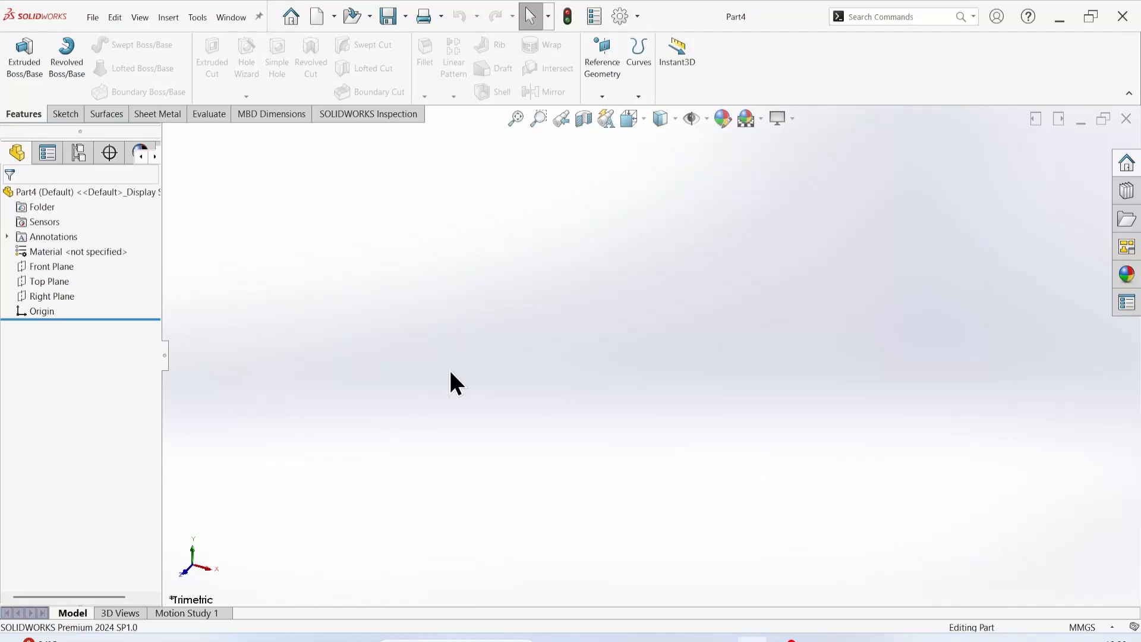
pyautogui.click(66, 113)
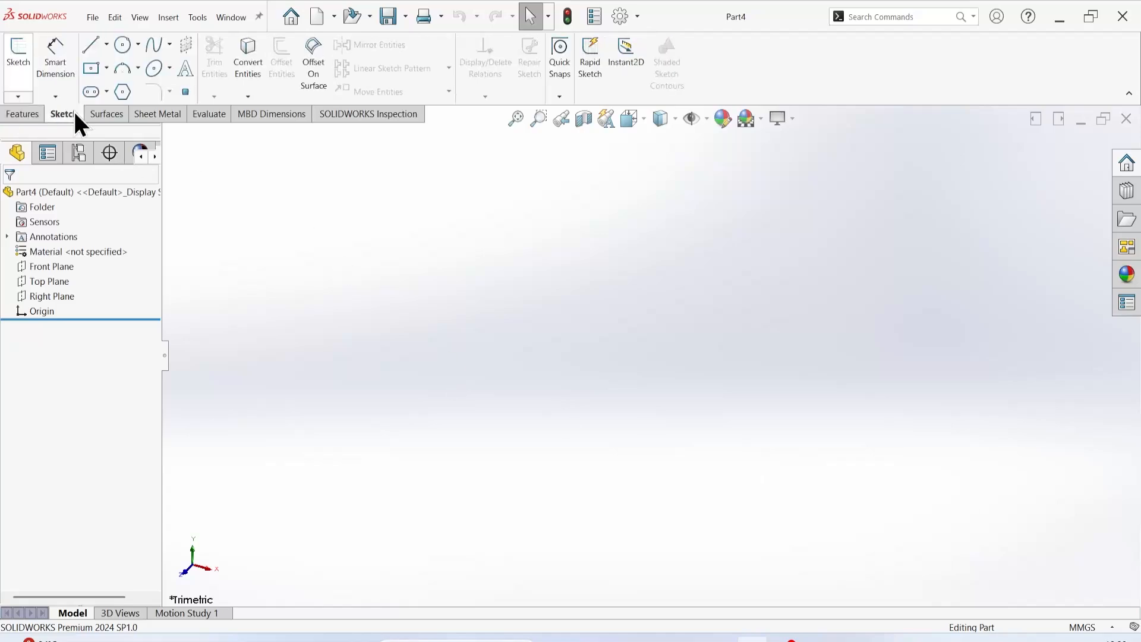
pyautogui.click(27, 61)
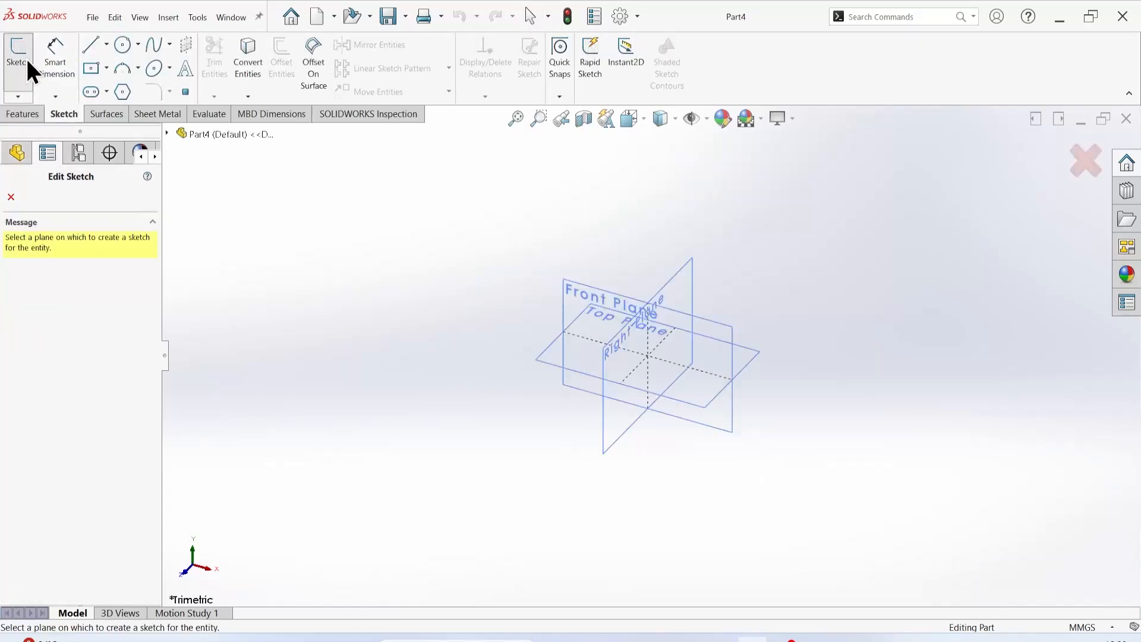
pyautogui.click(548, 359)
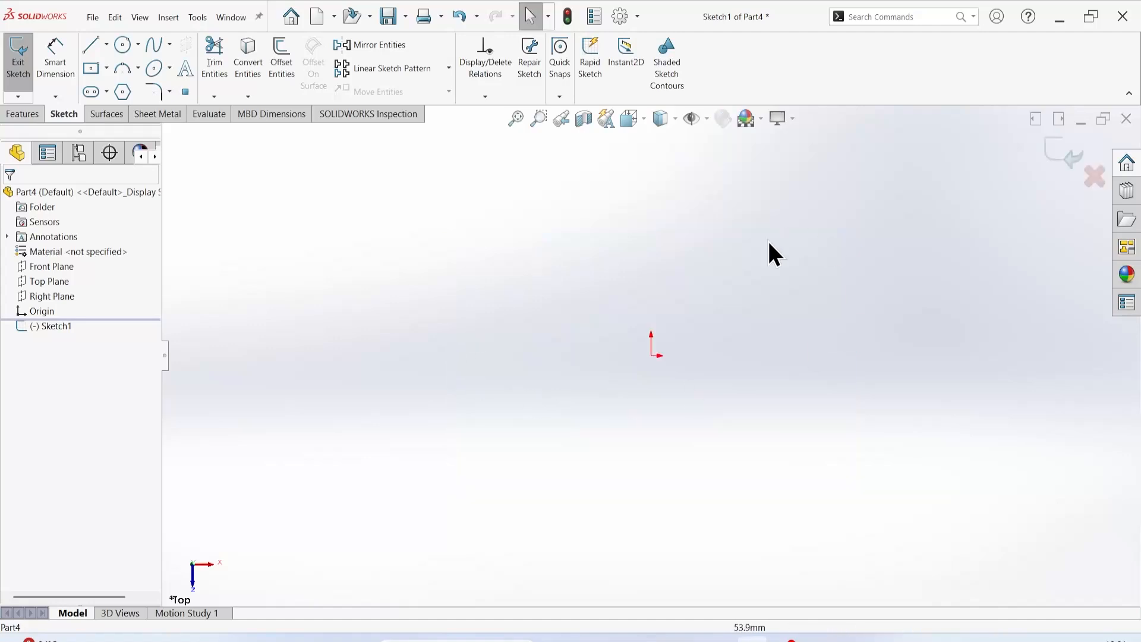
# Step: Sketch a downward-bulging three-point arc around the origin, about 215 mm across with a radius of about 113 mm, and exit the sketch
pyautogui.click(123, 69)
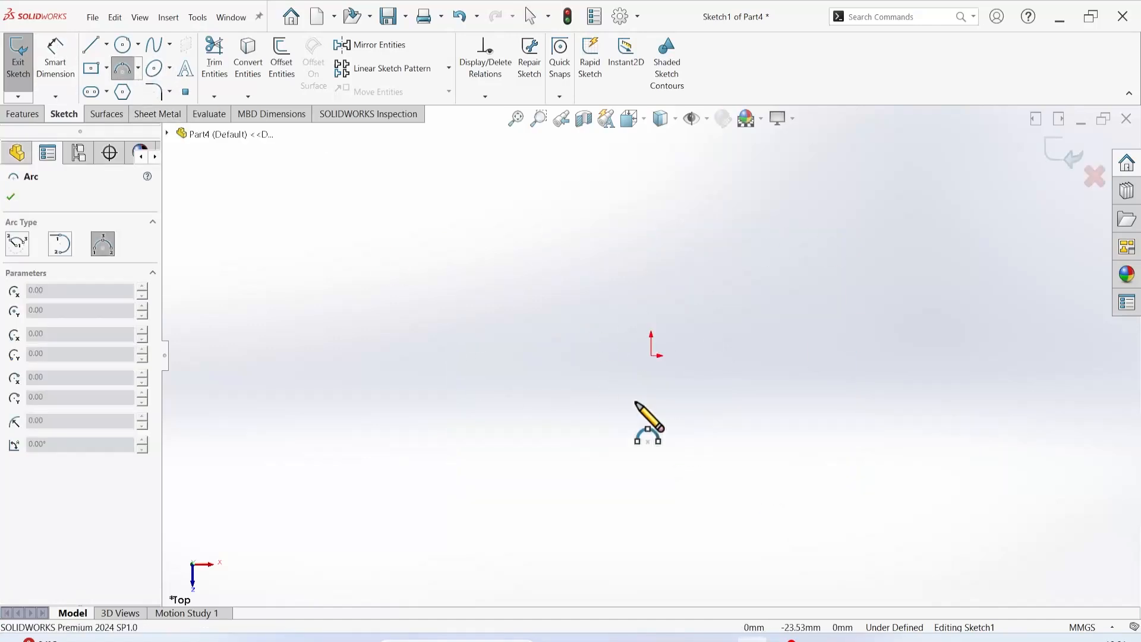
pyautogui.click(407, 297)
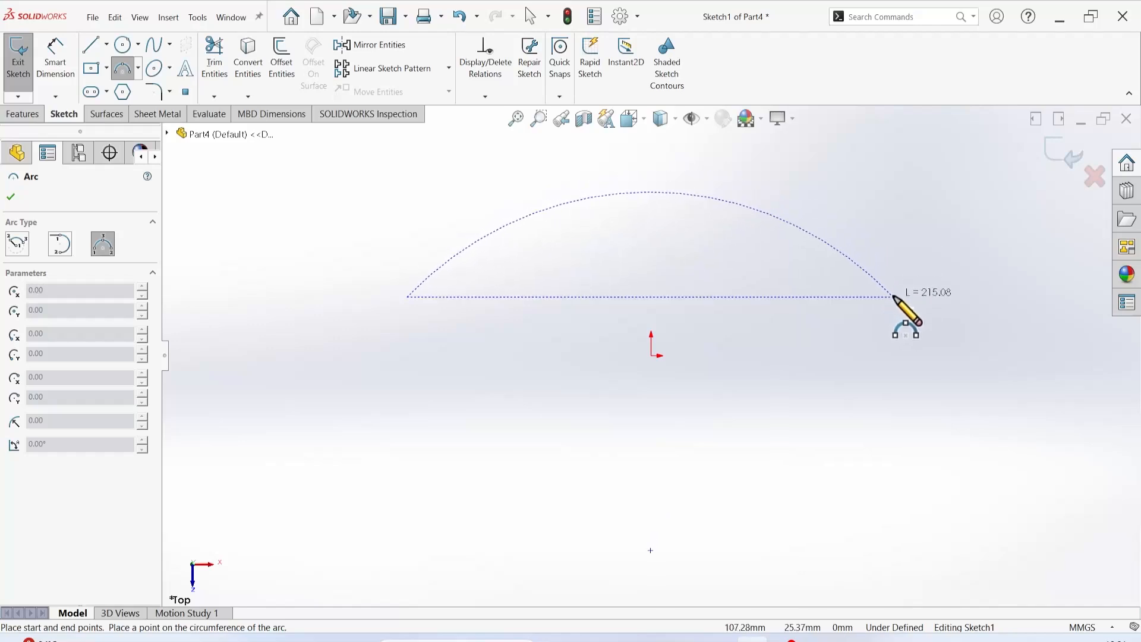
pyautogui.click(893, 297)
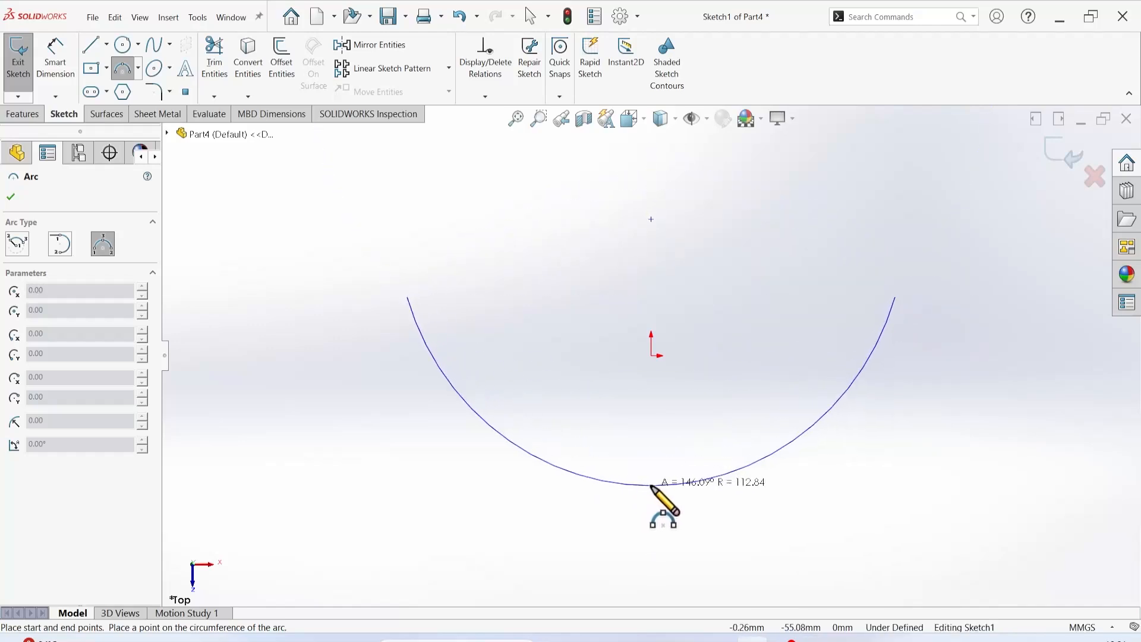
pyautogui.click(651, 486)
pyautogui.click(10, 197)
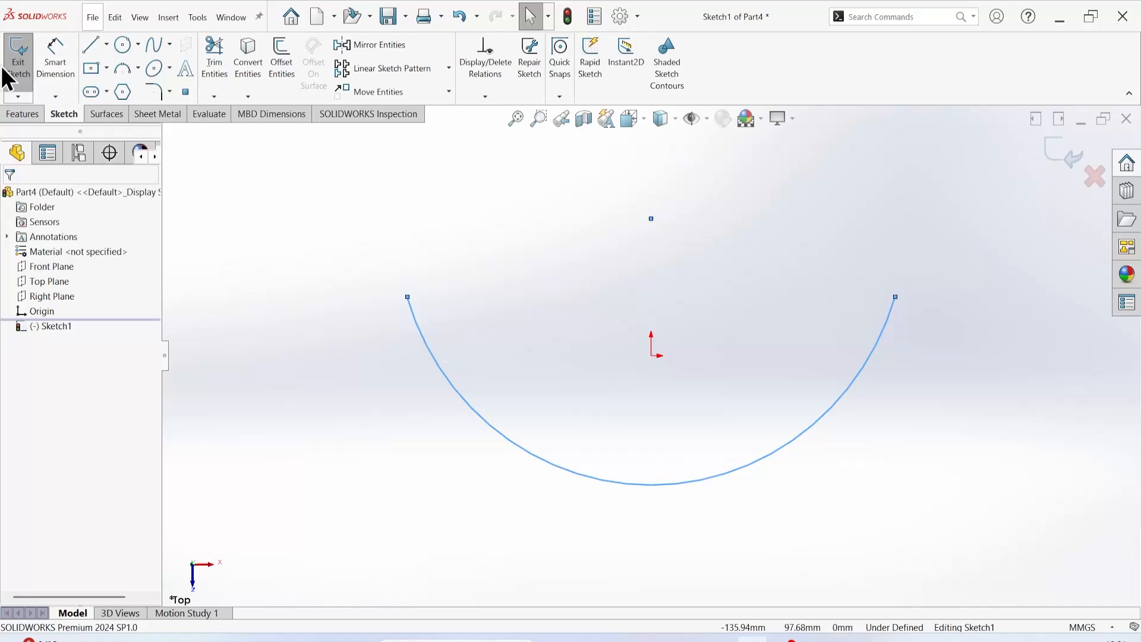
pyautogui.click(22, 113)
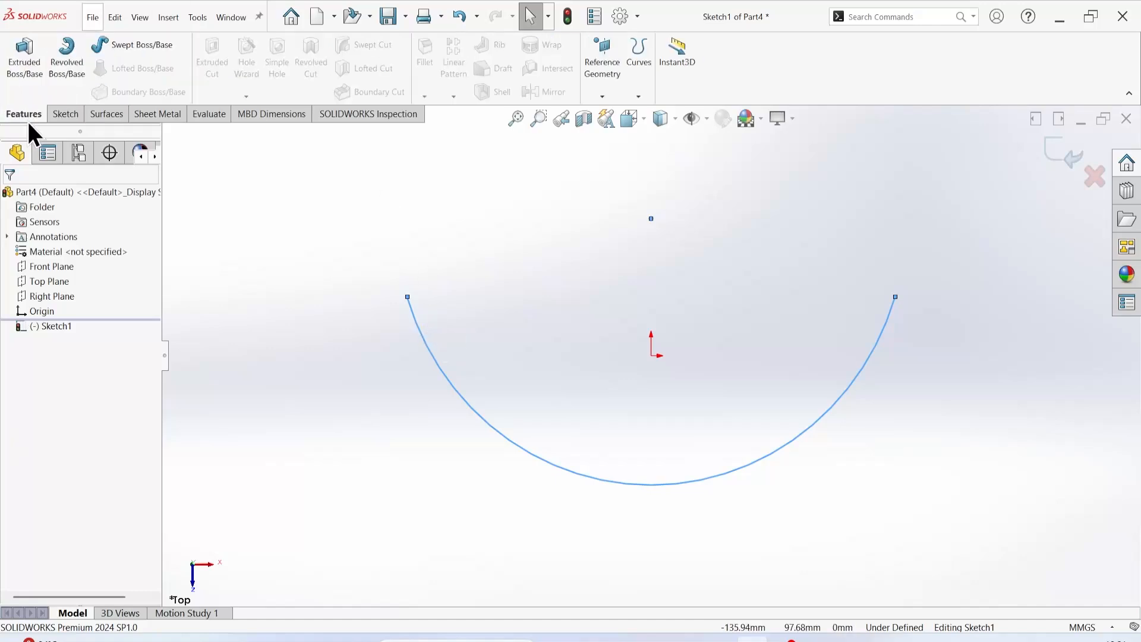
pyautogui.click(1067, 151)
# Step: Create a reference plane from the arc and its left endpoint, perpendicular to the arc
pyautogui.click(614, 84)
pyautogui.click(626, 116)
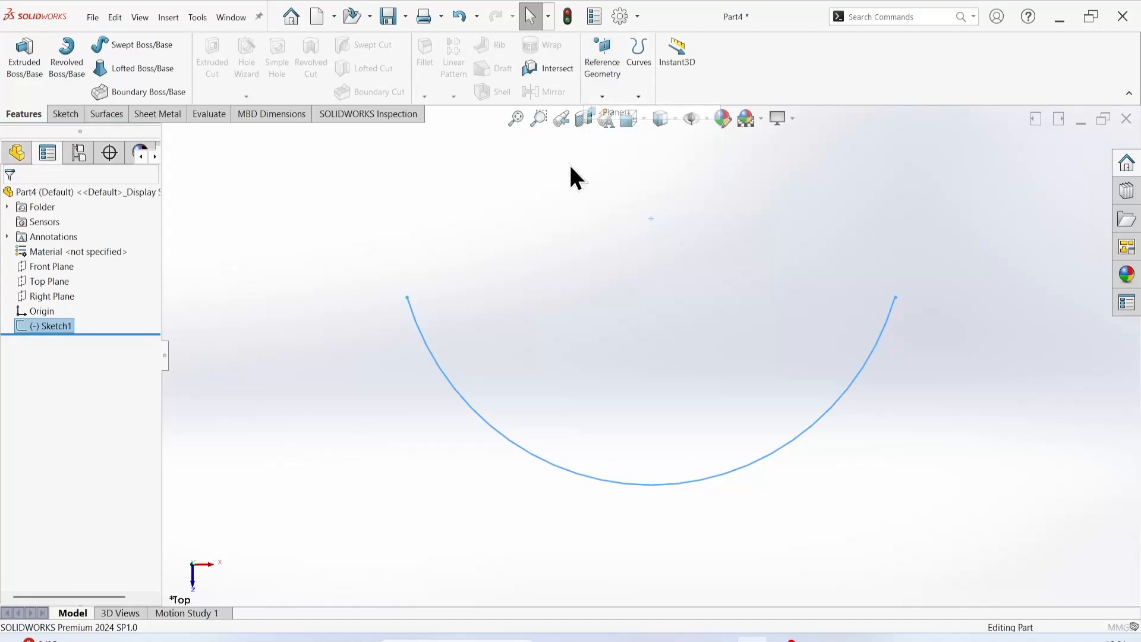
pyautogui.click(418, 330)
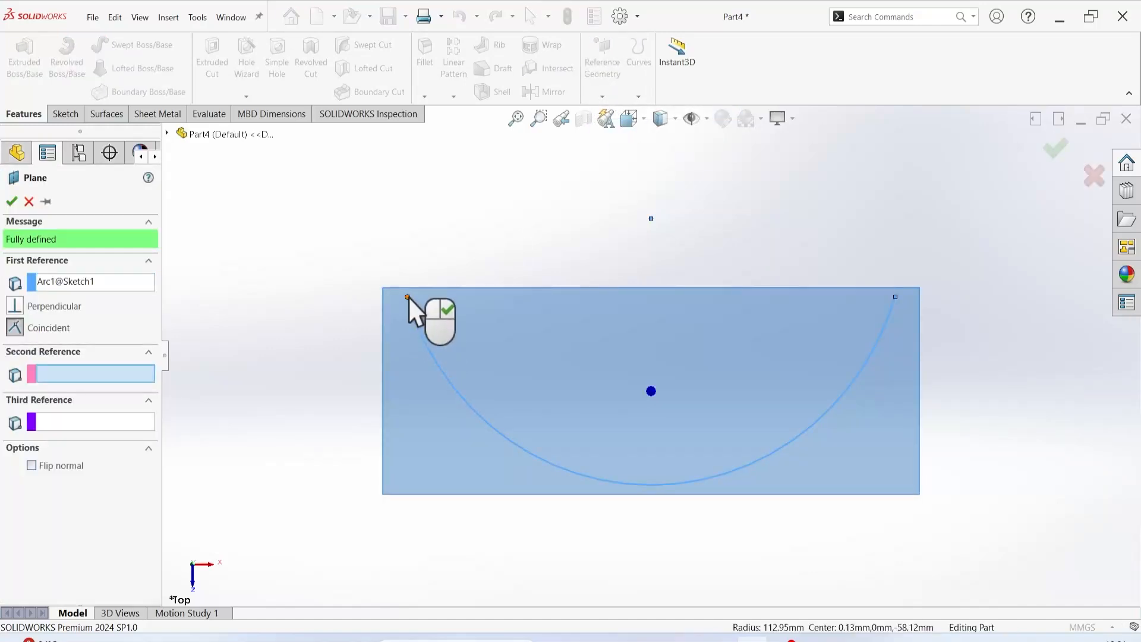
pyautogui.click(408, 297)
pyautogui.click(12, 201)
# Step: Start a sketch on the new plane and orient the view normal to it
pyautogui.moveTo(261, 252); pyautogui.dragTo(352, 318, button='middle')
pyautogui.rightClick(351, 325)
pyautogui.click(381, 307)
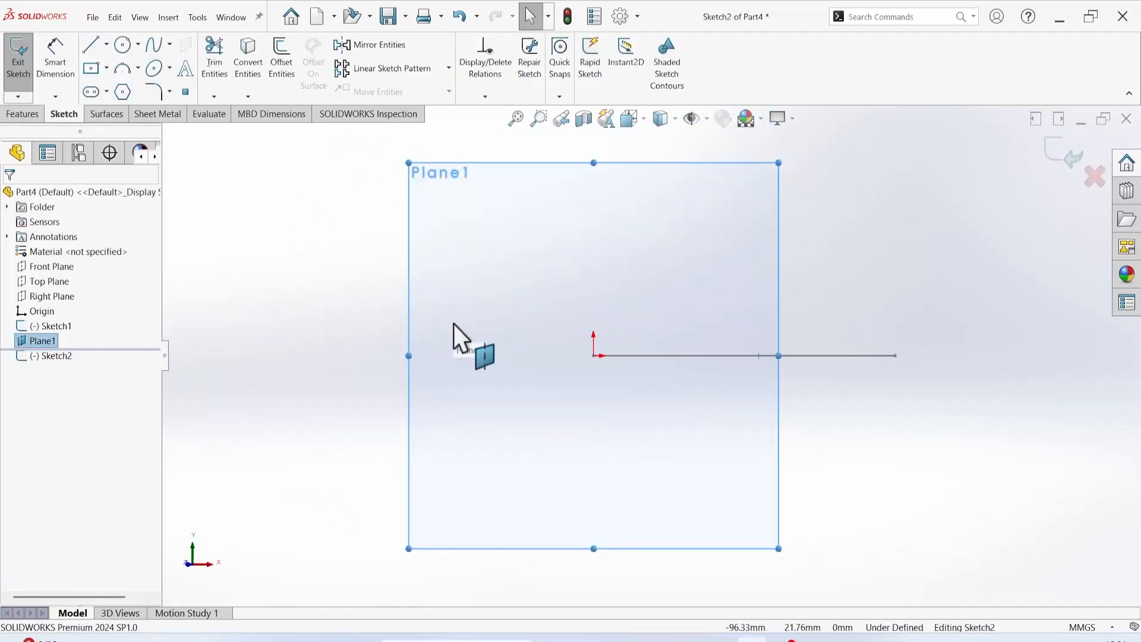
pyautogui.press('space')
pyautogui.click(812, 308)
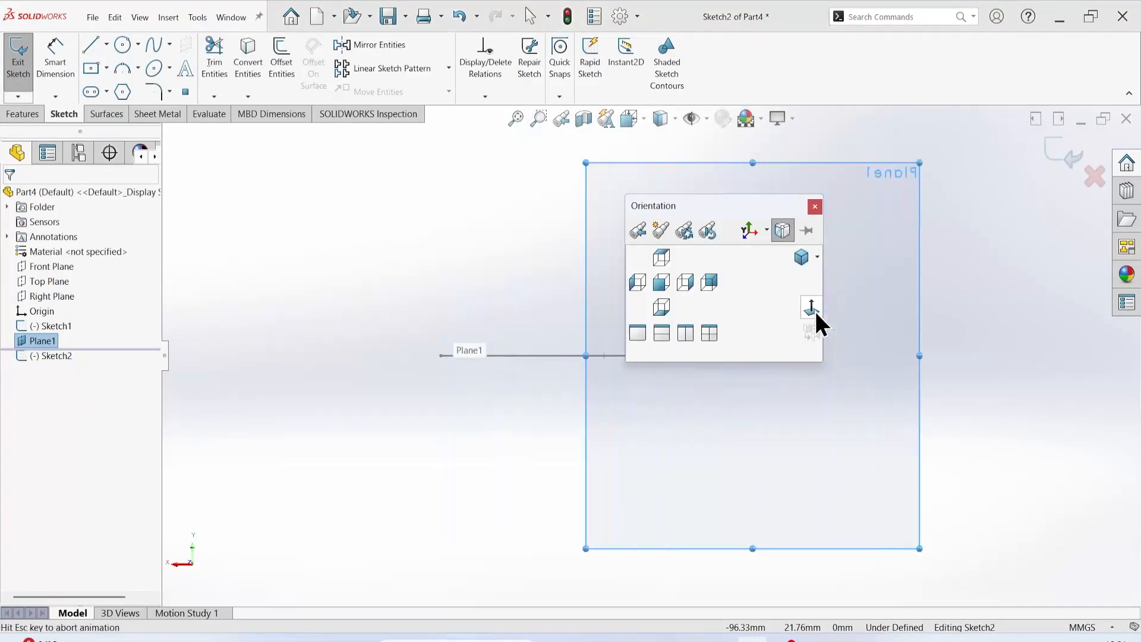
pyautogui.moveTo(759, 364); pyautogui.dragTo(758, 308, button='middle')
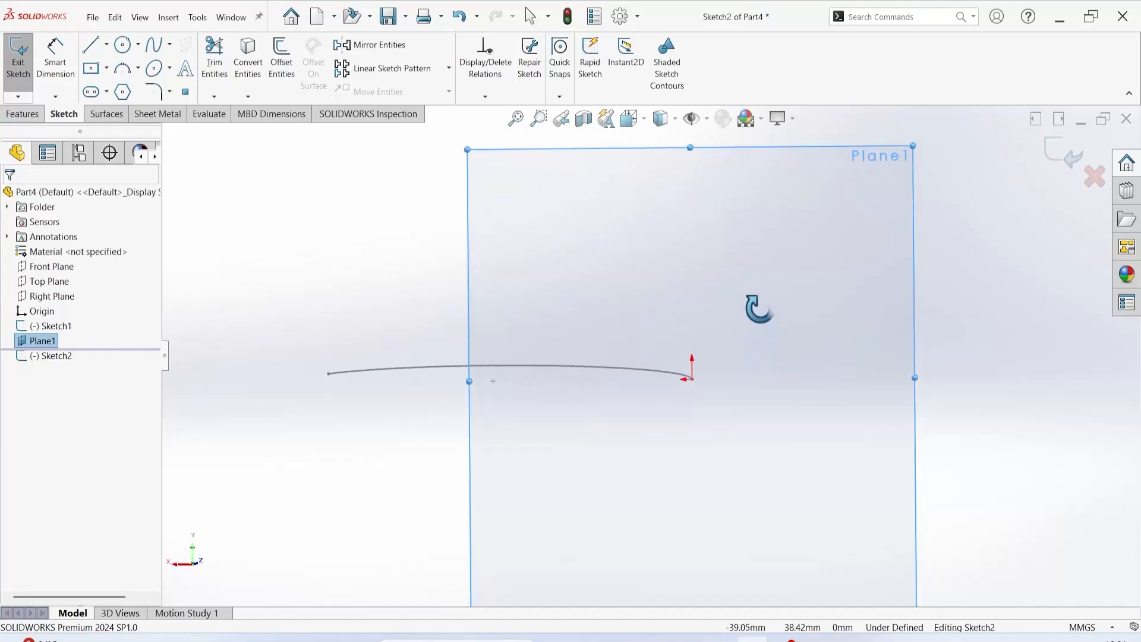
pyautogui.scroll(-5, 685, 386)
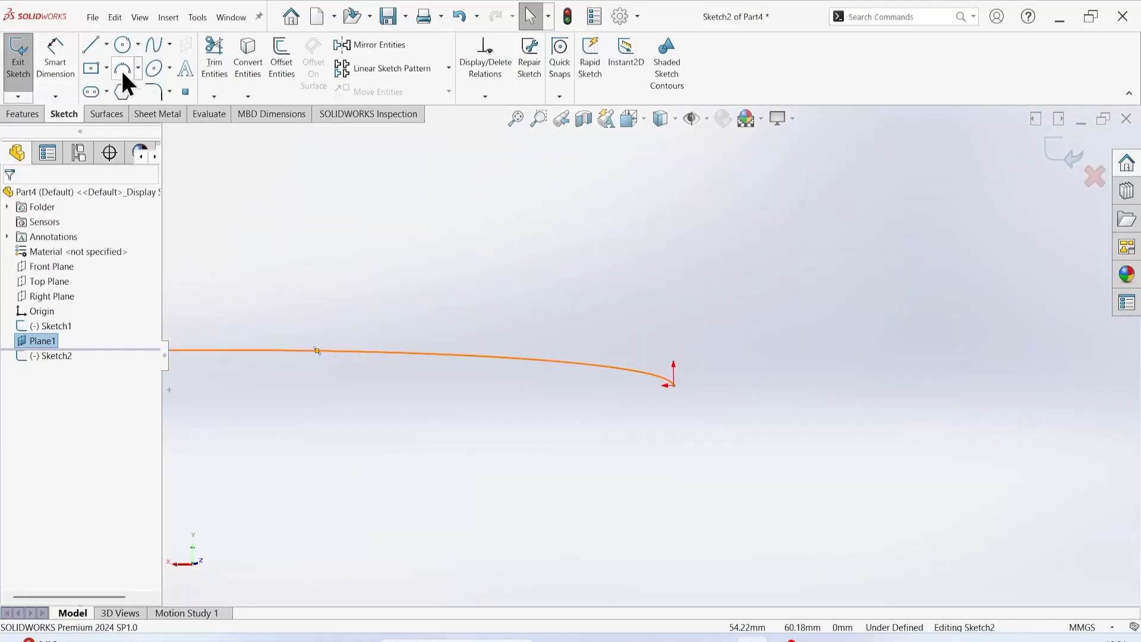
# Step: Sketch a circle with a radius of about 0.33 mm centred at the arc's endpoint on the new plane
pyautogui.click(122, 47)
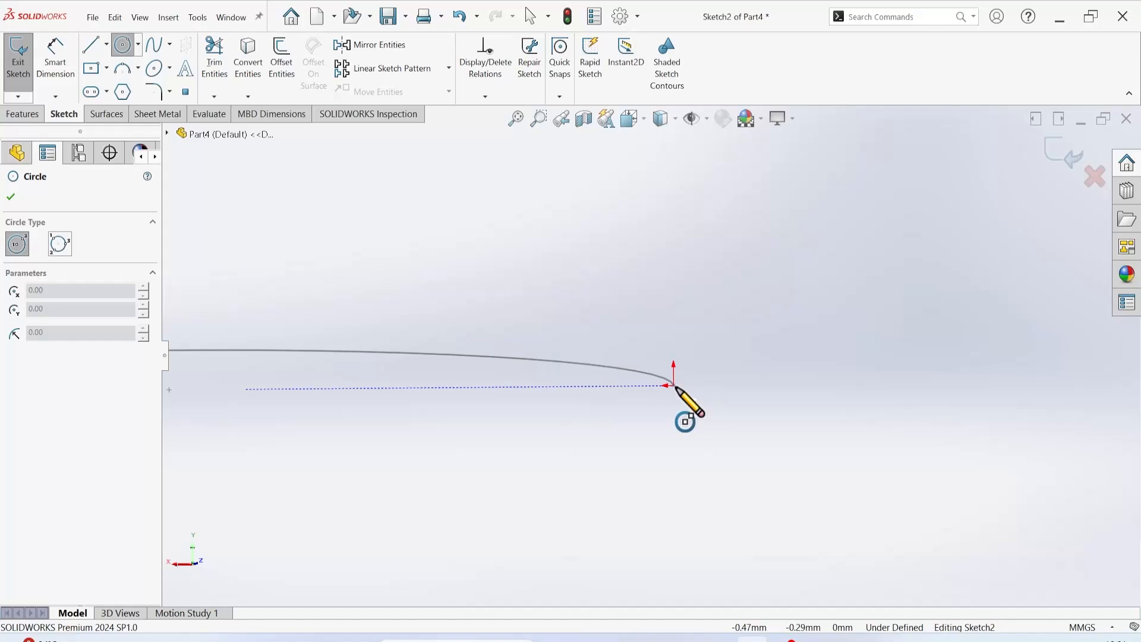
pyautogui.scroll(-7, 675, 387)
pyautogui.scroll(-5, 646, 364)
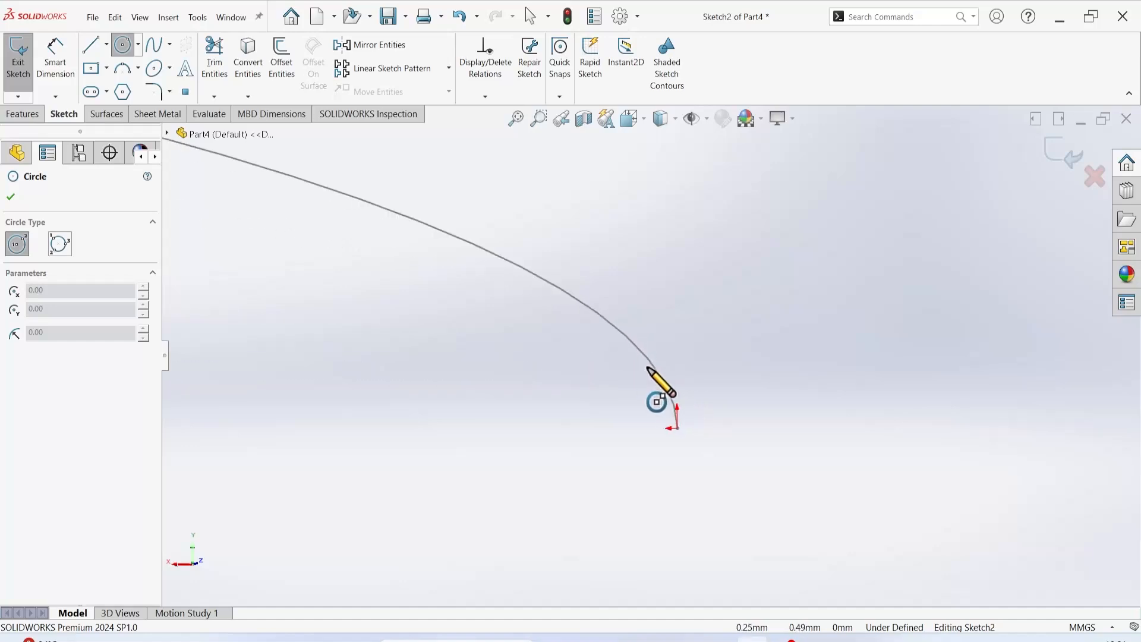
pyautogui.click(678, 428)
pyautogui.click(703, 463)
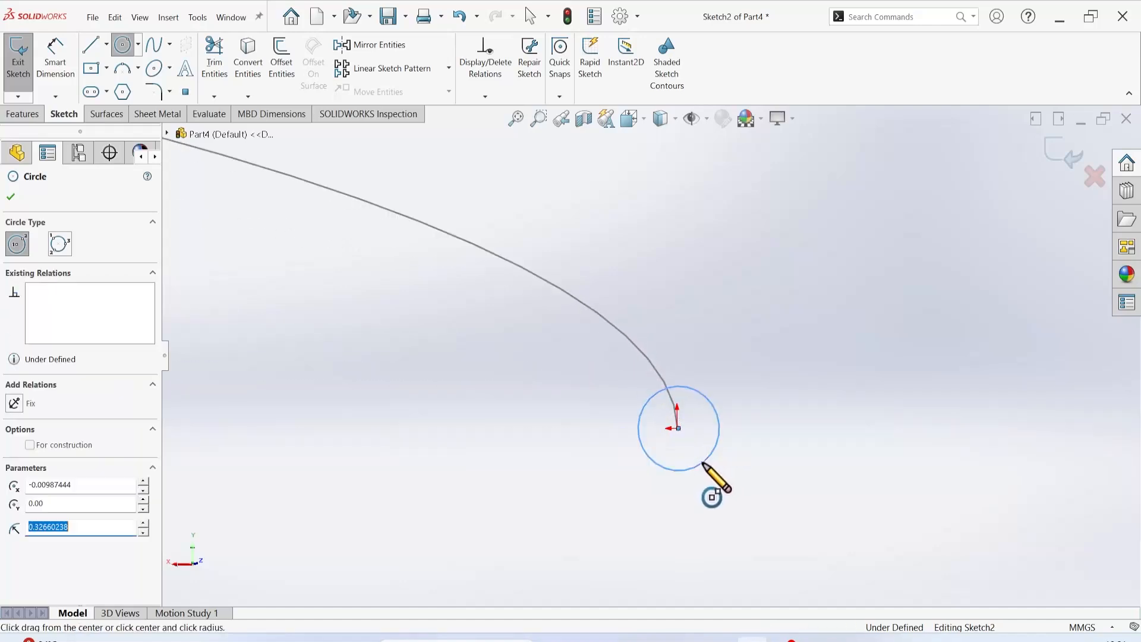
pyautogui.click(11, 197)
# Step: Add a diameter dimension to the small circle at the arc's endpoint
pyautogui.scroll(4, 666, 310)
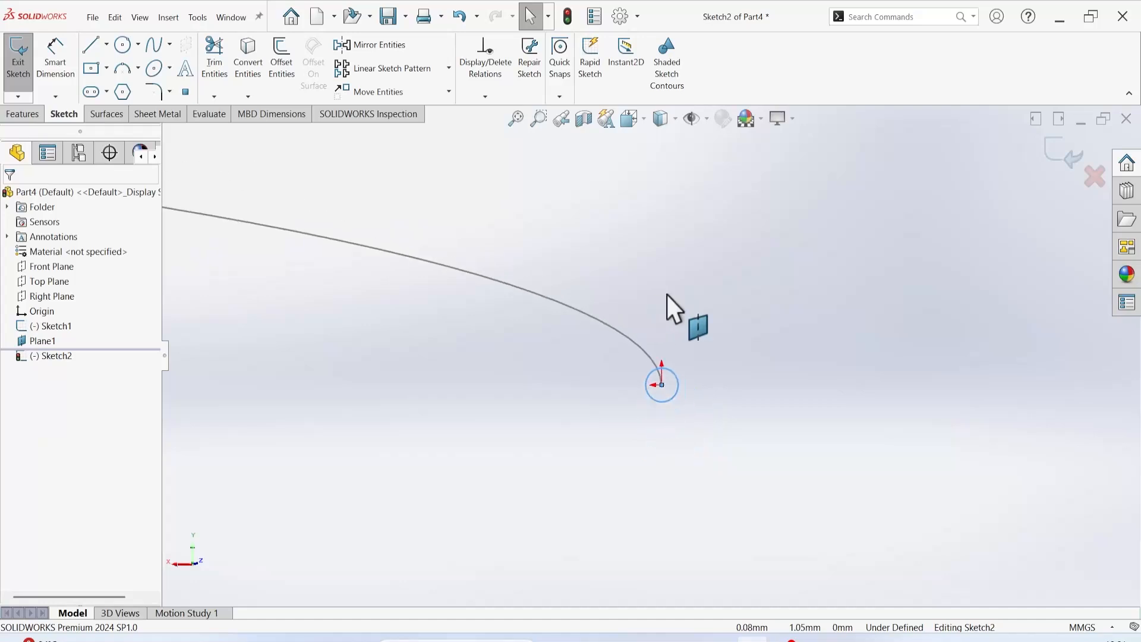
pyautogui.moveTo(790, 383); pyautogui.dragTo(708, 387, button='middle')
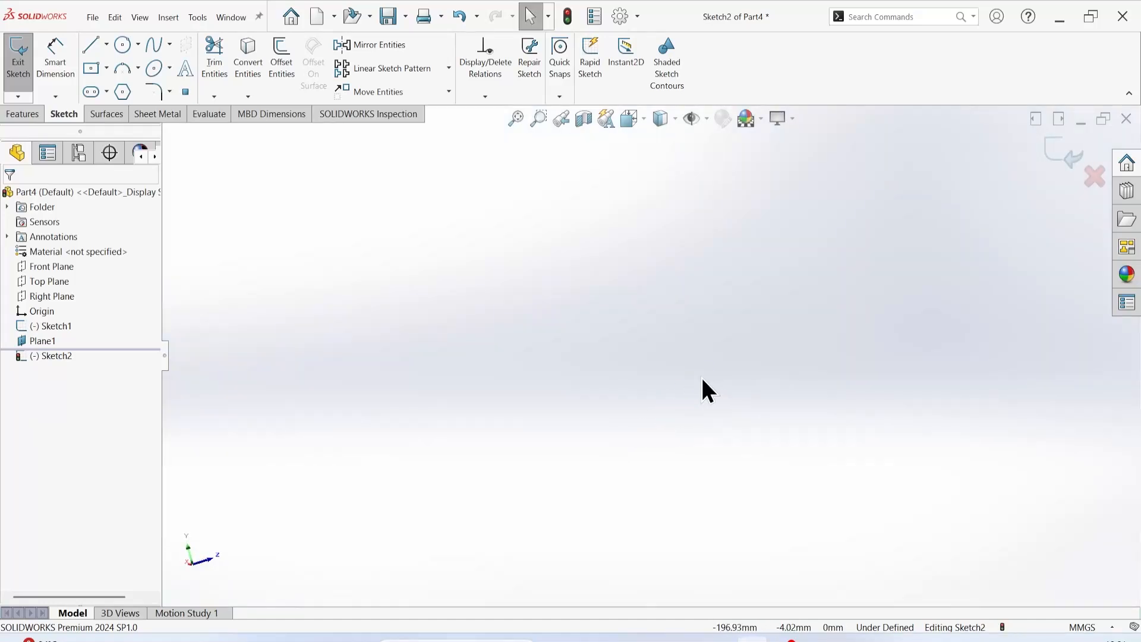
pyautogui.scroll(5, 698, 373)
pyautogui.scroll(-5, 440, 352)
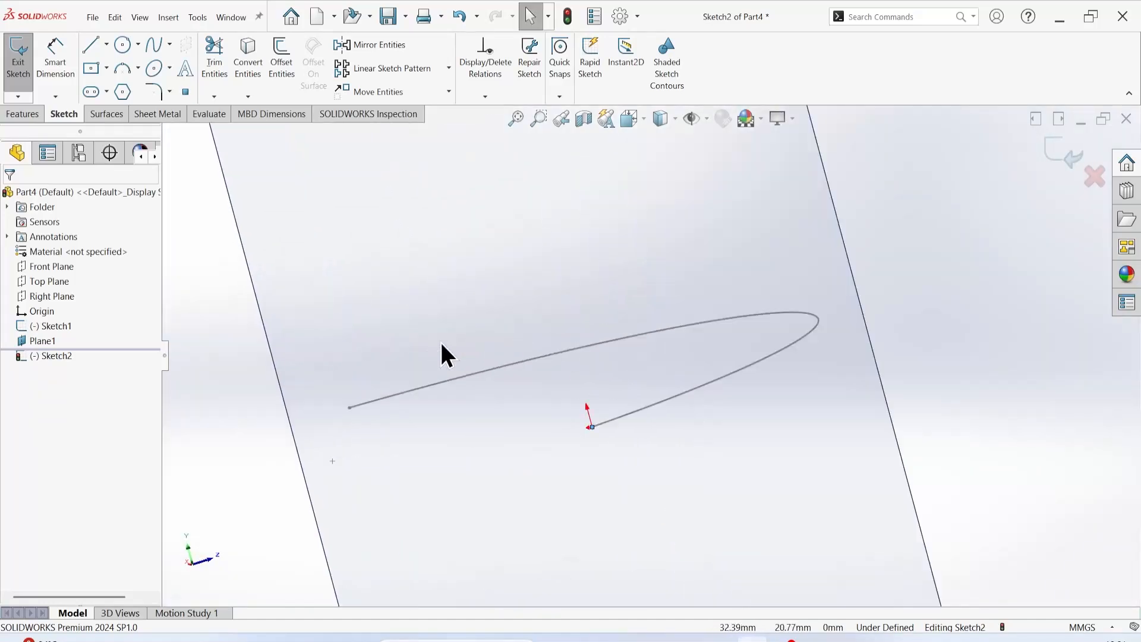
pyautogui.scroll(-2, 763, 483)
pyautogui.moveTo(759, 474)
pyautogui.mouseDown(button='middle')
pyautogui.moveTo(459, 433)
pyautogui.moveTo(390, 387)
pyautogui.moveTo(411, 390)
pyautogui.mouseUp(button='middle')
pyautogui.scroll(2, 410, 390)
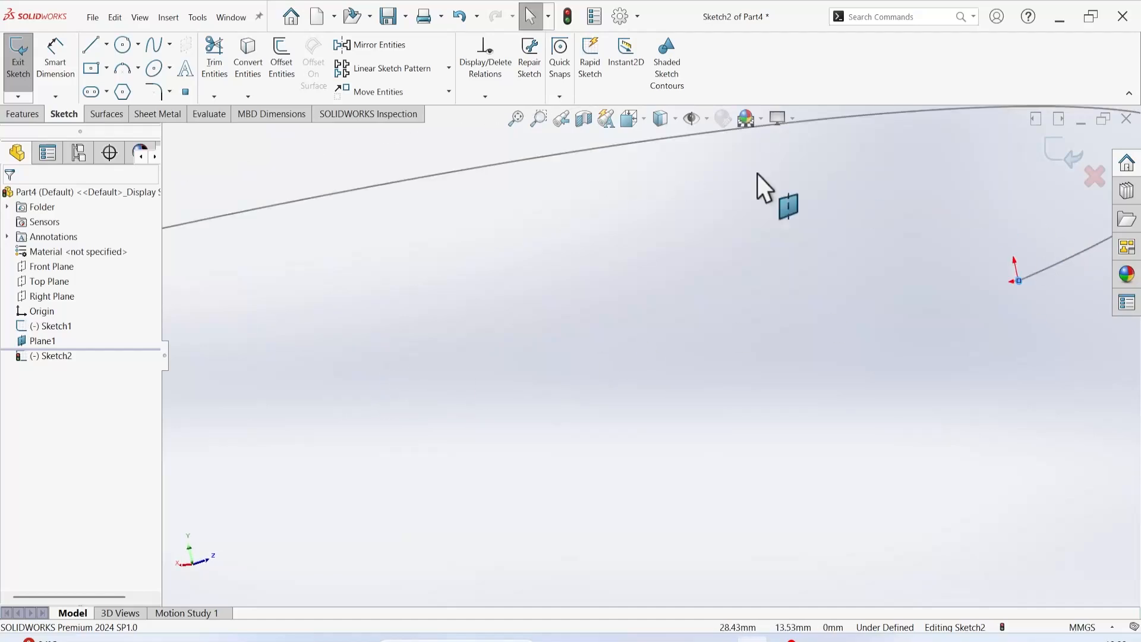
pyautogui.click(55, 56)
pyautogui.scroll(-4, 1096, 254)
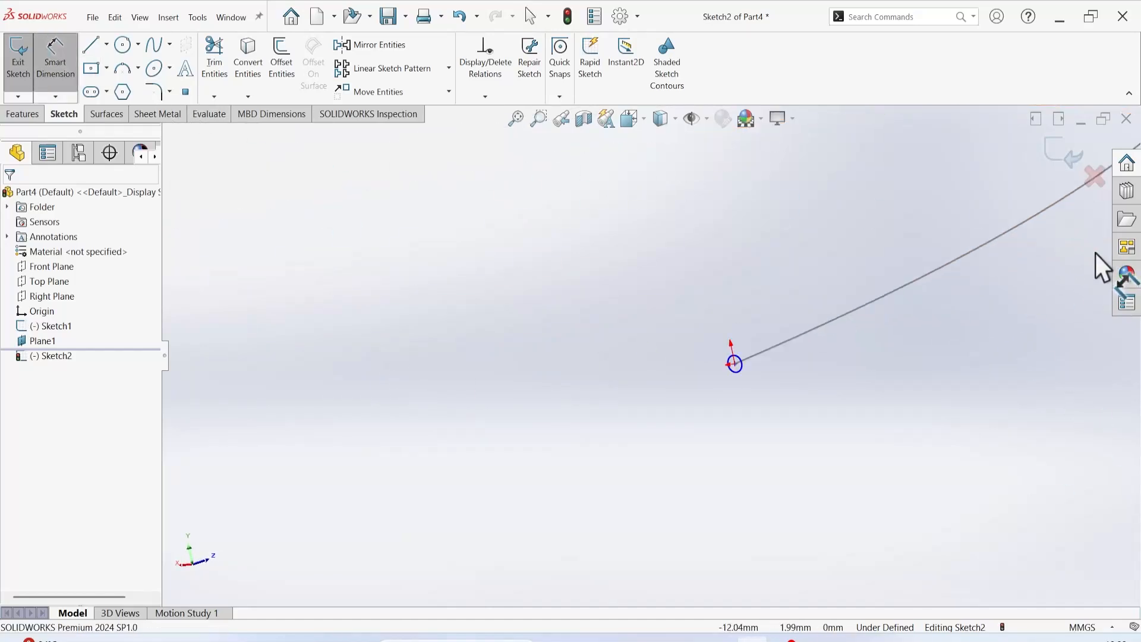
pyautogui.click(744, 373)
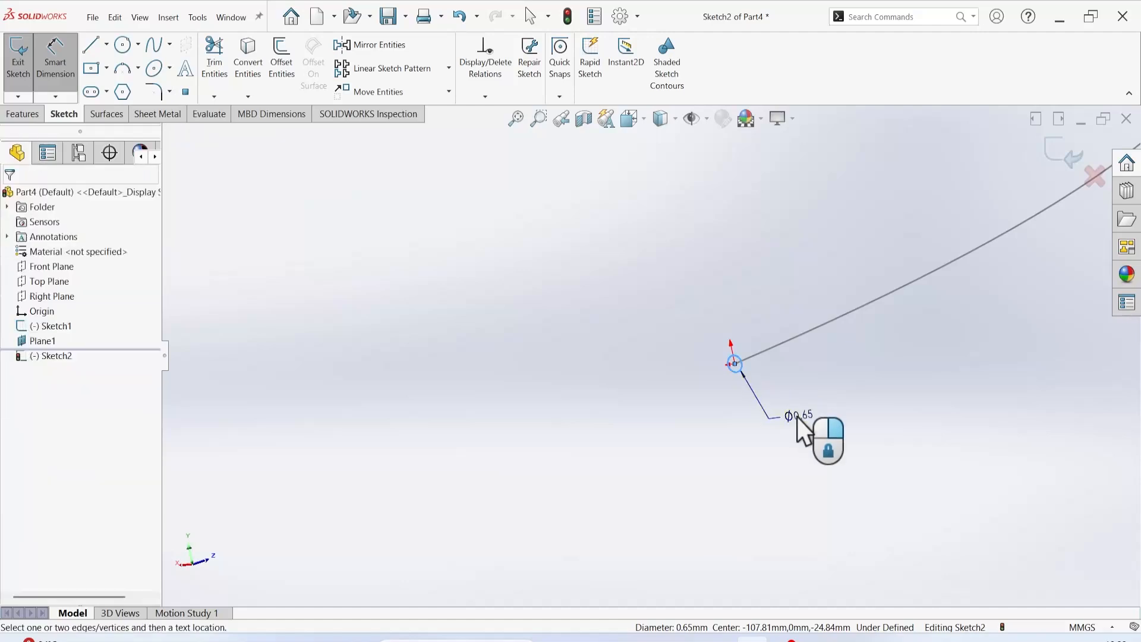
# Step: Dimension the diameter of the circle at the end of the arc as 50 mm
pyautogui.click(798, 417)
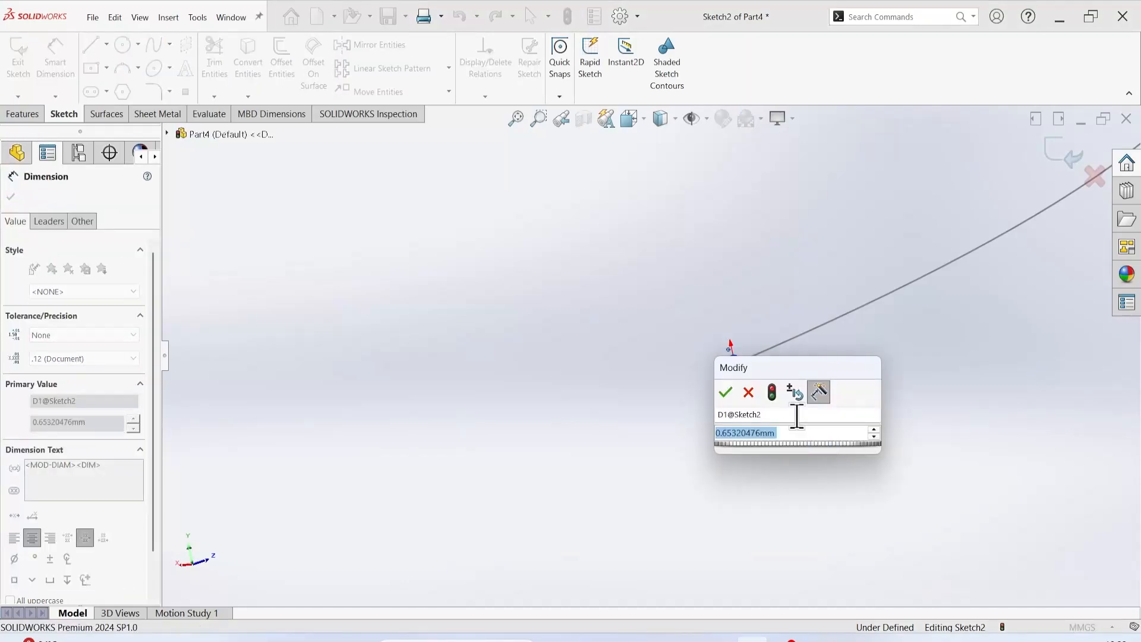
pyautogui.write('50')
pyautogui.press('Return')
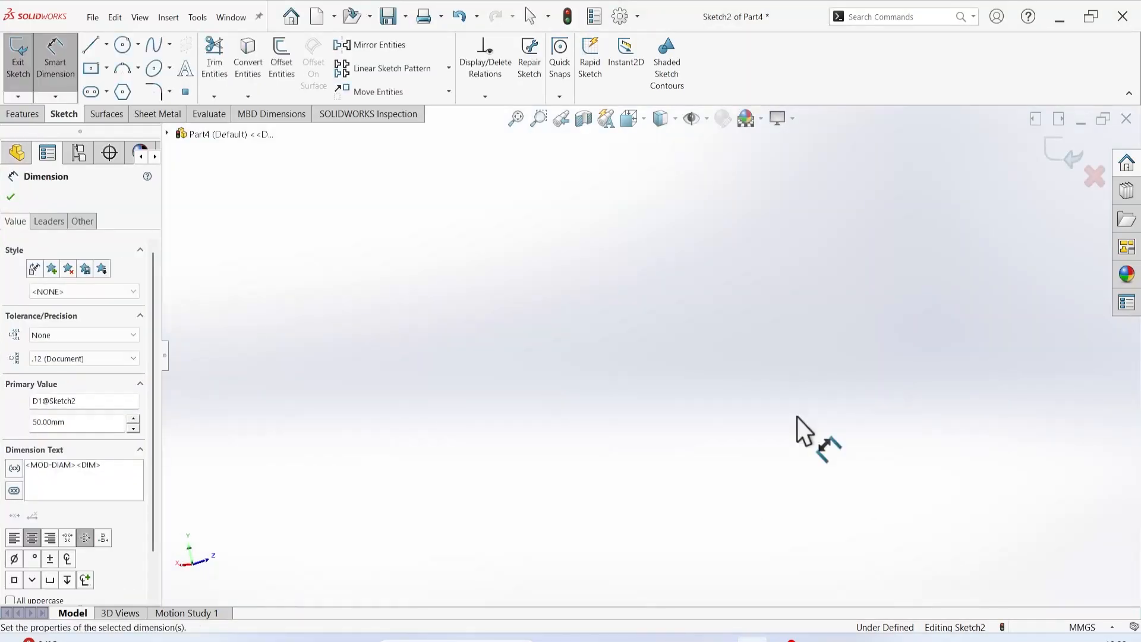
pyautogui.click(516, 119)
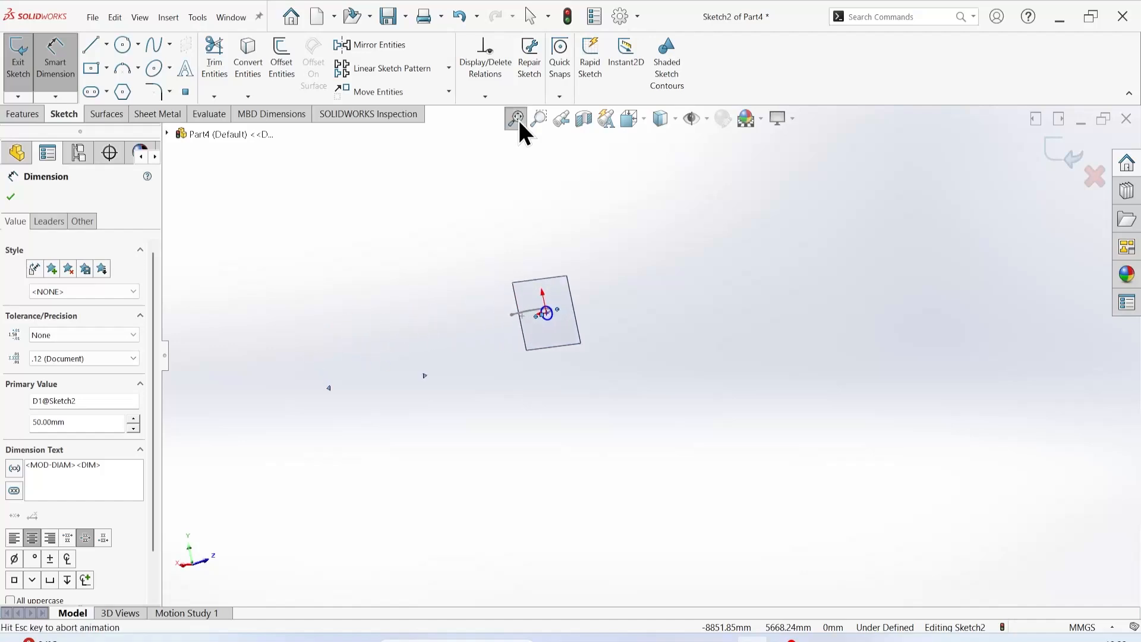
pyautogui.scroll(-4, 767, 380)
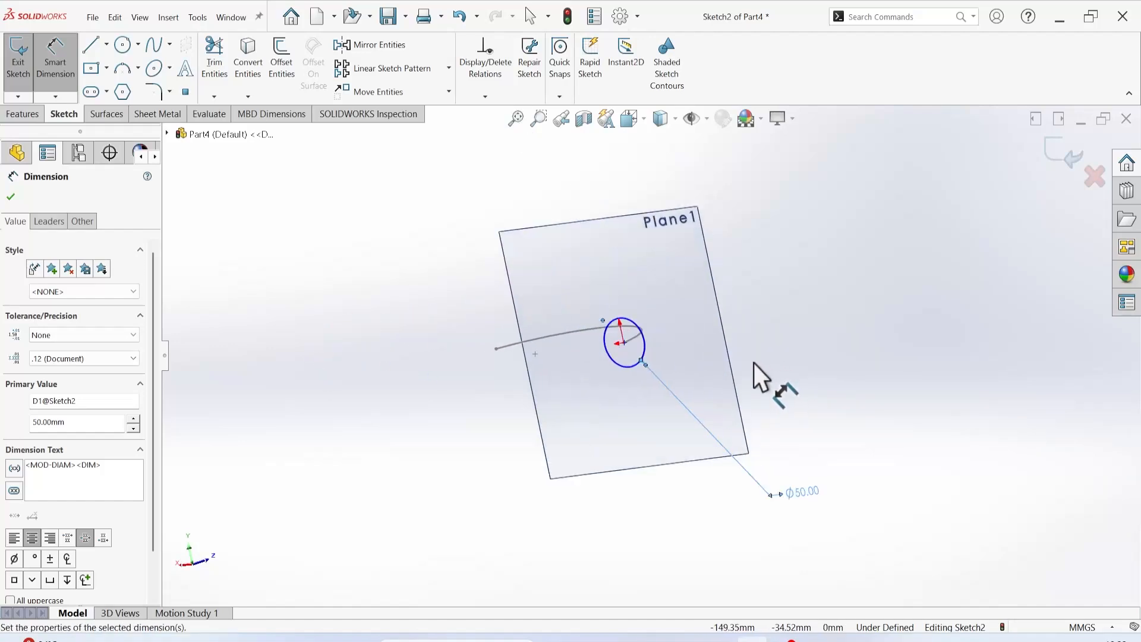
pyautogui.moveTo(474, 356); pyautogui.dragTo(550, 466, button='middle')
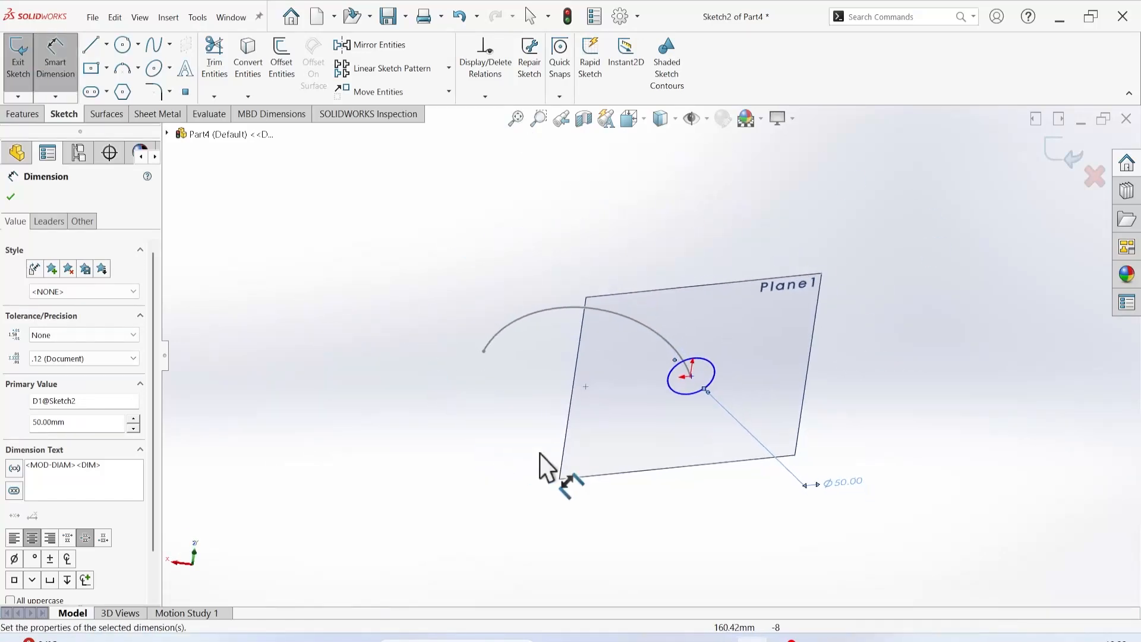
# Step: Set the circle's diameter to 10 mm
pyautogui.doubleClick(852, 490)
pyautogui.write('10')
pyautogui.press('Return')
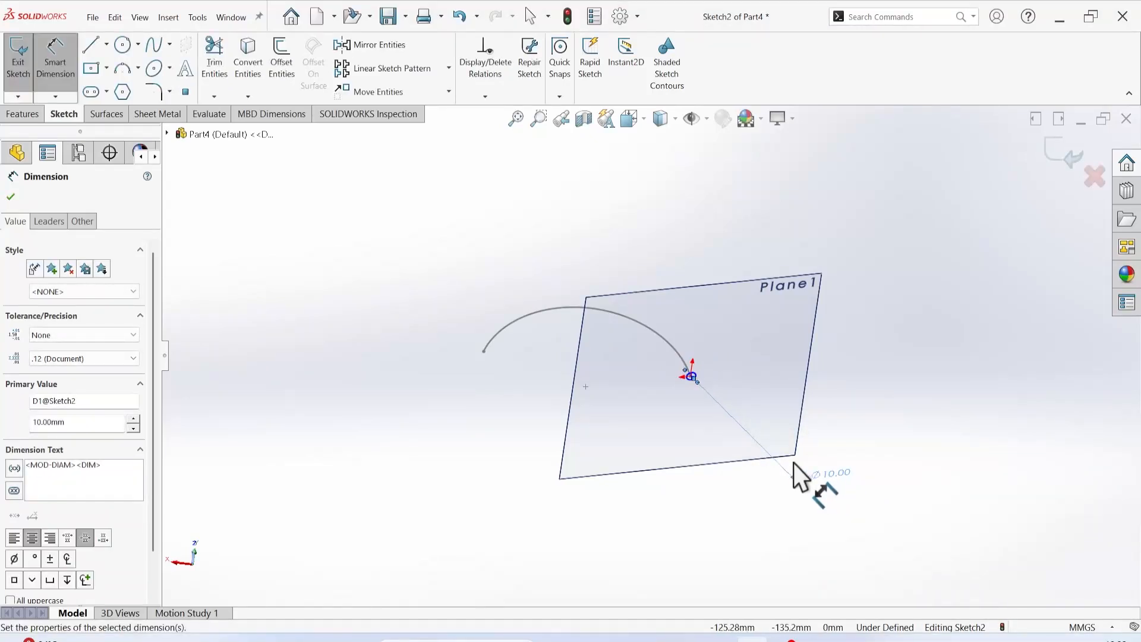
# Step: Set the circle's diameter to 20 mm and finish dimensioning
pyautogui.doubleClick(837, 474)
pyautogui.write('20')
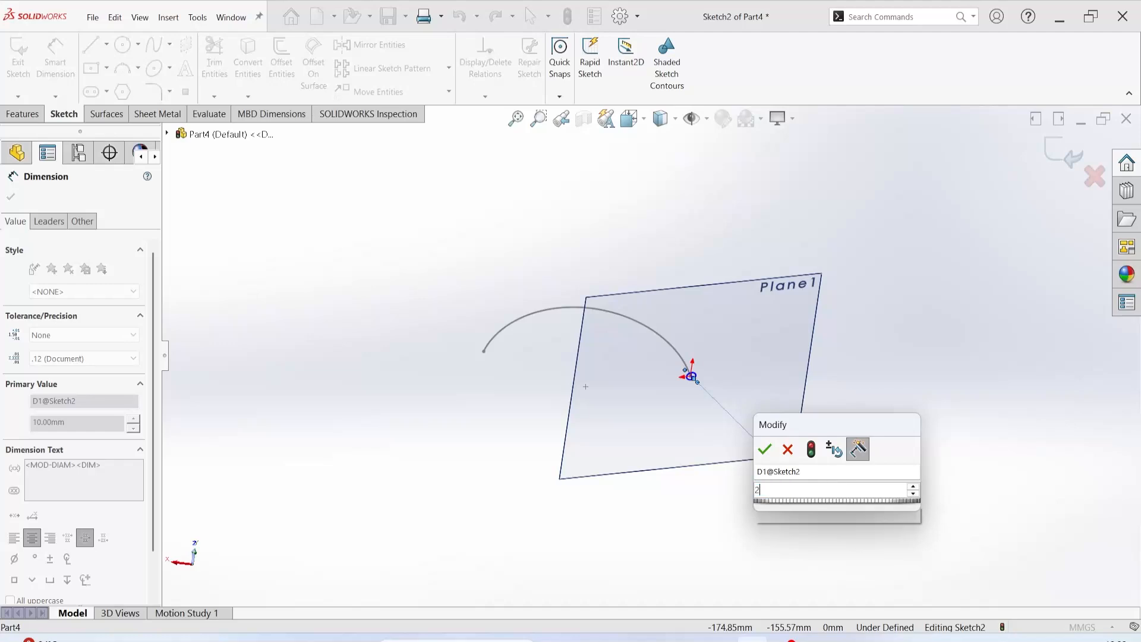
pyautogui.press('Return')
pyautogui.click(10, 197)
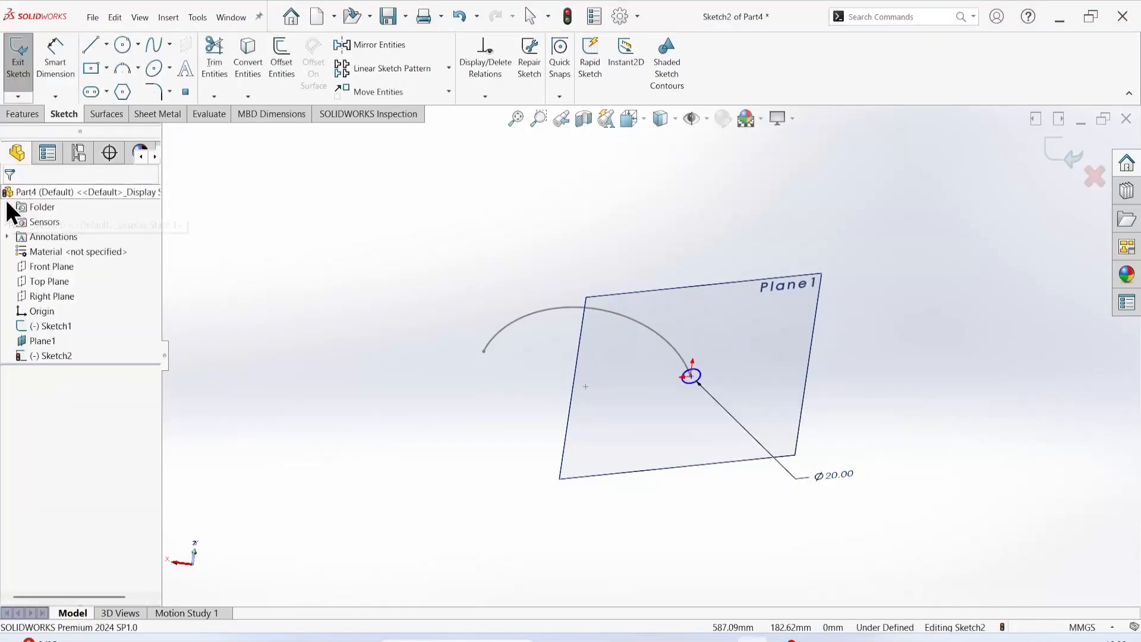
# Step: Sweep the circle profile in Sketch2 along the arc path in Sketch1 as a solid boss
pyautogui.click(36, 112)
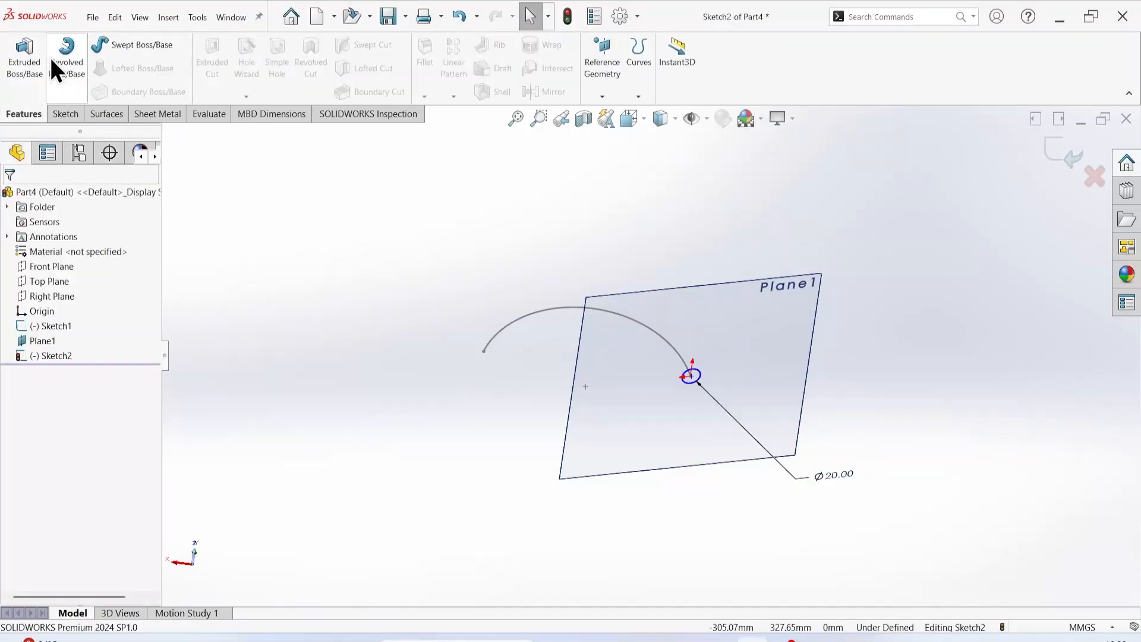
pyautogui.click(134, 42)
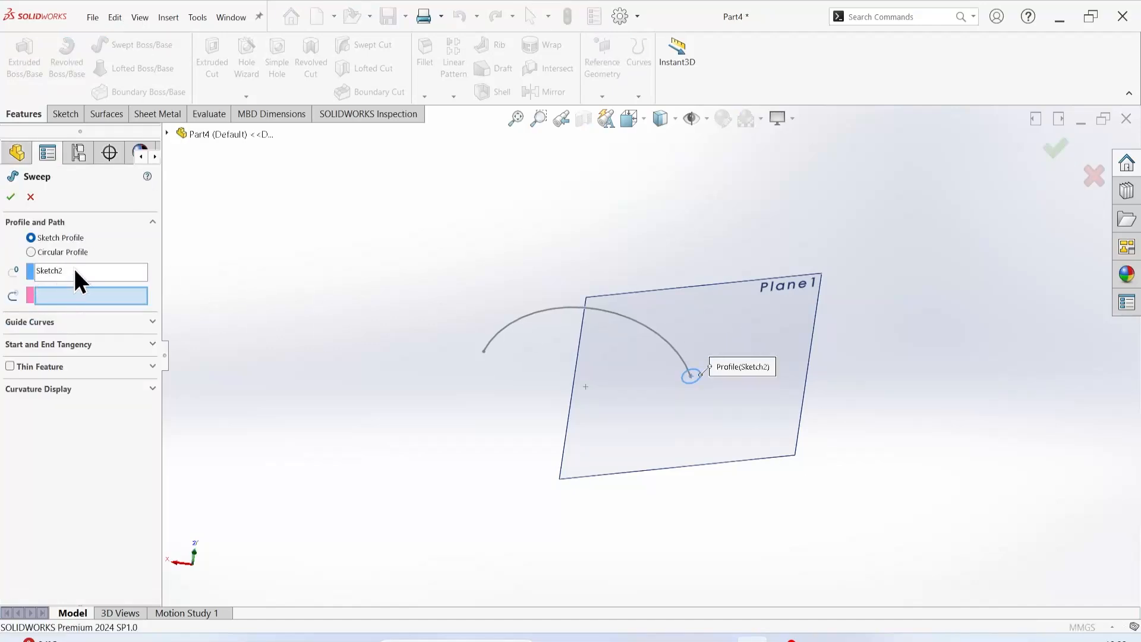
pyautogui.click(574, 307)
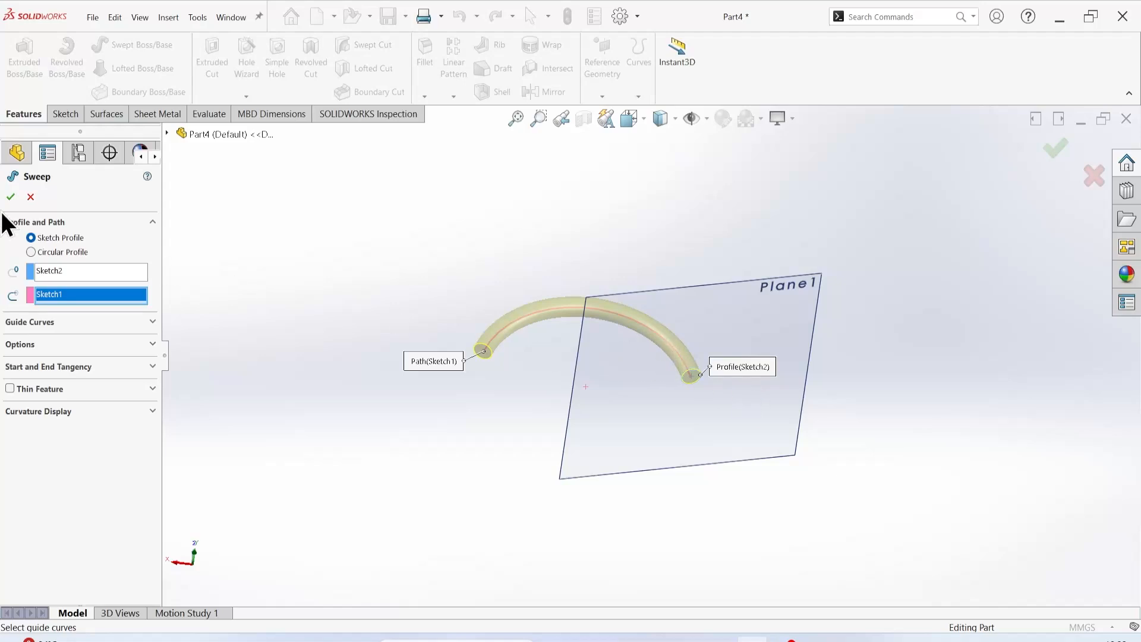
pyautogui.click(12, 198)
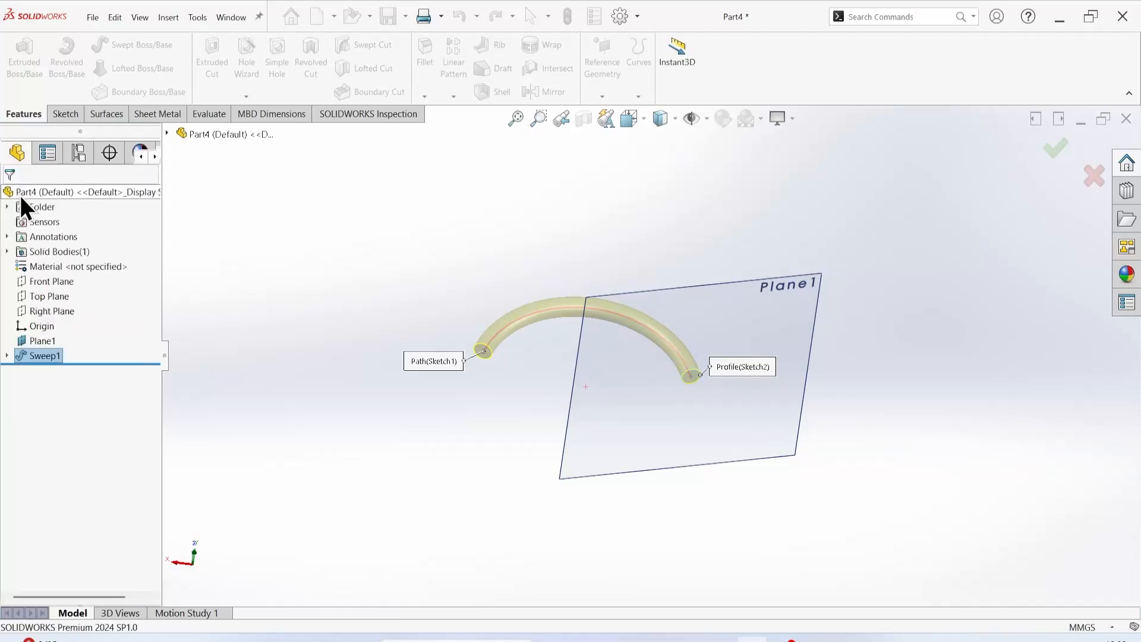
# Step: Shell the swept body with a 1 mm wall thickness, removing the circular end face at the Plane1 end
pyautogui.scroll(-3, 560, 320)
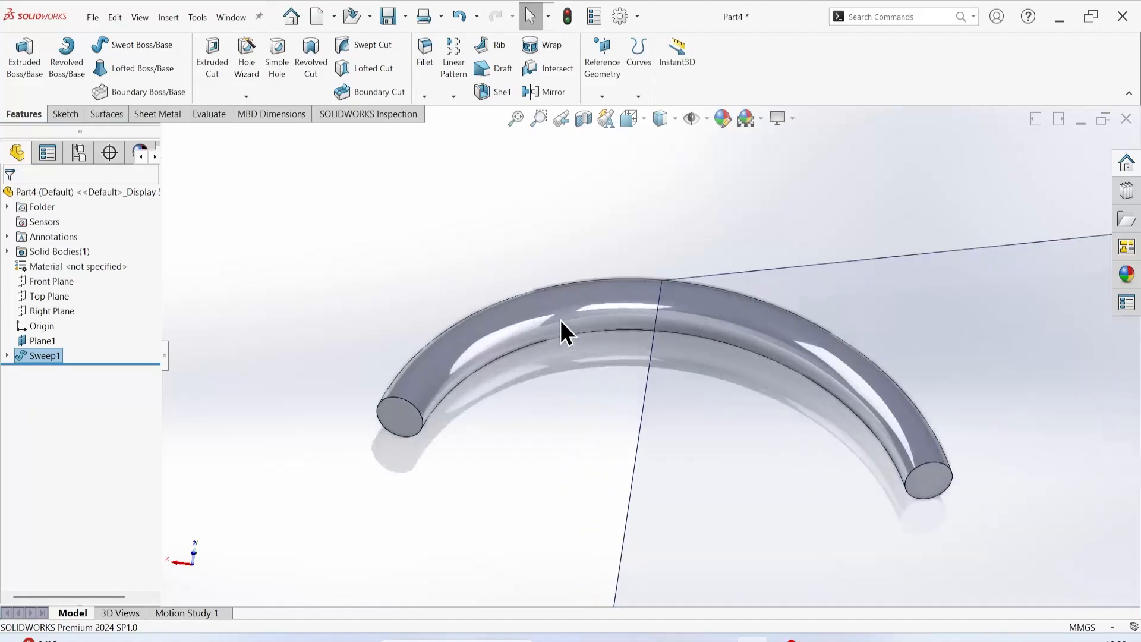
pyautogui.moveTo(614, 425); pyautogui.dragTo(577, 324, button='middle')
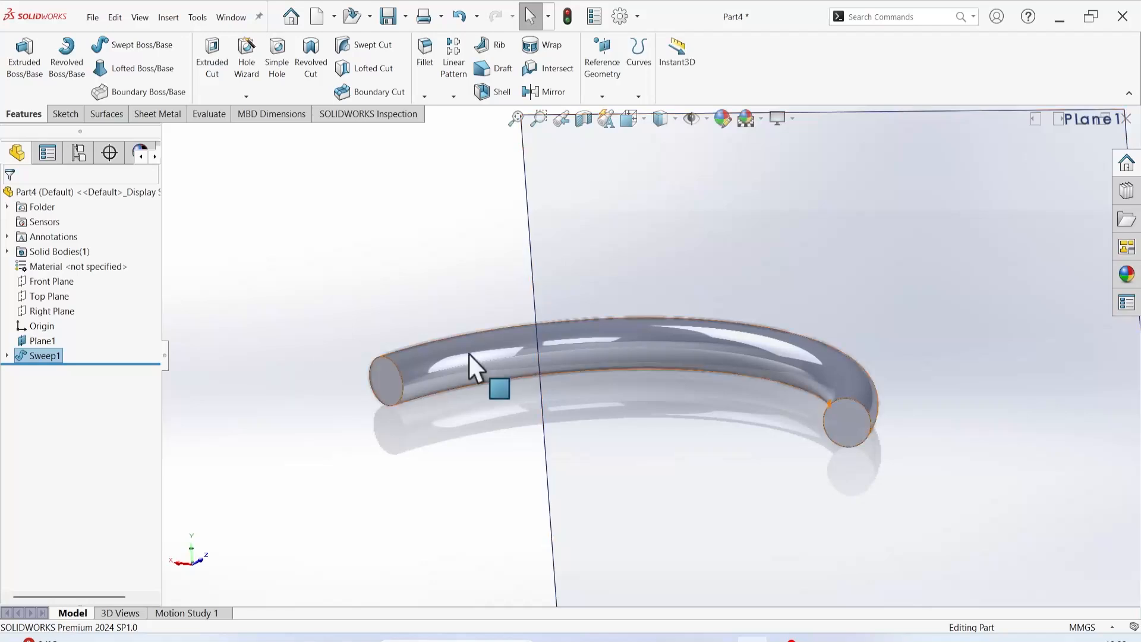
pyautogui.moveTo(408, 242); pyautogui.dragTo(409, 305, button='middle')
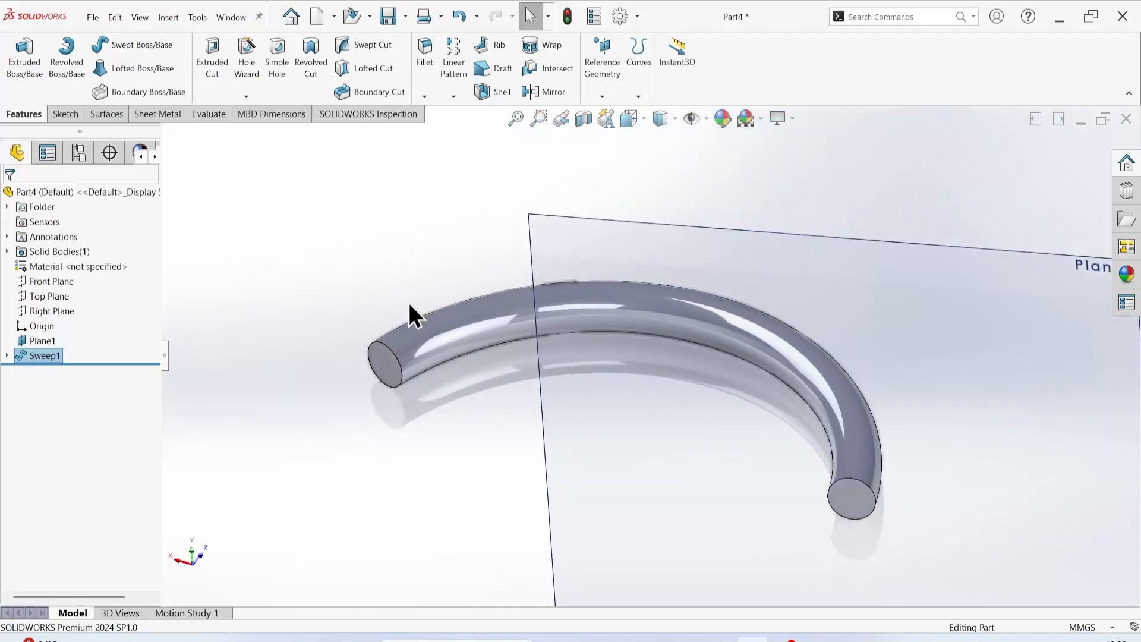
pyautogui.click(501, 92)
pyautogui.moveTo(566, 433); pyautogui.dragTo(493, 419, button='middle')
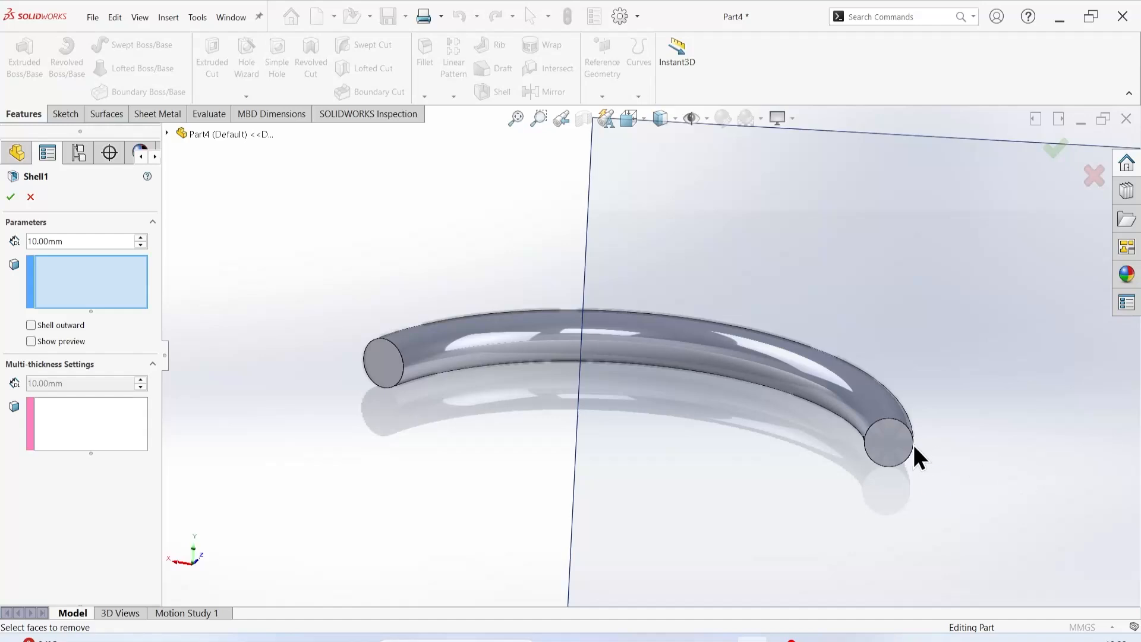
pyautogui.click(893, 445)
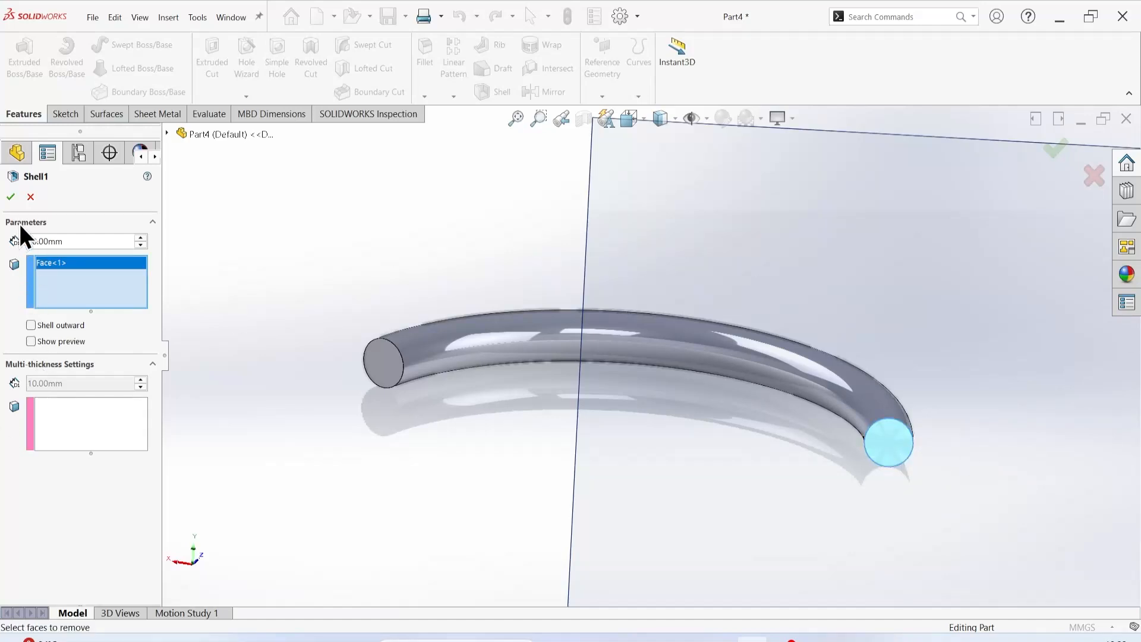
pyautogui.doubleClick(73, 241)
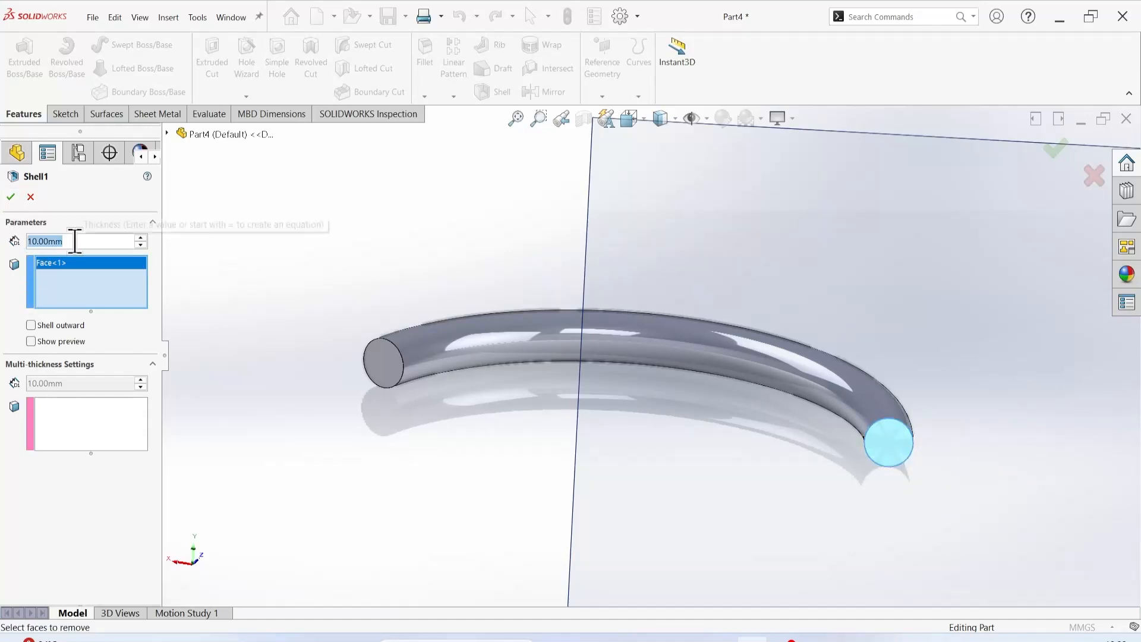
pyautogui.write('1')
pyautogui.press('Return')
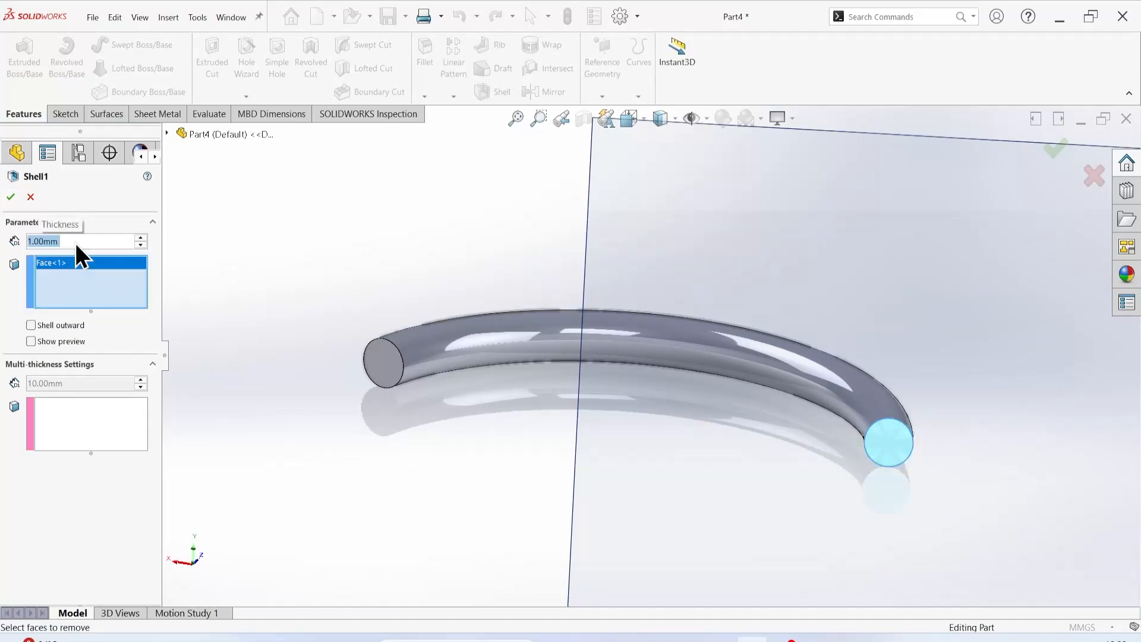
pyautogui.click(10, 198)
# Step: Try to add a second 1 mm shell that removes the closed end face of the tube
pyautogui.moveTo(830, 493); pyautogui.dragTo(886, 426, button='middle')
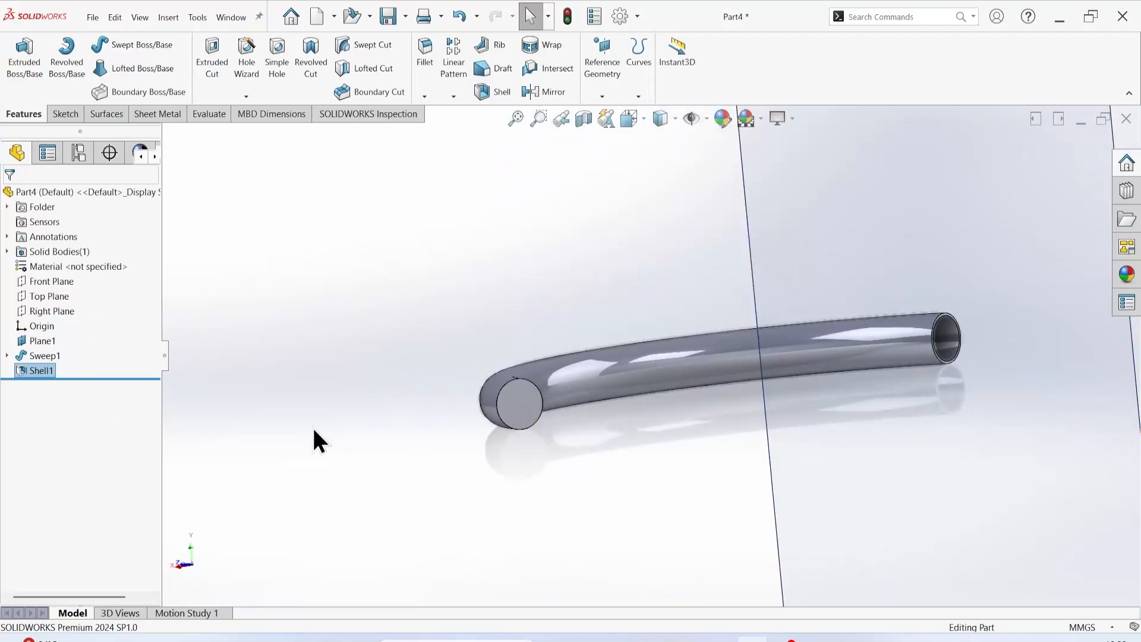
pyautogui.click(523, 409)
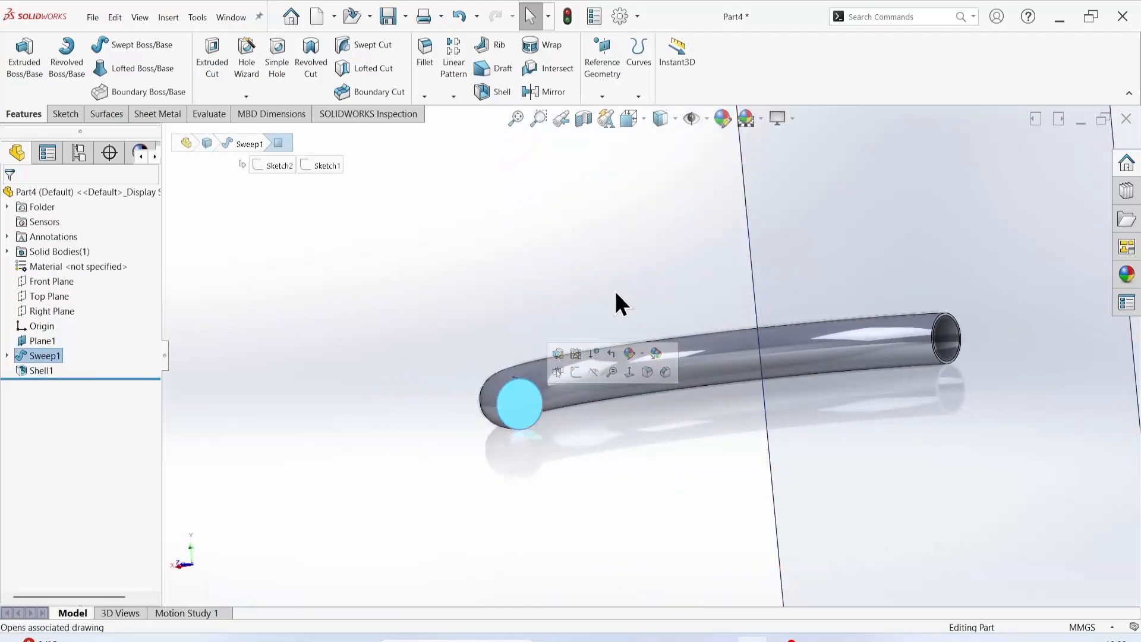
pyautogui.click(496, 90)
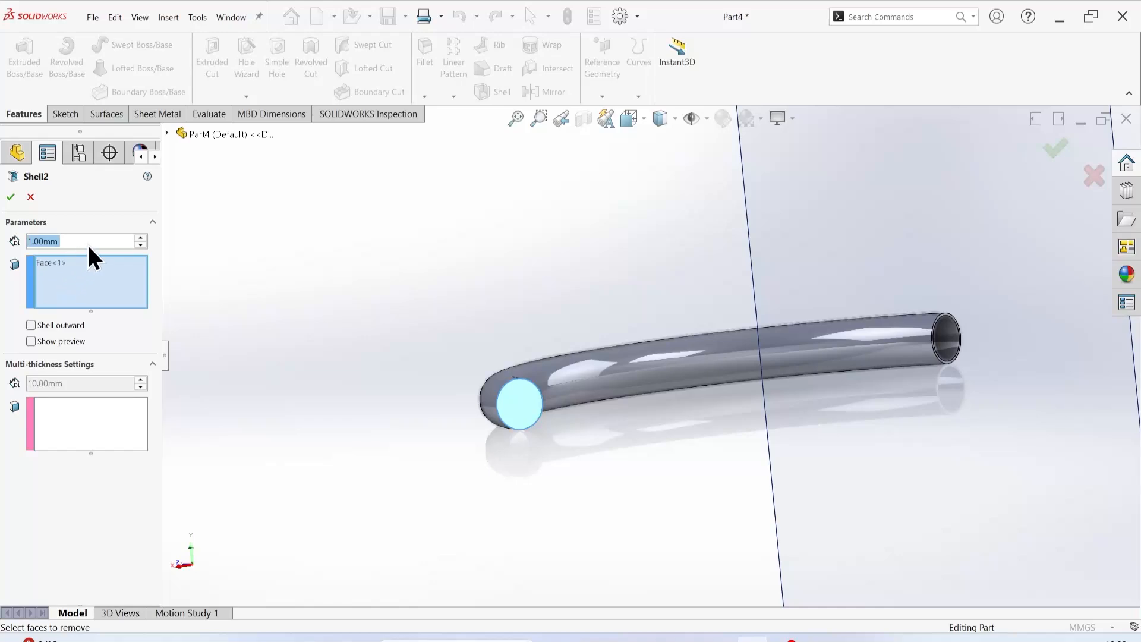
pyautogui.click(11, 197)
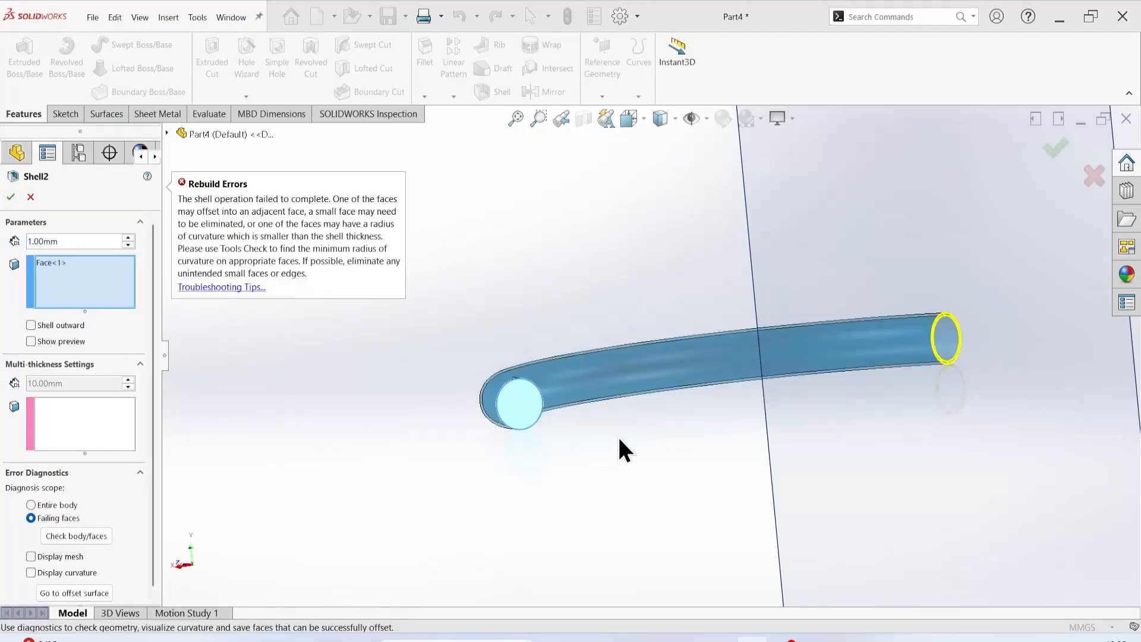
pyautogui.click(81, 430)
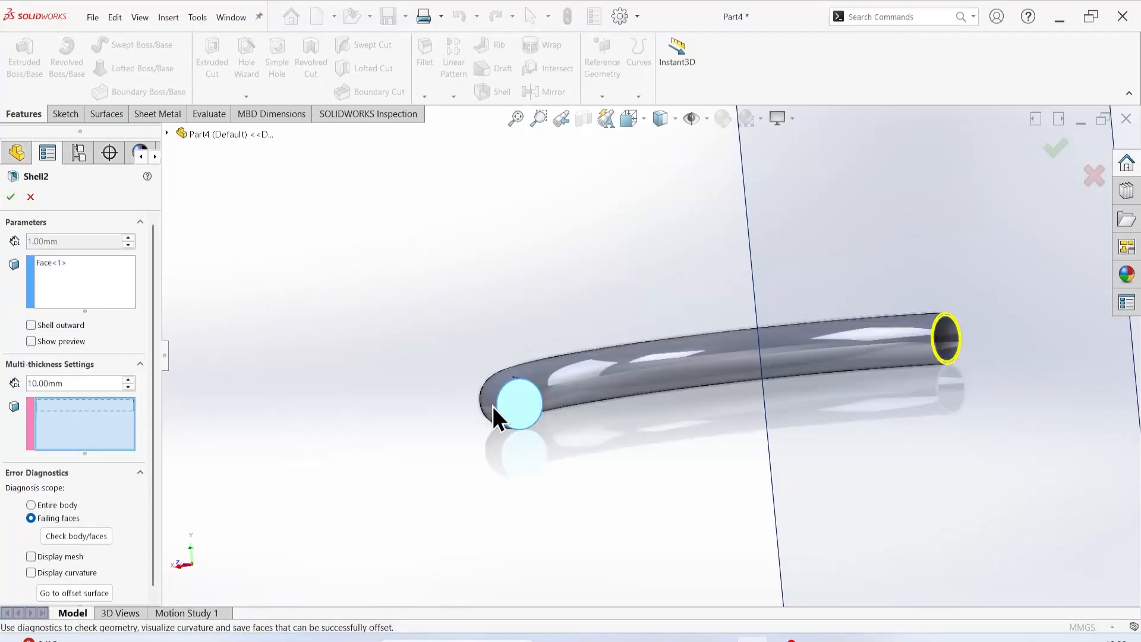
pyautogui.click(527, 412)
pyautogui.click(60, 428)
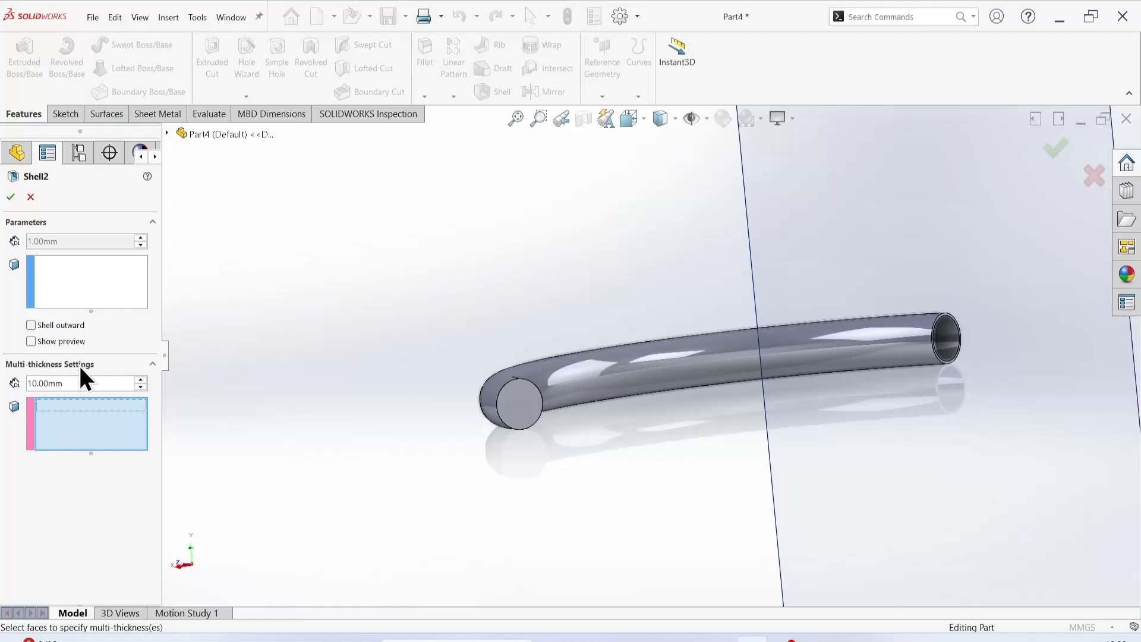
pyautogui.click(119, 300)
pyautogui.click(527, 409)
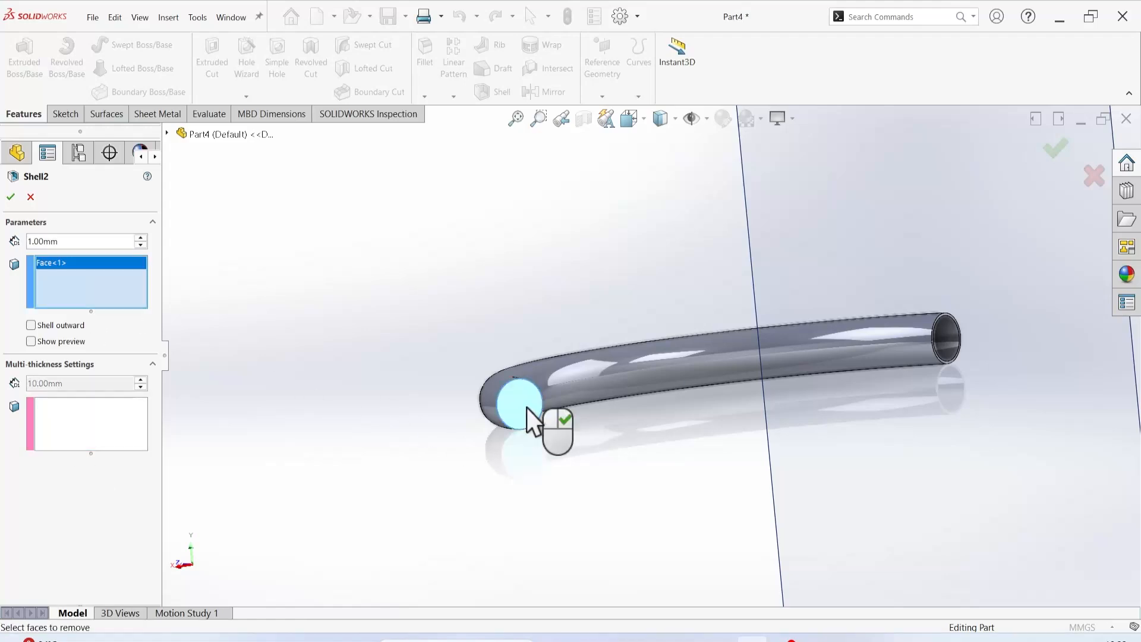
pyautogui.click(11, 197)
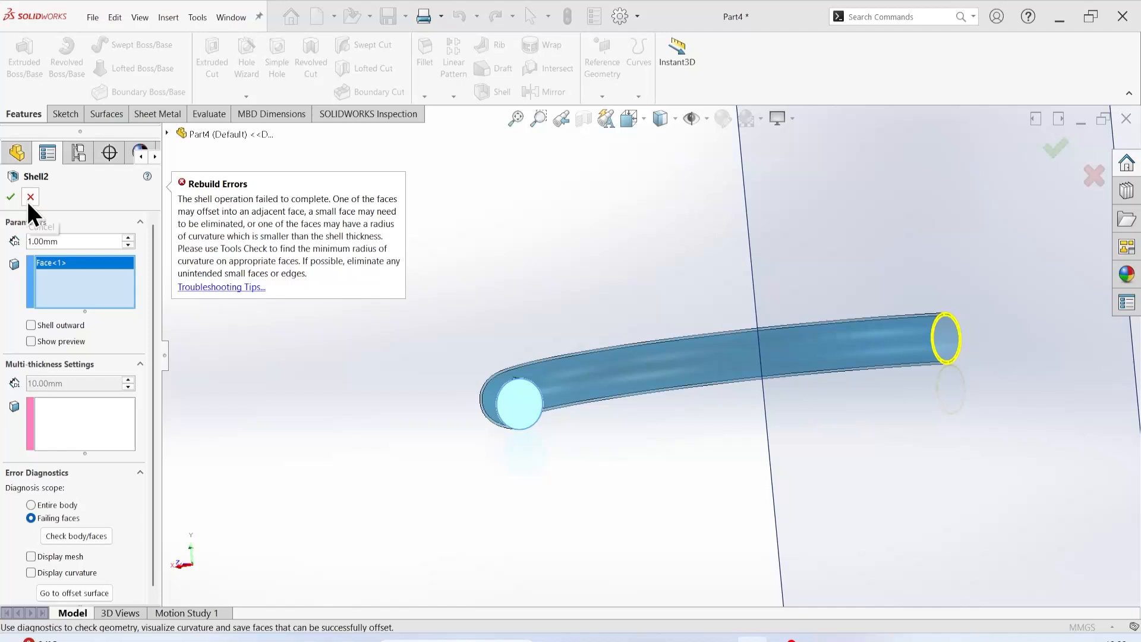
pyautogui.click(28, 203)
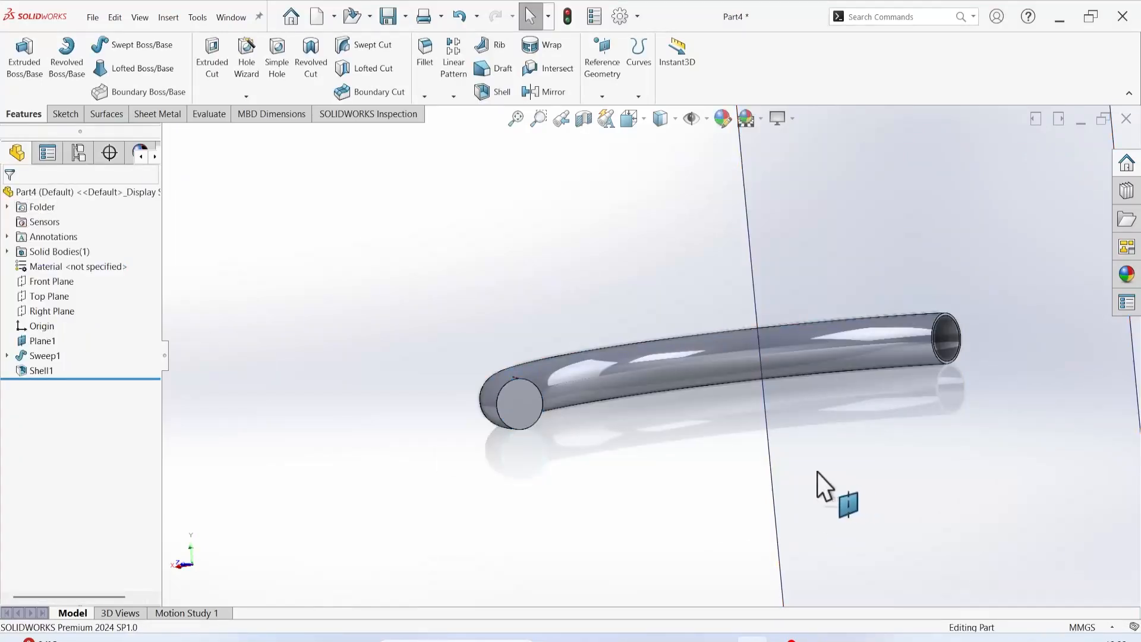
# Step: Inspect the tube's interior with a planar section view on the Front Plane, offset to about -28 mm, and turn the section off
pyautogui.click(582, 119)
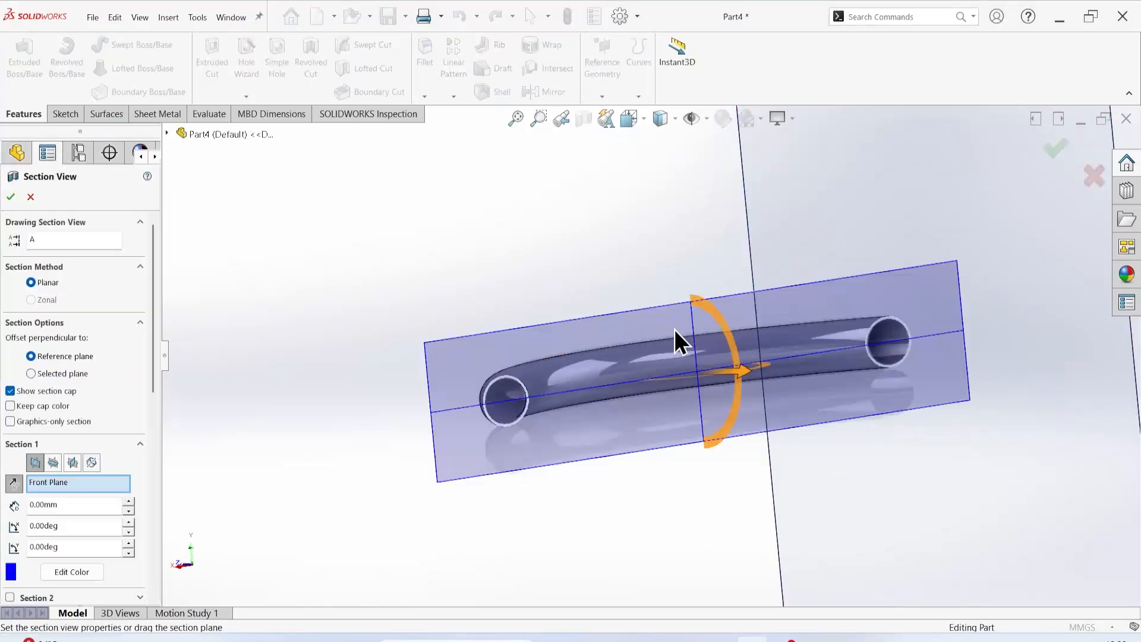
pyautogui.moveTo(737, 368); pyautogui.dragTo(797, 390)
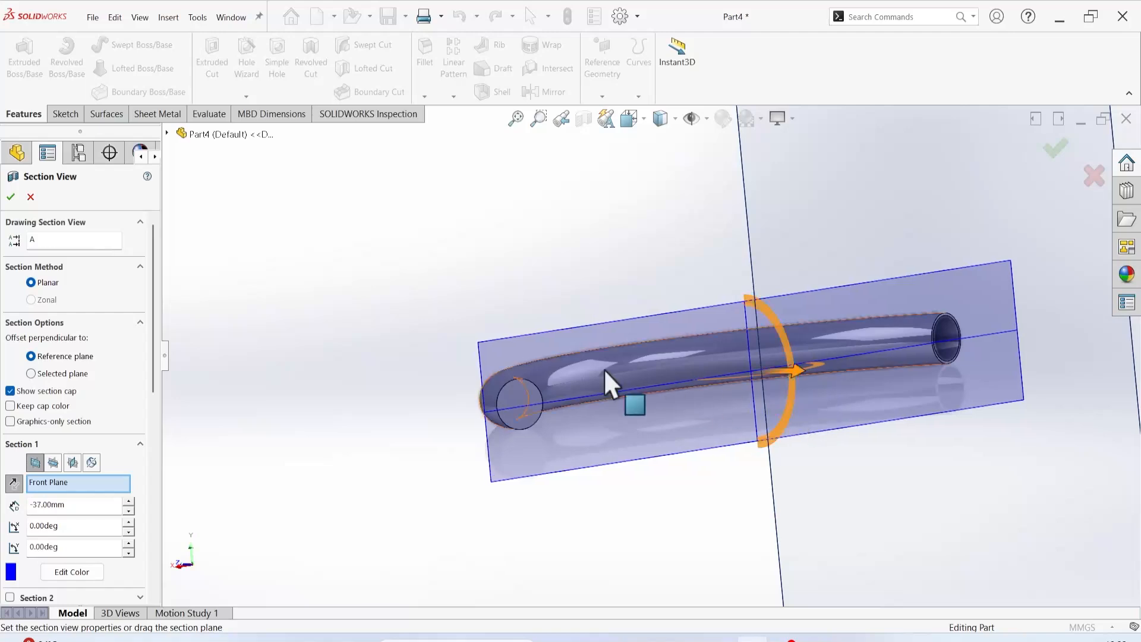
pyautogui.moveTo(605, 369); pyautogui.dragTo(731, 466, button='middle')
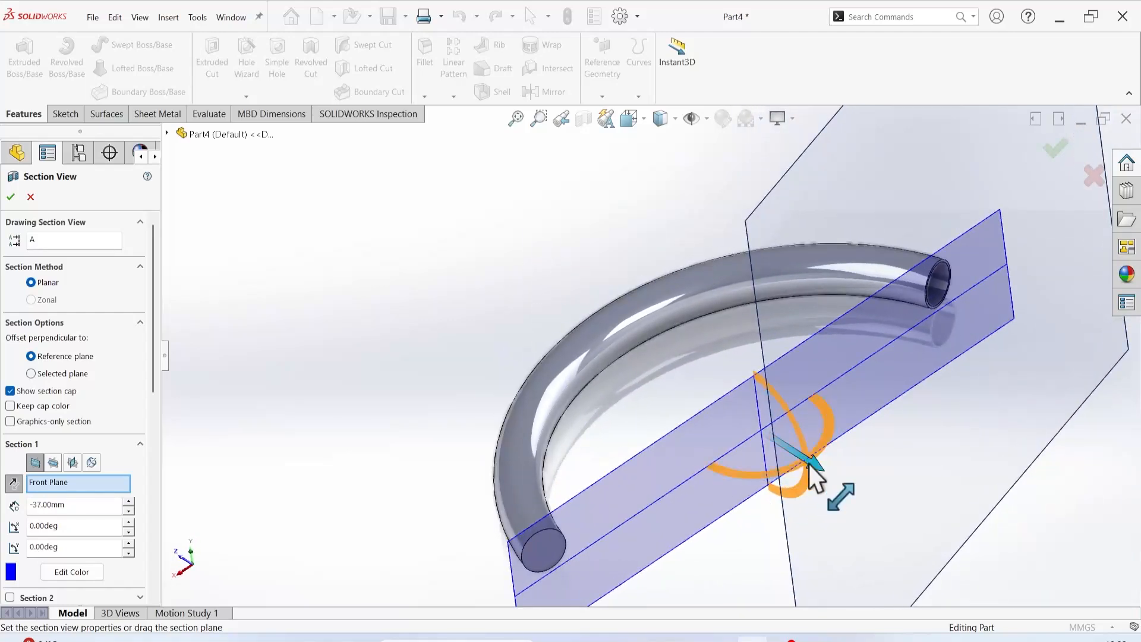
pyautogui.moveTo(808, 464); pyautogui.dragTo(780, 480)
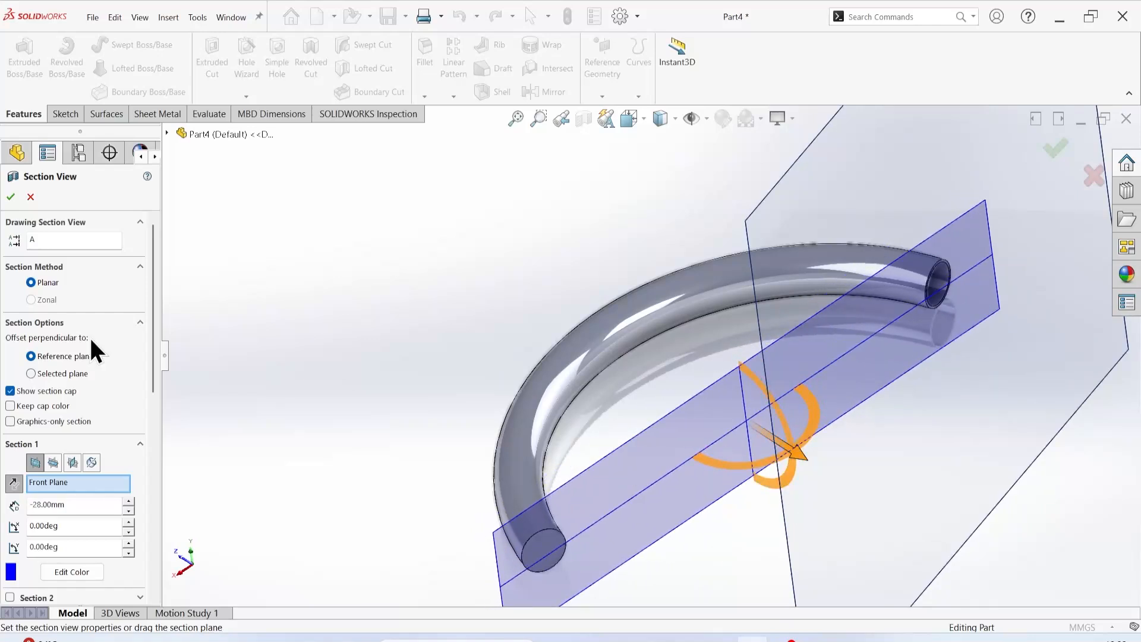
pyautogui.click(10, 197)
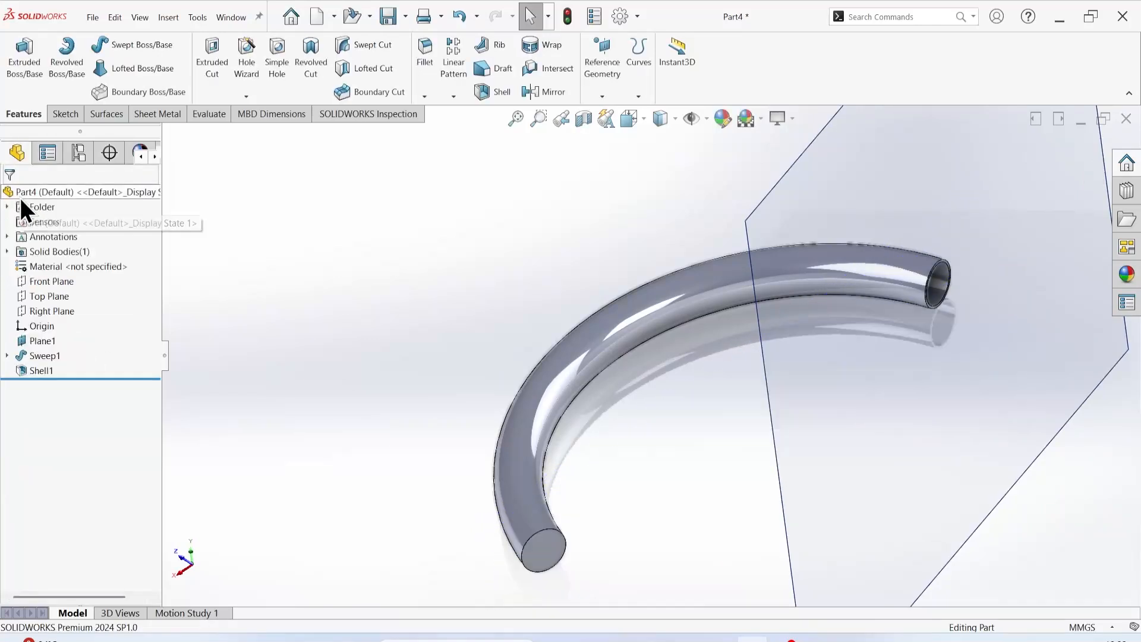
pyautogui.click(583, 119)
pyautogui.click(582, 119)
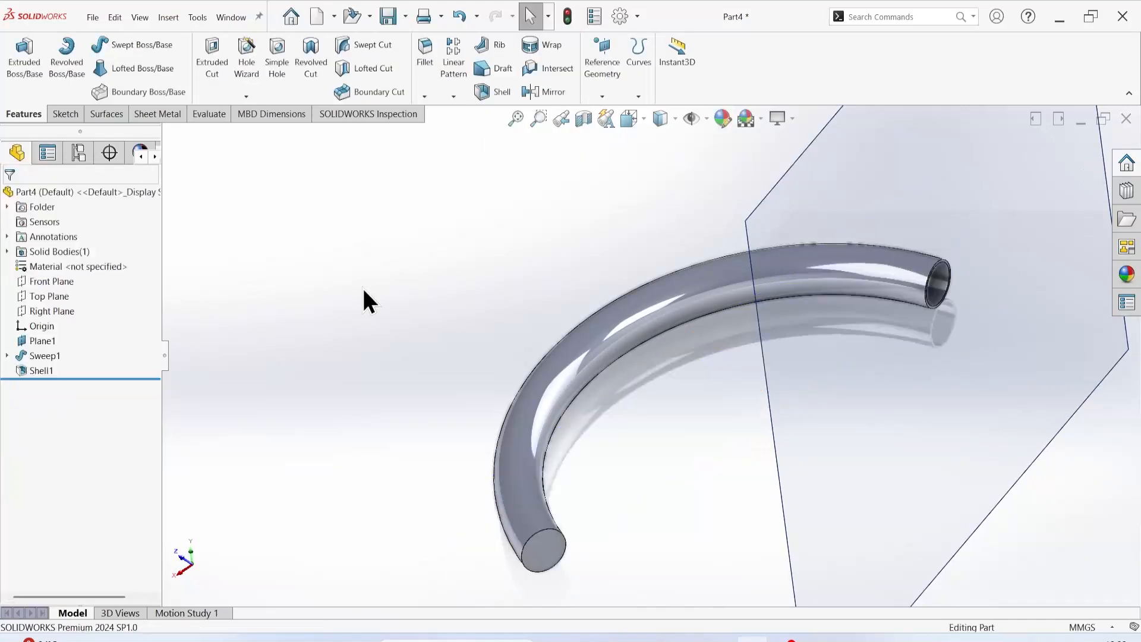
pyautogui.scroll(3, 616, 475)
pyautogui.moveTo(845, 433)
pyautogui.mouseDown(button='middle')
pyautogui.moveTo(879, 445)
pyautogui.moveTo(823, 517)
pyautogui.moveTo(913, 405)
pyautogui.moveTo(917, 351)
pyautogui.moveTo(831, 426)
pyautogui.moveTo(833, 438)
pyautogui.mouseUp(button='middle')
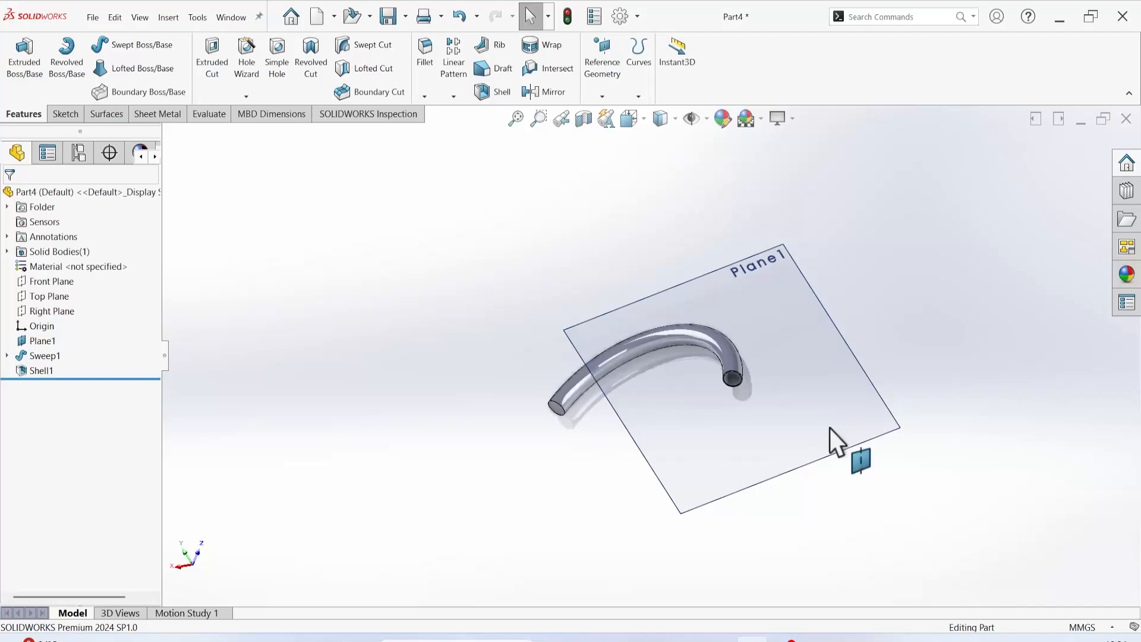
# Step: Inspect the tube's wall with a planar section view on the Front Plane, offset about -22 mm and rotated to about 354.5 degrees
pyautogui.moveTo(565, 419); pyautogui.dragTo(592, 391, button='middle')
pyautogui.click(584, 119)
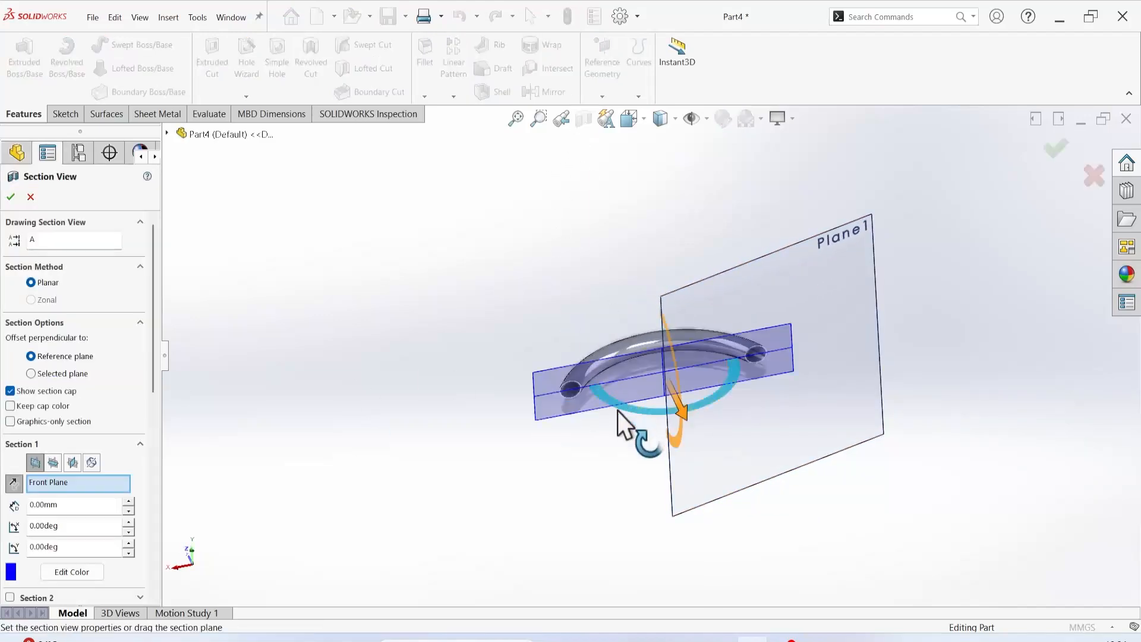
pyautogui.moveTo(626, 411); pyautogui.dragTo(582, 439)
pyautogui.moveTo(666, 410); pyautogui.dragTo(676, 417)
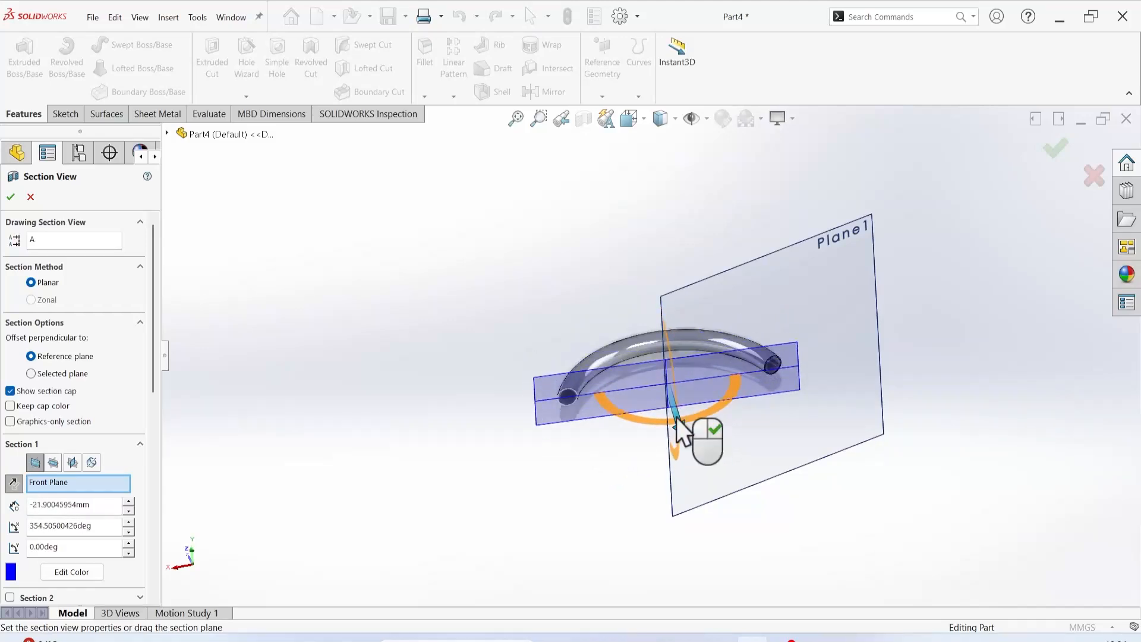
pyautogui.click(11, 196)
pyautogui.scroll(-6, 733, 422)
pyautogui.moveTo(736, 339)
pyautogui.mouseDown(button='middle')
pyautogui.moveTo(756, 296)
pyautogui.moveTo(754, 335)
pyautogui.mouseUp(button='middle')
pyautogui.scroll(-5, 648, 246)
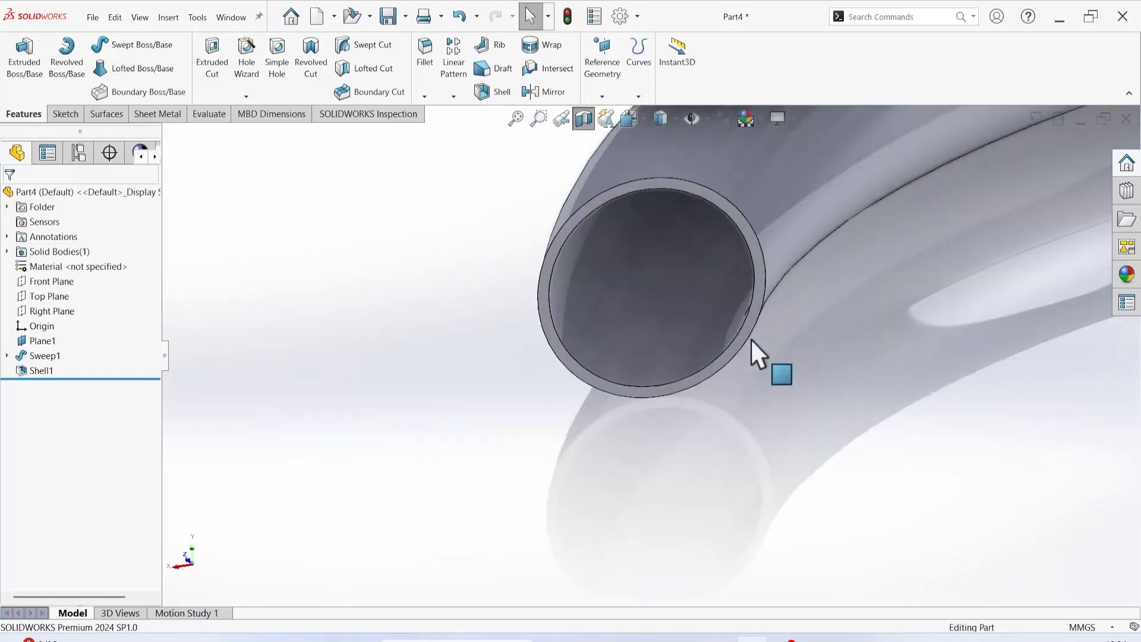
pyautogui.scroll(8, 729, 351)
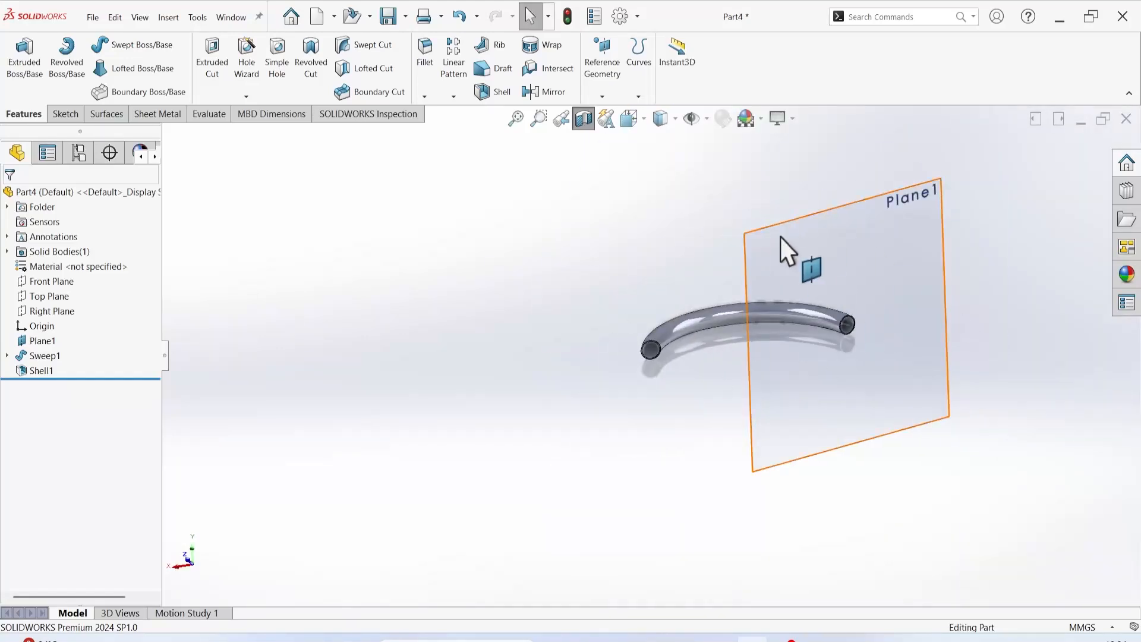
pyautogui.rightClick(42, 367)
pyautogui.click(39, 360)
pyautogui.rightClick(44, 358)
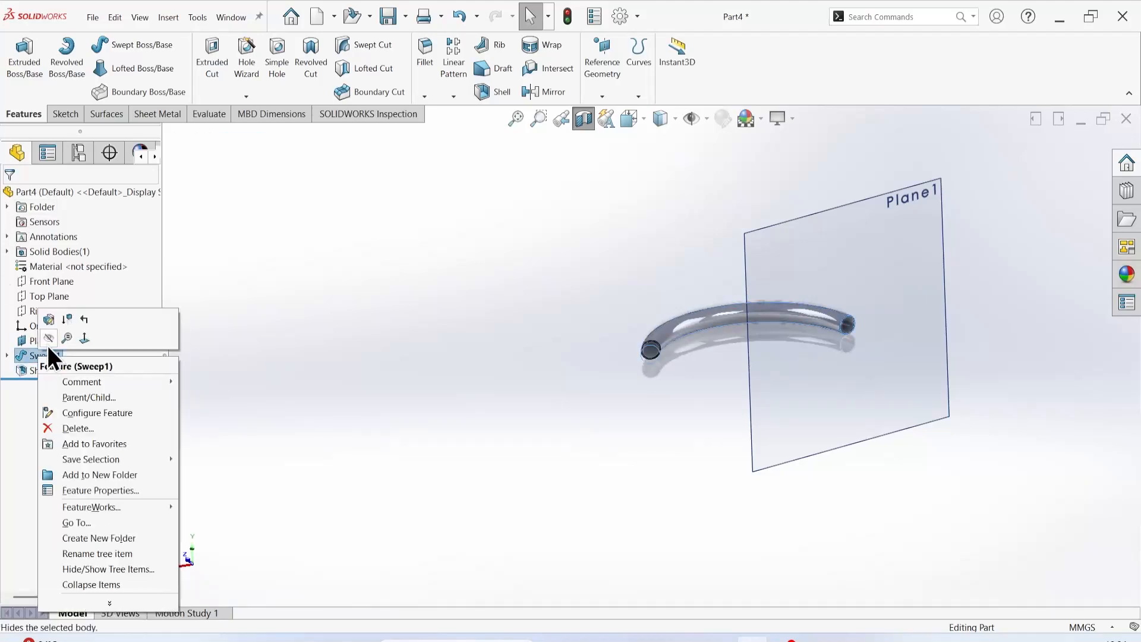
pyautogui.click(48, 320)
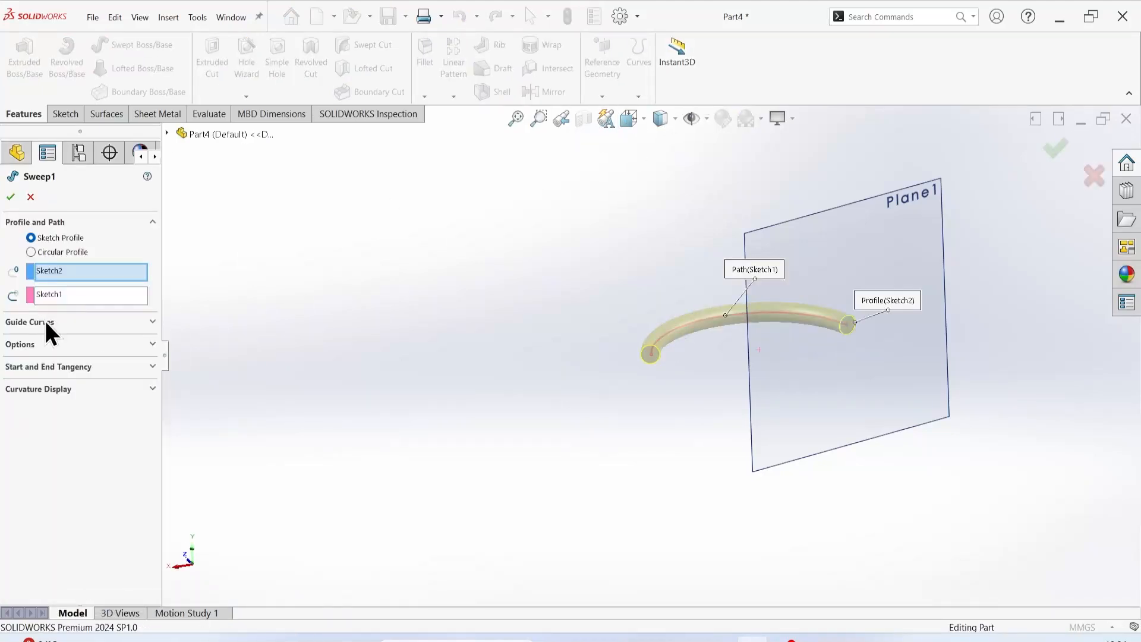
pyautogui.click(29, 197)
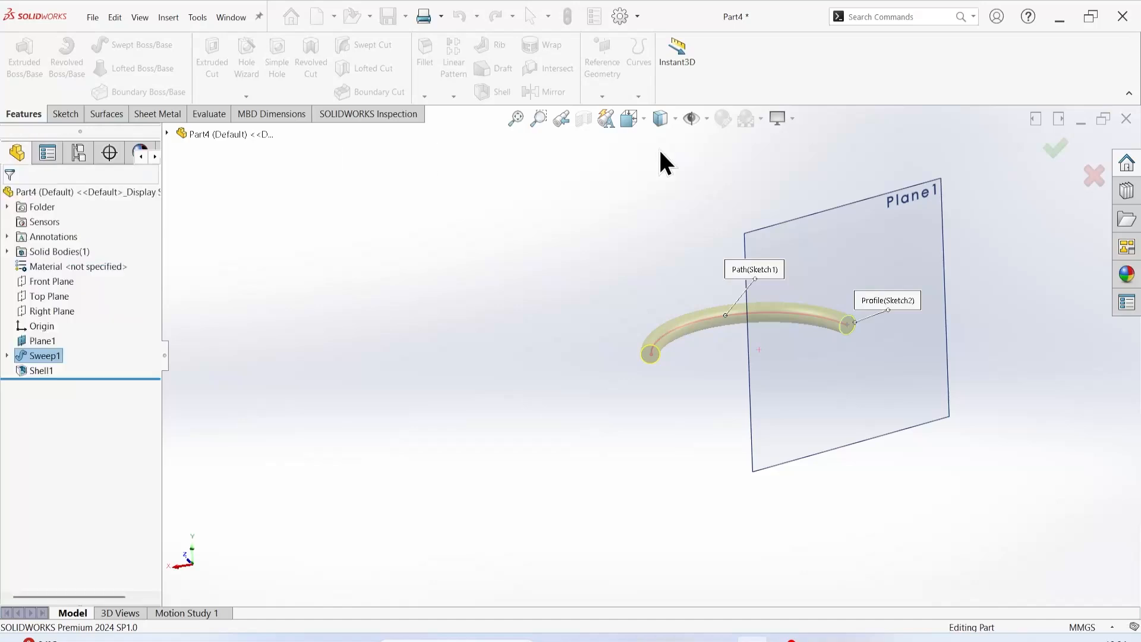
# Step: Turn off the section view and set the profile orientation of Sweep1 to Keep Normal Constant
pyautogui.click(561, 119)
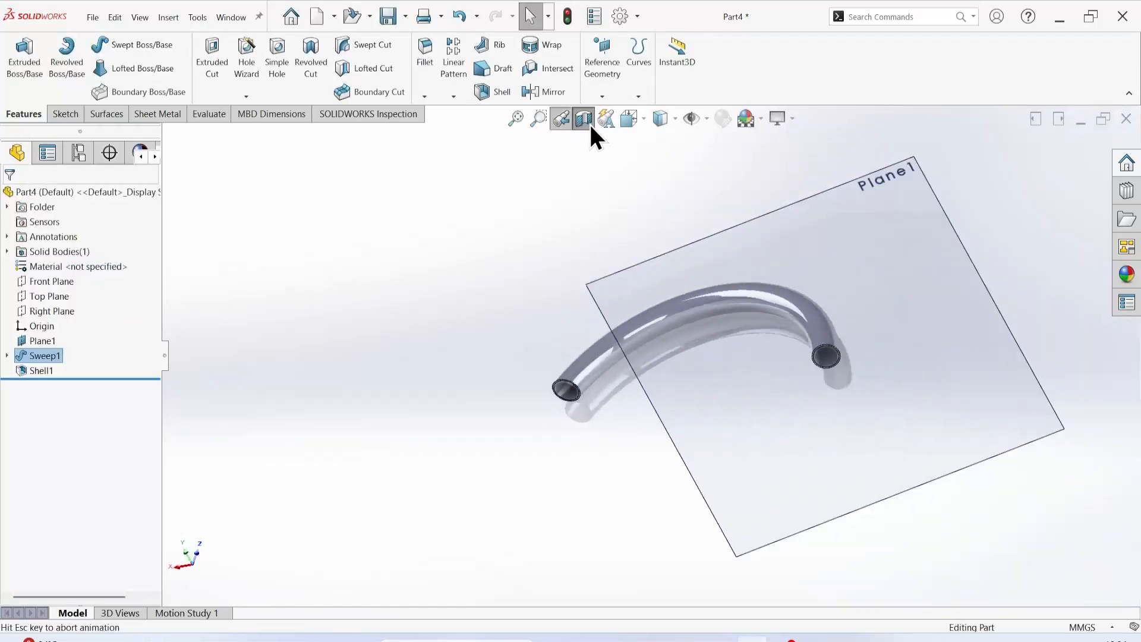
pyautogui.rightClick(41, 357)
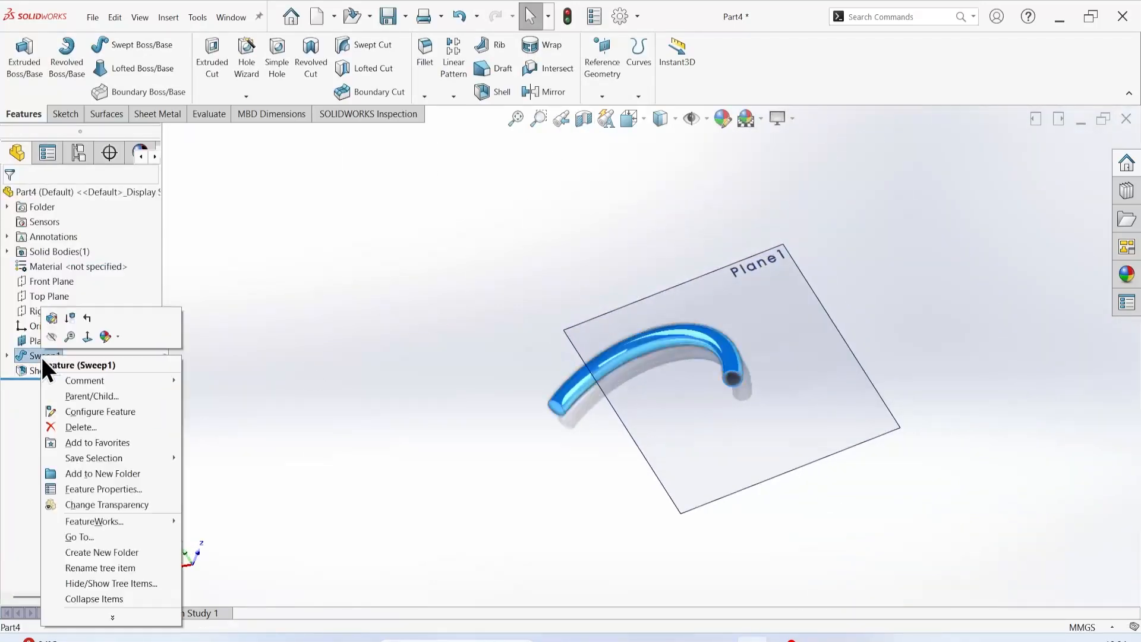
pyautogui.click(54, 316)
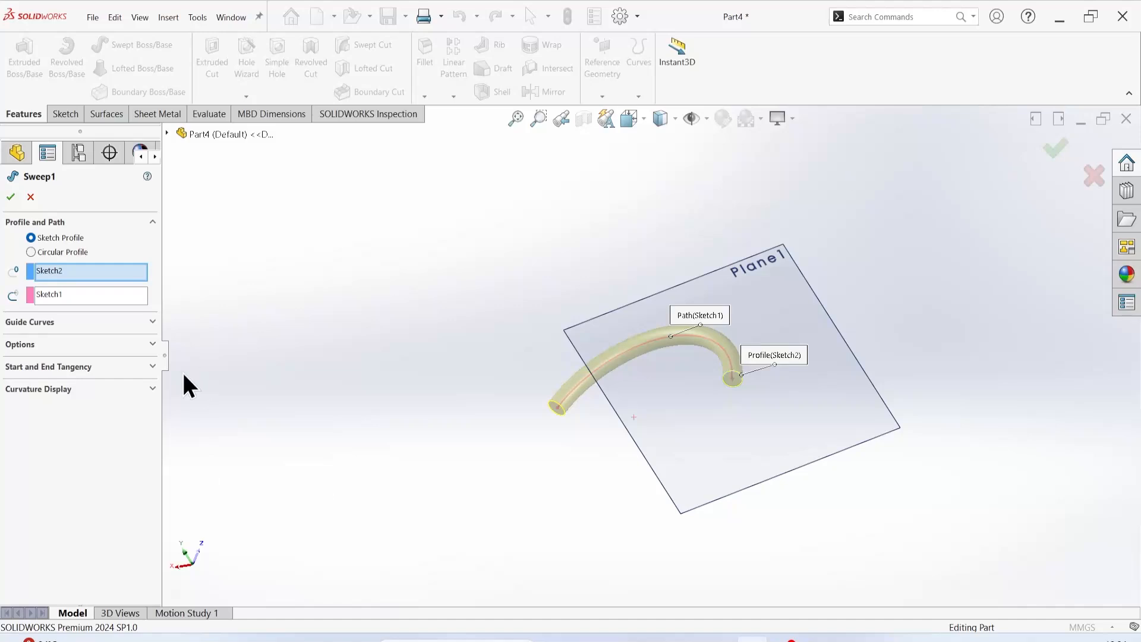
pyautogui.click(98, 347)
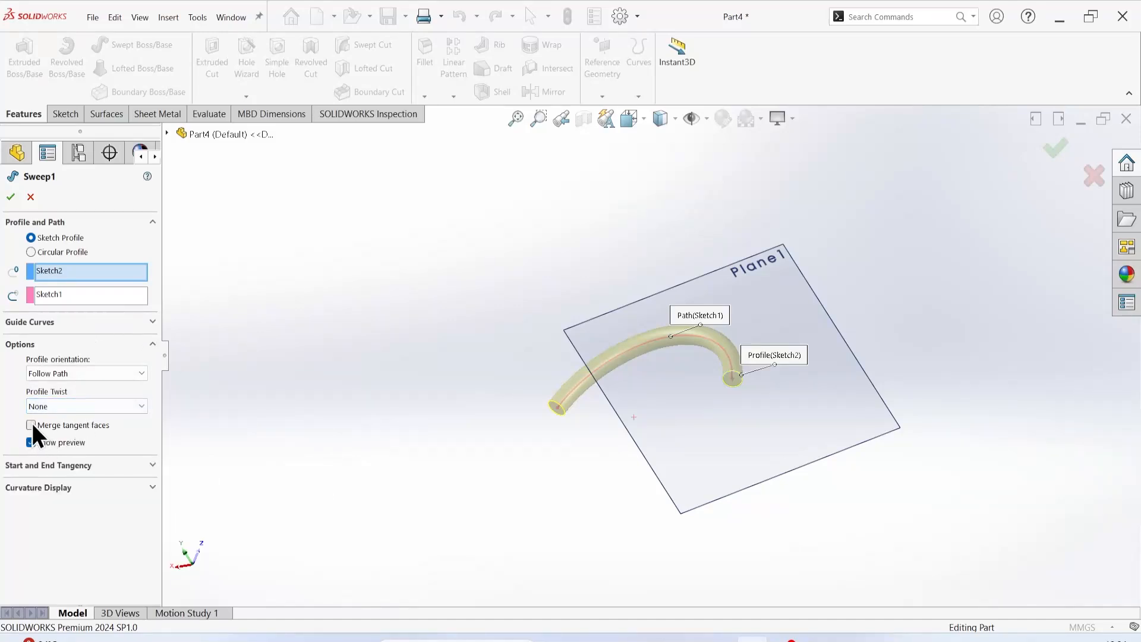
pyautogui.click(49, 404)
pyautogui.click(50, 408)
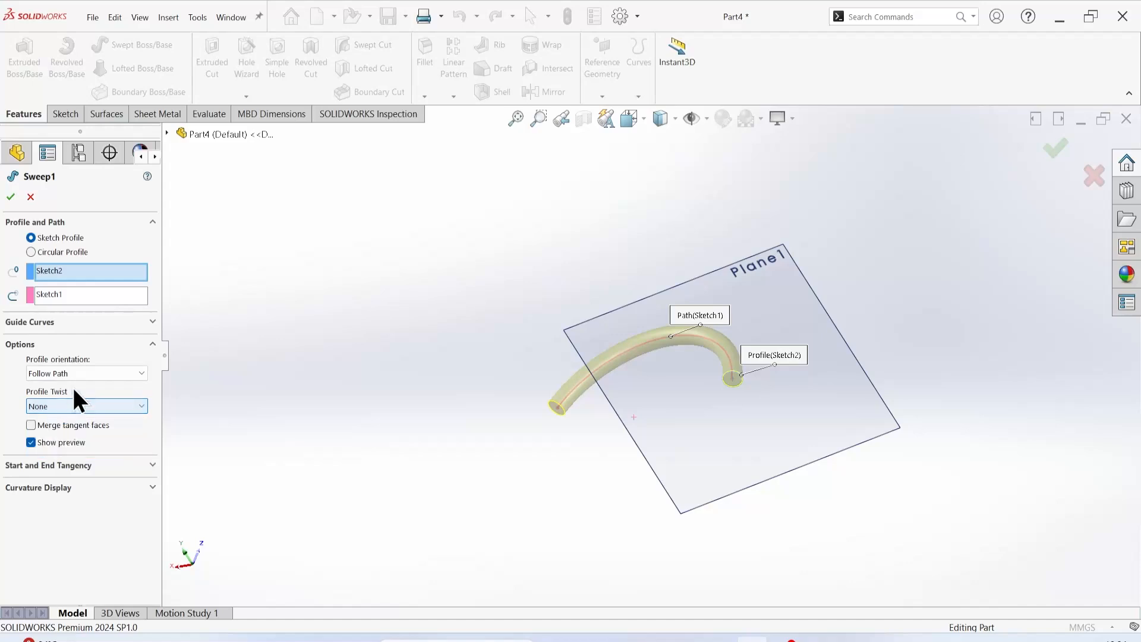
pyautogui.click(90, 372)
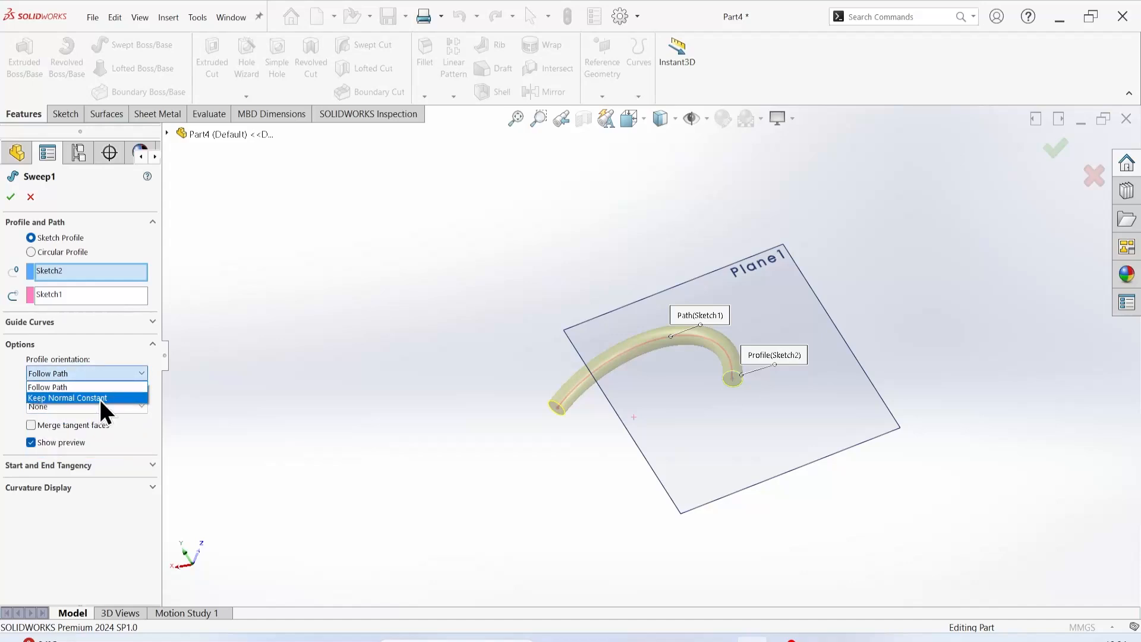
pyautogui.click(99, 398)
pyautogui.scroll(-5, 576, 405)
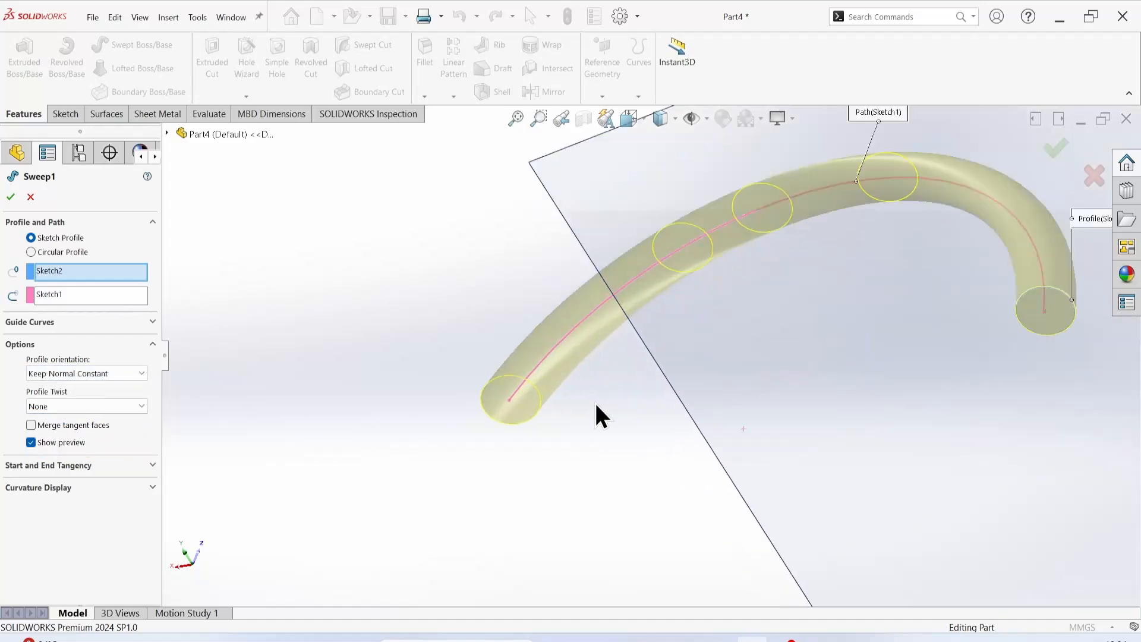
pyautogui.click(11, 197)
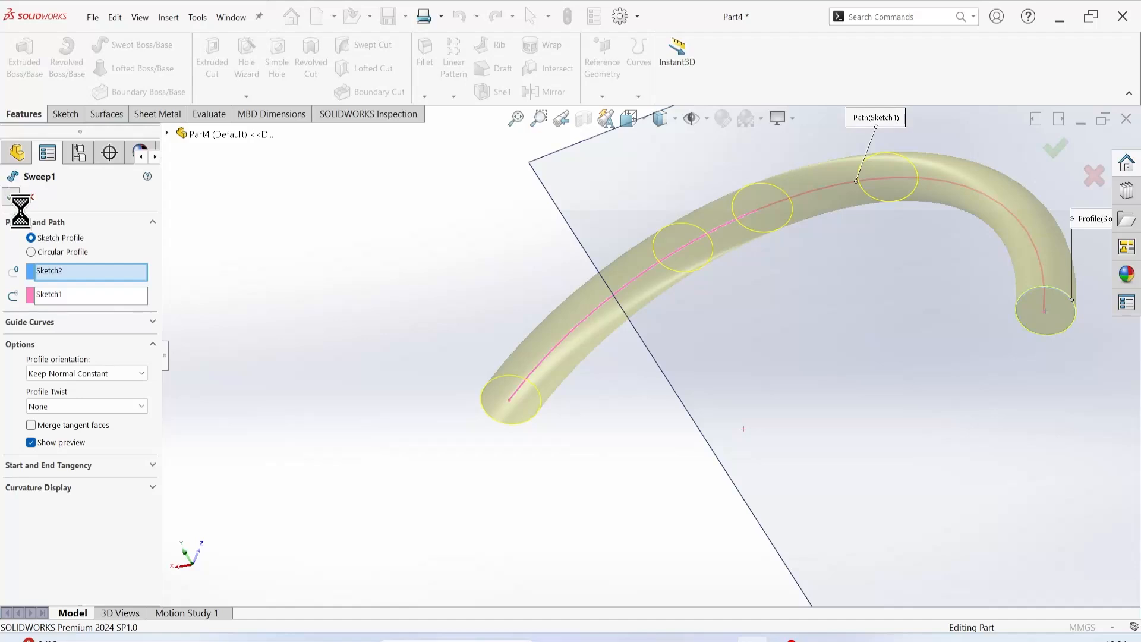
# Step: Delete the Shell1 feature from the part
pyautogui.moveTo(540, 461); pyautogui.dragTo(548, 600, button='middle')
pyautogui.scroll(5, 612, 375)
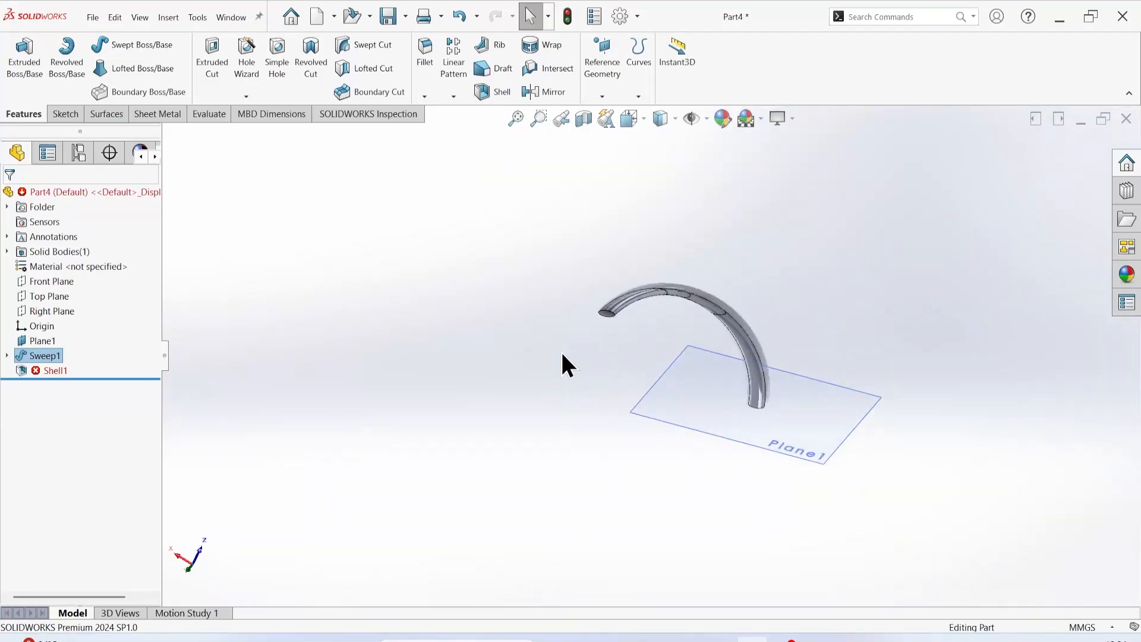
pyautogui.moveTo(565, 365); pyautogui.dragTo(820, 426, button='middle')
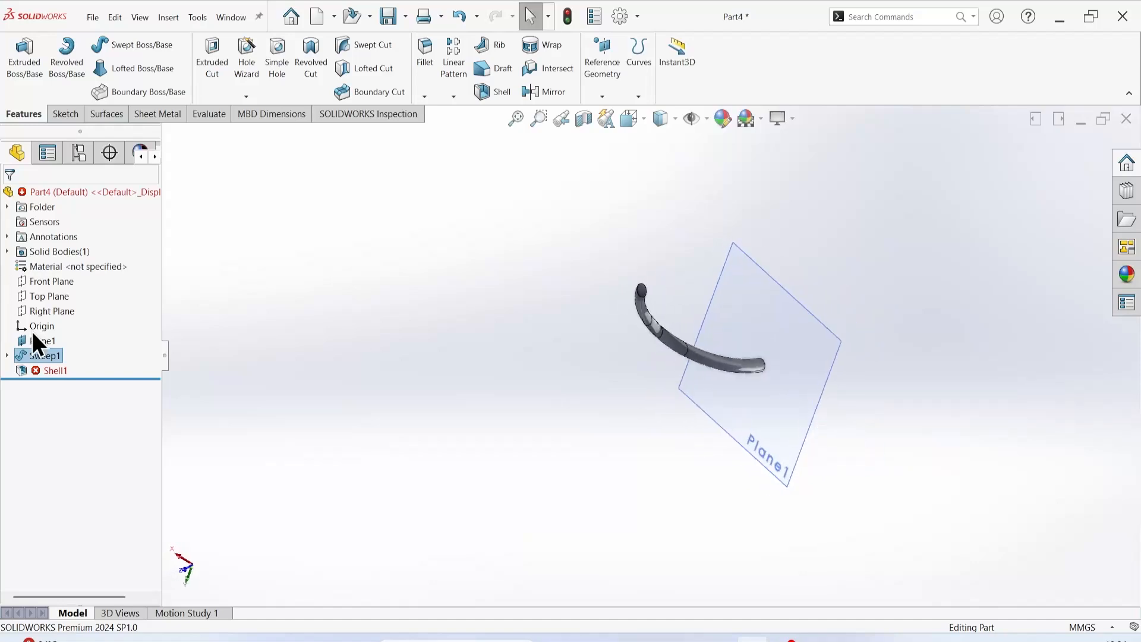
pyautogui.click(40, 372)
pyautogui.rightClick(39, 371)
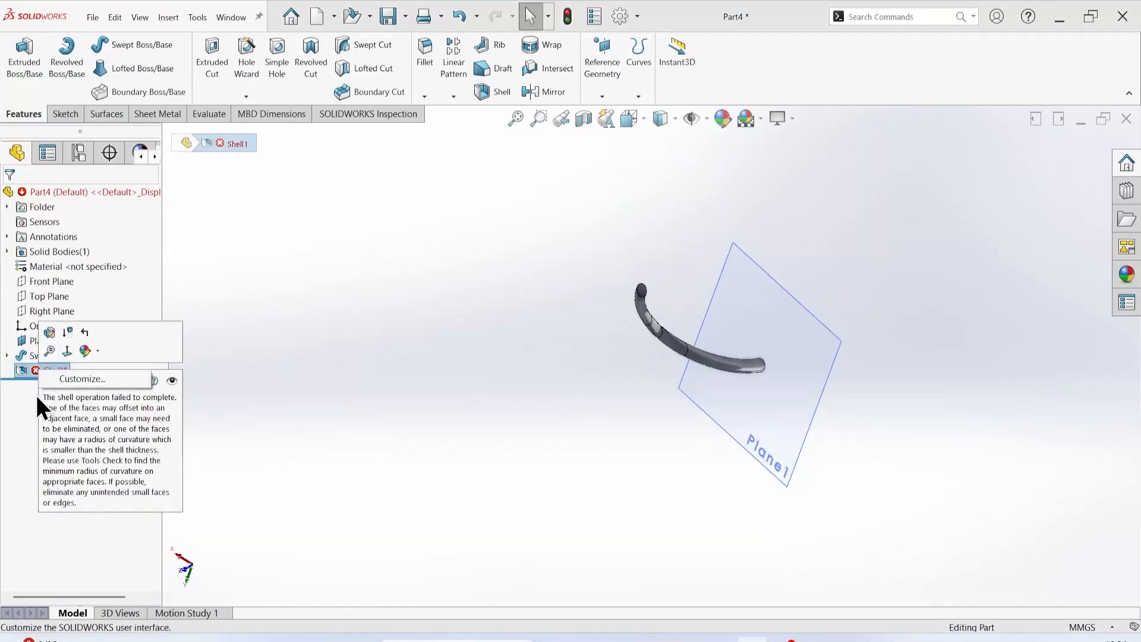
pyautogui.click(69, 454)
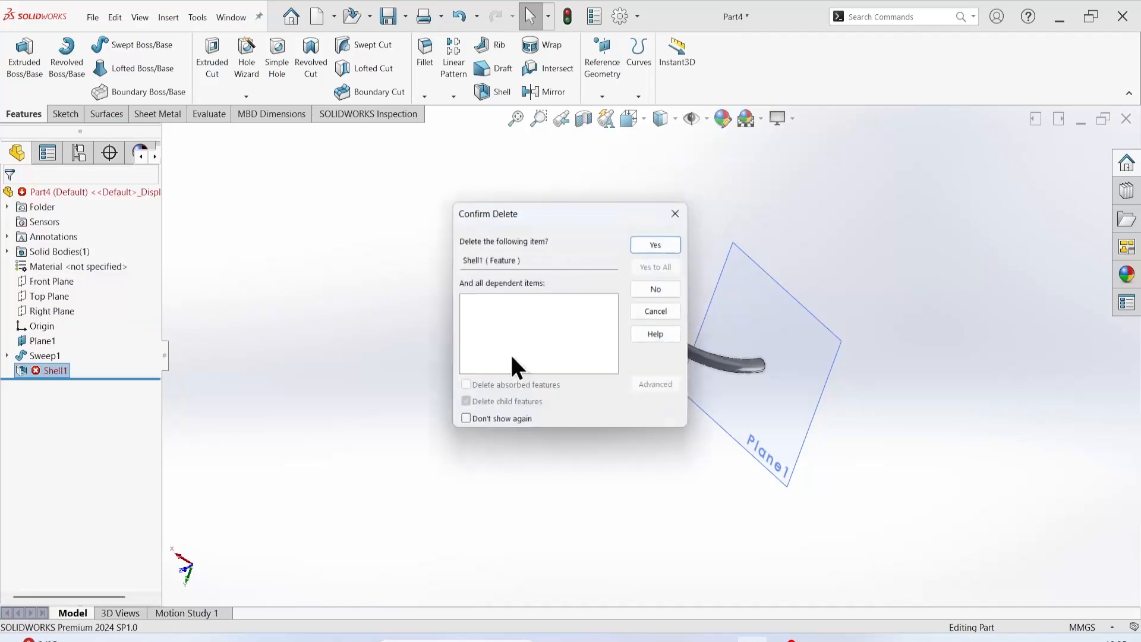
pyautogui.click(674, 243)
# Step: Switch the profile orientation of Sweep1 to Follow Path and examine the previewed sweep along the arc
pyautogui.moveTo(682, 312); pyautogui.dragTo(711, 384, button='middle')
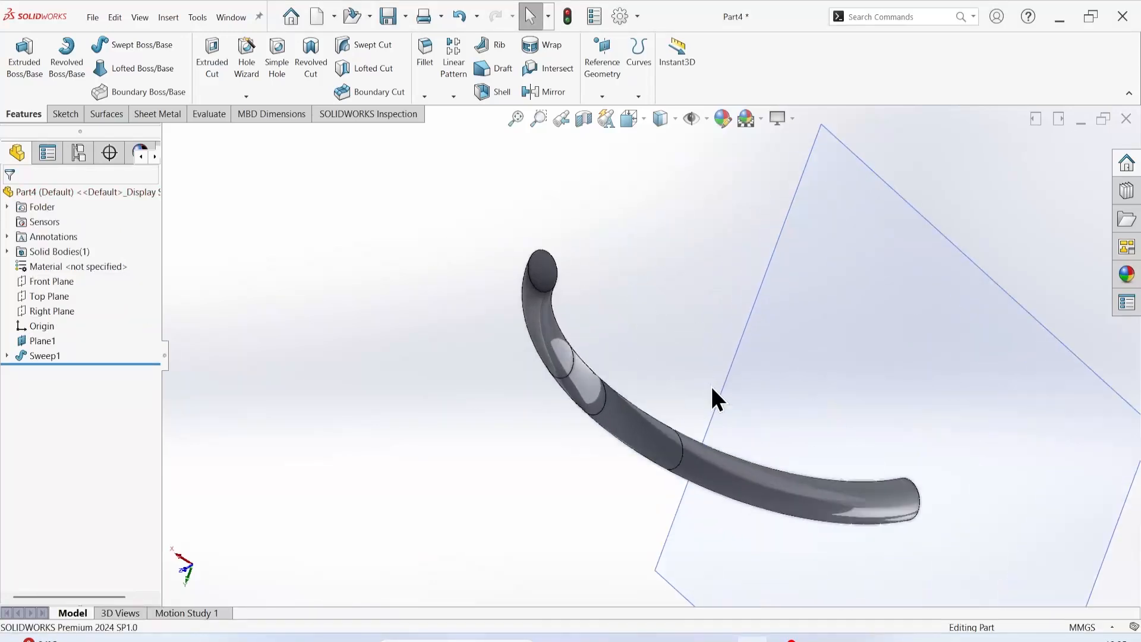
pyautogui.rightClick(41, 356)
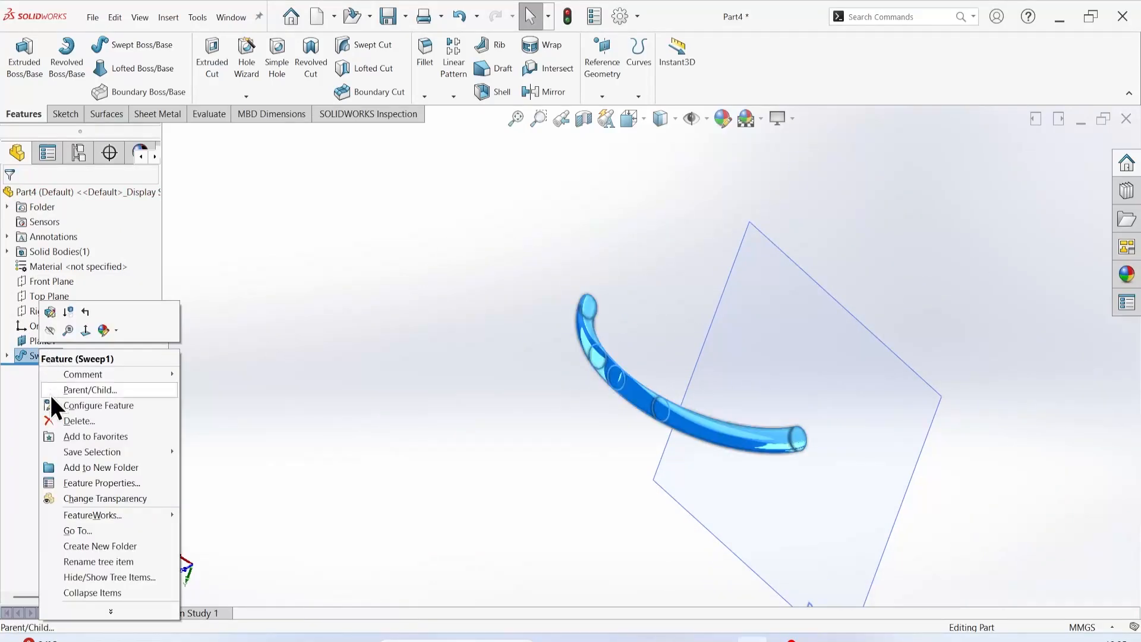
pyautogui.click(50, 312)
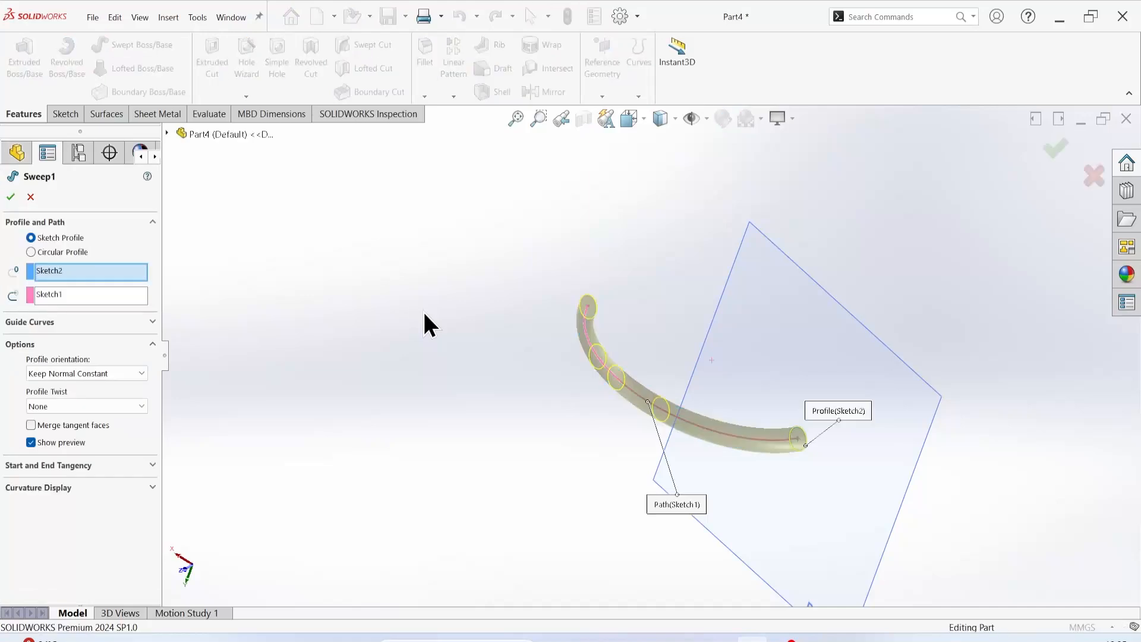
pyautogui.click(65, 373)
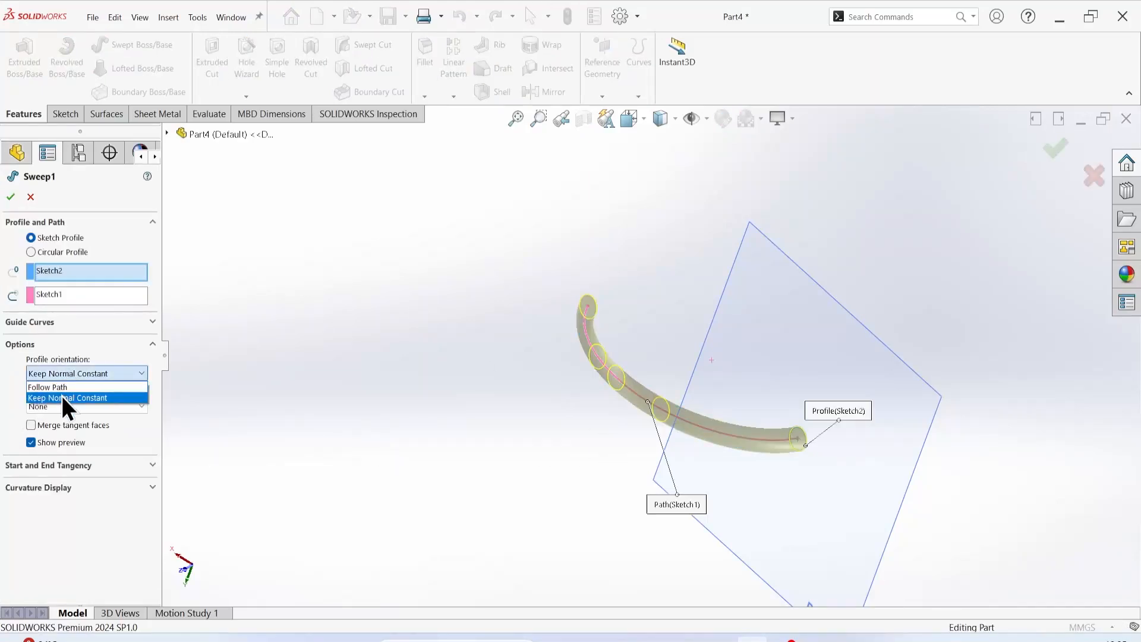
pyautogui.click(54, 385)
pyautogui.moveTo(652, 468); pyautogui.dragTo(902, 319, button='middle')
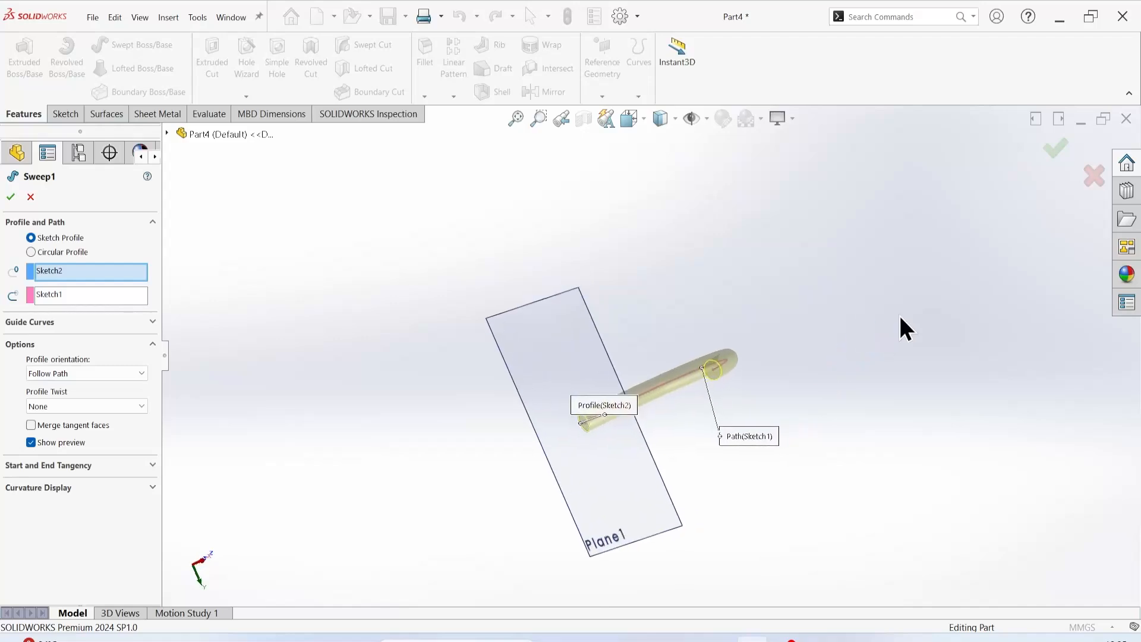
pyautogui.moveTo(626, 423); pyautogui.dragTo(412, 419, button='middle')
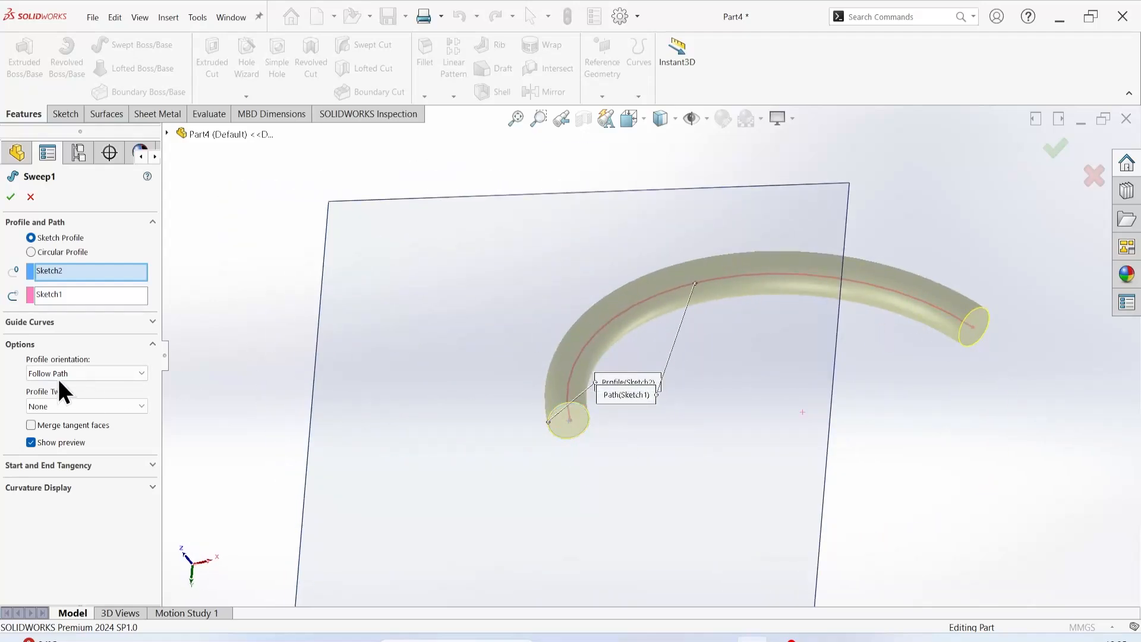
# Step: Apply the Keep Normal Constant profile orientation to Sweep1 and examine the swept body's end faces from several angles
pyautogui.click(94, 373)
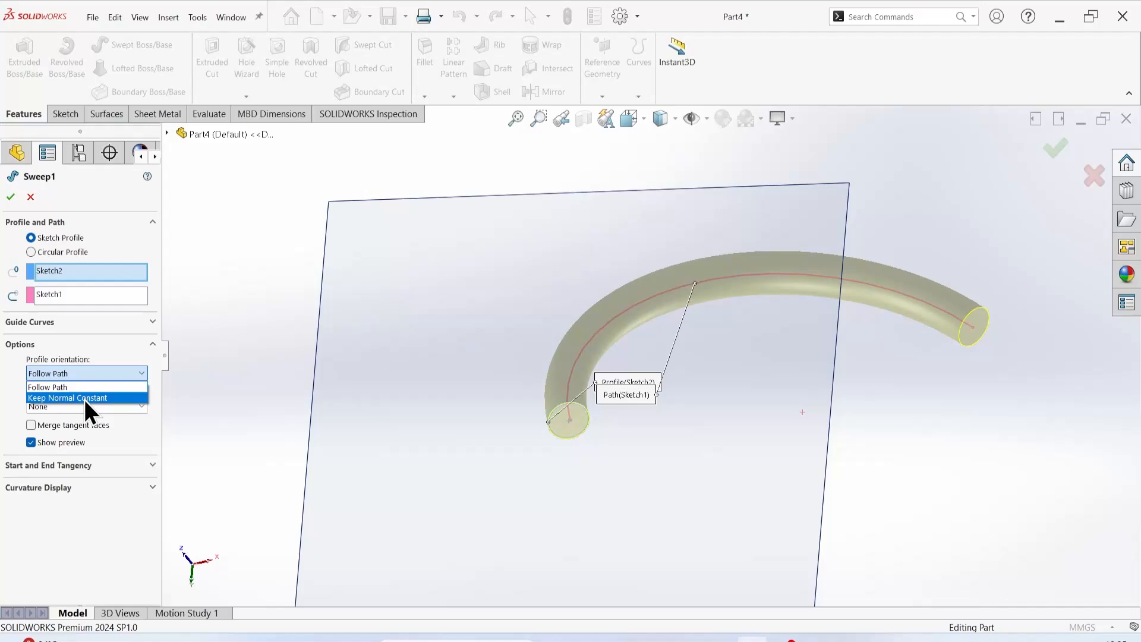
pyautogui.click(85, 398)
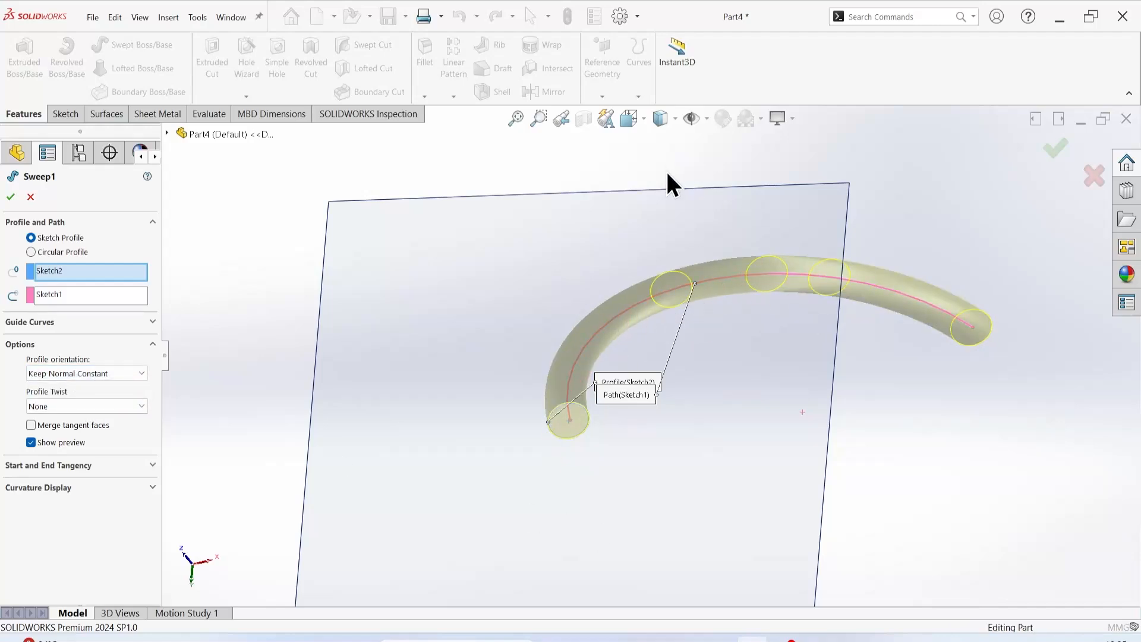
pyautogui.moveTo(670, 184); pyautogui.dragTo(661, 266, button='middle')
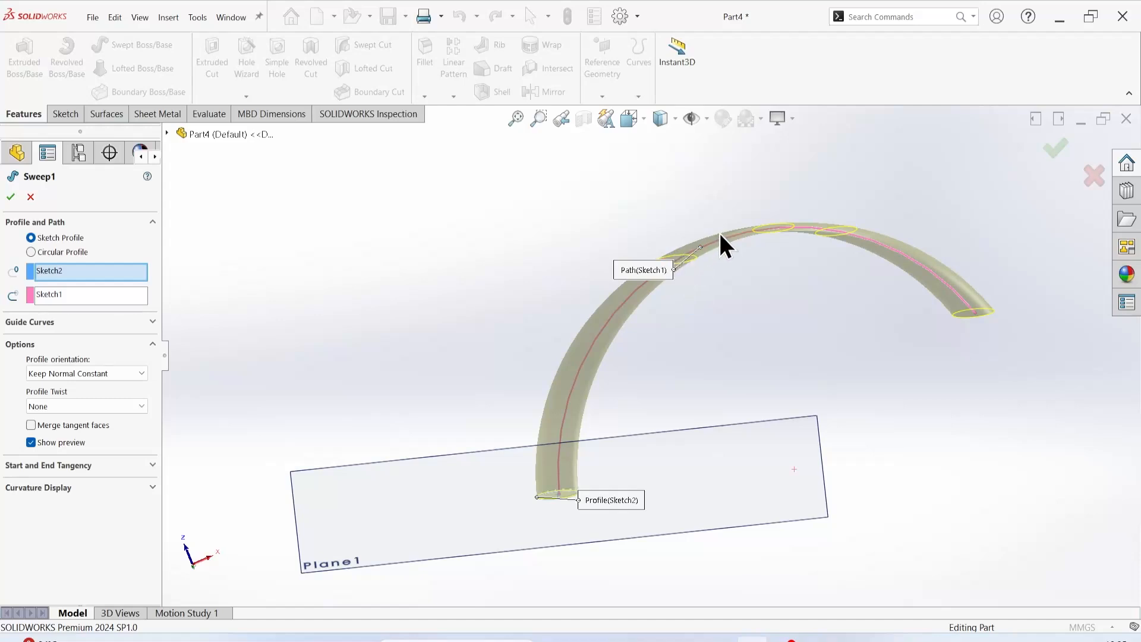
pyautogui.moveTo(721, 233); pyautogui.dragTo(709, 354, button='middle')
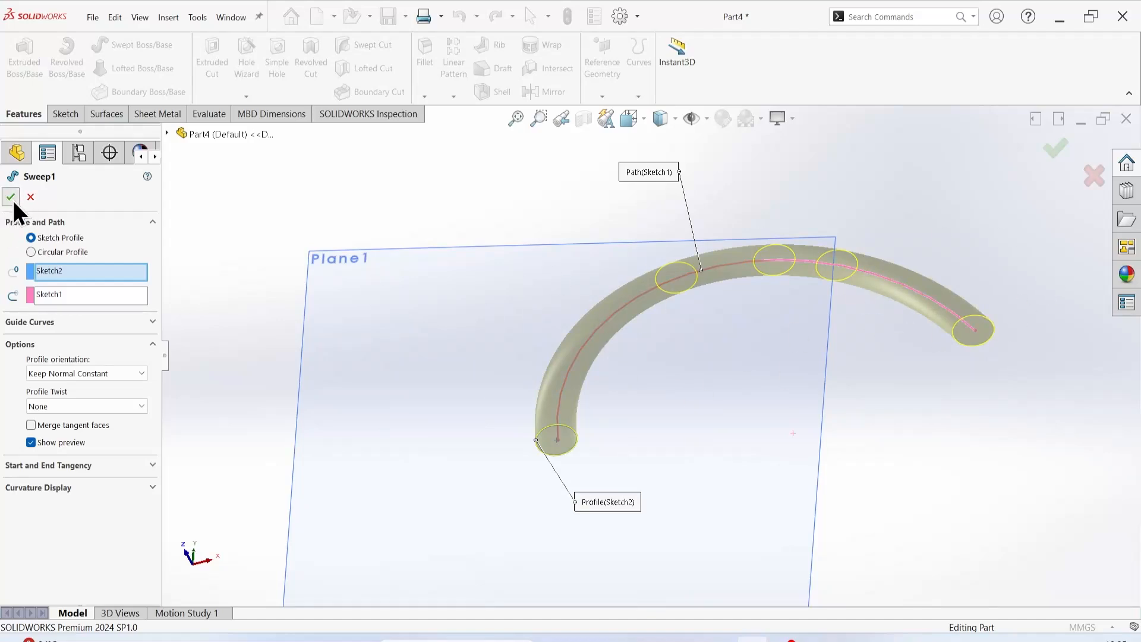
pyautogui.press('Return')
pyautogui.moveTo(664, 314); pyautogui.dragTo(791, 556, button='middle')
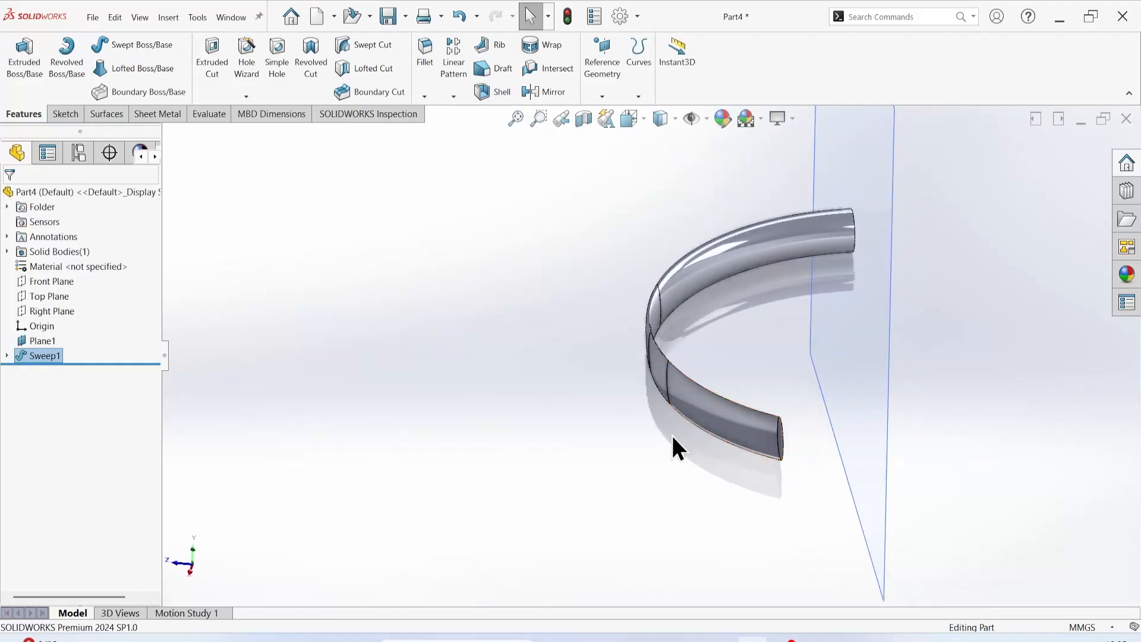
pyautogui.moveTo(673, 439); pyautogui.dragTo(802, 246, button='middle')
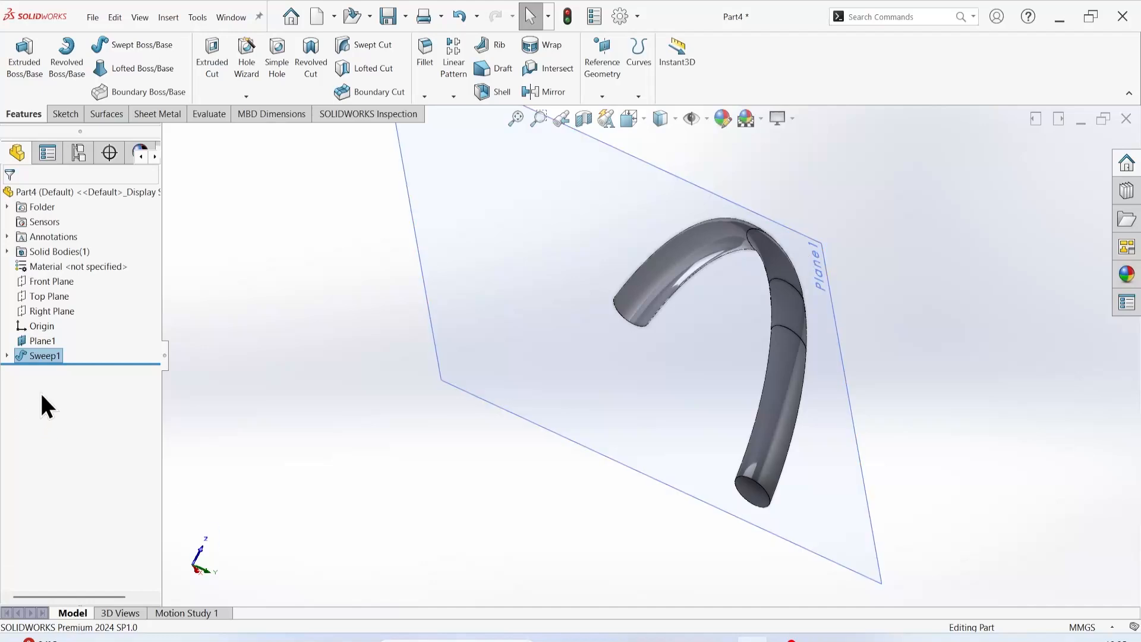
# Step: Delete Plane1 together with its dependent Sketch2 and Sweep1, and delete the arc path Sketch1
pyautogui.rightClick(41, 340)
pyautogui.click(79, 456)
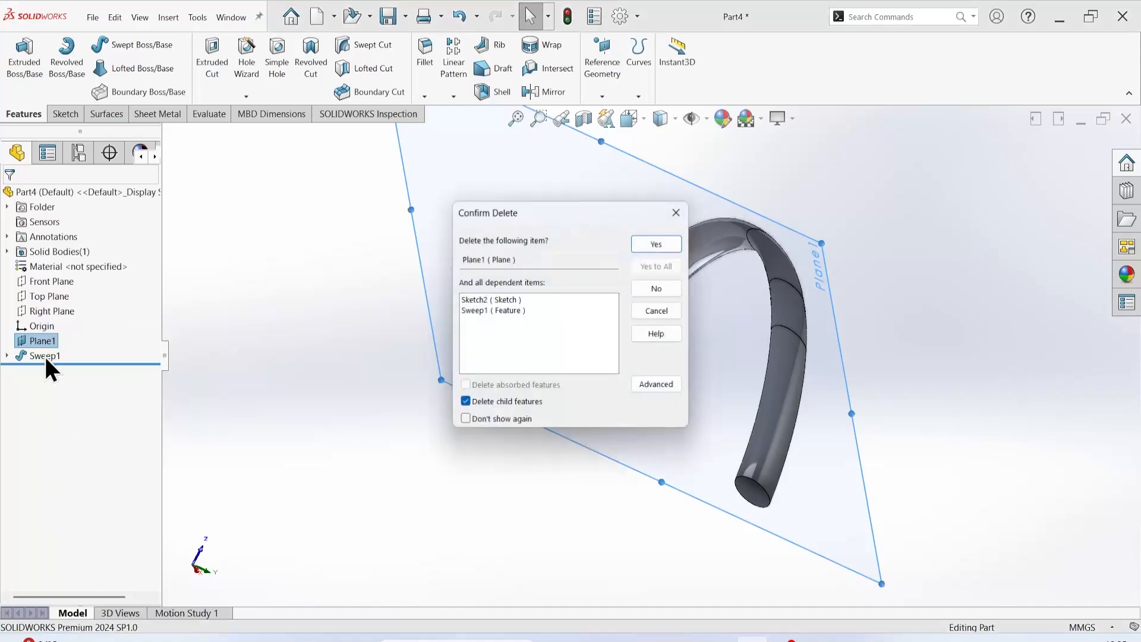
pyautogui.click(662, 243)
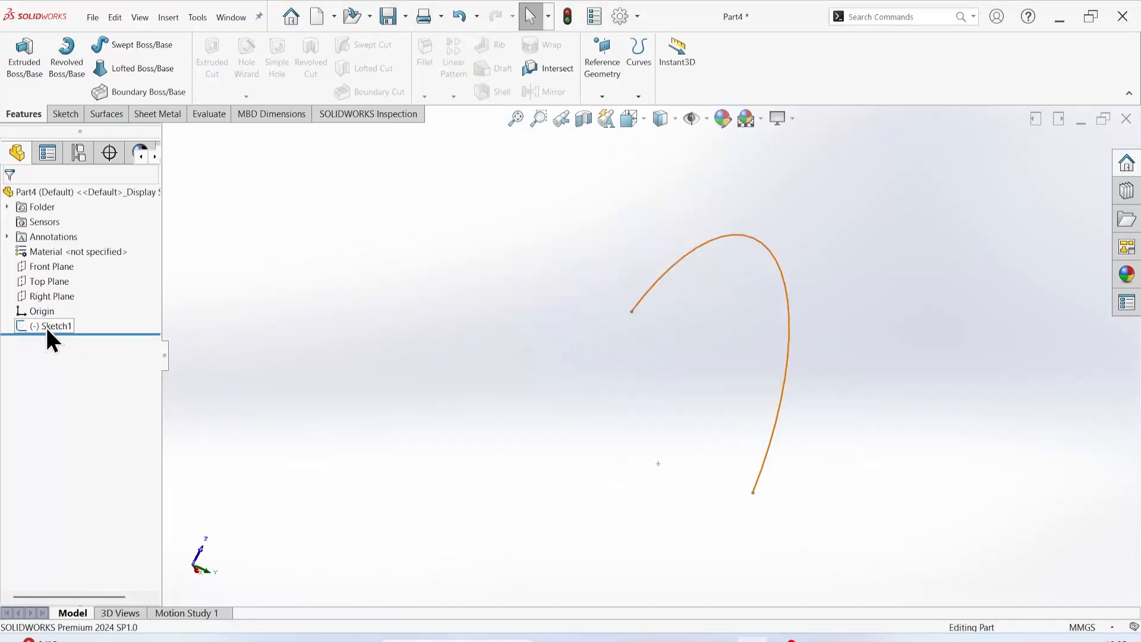
pyautogui.rightClick(45, 325)
pyautogui.click(72, 414)
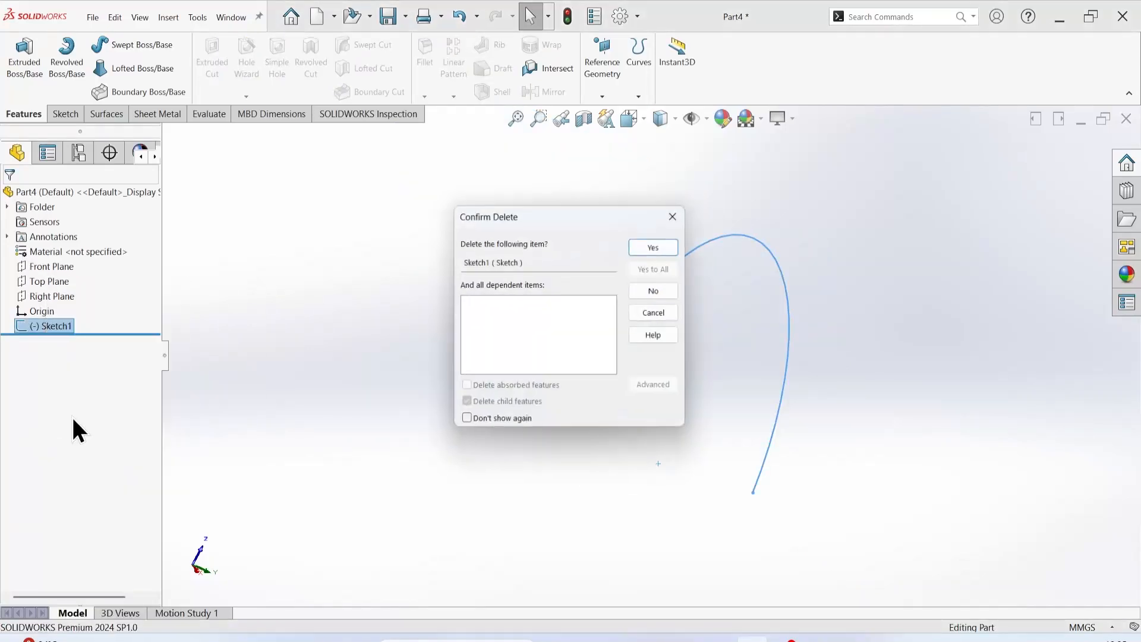
pyautogui.click(661, 245)
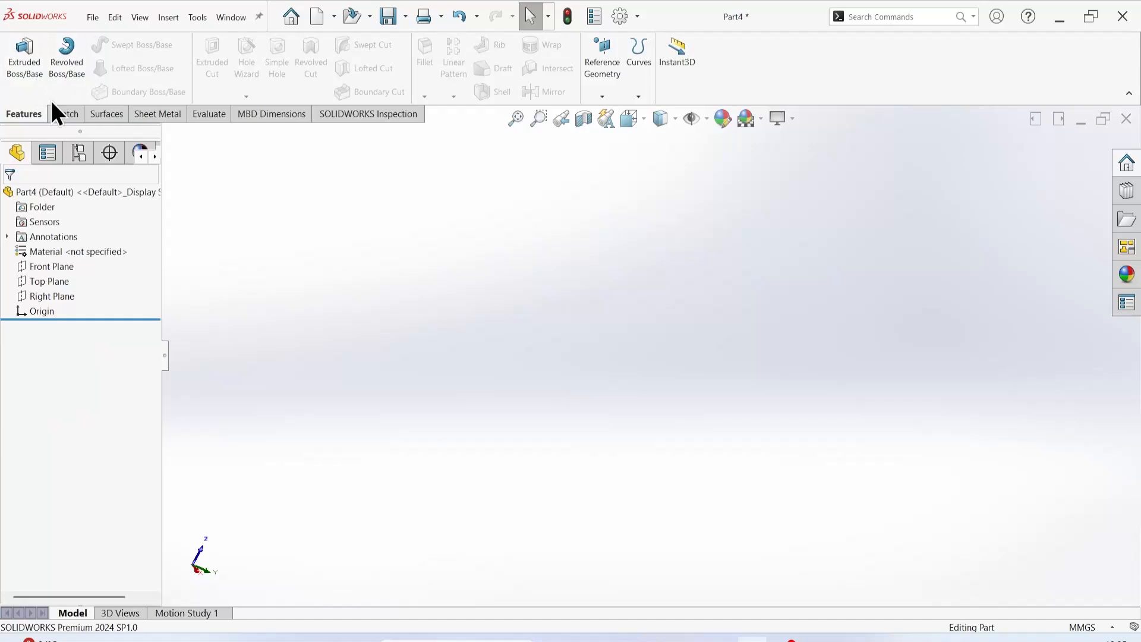
# Step: Sketch a center rectangle on the Right Plane, with its center offset from the origin
pyautogui.click(63, 114)
pyautogui.click(91, 69)
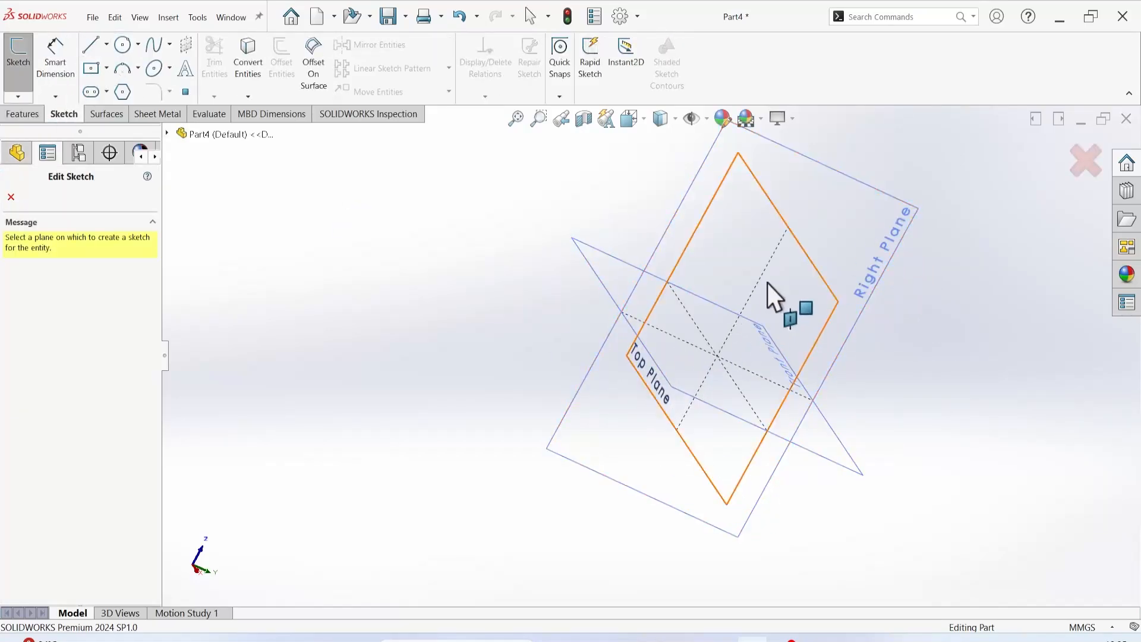
pyautogui.click(750, 222)
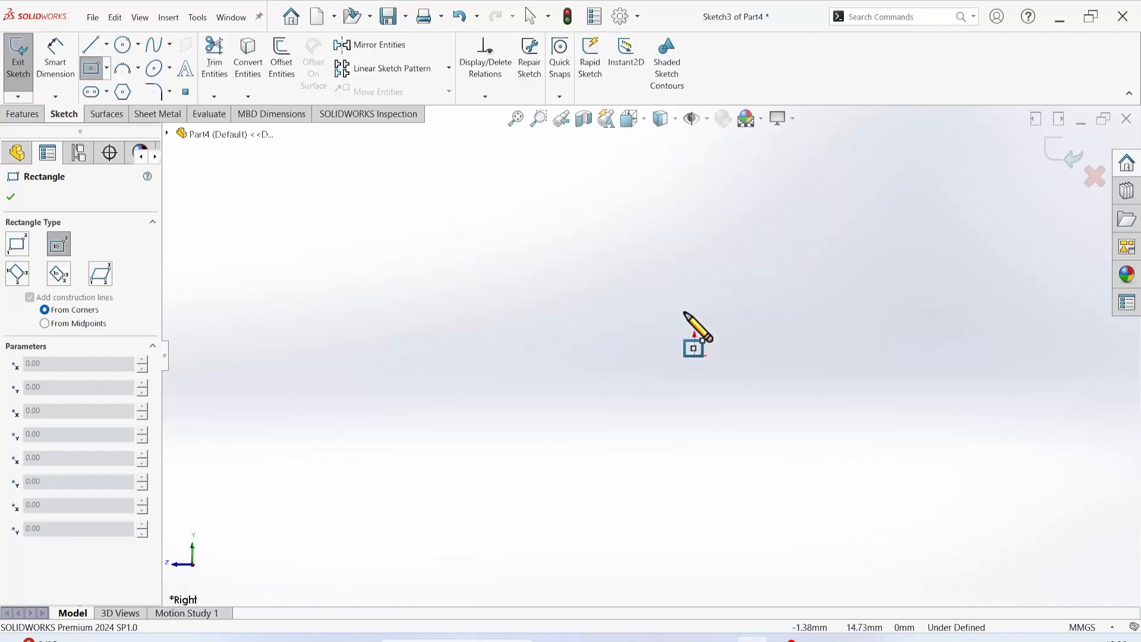
pyautogui.click(538, 306)
pyautogui.click(795, 450)
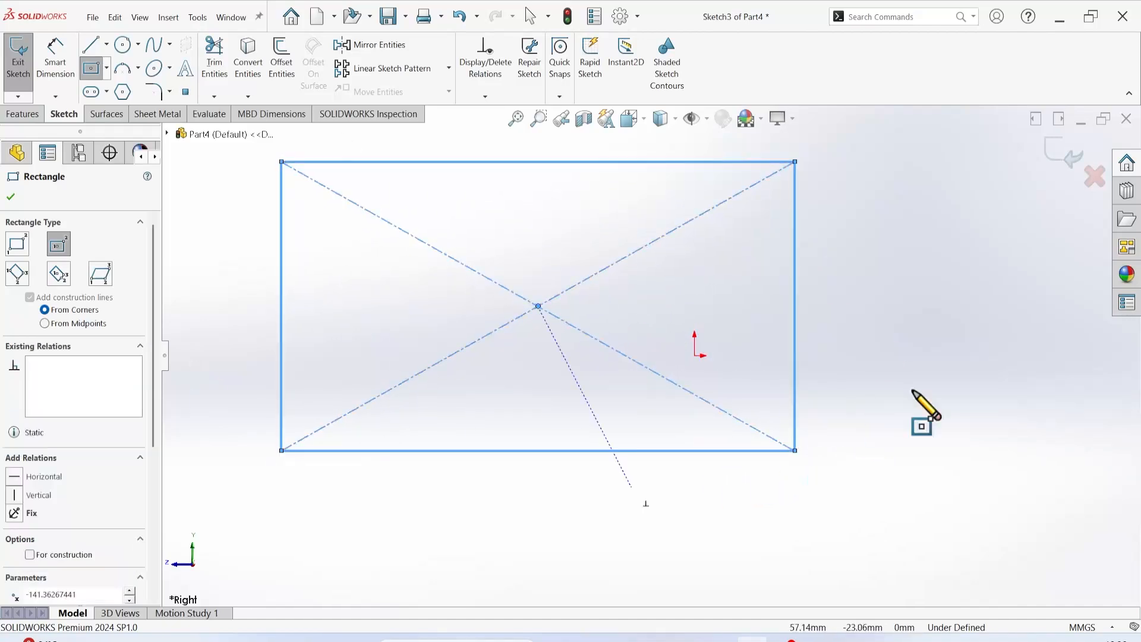
pyautogui.click(11, 198)
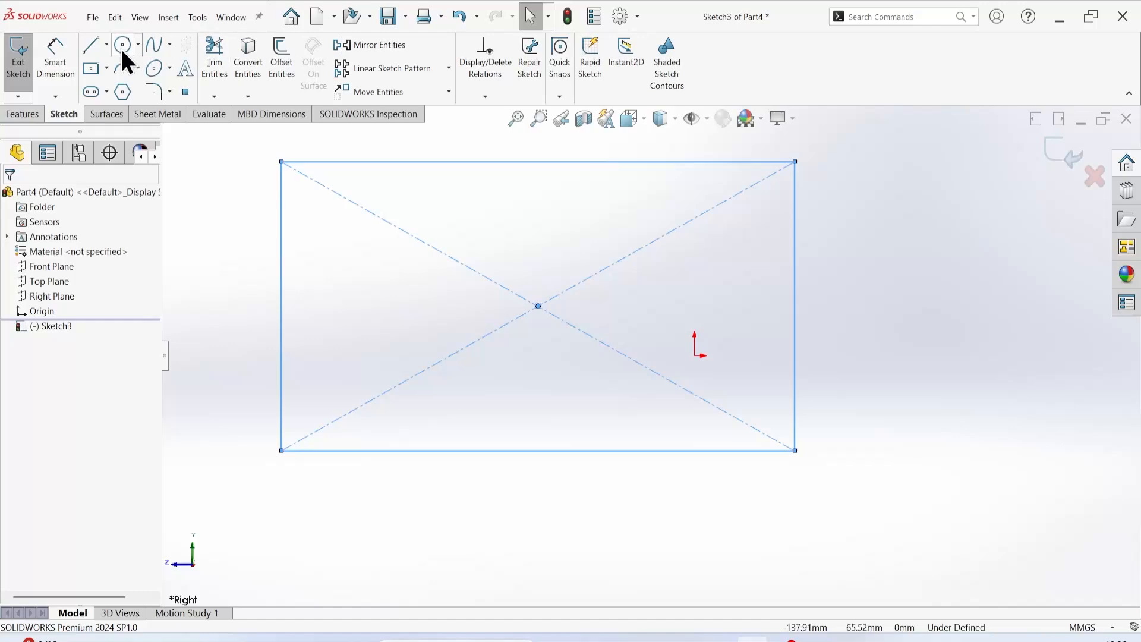
# Step: Draw a slanted line about 122 mm long from the rectangle's upper edge to its lower edge and finish the sketch
pyautogui.click(91, 45)
pyautogui.click(658, 162)
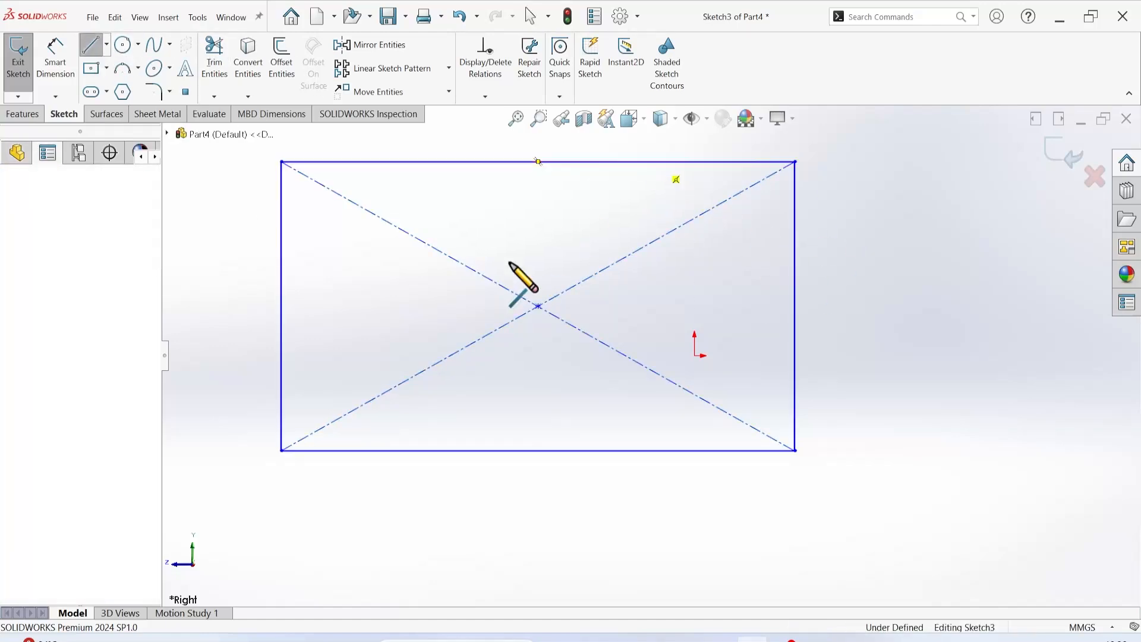
pyautogui.click(432, 450)
pyautogui.rightClick(437, 455)
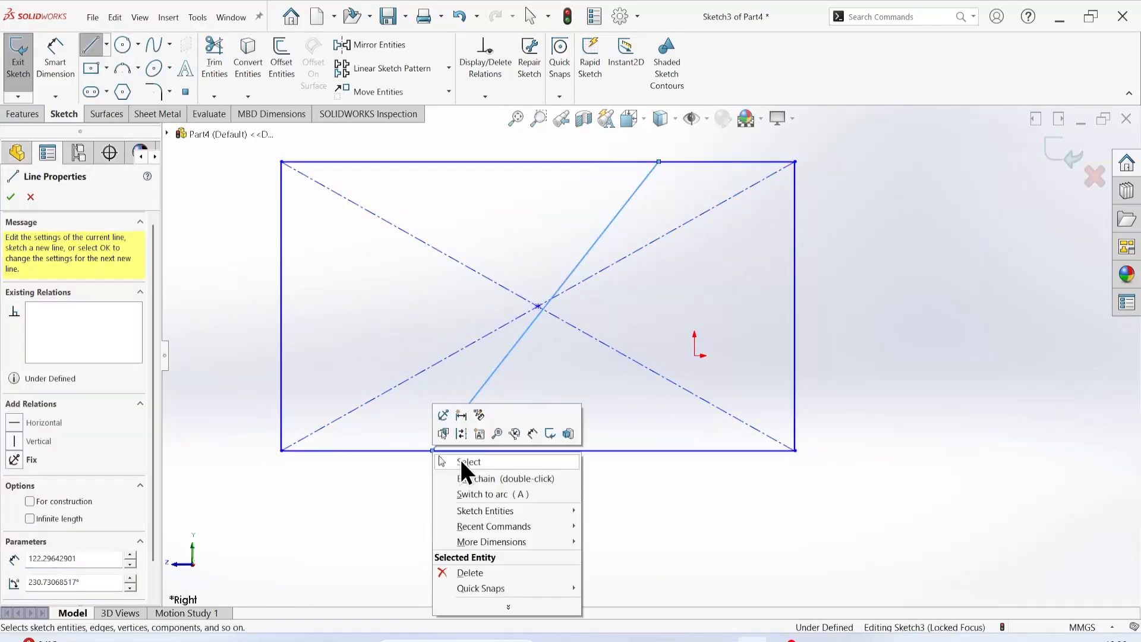
pyautogui.click(461, 465)
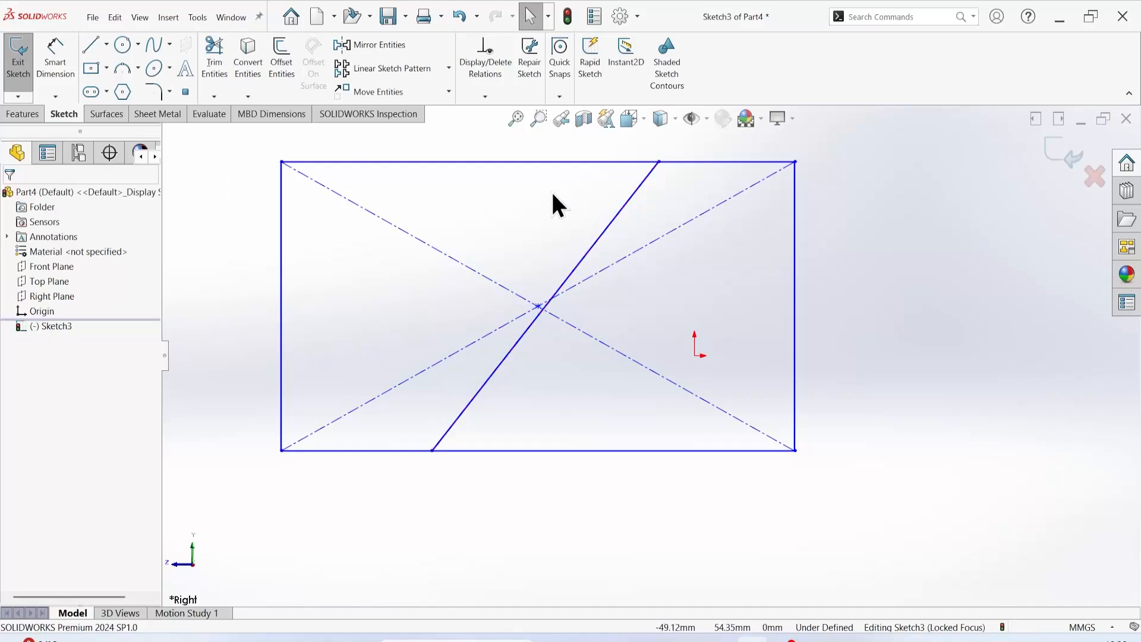
pyautogui.click(23, 114)
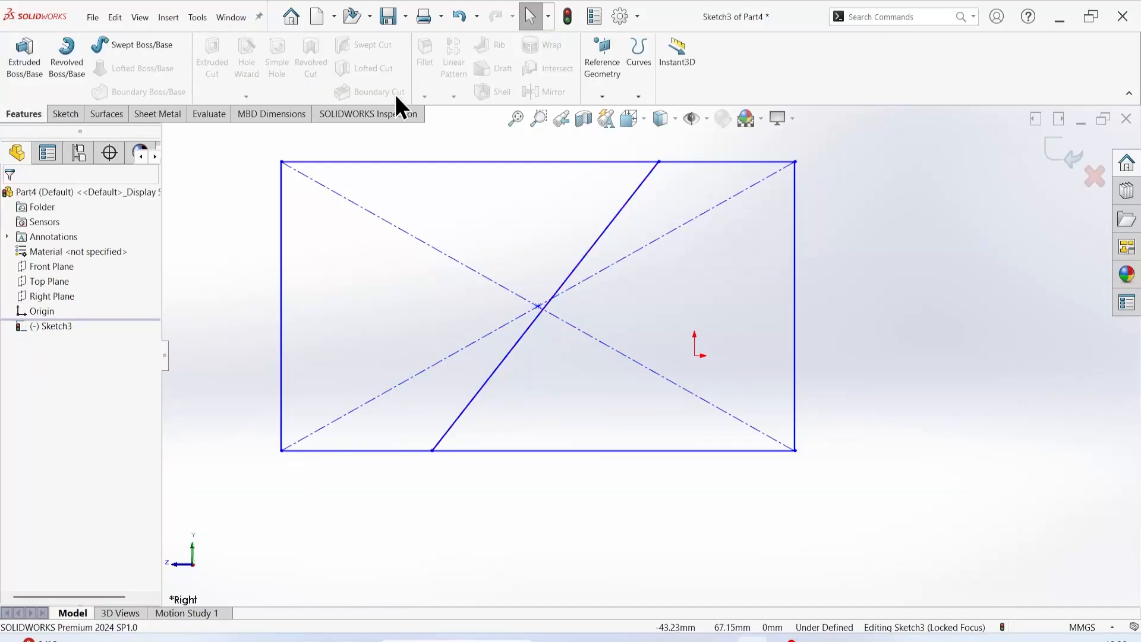
pyautogui.click(1063, 153)
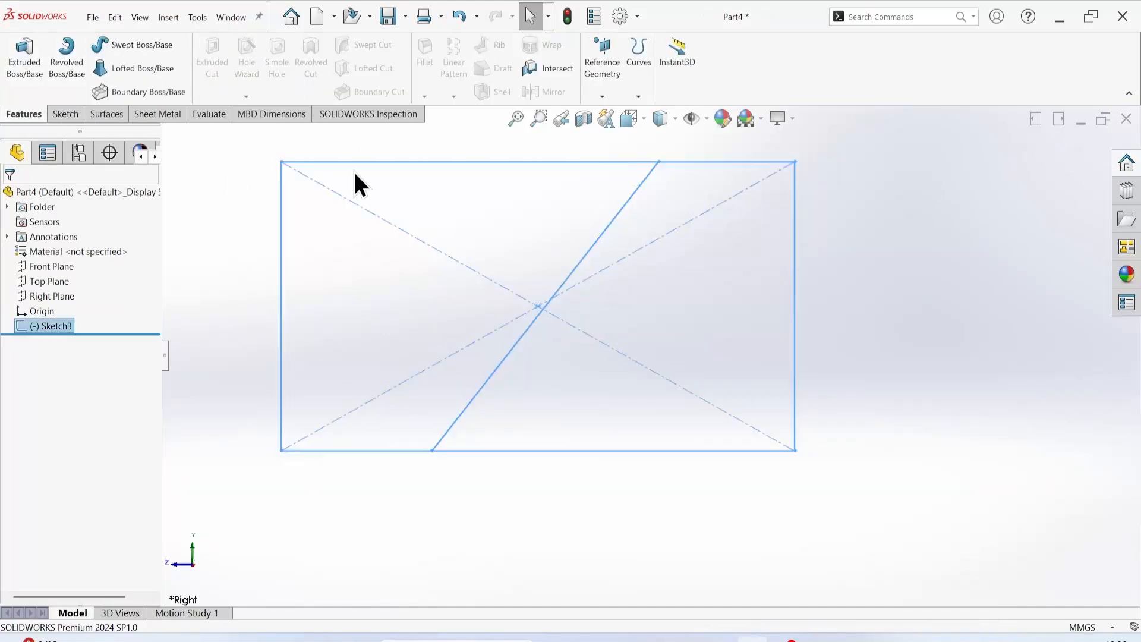
# Step: Create a reference plane perpendicular to the slanted line and coincident with its lower endpoint
pyautogui.click(623, 59)
pyautogui.click(602, 110)
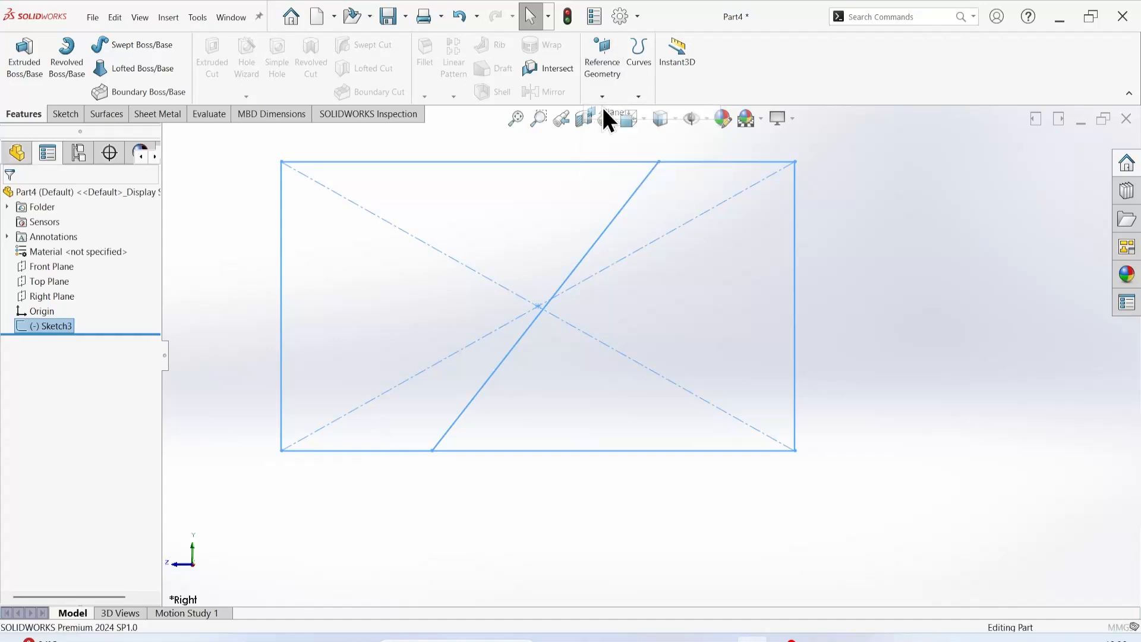
pyautogui.click(462, 416)
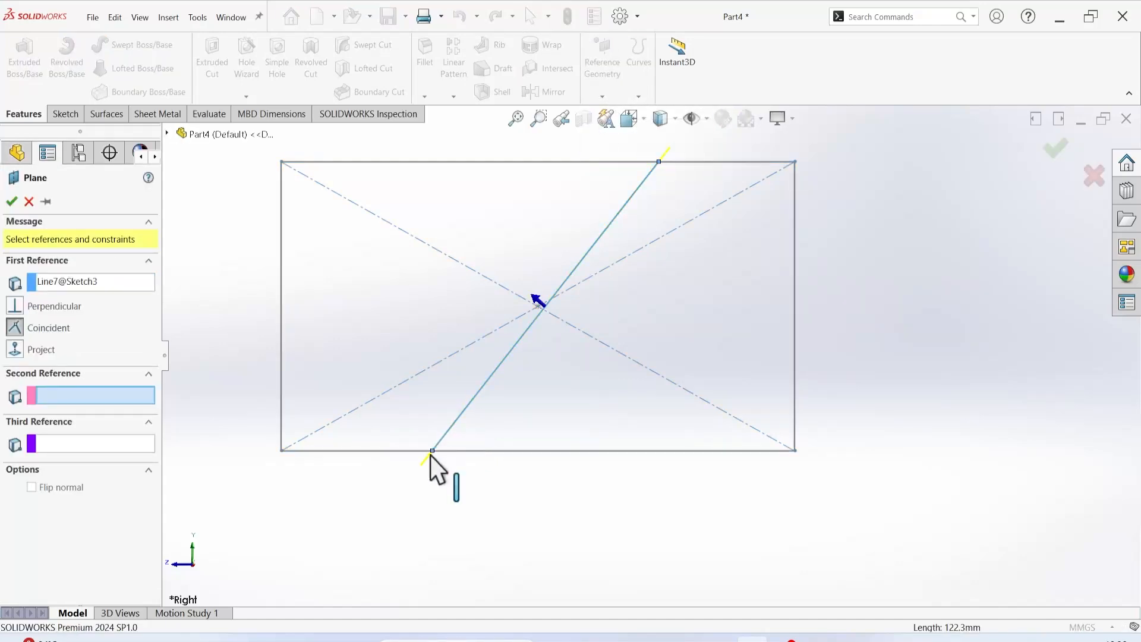
pyautogui.click(432, 453)
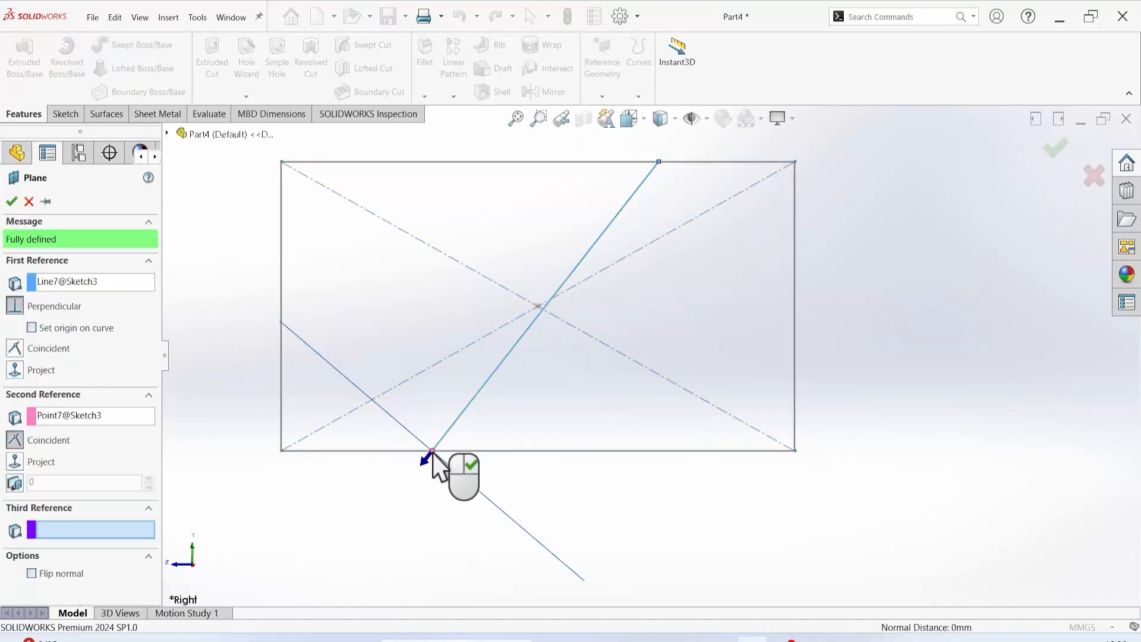
pyautogui.click(14, 205)
pyautogui.moveTo(444, 497)
pyautogui.mouseDown(button='middle')
pyautogui.moveTo(476, 387)
pyautogui.moveTo(444, 413)
pyautogui.mouseUp(button='middle')
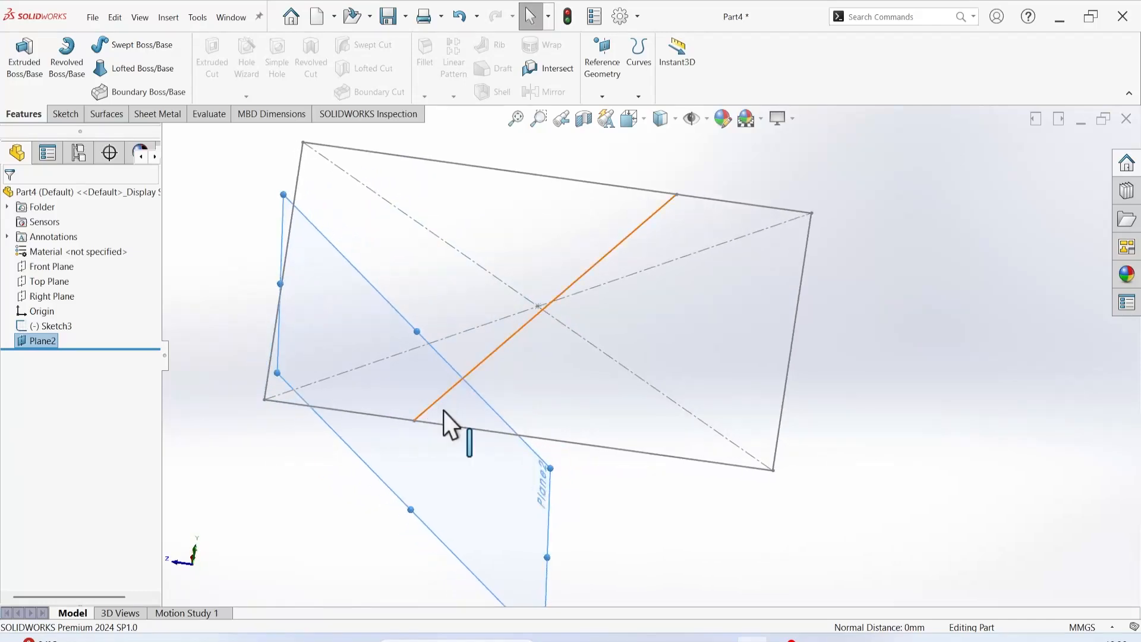
pyautogui.click(544, 388)
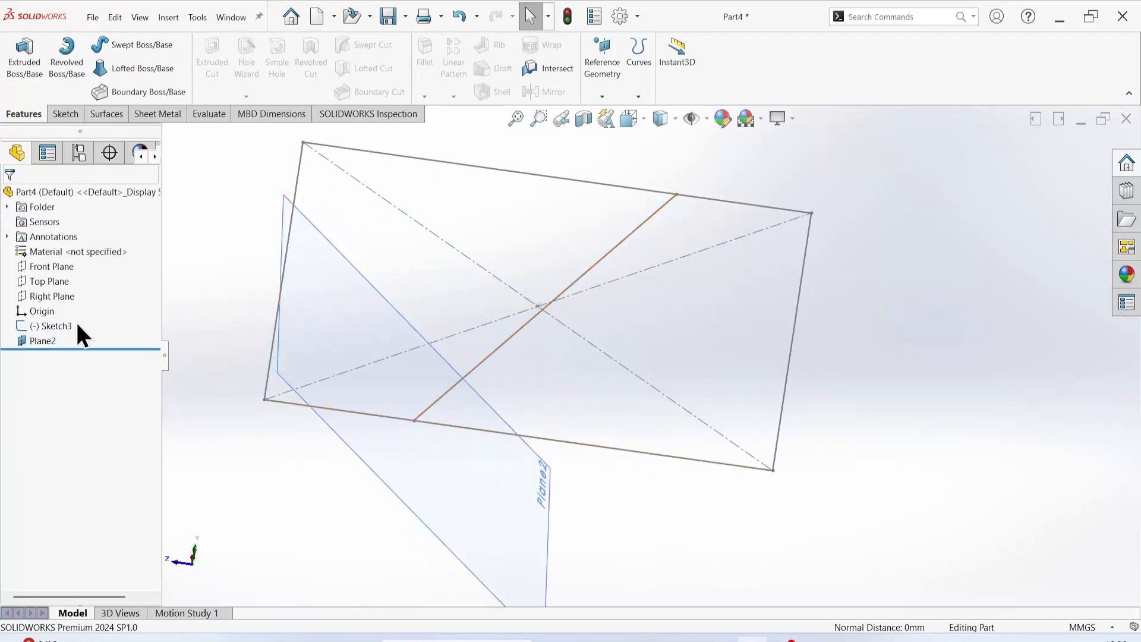
# Step: Delete Plane2 and the rectangle-and-line Sketch3 from the part
pyautogui.click(44, 340)
pyautogui.rightClick(44, 340)
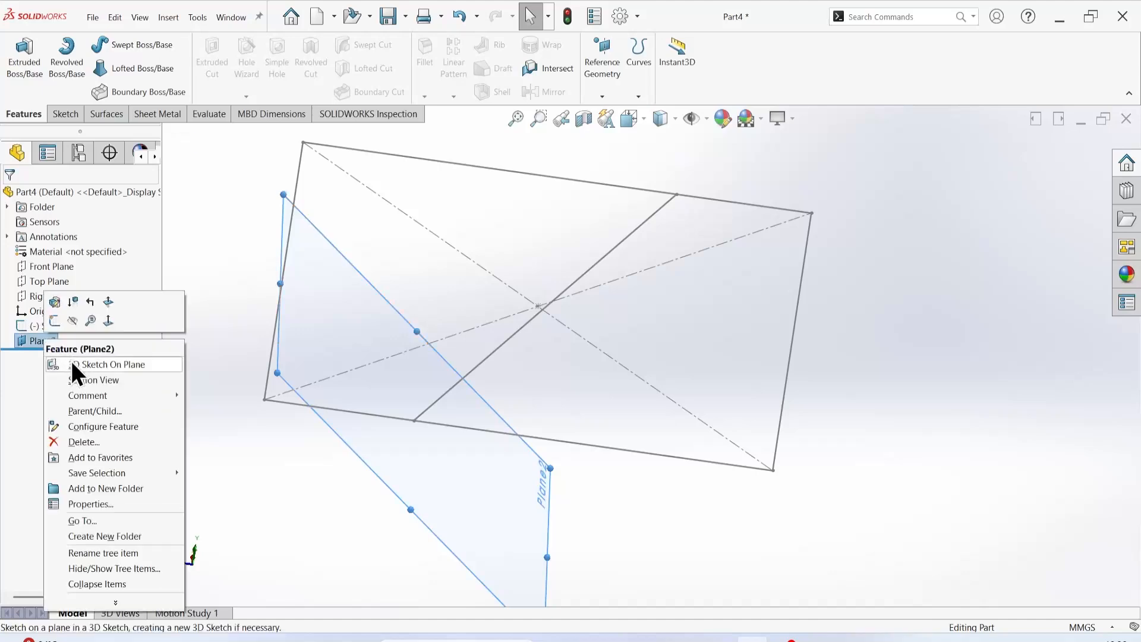
pyautogui.click(67, 443)
pyautogui.click(672, 244)
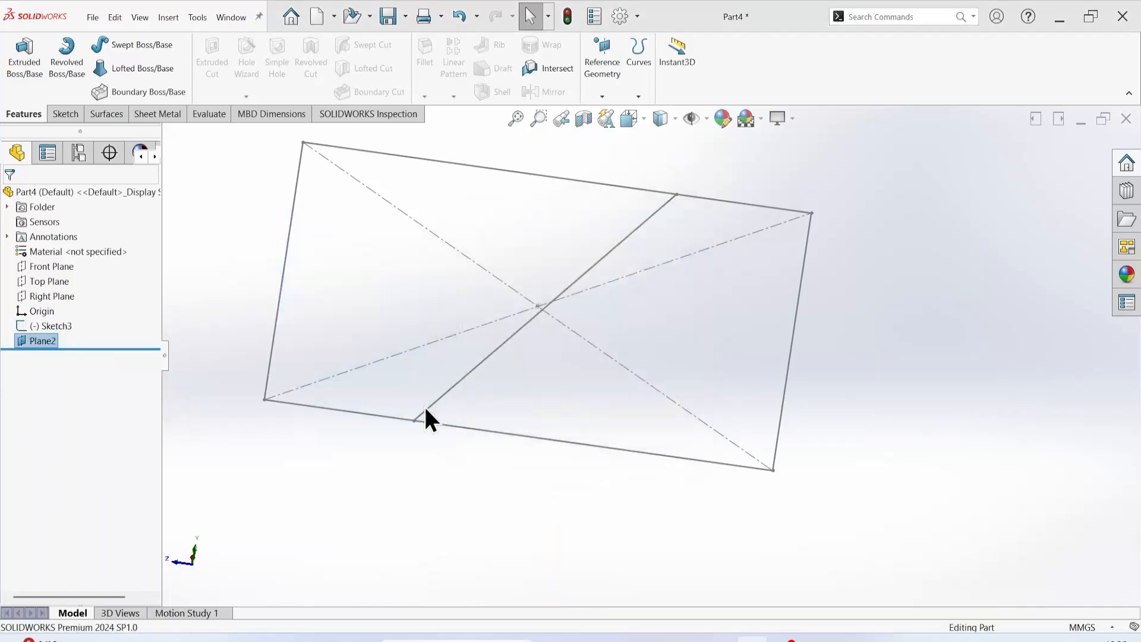
pyautogui.click(472, 369)
pyautogui.press('Delete')
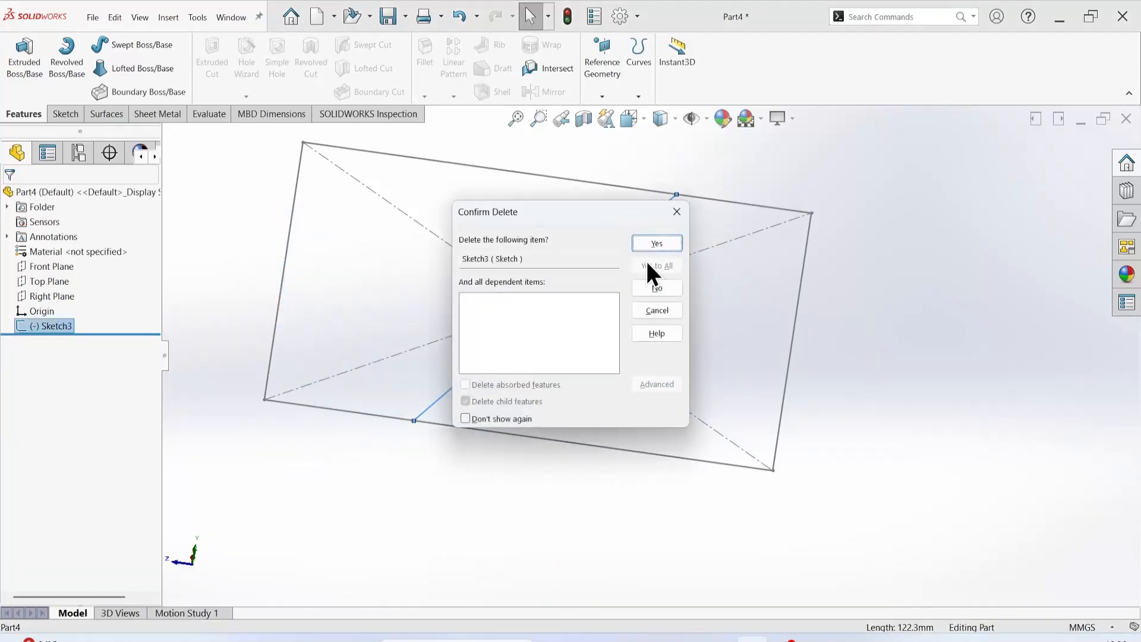
pyautogui.click(650, 251)
# Step: Start an Extruded Boss/Base on the Top Plane and sketch a center rectangle as its profile
pyautogui.click(24, 60)
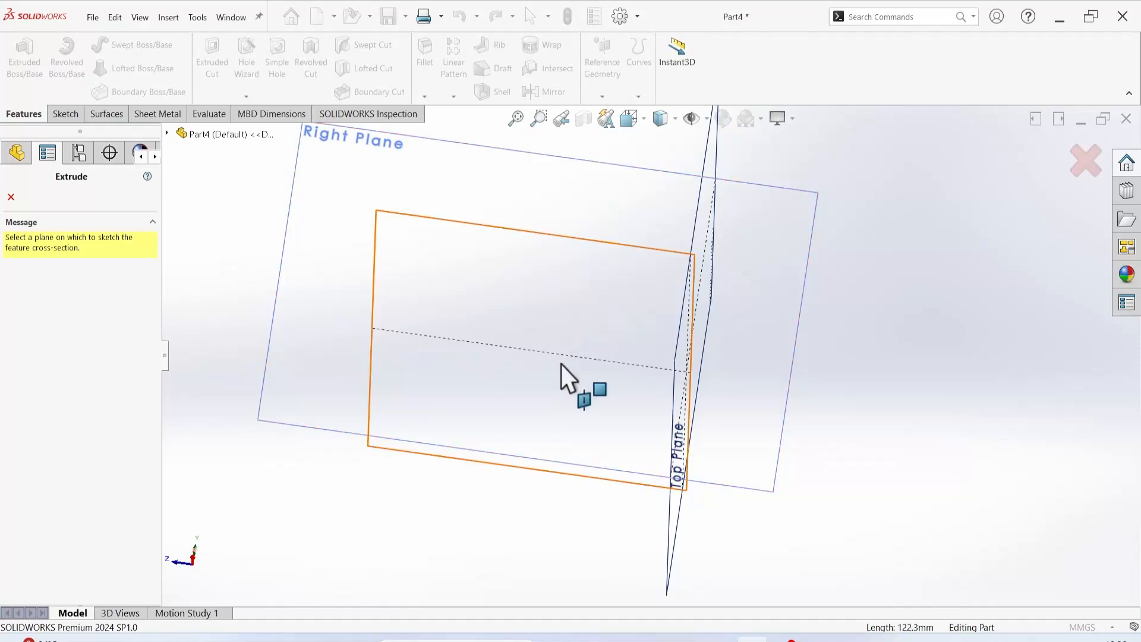
pyautogui.click(426, 223)
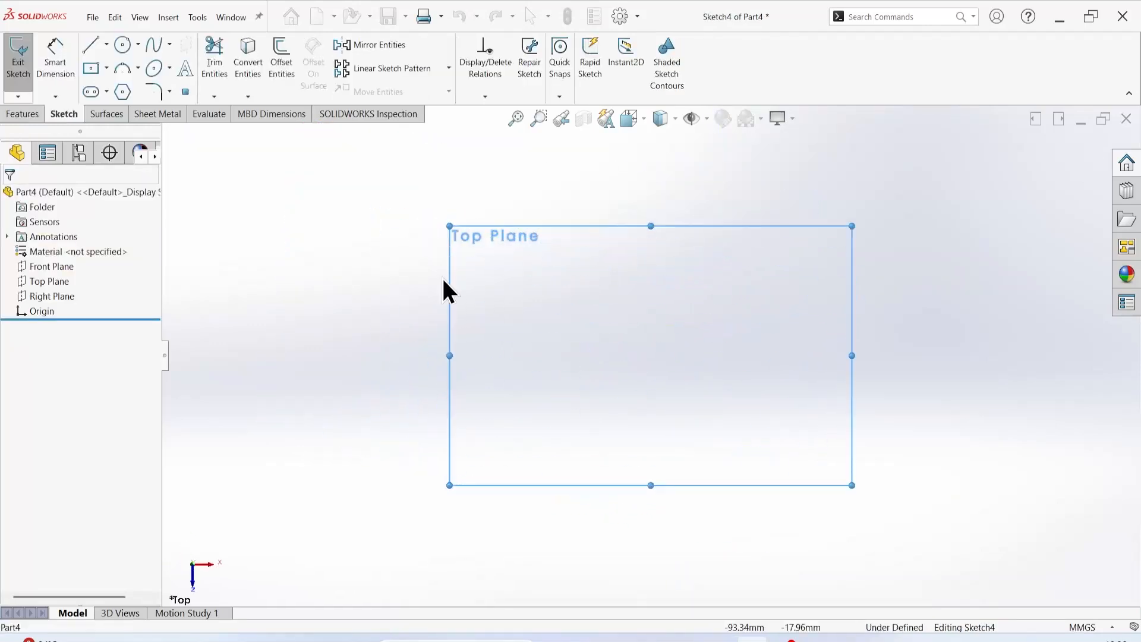
pyautogui.click(91, 68)
pyautogui.click(344, 262)
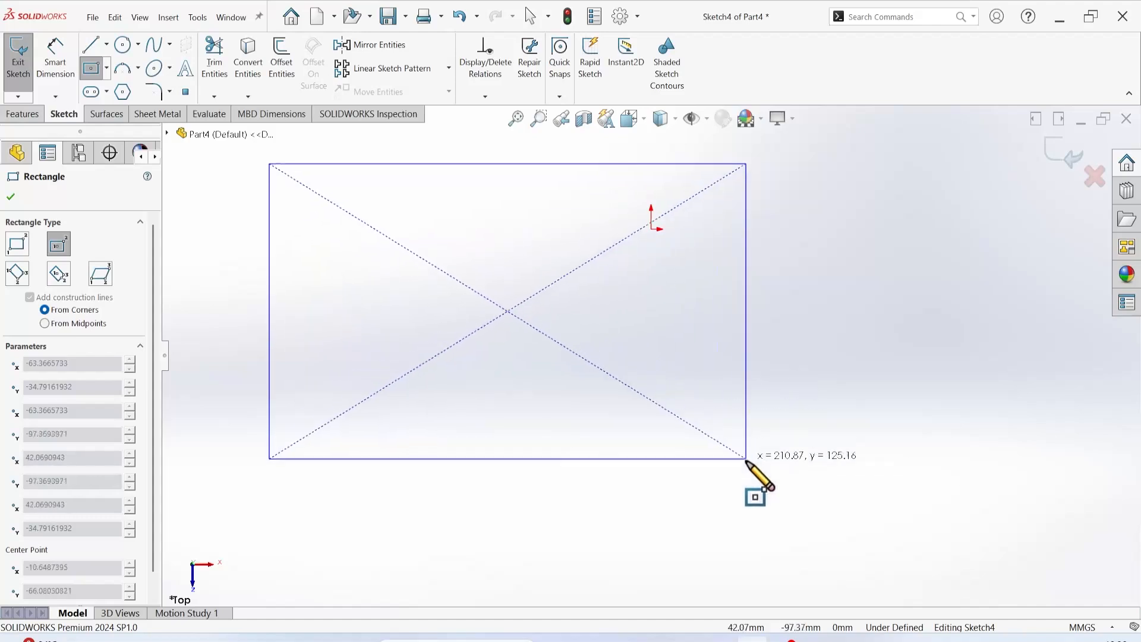
pyautogui.click(772, 450)
pyautogui.click(11, 197)
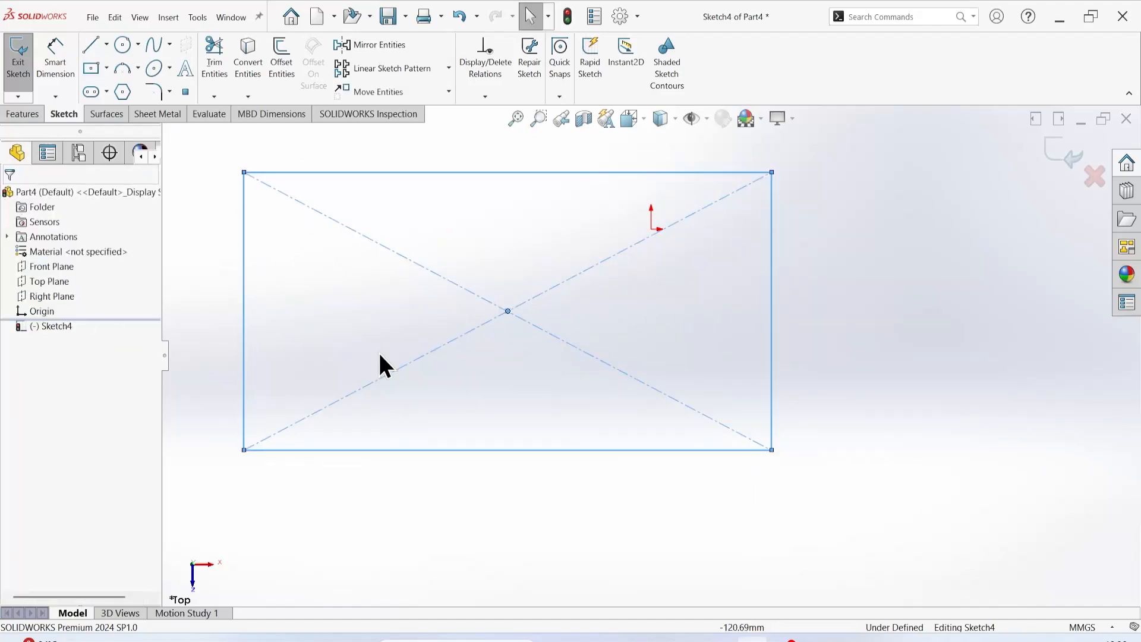
# Step: Extrude the rectangle upward as a blind boss thicker than 10 mm to form a solid block
pyautogui.click(1061, 154)
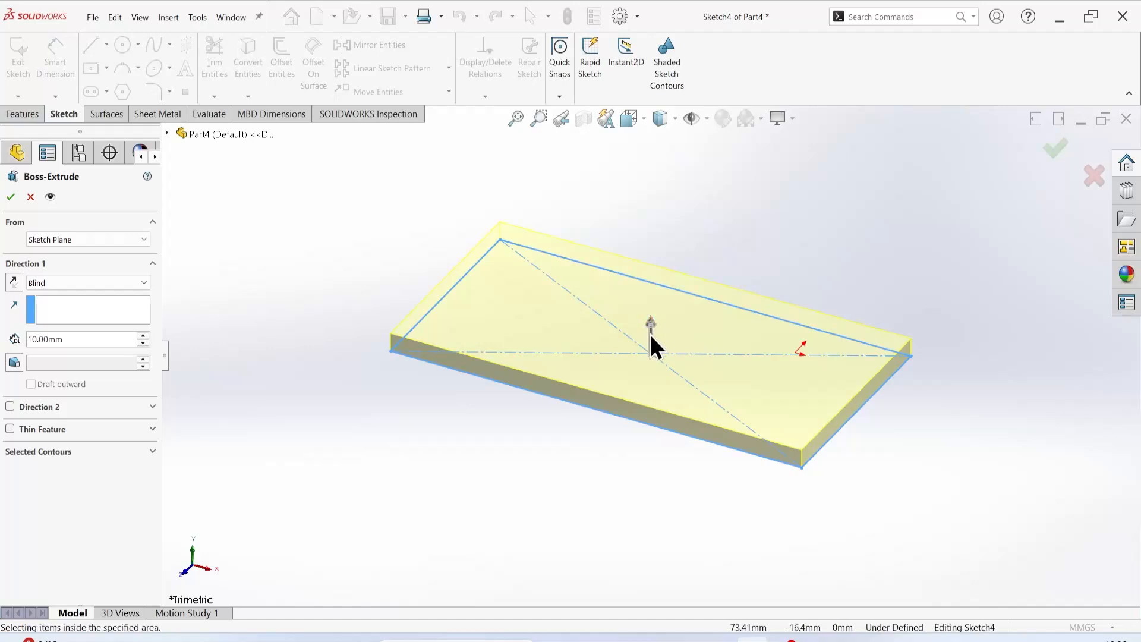
pyautogui.moveTo(651, 326); pyautogui.dragTo(651, 295)
pyautogui.press('Return')
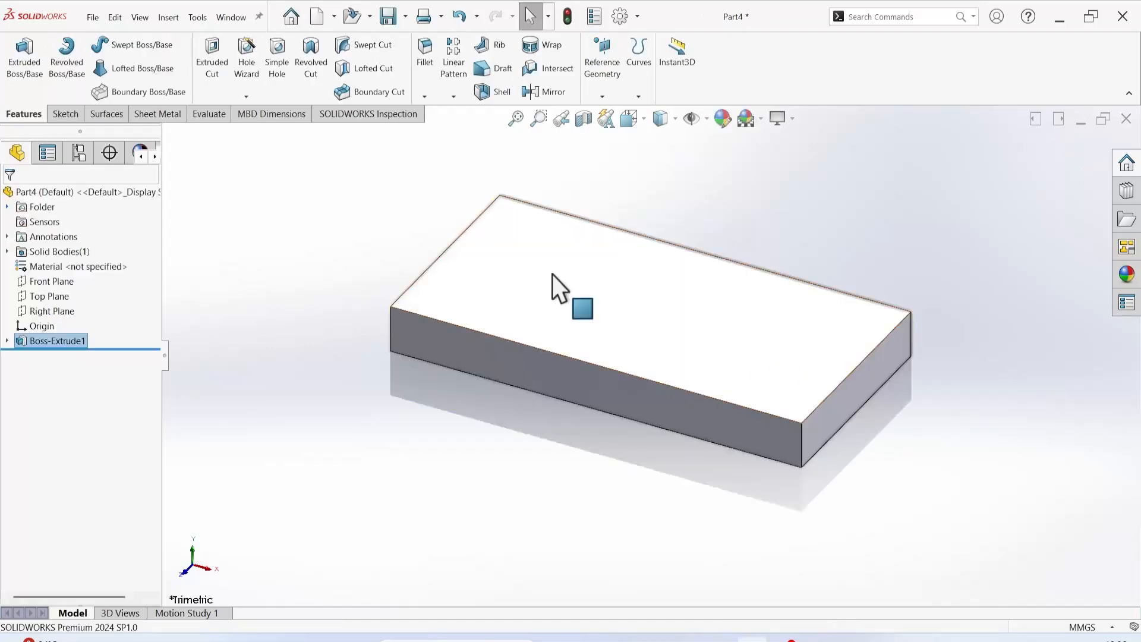
# Step: Sketch a slanted line about 151 mm long across the block's top face, running between its two long edges
pyautogui.moveTo(423, 286); pyautogui.dragTo(454, 326, button='middle')
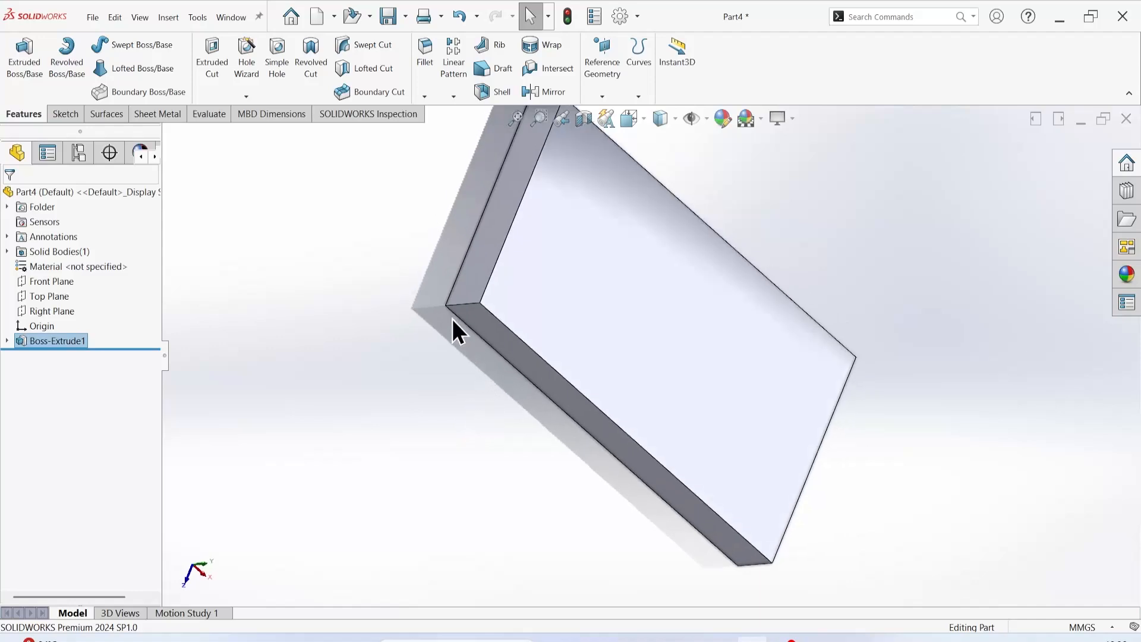
pyautogui.scroll(2, 654, 355)
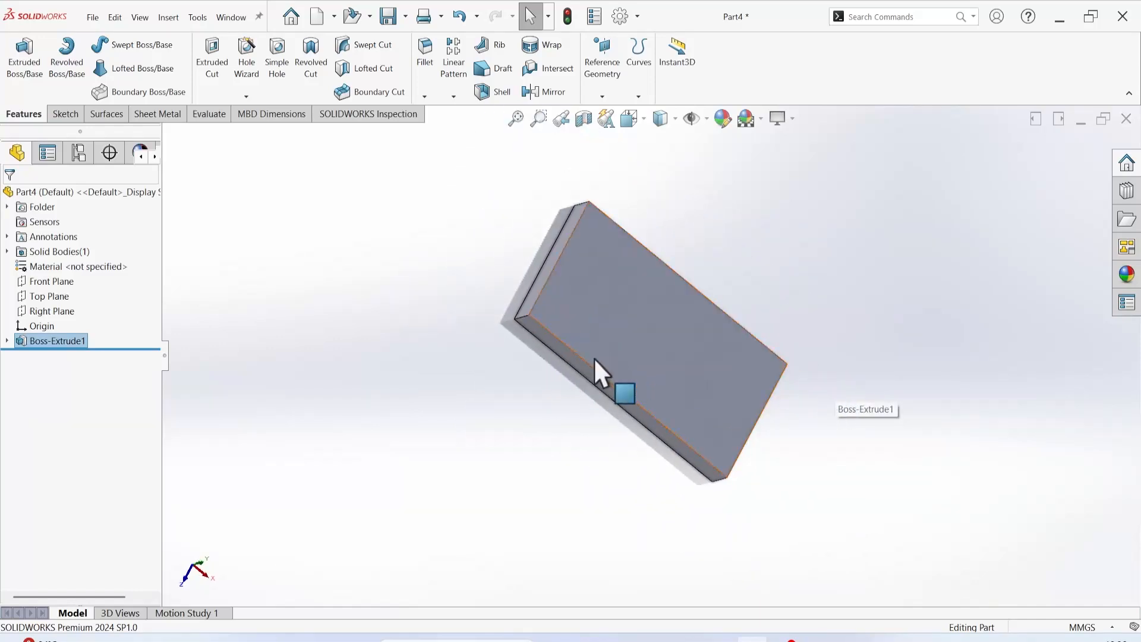
pyautogui.scroll(-3, 653, 344)
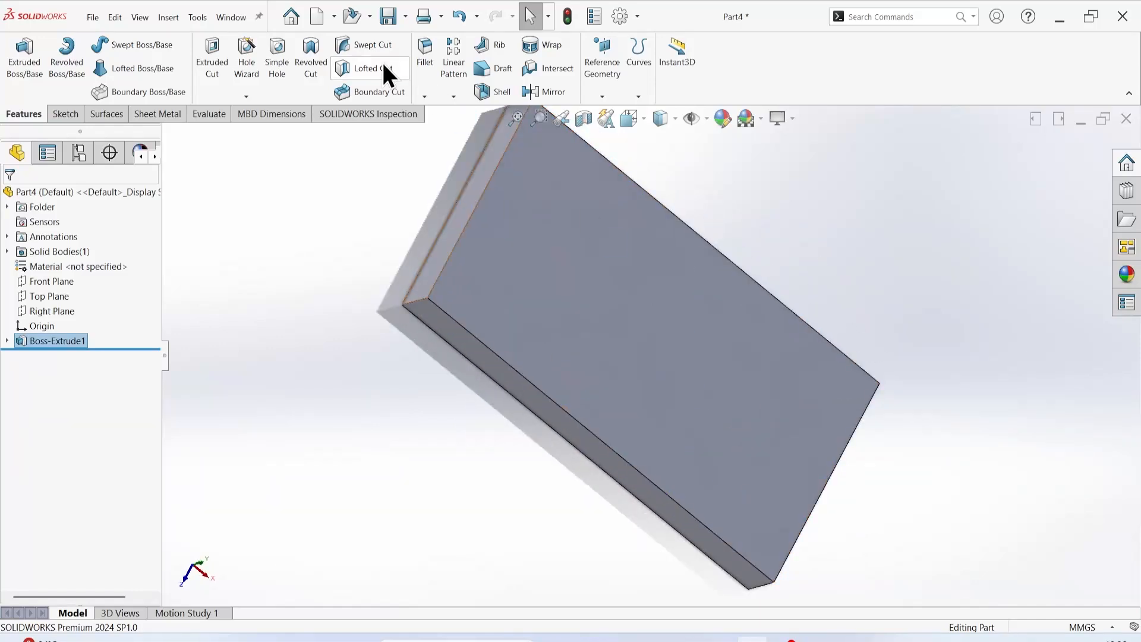
pyautogui.click(645, 249)
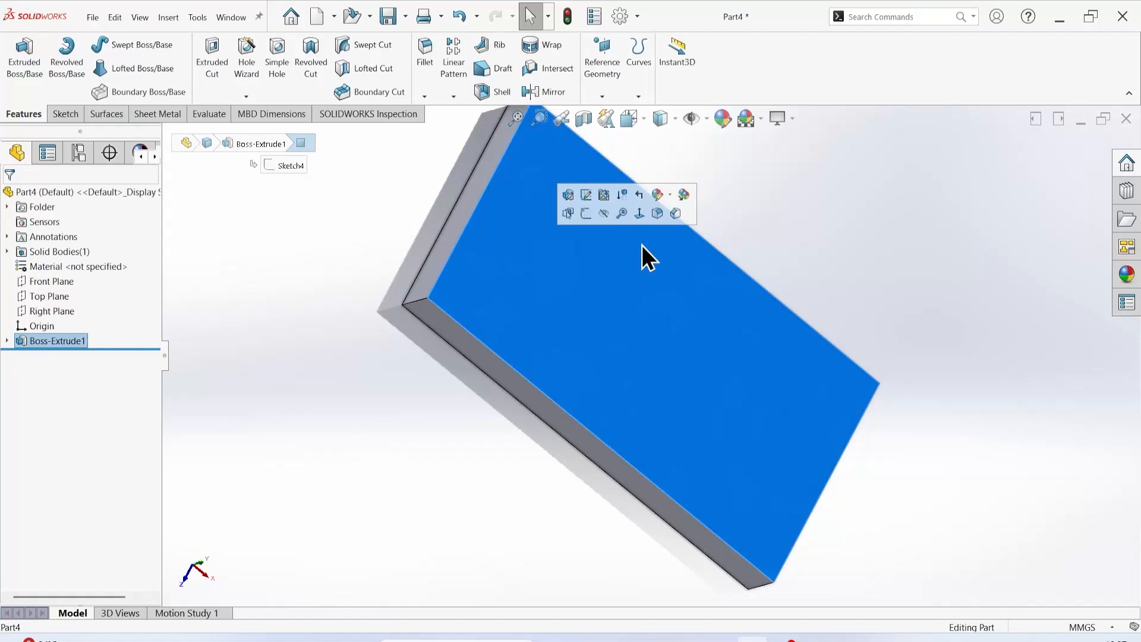
pyautogui.click(587, 224)
pyautogui.click(92, 51)
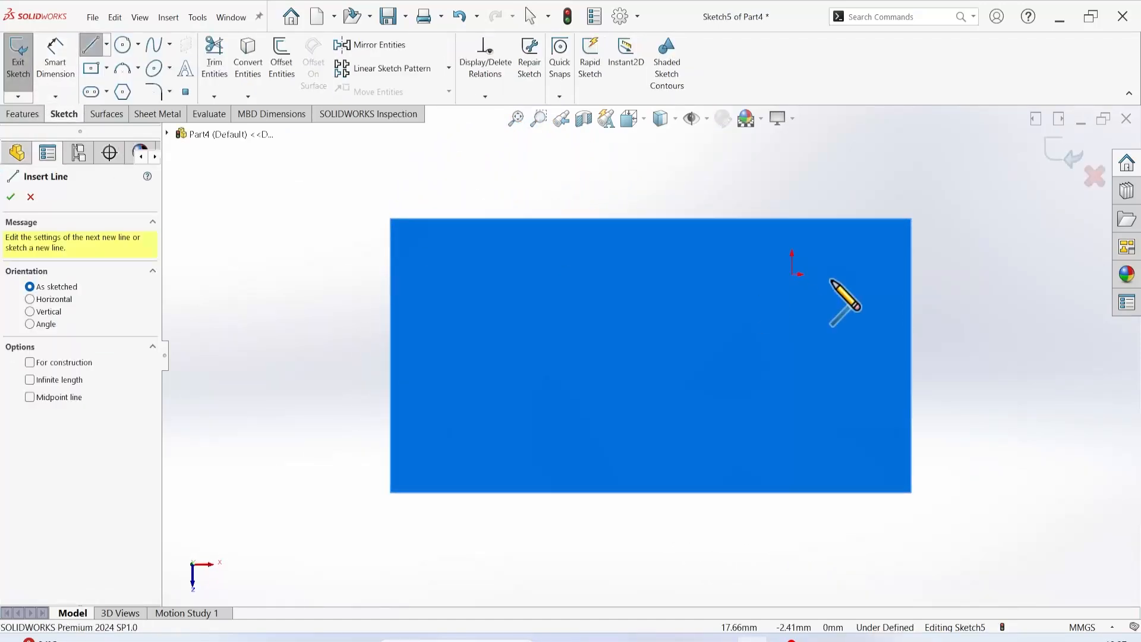
pyautogui.click(738, 220)
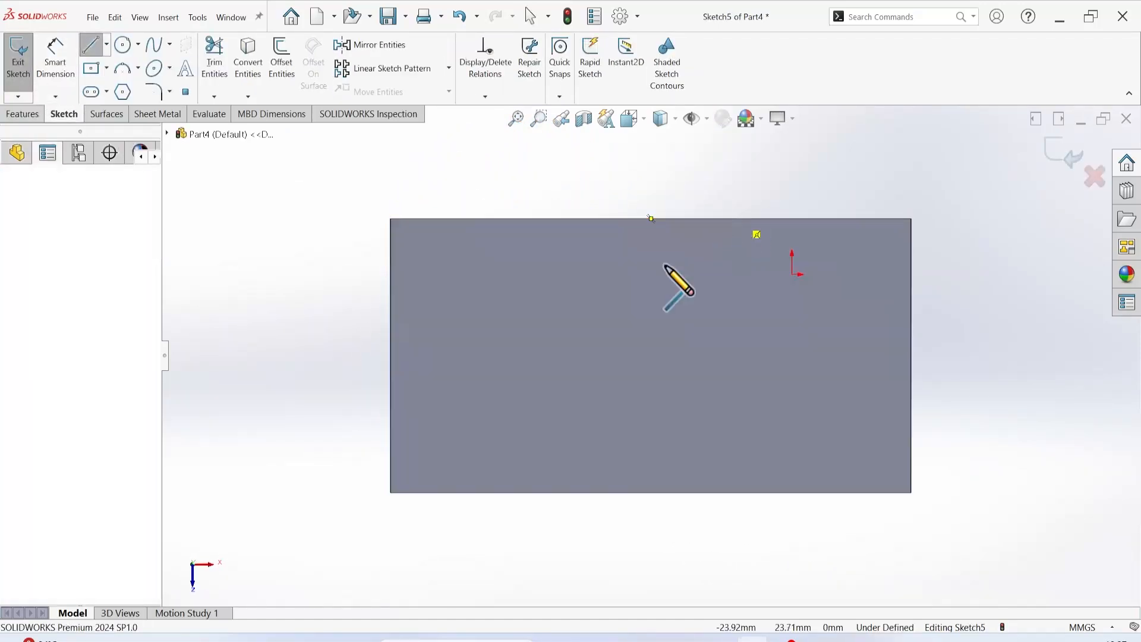
pyautogui.click(530, 493)
pyautogui.rightClick(530, 493)
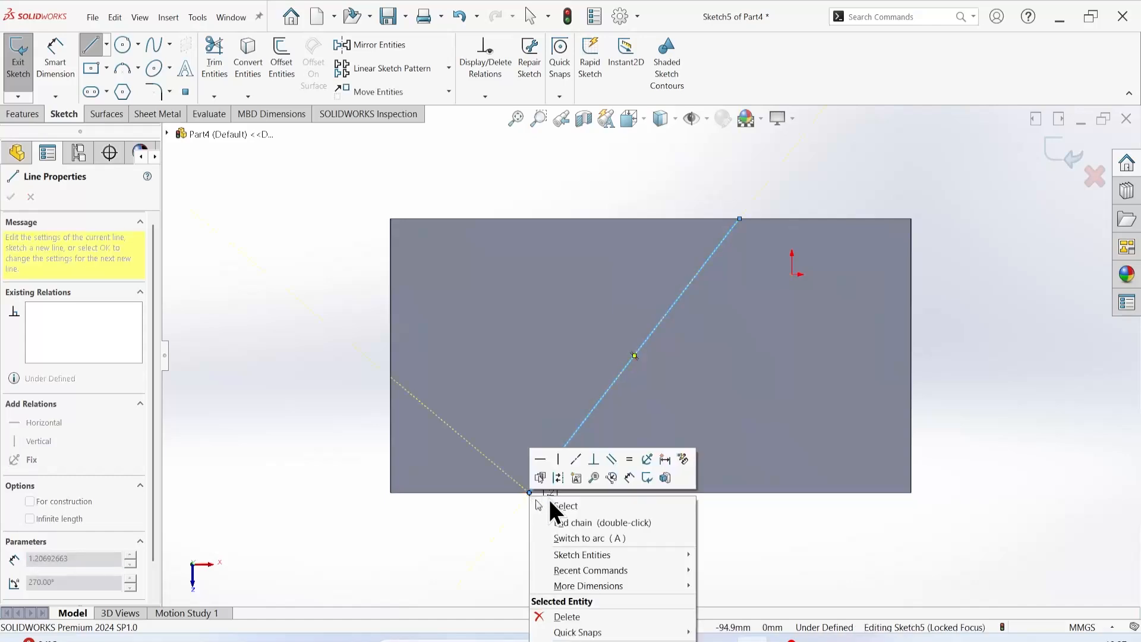
pyautogui.click(553, 504)
pyautogui.press('Escape')
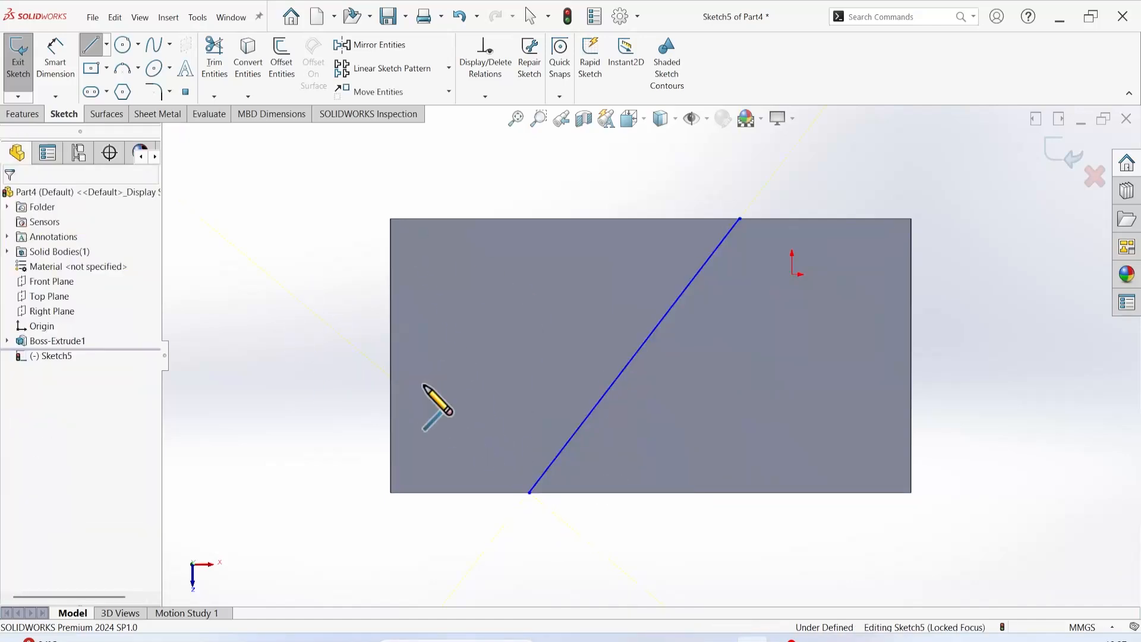
pyautogui.click(1074, 145)
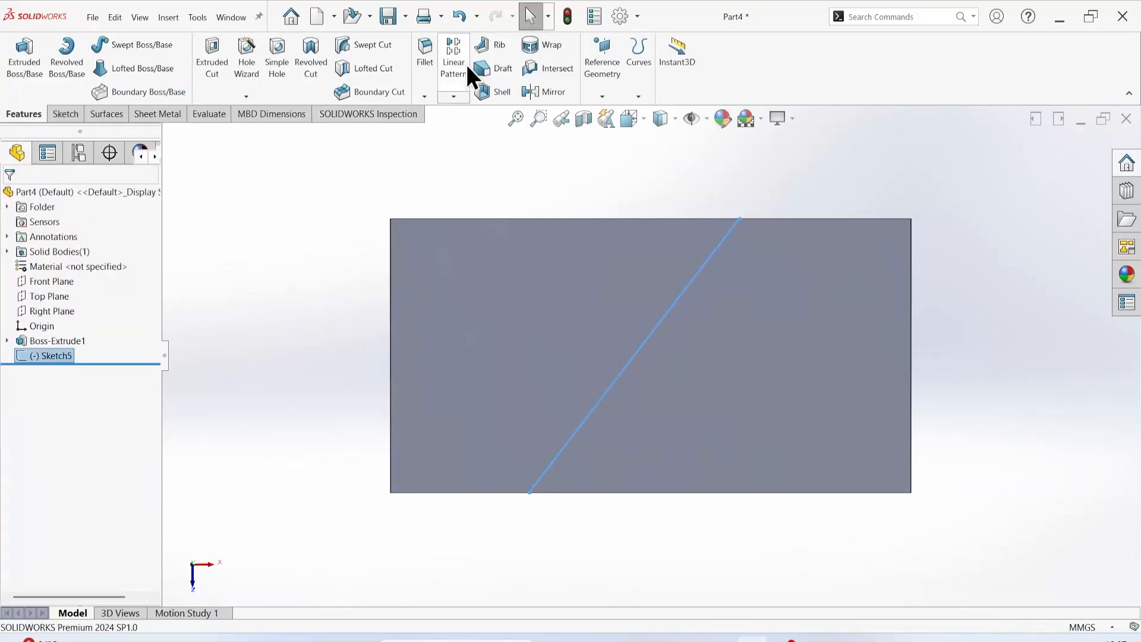
# Step: Create a reference plane perpendicular to the slanted line on the block and coincident with the line's lower endpoint
pyautogui.click(617, 71)
pyautogui.click(666, 112)
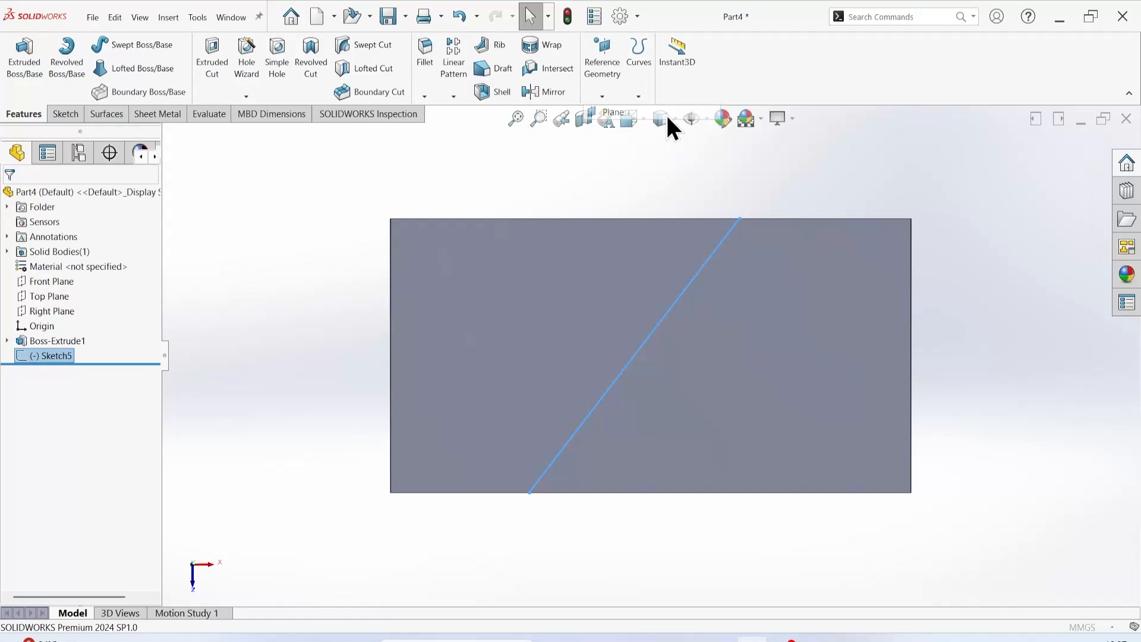
pyautogui.click(555, 456)
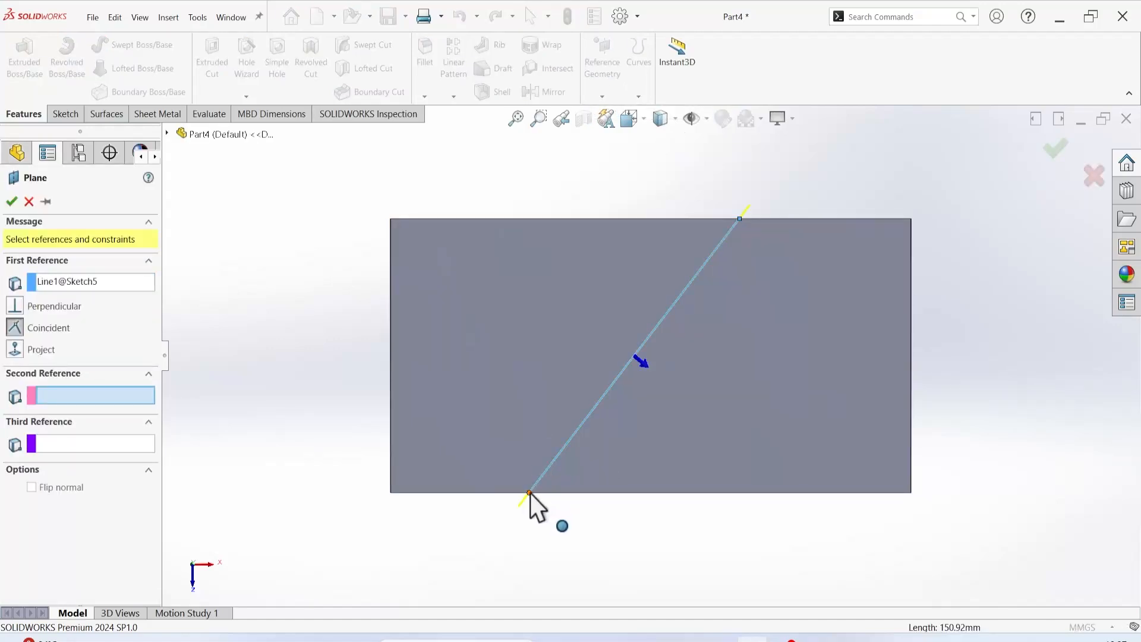
pyautogui.click(530, 493)
pyautogui.click(11, 202)
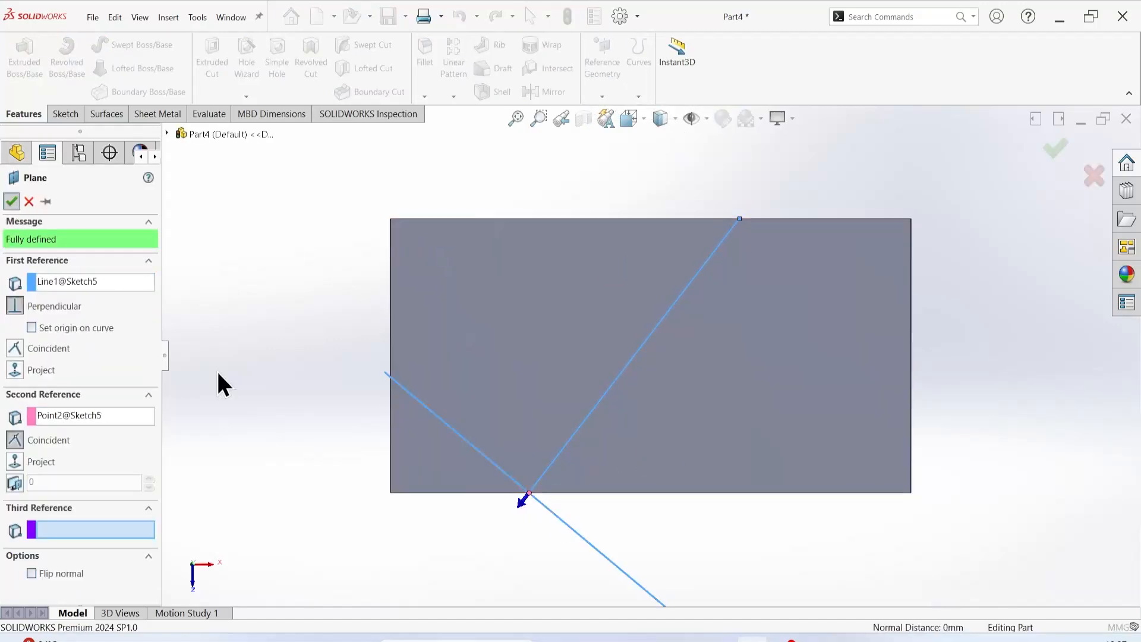
# Step: Accept the reference plane perpendicular to the slanted line and start a new sketch on it
pyautogui.moveTo(557, 490); pyautogui.dragTo(595, 505, button='middle')
pyautogui.click(697, 529)
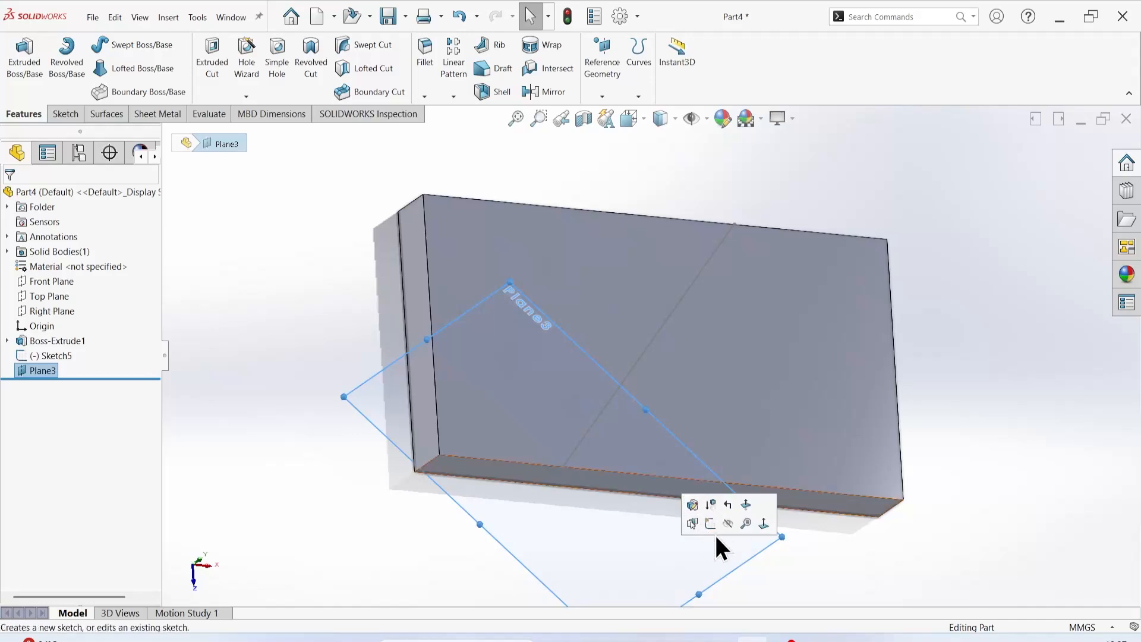
pyautogui.click(715, 534)
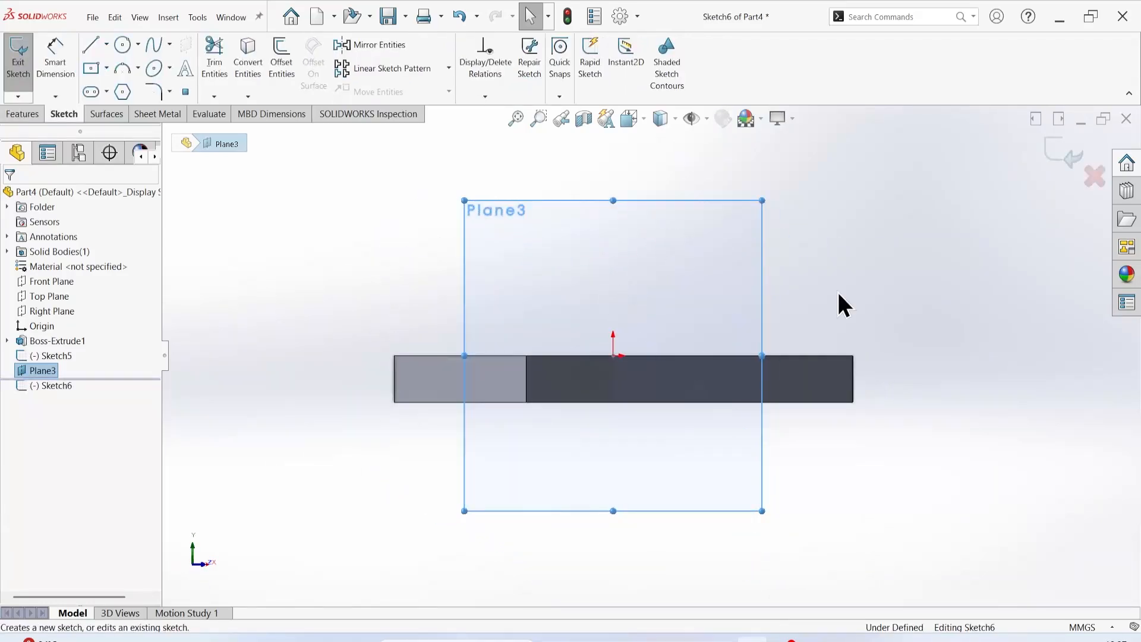
pyautogui.click(91, 68)
pyautogui.scroll(-5, 619, 349)
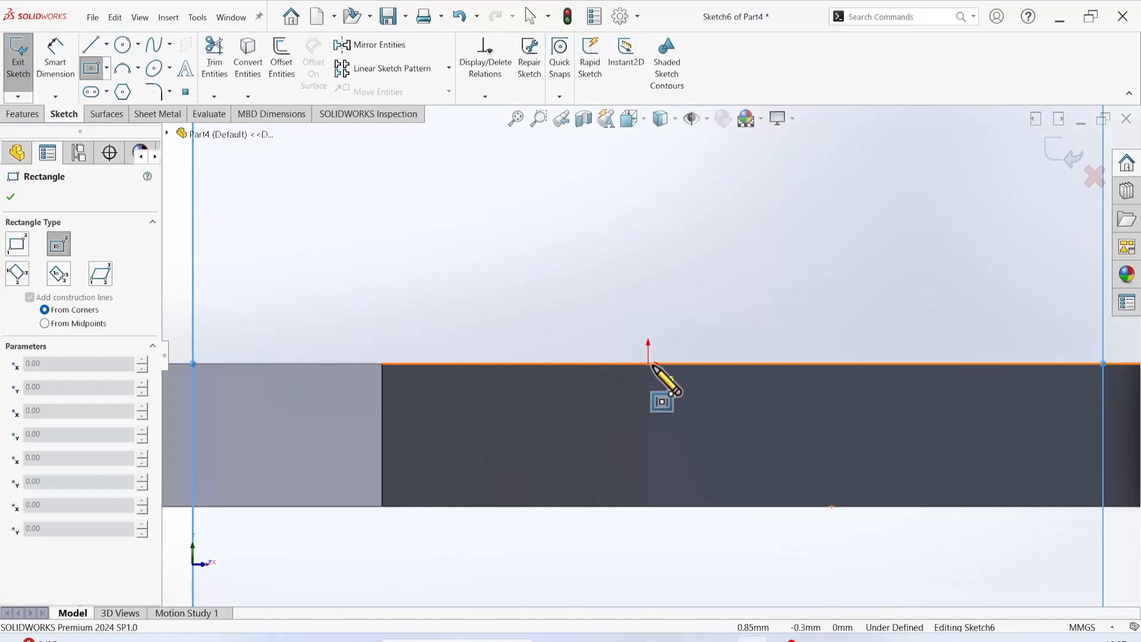
pyautogui.click(17, 244)
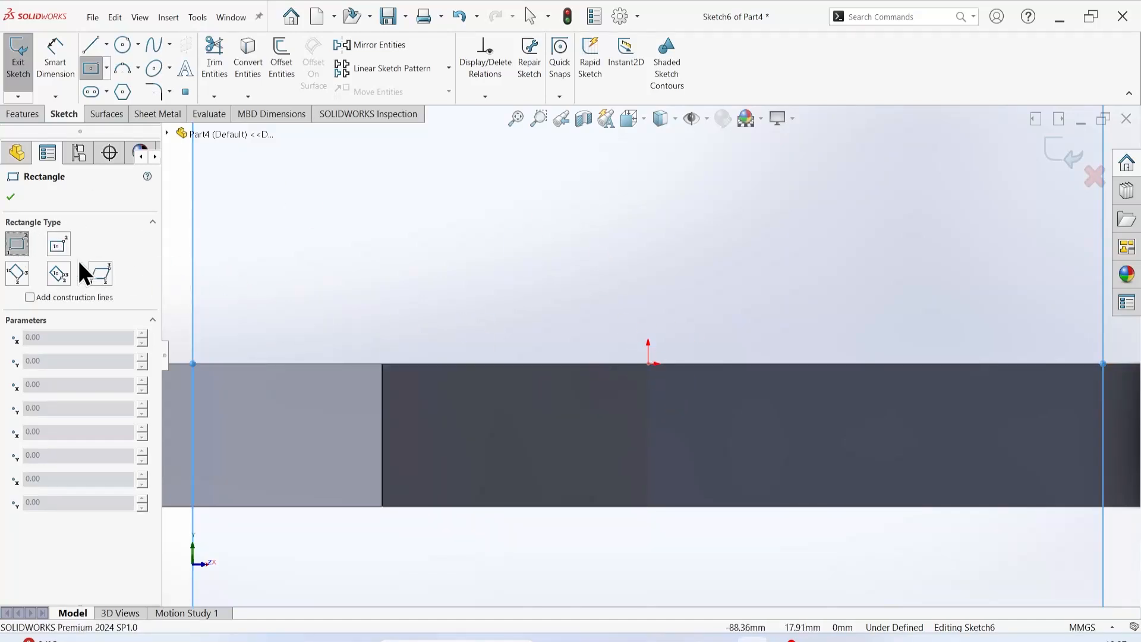
pyautogui.click(66, 247)
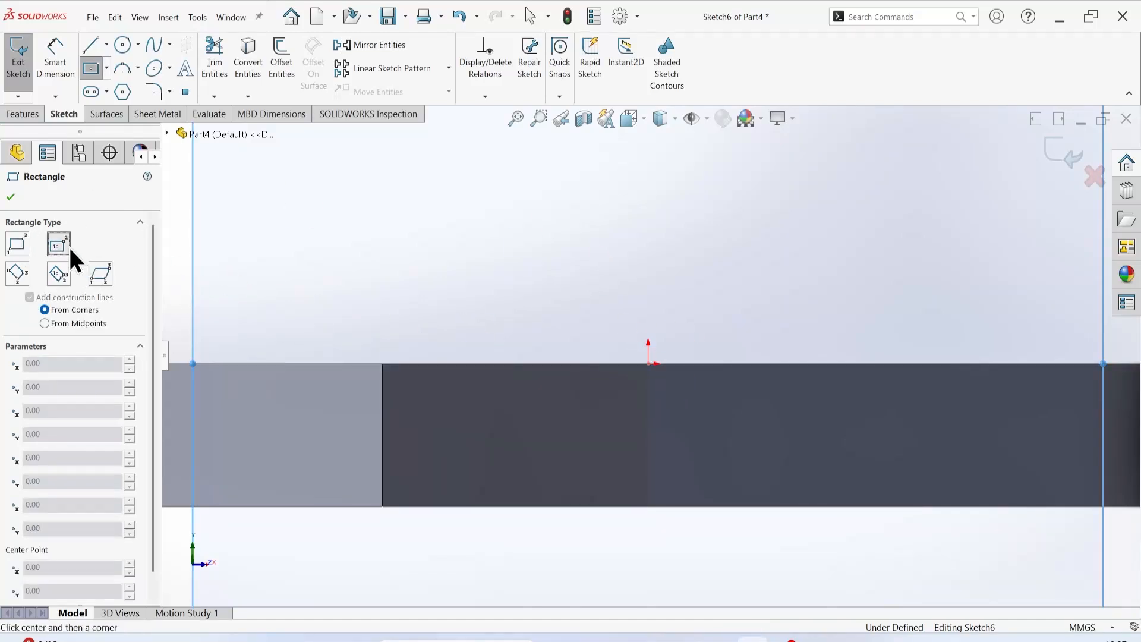
pyautogui.click(679, 363)
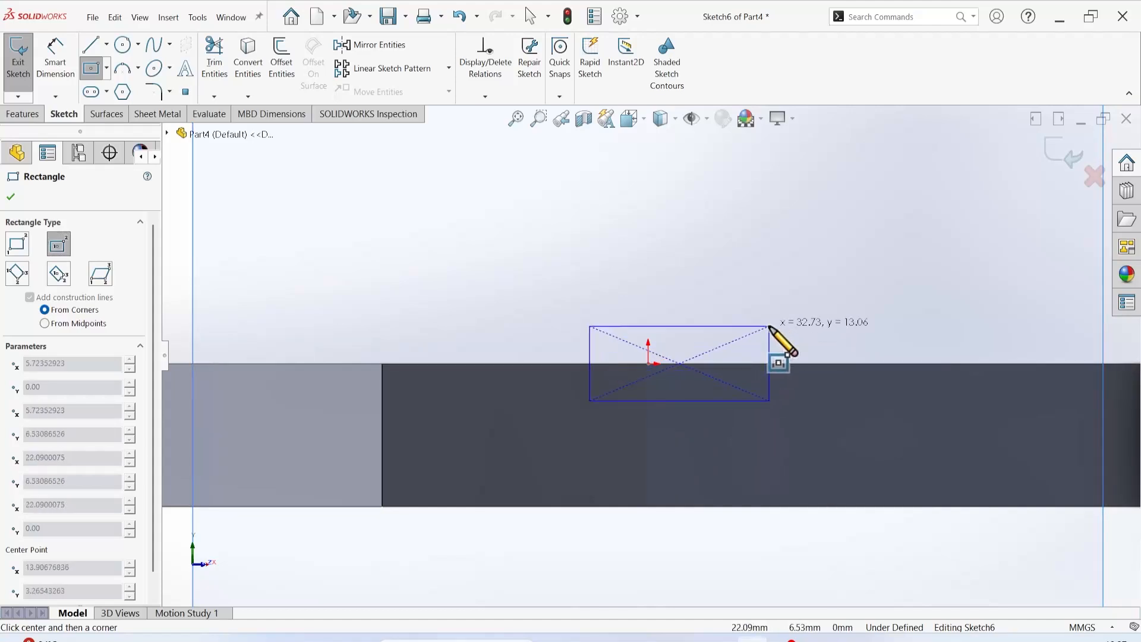
pyautogui.press('Escape')
pyautogui.press('Escape')
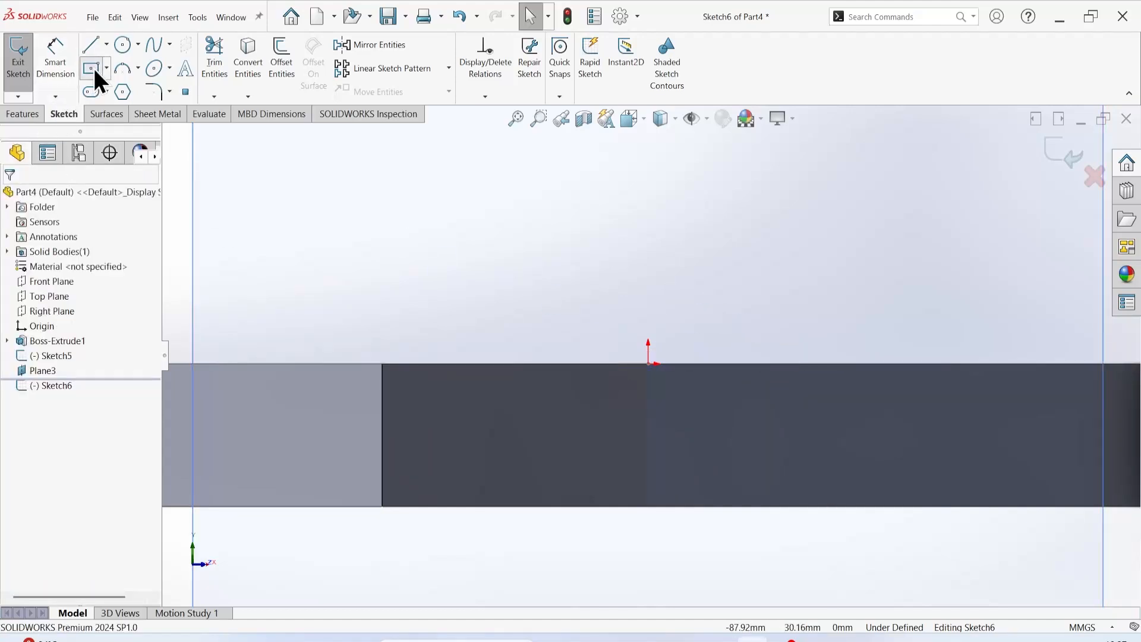
# Step: Sketch a center rectangle above the block's top edge, clear of the slanted line's endpoint
pyautogui.click(92, 69)
pyautogui.click(743, 293)
pyautogui.click(822, 262)
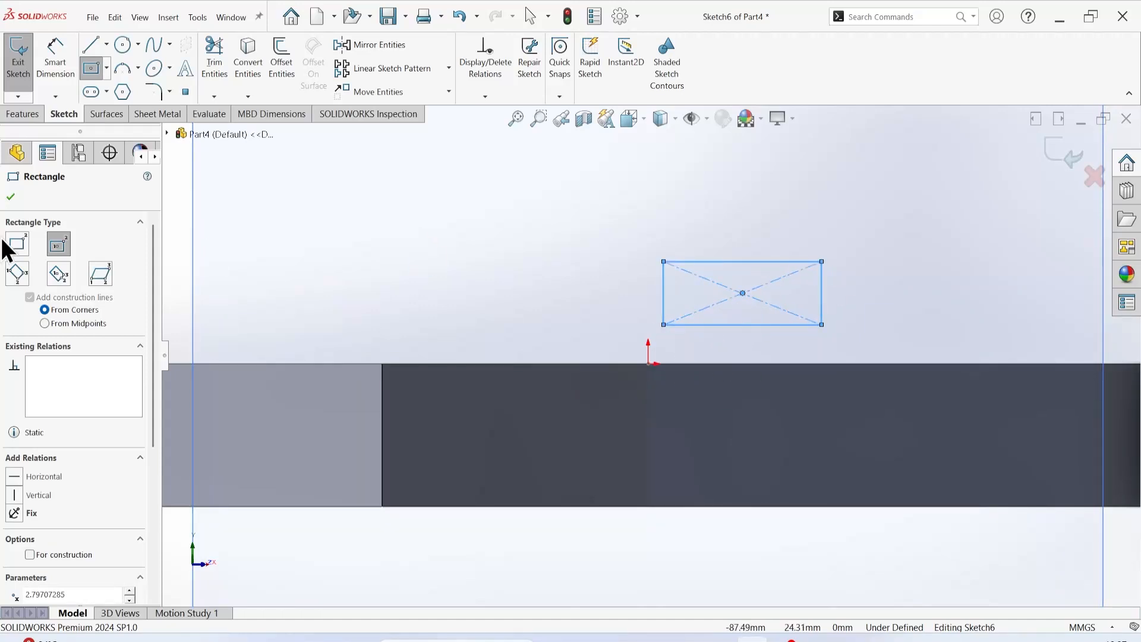
pyautogui.click(12, 198)
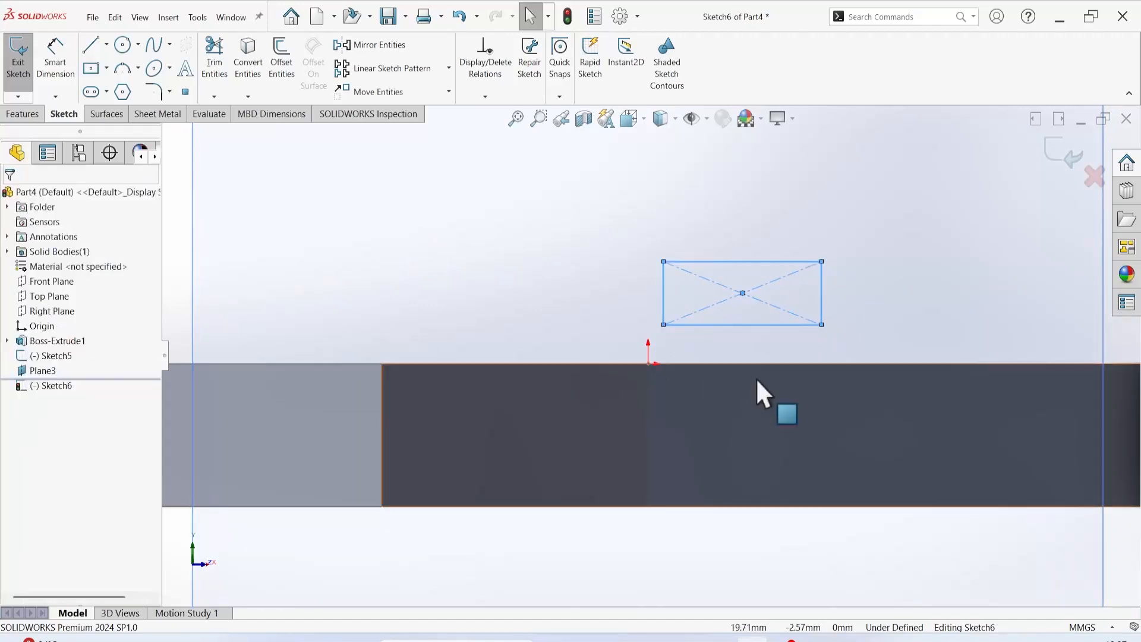
# Step: Add a Pierce relation between the rectangle corner nearest the origin and the slanted line on the block
pyautogui.click(664, 326)
pyautogui.keyDown('ctrl'); pyautogui.click(648, 363); pyautogui.keyUp('ctrl')
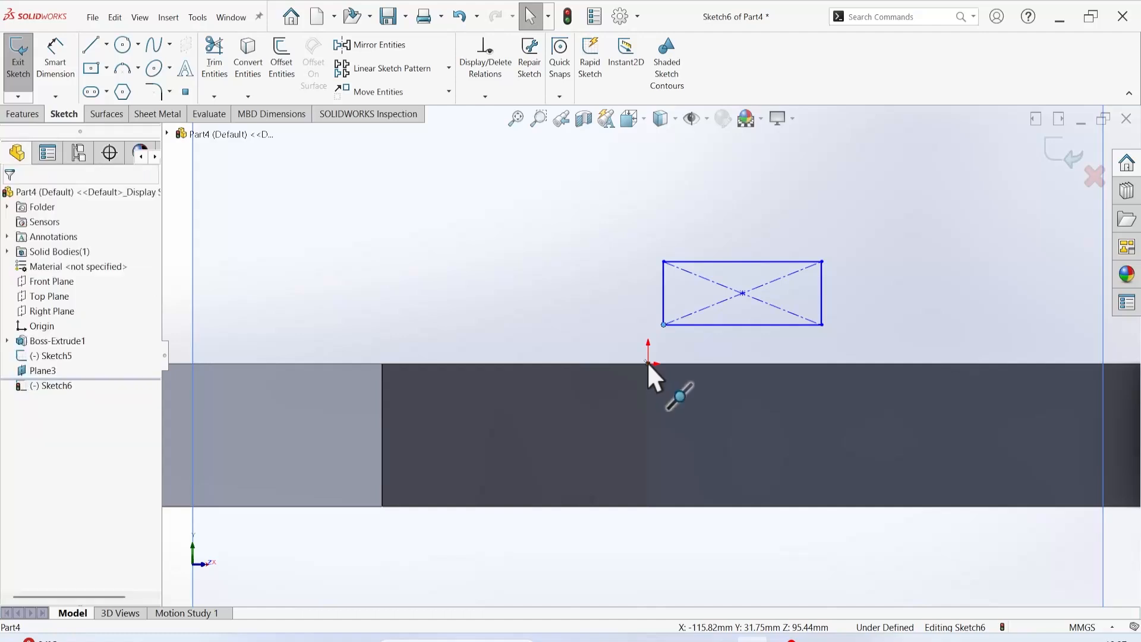
pyautogui.click(648, 364)
pyautogui.click(676, 324)
pyautogui.moveTo(604, 306)
pyautogui.mouseDown(button='middle')
pyautogui.moveTo(616, 361)
pyautogui.moveTo(675, 352)
pyautogui.mouseUp(button='middle')
pyautogui.scroll(-3, 674, 354)
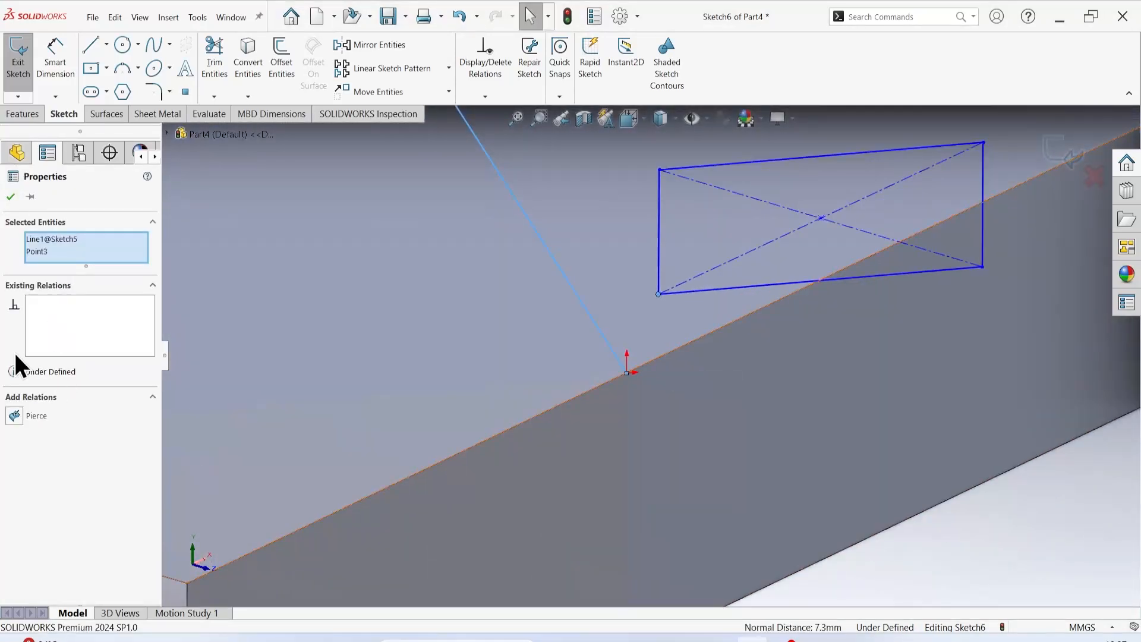
pyautogui.click(13, 421)
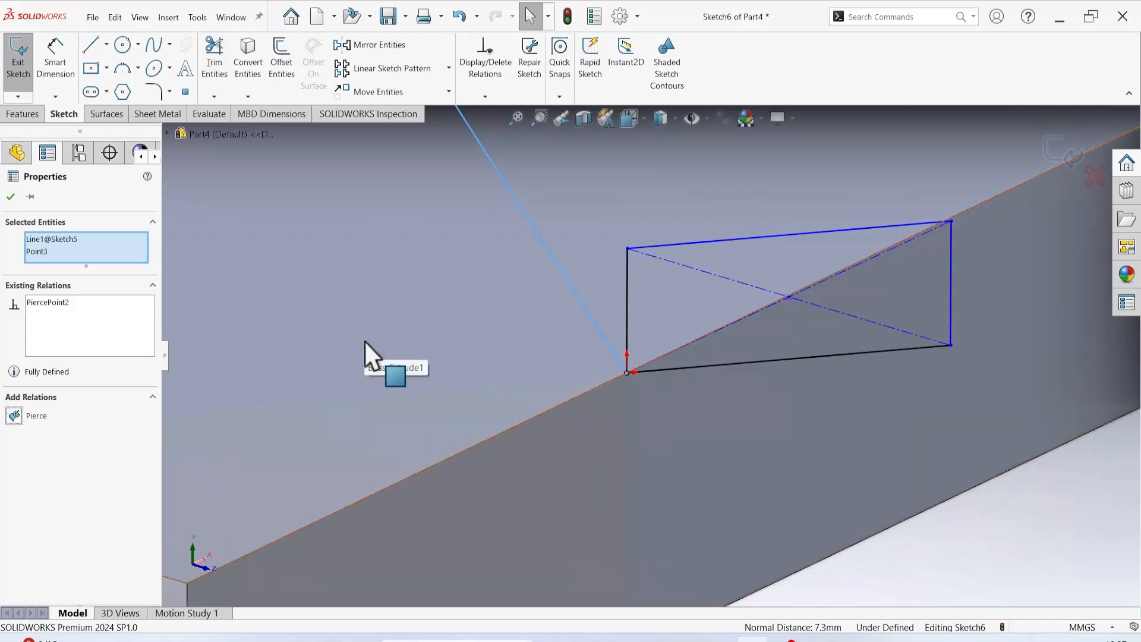
pyautogui.moveTo(861, 433)
pyautogui.mouseDown(button='middle')
pyautogui.moveTo(861, 331)
pyautogui.moveTo(844, 399)
pyautogui.mouseUp(button='middle')
pyautogui.scroll(1, 844, 399)
pyautogui.click(11, 197)
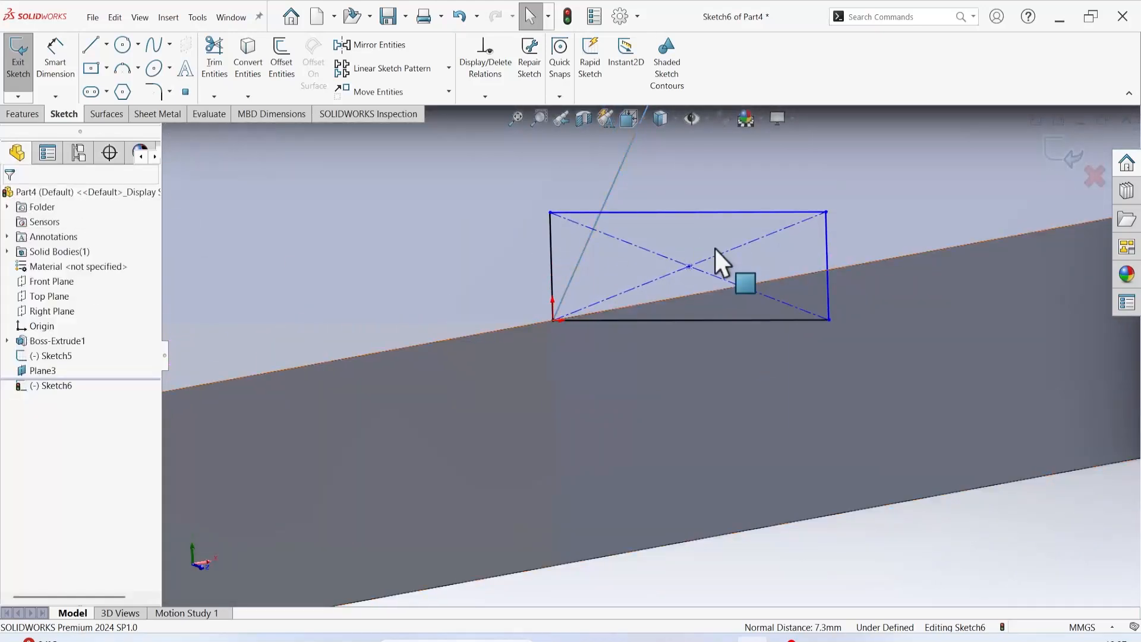
# Step: Exit the sketch and create a Swept Boss/Base with the rectangle as profile and the slanted line as path
pyautogui.press('f')
pyautogui.moveTo(1002, 296); pyautogui.dragTo(981, 391, button='middle')
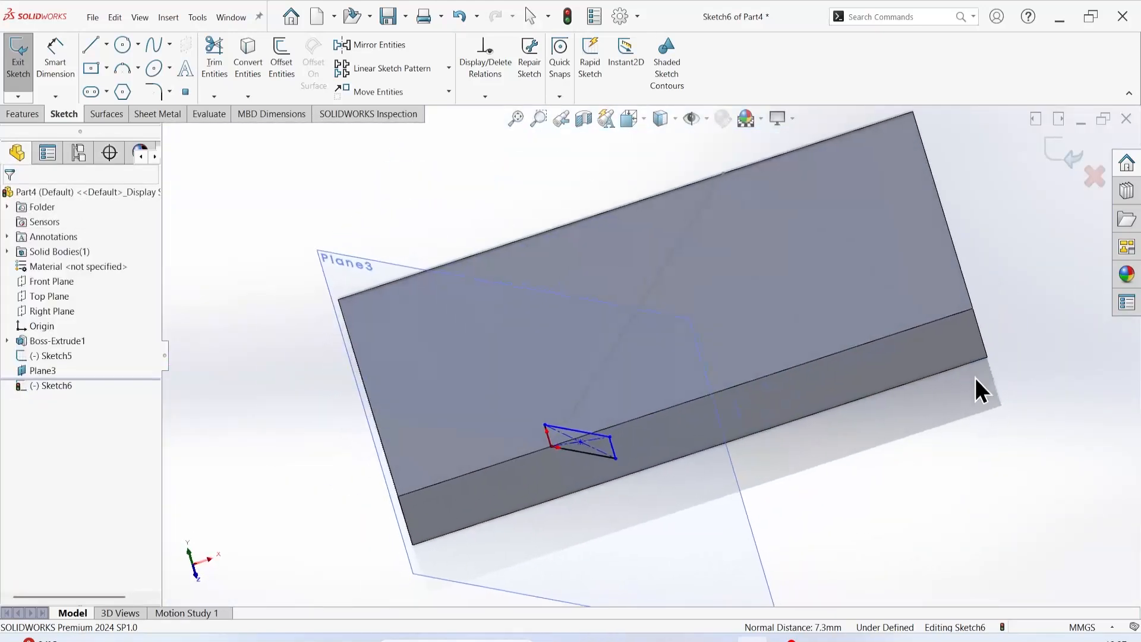
pyautogui.click(18, 86)
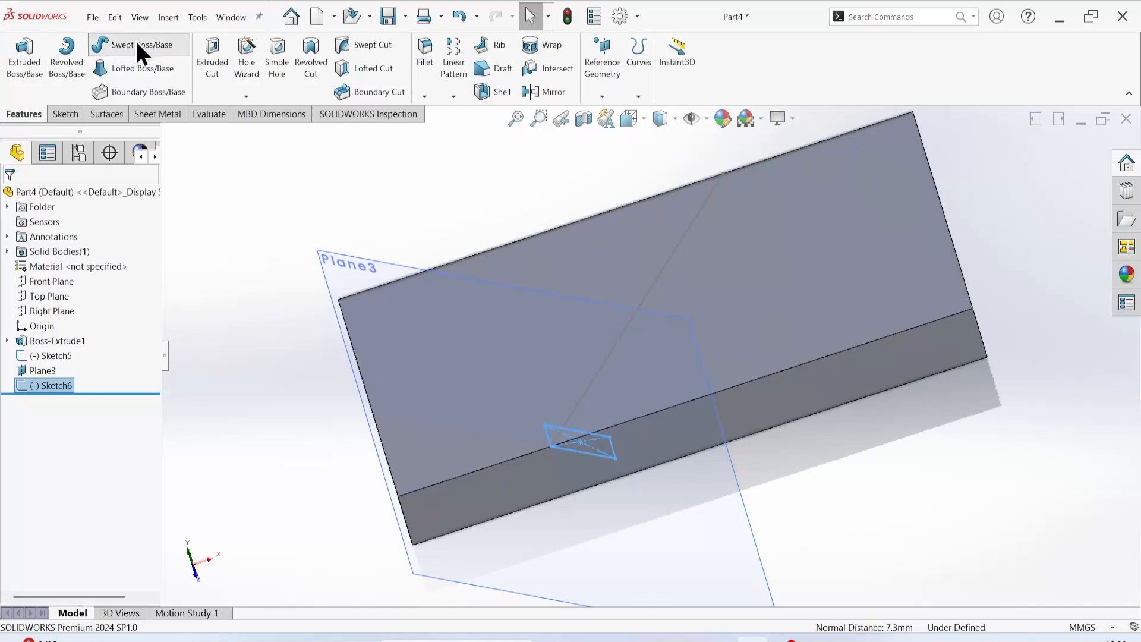
pyautogui.click(138, 45)
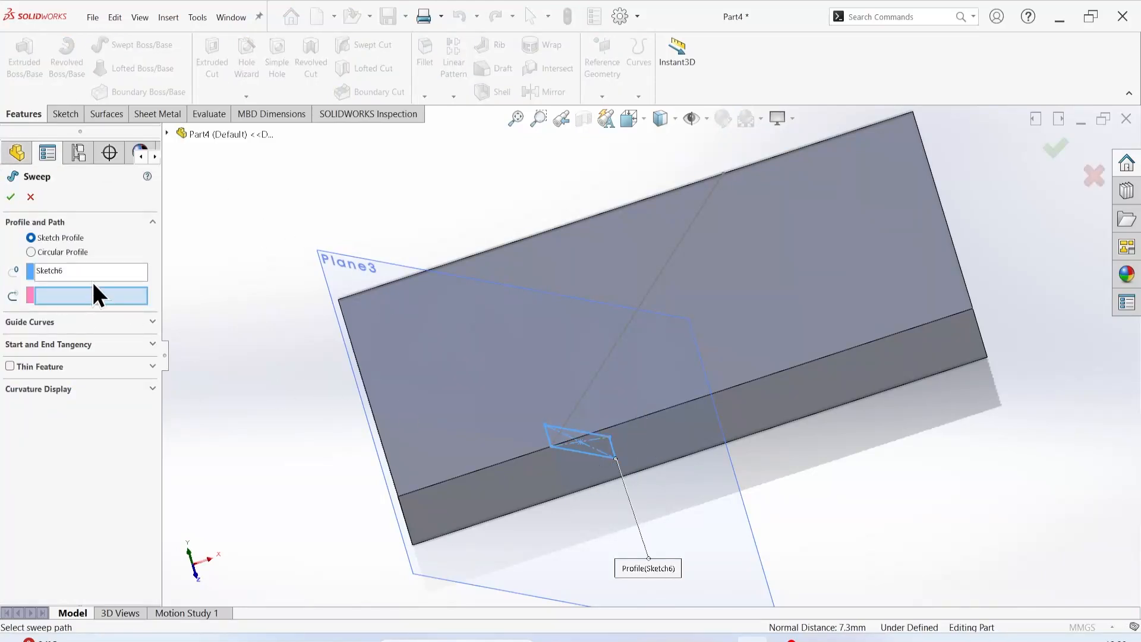
pyautogui.click(645, 294)
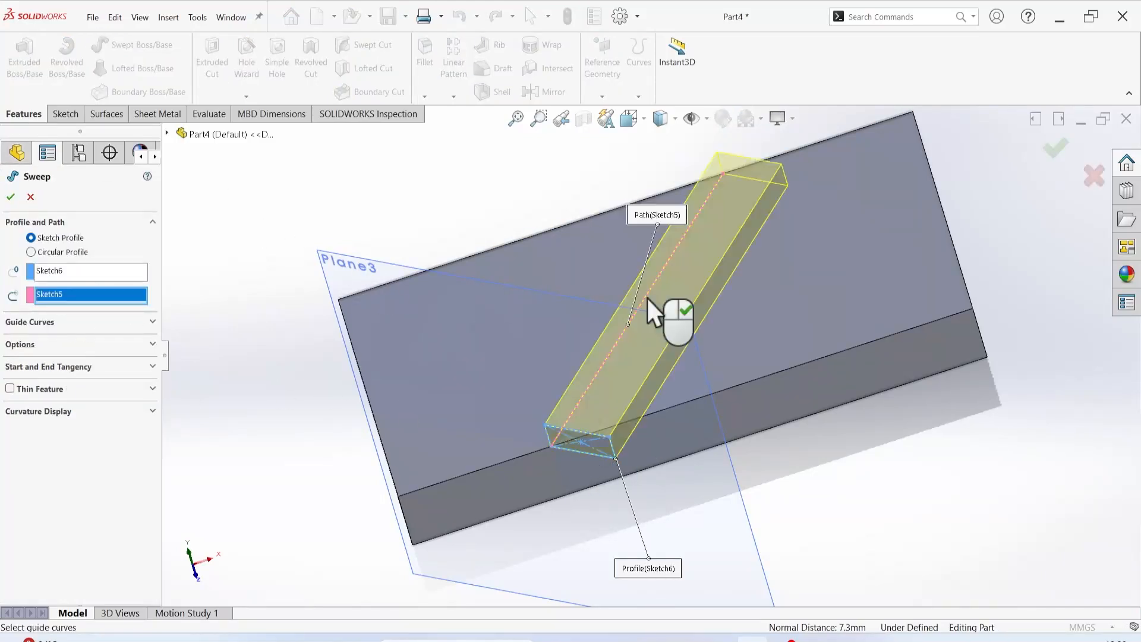
pyautogui.click(11, 197)
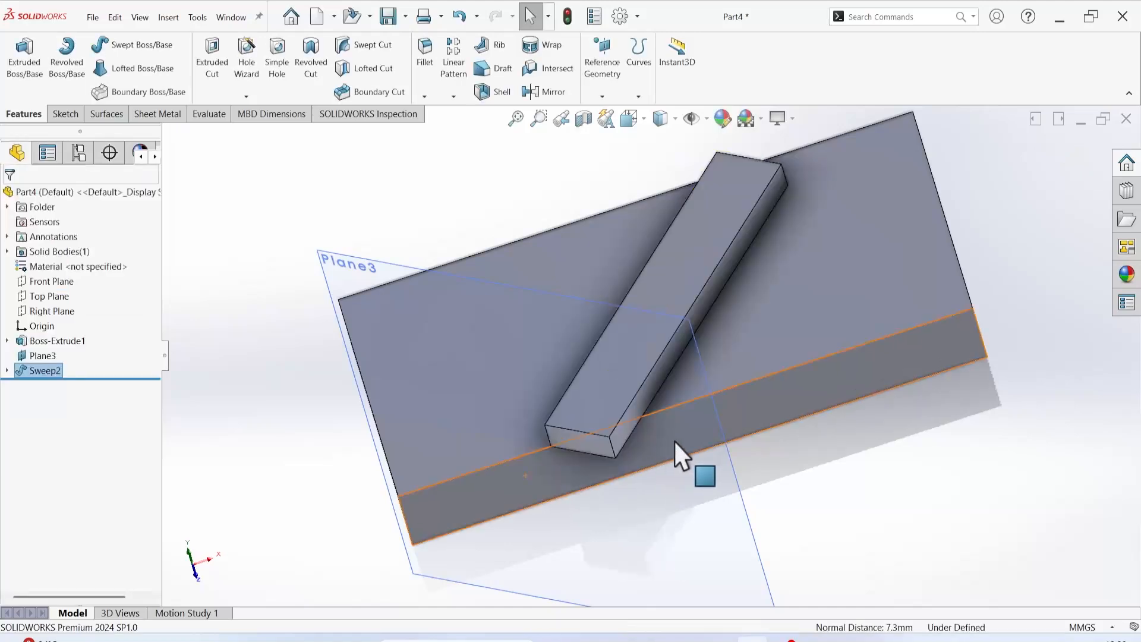
pyautogui.moveTo(751, 351); pyautogui.dragTo(672, 425, button='middle')
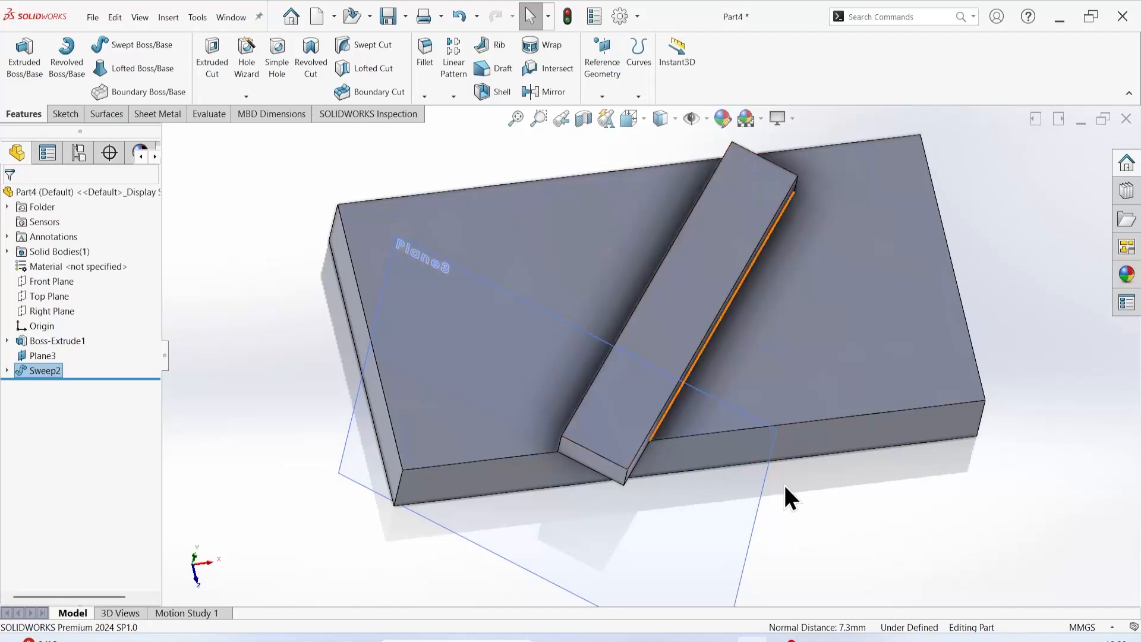
pyautogui.moveTo(796, 341)
pyautogui.mouseDown(button='middle')
pyautogui.moveTo(649, 377)
pyautogui.moveTo(693, 372)
pyautogui.moveTo(693, 453)
pyautogui.moveTo(748, 459)
pyautogui.moveTo(797, 327)
pyautogui.moveTo(790, 333)
pyautogui.mouseUp(button='middle')
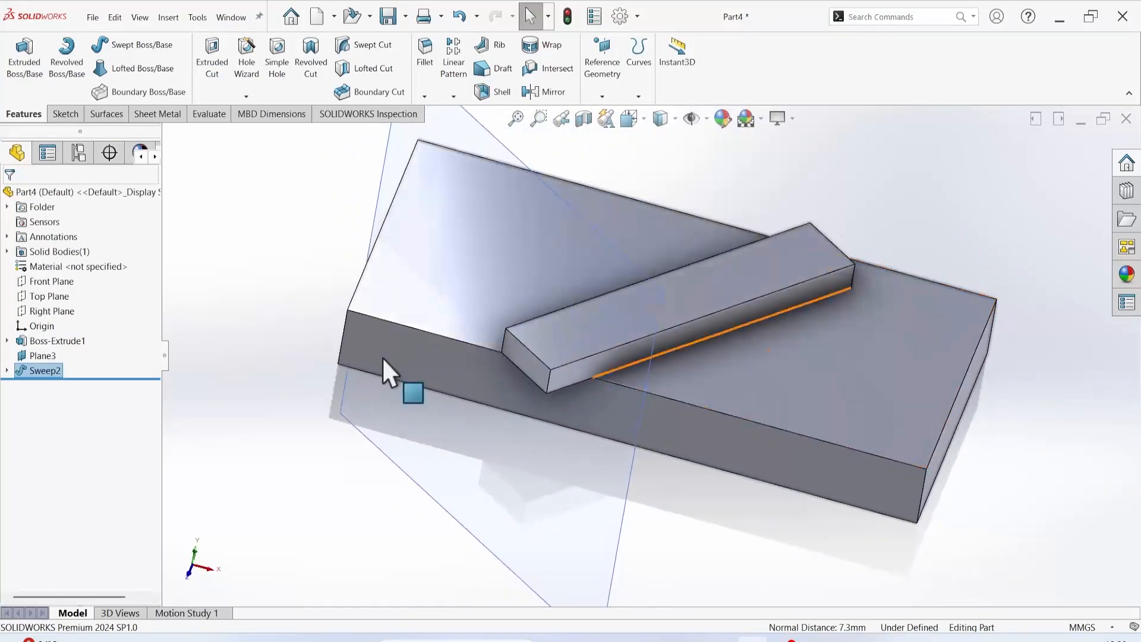
# Step: Edit the swept bar and set its profile orientation to Keep Normal Constant
pyautogui.rightClick(26, 370)
pyautogui.click(46, 331)
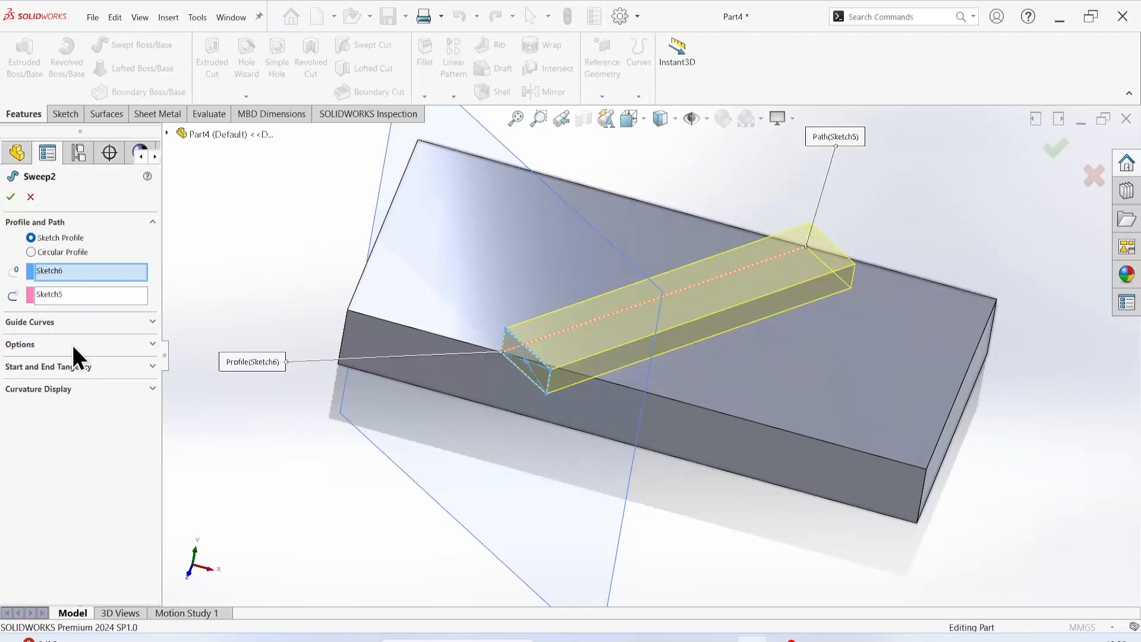
pyautogui.click(72, 344)
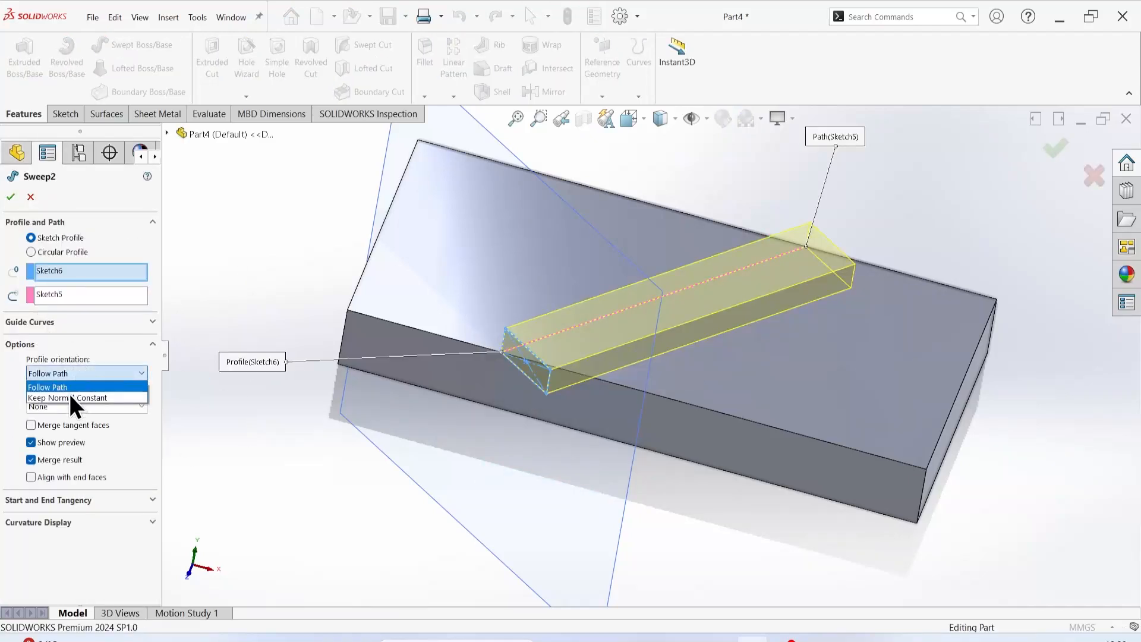
pyautogui.click(69, 395)
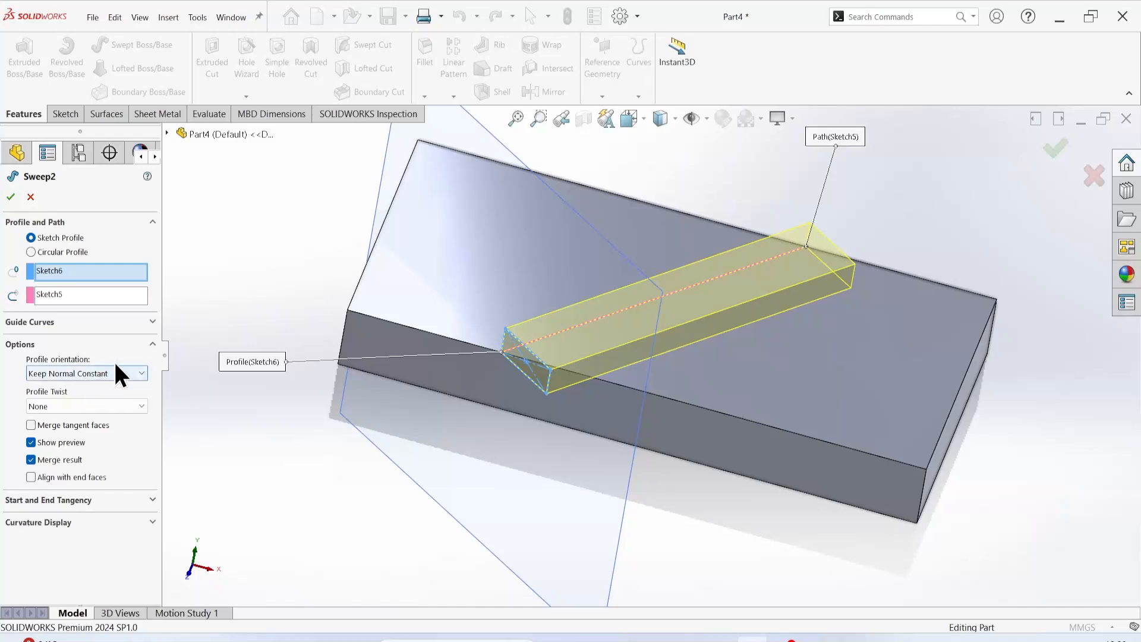
pyautogui.click(97, 375)
pyautogui.click(99, 396)
pyautogui.click(11, 197)
pyautogui.moveTo(825, 313); pyautogui.dragTo(802, 371, button='middle')
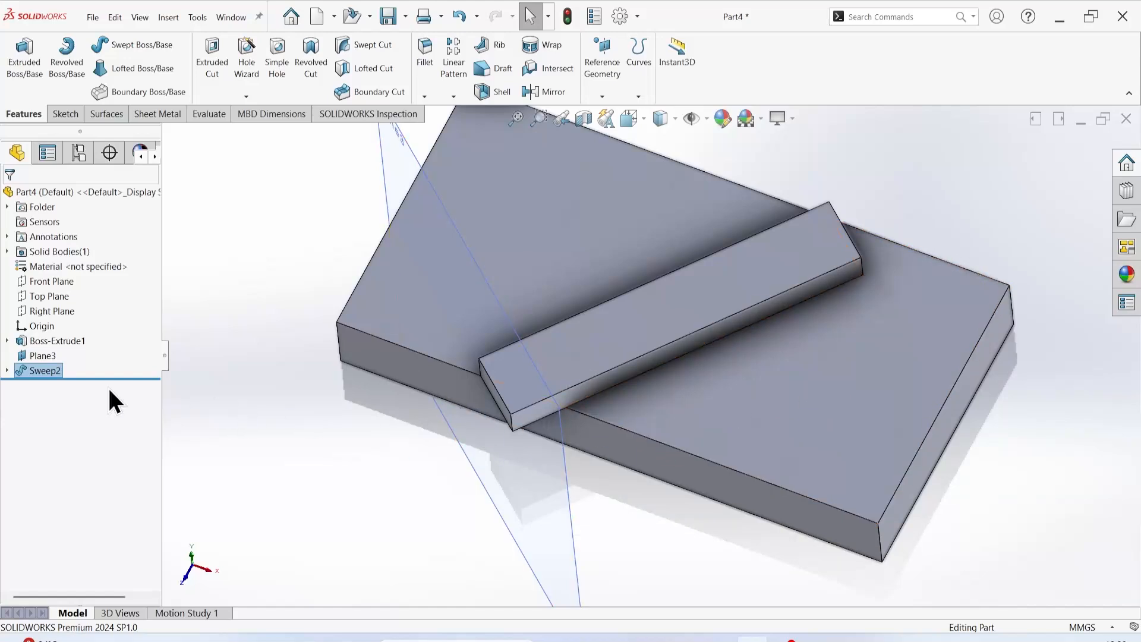
# Step: Edit the sweep to enable Merge tangent faces and Align with end faces, and inspect its end against the block
pyautogui.rightClick(49, 375)
pyautogui.click(62, 343)
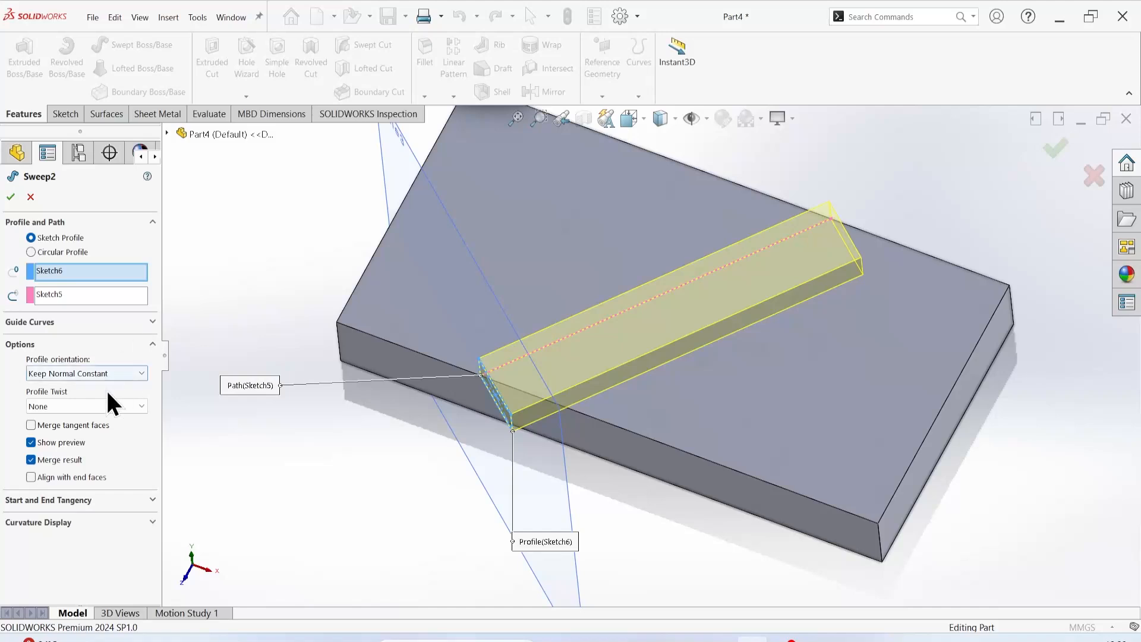
pyautogui.click(62, 477)
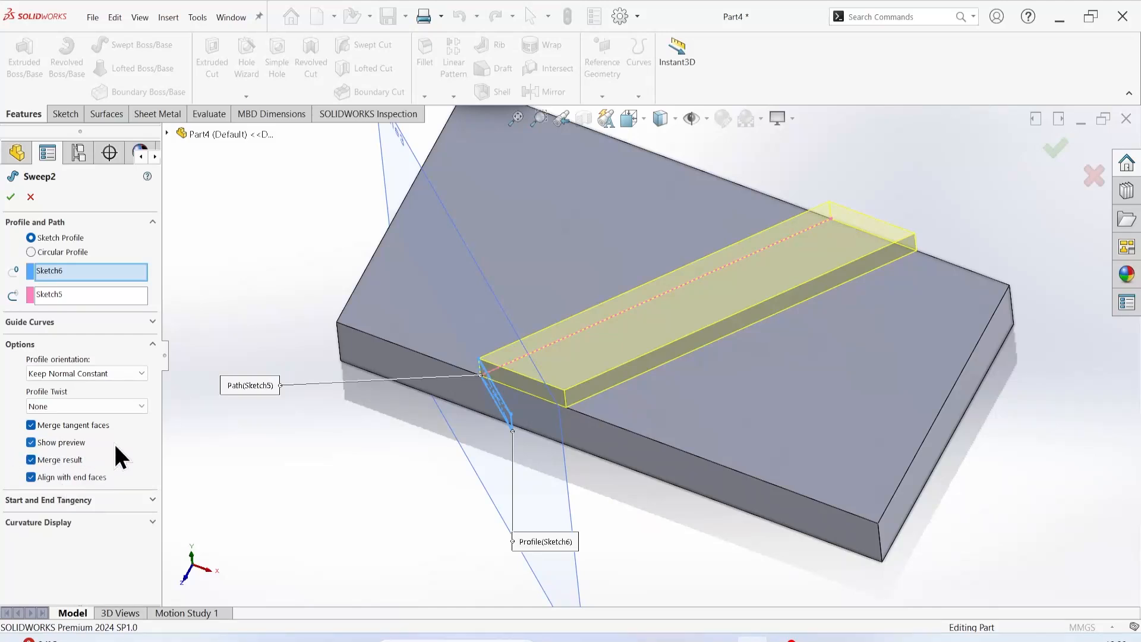
pyautogui.click(31, 443)
pyautogui.click(31, 443)
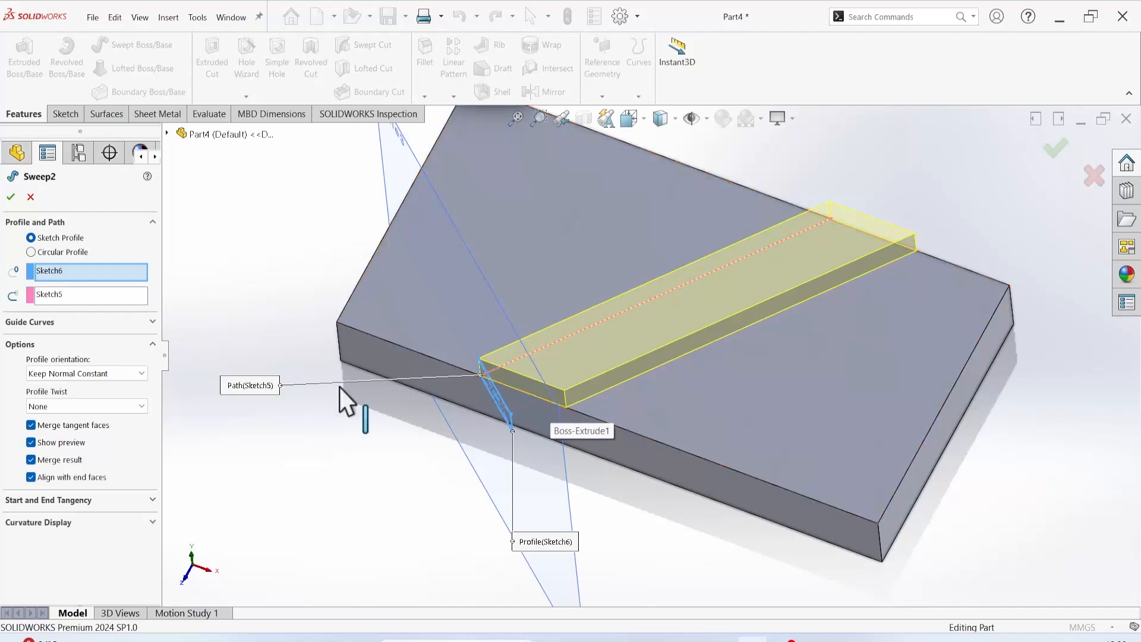
pyautogui.click(36, 425)
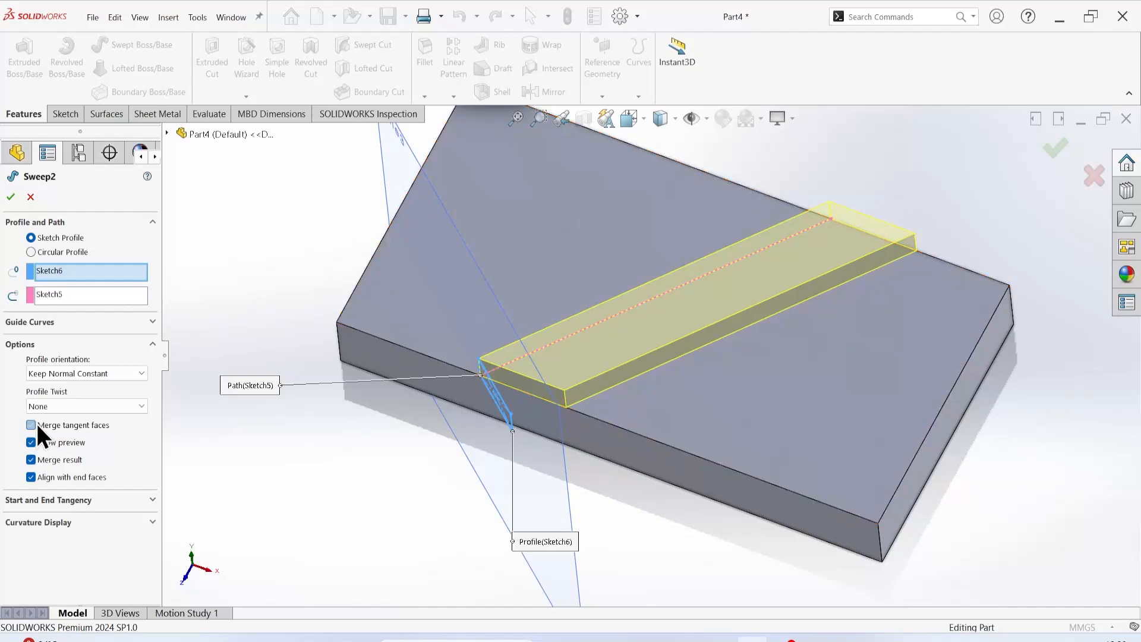
pyautogui.click(10, 198)
pyautogui.click(581, 373)
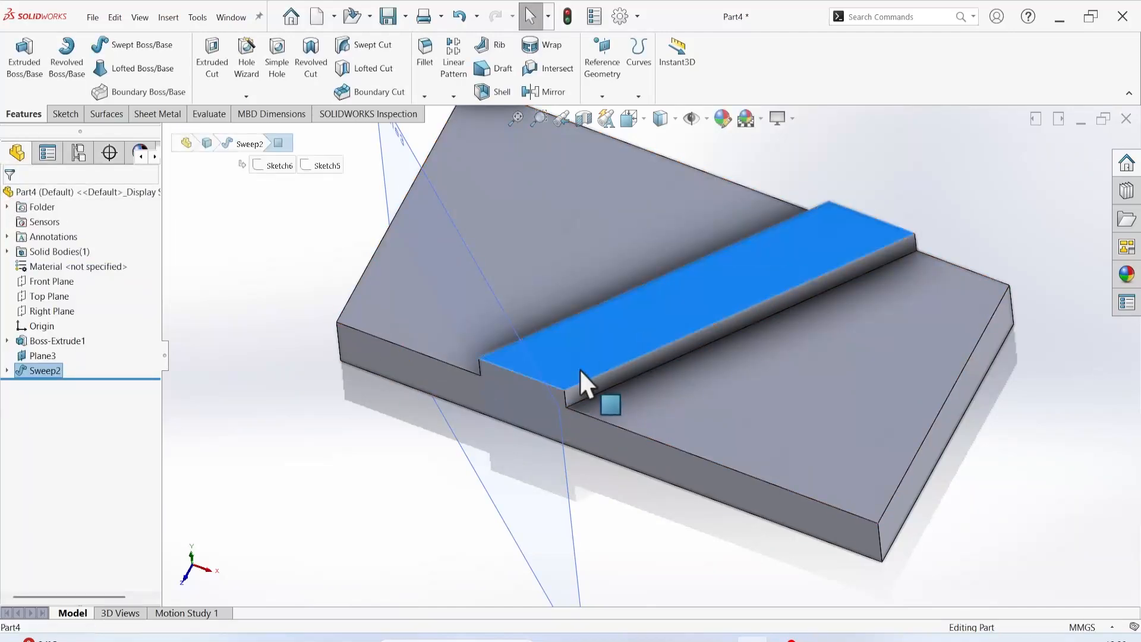
pyautogui.scroll(-3, 510, 402)
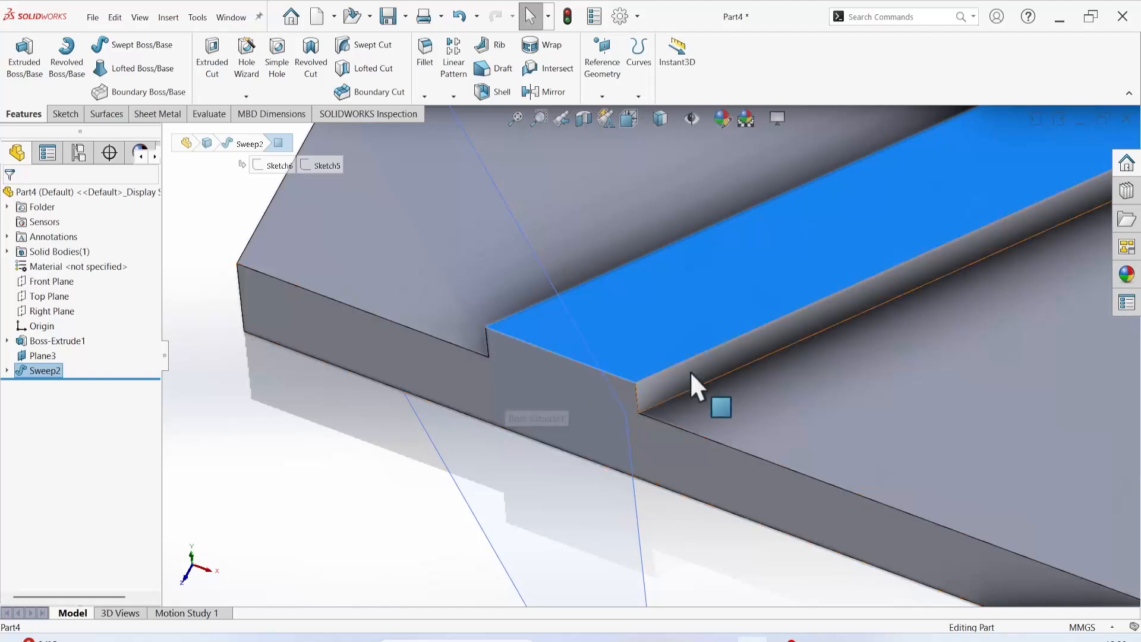
pyautogui.scroll(5, 690, 371)
pyautogui.moveTo(968, 229); pyautogui.dragTo(981, 191, button='middle')
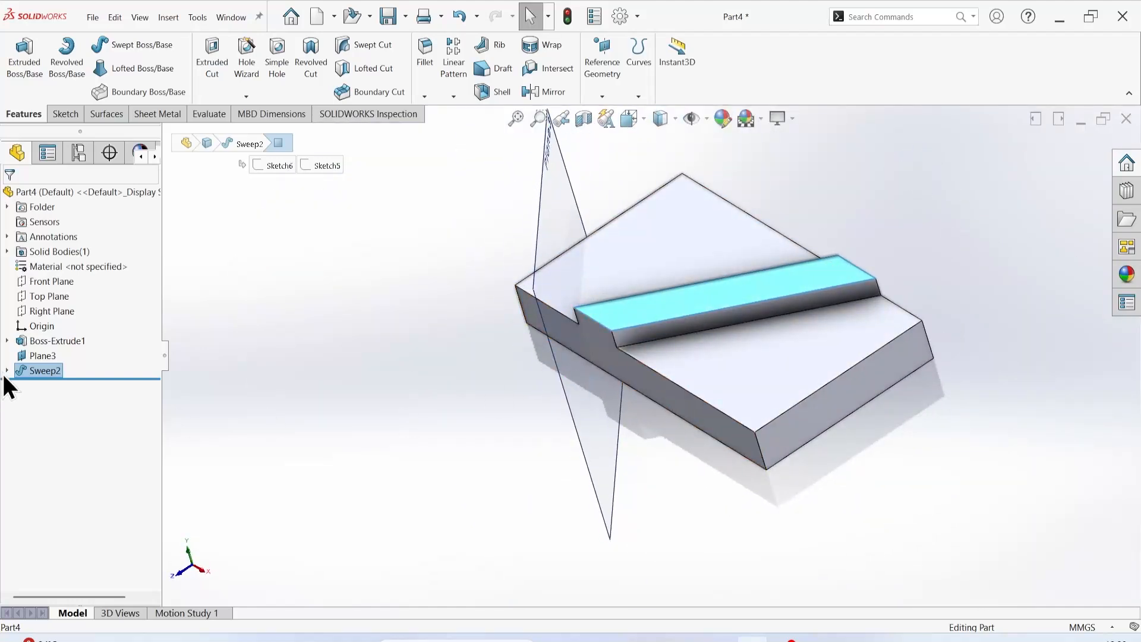
# Step: Edit the sweep to turn off Align with end faces and inspect the bar's overhanging end
pyautogui.rightClick(38, 370)
pyautogui.click(51, 337)
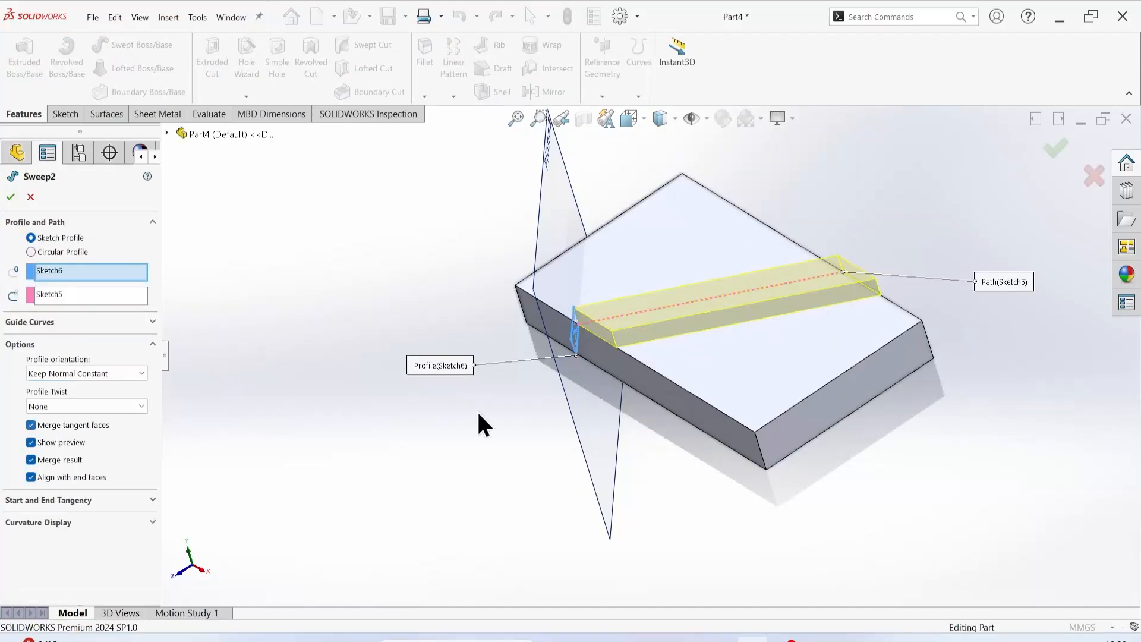
pyautogui.scroll(-6, 638, 293)
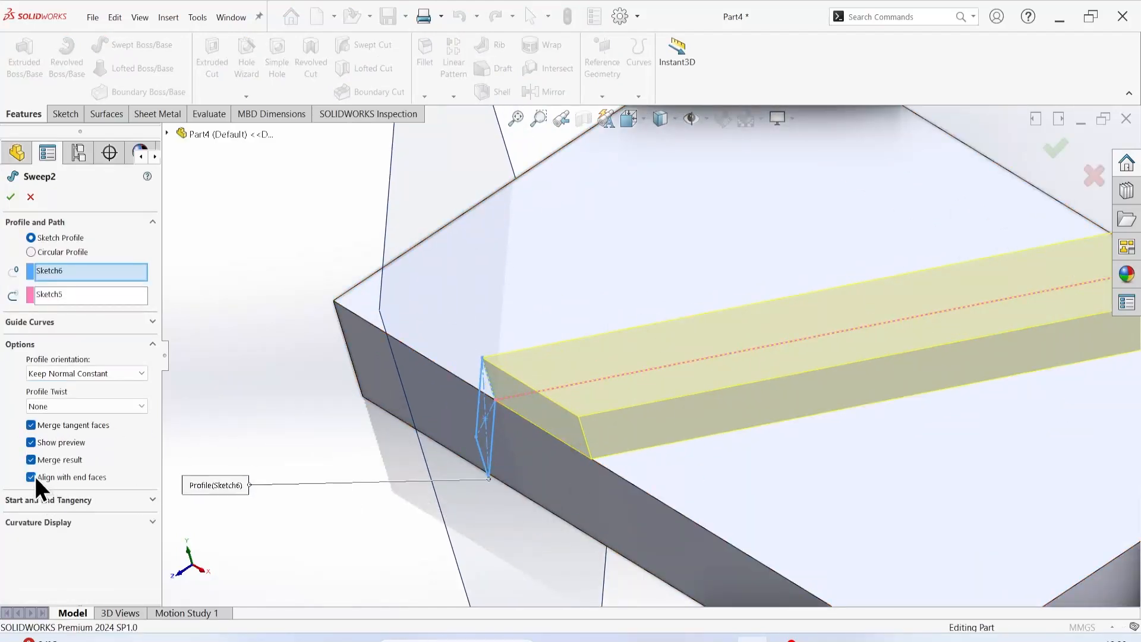
pyautogui.click(30, 476)
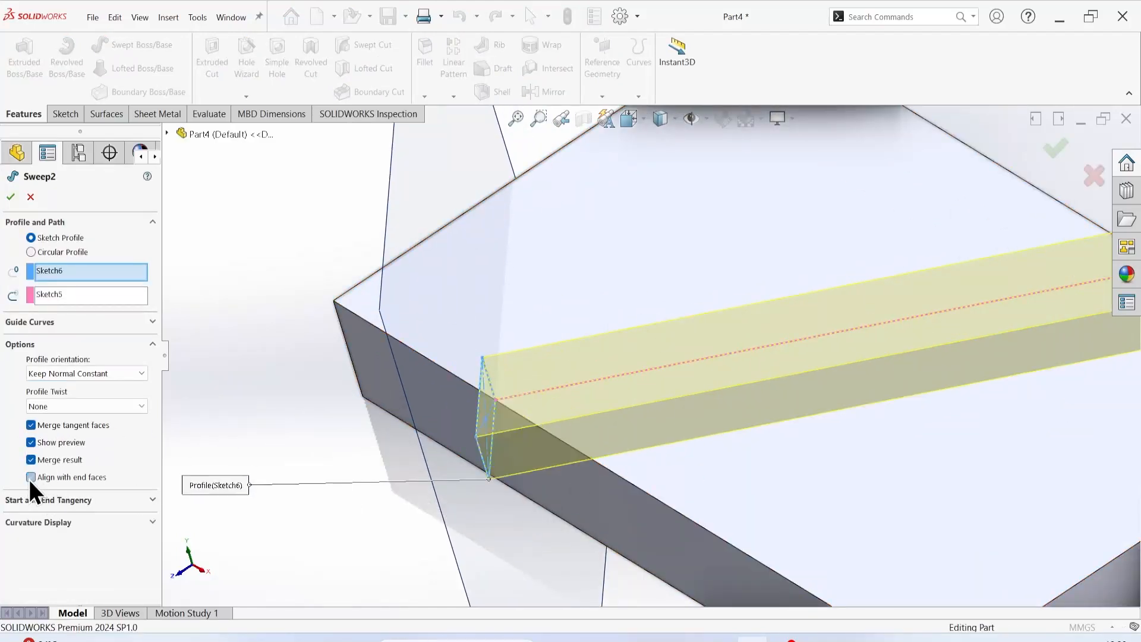
pyautogui.click(10, 197)
pyautogui.moveTo(312, 454); pyautogui.dragTo(309, 428, button='middle')
pyautogui.click(688, 422)
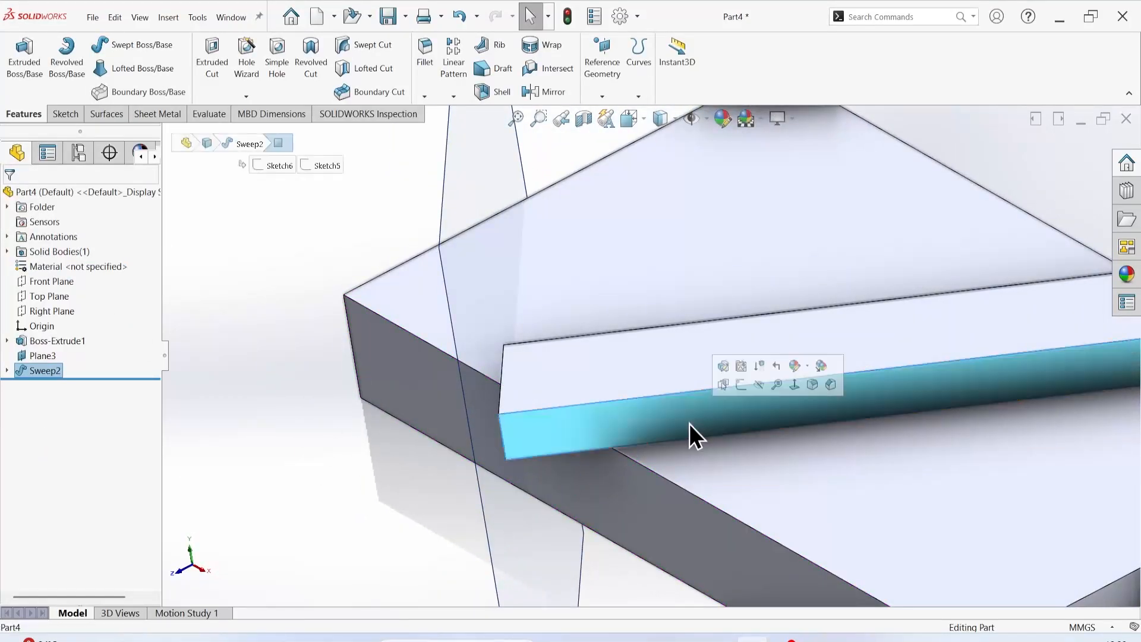
# Step: Examine the swept bar's overhanging end against the block's top and side faces from several angles
pyautogui.click(719, 472)
pyautogui.click(661, 291)
pyautogui.moveTo(643, 393); pyautogui.dragTo(690, 489, button='middle')
pyautogui.moveTo(817, 442); pyautogui.dragTo(722, 373, button='middle')
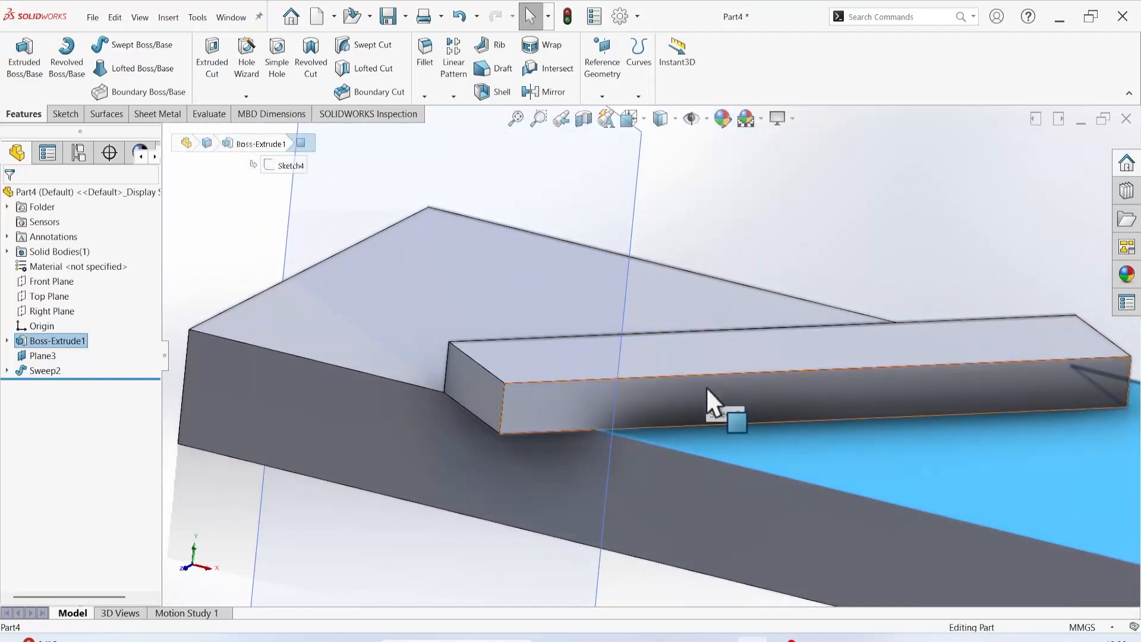
pyautogui.click(708, 390)
pyautogui.moveTo(660, 317); pyautogui.dragTo(254, 393, button='middle')
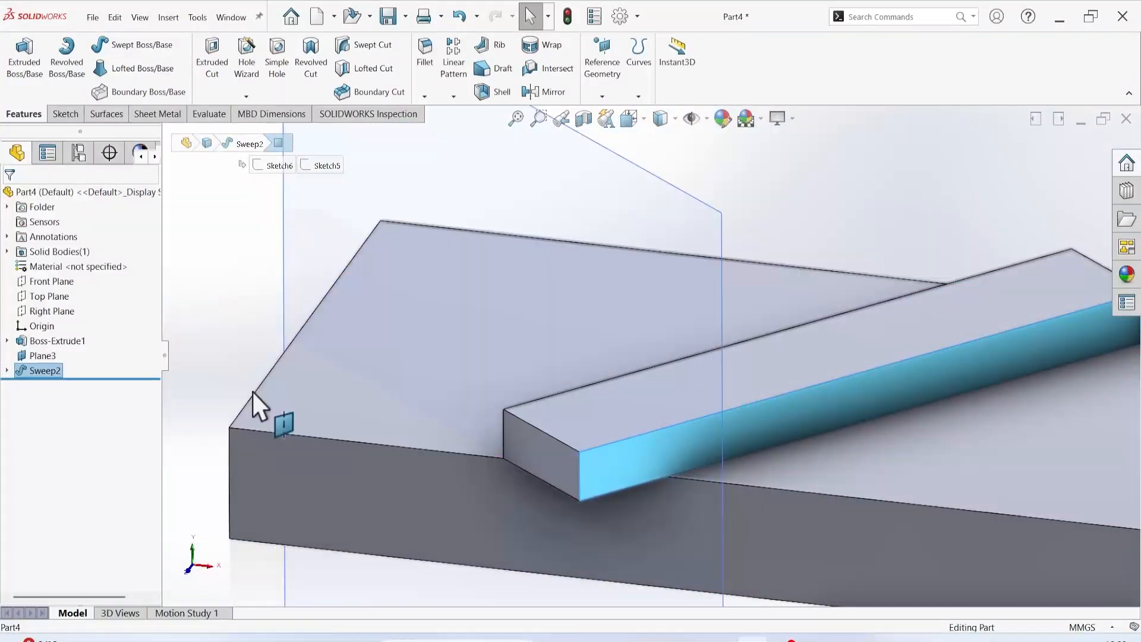
# Step: Edit the sweep to turn off Merge tangent faces and inspect the faces of the resulting bar
pyautogui.rightClick(38, 366)
pyautogui.click(44, 333)
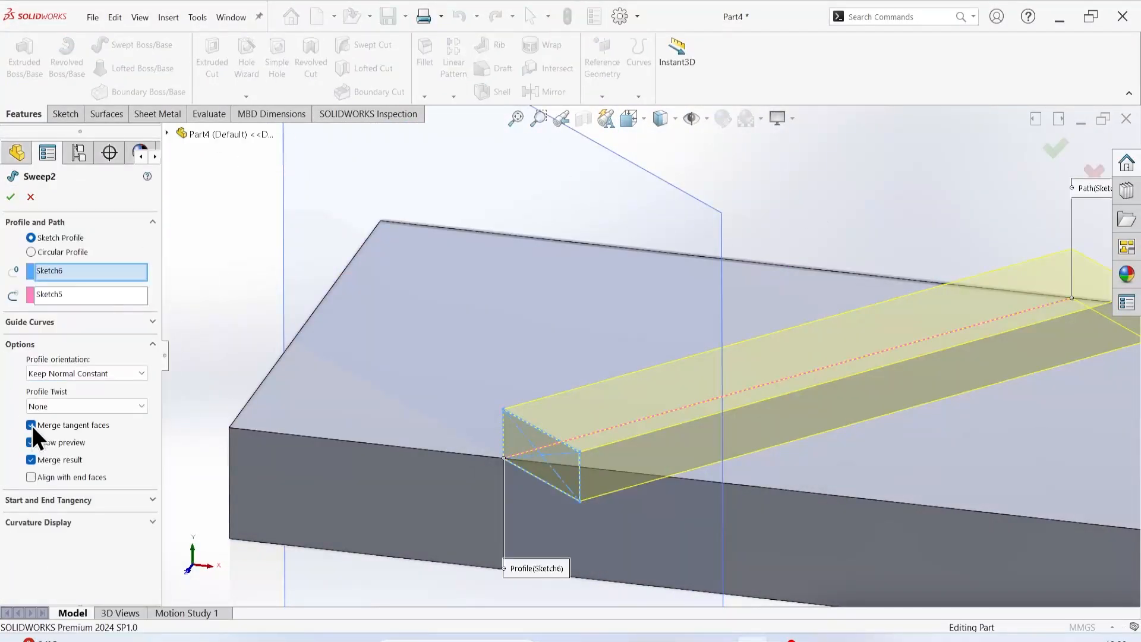
pyautogui.click(12, 198)
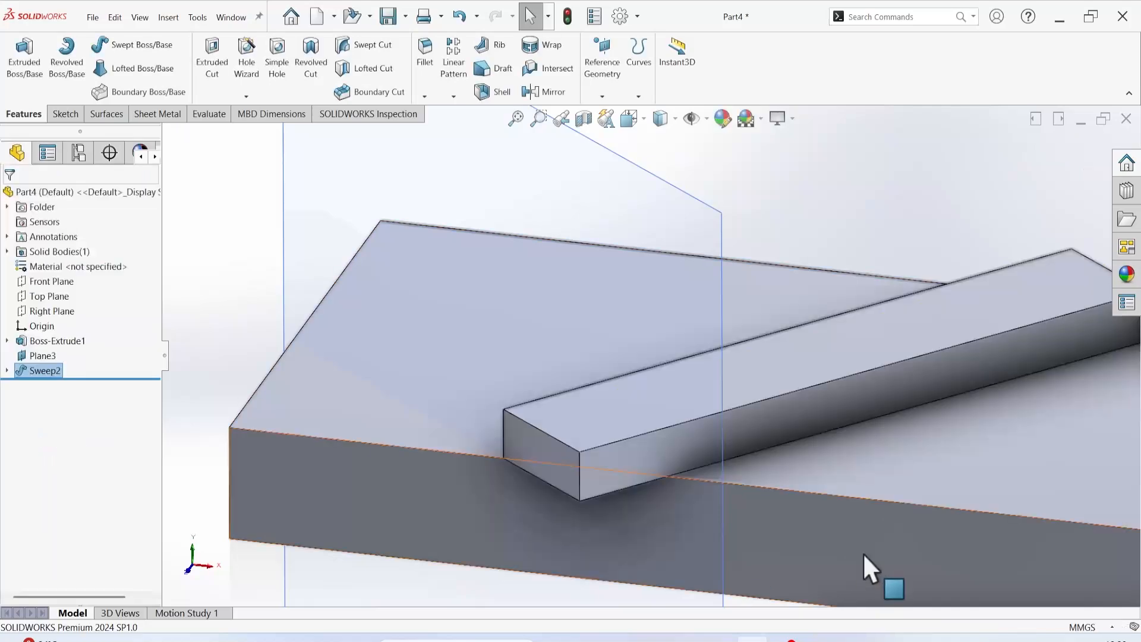
pyautogui.click(808, 411)
pyautogui.moveTo(547, 381); pyautogui.dragTo(488, 415, button='middle')
pyautogui.click(665, 463)
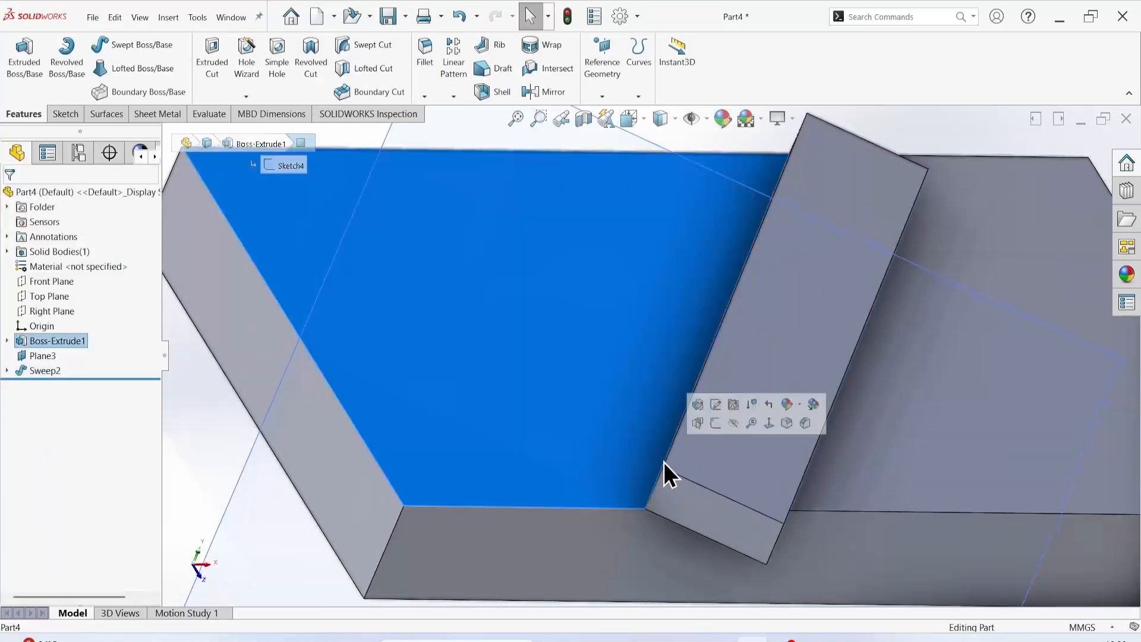
pyautogui.moveTo(709, 400); pyautogui.dragTo(522, 438, button='middle')
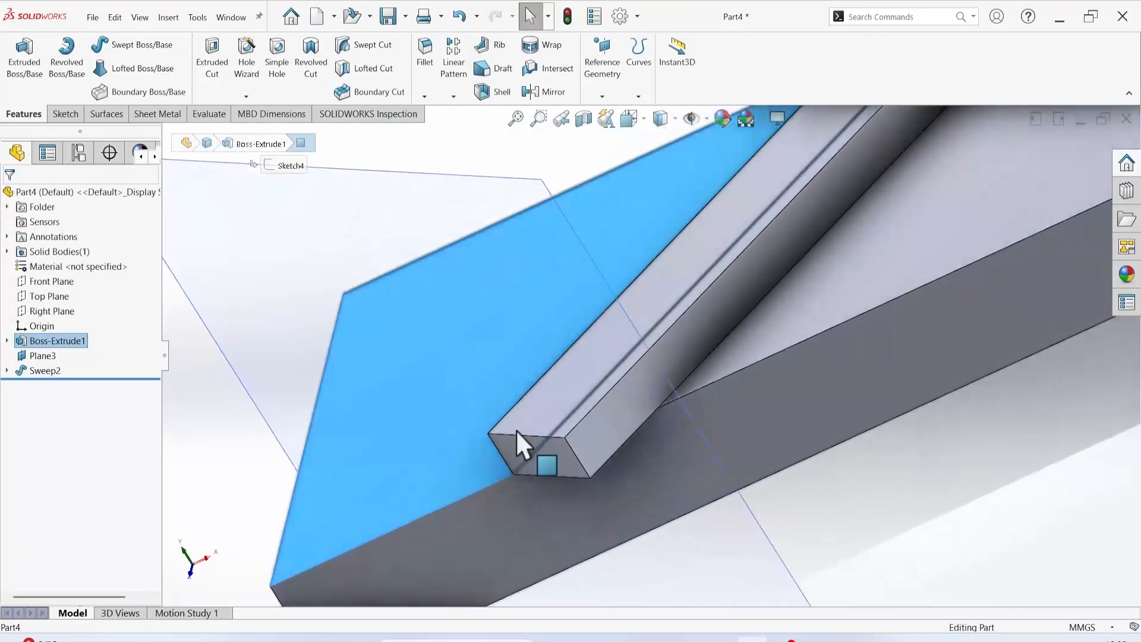
# Step: Edit the sweep to turn Merge tangent faces on, and toggle Show preview off and on
pyautogui.rightClick(36, 371)
pyautogui.click(43, 346)
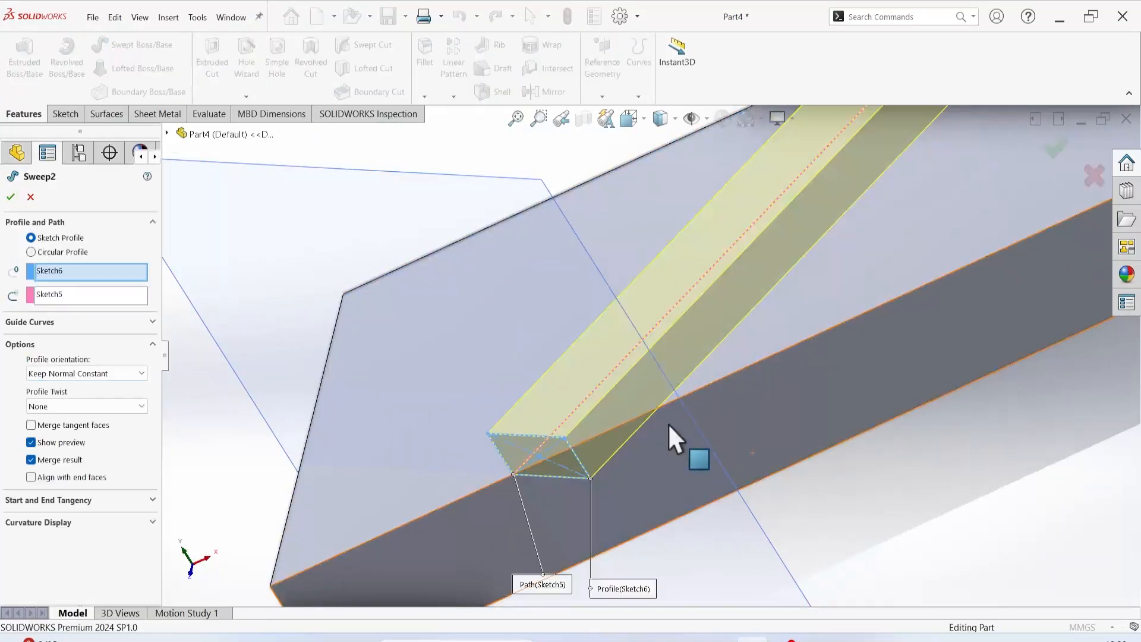
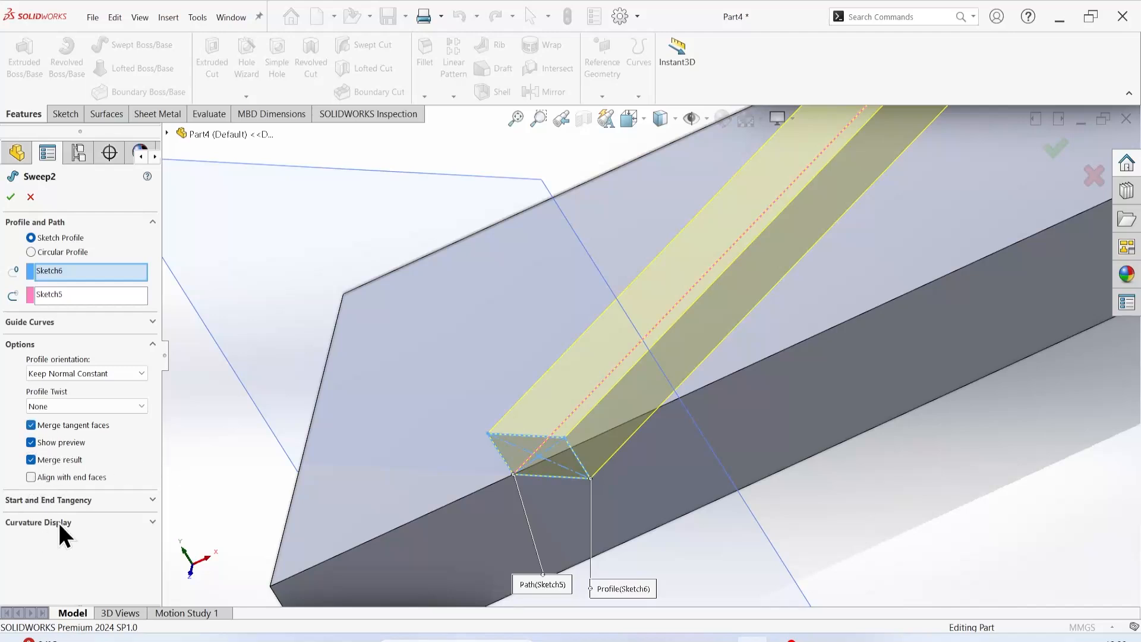
pyautogui.click(33, 443)
pyautogui.click(33, 444)
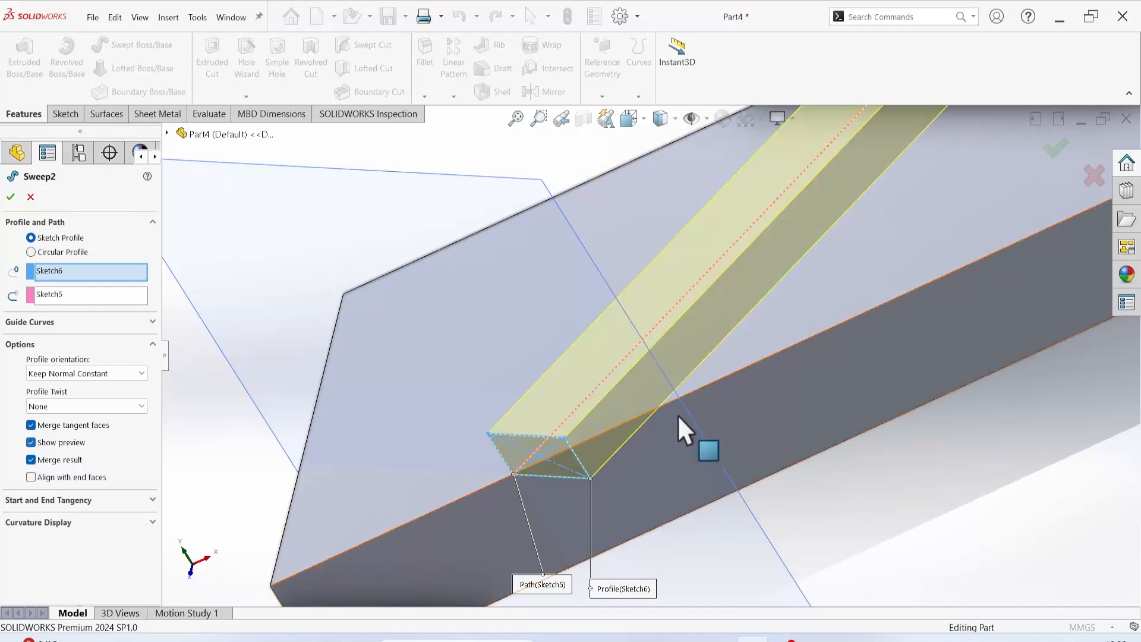
# Step: Switch Merge result off and on again while checking the bar's preview on the block, and accept the sweep
pyautogui.scroll(5, 678, 415)
pyautogui.moveTo(793, 320); pyautogui.dragTo(818, 357, button='middle')
pyautogui.scroll(-4, 773, 327)
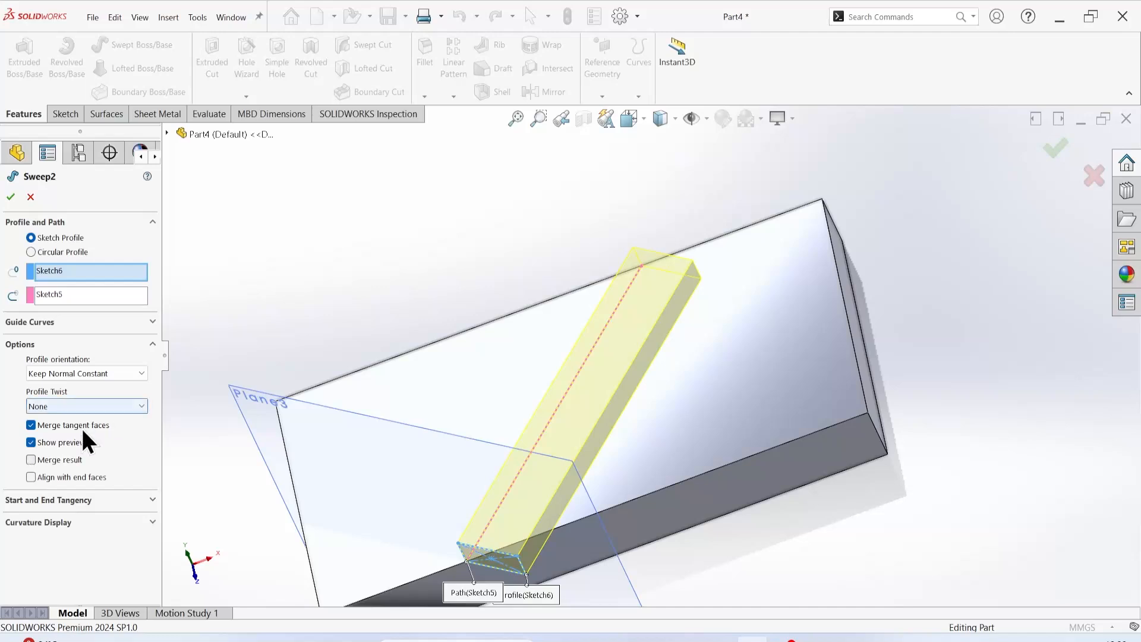
pyautogui.click(31, 459)
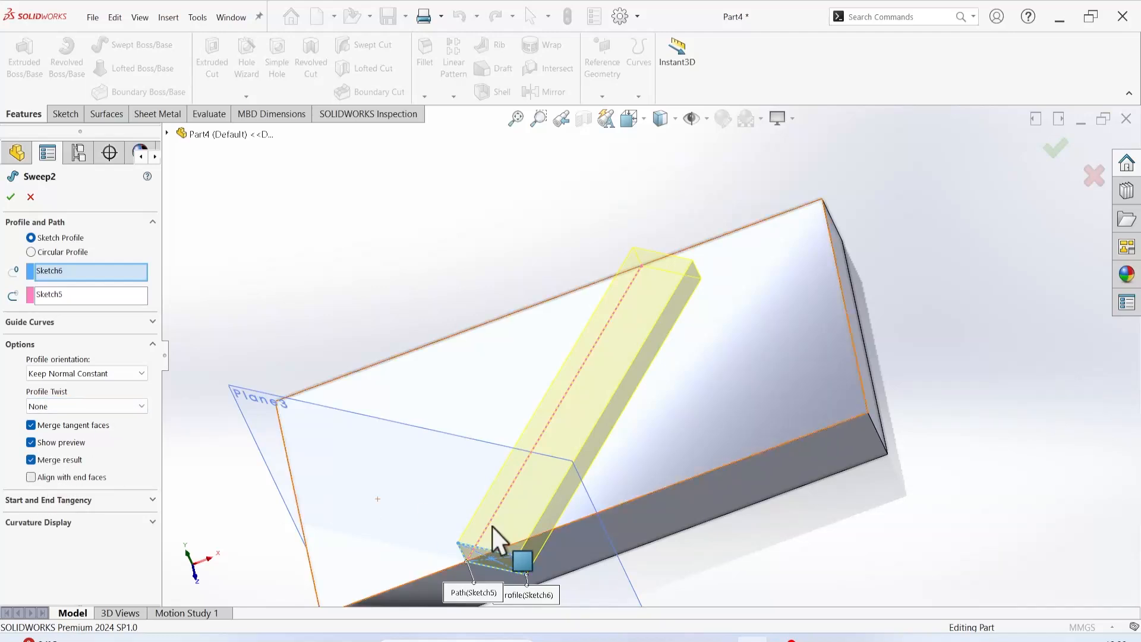
pyautogui.scroll(2, 552, 550)
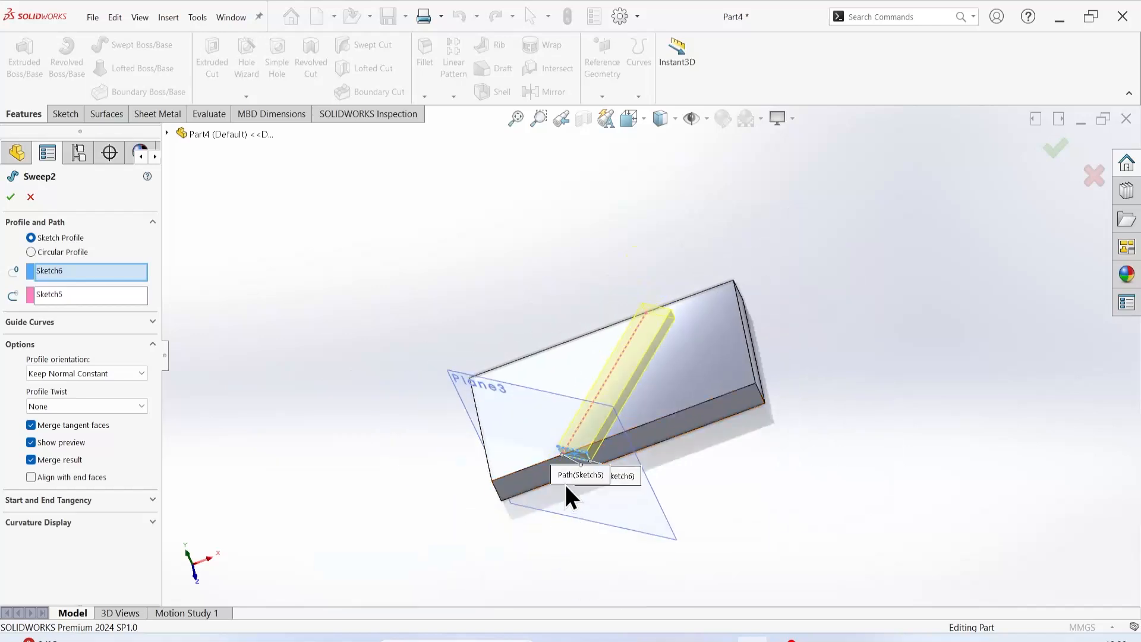
pyautogui.scroll(-5, 565, 483)
pyautogui.scroll(-1, 576, 365)
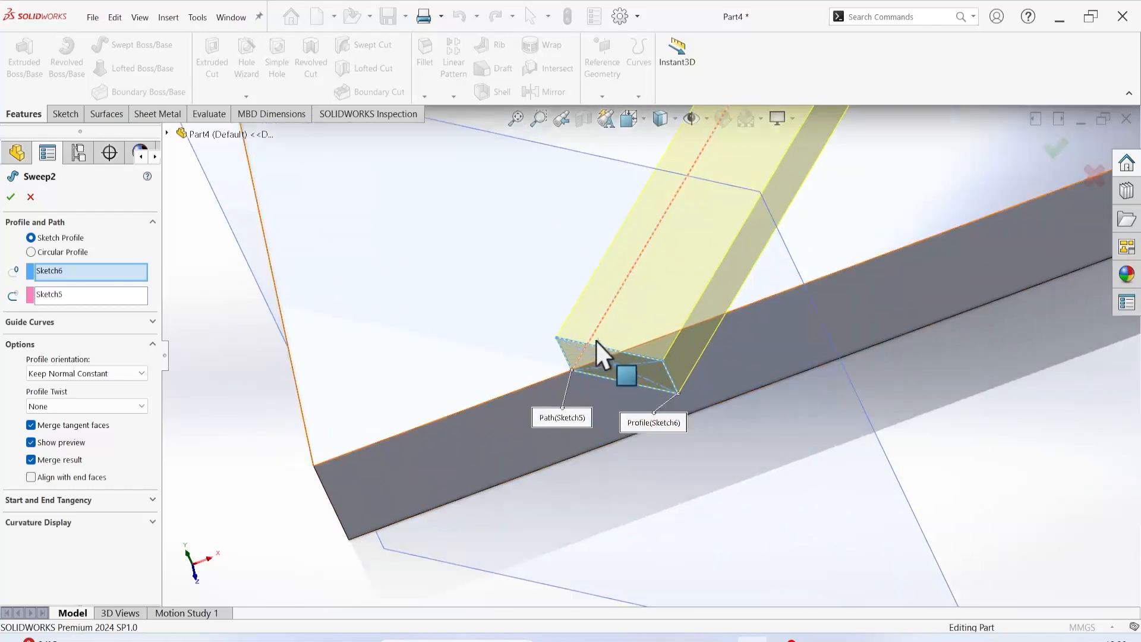
pyautogui.click(10, 197)
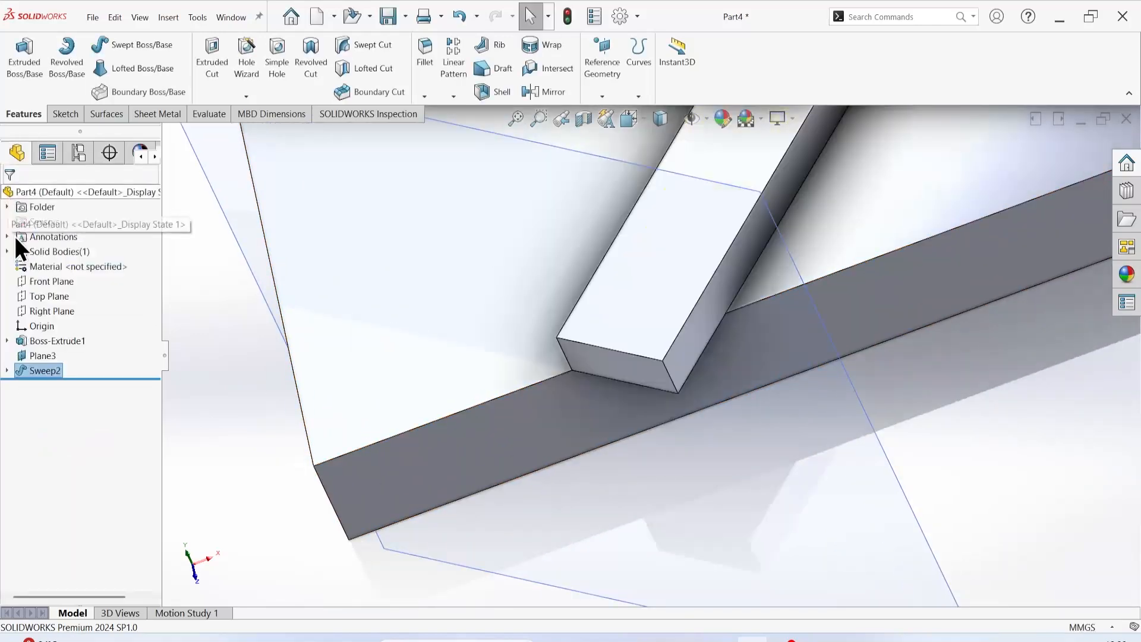
# Step: Edit the sweep's path sketch, slide the line's lower endpoint along the block edge, and delete that endpoint's Coincident relation
pyautogui.click(46, 387)
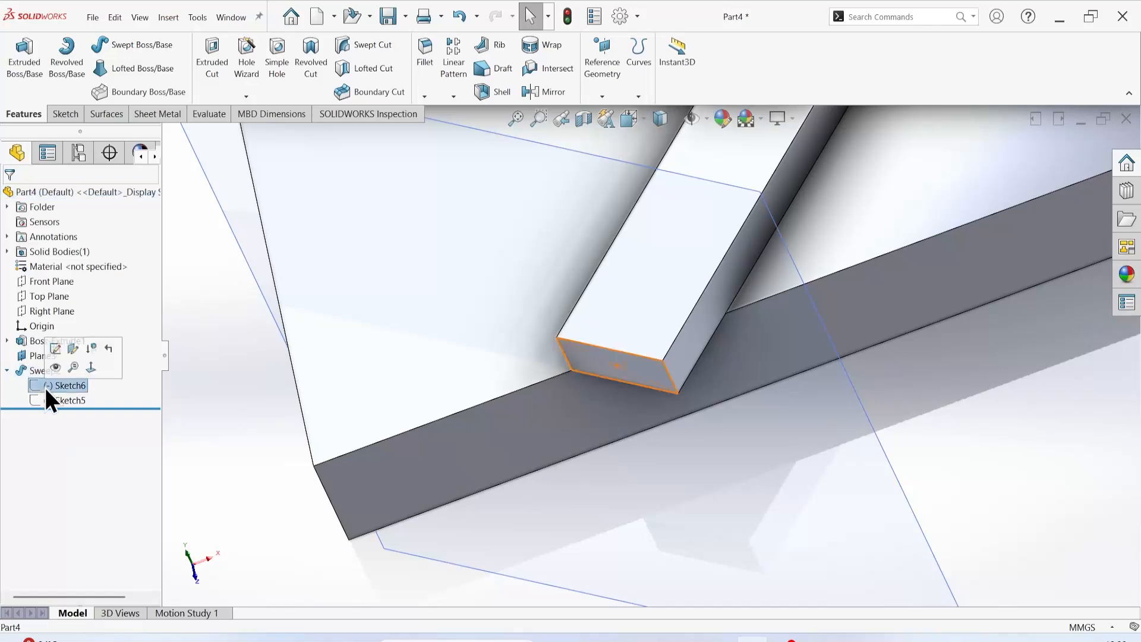
pyautogui.click(46, 401)
pyautogui.rightClick(46, 399)
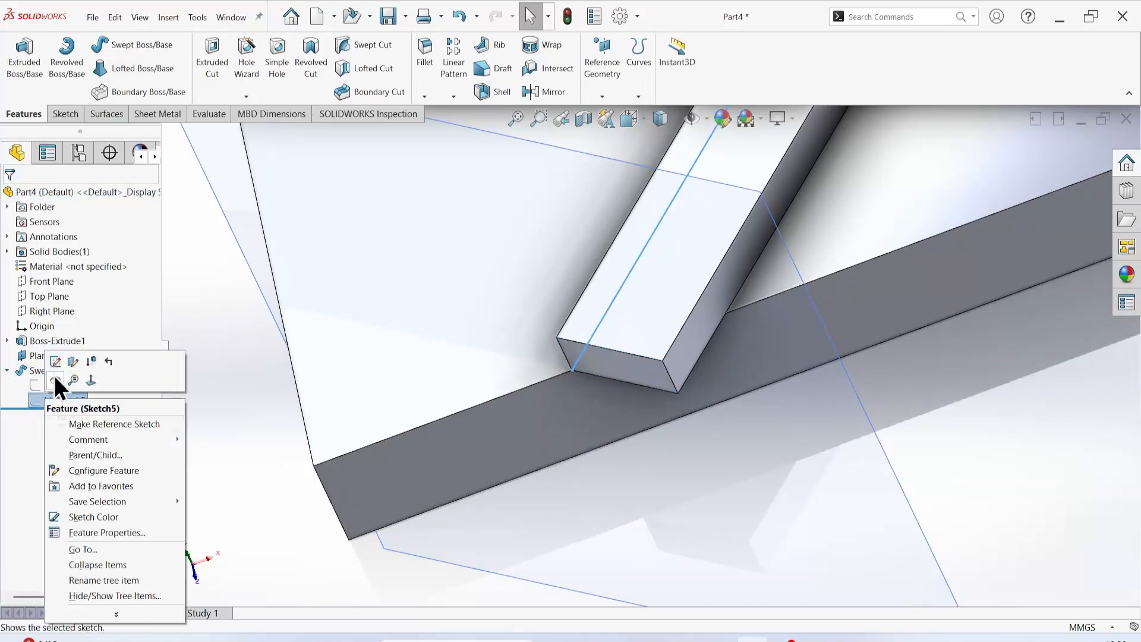
pyautogui.click(54, 362)
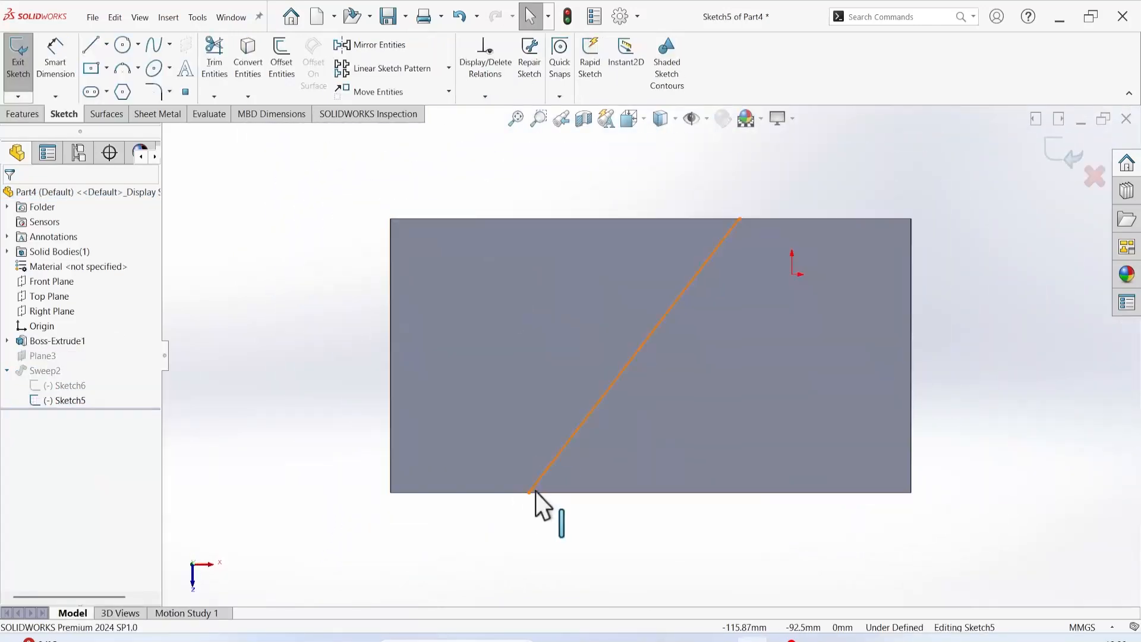
pyautogui.scroll(-3, 541, 493)
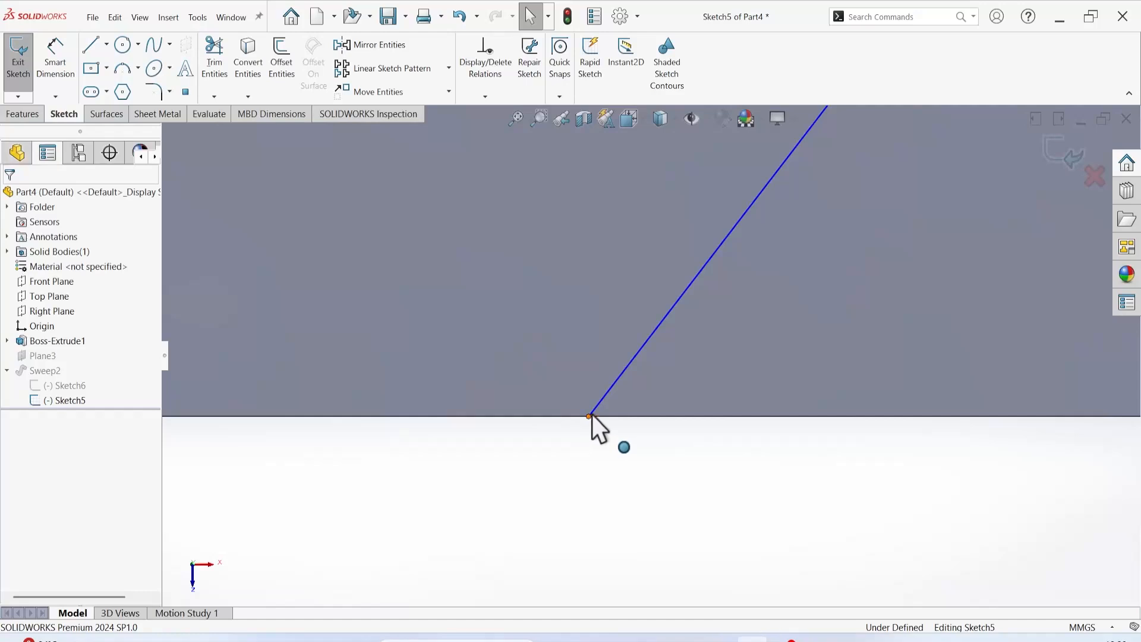
pyautogui.moveTo(590, 416)
pyautogui.mouseDown()
pyautogui.moveTo(615, 381)
pyautogui.moveTo(615, 416)
pyautogui.mouseUp()
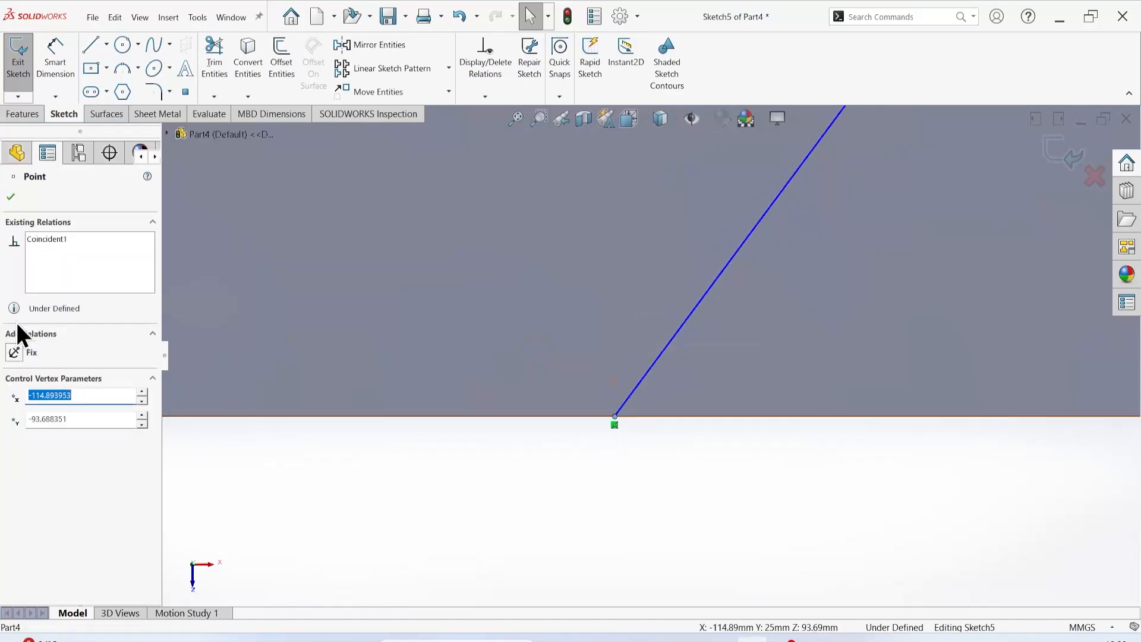
pyautogui.rightClick(76, 239)
pyautogui.click(130, 259)
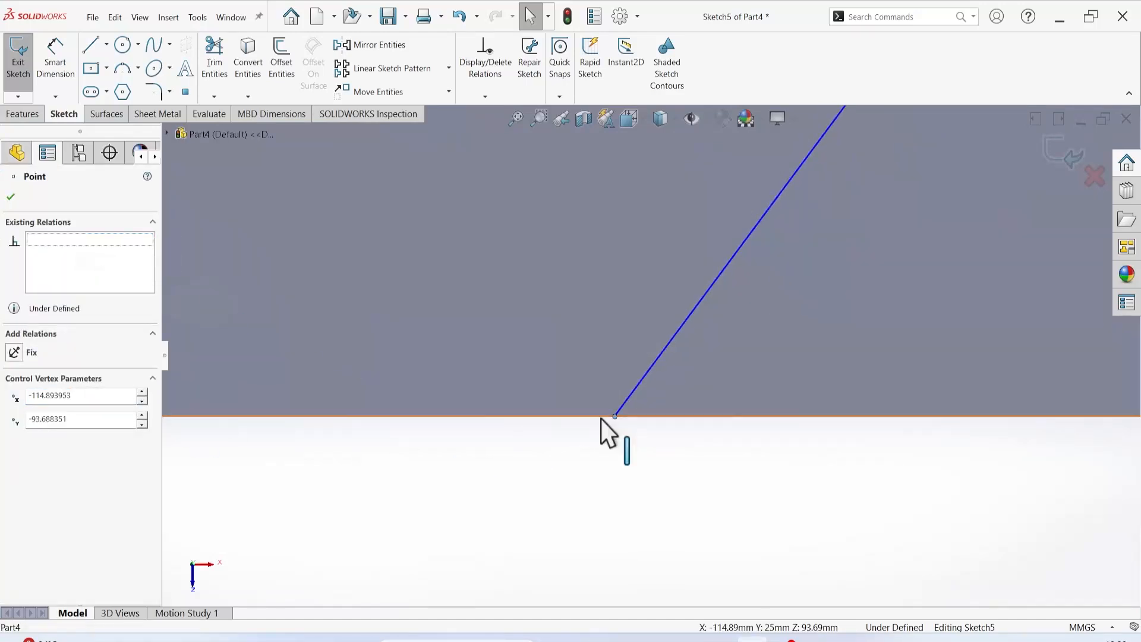
# Step: Move the path line's lower endpoint about 2 mm inside the block's edge and exit the sketch
pyautogui.moveTo(619, 419); pyautogui.dragTo(619, 398)
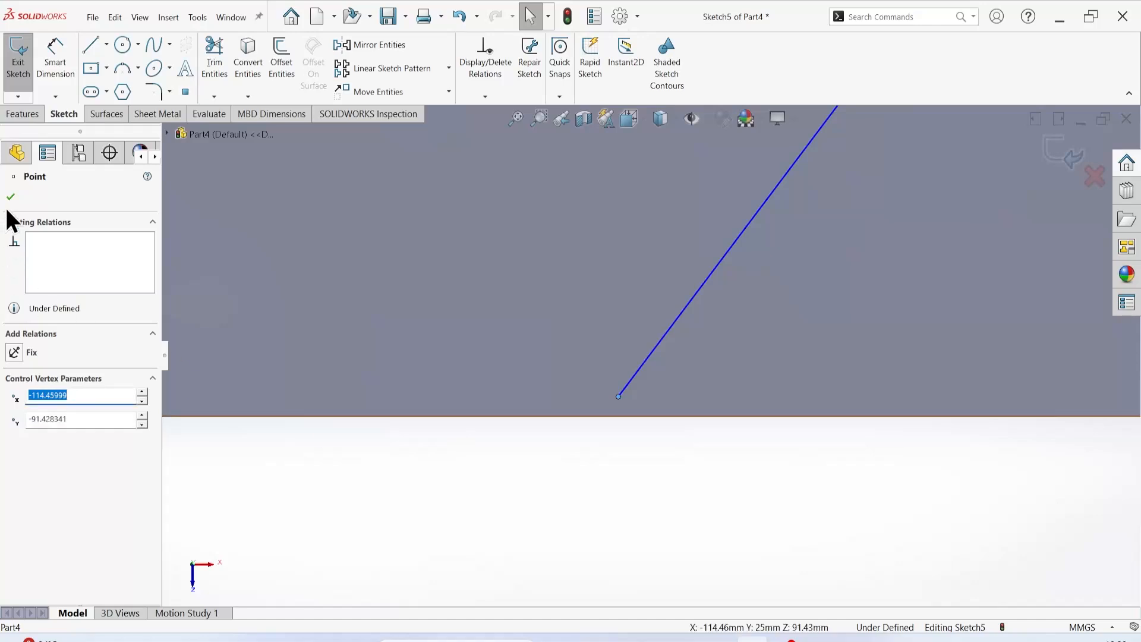
pyautogui.click(11, 197)
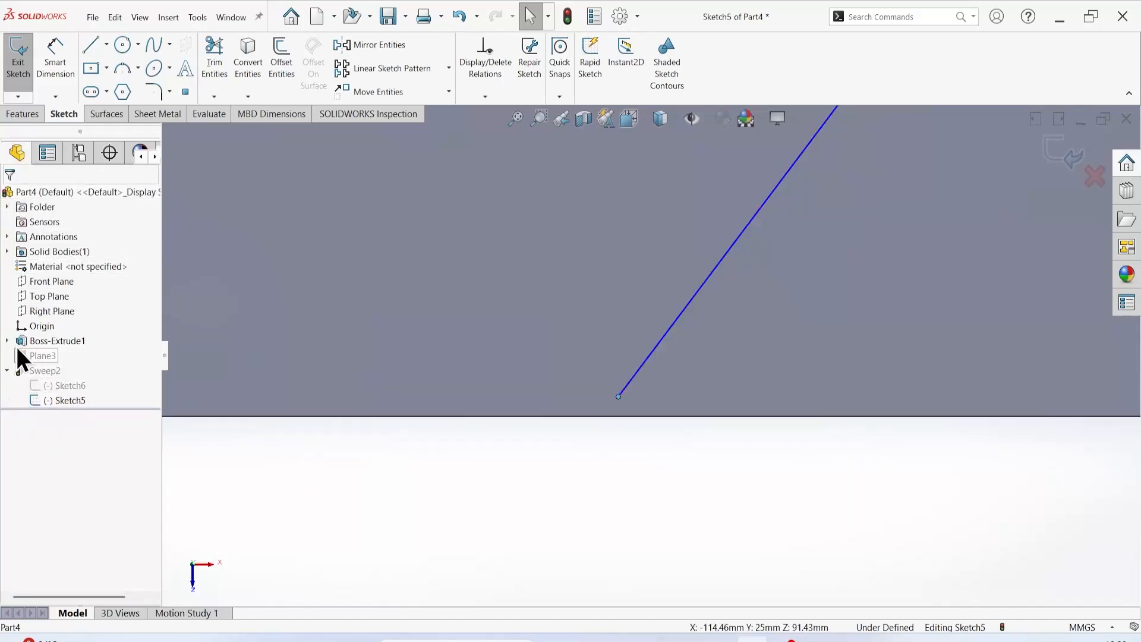
pyautogui.click(1064, 154)
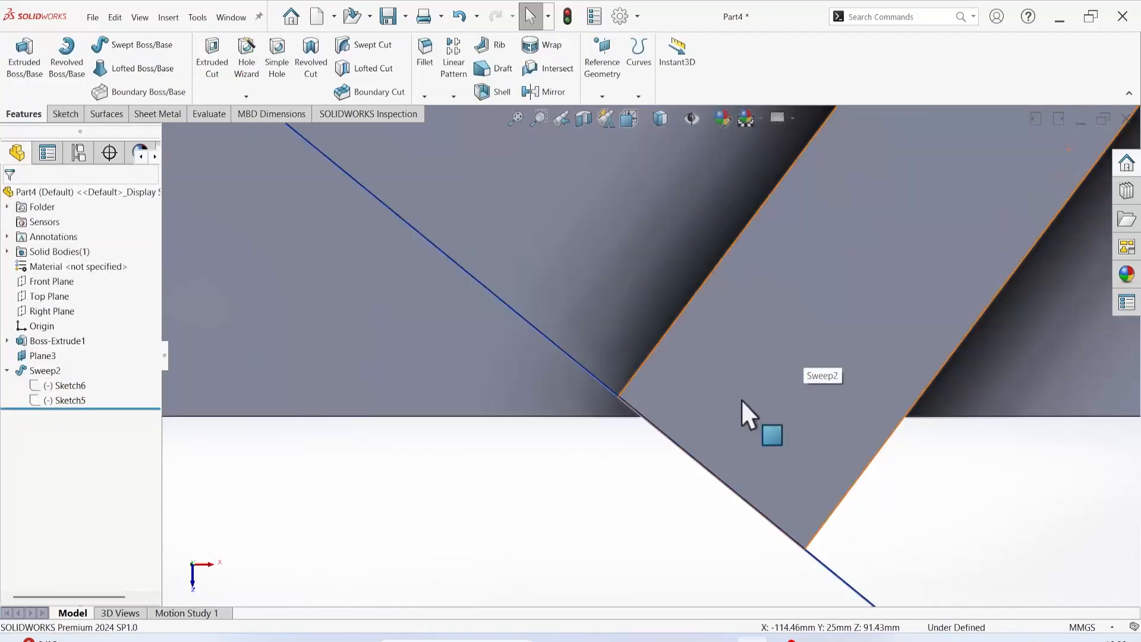
pyautogui.moveTo(741, 399)
pyautogui.mouseDown(button='middle')
pyautogui.moveTo(696, 396)
pyautogui.moveTo(683, 285)
pyautogui.mouseUp(button='middle')
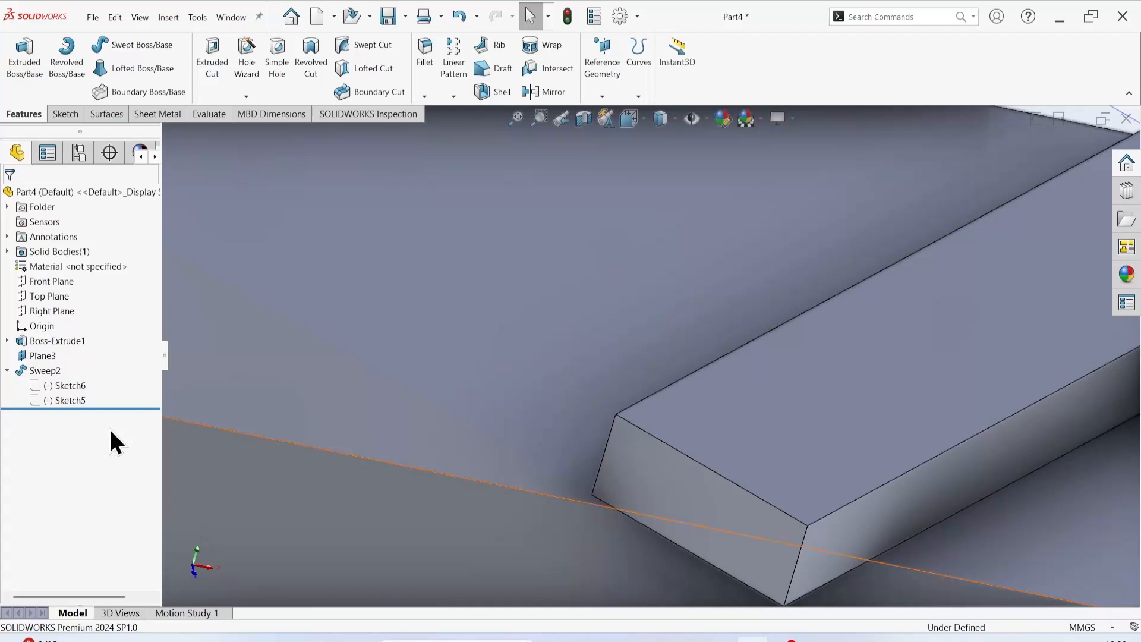
# Step: Edit the swept bar to turn on Align with end faces
pyautogui.rightClick(43, 370)
pyautogui.click(49, 332)
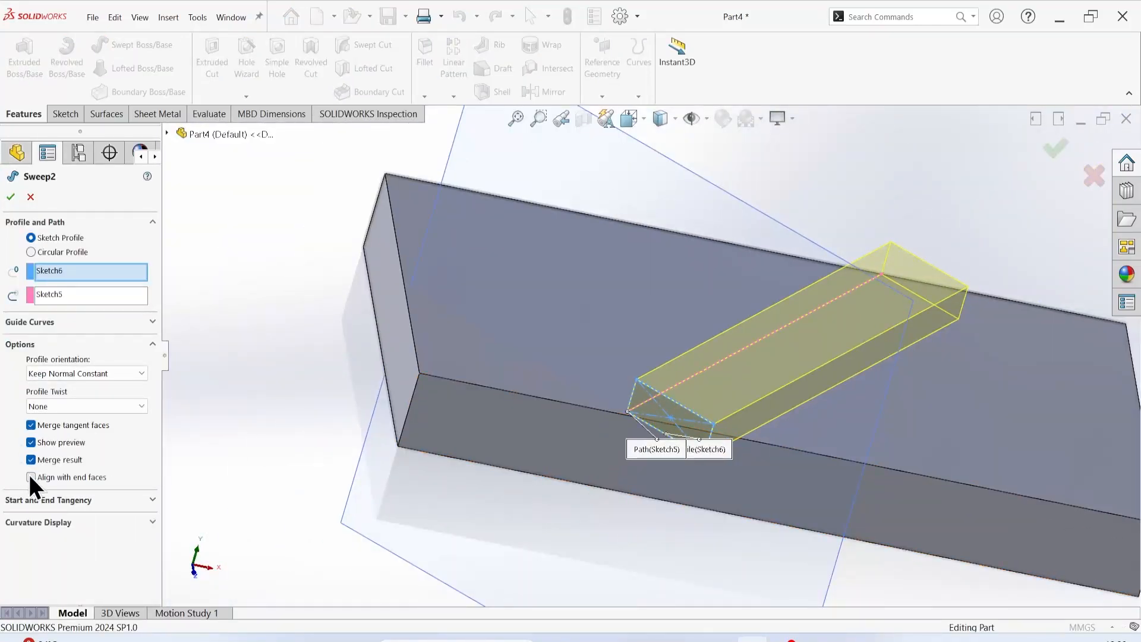
pyautogui.click(30, 476)
pyautogui.moveTo(876, 454); pyautogui.dragTo(228, 437, button='middle')
pyautogui.click(10, 197)
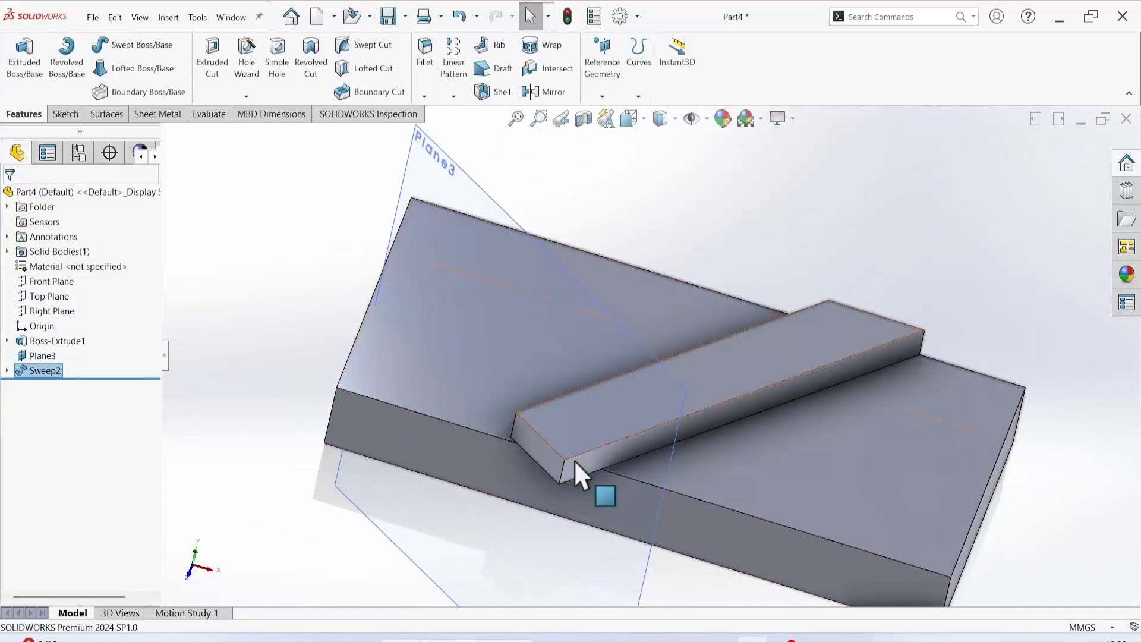
# Step: Examine both ends of the swept bar to compare how each one meets the block's side faces
pyautogui.scroll(-5, 577, 462)
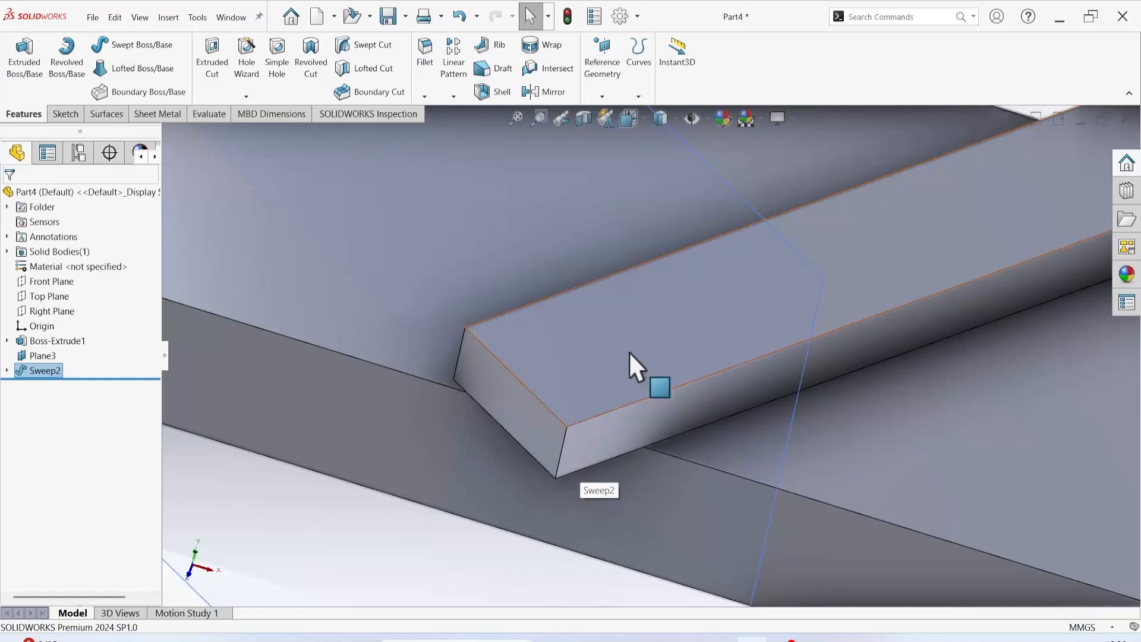
pyautogui.press('z')
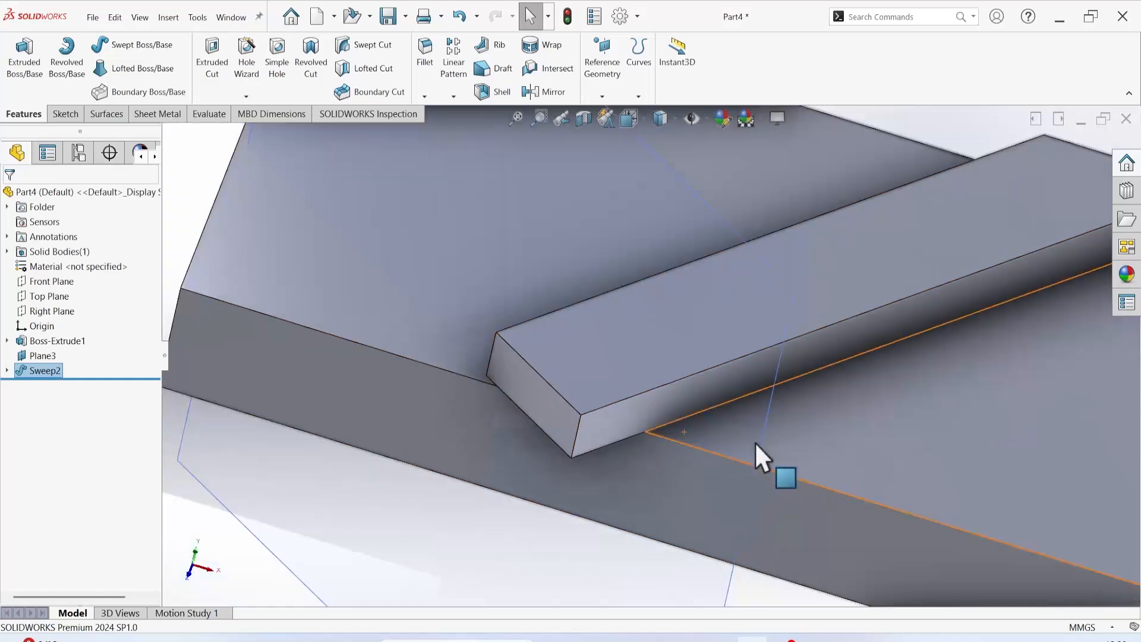
pyautogui.press('f')
pyautogui.moveTo(879, 357); pyautogui.dragTo(776, 538, button='middle')
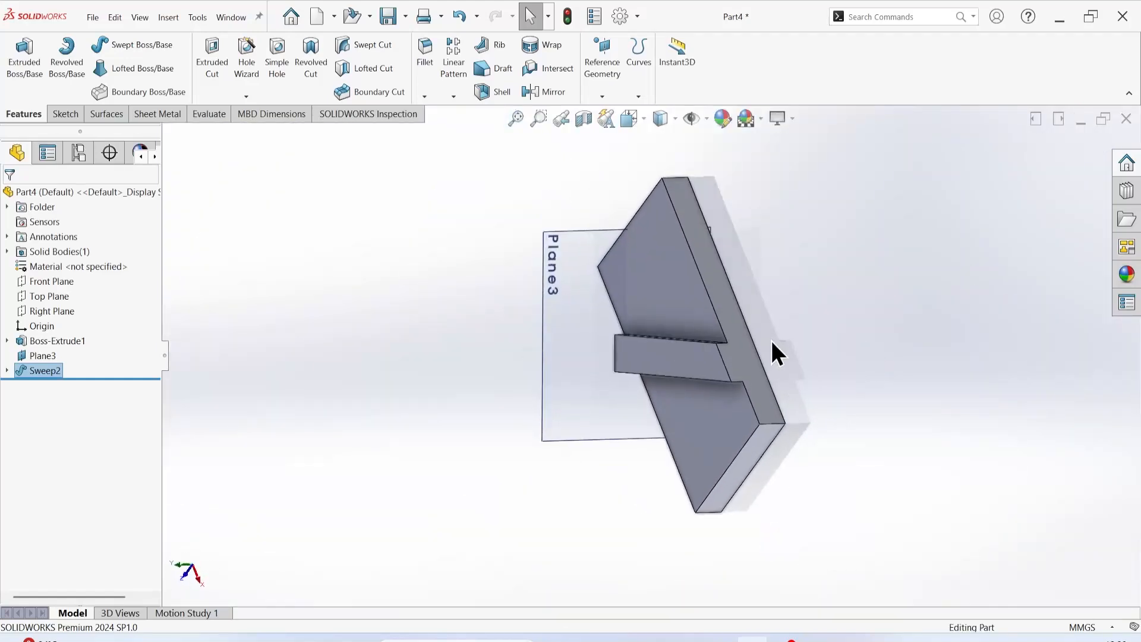
pyautogui.scroll(-4, 767, 351)
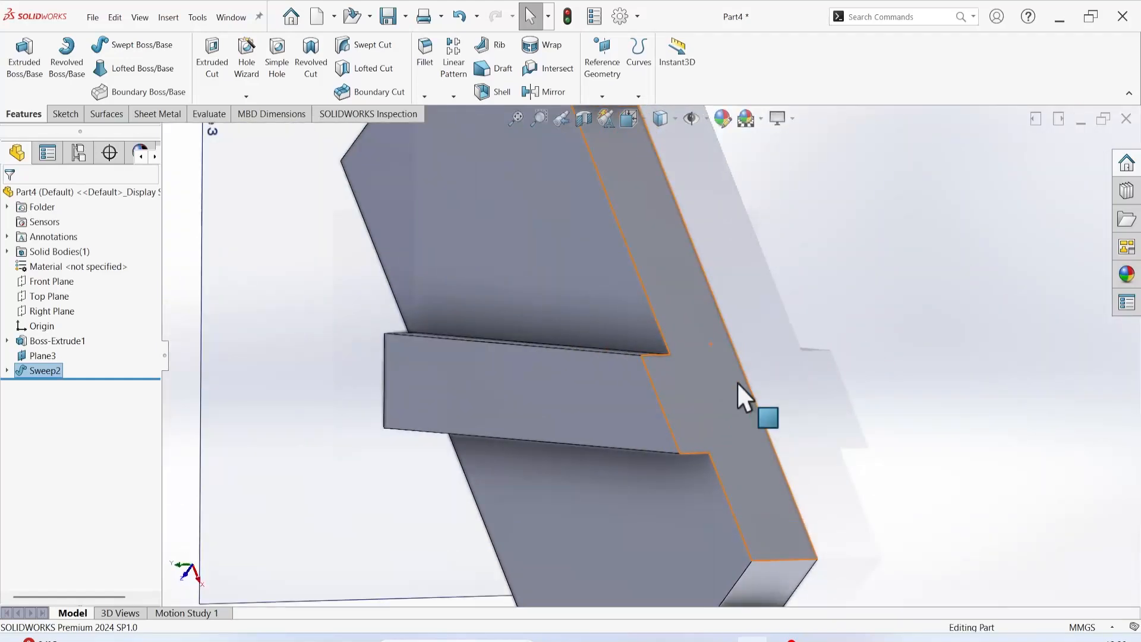
pyautogui.click(685, 432)
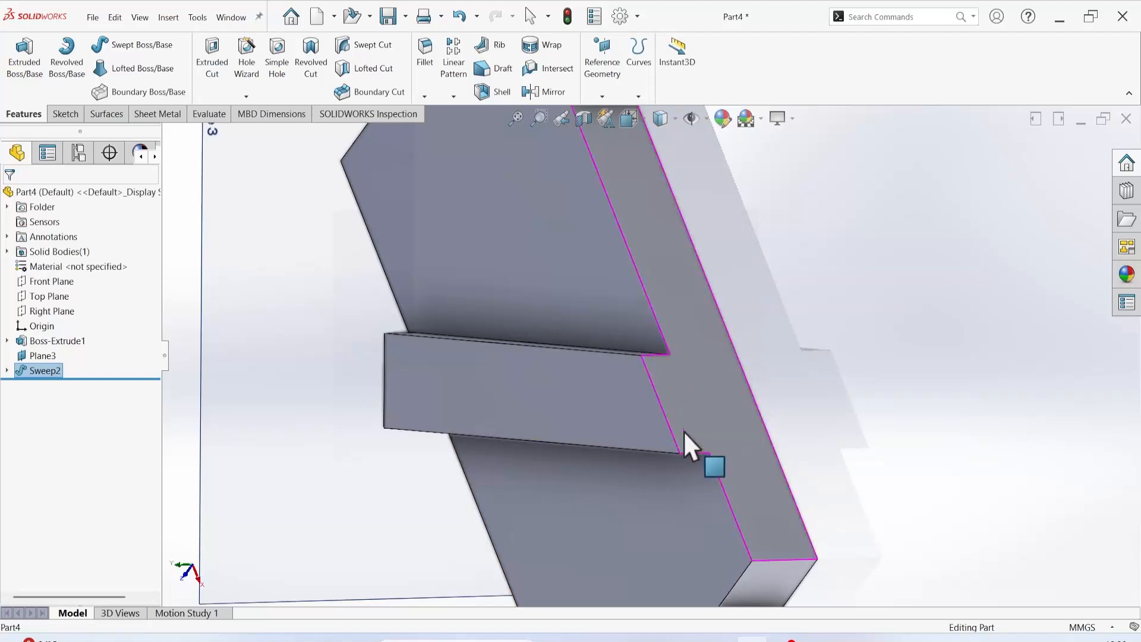
pyautogui.moveTo(684, 431); pyautogui.dragTo(740, 313, button='middle')
pyautogui.scroll(1, 741, 313)
pyautogui.scroll(2, 431, 498)
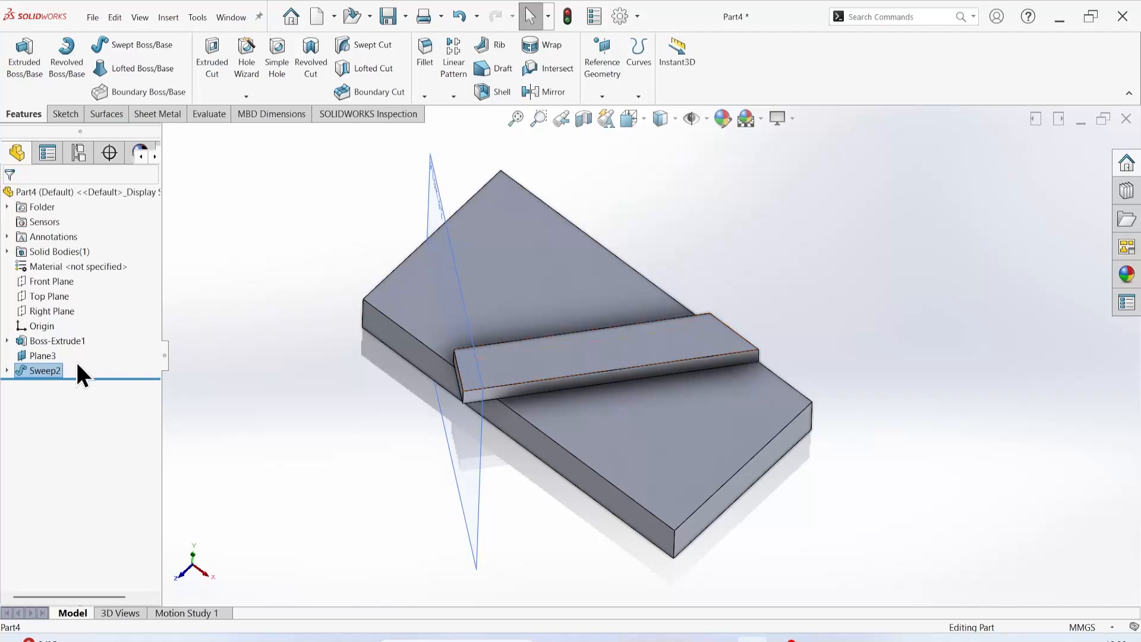
# Step: Edit the sweep's path sketch and delete the Coincident relation on the line's upper endpoint
pyautogui.click(6, 370)
pyautogui.click(59, 387)
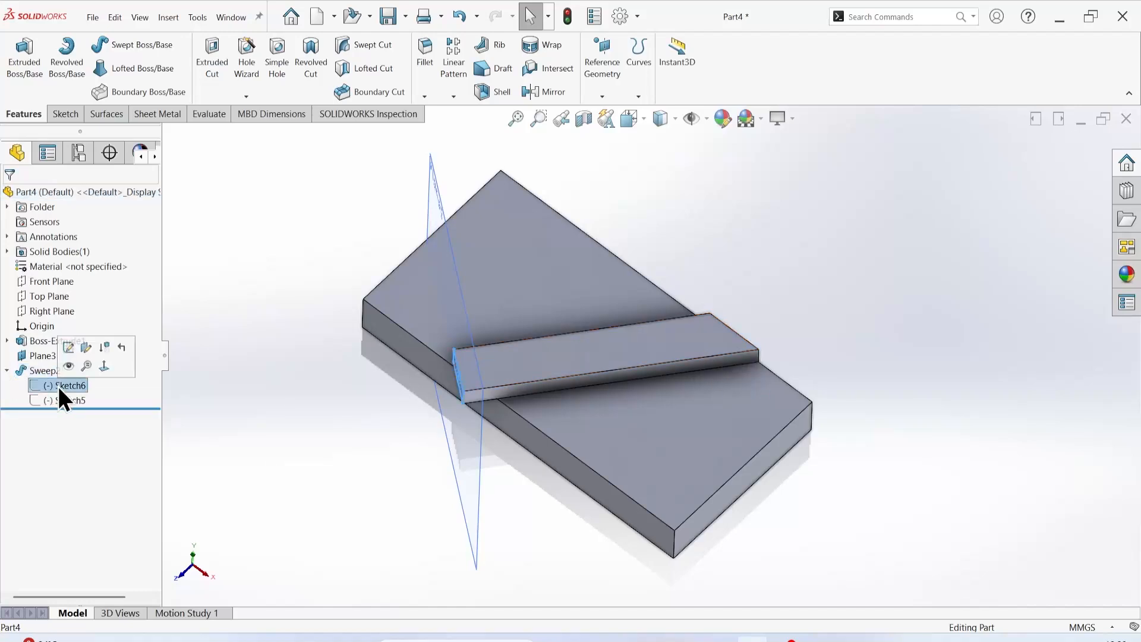
pyautogui.click(55, 400)
pyautogui.click(67, 364)
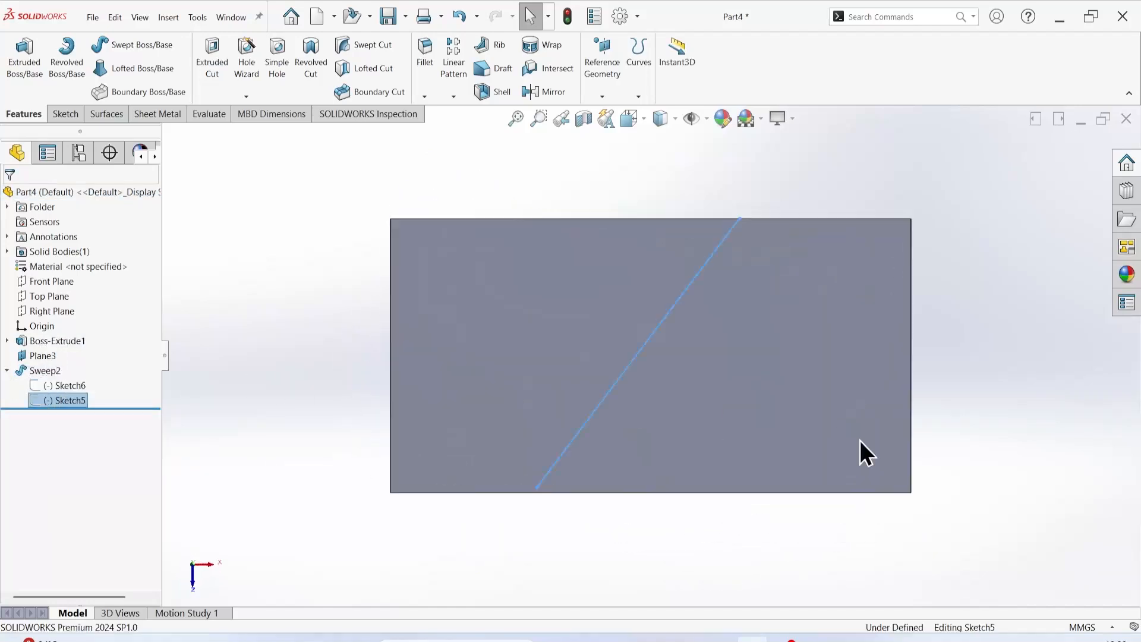
pyautogui.click(739, 219)
pyautogui.click(51, 237)
pyautogui.rightClick(53, 238)
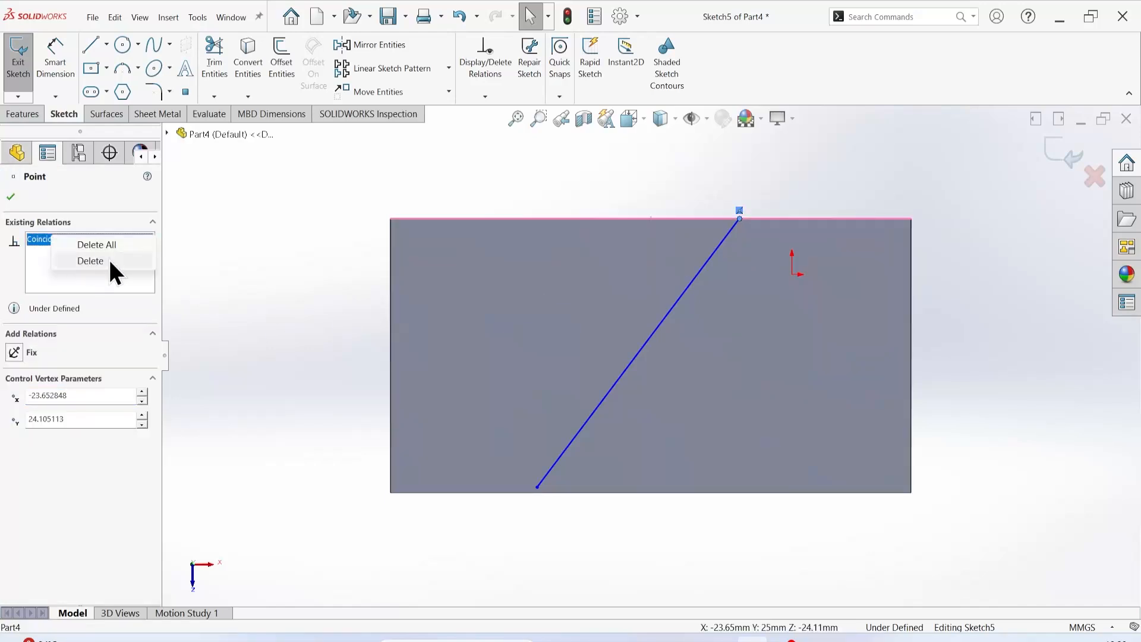
pyautogui.click(111, 258)
# Step: Move the path line's upper endpoint about 6 mm inside the block's edge and exit the sketch
pyautogui.moveTo(739, 218); pyautogui.dragTo(746, 232)
pyautogui.click(11, 196)
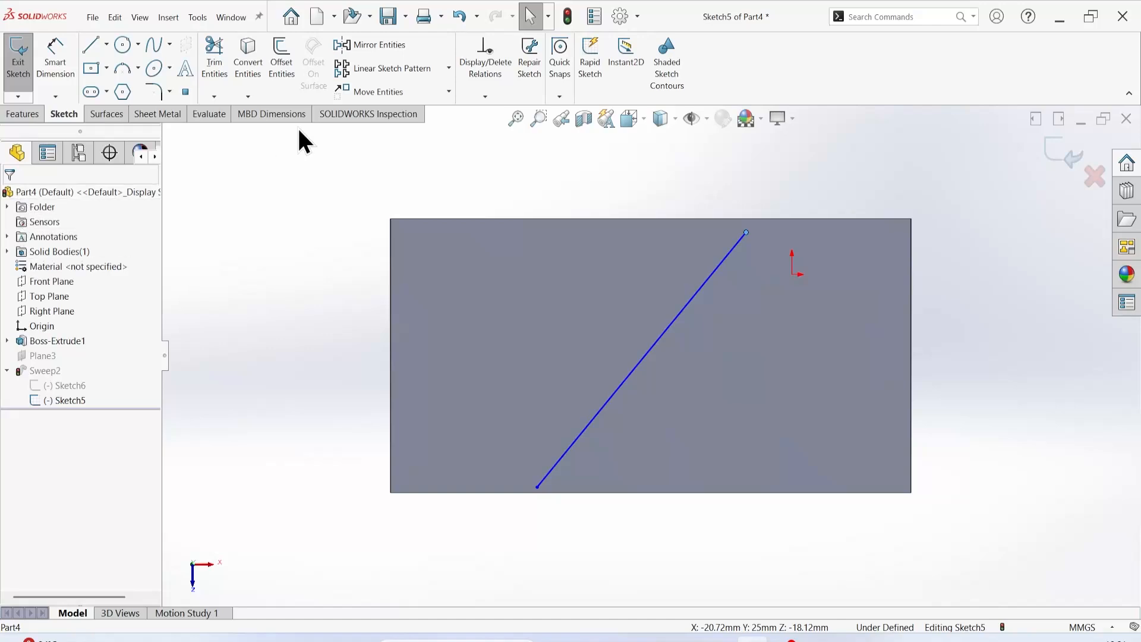
pyautogui.click(27, 80)
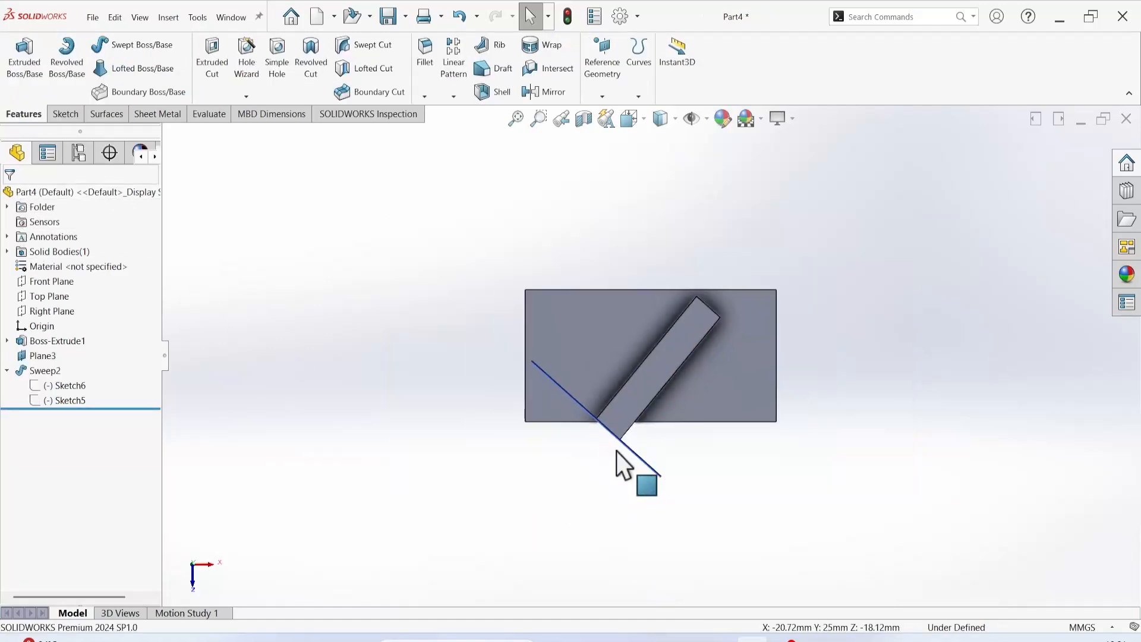
pyautogui.moveTo(615, 452)
pyautogui.mouseDown(button='middle')
pyautogui.moveTo(641, 402)
pyautogui.moveTo(642, 326)
pyautogui.mouseUp(button='middle')
pyautogui.scroll(-5, 681, 386)
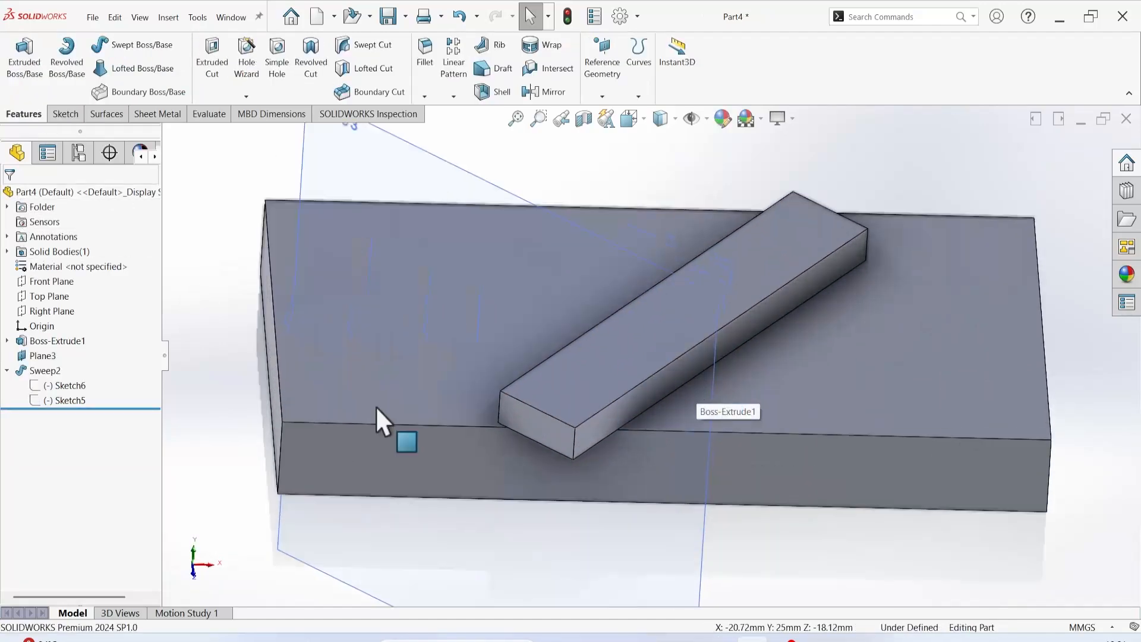
pyautogui.rightClick(38, 369)
pyautogui.click(51, 333)
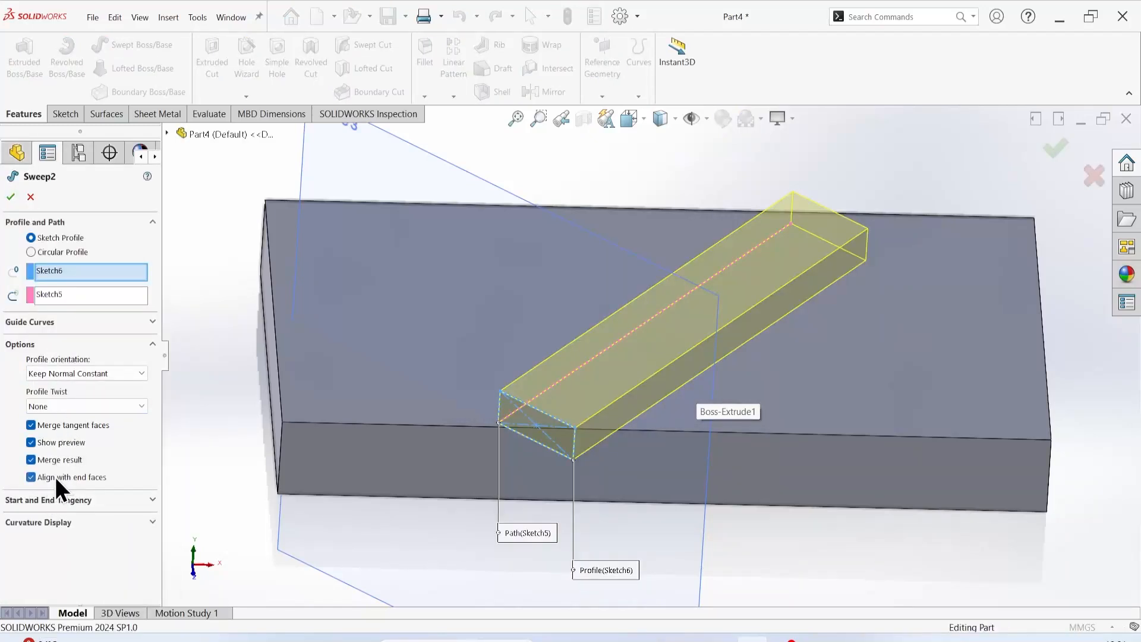
pyautogui.moveTo(754, 333); pyautogui.dragTo(886, 306, button='middle')
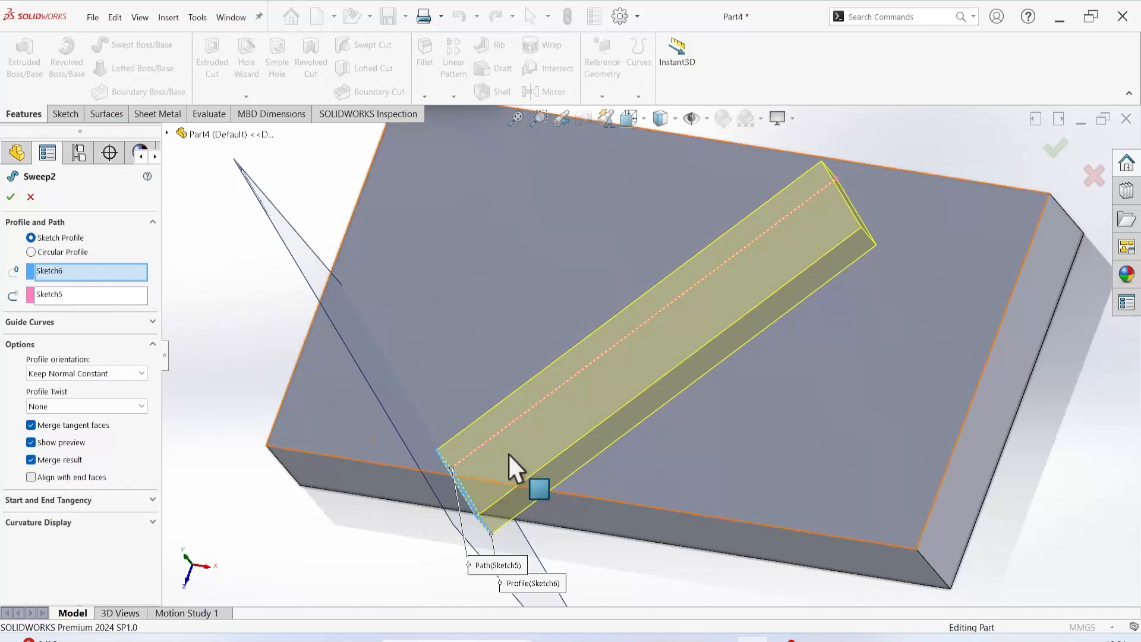
pyautogui.click(837, 179)
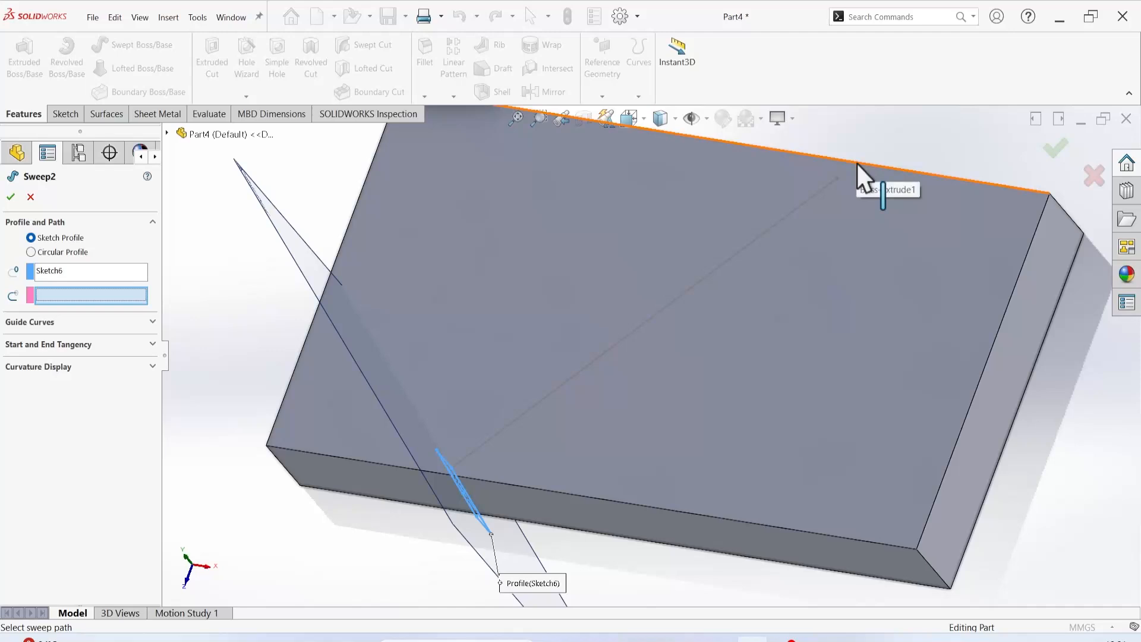
pyautogui.click(858, 162)
pyautogui.rightClick(82, 299)
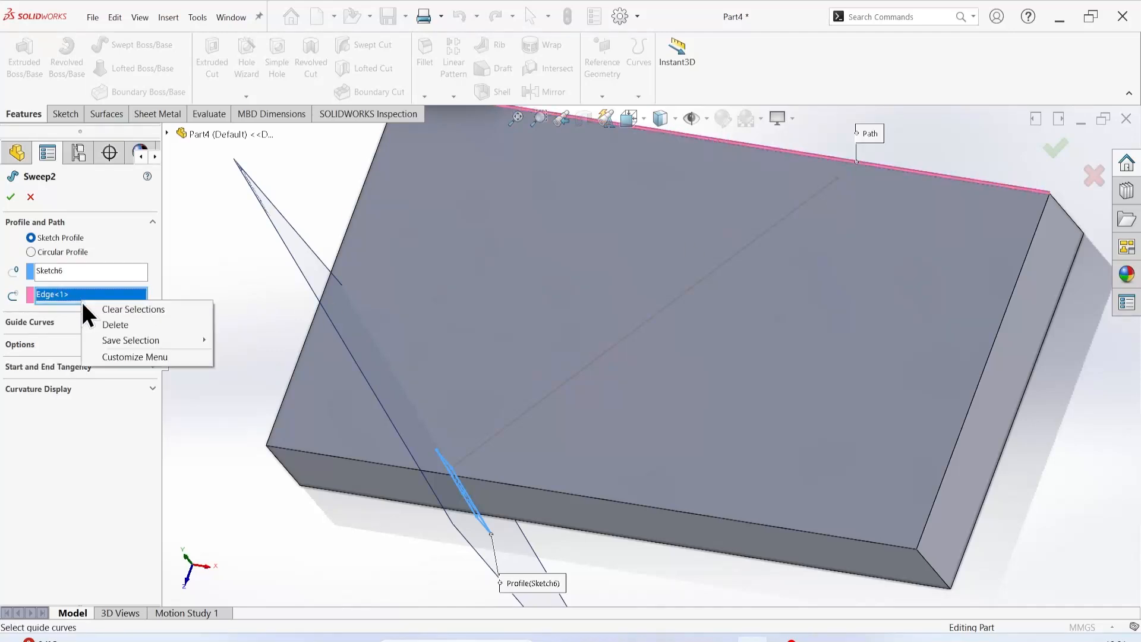
pyautogui.click(126, 326)
pyautogui.rightClick(69, 267)
pyautogui.click(105, 291)
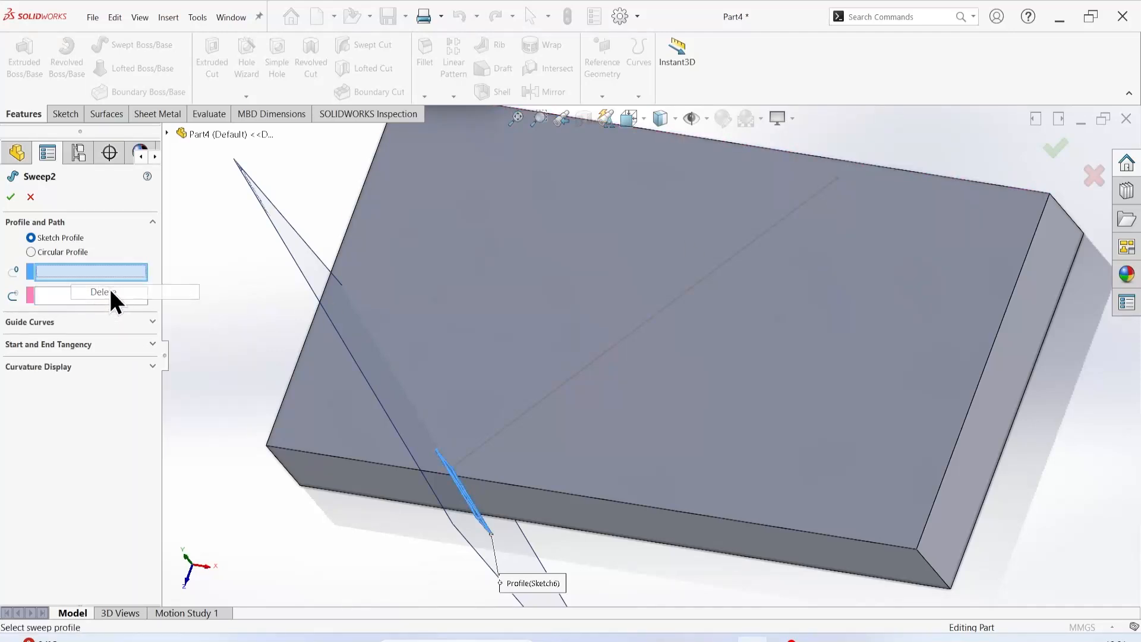
pyautogui.click(30, 196)
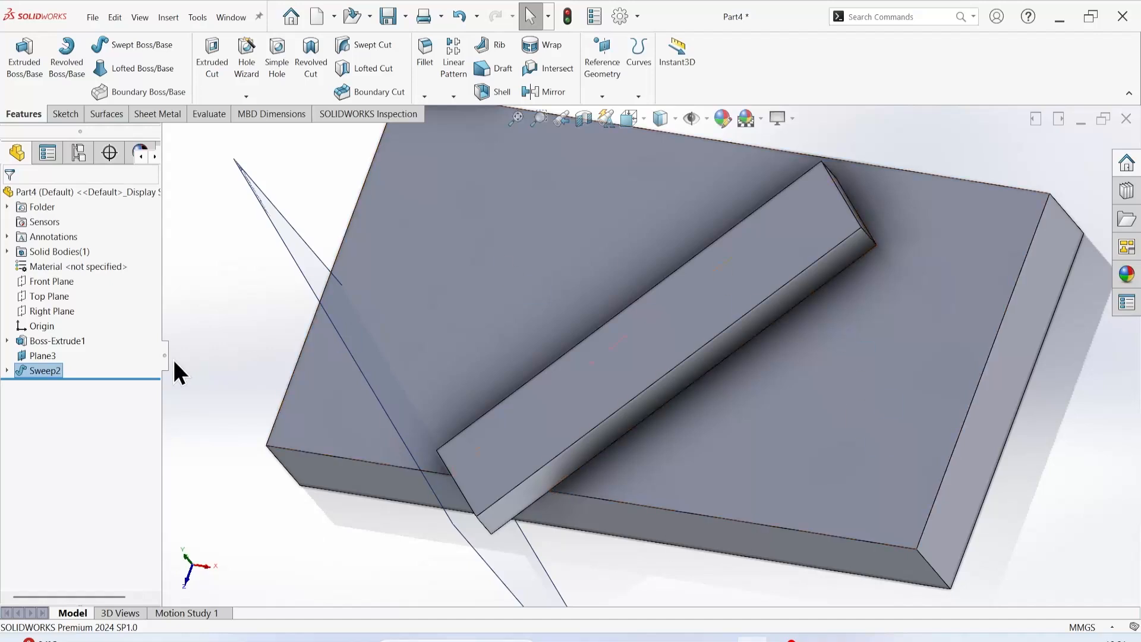
# Step: Reopen the swept bar's definition to check its options and accept it with Align with end faces on
pyautogui.moveTo(624, 451); pyautogui.dragTo(787, 440, button='middle')
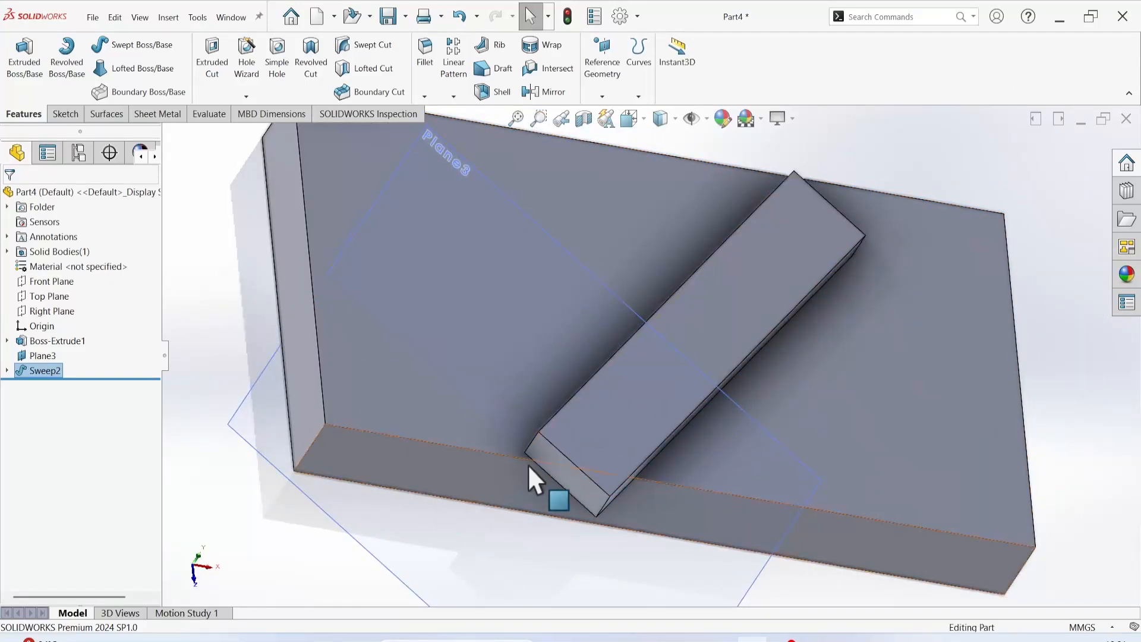
pyautogui.rightClick(25, 372)
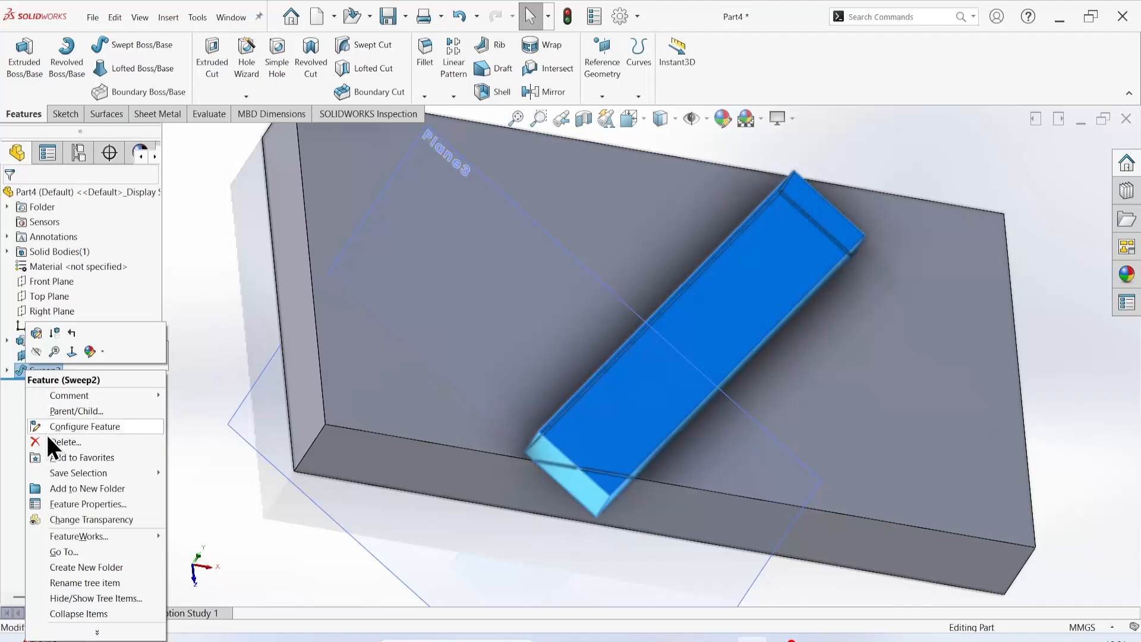
pyautogui.click(34, 334)
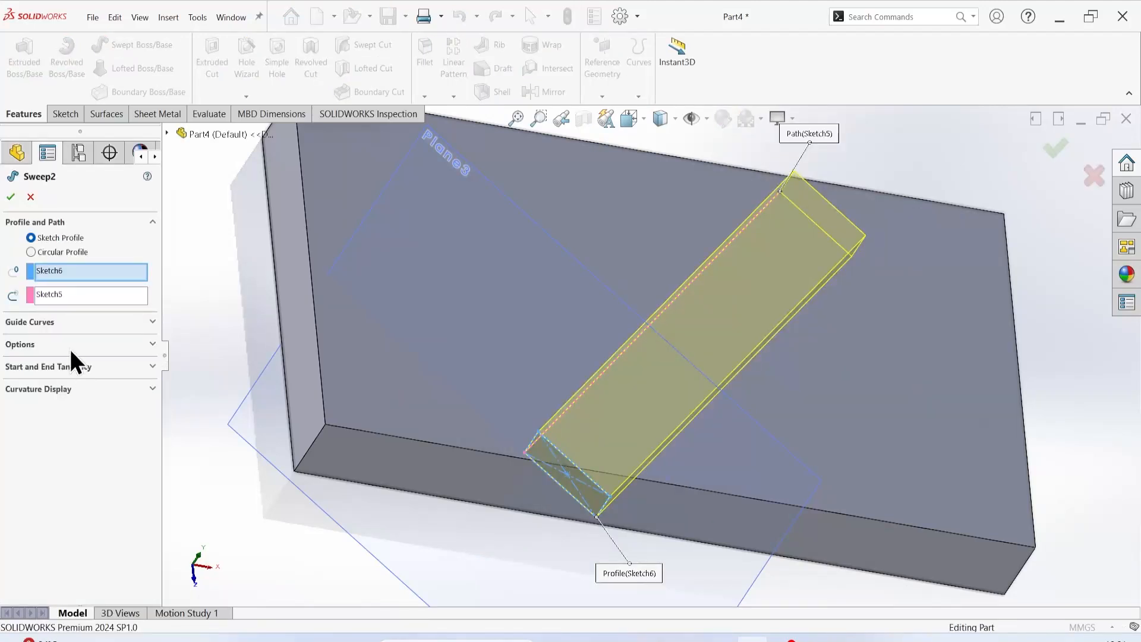
pyautogui.click(70, 347)
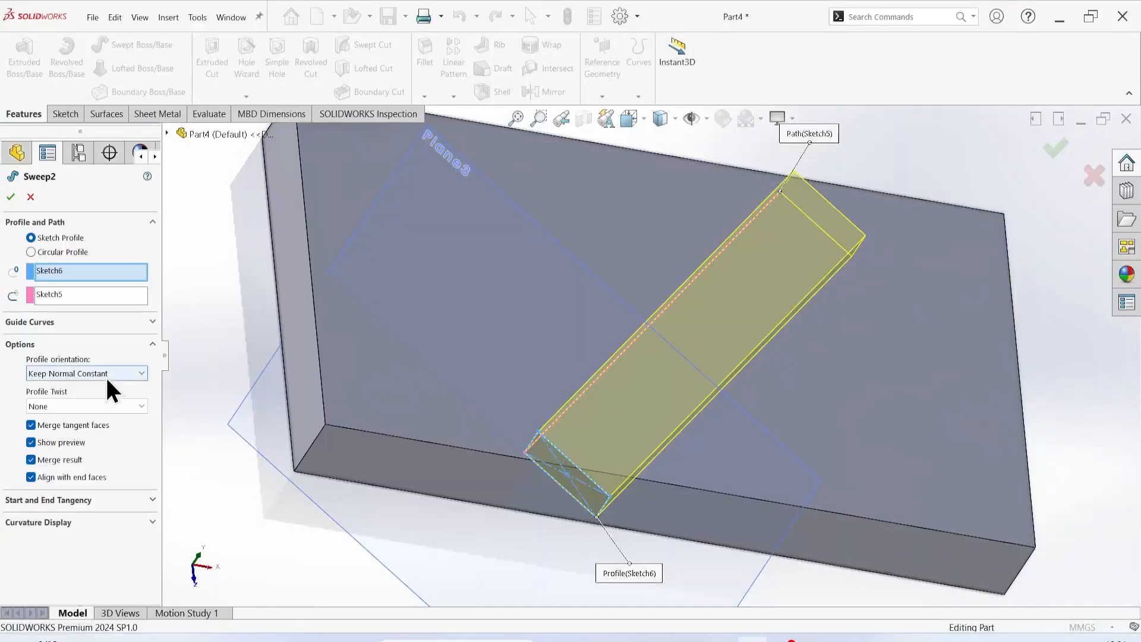
pyautogui.press('Return')
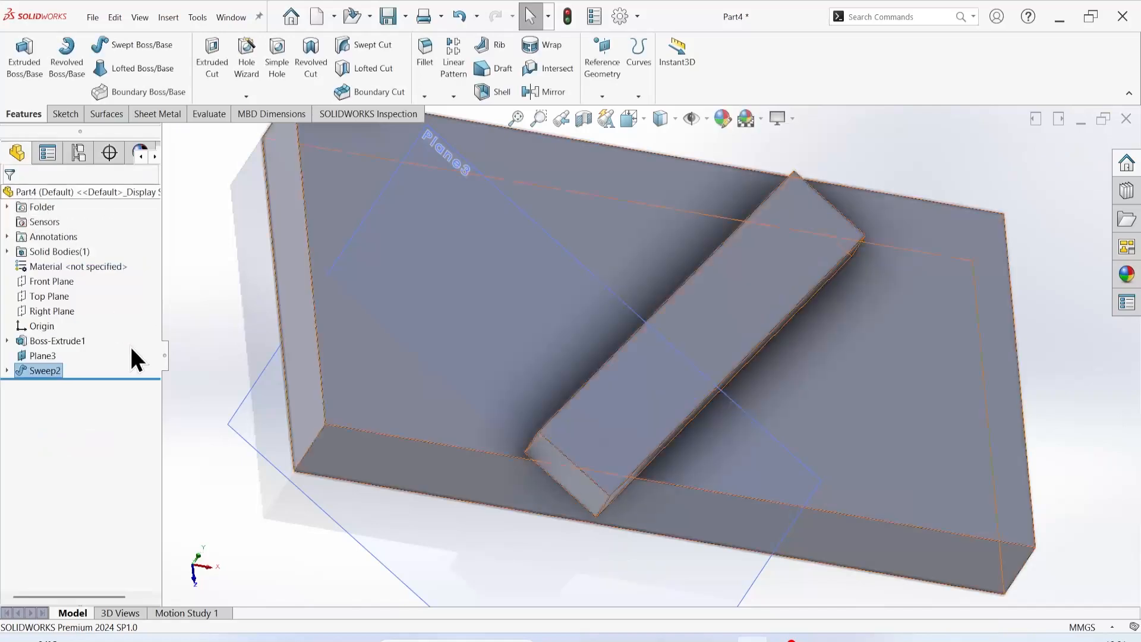
# Step: Edit the path sketch, snap the line's endpoints to the block's diagonally opposite corners, and exit the sketch
pyautogui.click(7, 370)
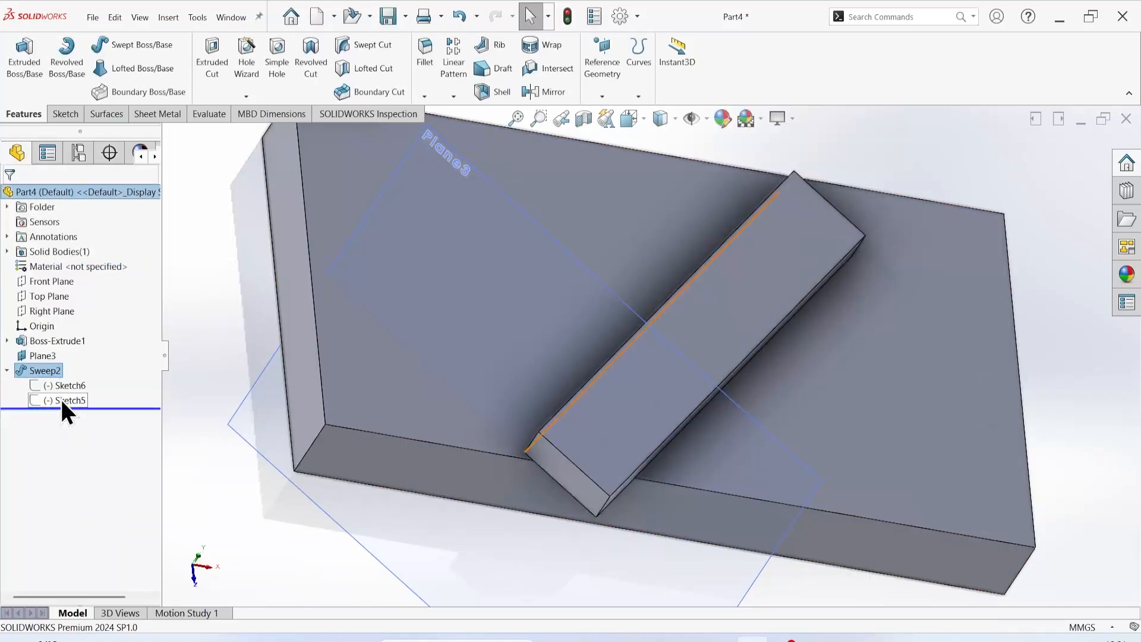
pyautogui.rightClick(60, 398)
pyautogui.click(75, 360)
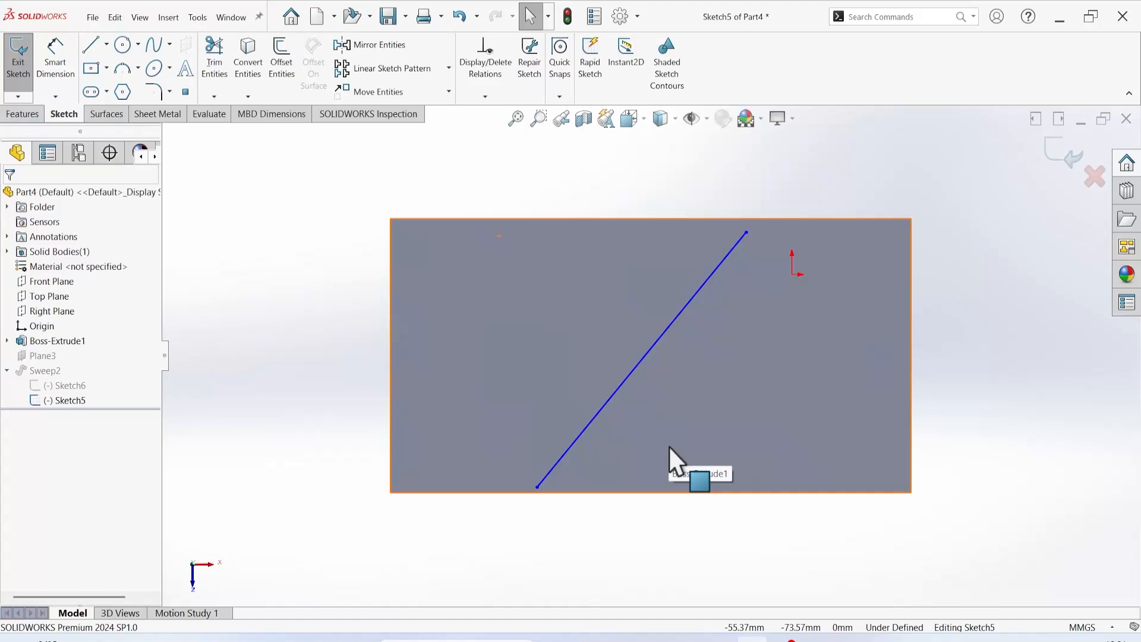
pyautogui.click(747, 232)
pyautogui.moveTo(748, 233); pyautogui.dragTo(913, 224)
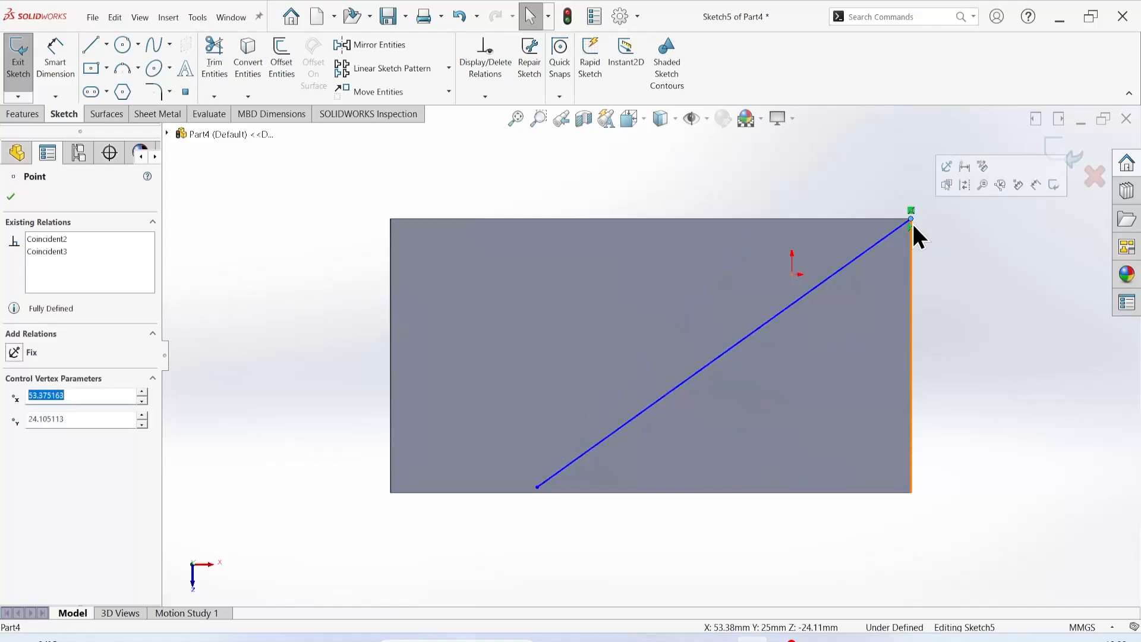
pyautogui.moveTo(537, 490); pyautogui.dragTo(391, 492)
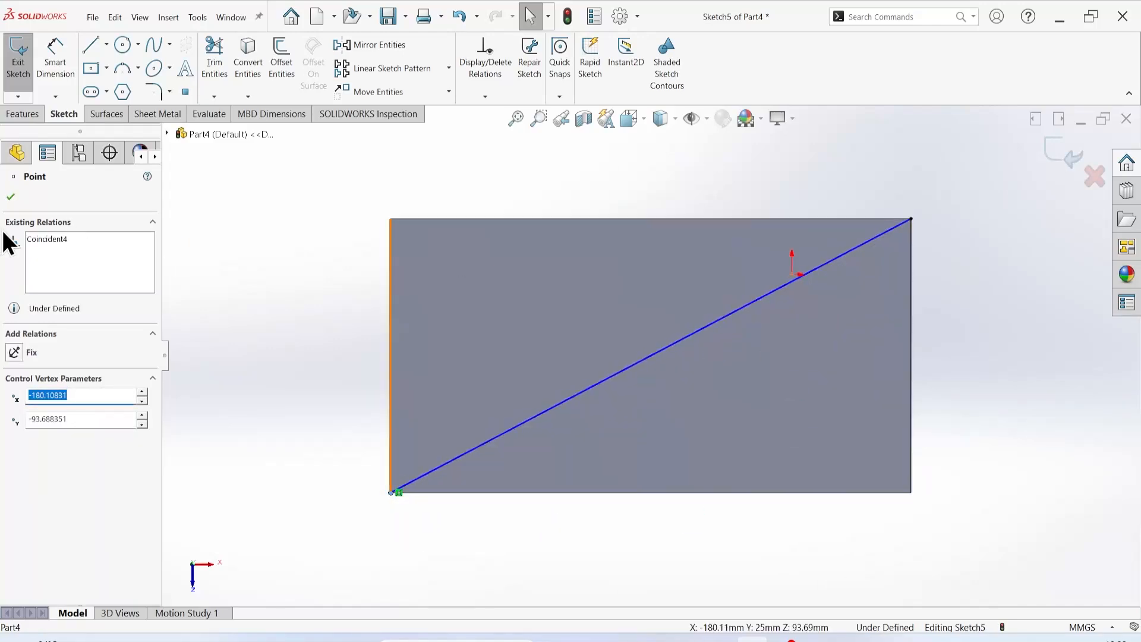
pyautogui.click(10, 197)
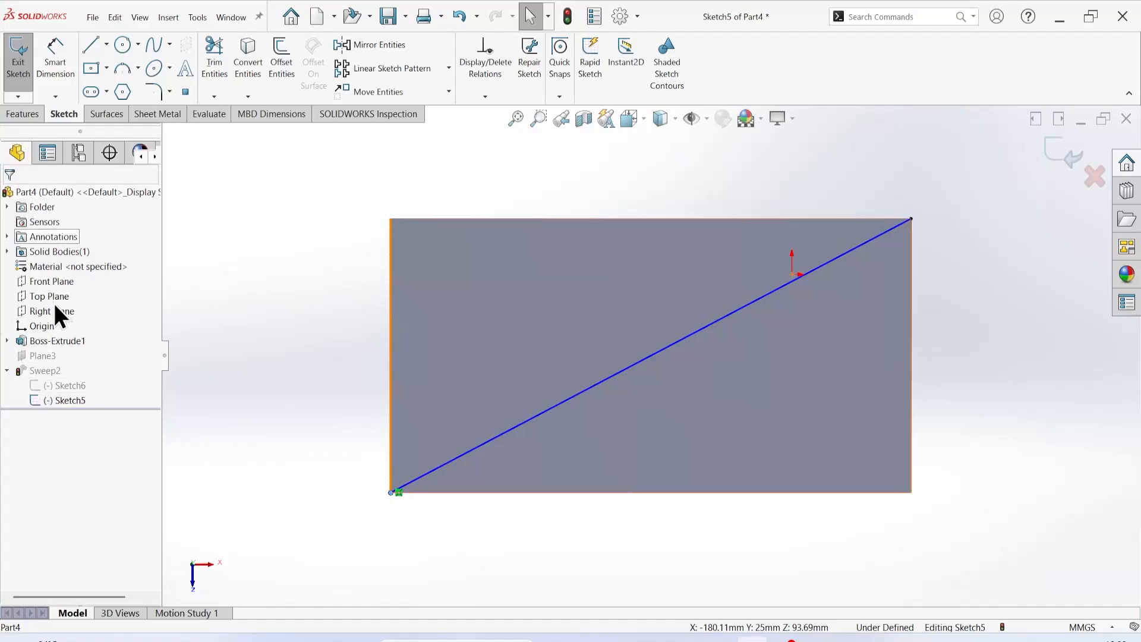
pyautogui.click(18, 53)
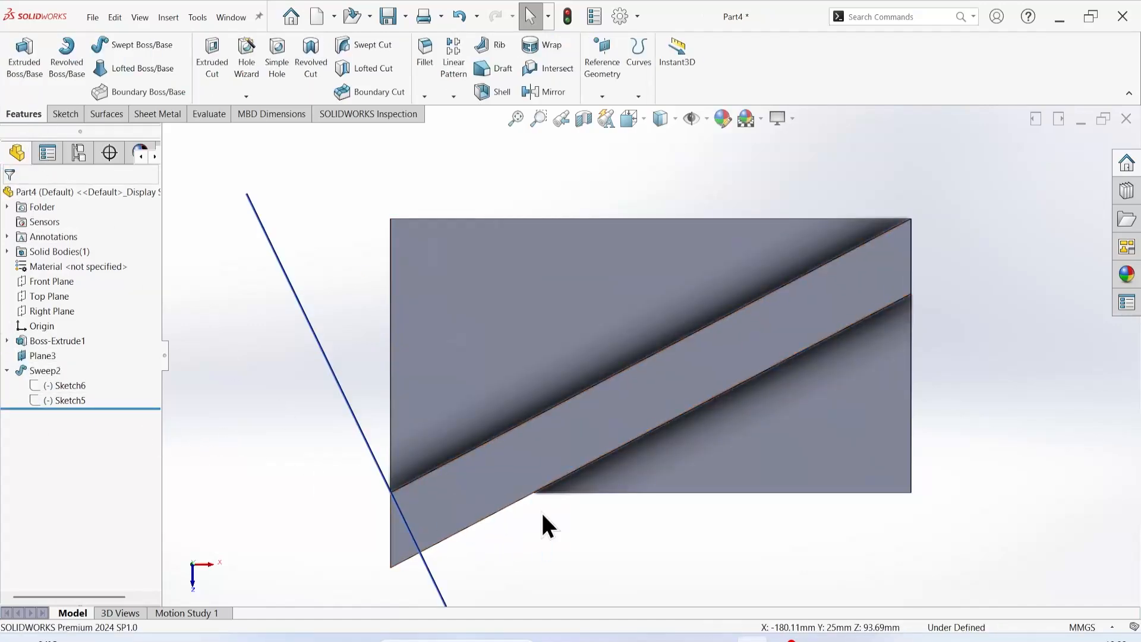
# Step: Edit the sweep to examine how Align with end faces shapes both bar ends at the block's corners, and accept it
pyautogui.moveTo(543, 527); pyautogui.dragTo(550, 349, button='middle')
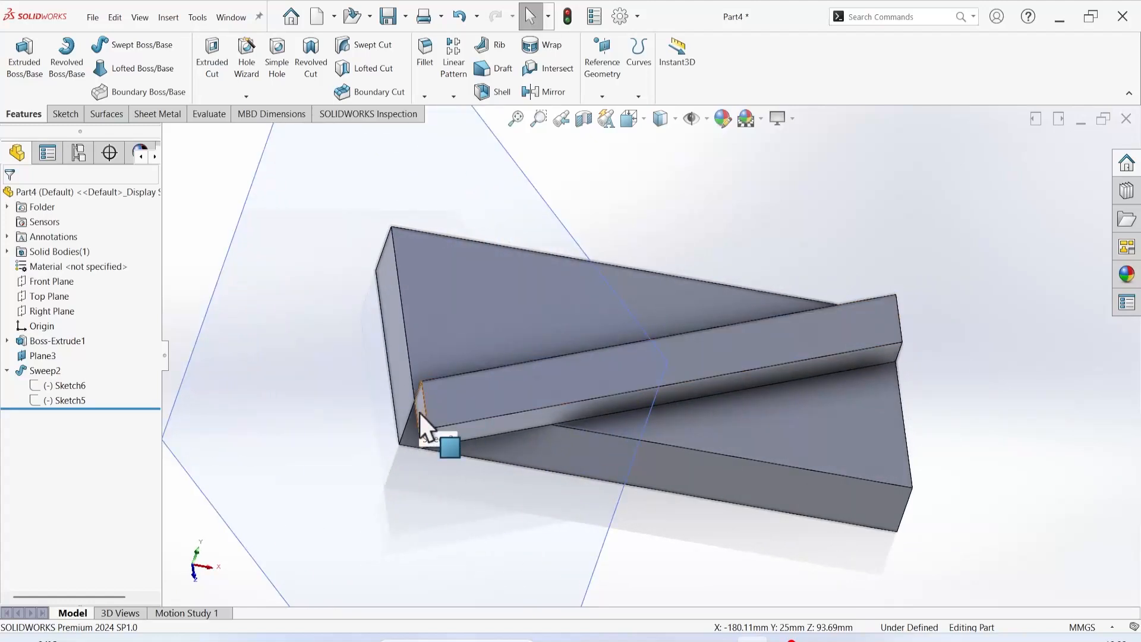
pyautogui.rightClick(36, 370)
pyautogui.click(50, 333)
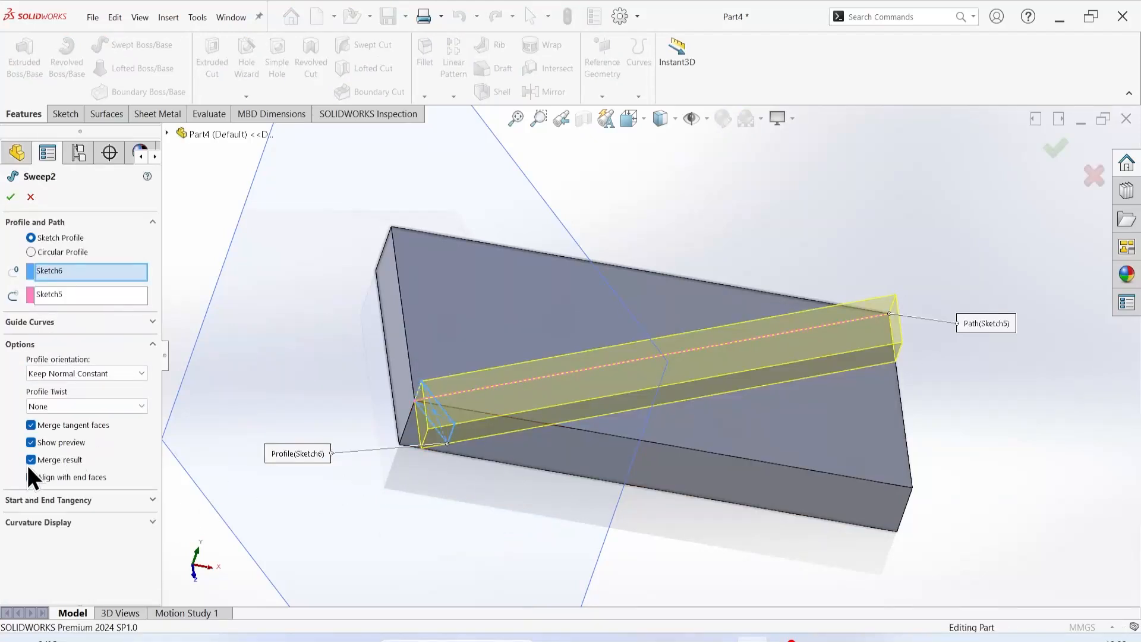
pyautogui.scroll(-5, 469, 445)
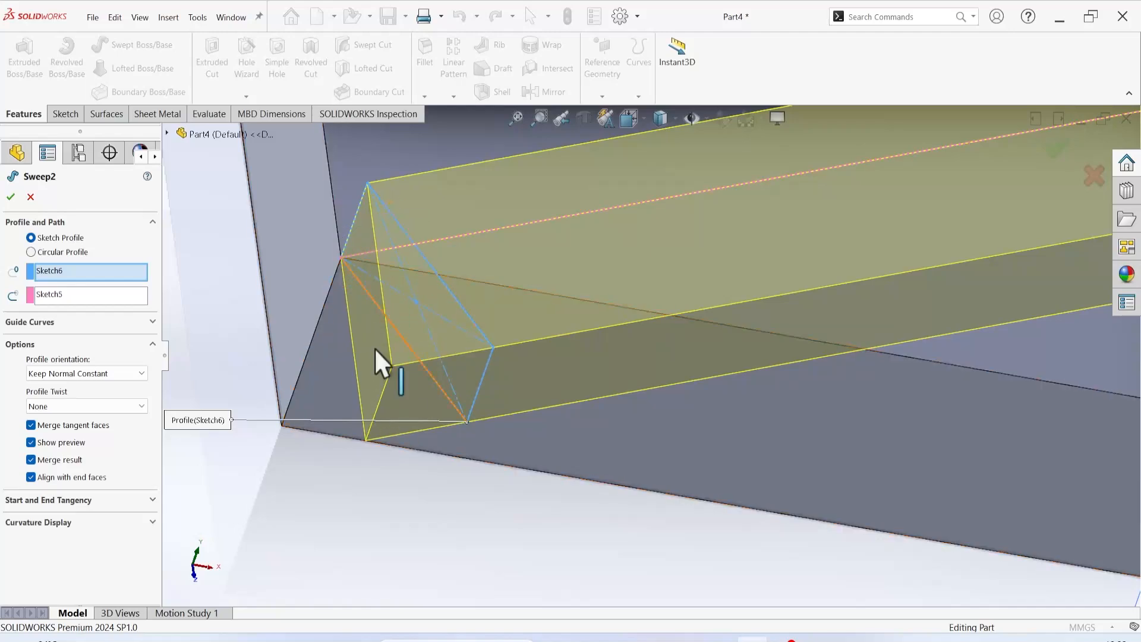
pyautogui.scroll(1, 426, 451)
pyautogui.scroll(8, 427, 450)
pyautogui.scroll(-6, 938, 299)
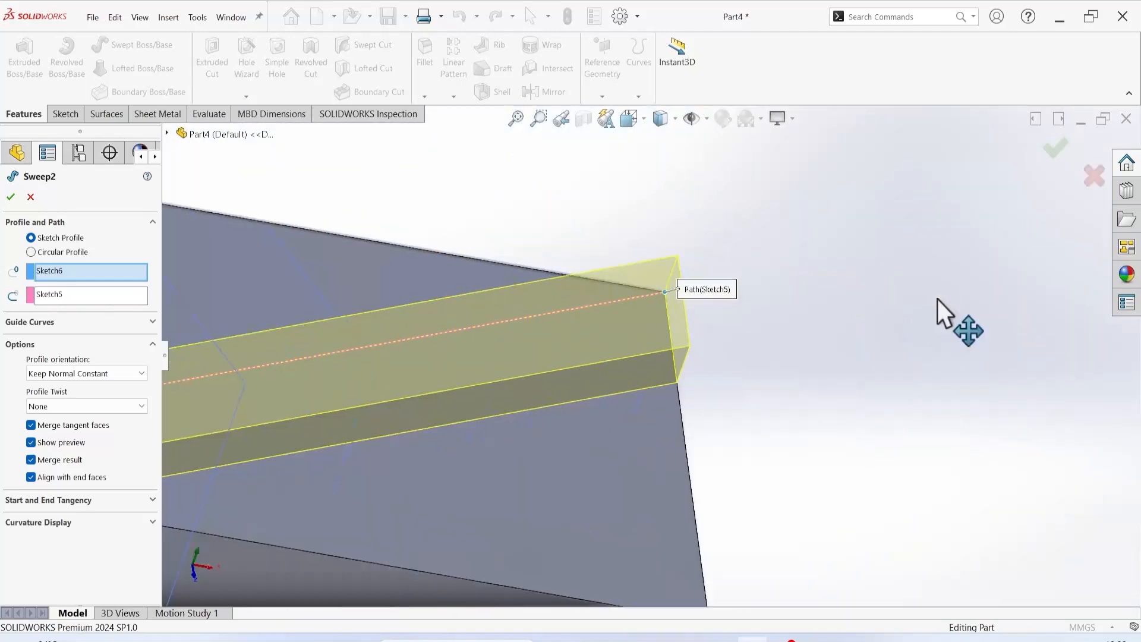
pyautogui.moveTo(938, 300); pyautogui.dragTo(910, 356, button='middle')
pyautogui.scroll(5, 369, 449)
pyautogui.scroll(-5, 465, 442)
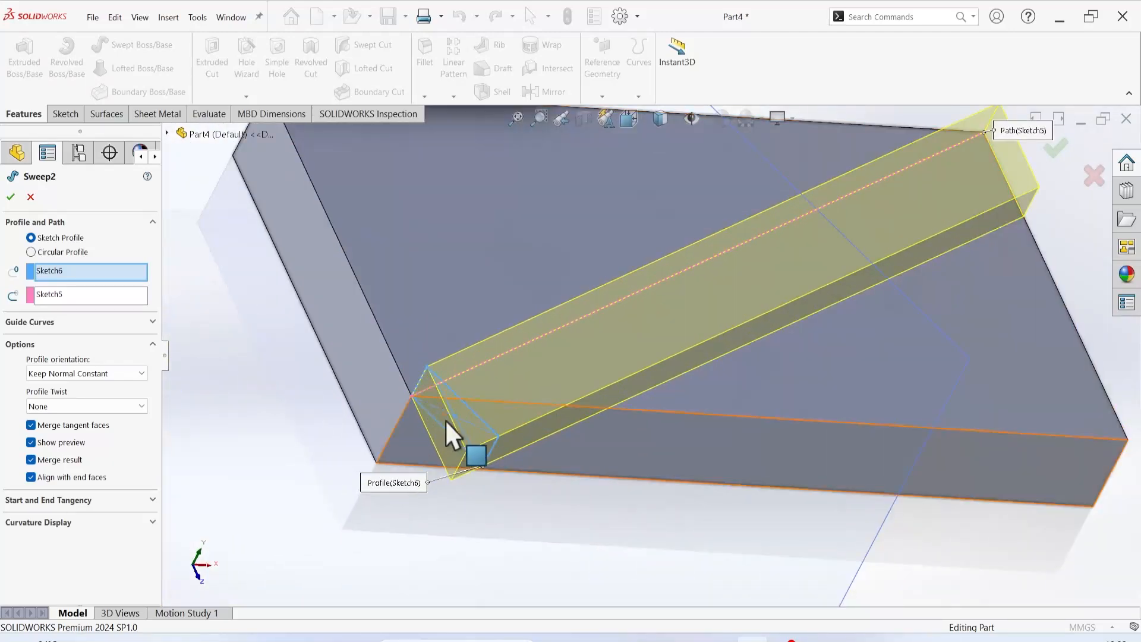
pyautogui.click(11, 196)
# Step: Edit the sweep's profile sketch and delete the Pierce relation on the rectangle's corner at the block's corner
pyautogui.click(7, 371)
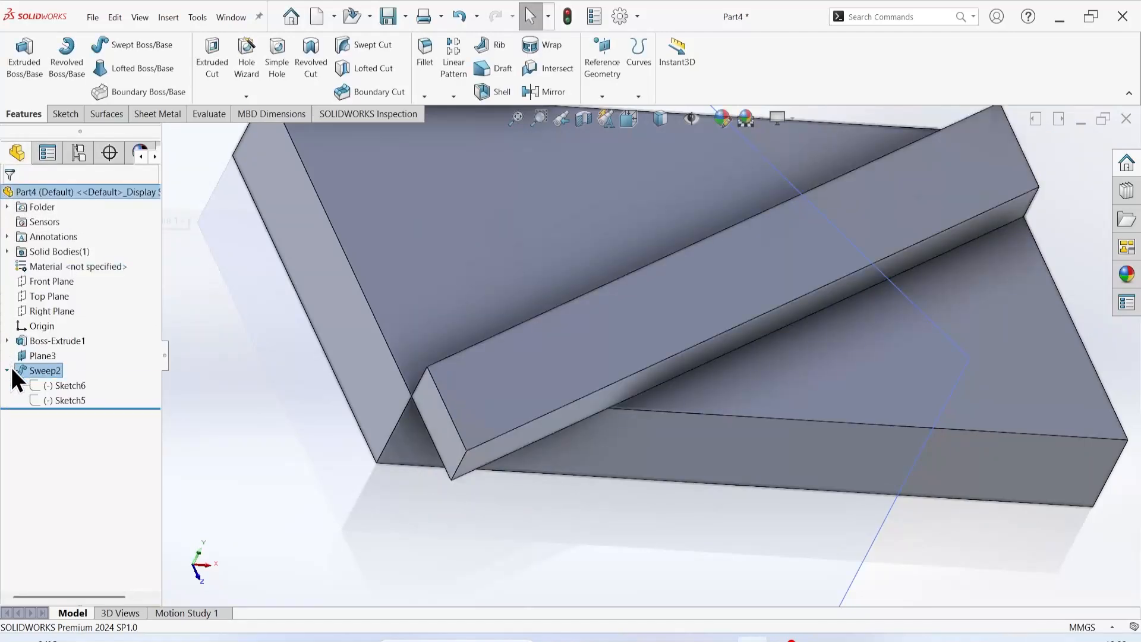
pyautogui.rightClick(62, 387)
pyautogui.click(60, 346)
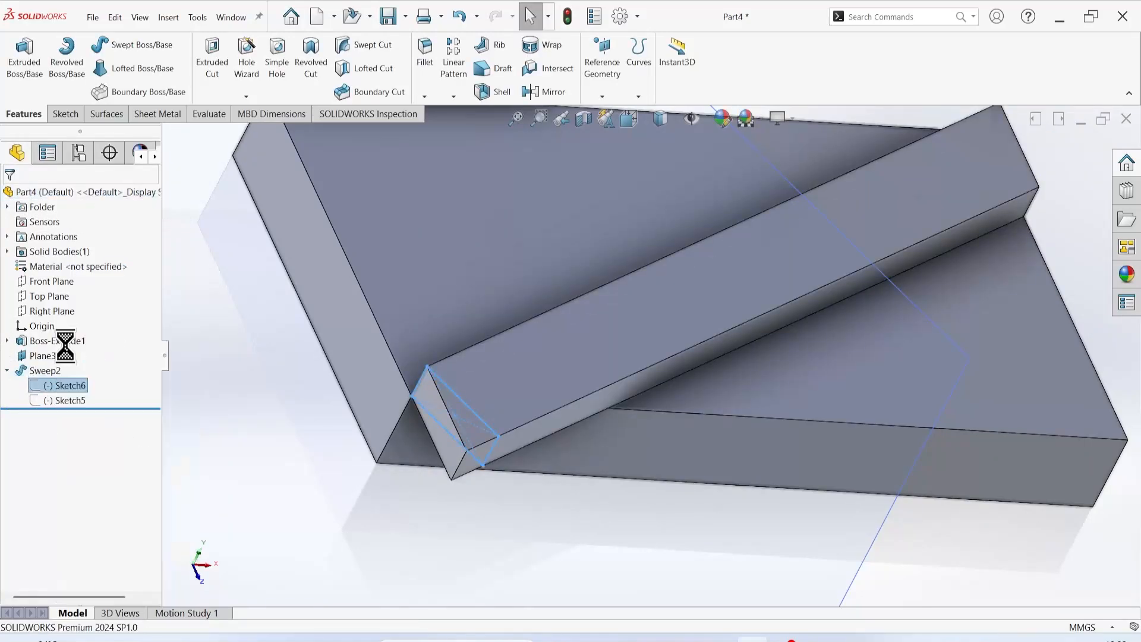
pyautogui.scroll(-2, 683, 330)
pyautogui.scroll(-2, 440, 380)
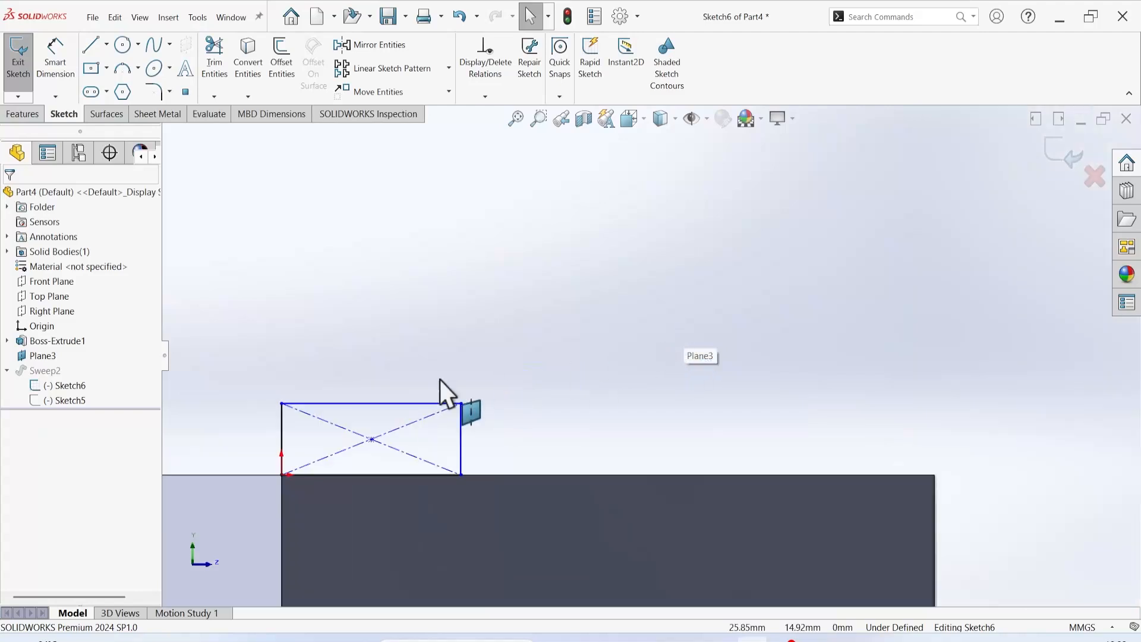
pyautogui.click(283, 475)
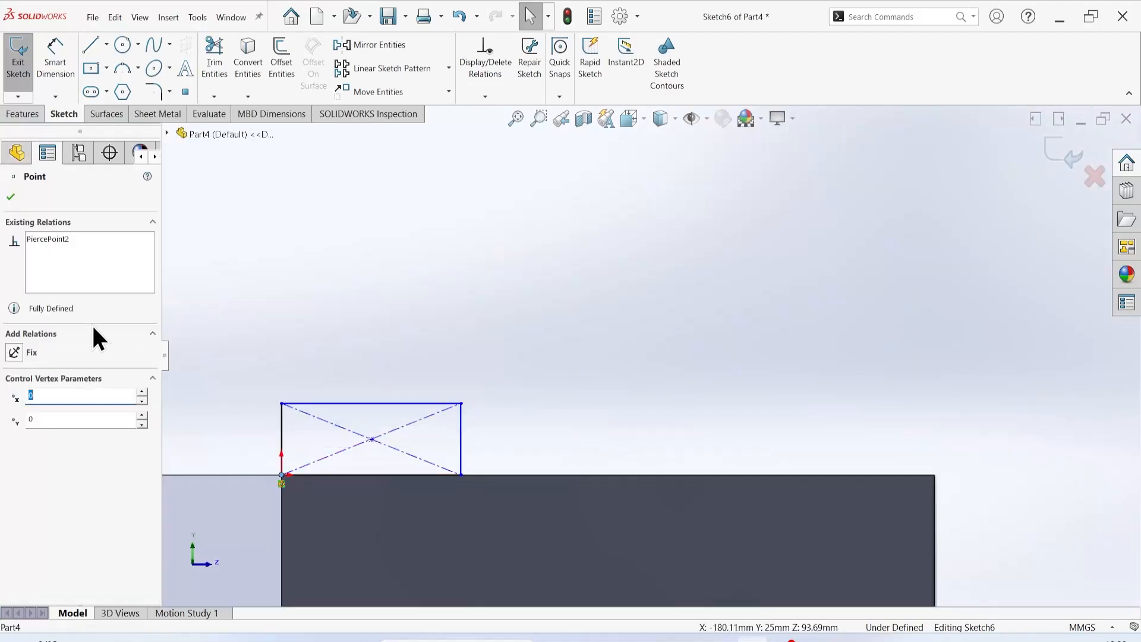
pyautogui.rightClick(88, 245)
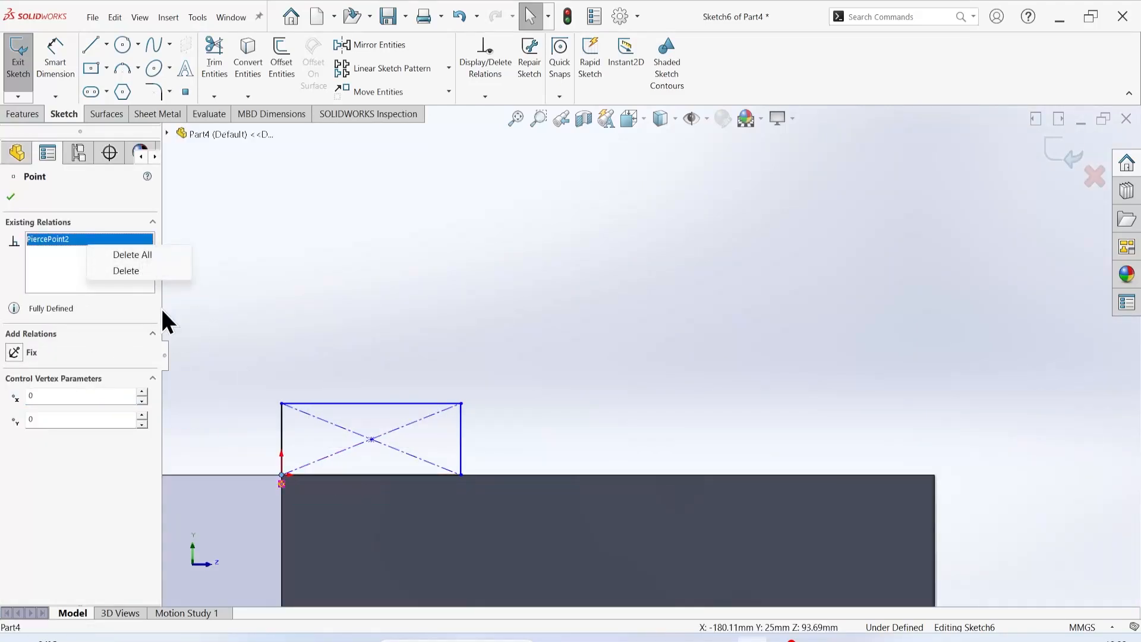
pyautogui.click(153, 254)
# Step: Try to make the rectangle's center point coincident with its corner at the block's corner, and clear the selection
pyautogui.click(372, 440)
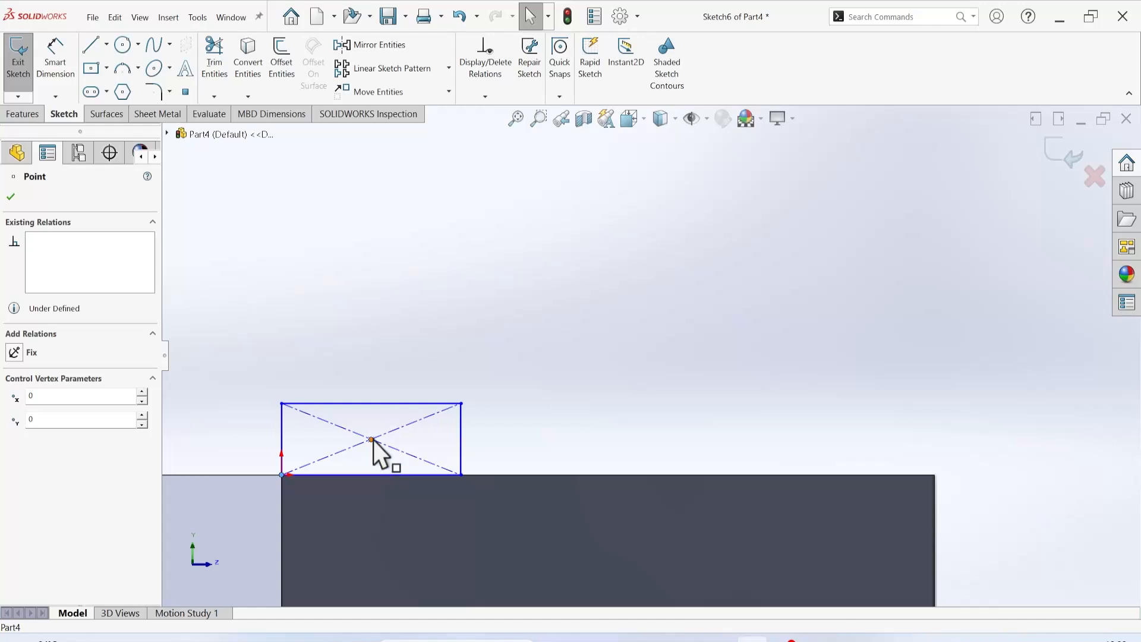
pyautogui.scroll(-5, 297, 470)
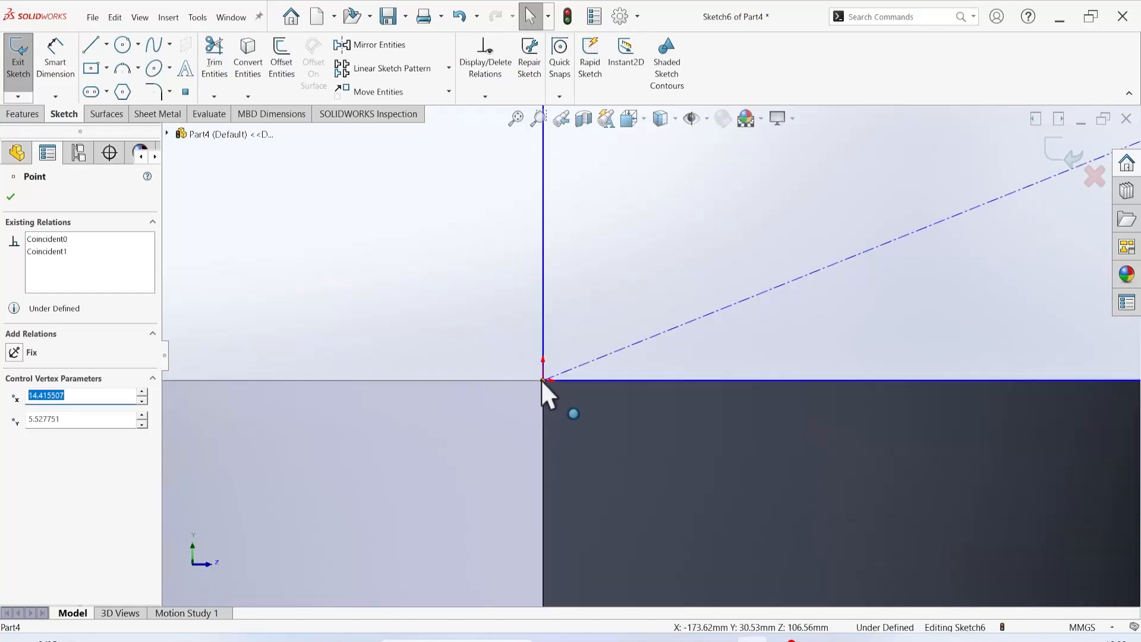
pyautogui.keyDown('ctrl'); pyautogui.click(542, 380); pyautogui.keyUp('ctrl')
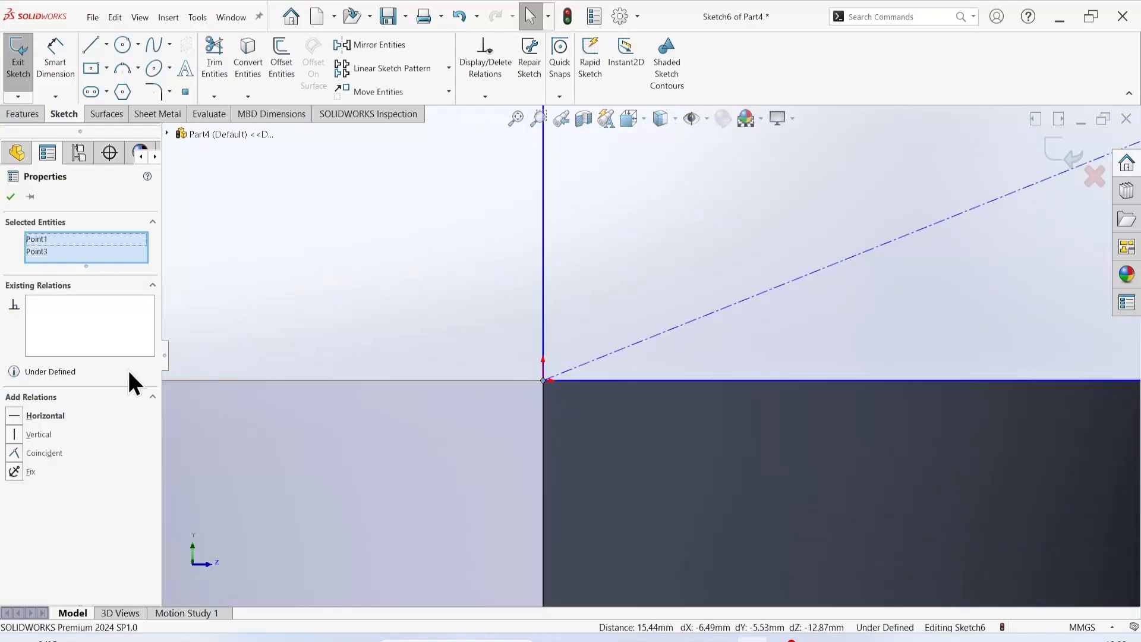
pyautogui.click(13, 453)
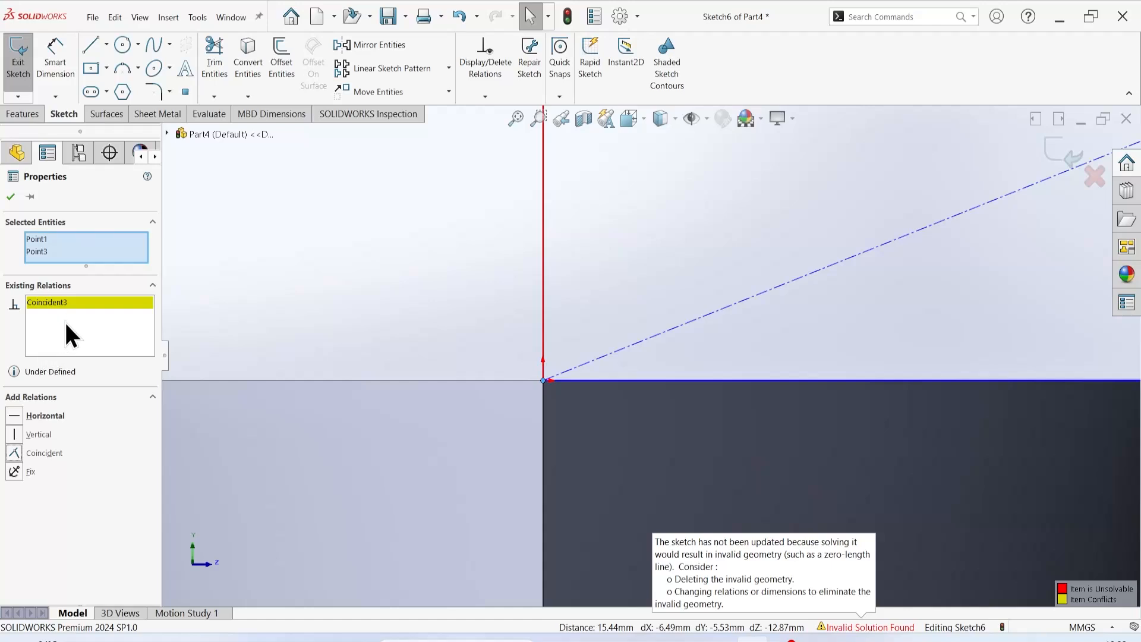
pyautogui.click(72, 241)
pyautogui.click(76, 253)
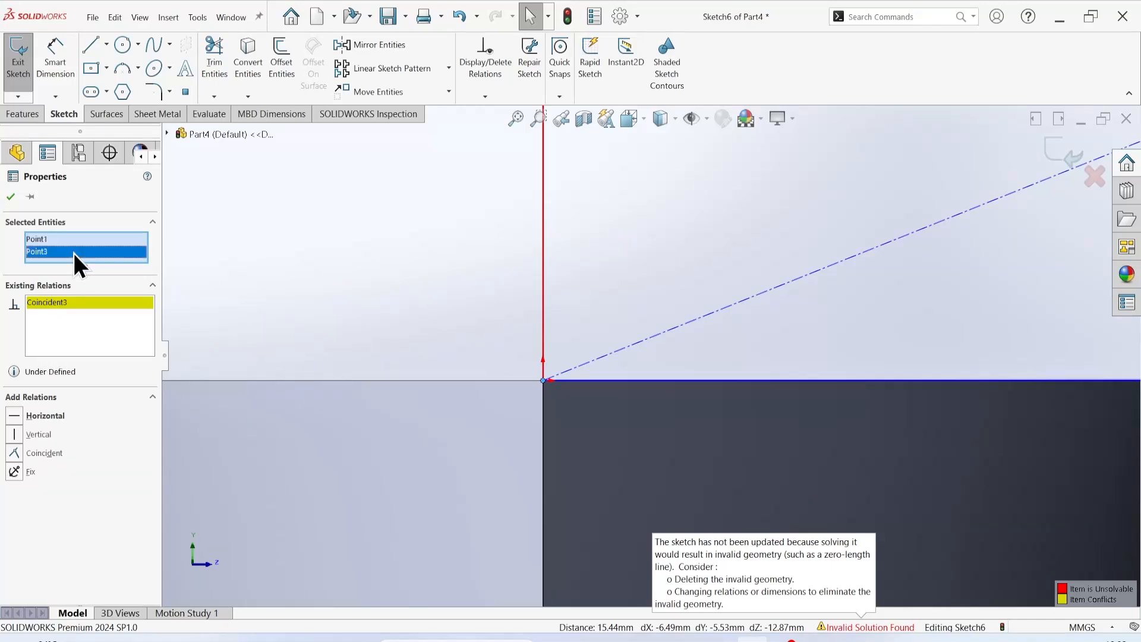
pyautogui.rightClick(75, 252)
pyautogui.click(156, 257)
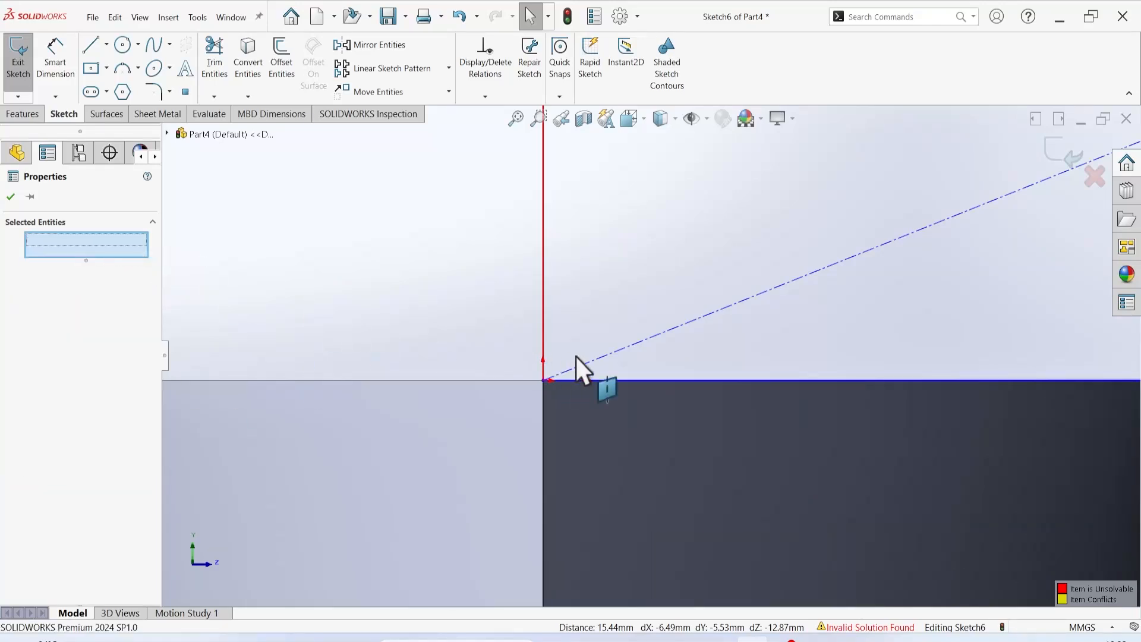
pyautogui.click(11, 197)
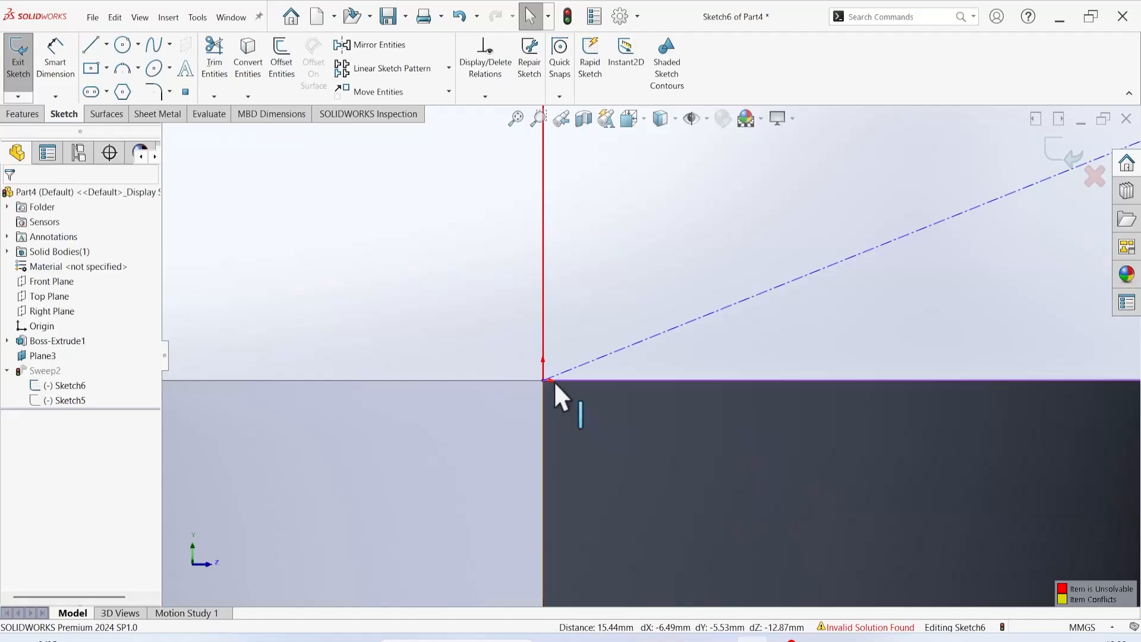
# Step: Try to move the rectangle's corner slightly away from the block's corner
pyautogui.moveTo(541, 380)
pyautogui.mouseDown()
pyautogui.moveTo(558, 331)
pyautogui.moveTo(552, 375)
pyautogui.mouseUp()
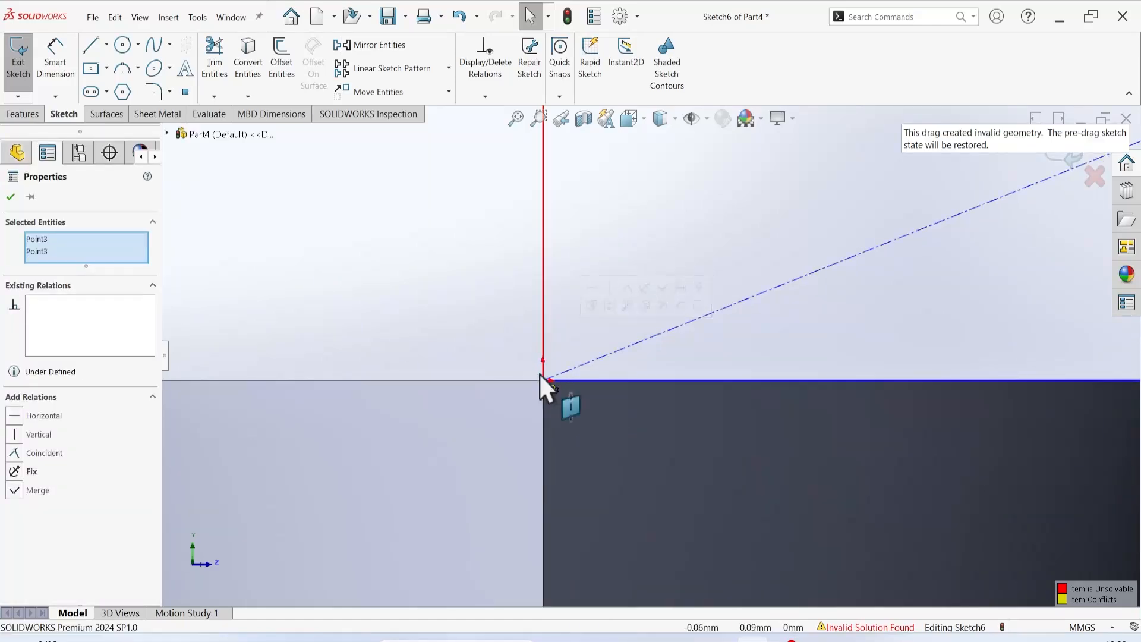
pyautogui.click(11, 196)
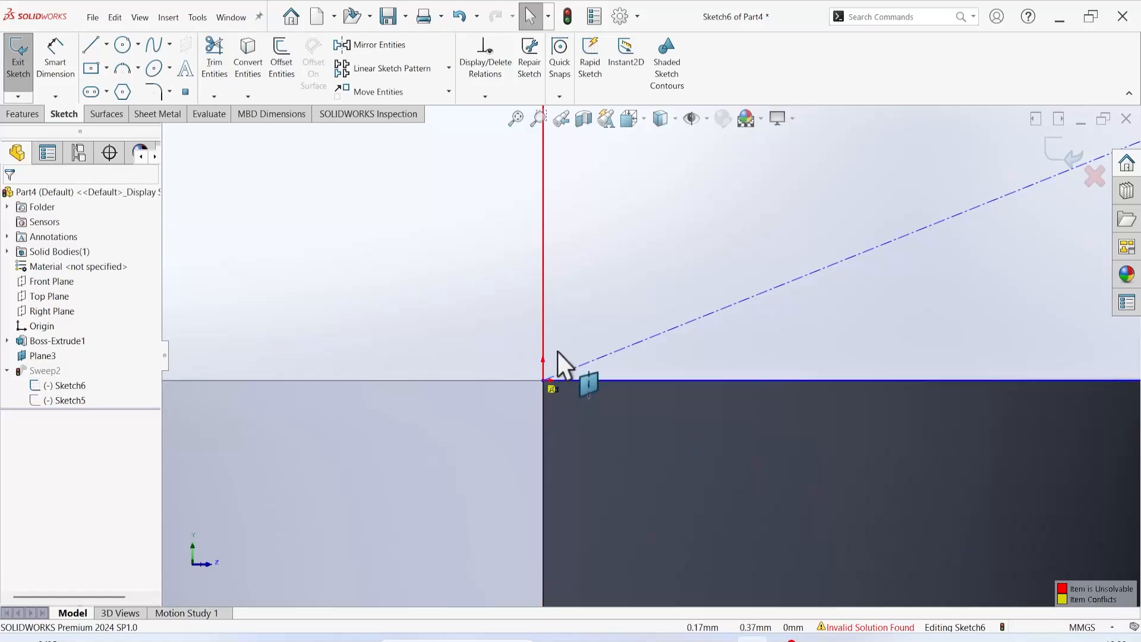
pyautogui.click(544, 328)
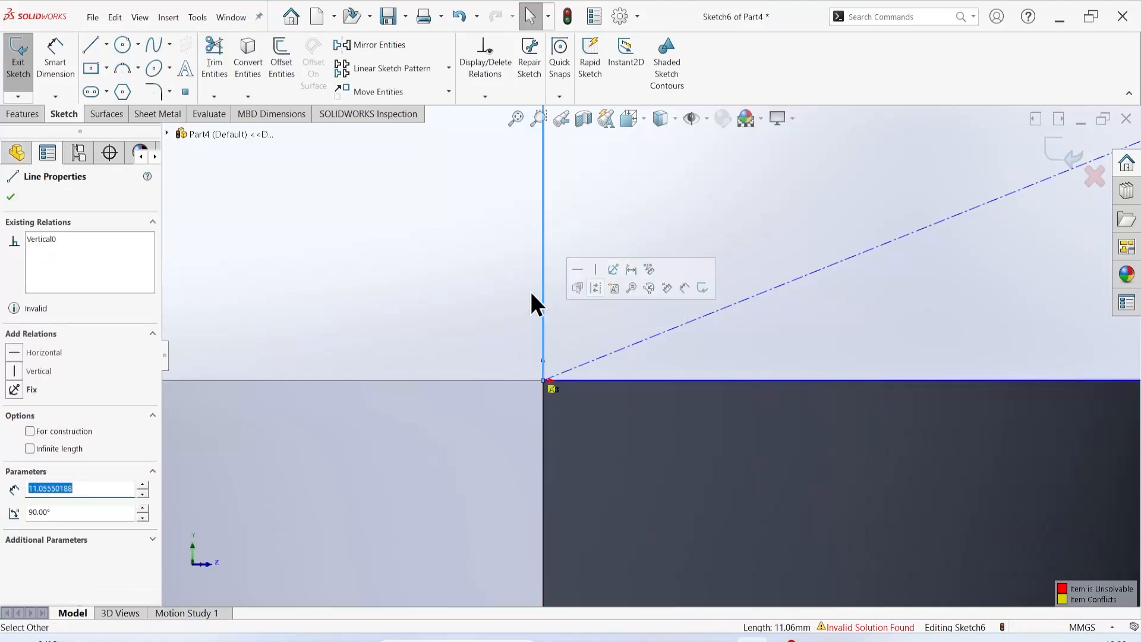
pyautogui.press('Escape')
# Step: Examine the profile rectangle's edges and the sweep's sketches for the source of the relation conflict
pyautogui.scroll(5, 589, 316)
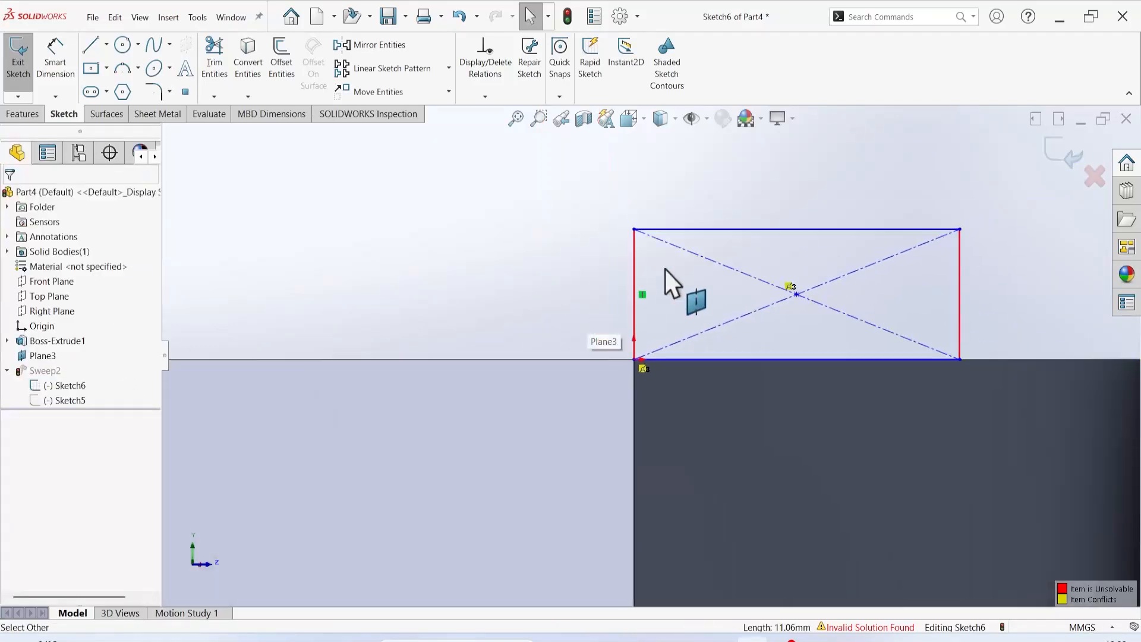
pyautogui.scroll(-1, 884, 298)
pyautogui.click(1083, 587)
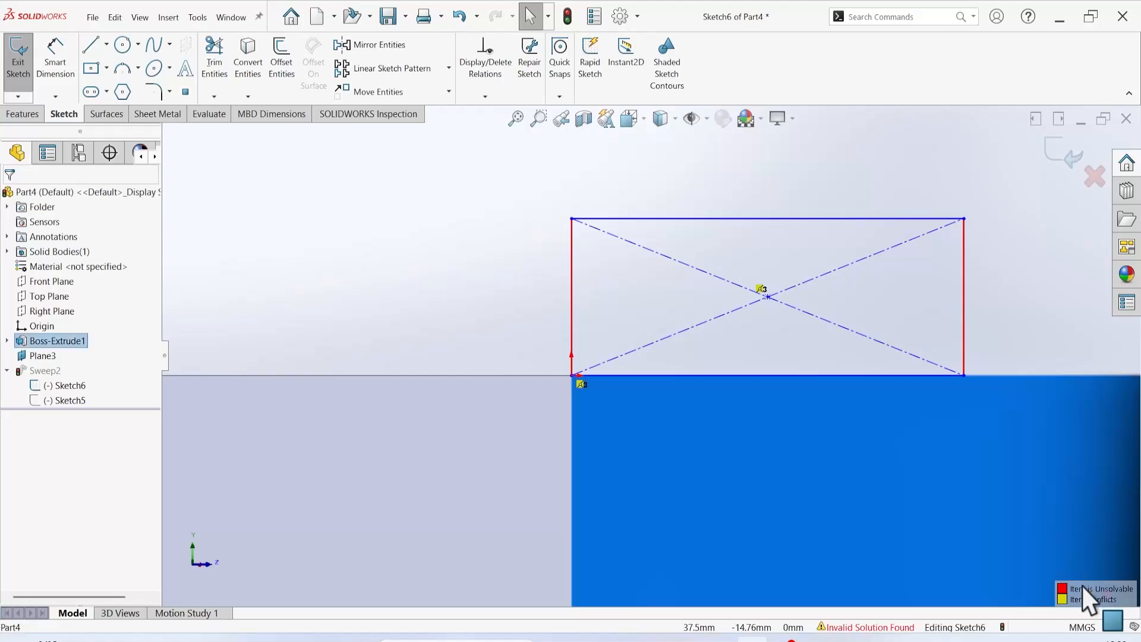
pyautogui.click(65, 396)
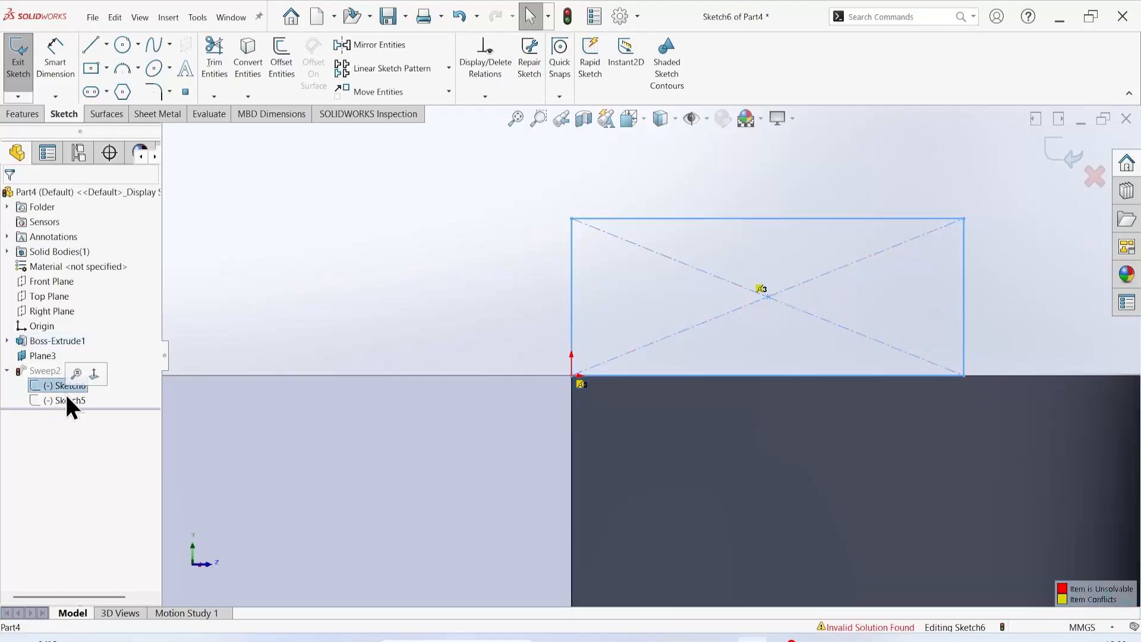
pyautogui.click(65, 399)
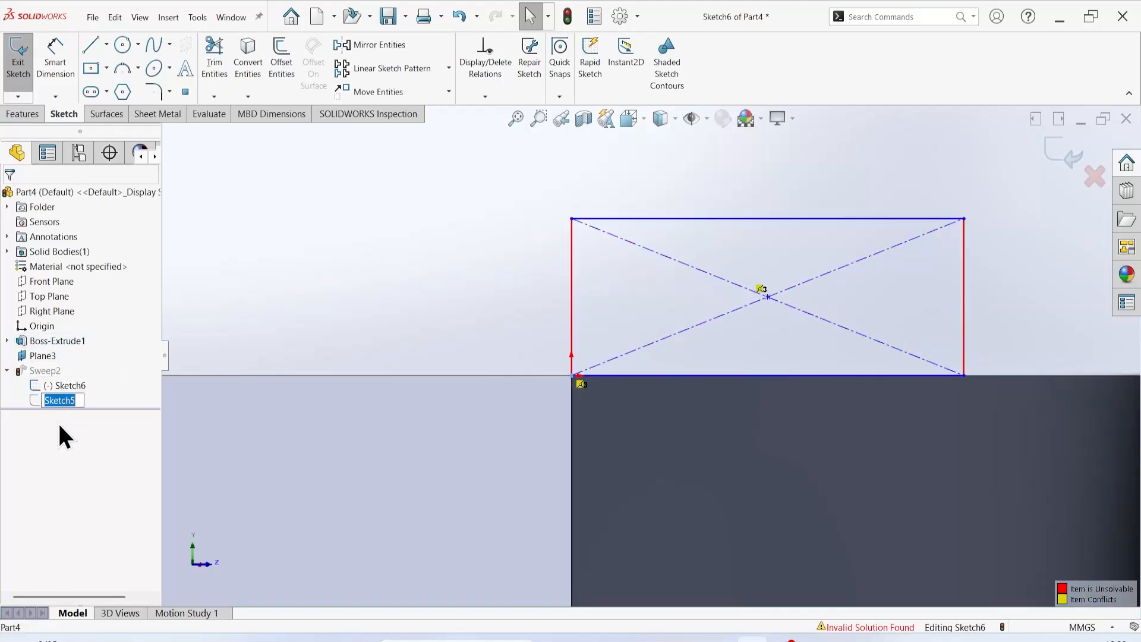
pyautogui.rightClick(51, 402)
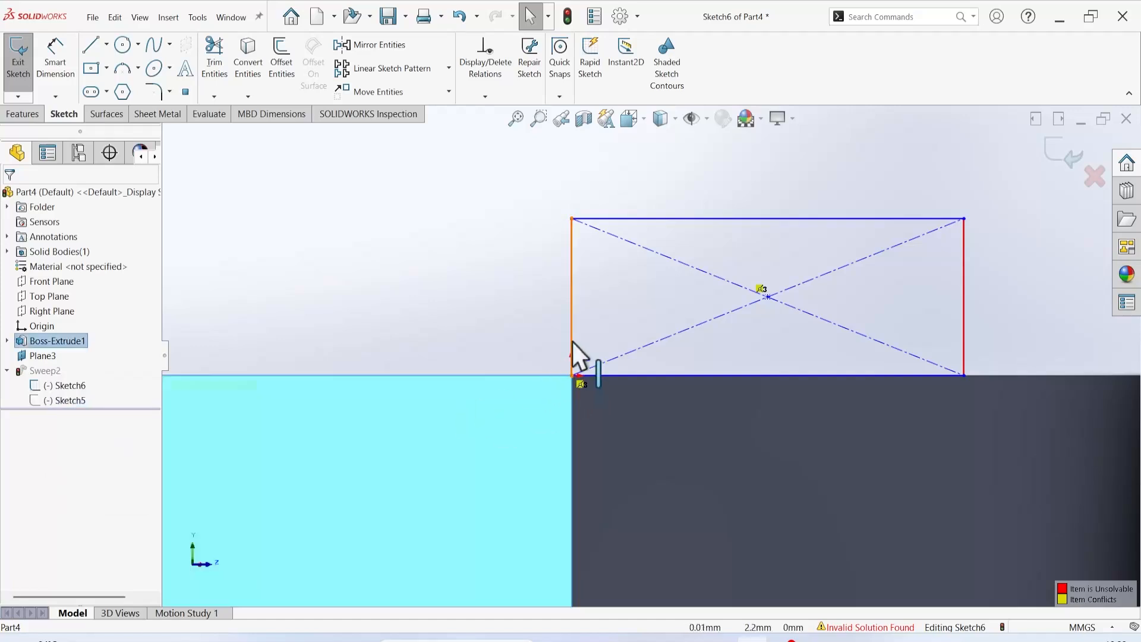
pyautogui.click(572, 343)
pyautogui.click(572, 340)
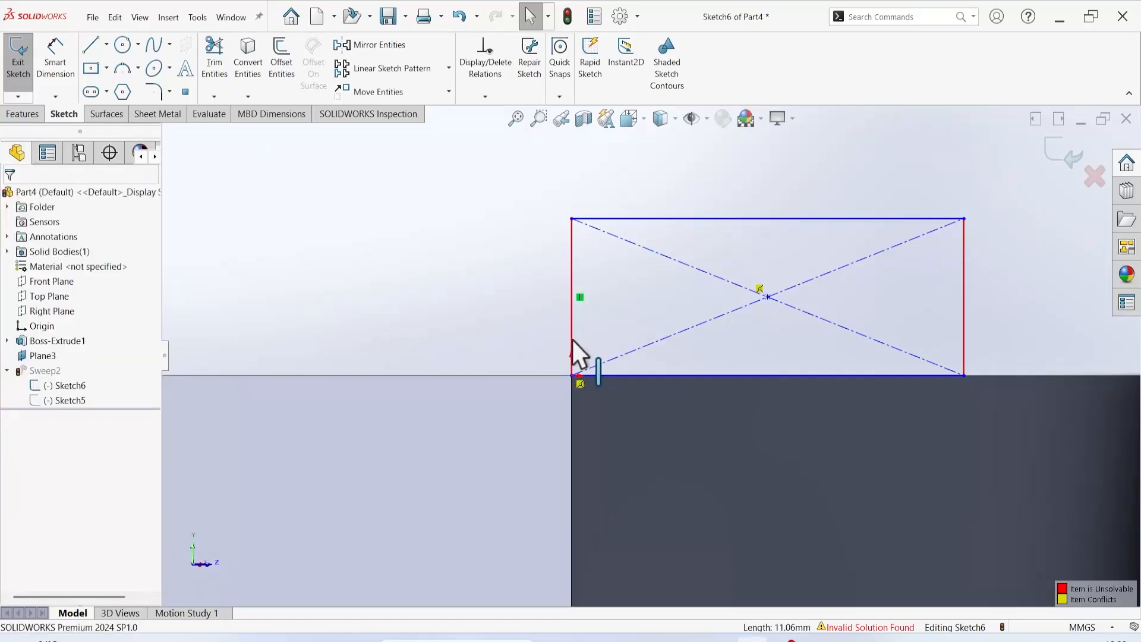
pyautogui.click(572, 339)
pyautogui.click(1104, 588)
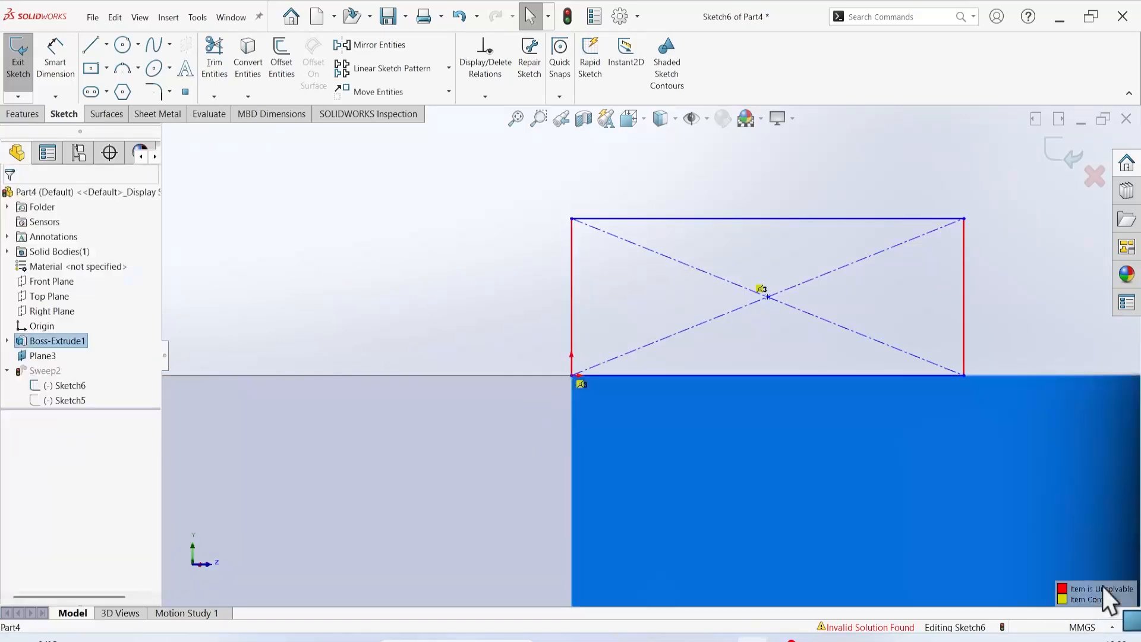
# Step: Undo the coincident relation between the rectangle's center and corner, and the deletion of the corner's Pierce relation
pyautogui.hotkey('ctrl', 'z')
pyautogui.hotkey('ctrl', 'z')
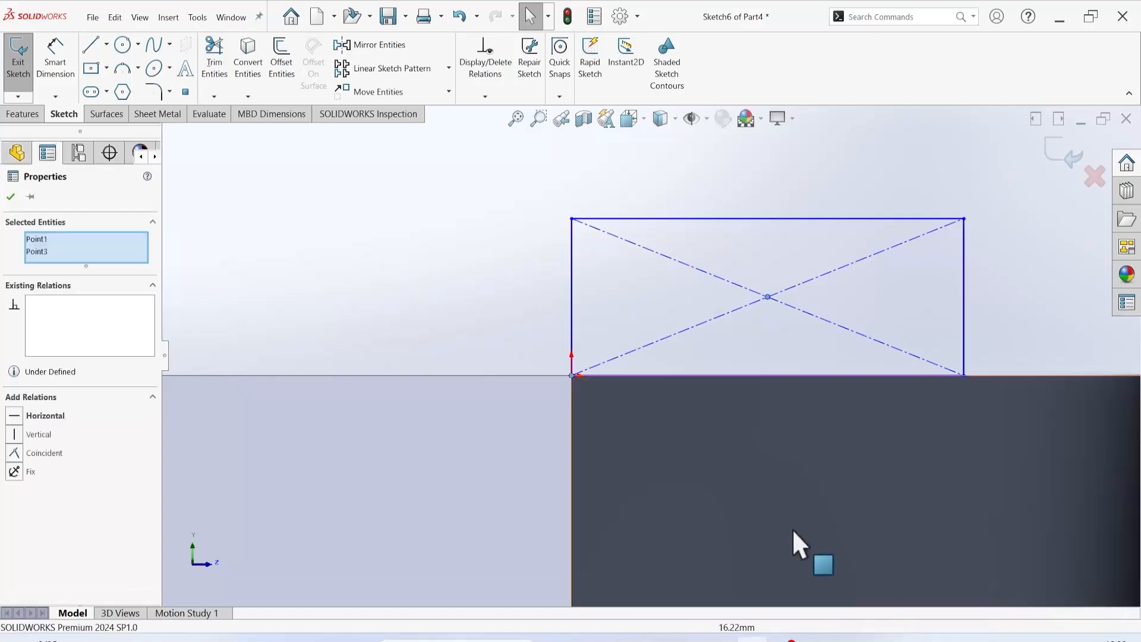
pyautogui.scroll(-3, 555, 351)
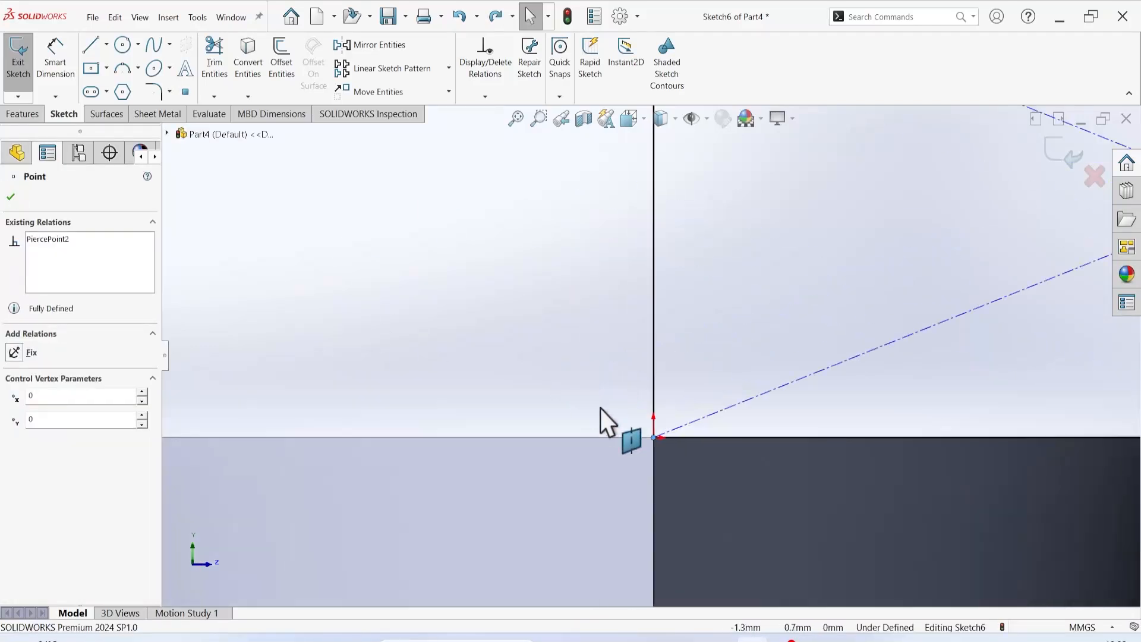
pyautogui.press('Escape')
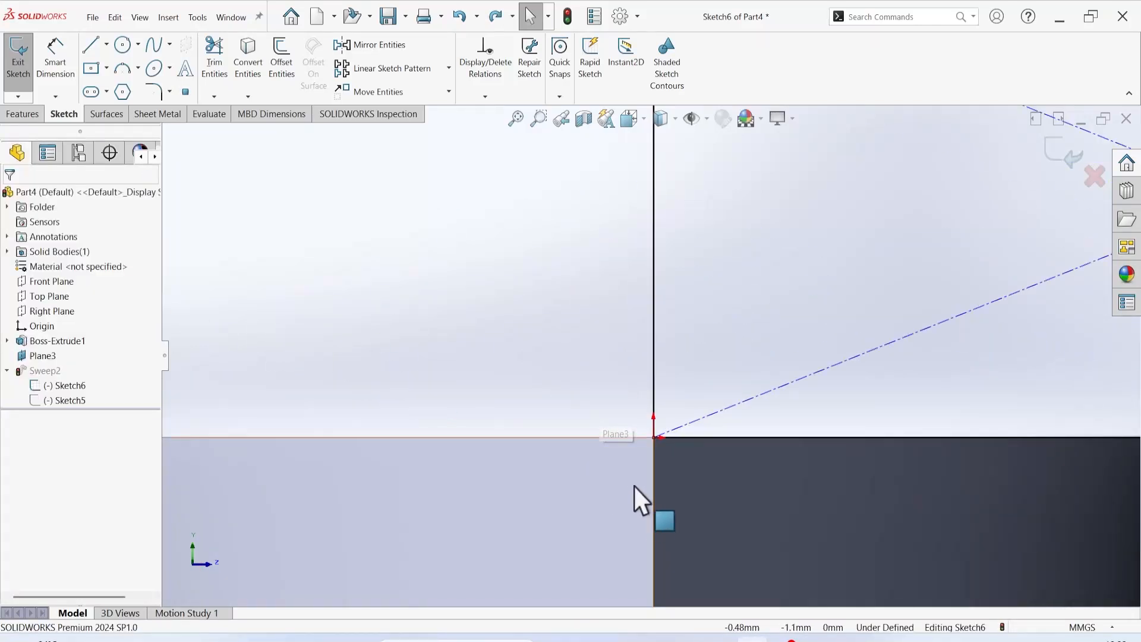
# Step: Delete all relations from the rectangle's corner point at the block's corner
pyautogui.click(653, 437)
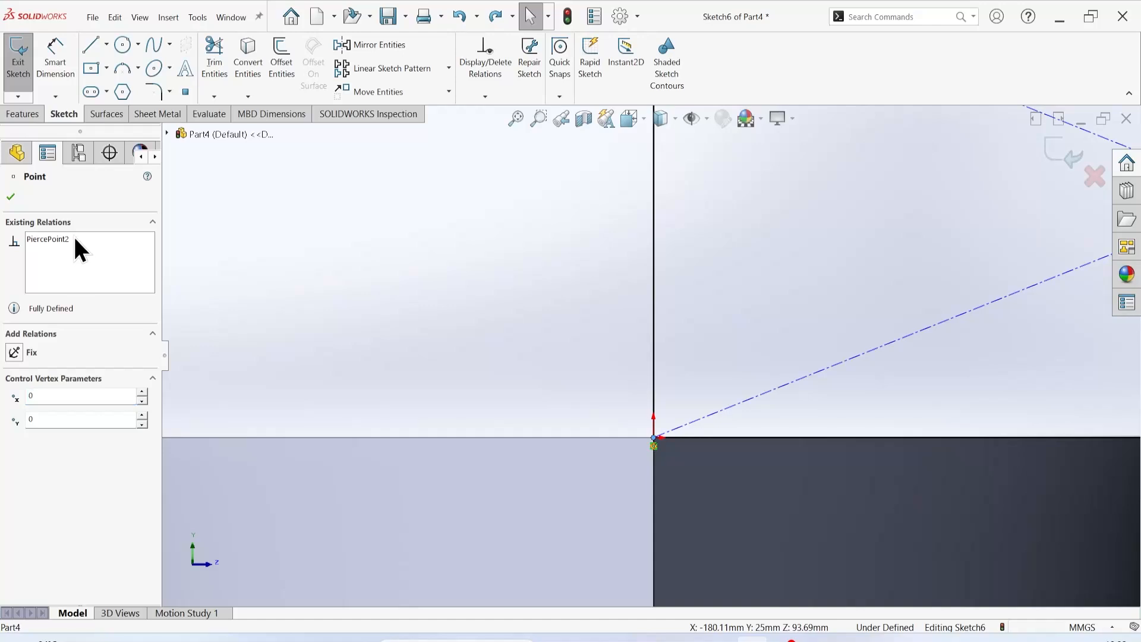
pyautogui.click(41, 237)
pyautogui.rightClick(41, 237)
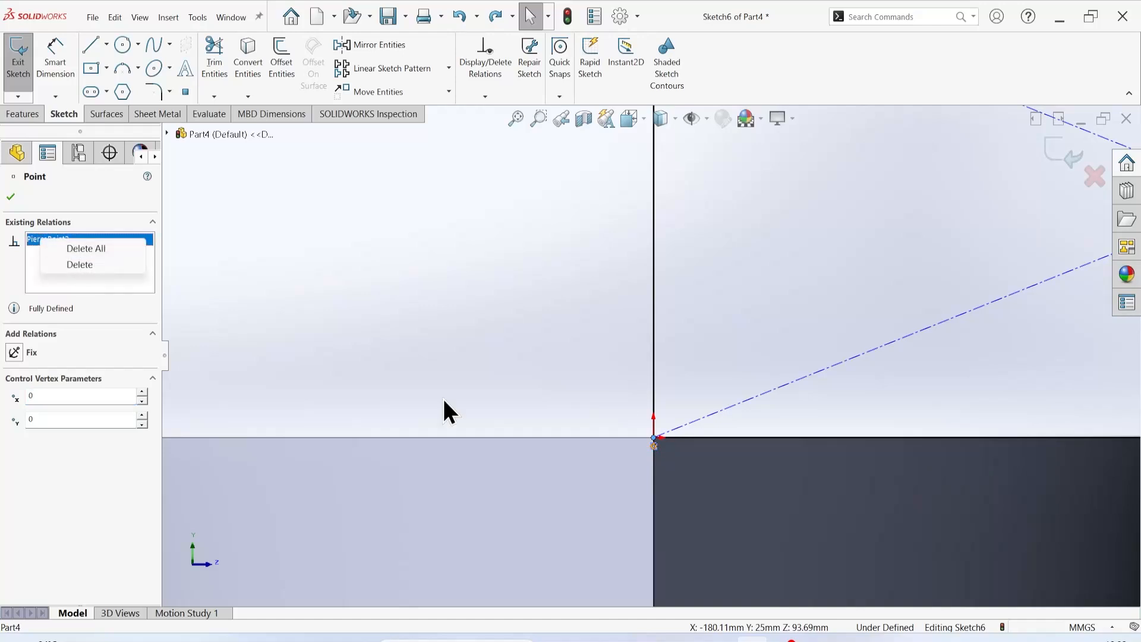
pyautogui.click(93, 250)
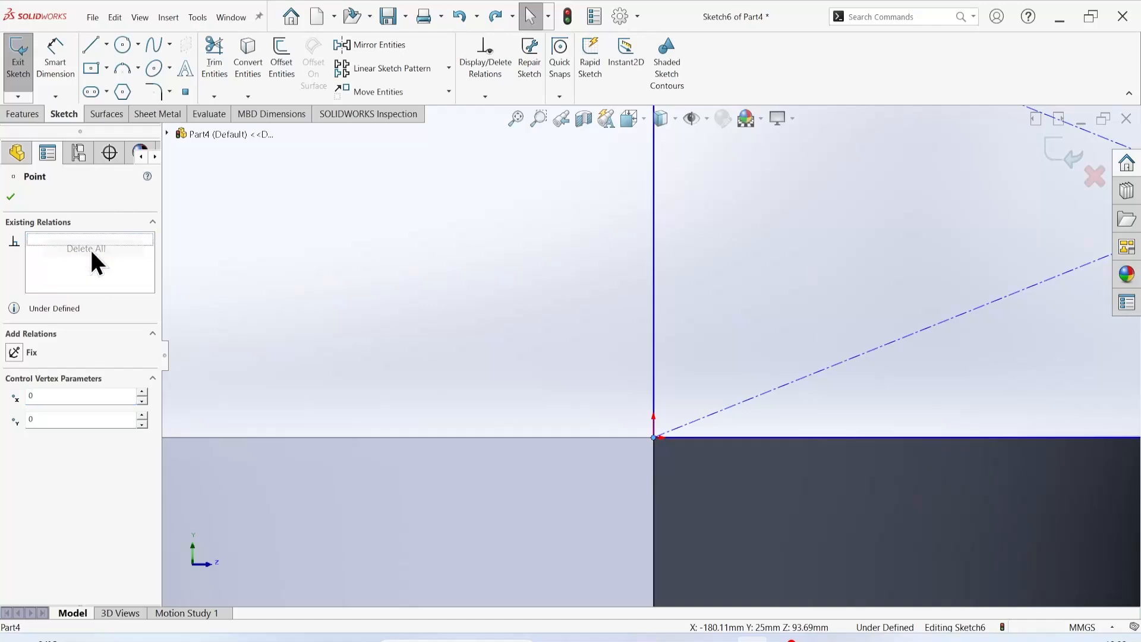
pyautogui.click(10, 196)
# Step: Move the rectangle's freed corner off the block's corner by about 0.17 mm horizontally and 0.16 mm vertically
pyautogui.scroll(-5, 599, 398)
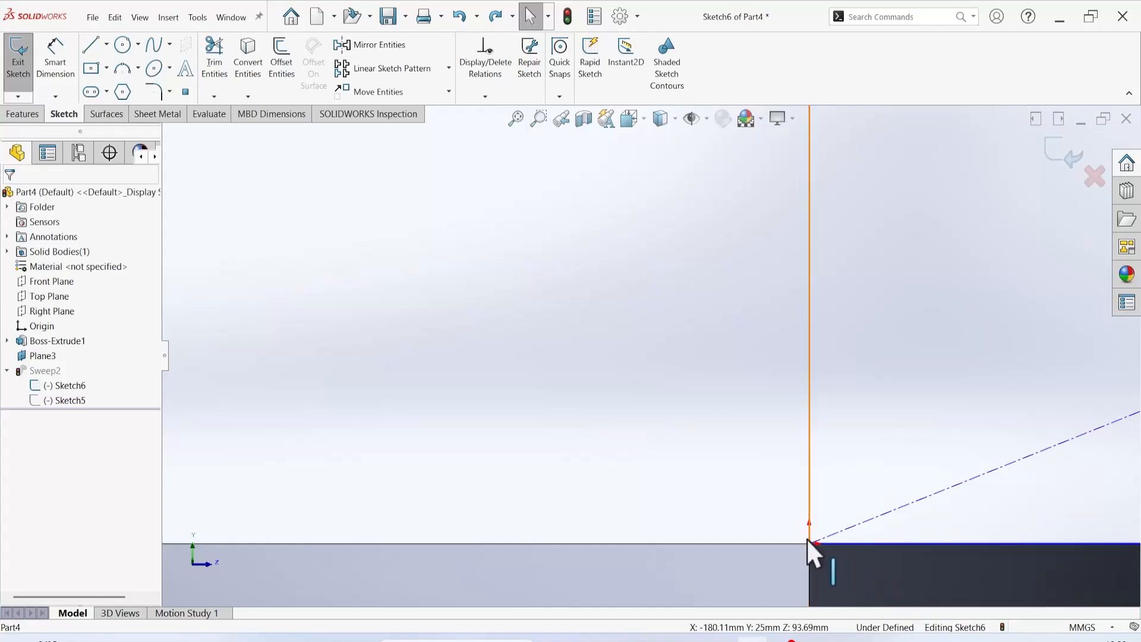
pyautogui.moveTo(809, 543); pyautogui.dragTo(831, 522)
pyautogui.scroll(6, 839, 436)
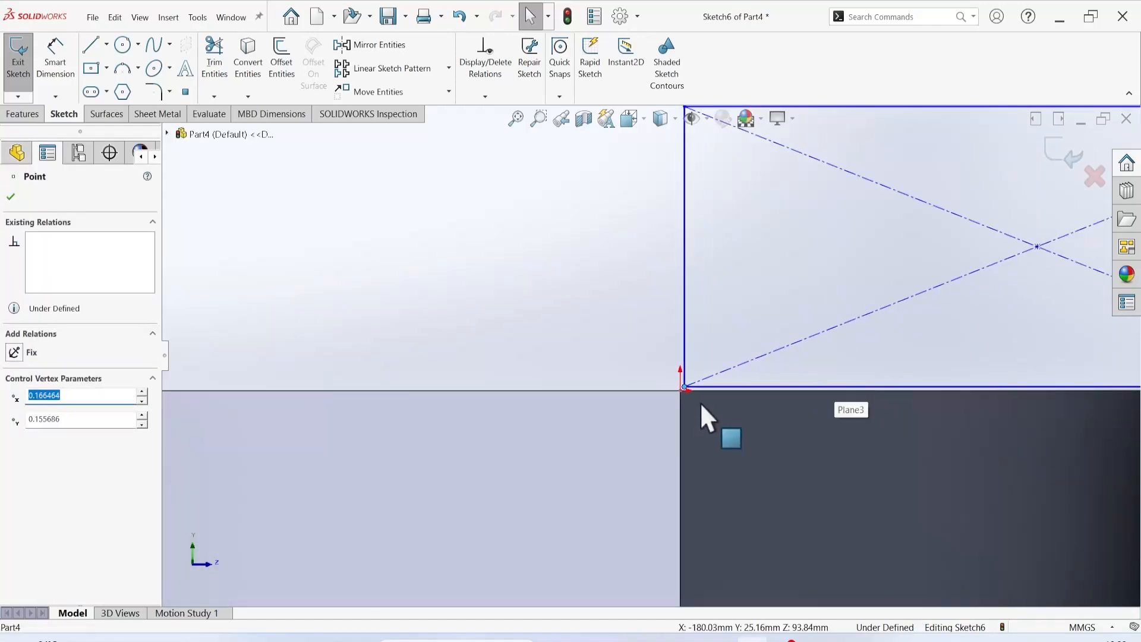
pyautogui.click(10, 196)
pyautogui.scroll(-5, 618, 416)
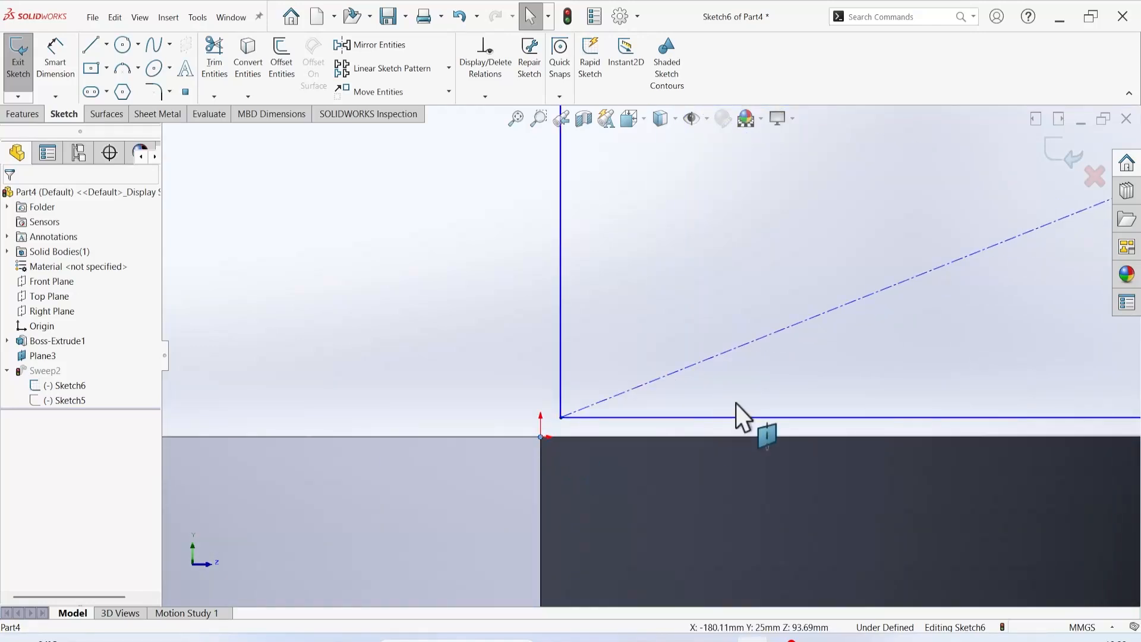
pyautogui.scroll(3, 737, 404)
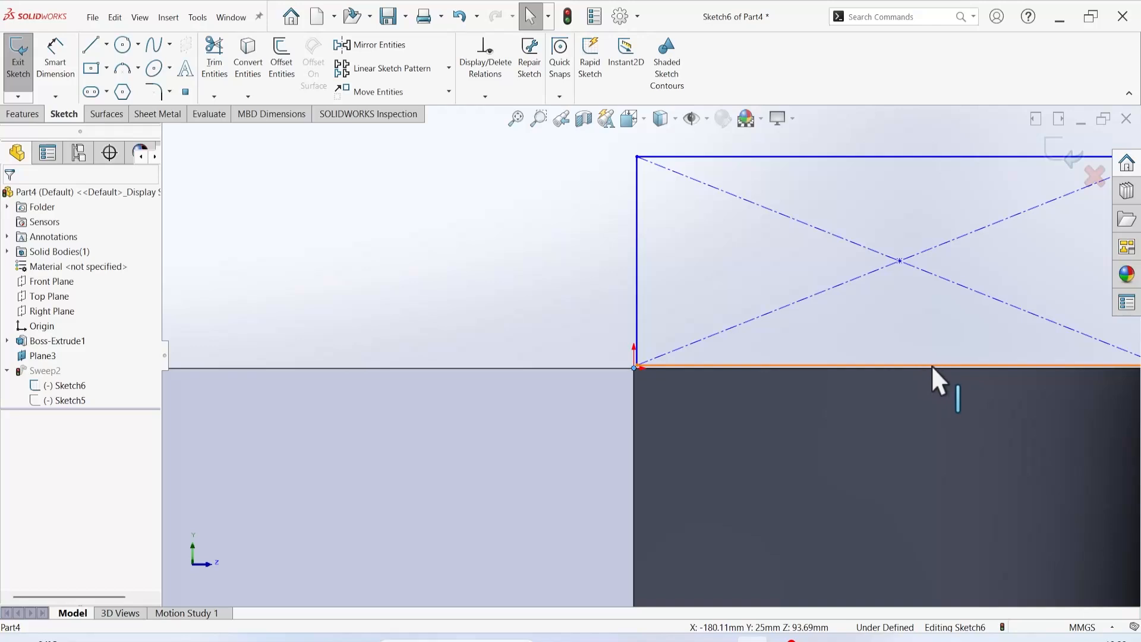
pyautogui.click(901, 367)
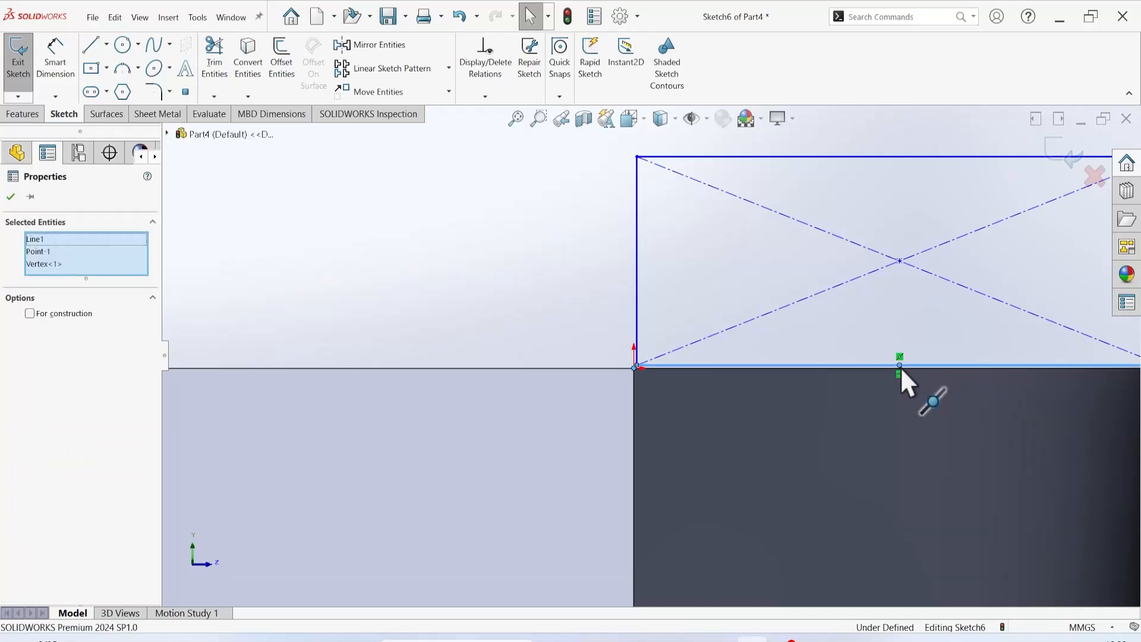
pyautogui.rightClick(45, 240)
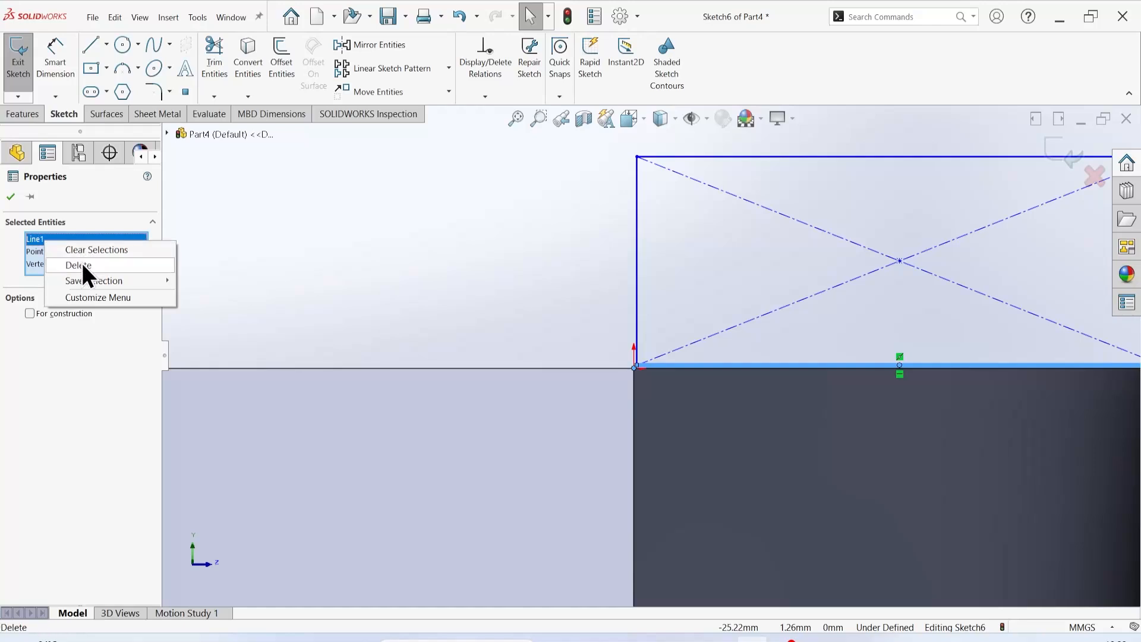
pyautogui.click(81, 264)
pyautogui.click(65, 252)
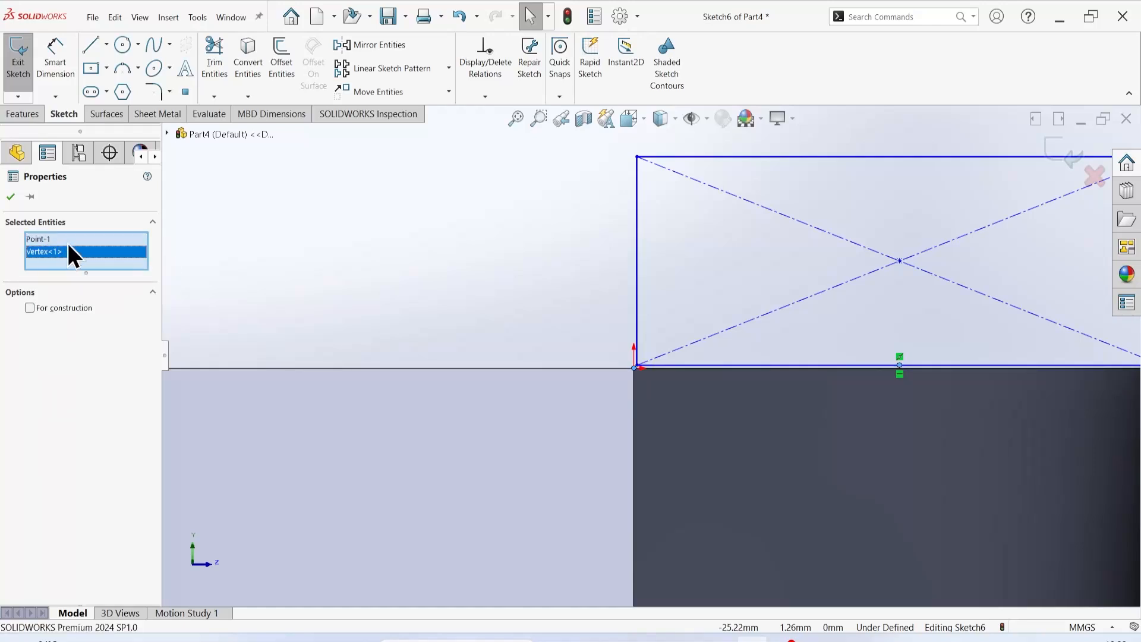
pyautogui.press('Escape')
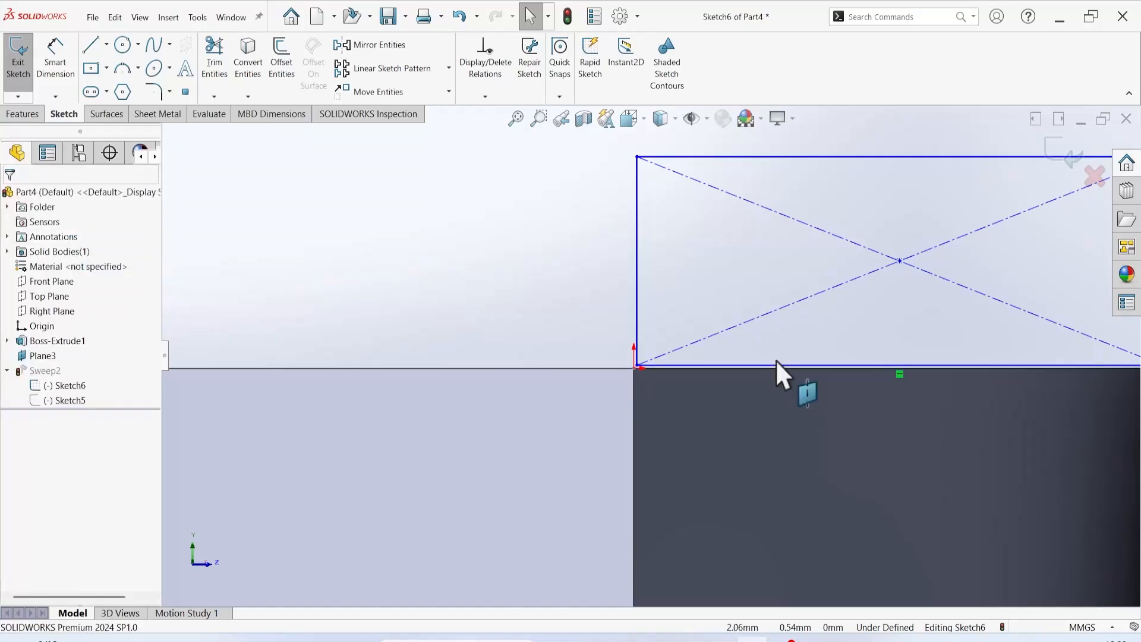
# Step: Make the midpoint of the rectangle's bottom edge coincident with the block's corner vertex
pyautogui.click(898, 365)
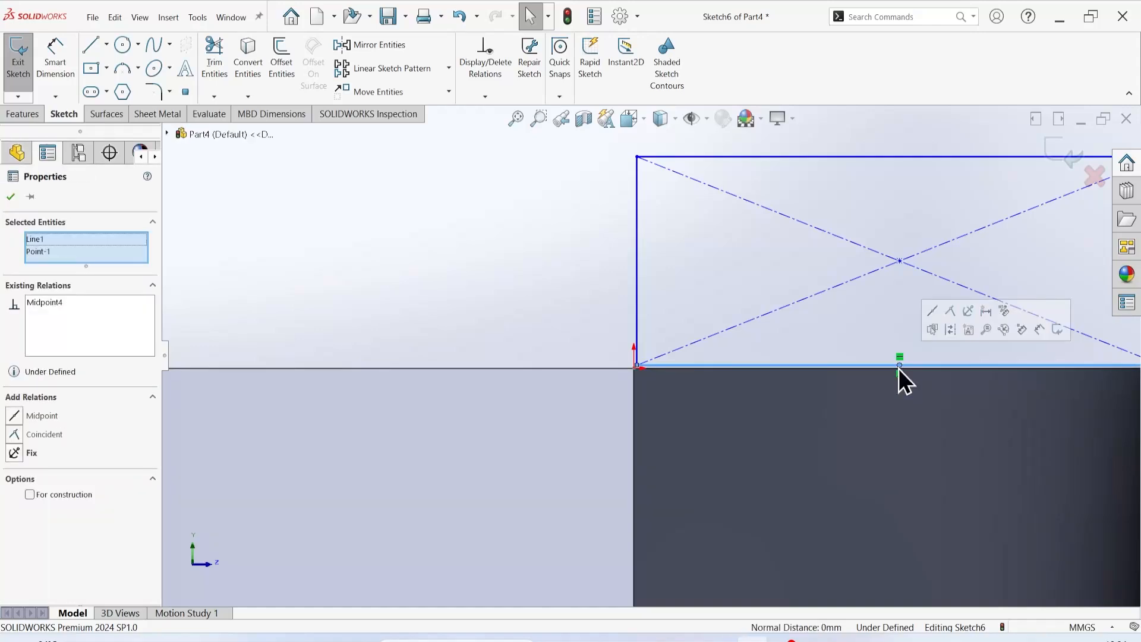
pyautogui.rightClick(78, 241)
pyautogui.click(113, 275)
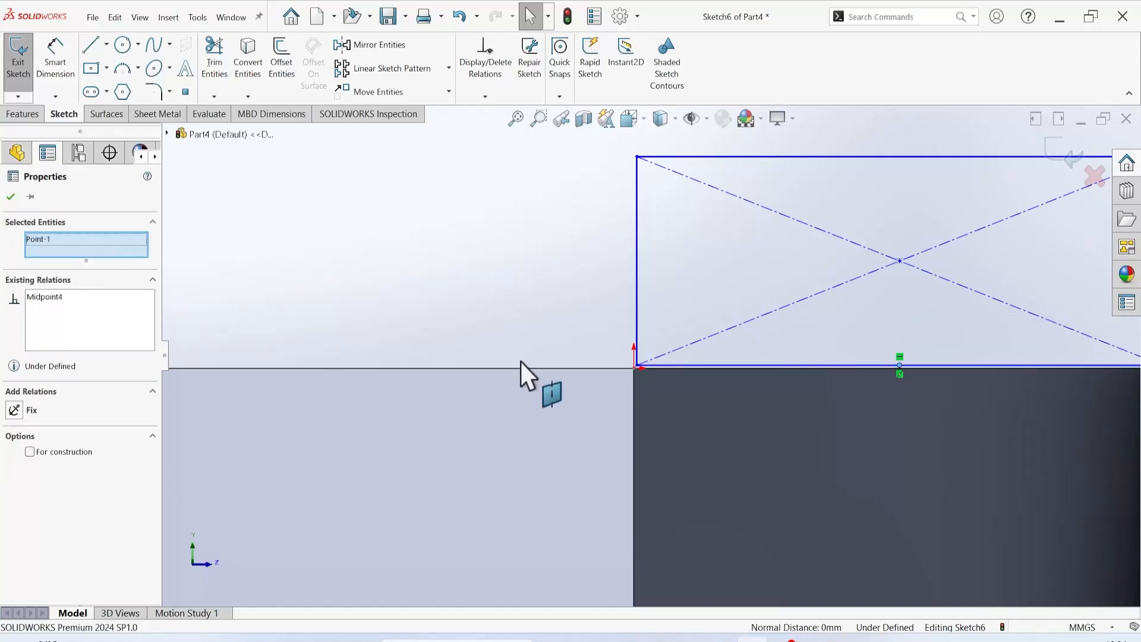
pyautogui.scroll(-3, 636, 372)
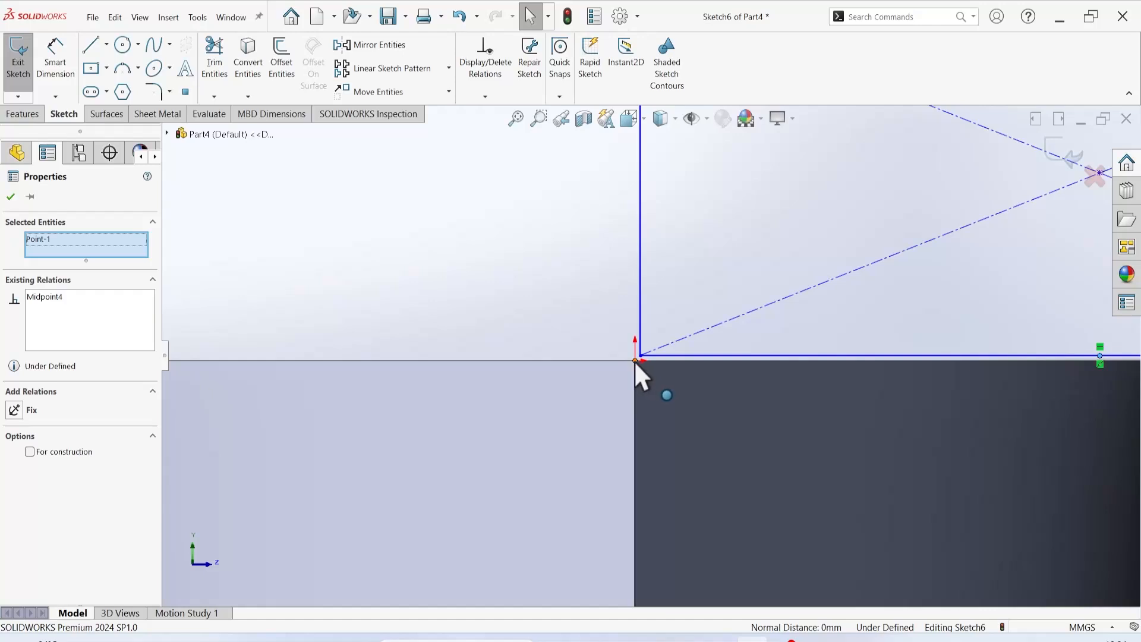
pyautogui.keyDown('ctrl'); pyautogui.click(636, 360); pyautogui.keyUp('ctrl')
pyautogui.click(14, 453)
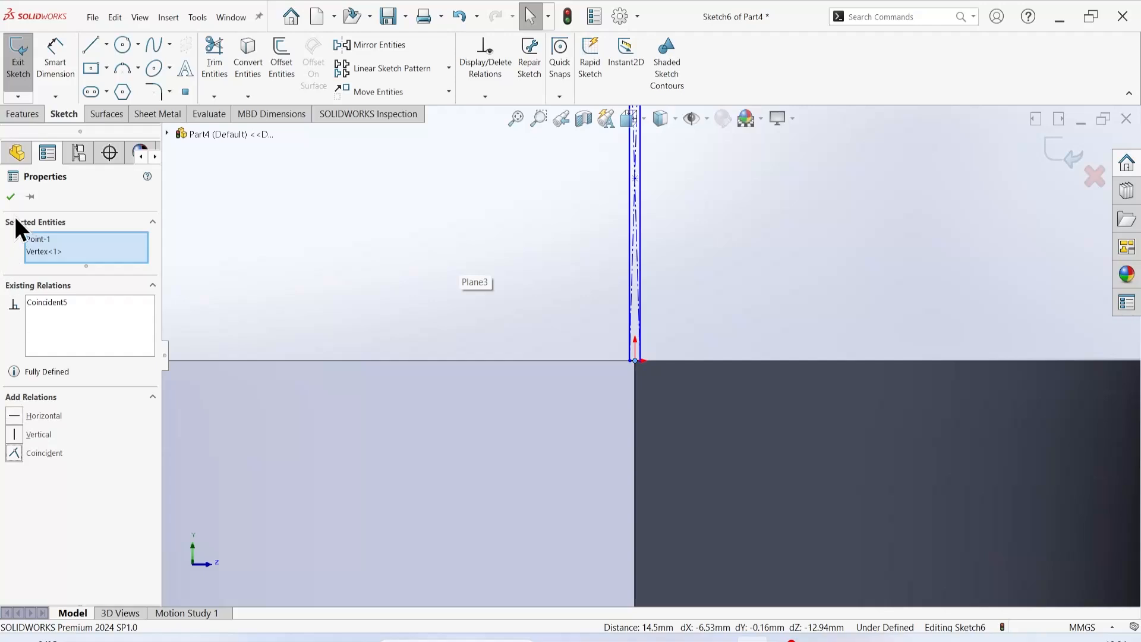
# Step: Shorten the rectangle by lowering its top edge close to the block's top face
pyautogui.click(10, 197)
pyautogui.scroll(-3, 624, 286)
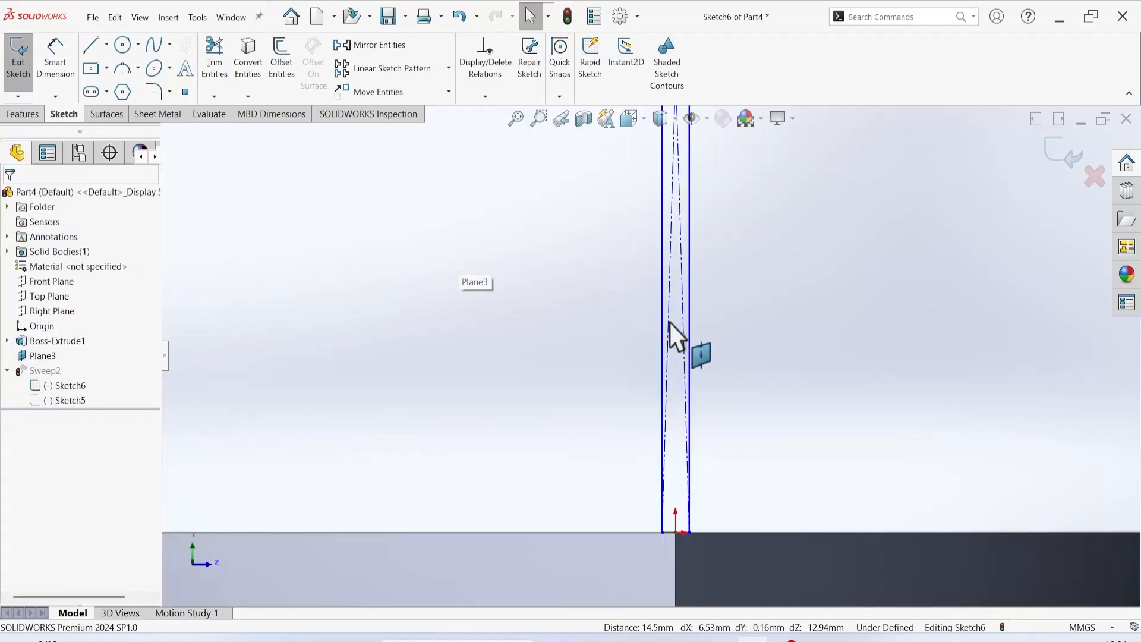
pyautogui.scroll(4, 670, 312)
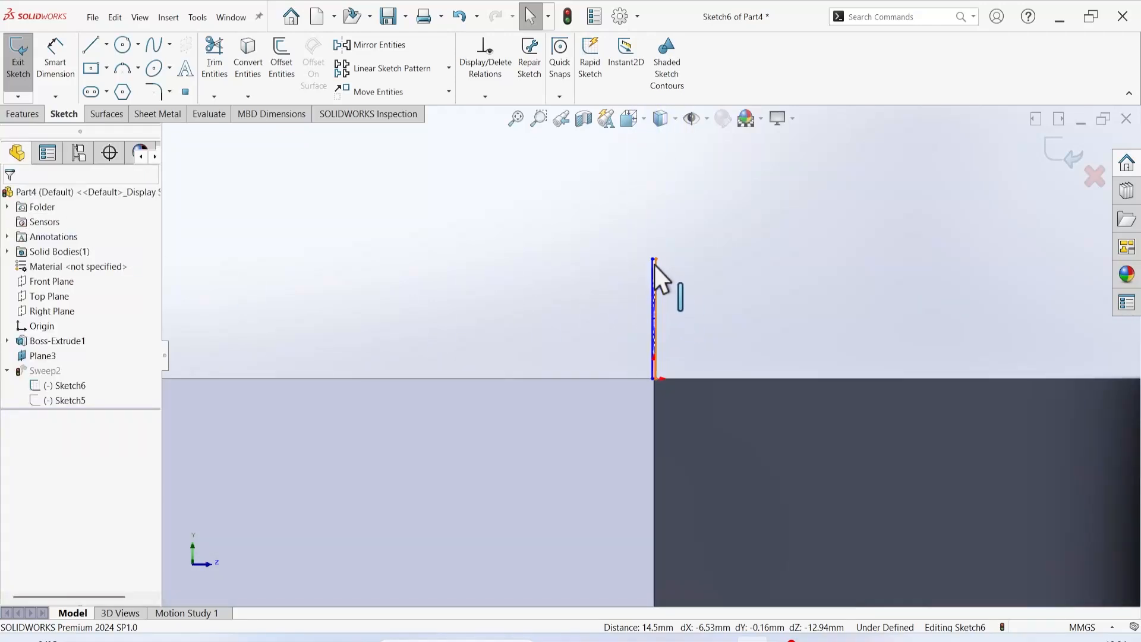
pyautogui.scroll(-3, 654, 266)
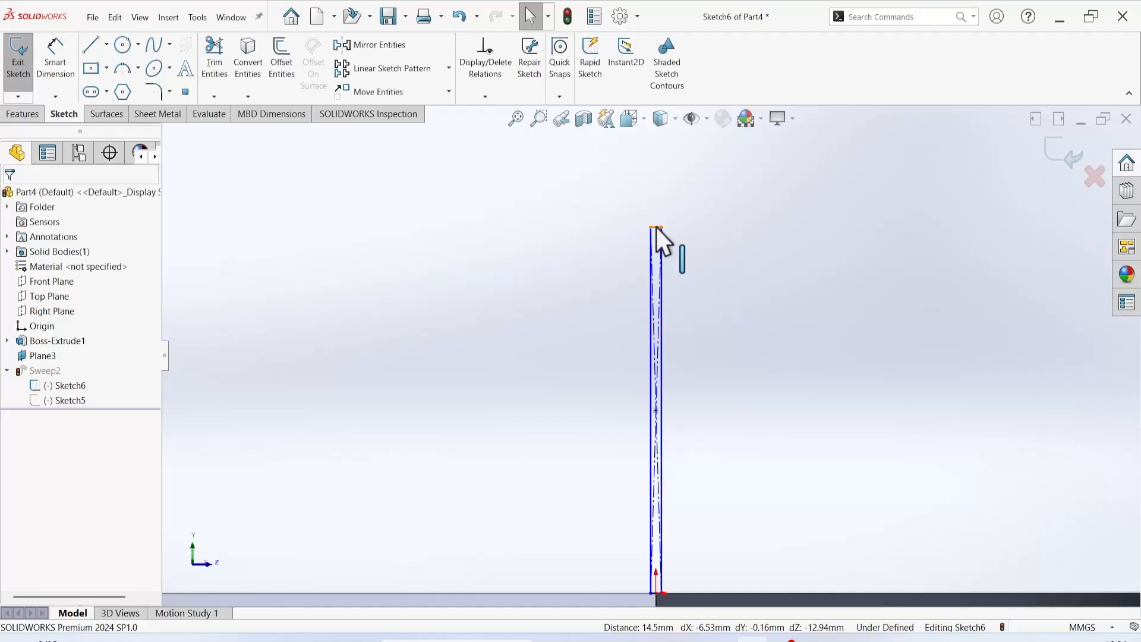
pyautogui.moveTo(656, 227); pyautogui.dragTo(653, 554)
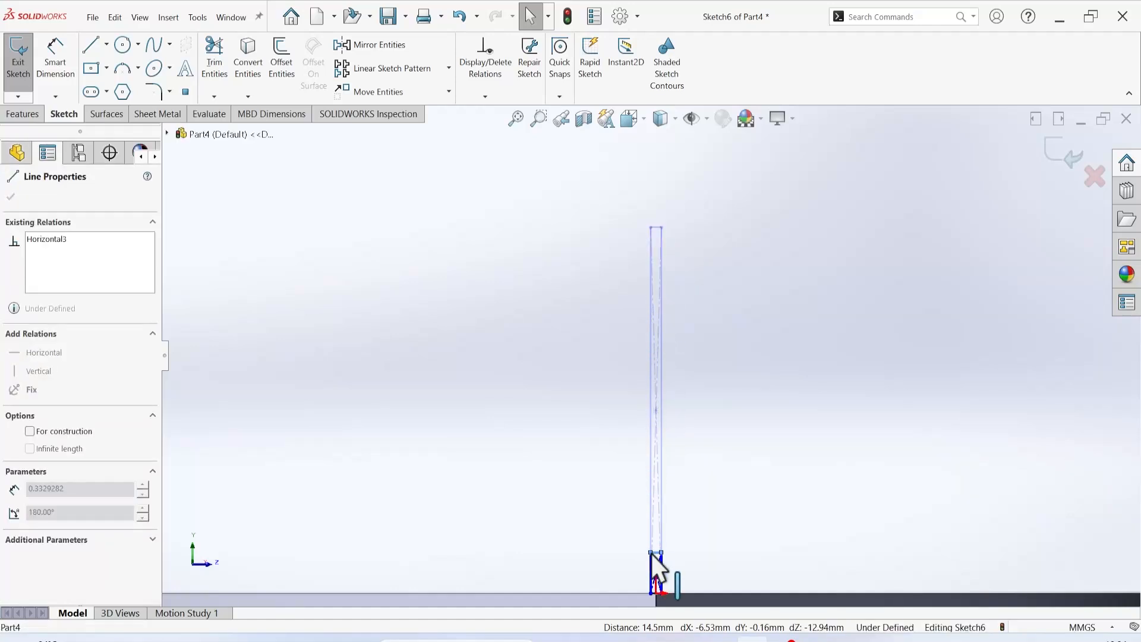
pyautogui.scroll(5, 662, 517)
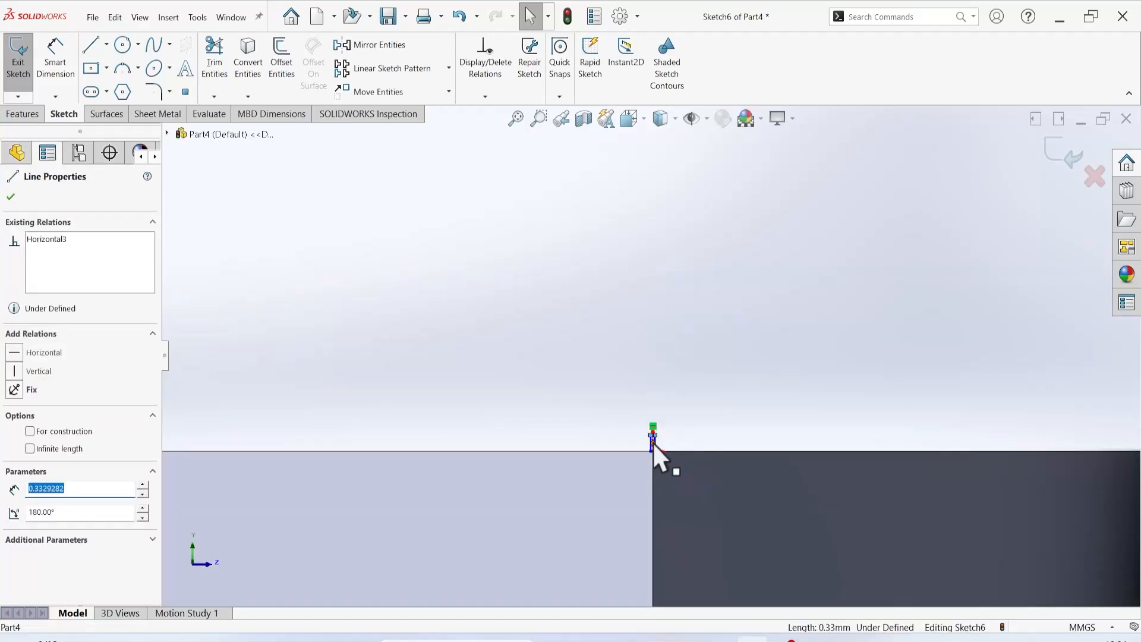
pyautogui.scroll(10, 654, 443)
pyautogui.scroll(-5, 658, 382)
pyautogui.scroll(-10, 658, 383)
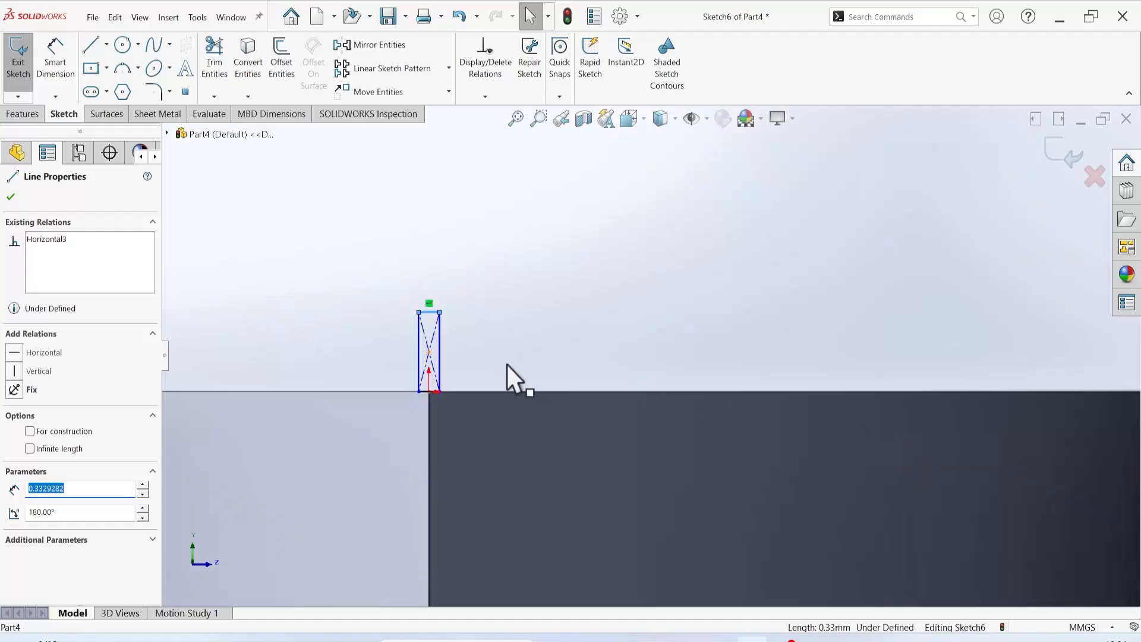
# Step: Widen the rectangle to about 2.07 mm by its bottom corner and raise its top edge slightly
pyautogui.moveTo(425, 410); pyautogui.dragTo(521, 412)
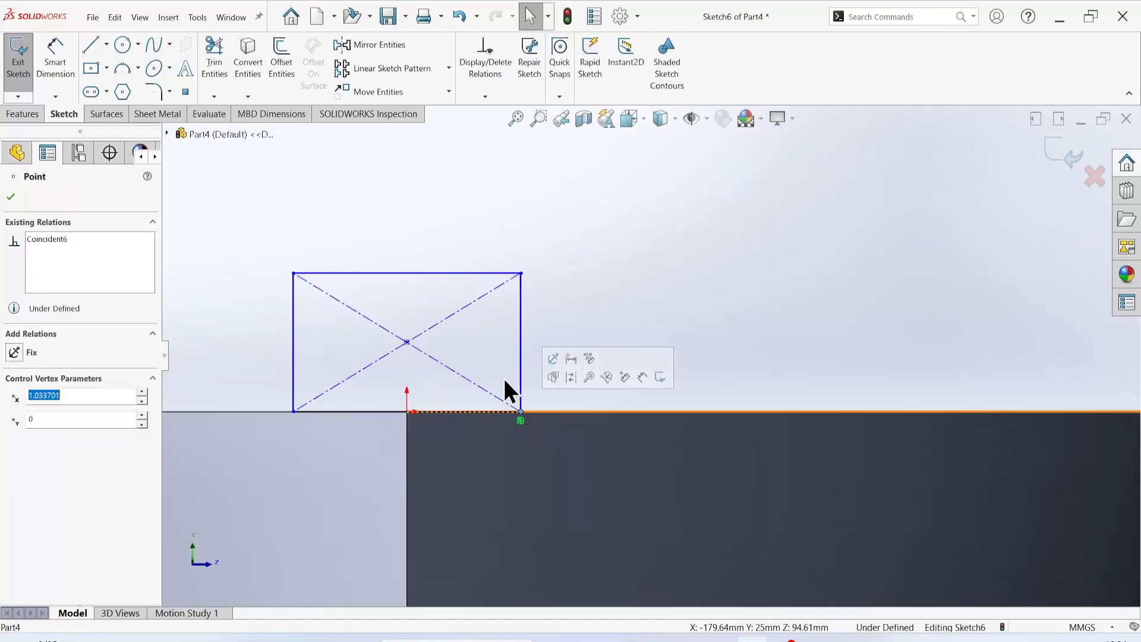
pyautogui.moveTo(444, 274); pyautogui.dragTo(319, 237)
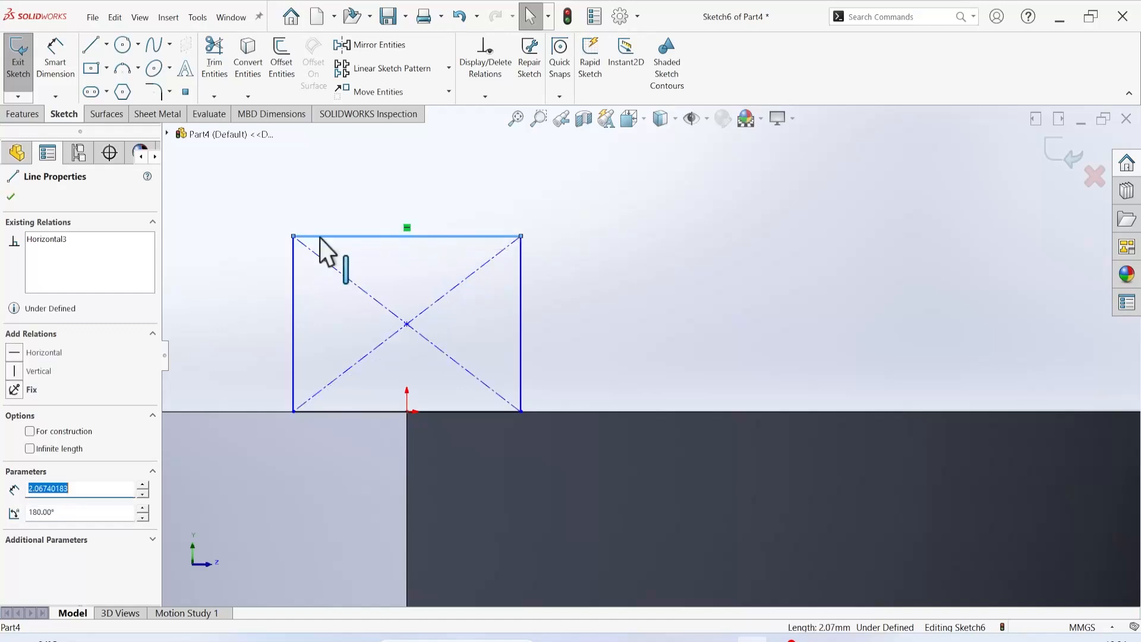
pyautogui.click(12, 196)
pyautogui.scroll(10, 305, 366)
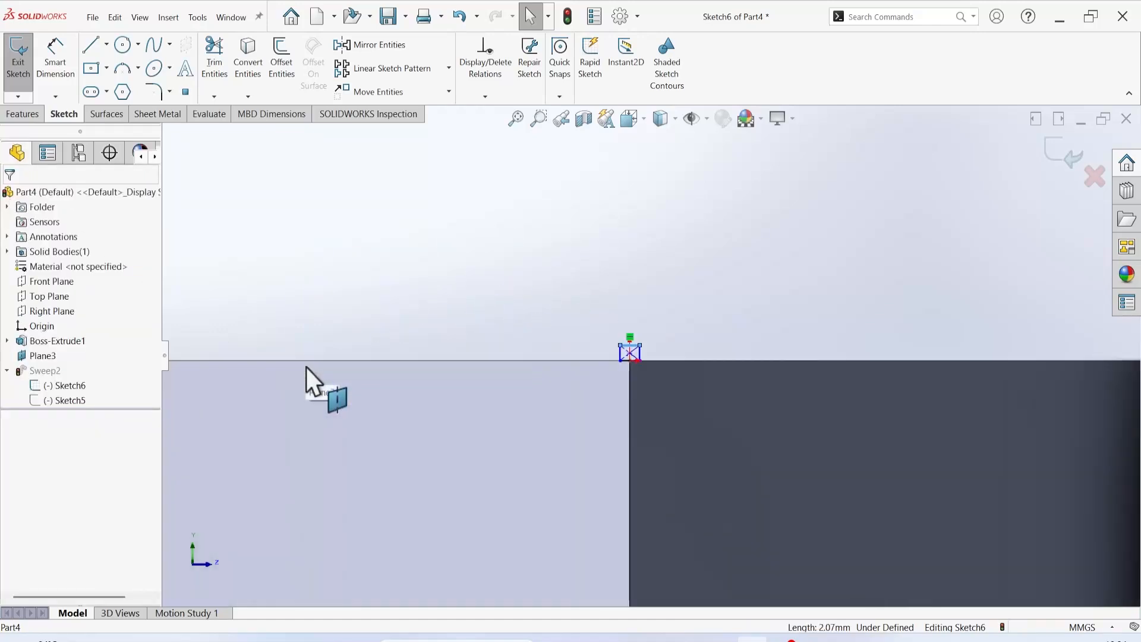
pyautogui.scroll(-5, 594, 351)
pyautogui.scroll(-6, 839, 385)
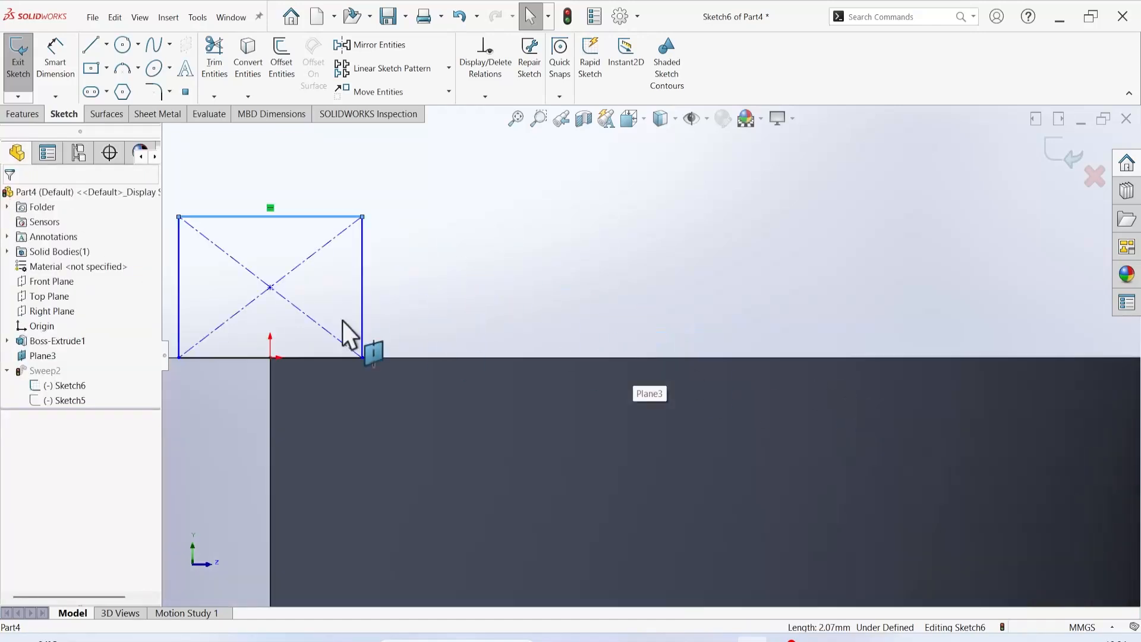
# Step: Enlarge the rectangle until its upper corner lies about 3.33 mm beside and 3.98 mm above the block's corner, and exit the sketch
pyautogui.click(342, 357)
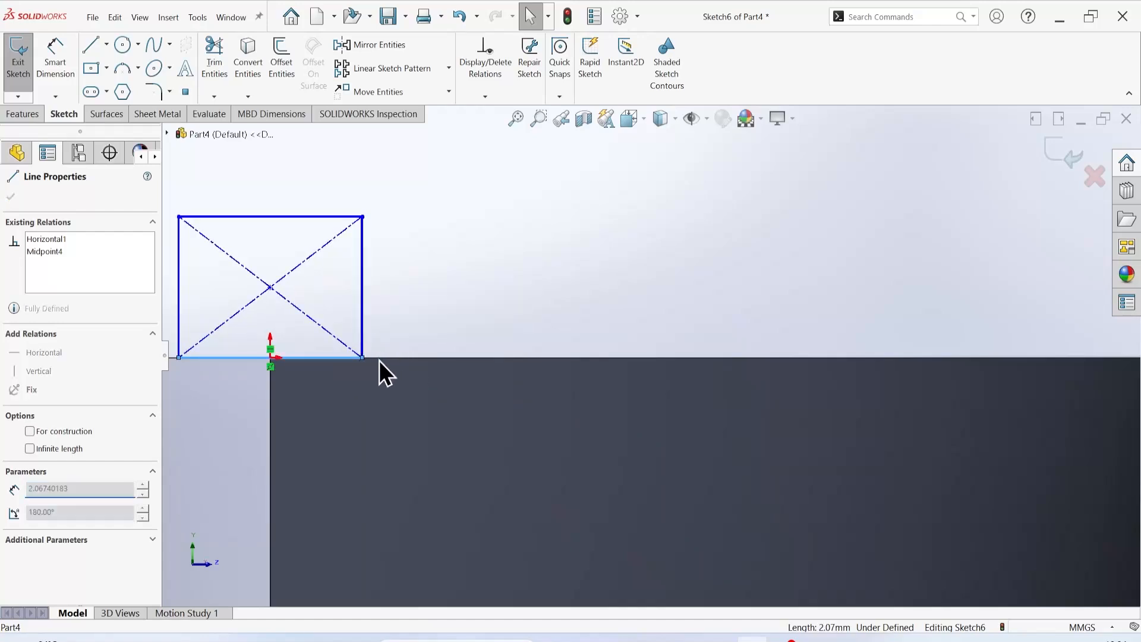
pyautogui.moveTo(361, 357); pyautogui.dragTo(541, 357)
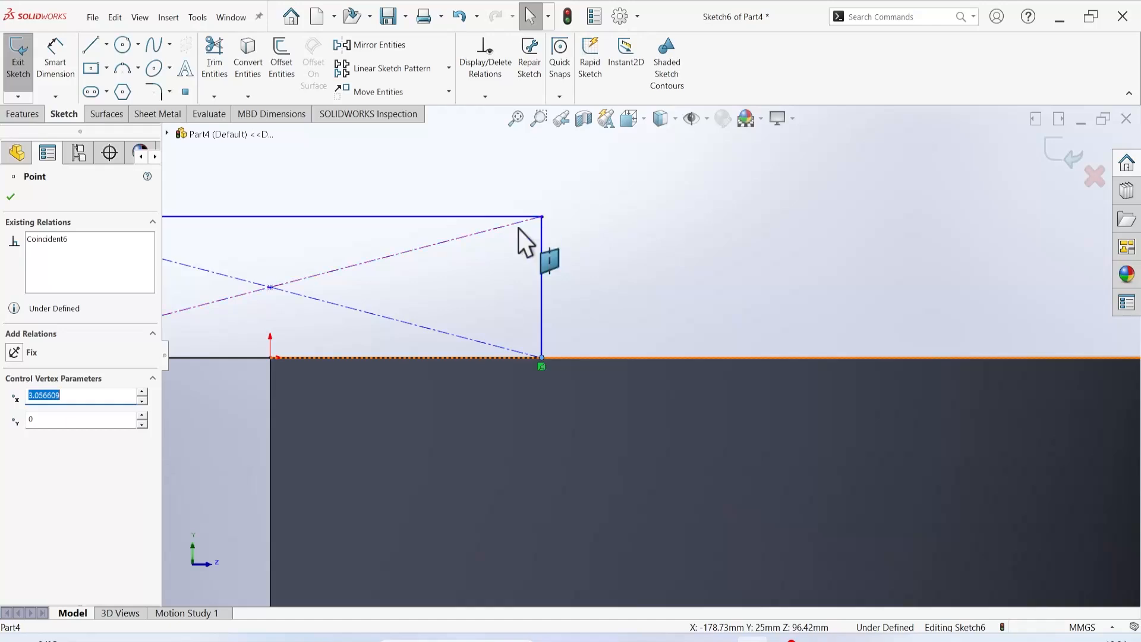
pyautogui.press('Escape')
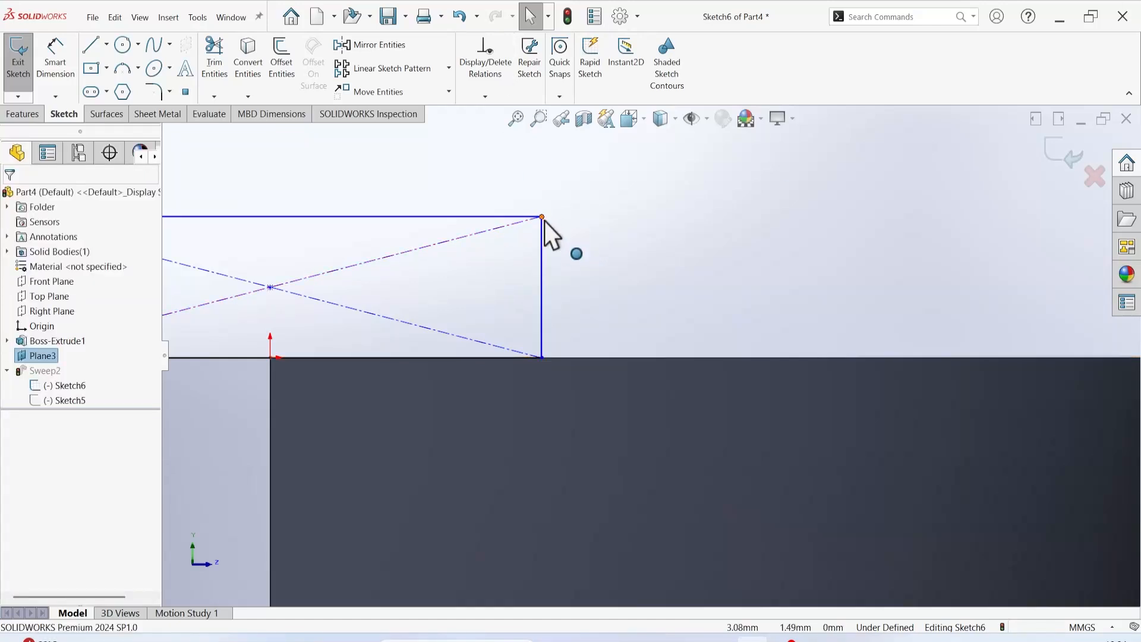
pyautogui.moveTo(542, 217); pyautogui.dragTo(563, 107)
pyautogui.scroll(5, 557, 166)
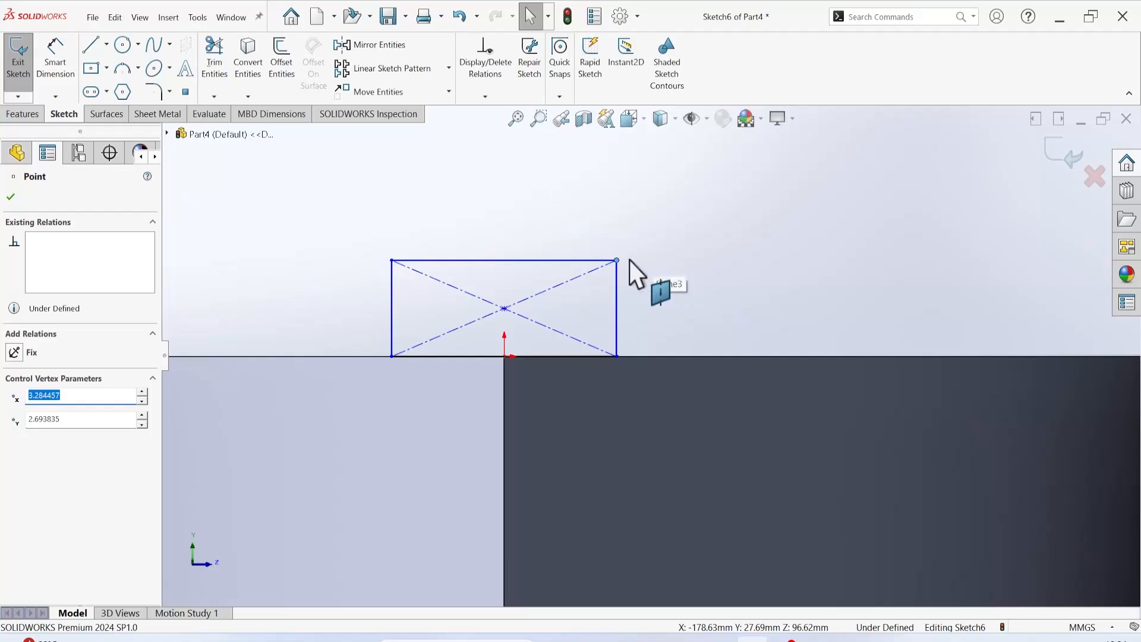
pyautogui.moveTo(616, 260); pyautogui.dragTo(619, 216)
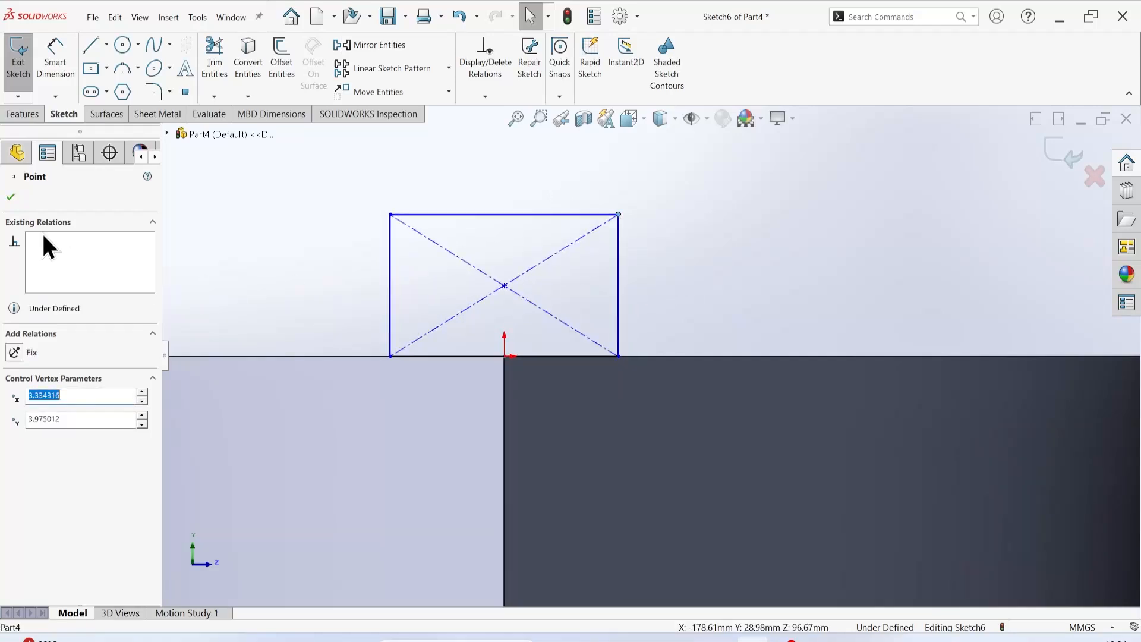
pyautogui.click(10, 197)
pyautogui.click(16, 65)
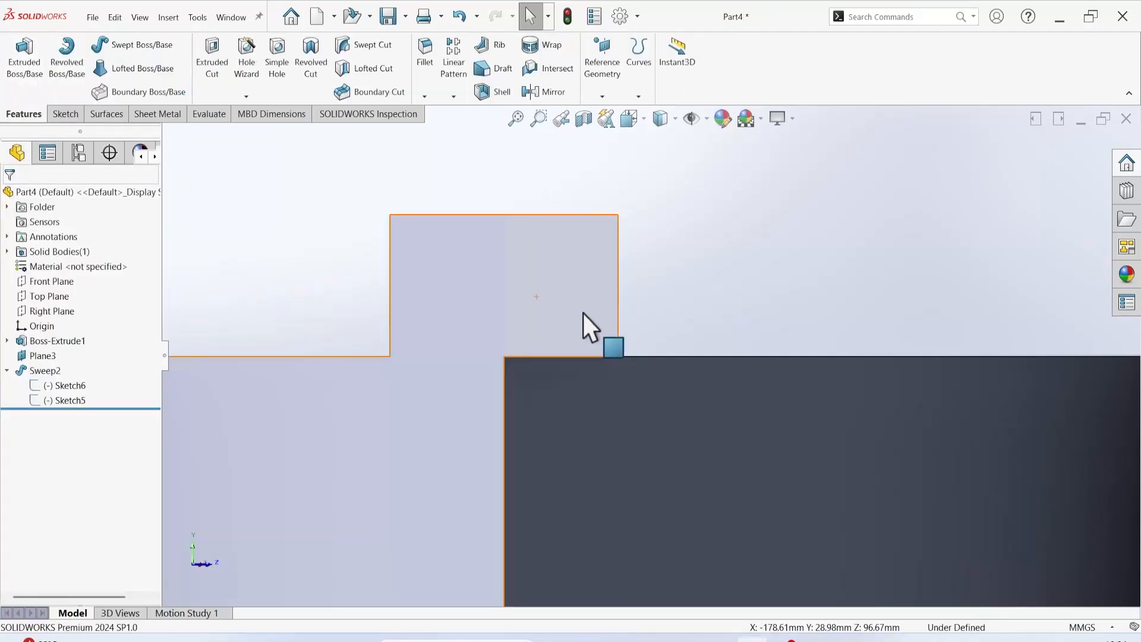
# Step: Examine how both ends of the rebuilt swept bar meet the block's diagonal corners
pyautogui.moveTo(864, 333); pyautogui.dragTo(815, 364, button='middle')
pyautogui.scroll(-5, 448, 565)
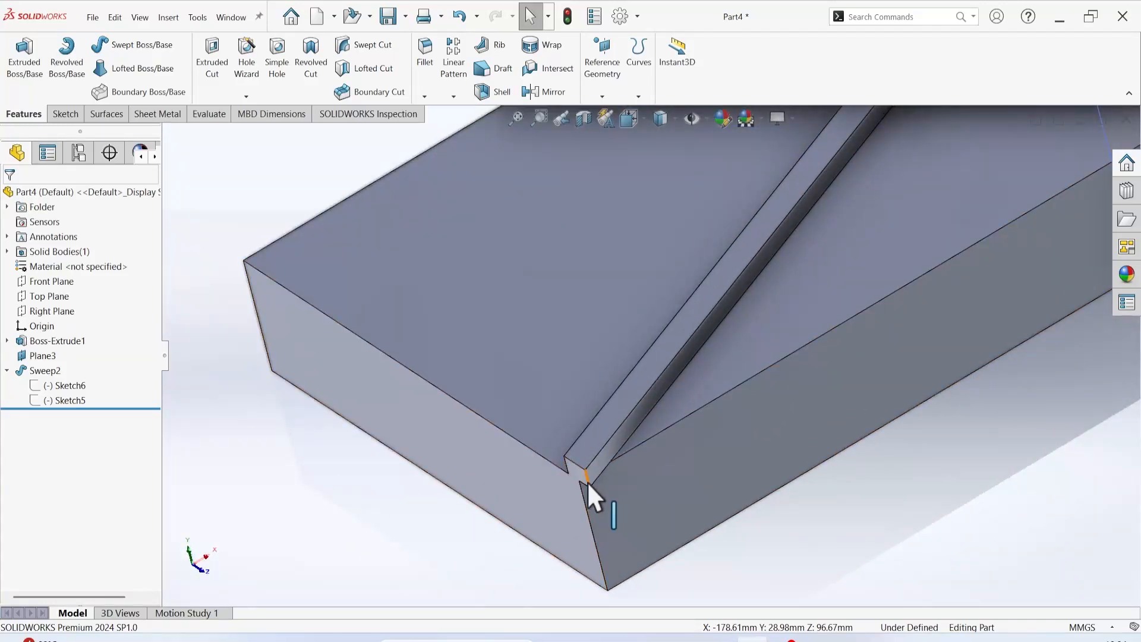
pyautogui.scroll(3, 586, 483)
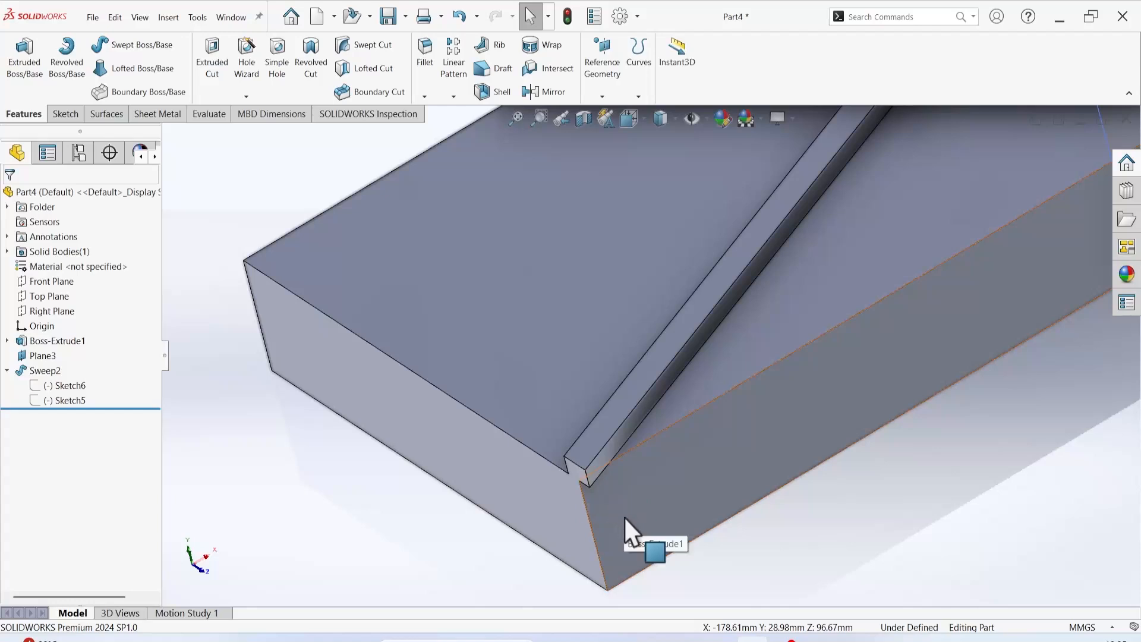
pyautogui.press('f')
pyautogui.moveTo(885, 355); pyautogui.dragTo(848, 434, button='middle')
pyautogui.scroll(-5, 765, 267)
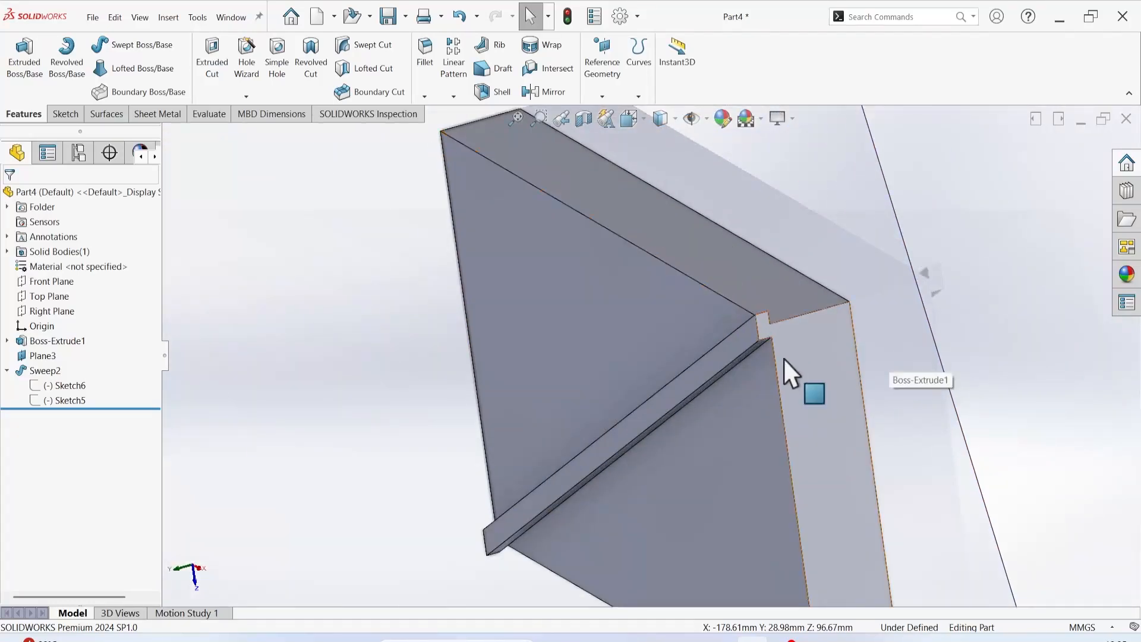
pyautogui.scroll(10, 583, 353)
pyautogui.moveTo(582, 354); pyautogui.dragTo(742, 229, button='middle')
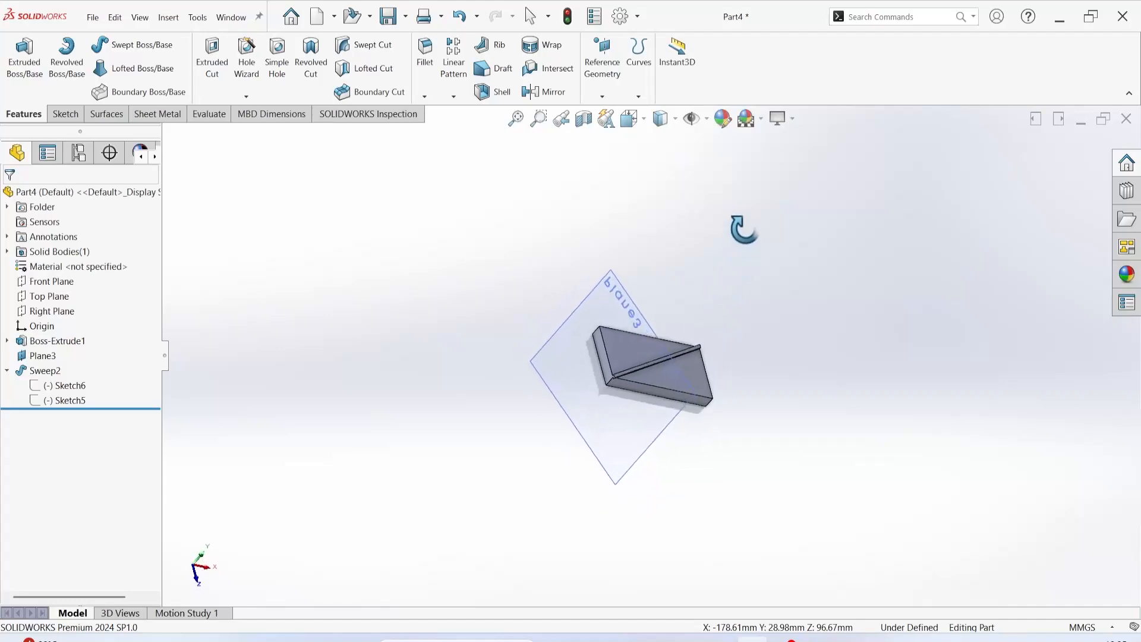
# Step: Edit the Sweep2 feature and set its start tangency type to Path Tangent, checking the preview at the block's corner
pyautogui.rightClick(40, 359)
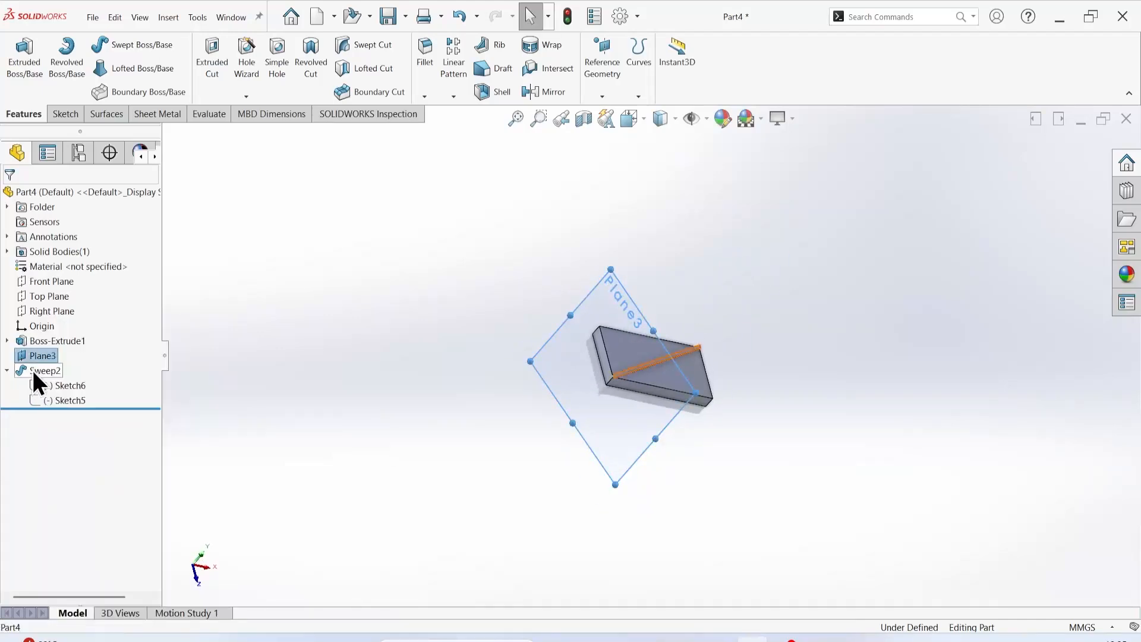
pyautogui.rightClick(32, 369)
pyautogui.click(40, 337)
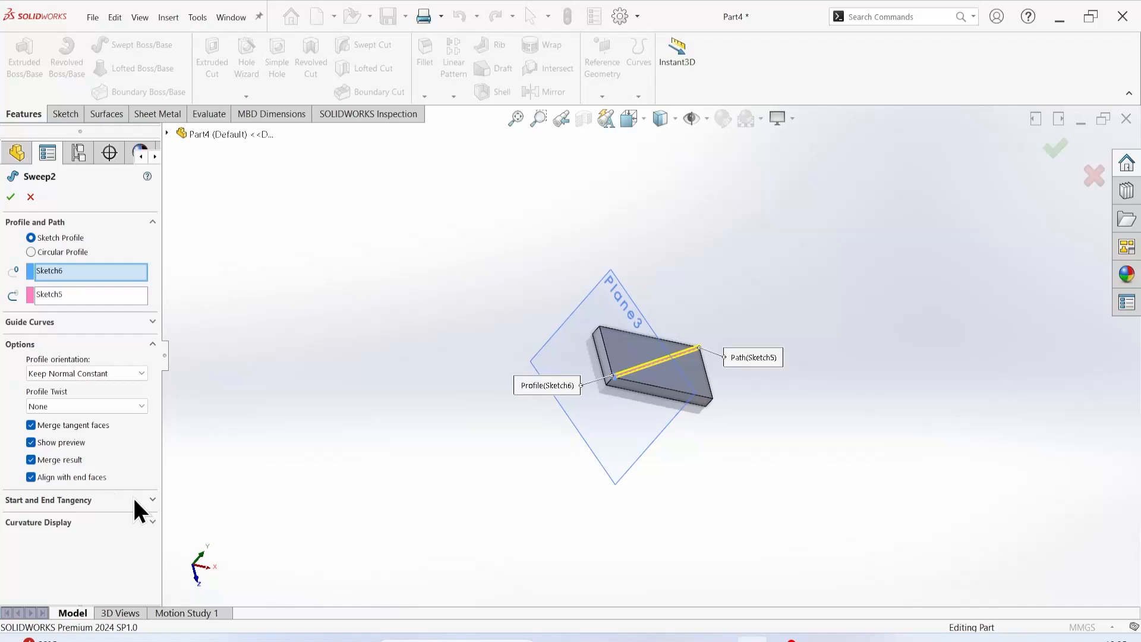
pyautogui.click(150, 499)
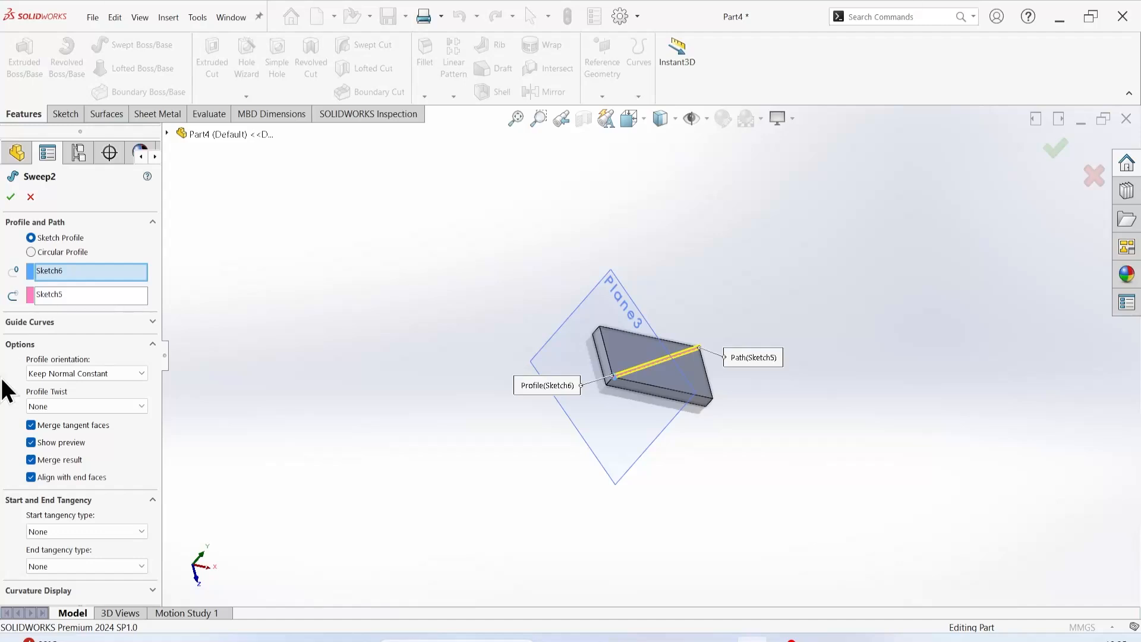
pyautogui.click(72, 536)
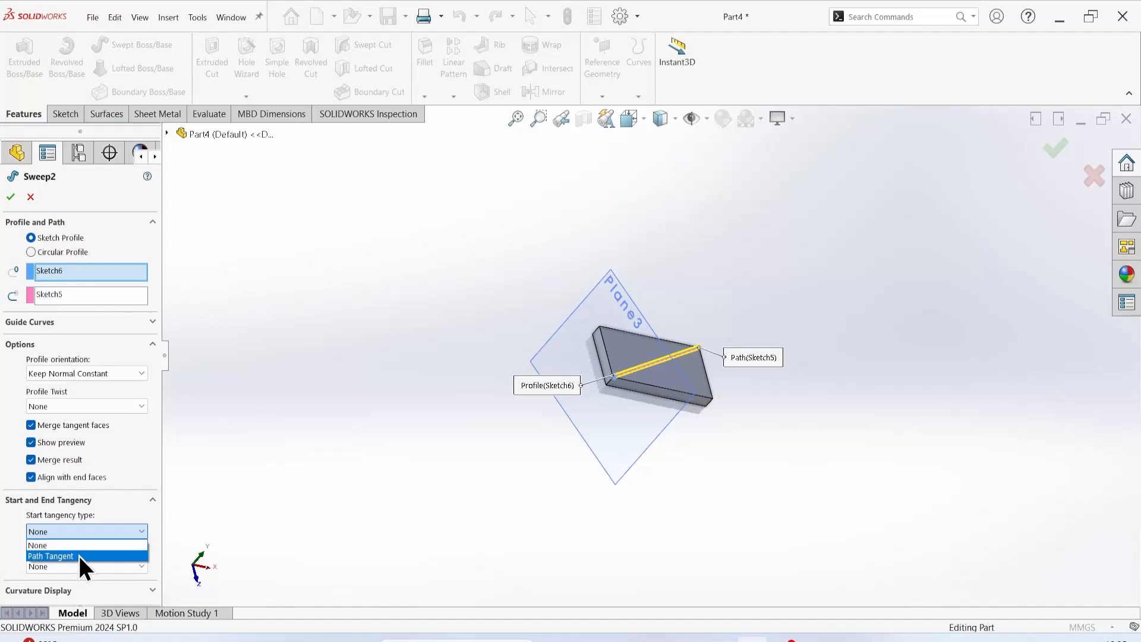
pyautogui.click(79, 556)
pyautogui.scroll(-2, 661, 364)
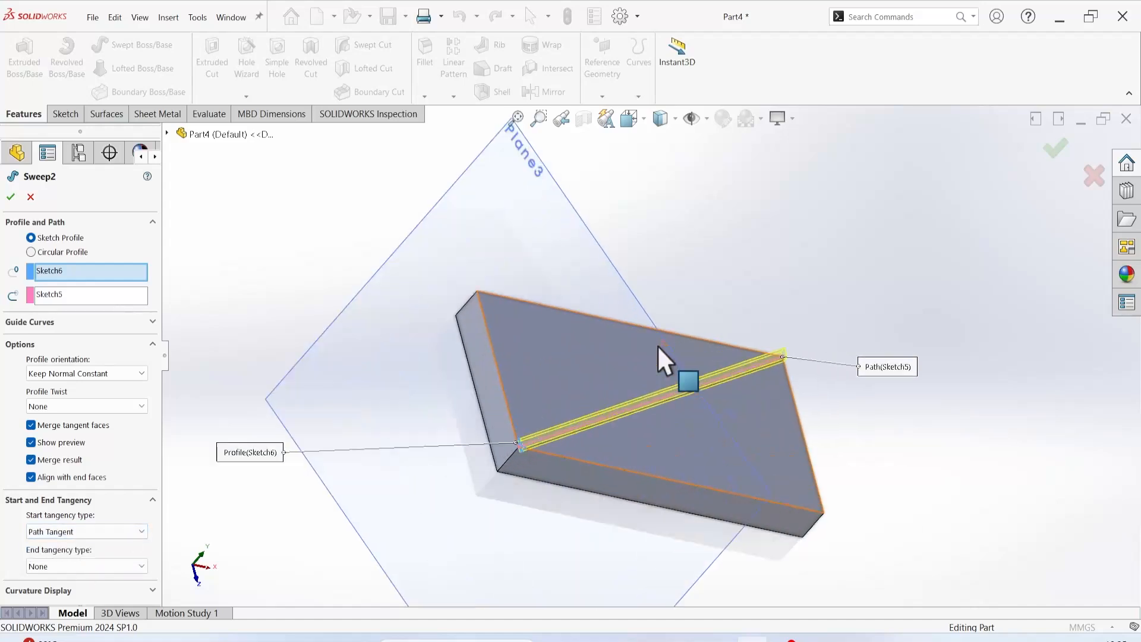
pyautogui.scroll(-3, 466, 486)
pyautogui.scroll(4, 745, 386)
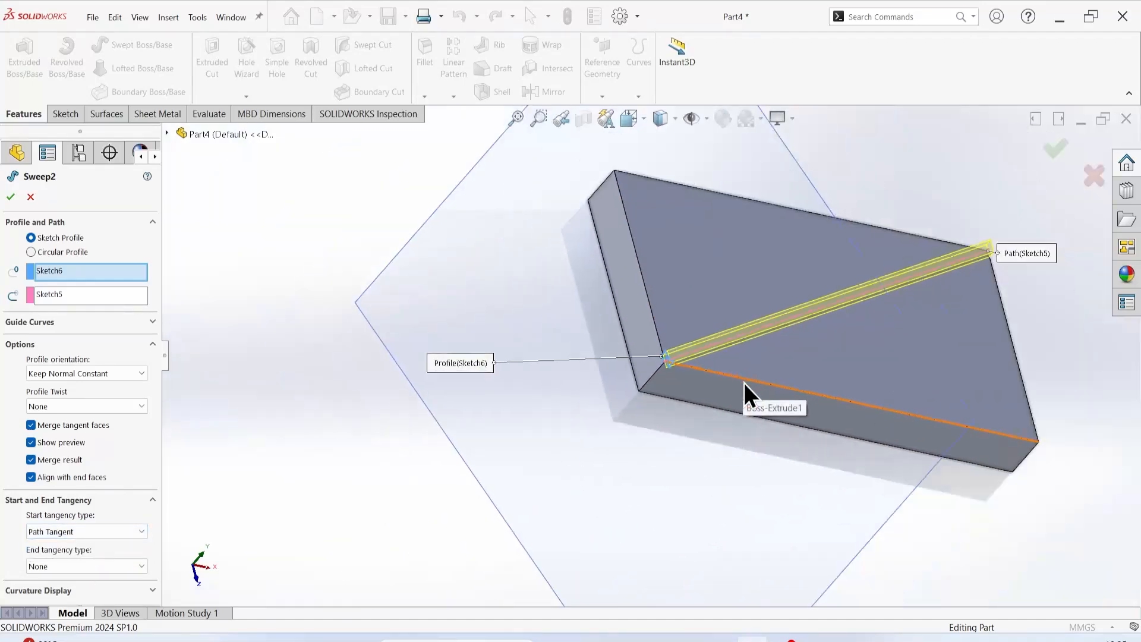
pyautogui.scroll(-3, 793, 298)
# Step: Switch the start tangency type to None and back to Path Tangent, accept the sweep and inspect its start corner
pyautogui.click(60, 526)
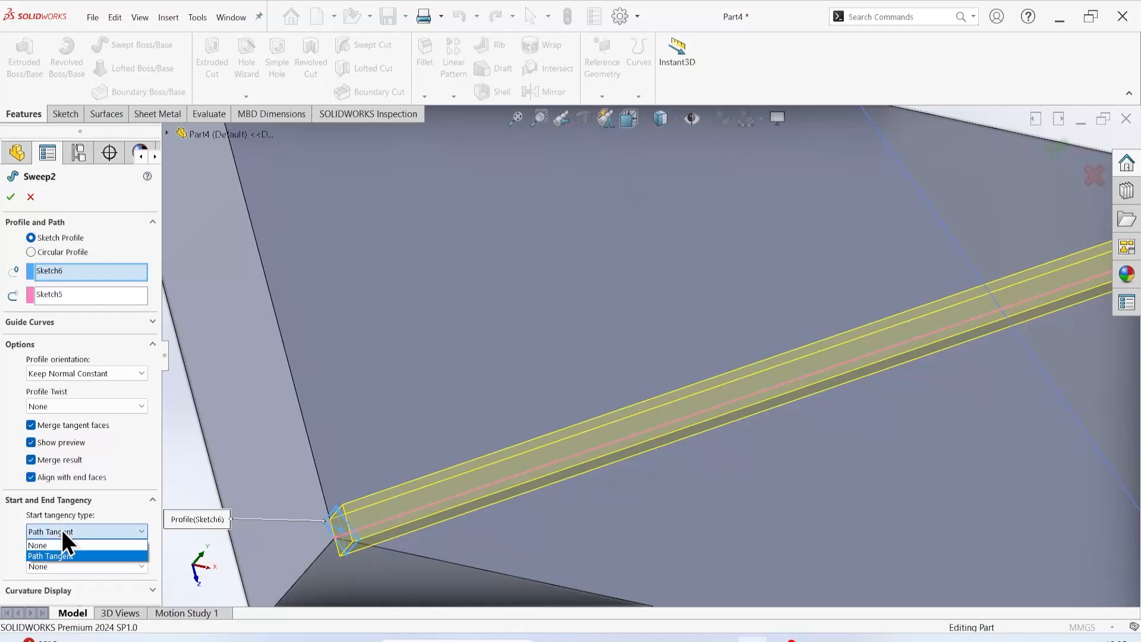
pyautogui.click(62, 543)
pyautogui.click(79, 529)
pyautogui.click(72, 553)
pyautogui.click(10, 197)
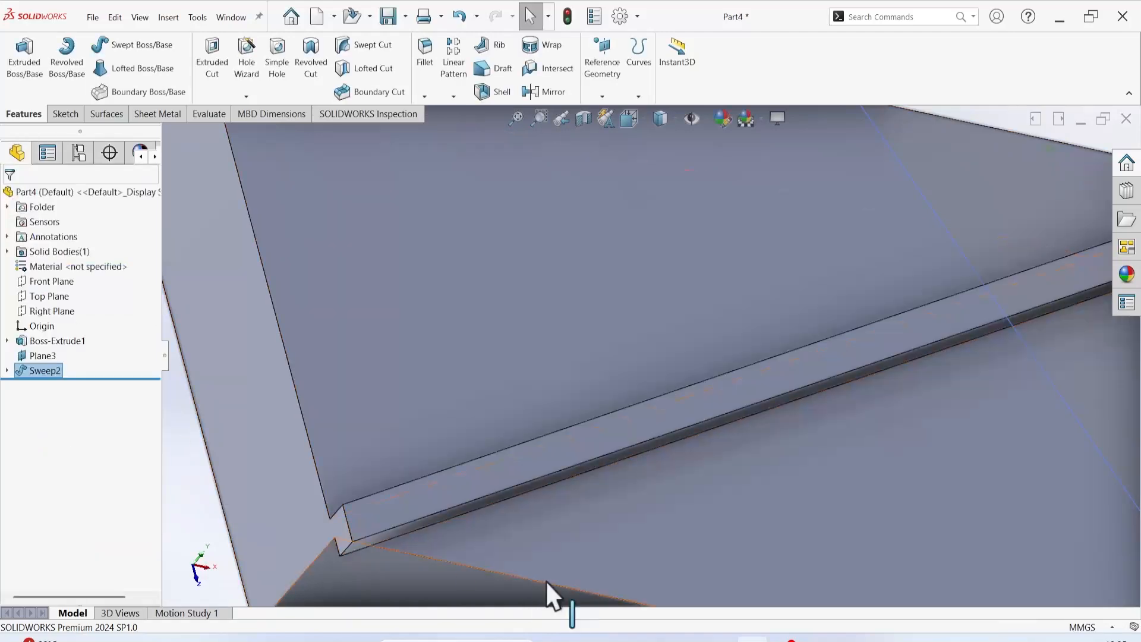
pyautogui.scroll(5, 461, 508)
pyautogui.scroll(-5, 566, 410)
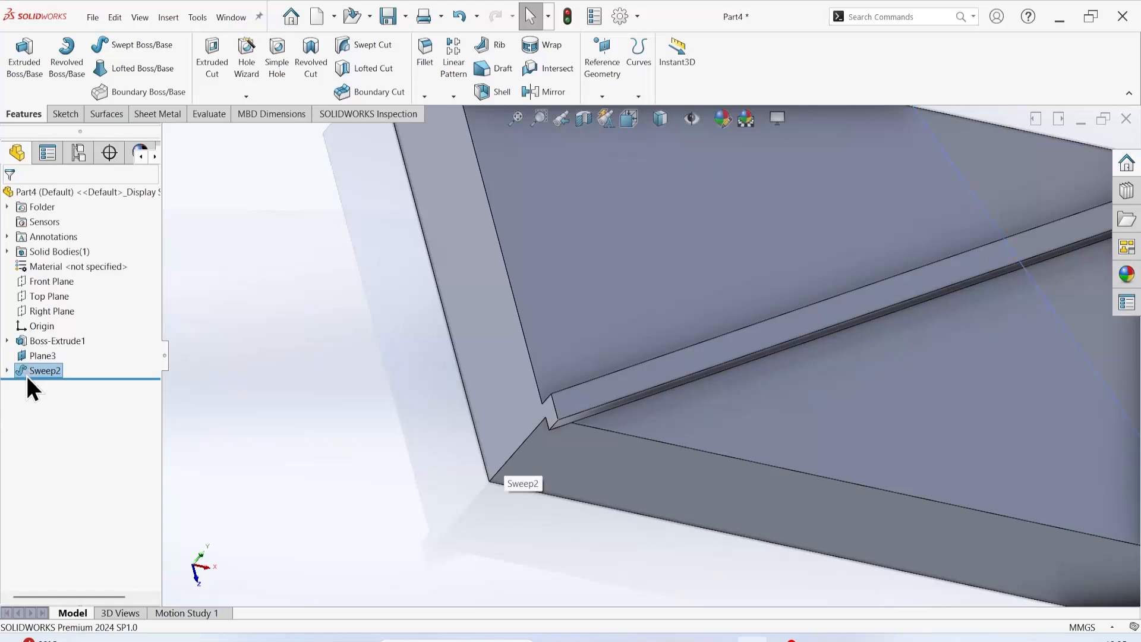
# Step: Edit Sweep2 again to set its end tangency type to Path Tangent, and accept the feature
pyautogui.rightClick(28, 377)
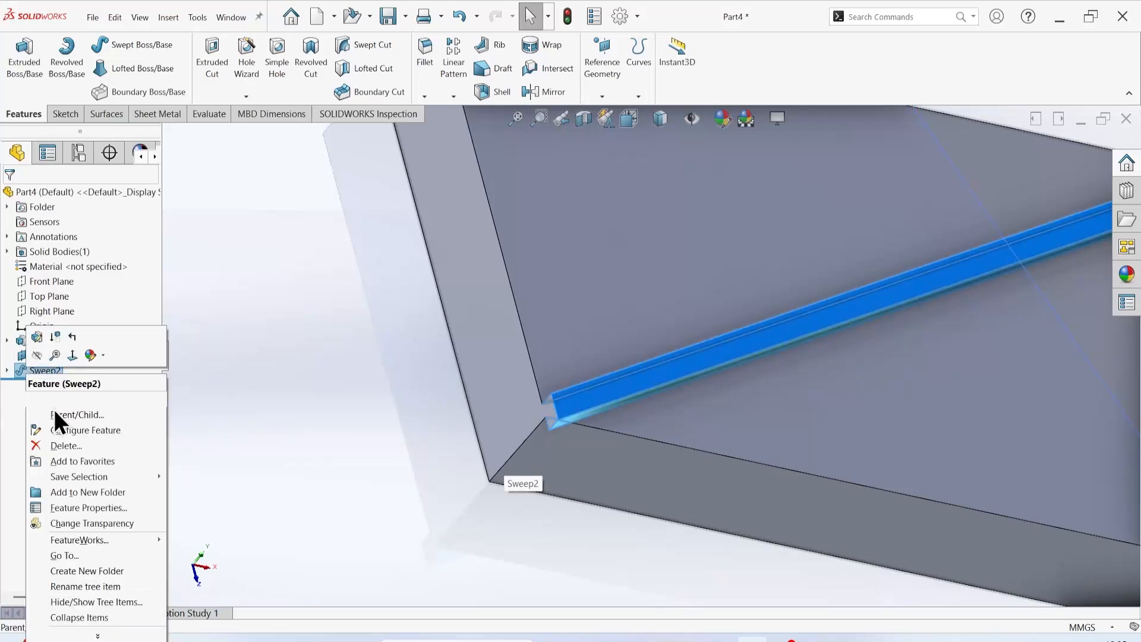
pyautogui.click(41, 338)
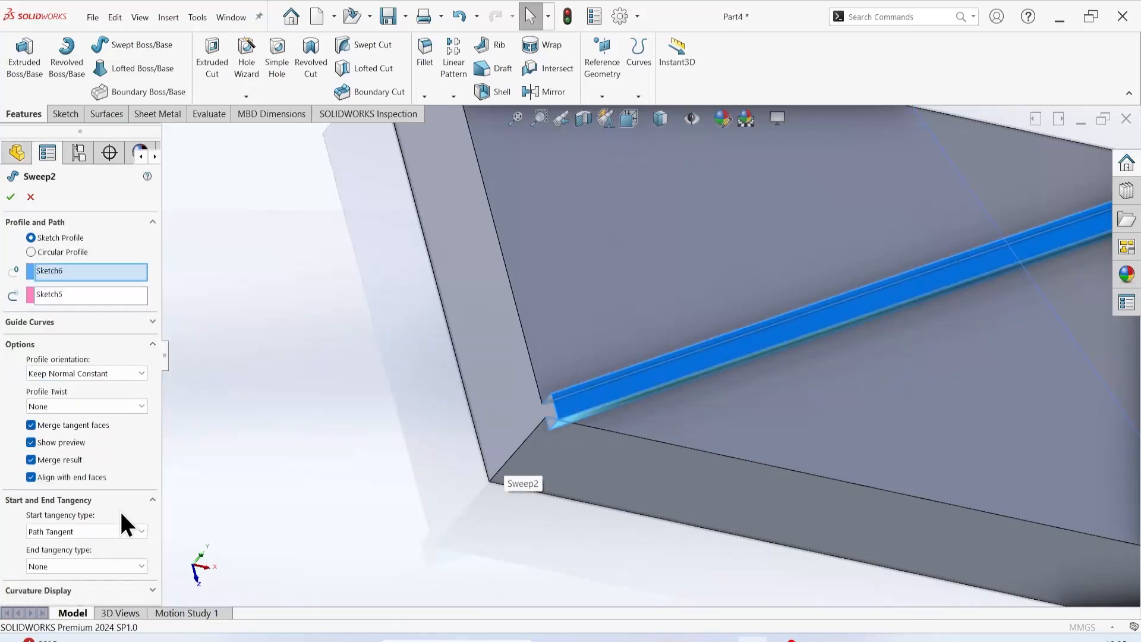
pyautogui.click(112, 567)
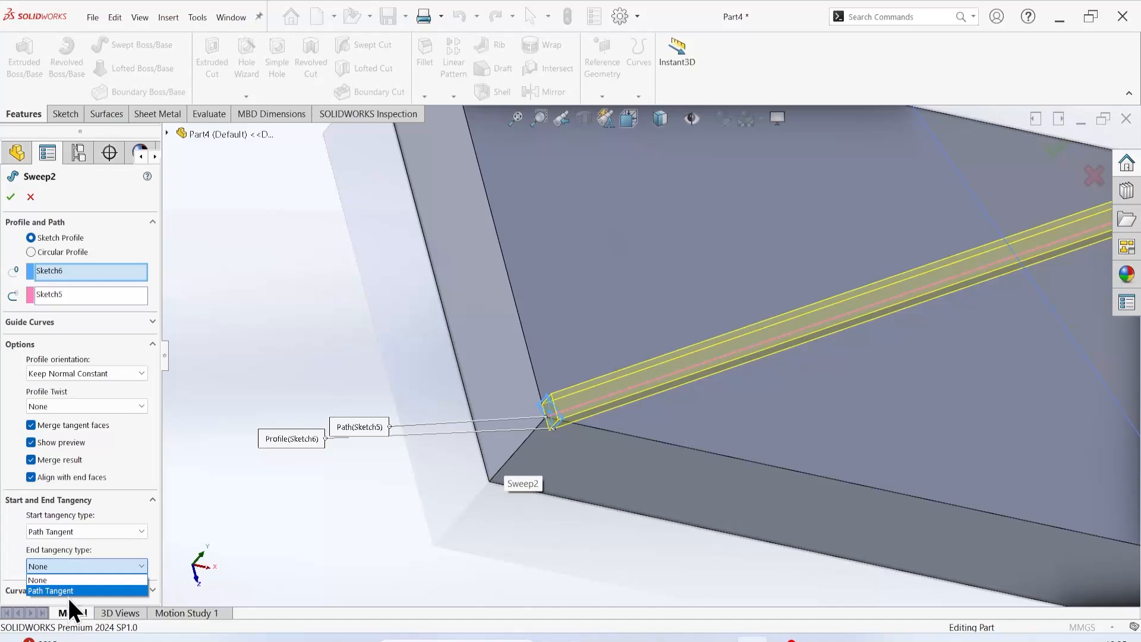
pyautogui.click(69, 592)
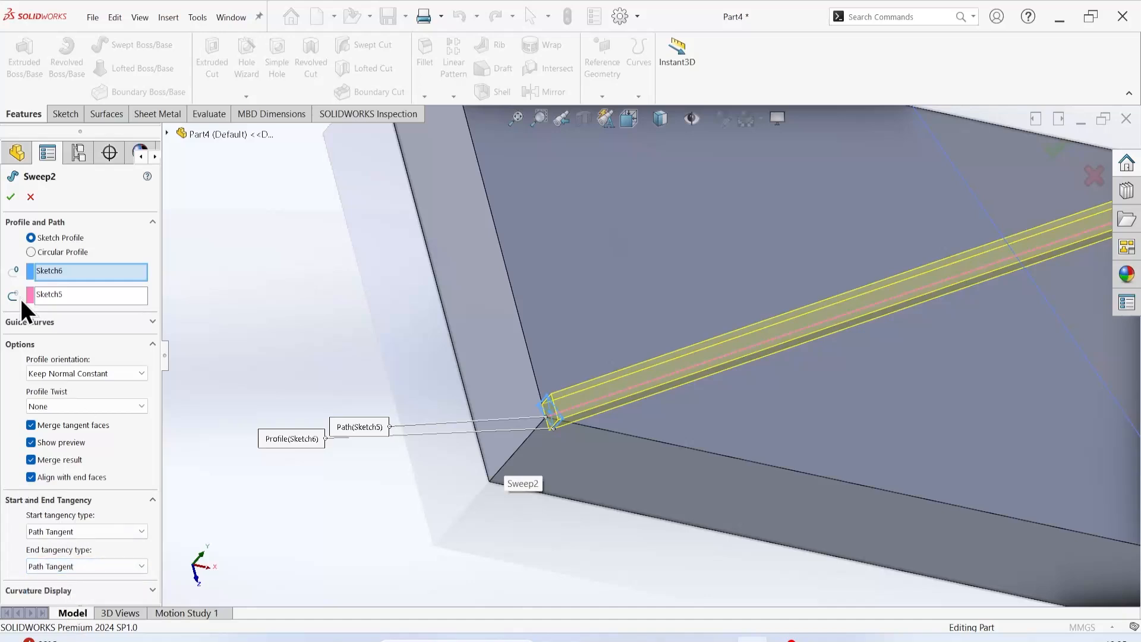
pyautogui.click(7, 197)
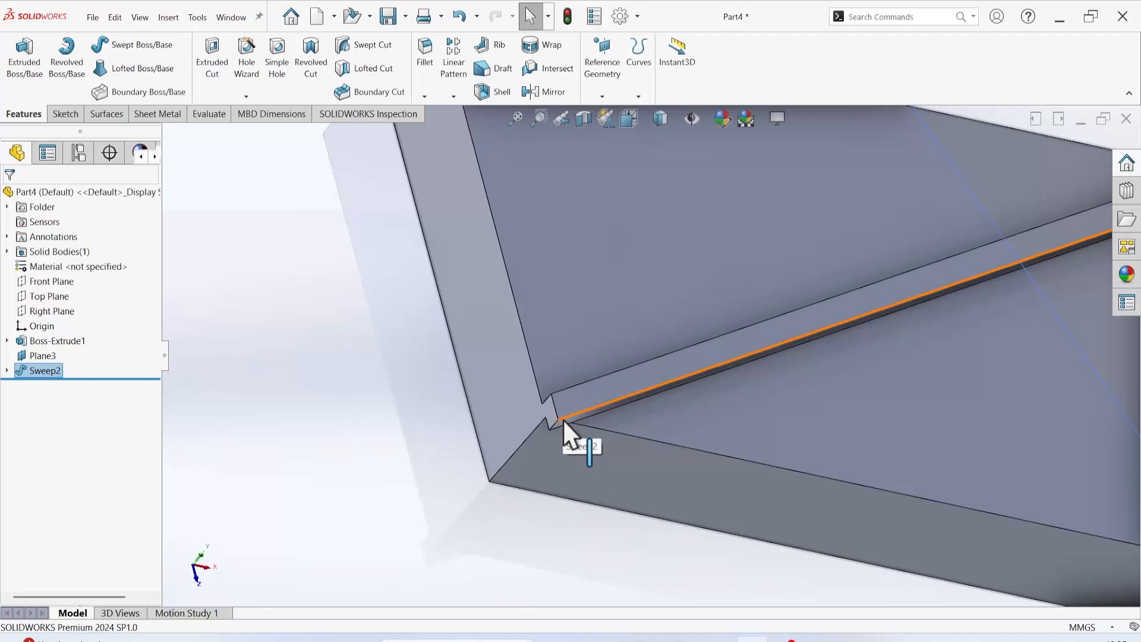
pyautogui.press('f')
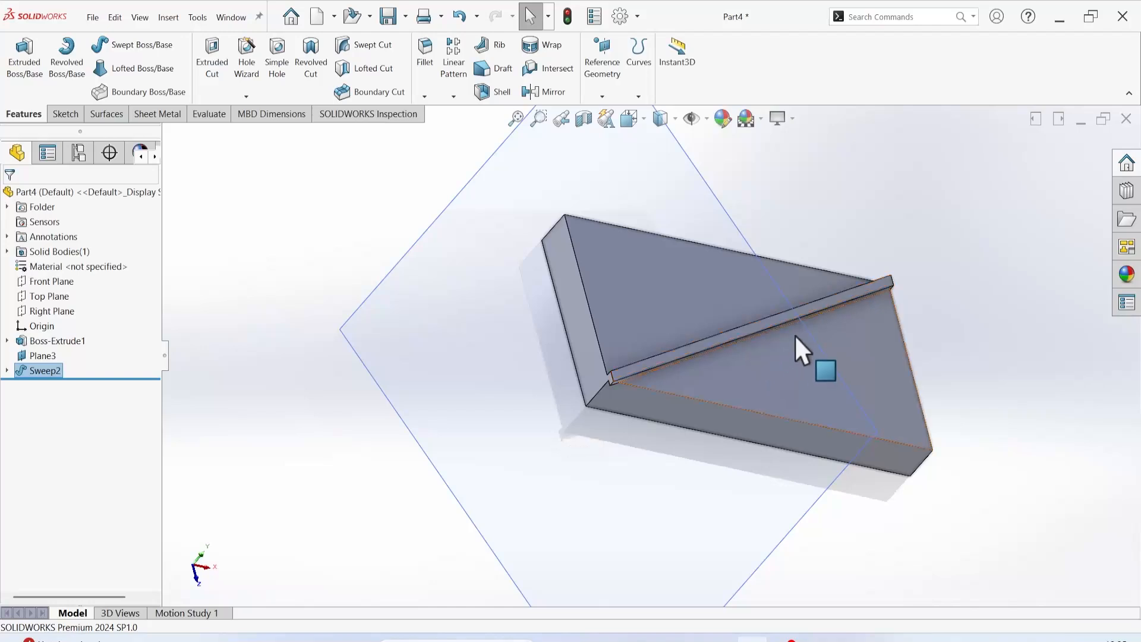
pyautogui.moveTo(795, 334); pyautogui.dragTo(576, 327, button='middle')
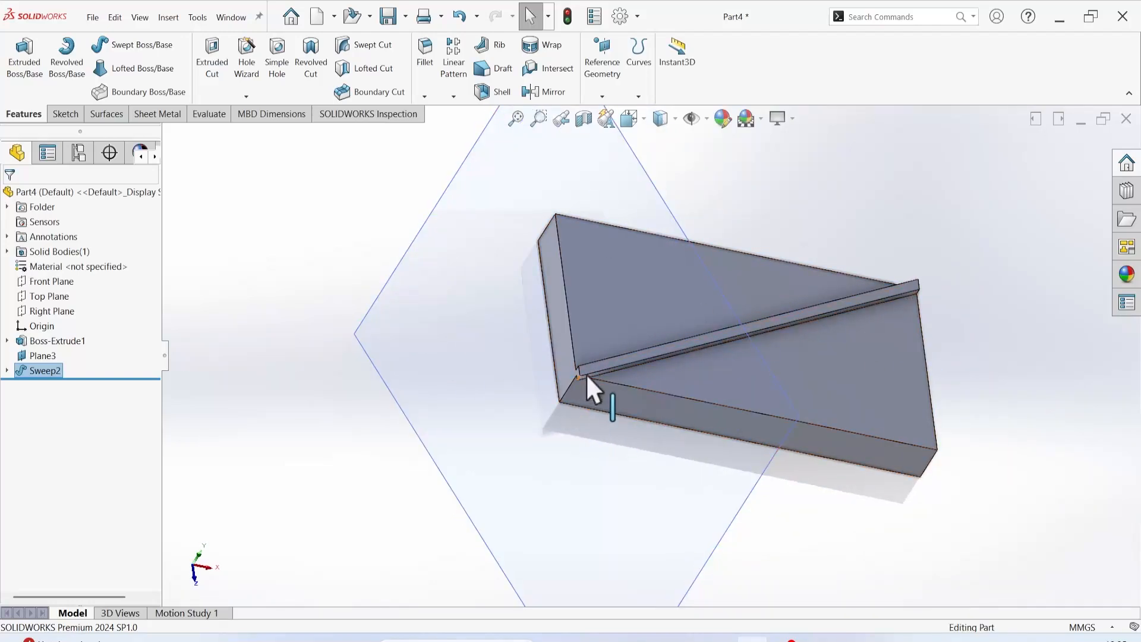
pyautogui.click(7, 371)
pyautogui.click(59, 400)
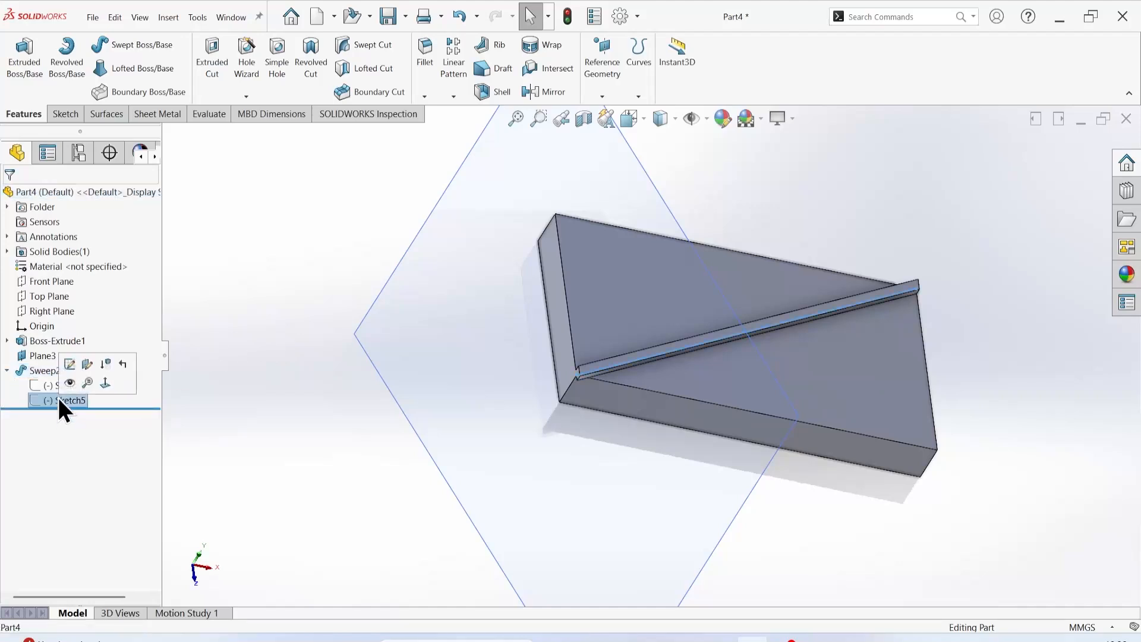
pyautogui.click(38, 355)
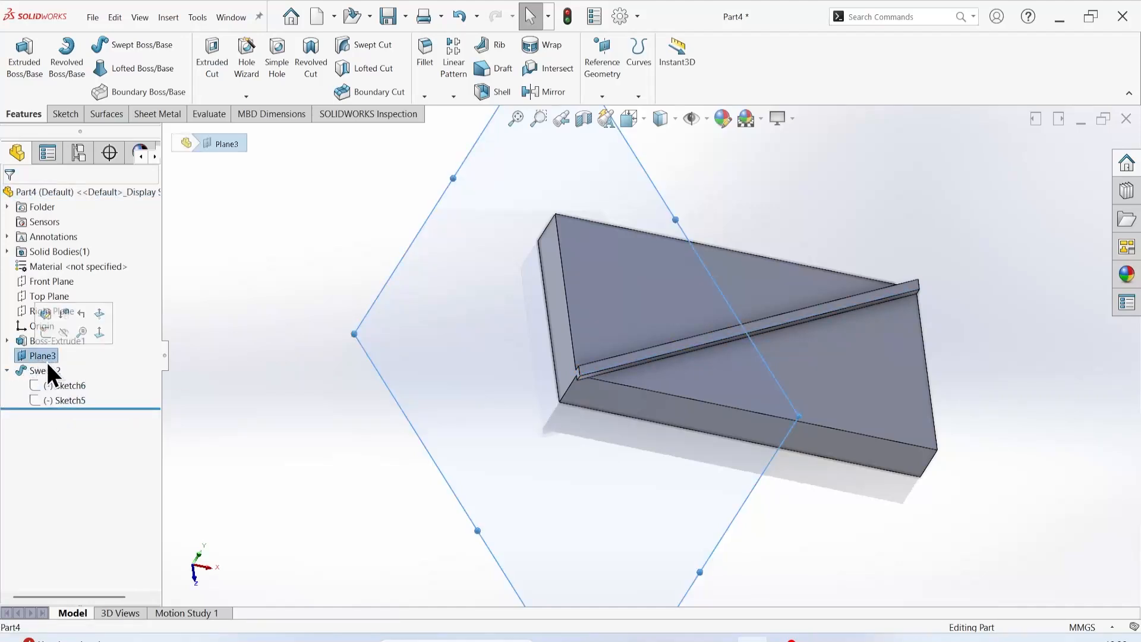
pyautogui.click(48, 335)
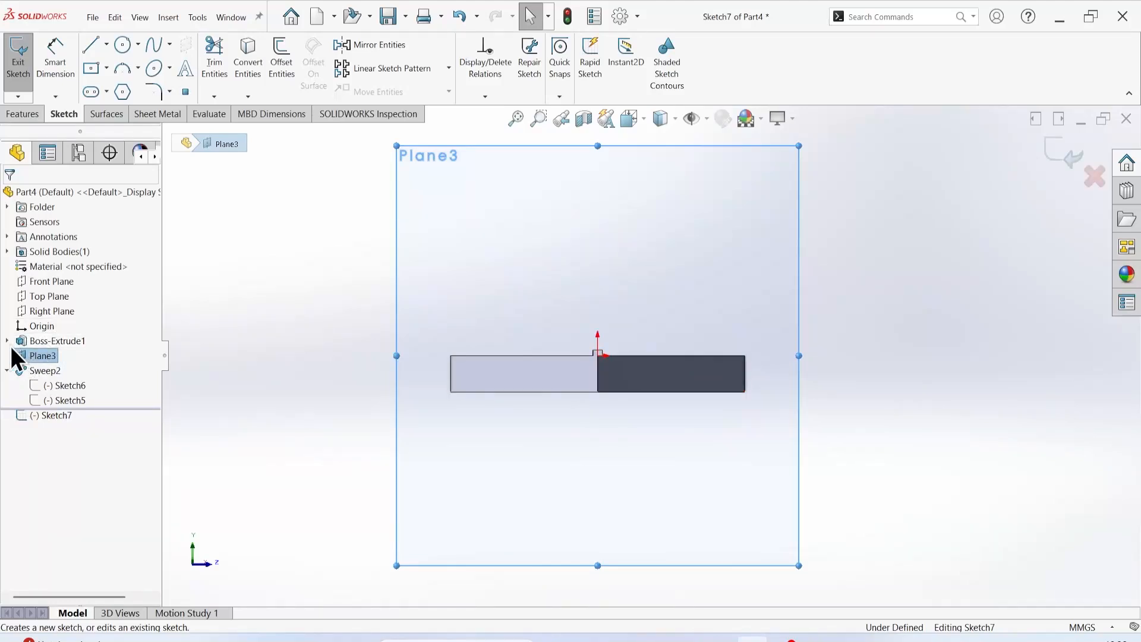
pyautogui.click(8, 341)
pyautogui.click(55, 355)
pyautogui.rightClick(62, 352)
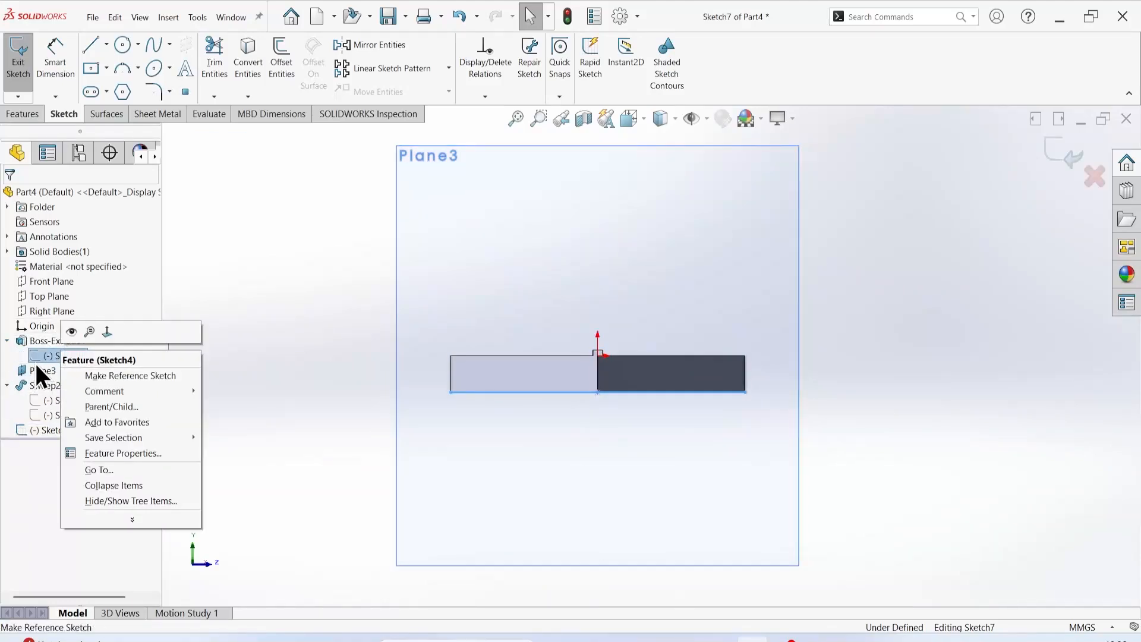
pyautogui.rightClick(55, 359)
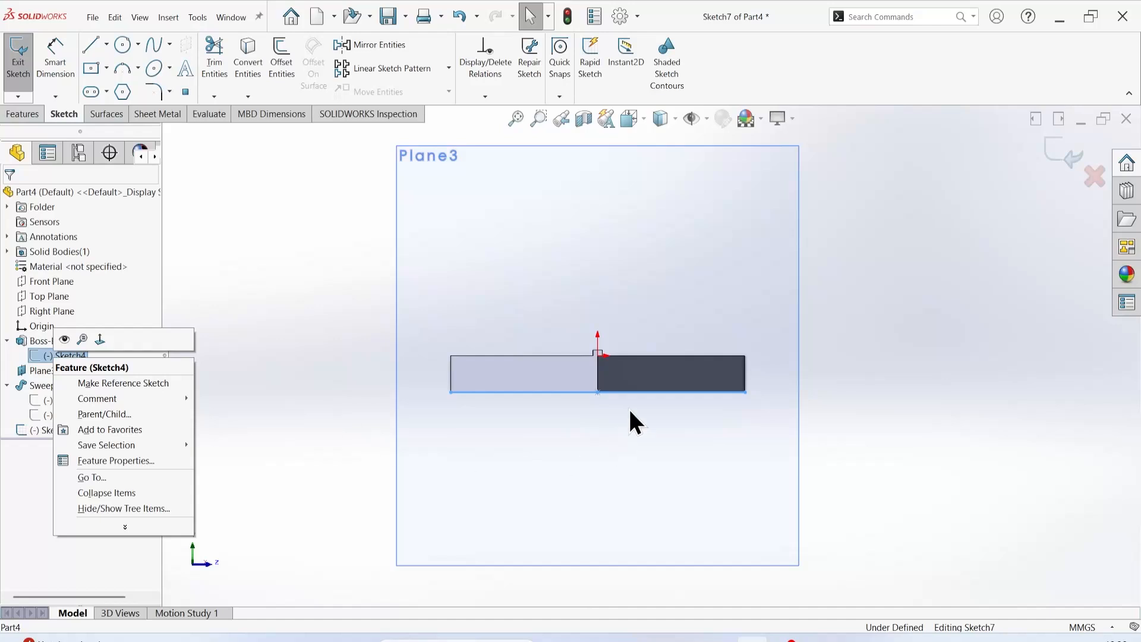
pyautogui.moveTo(635, 422)
pyautogui.mouseDown(button='middle')
pyautogui.moveTo(612, 471)
pyautogui.moveTo(617, 497)
pyautogui.moveTo(591, 510)
pyautogui.moveTo(599, 526)
pyautogui.mouseUp(button='middle')
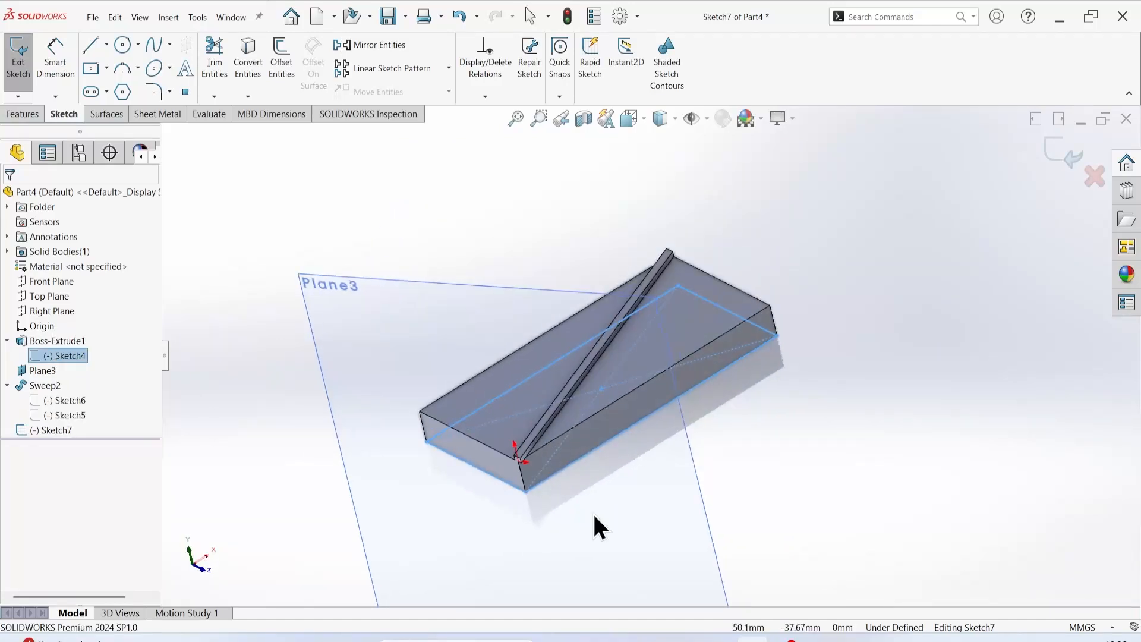
pyautogui.scroll(-2, 537, 460)
pyautogui.moveTo(941, 427); pyautogui.dragTo(913, 535, button='middle')
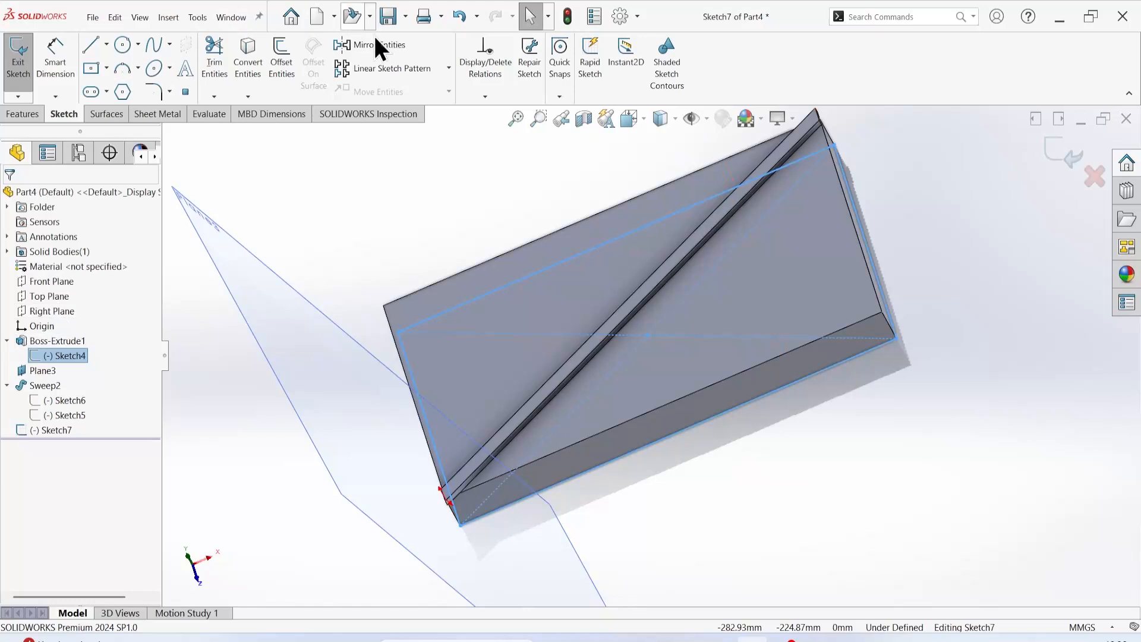
pyautogui.click(644, 120)
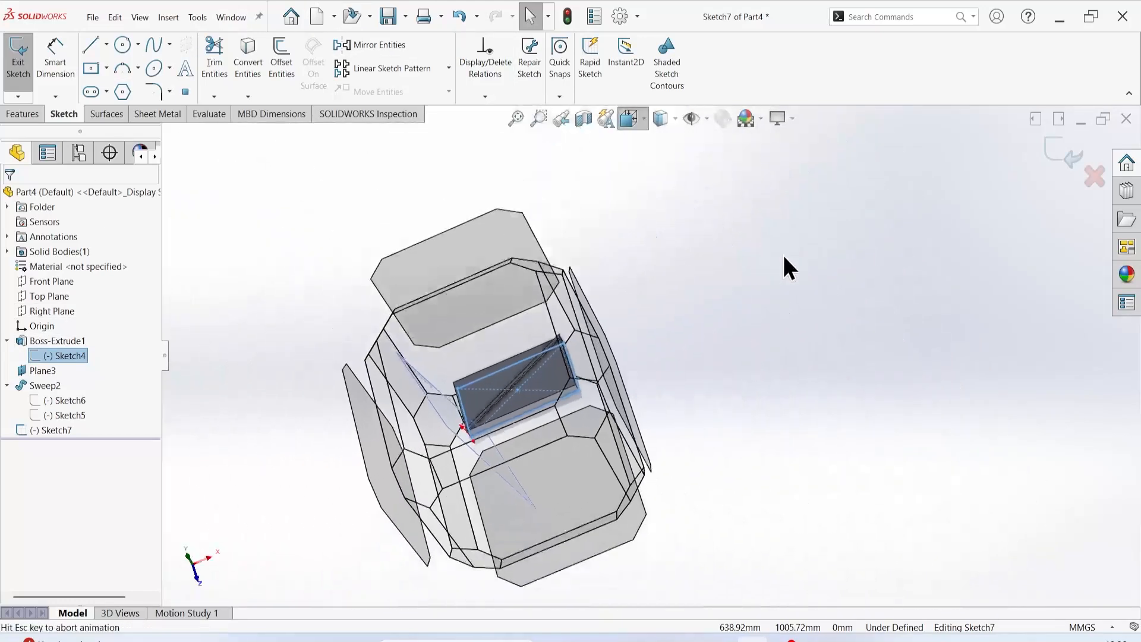
pyautogui.click(720, 232)
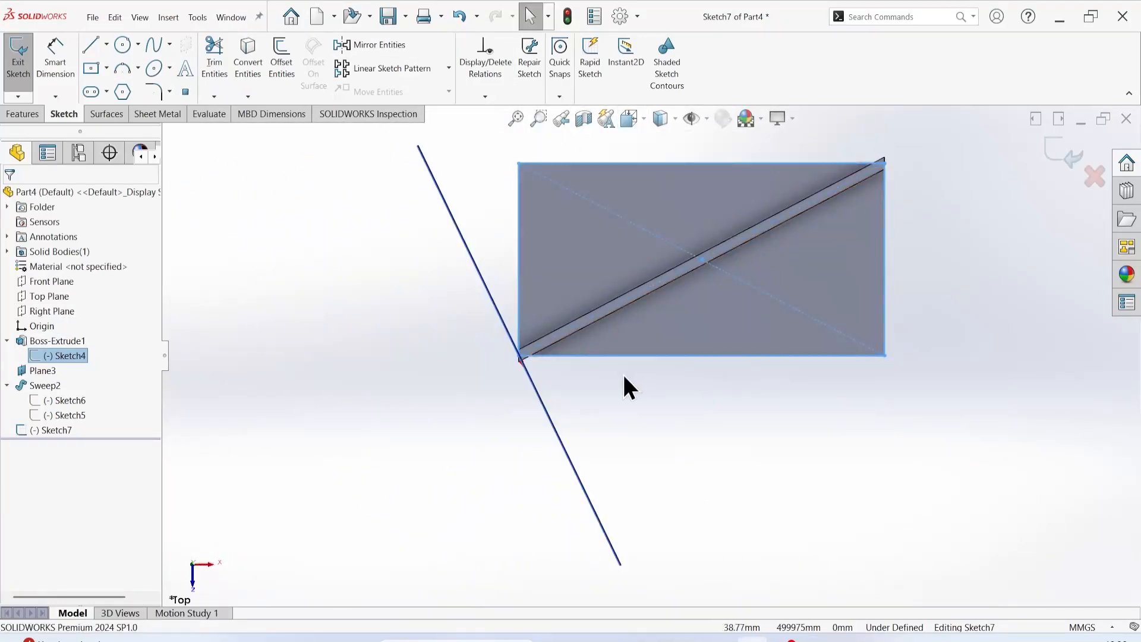
pyautogui.scroll(-4, 595, 381)
pyautogui.click(153, 45)
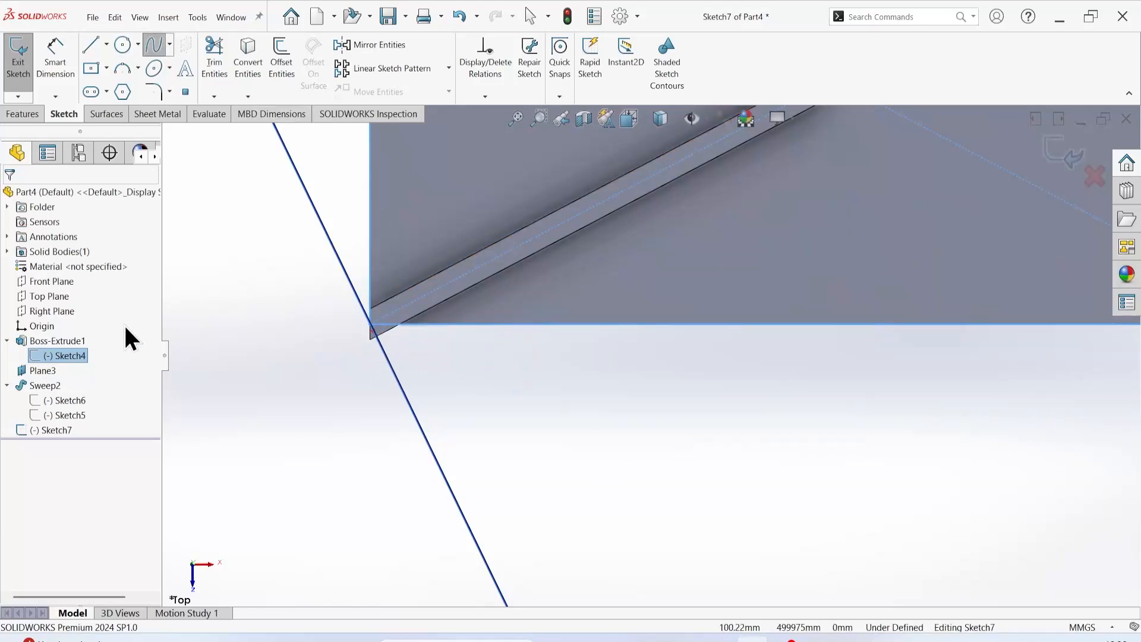
pyautogui.press('Escape')
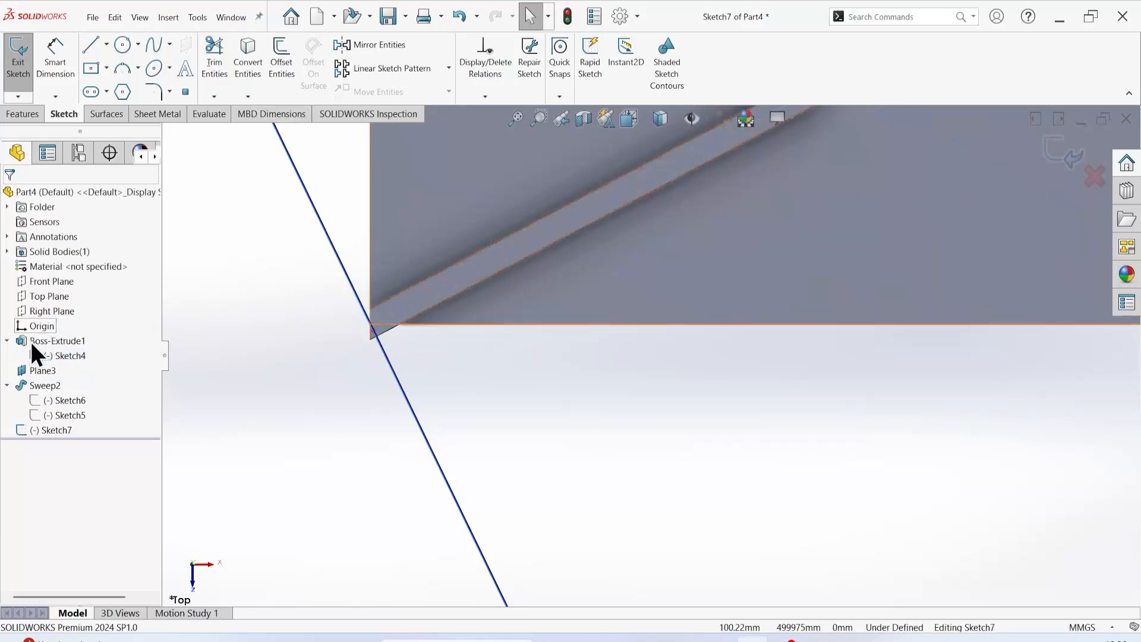
pyautogui.click(17, 48)
# Step: Edit the base block's Sketch4 and draw a wavy spline from the rectangle's lower-left corner along its lower edge to its right edge
pyautogui.click(70, 357)
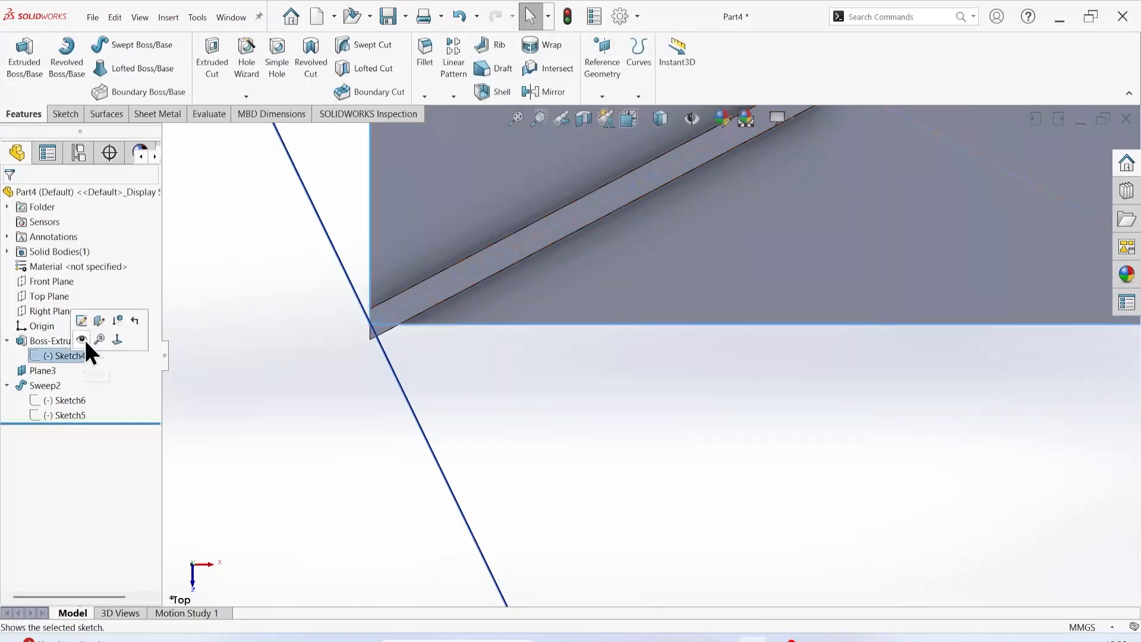
pyautogui.click(83, 337)
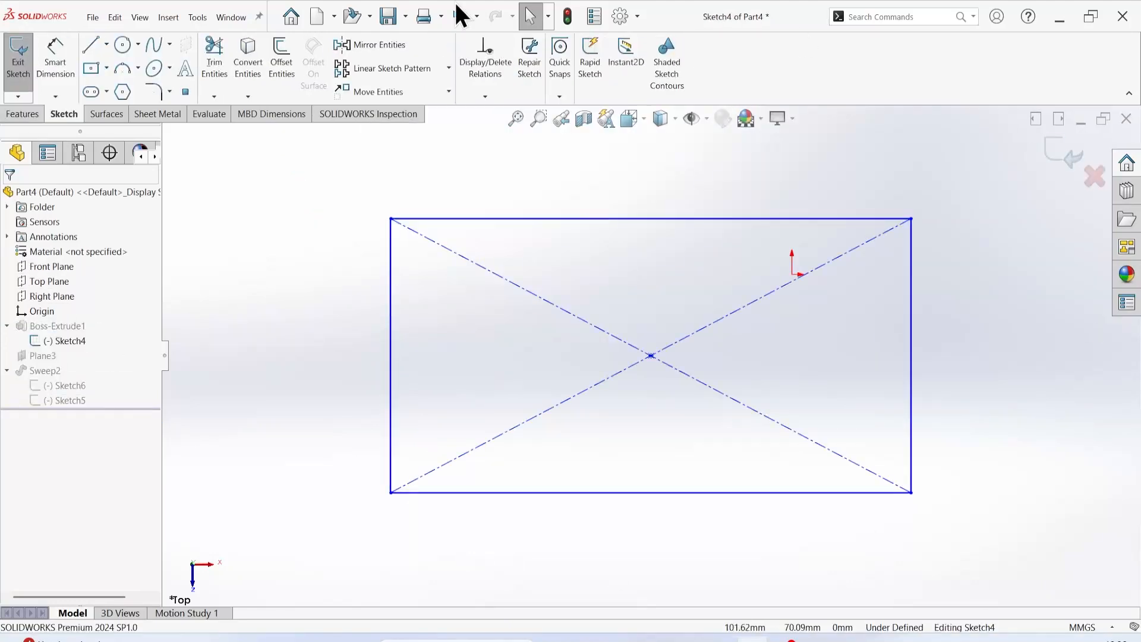
pyautogui.click(155, 44)
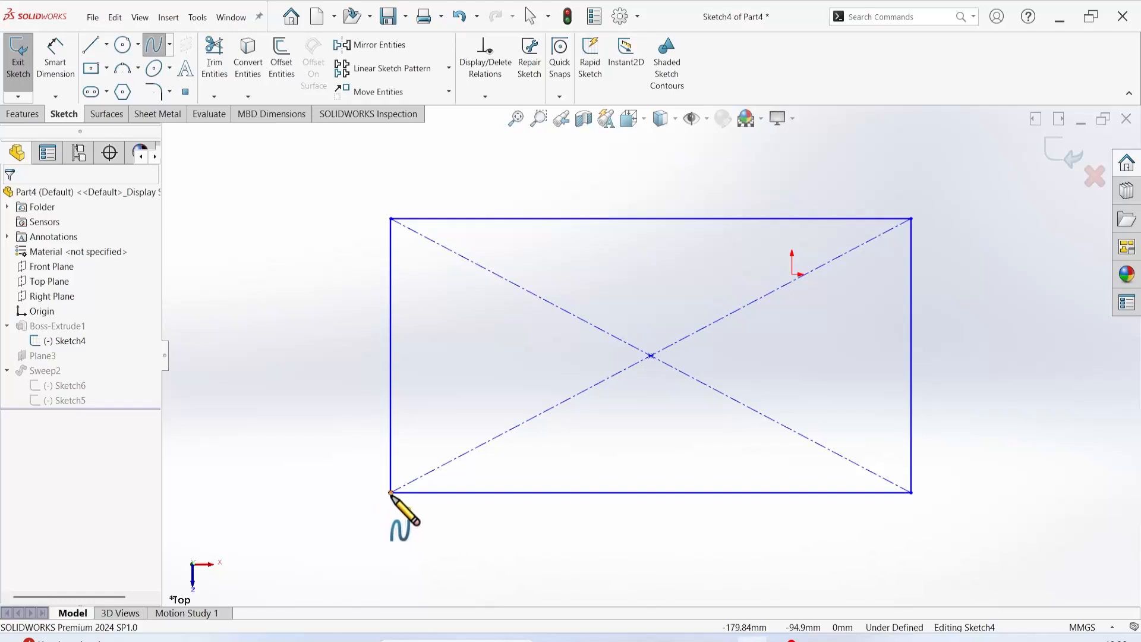
pyautogui.click(507, 450)
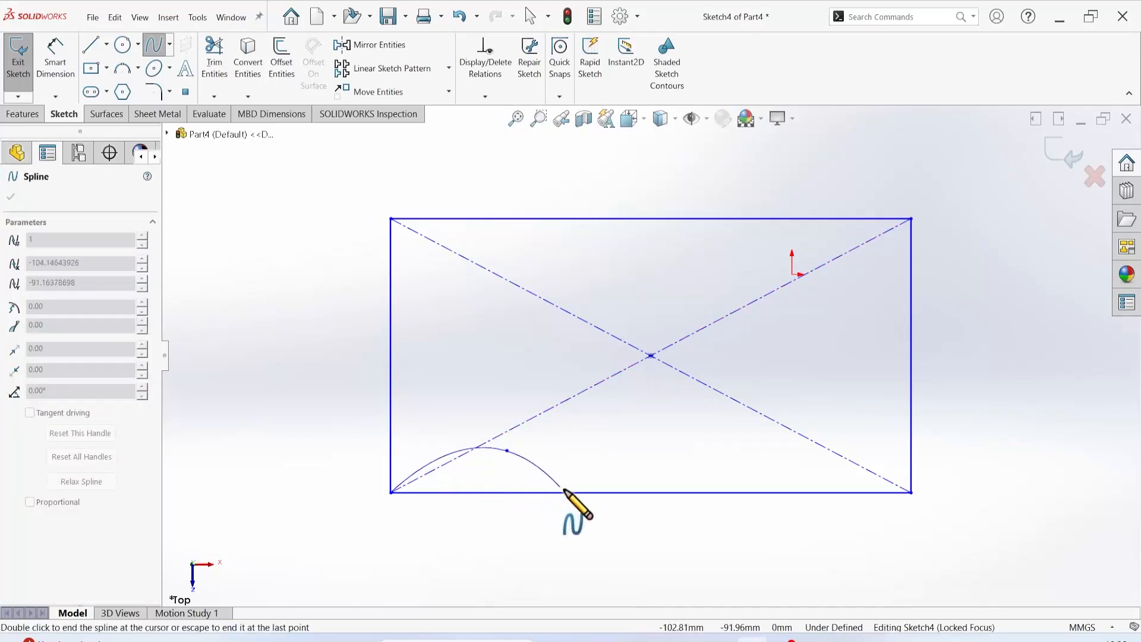
pyautogui.click(584, 493)
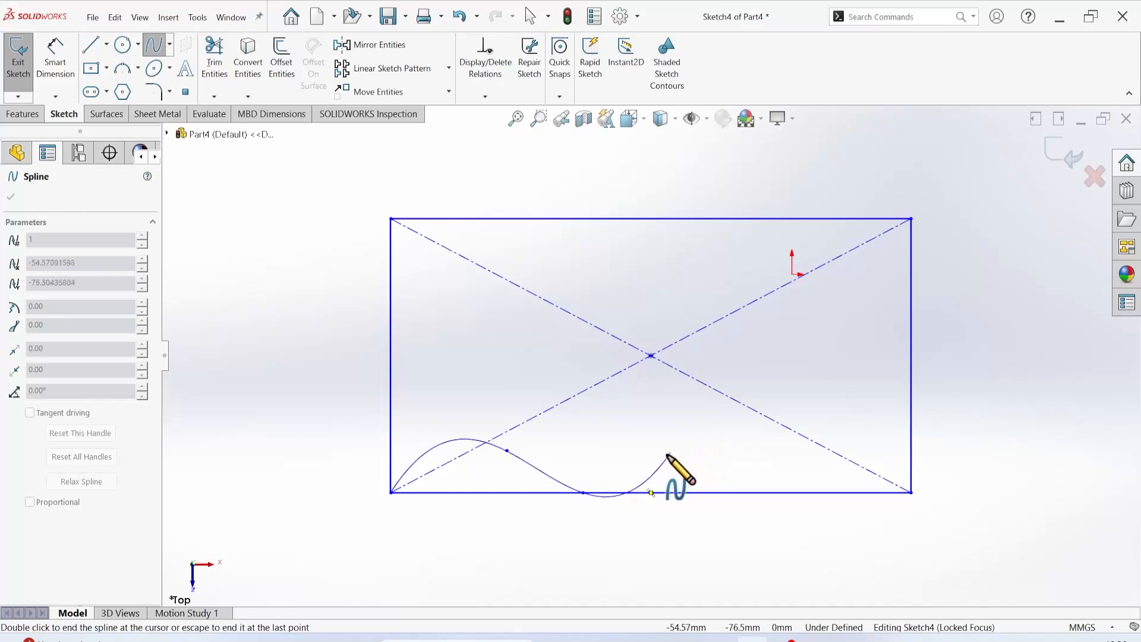
pyautogui.click(638, 471)
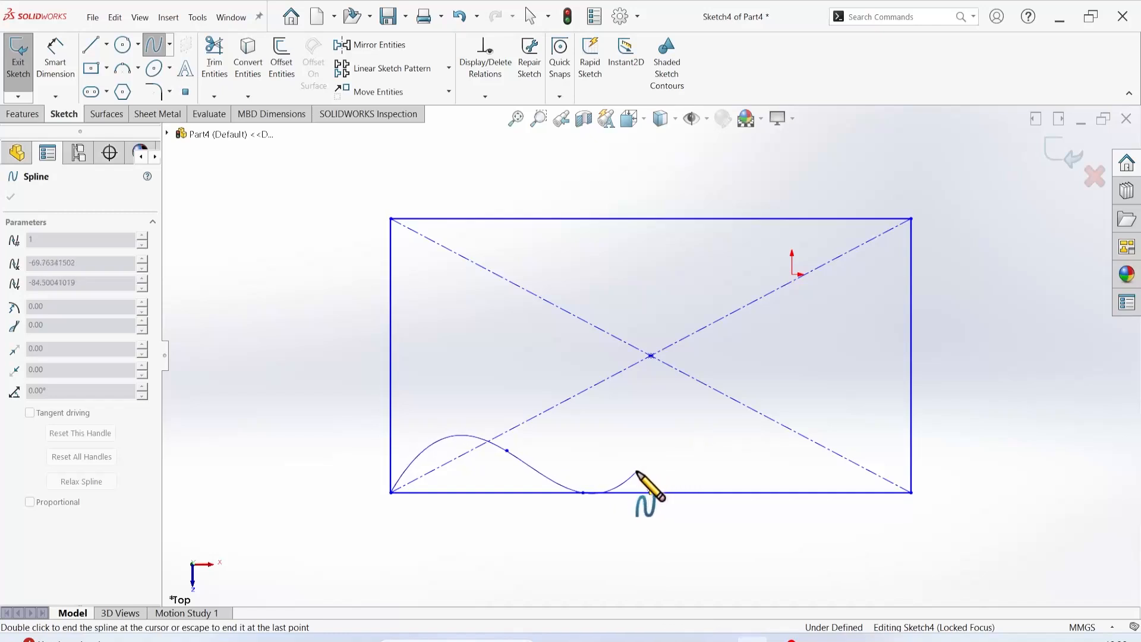
pyautogui.click(787, 493)
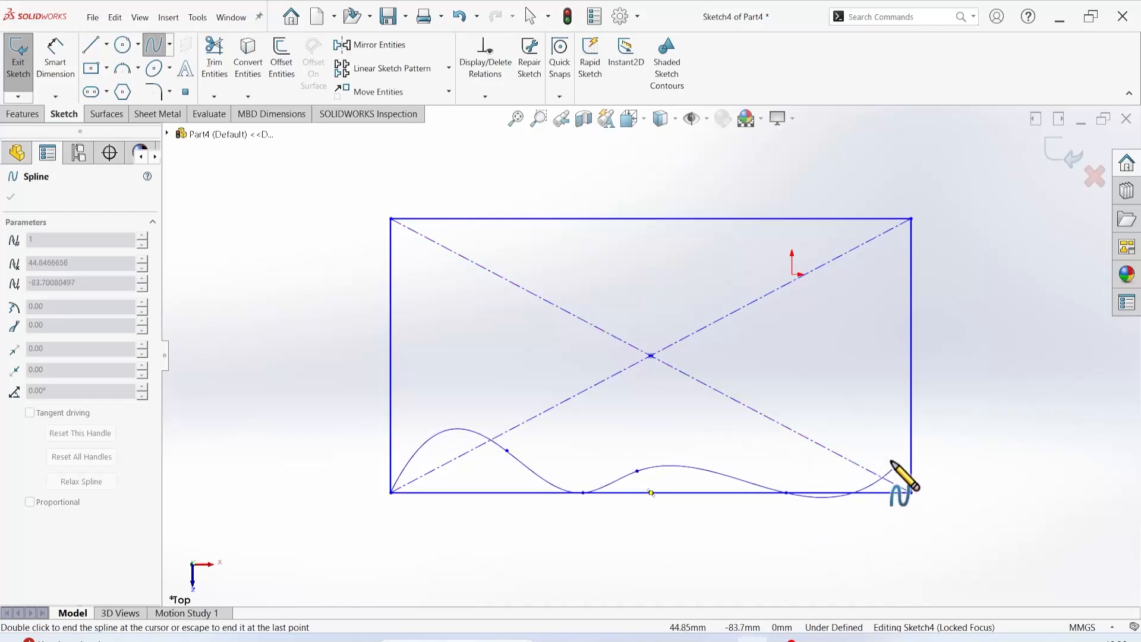
pyautogui.click(874, 429)
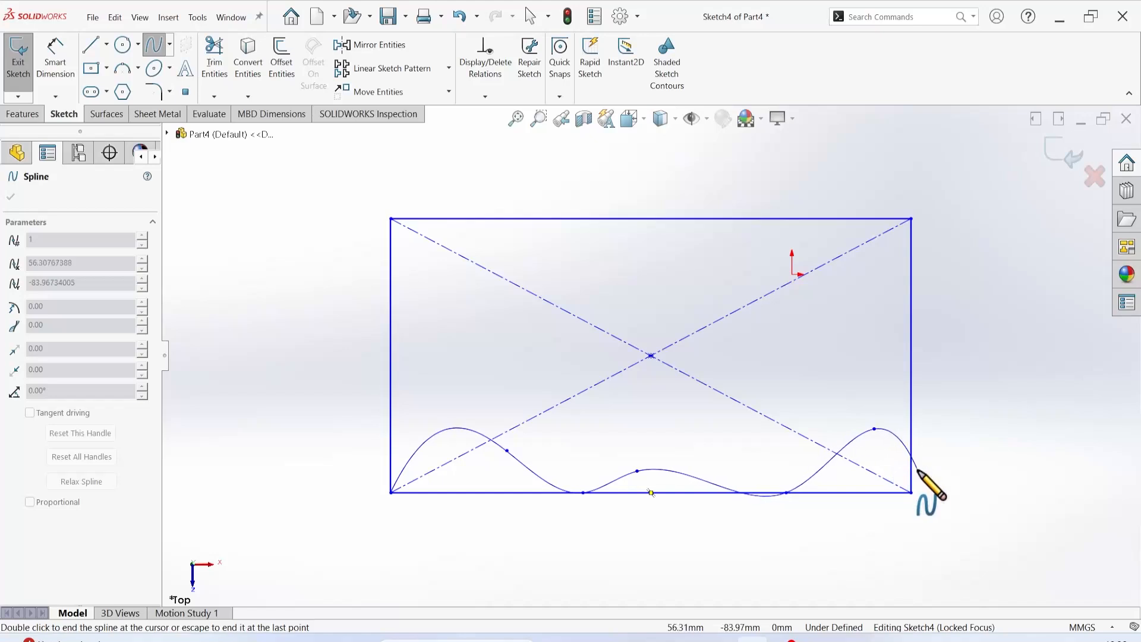
pyautogui.click(912, 404)
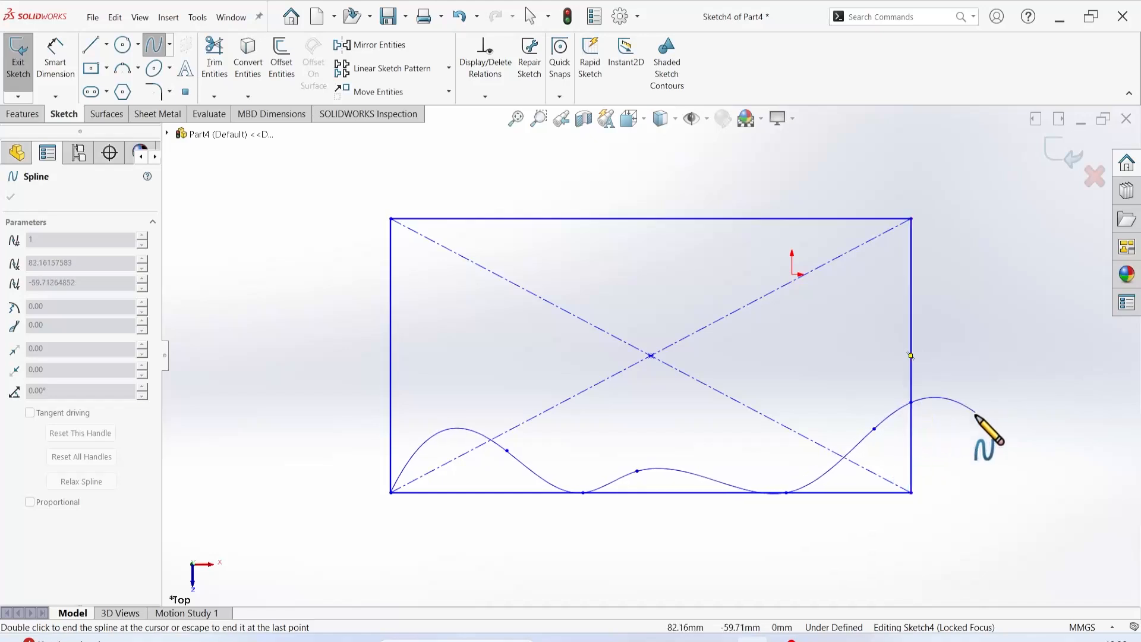
pyautogui.rightClick(981, 419)
pyautogui.click(1002, 426)
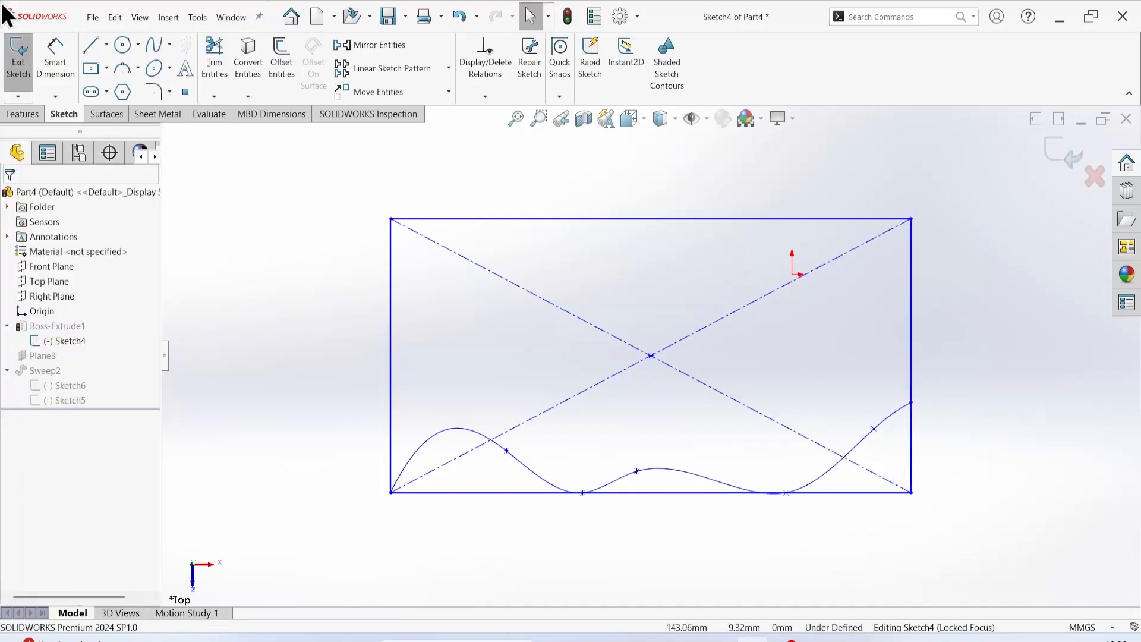
# Step: Trim away the rectangle's lower edge beneath the spline and the part of its right edge below the spline's end
pyautogui.click(214, 59)
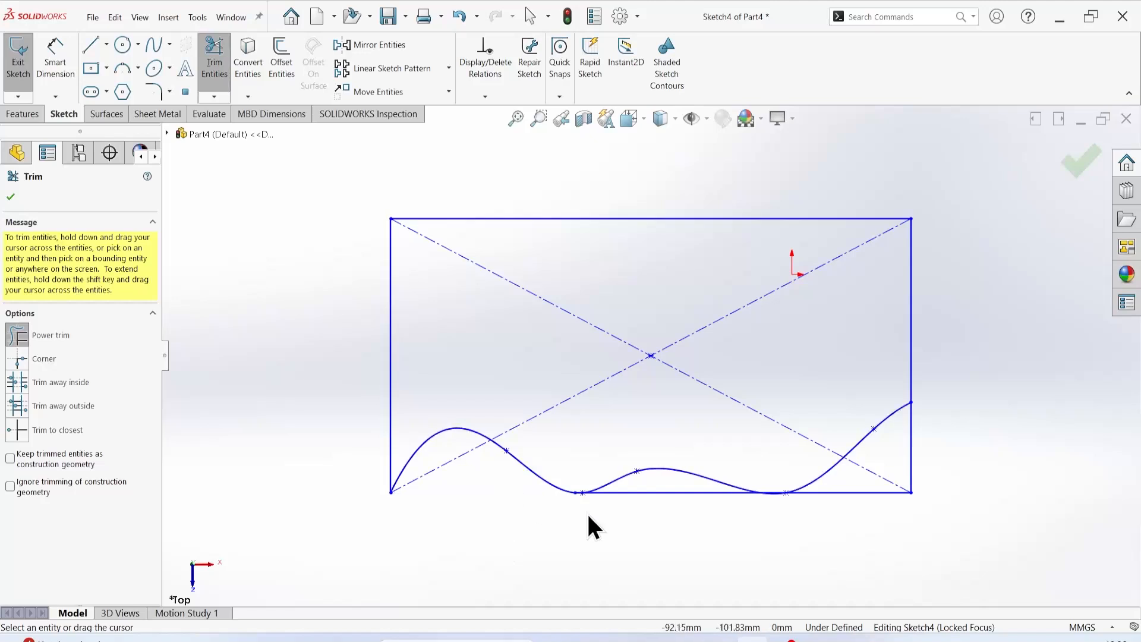
pyautogui.moveTo(588, 515); pyautogui.dragTo(680, 481)
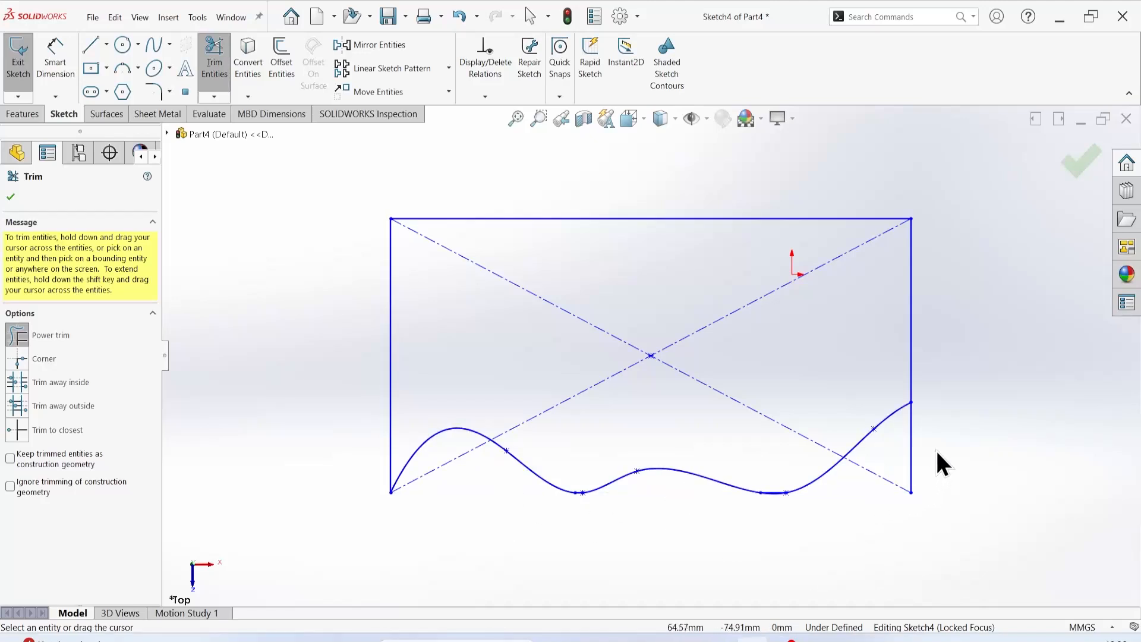
pyautogui.click(12, 201)
# Step: Exit the edited base sketch, rebuild anyway and dismiss the What's Wrong report
pyautogui.click(8, 75)
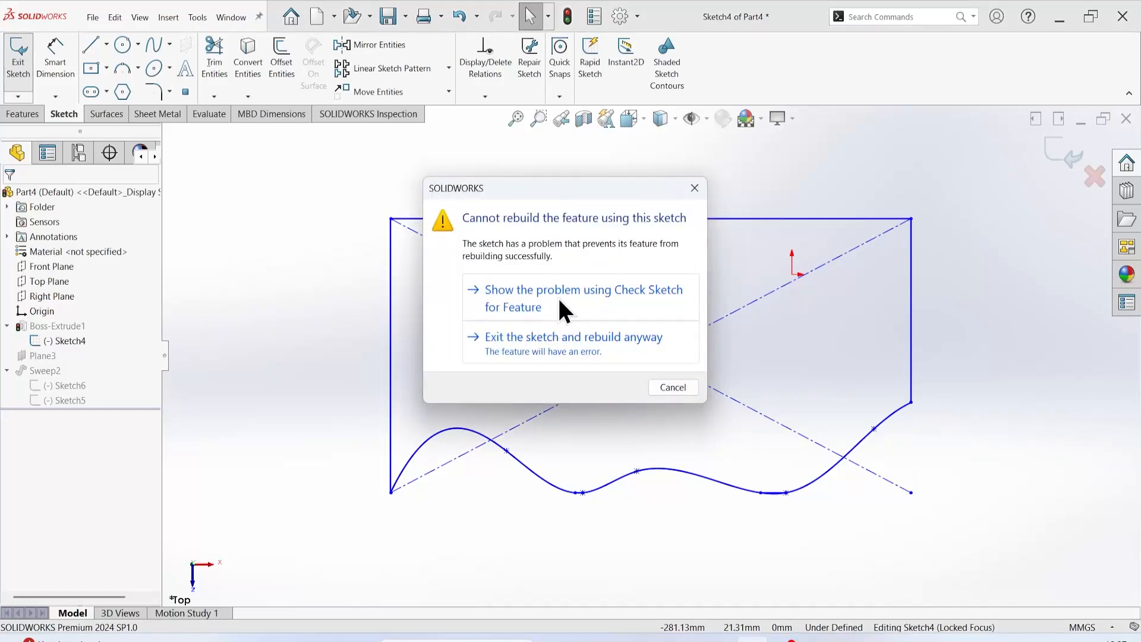
pyautogui.click(547, 348)
pyautogui.click(603, 341)
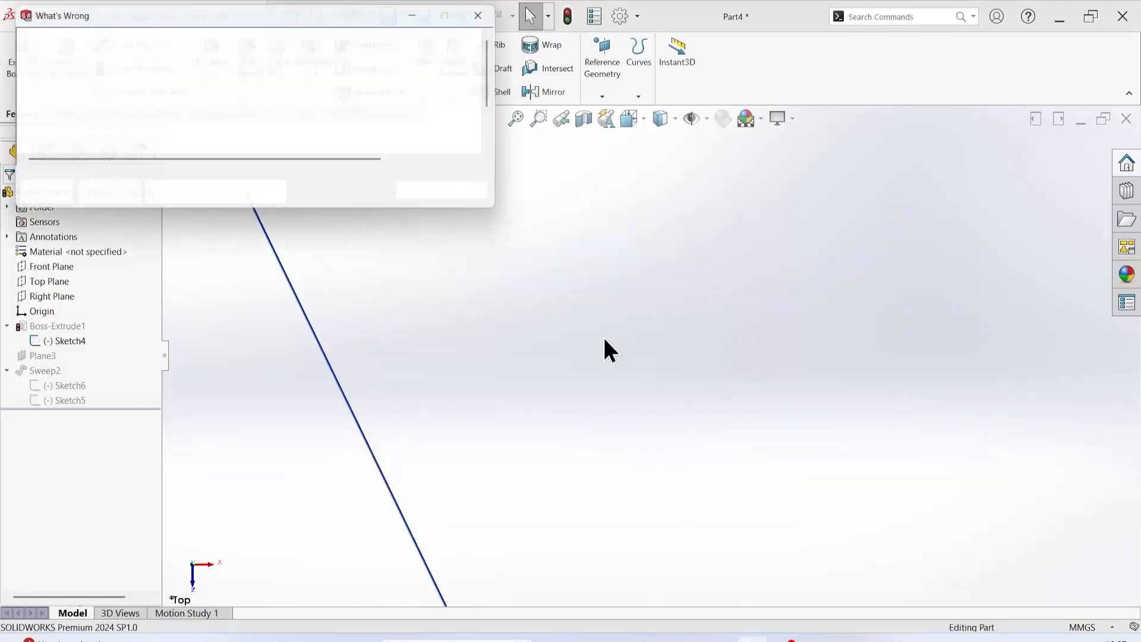
pyautogui.click(429, 195)
pyautogui.scroll(3, 479, 517)
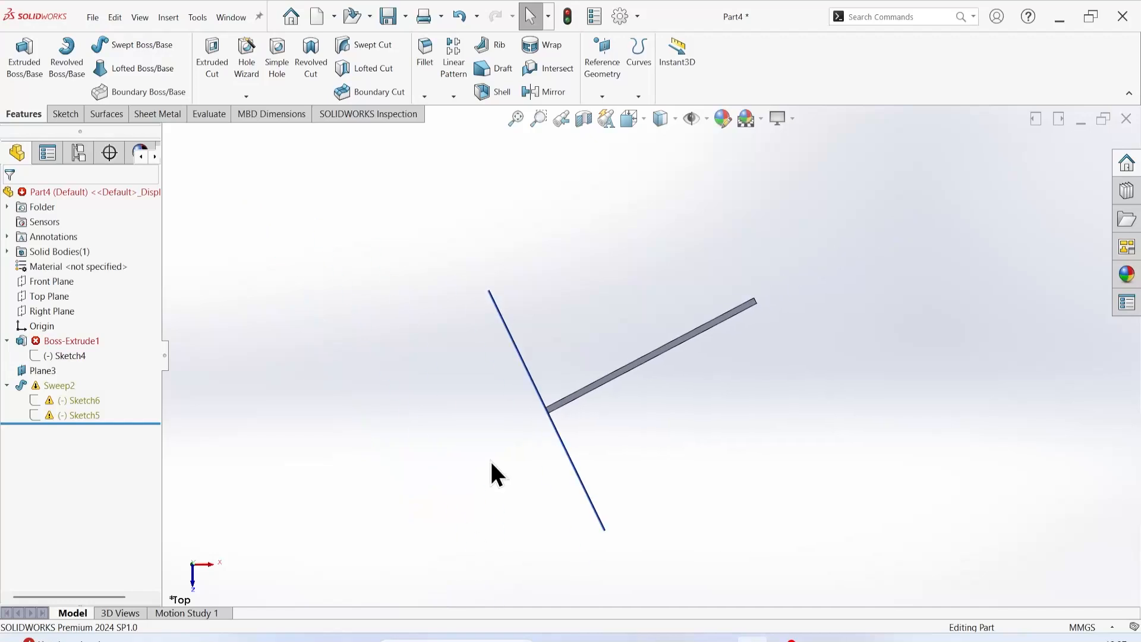
pyautogui.scroll(-3, 493, 434)
# Step: Delete the Boss-Extrude1 feature together with its dependent plane and sweep, keeping its sketch
pyautogui.click(52, 339)
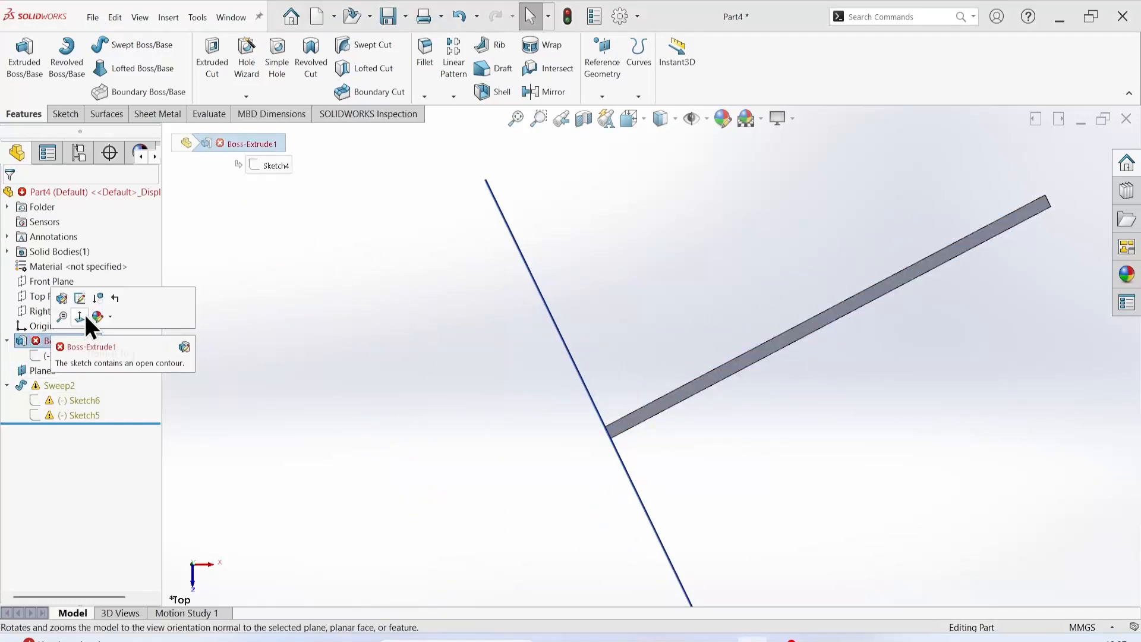
pyautogui.rightClick(46, 339)
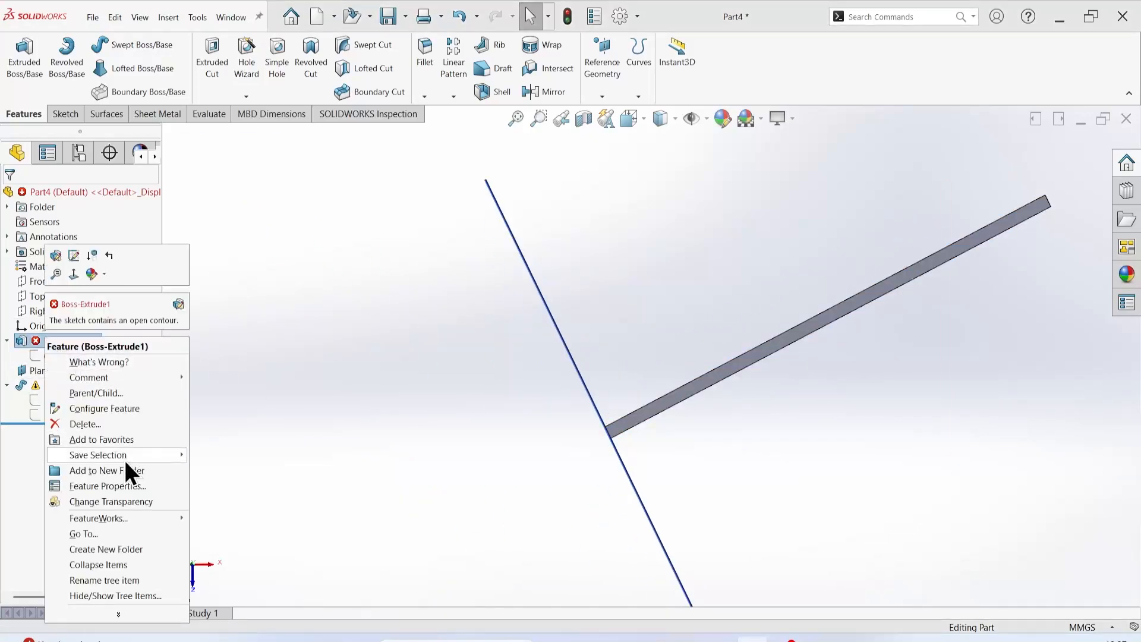
pyautogui.click(119, 425)
pyautogui.click(662, 243)
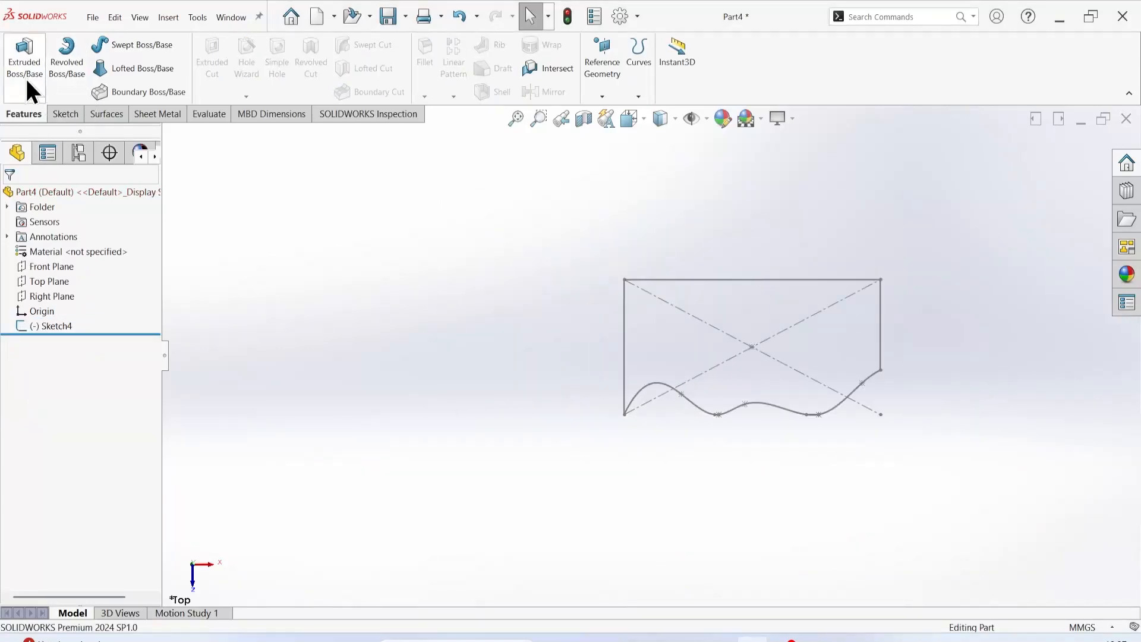
# Step: Extrude Sketch4 as a blind boss 25 mm deep to make a block with a wavy edge
pyautogui.click(25, 57)
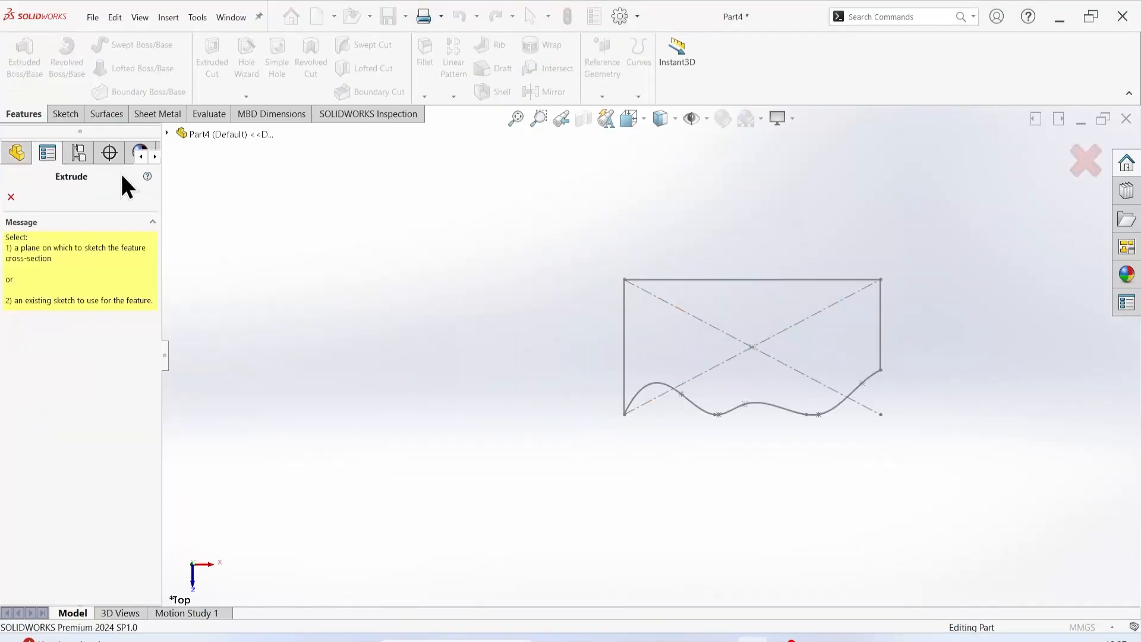
pyautogui.click(167, 132)
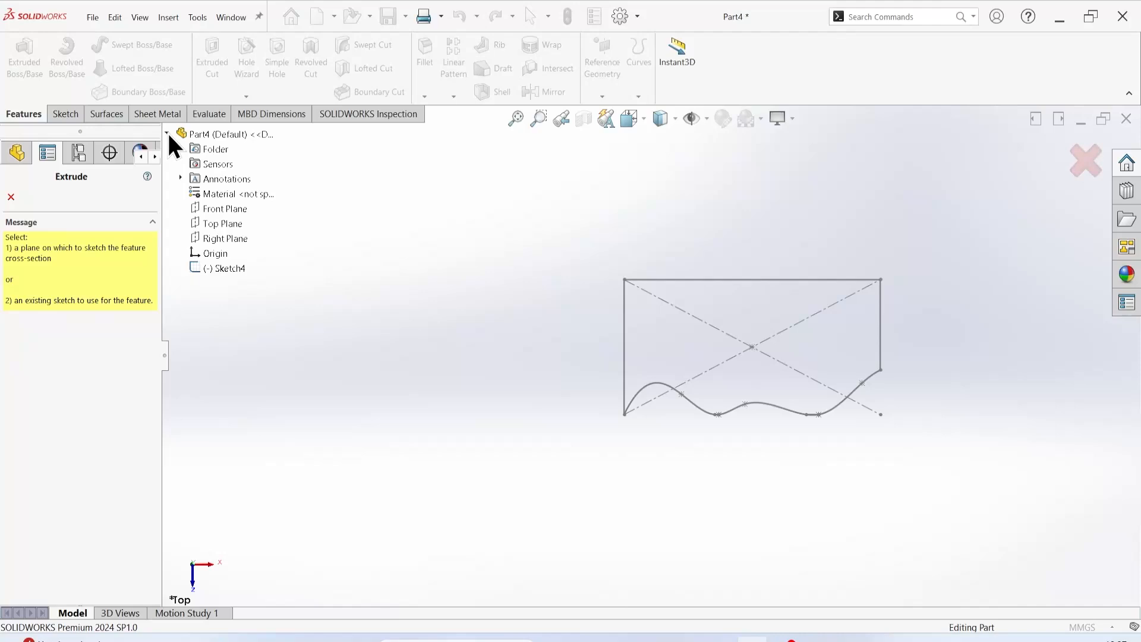
pyautogui.click(226, 265)
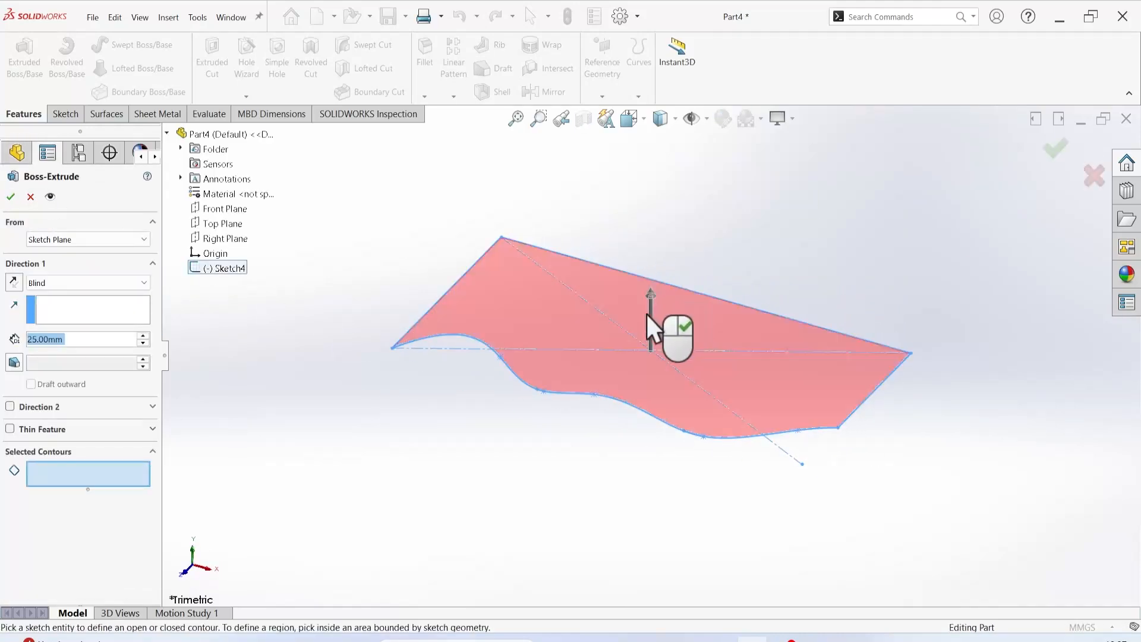
pyautogui.click(647, 314)
pyautogui.click(11, 197)
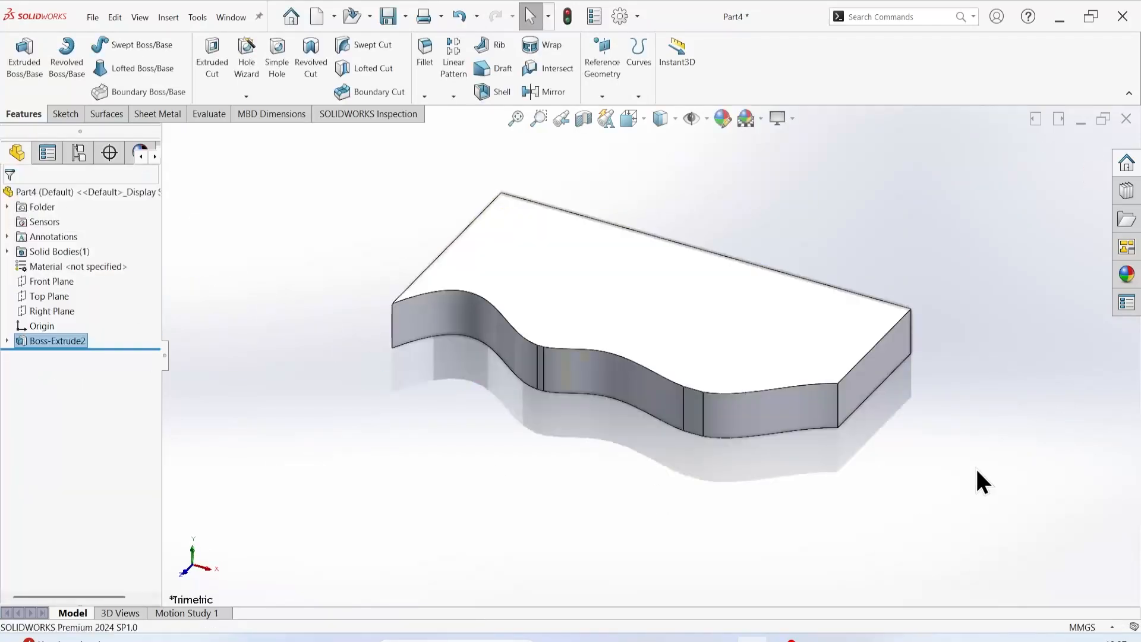
pyautogui.moveTo(650, 369); pyautogui.dragTo(549, 415, button='middle')
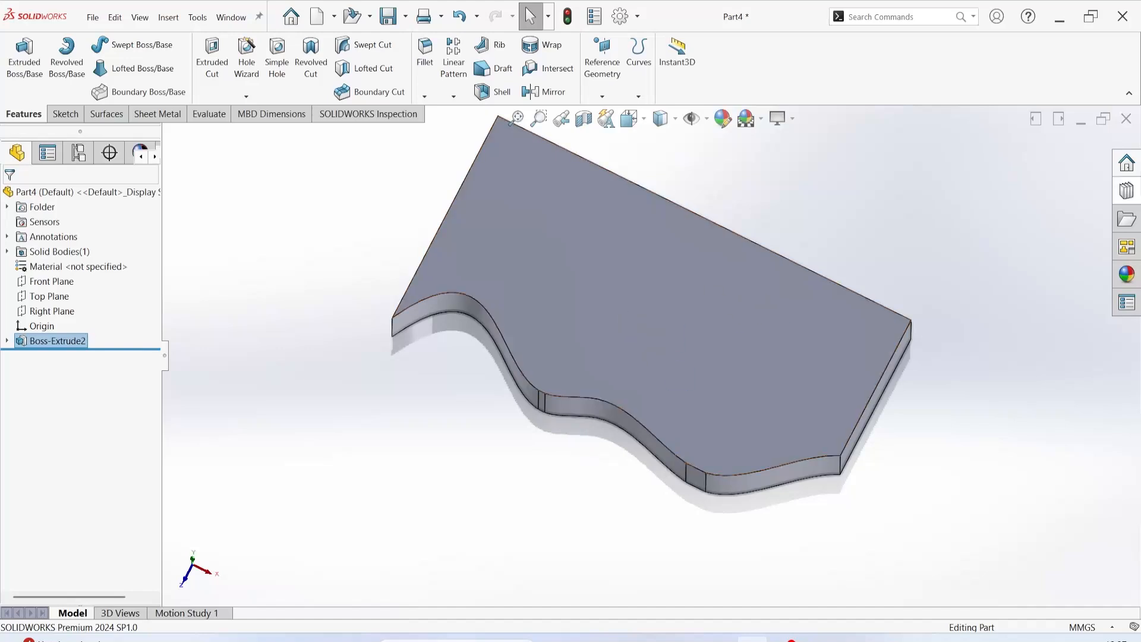
# Step: Sketch a slanted line about 147 mm long on the block's top face, from the straight back edge to the wavy edge, and exit the sketch
pyautogui.rightClick(487, 268)
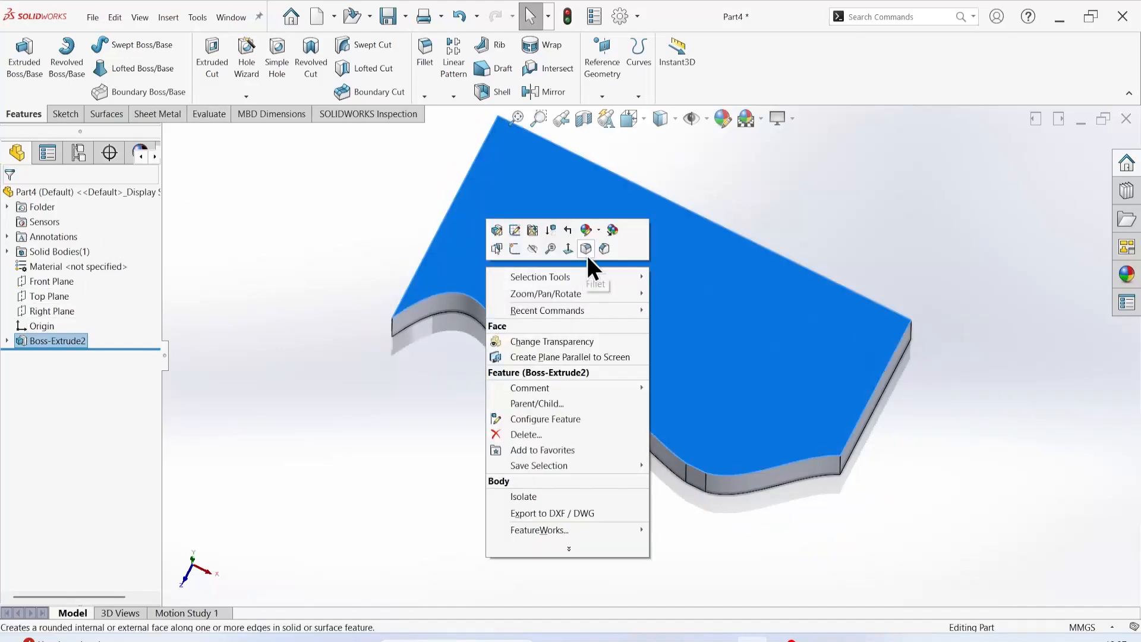
pyautogui.click(514, 251)
pyautogui.click(90, 46)
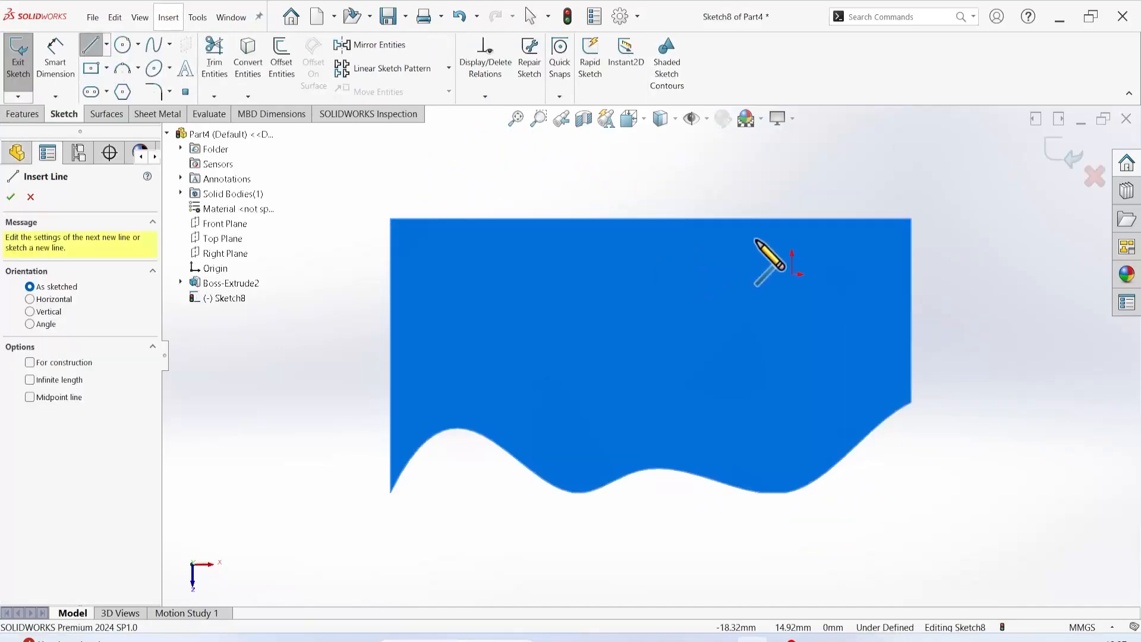
pyautogui.click(785, 219)
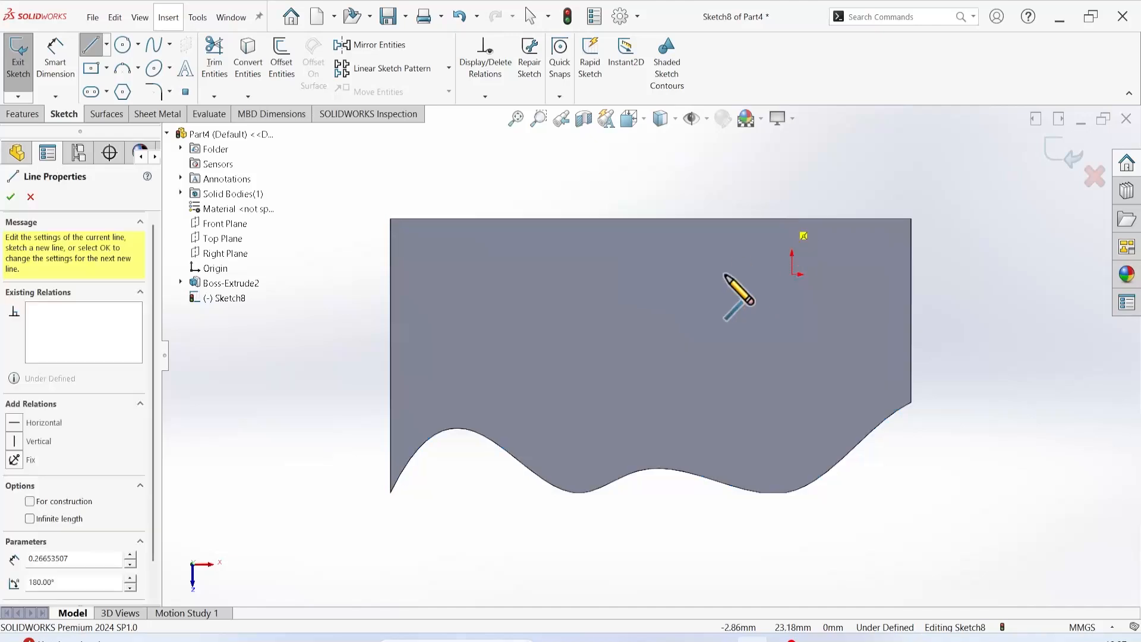
pyautogui.click(589, 492)
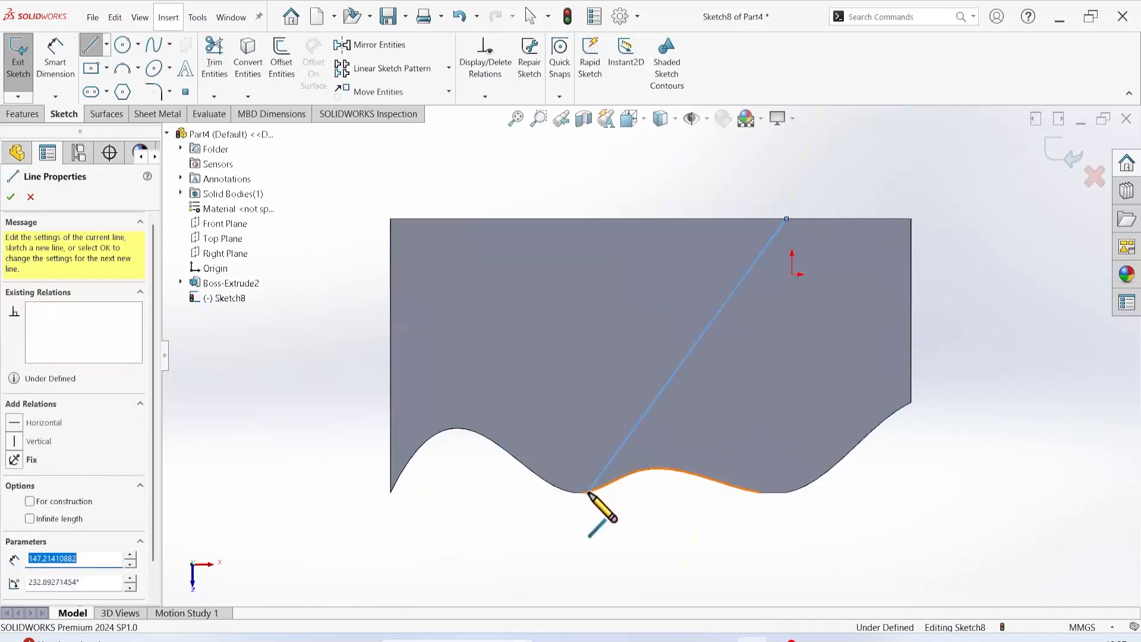
pyautogui.rightClick(590, 492)
pyautogui.click(618, 499)
pyautogui.scroll(-4, 590, 491)
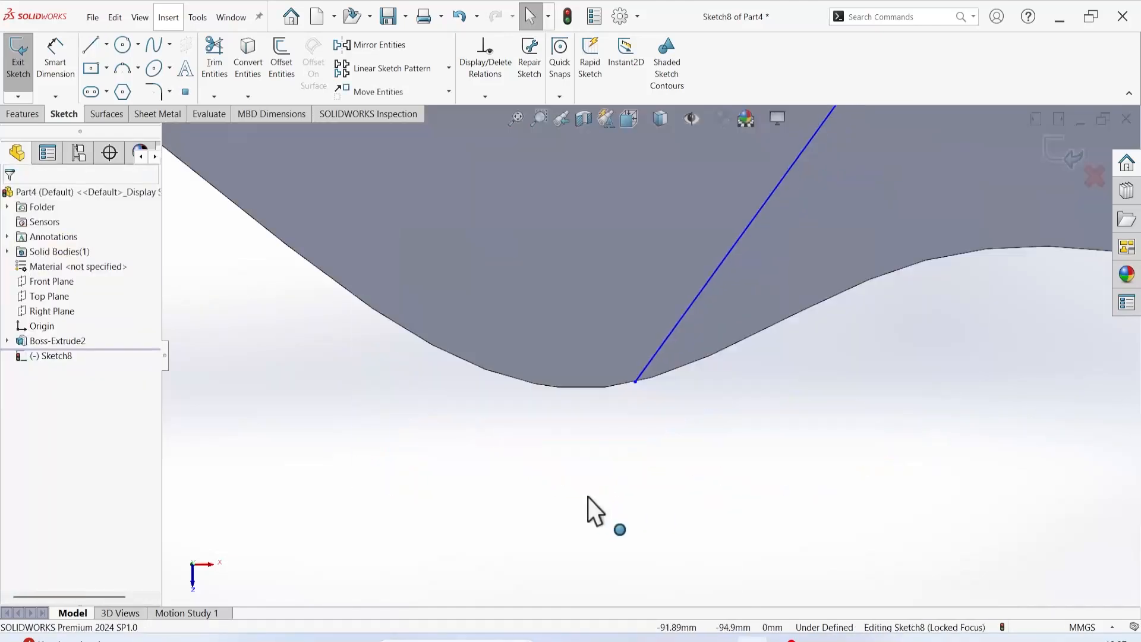
pyautogui.click(639, 379)
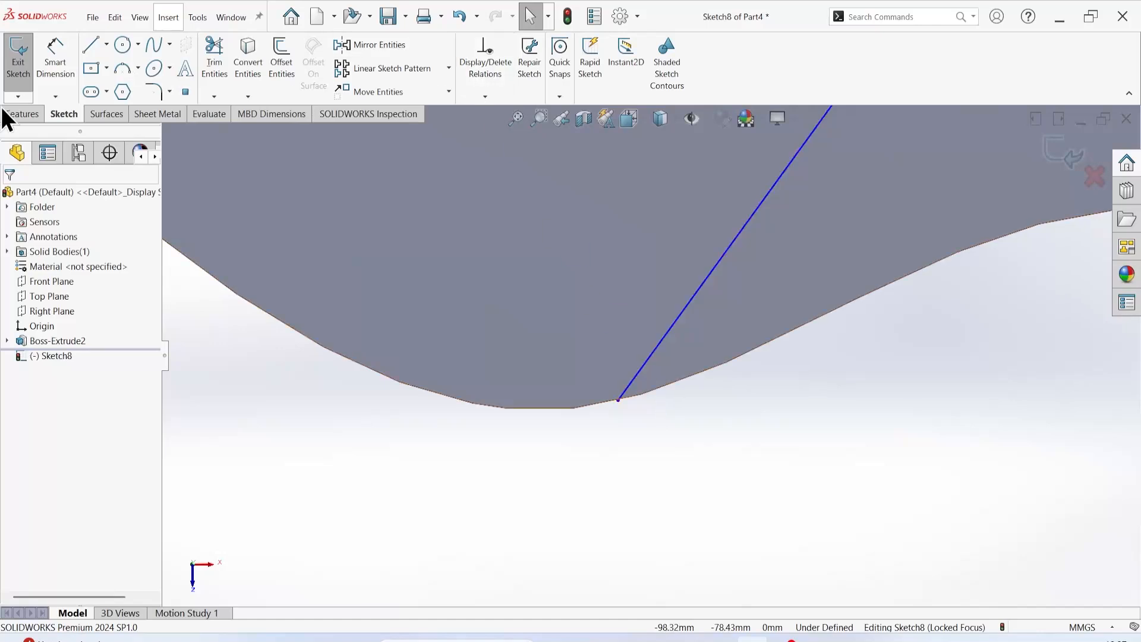
pyautogui.click(18, 63)
# Step: Create a reference plane perpendicular to the slanted line, passing through its endpoint on the wavy edge
pyautogui.click(601, 92)
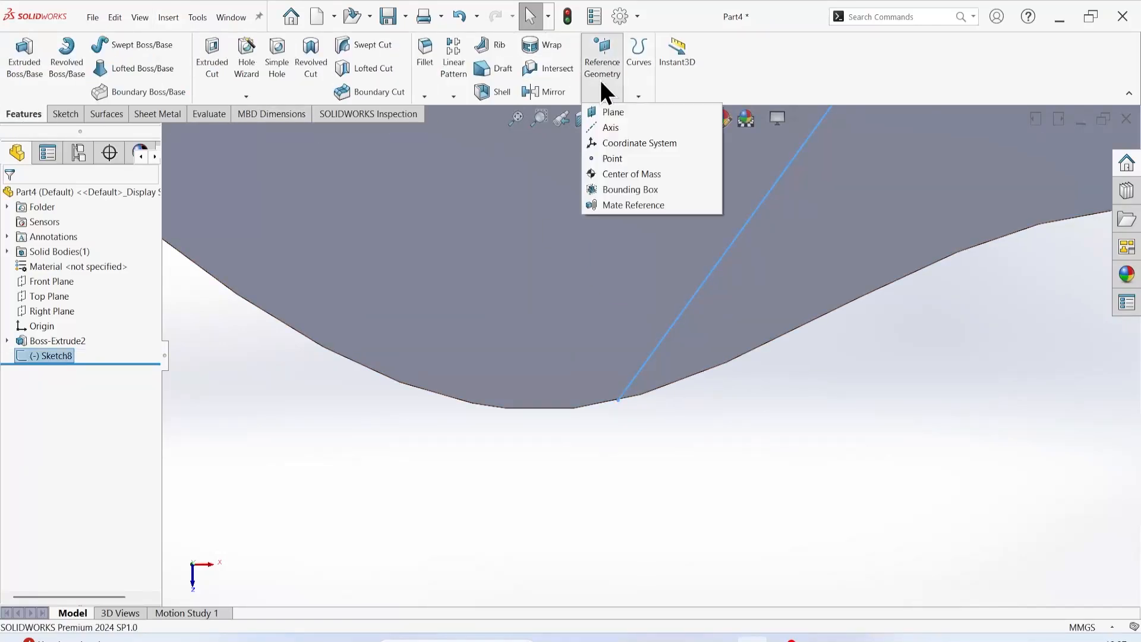
pyautogui.click(631, 112)
pyautogui.click(636, 381)
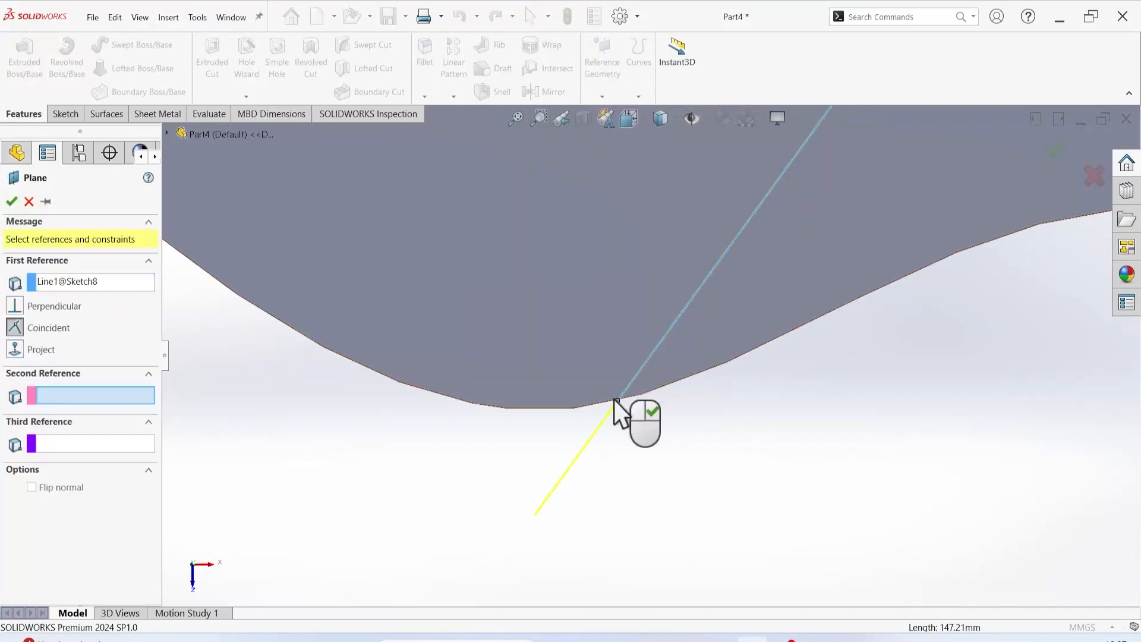
pyautogui.click(618, 401)
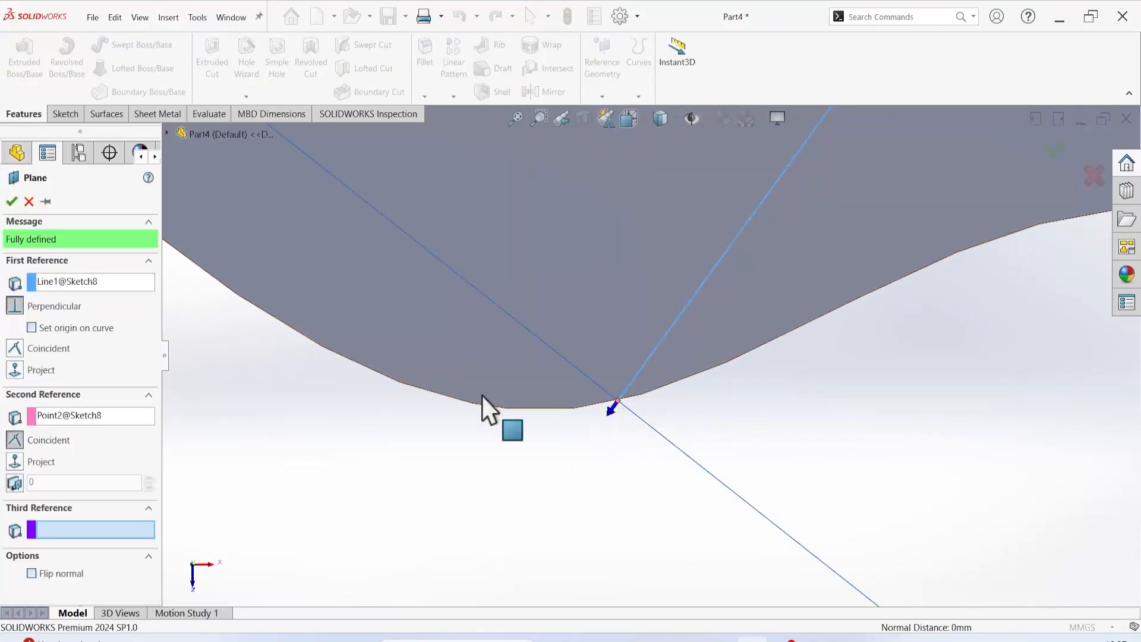
pyautogui.click(12, 201)
# Step: Sketch a circle with a radius of about 15 mm on the new plane, centred on the block's top edge beside the origin
pyautogui.moveTo(637, 459); pyautogui.dragTo(650, 380, button='middle')
pyautogui.scroll(3, 654, 371)
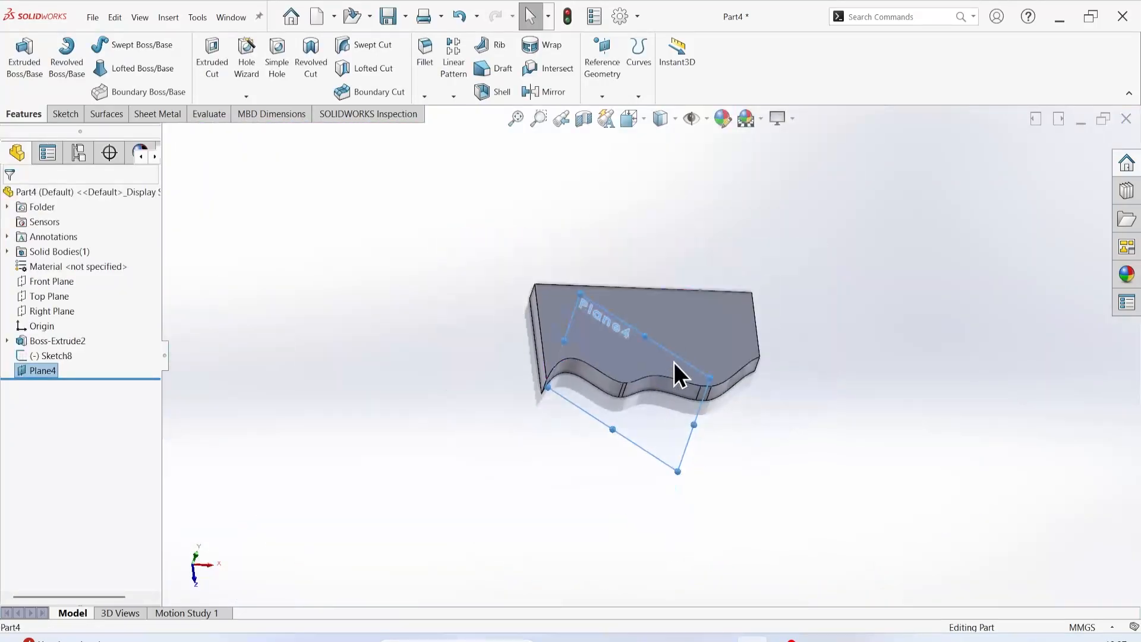
pyautogui.click(666, 439)
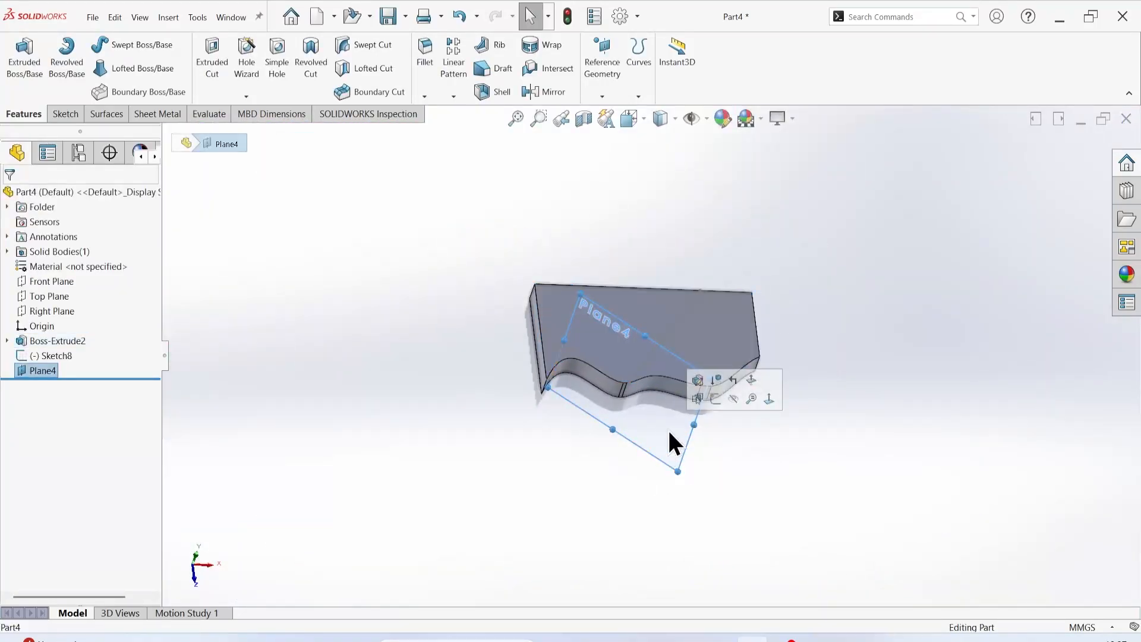
pyautogui.click(716, 399)
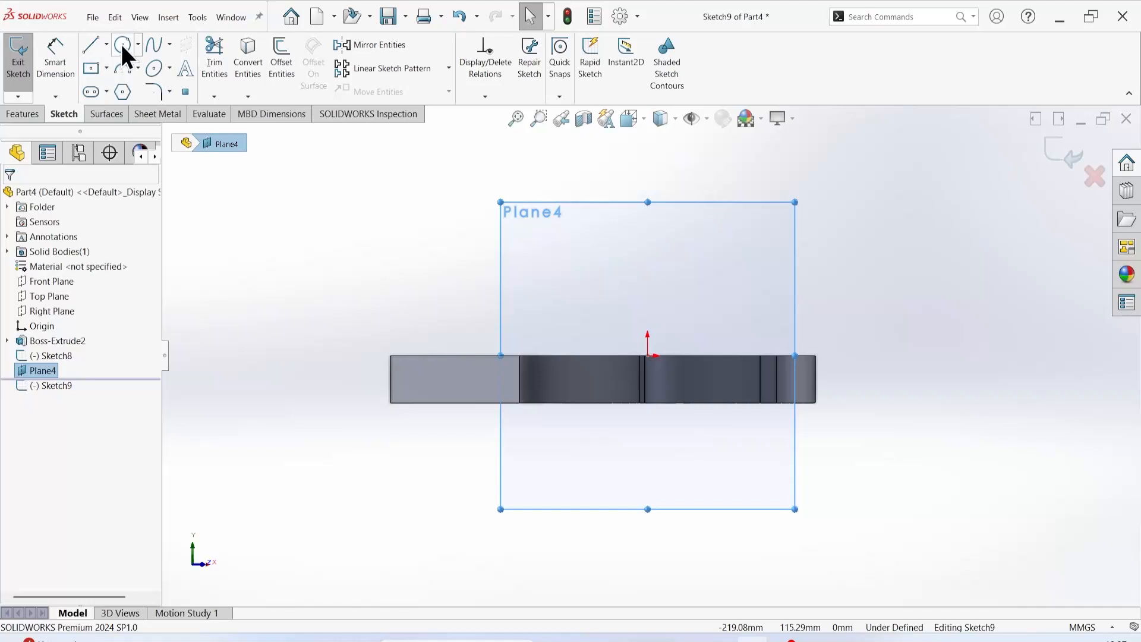
pyautogui.click(123, 44)
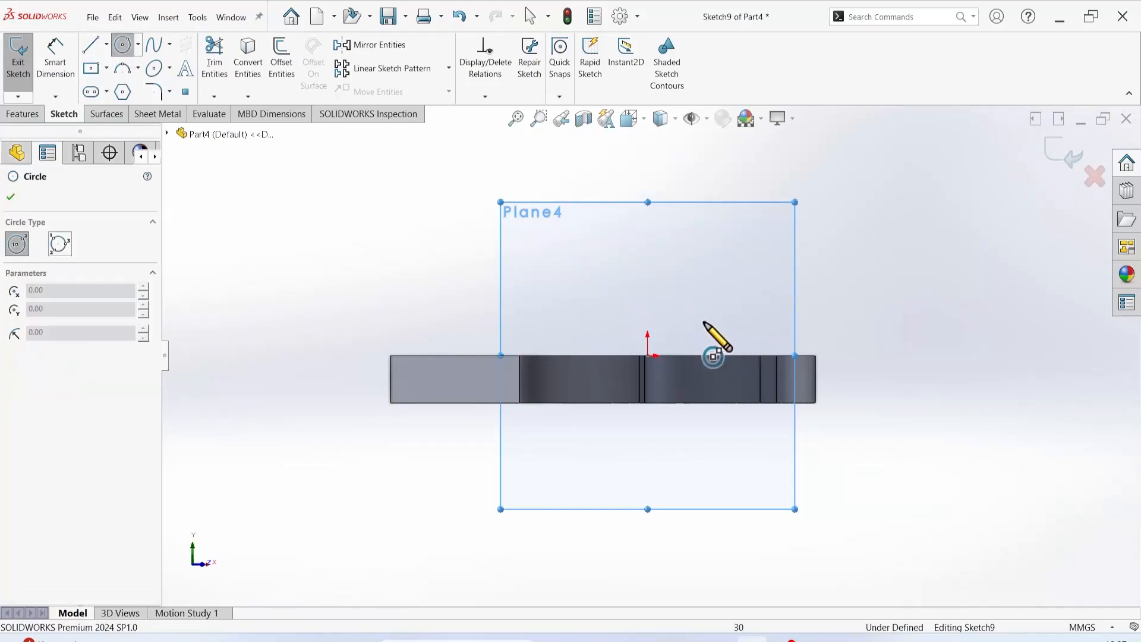
pyautogui.click(648, 356)
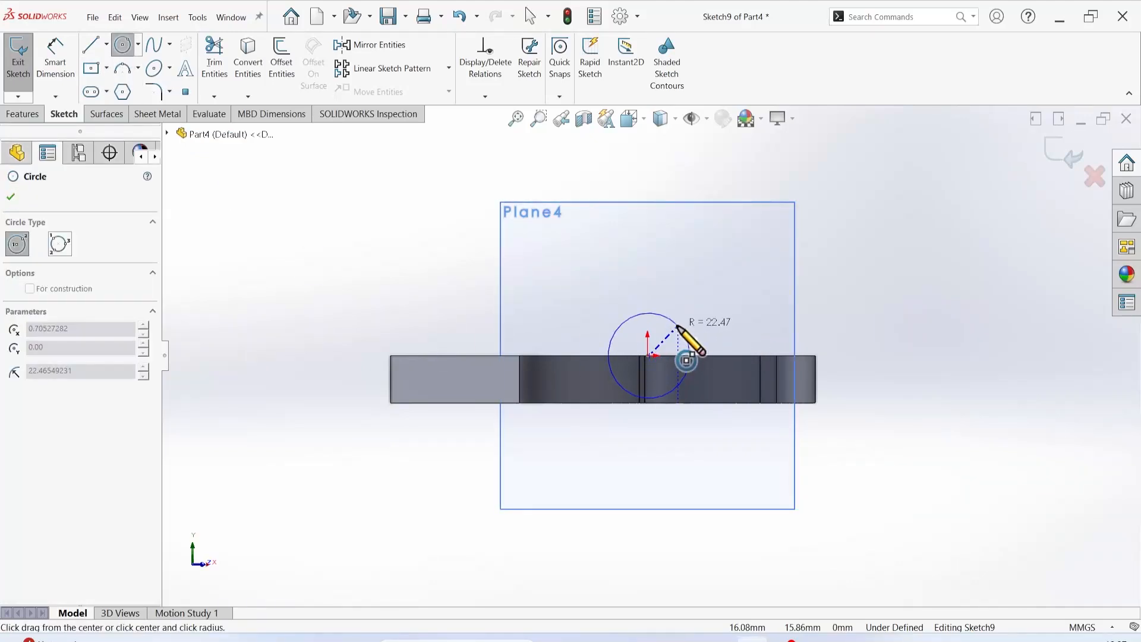
pyautogui.click(670, 341)
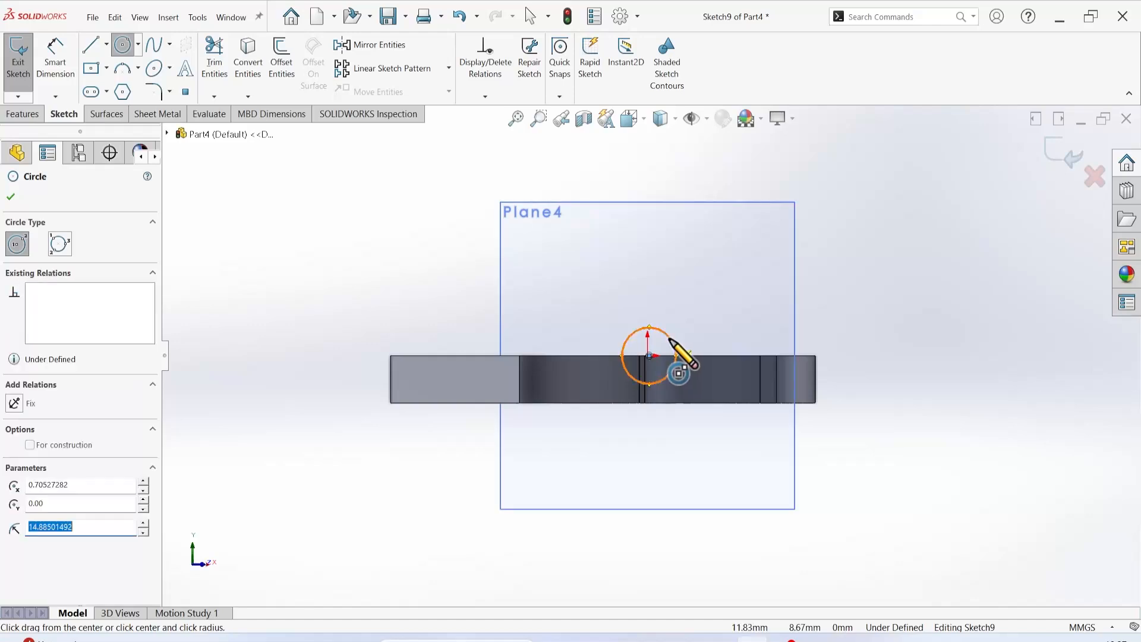
pyautogui.moveTo(767, 288); pyautogui.dragTo(583, 428, button='middle')
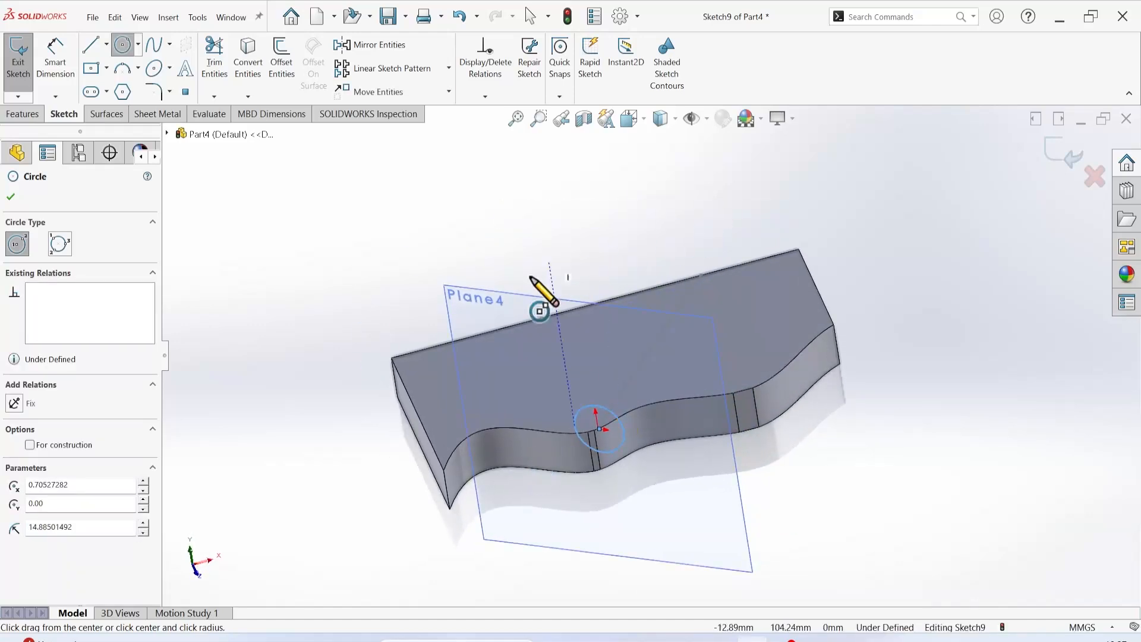
pyautogui.click(12, 197)
# Step: Create a swept boss using the circle as the profile and the slanted line as the path
pyautogui.click(34, 113)
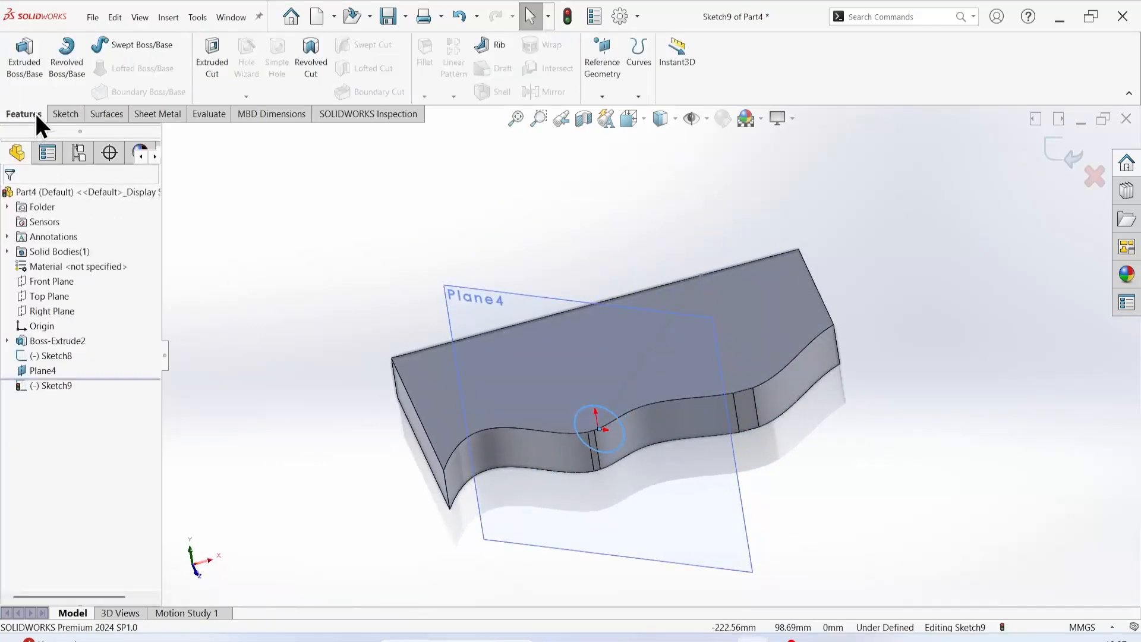
pyautogui.click(136, 50)
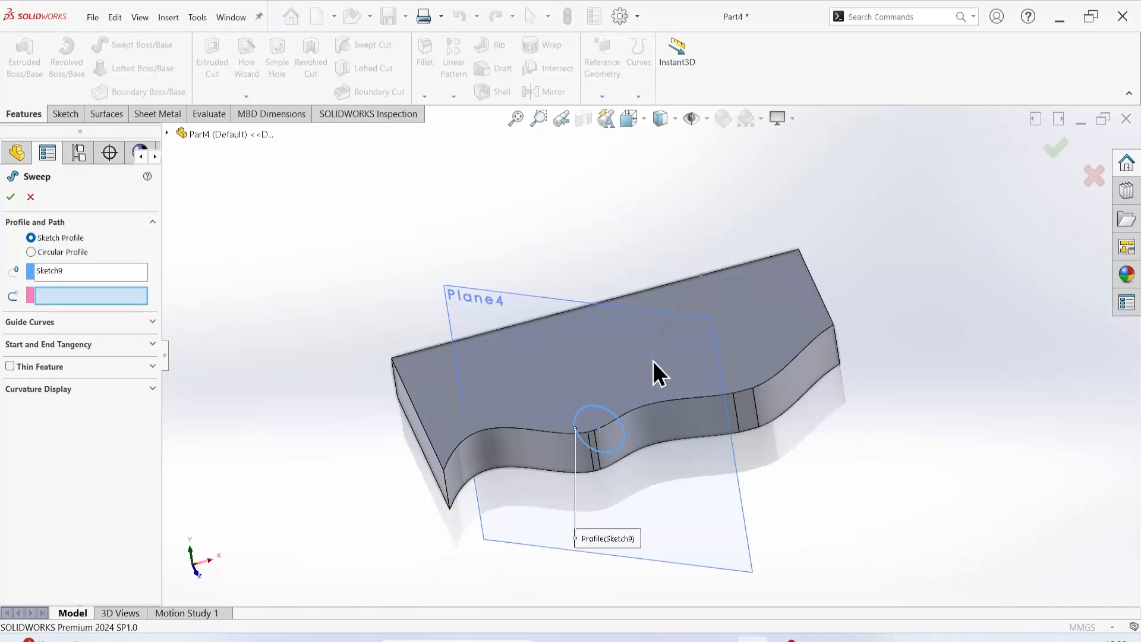
pyautogui.click(657, 338)
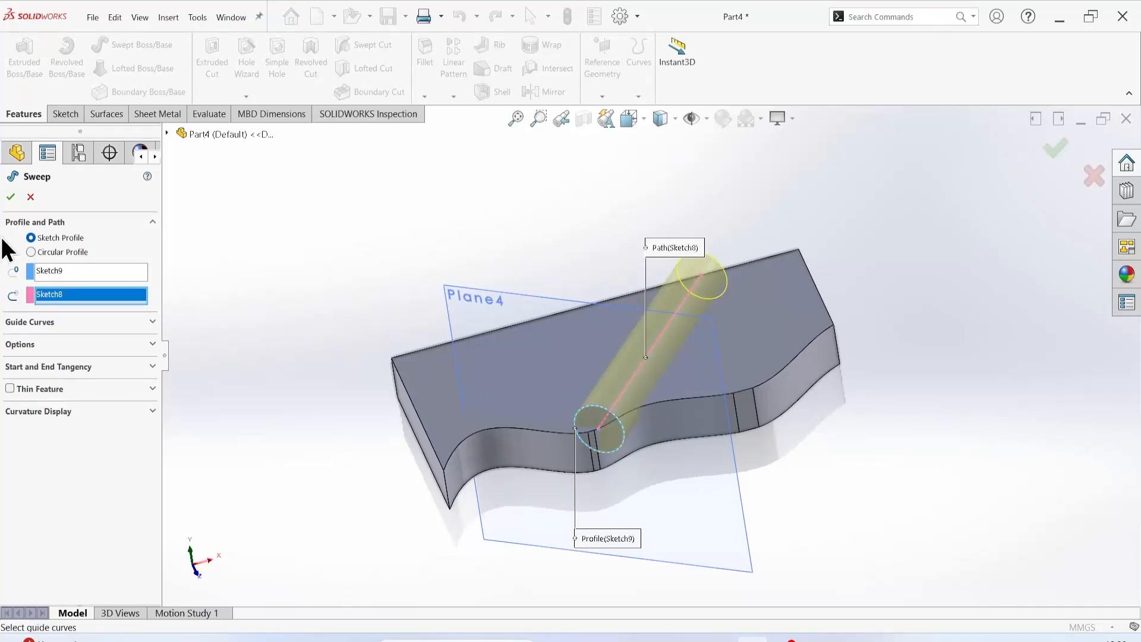
pyautogui.click(11, 197)
# Step: Turn on Align with end faces for the sweep and inspect its end at the wavy edge
pyautogui.moveTo(668, 297); pyautogui.dragTo(743, 356, button='middle')
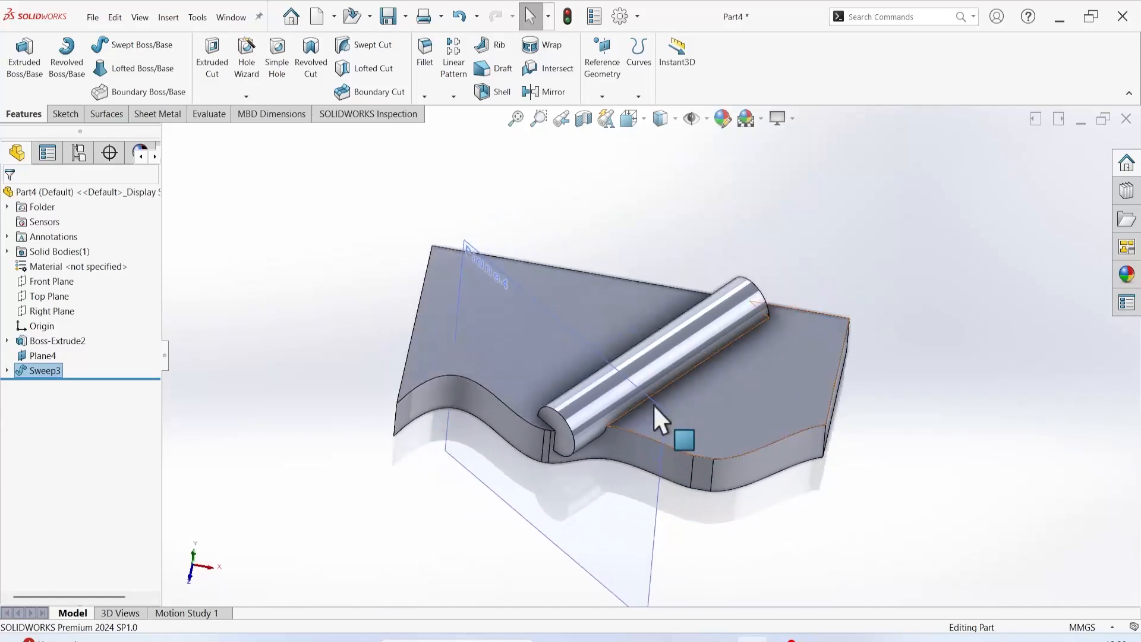
pyautogui.rightClick(31, 368)
pyautogui.click(41, 333)
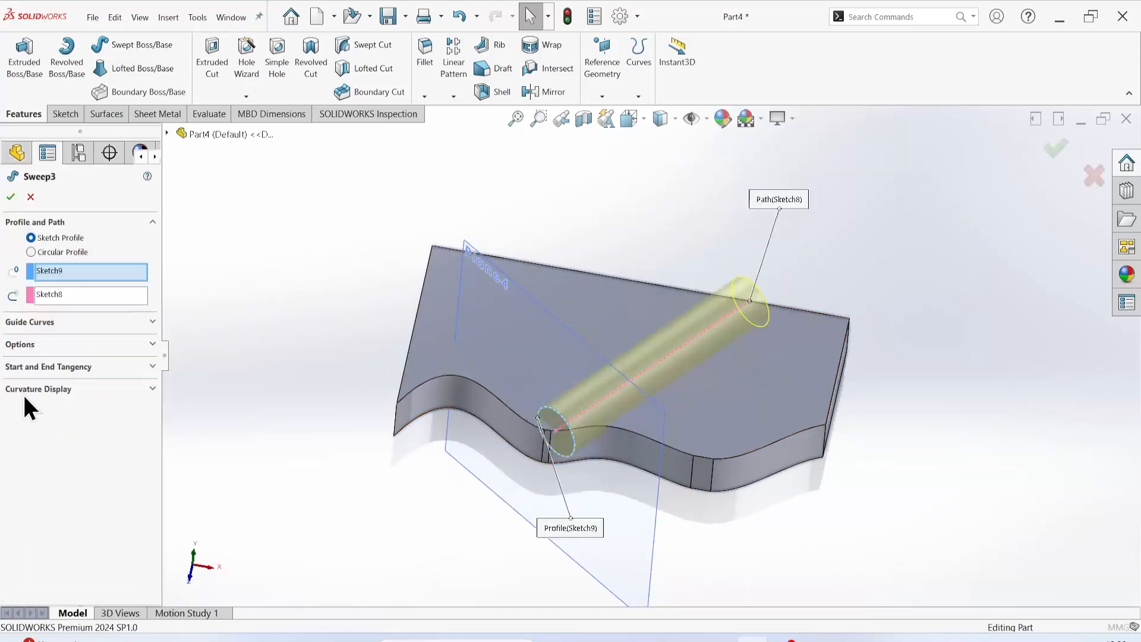
pyautogui.click(24, 344)
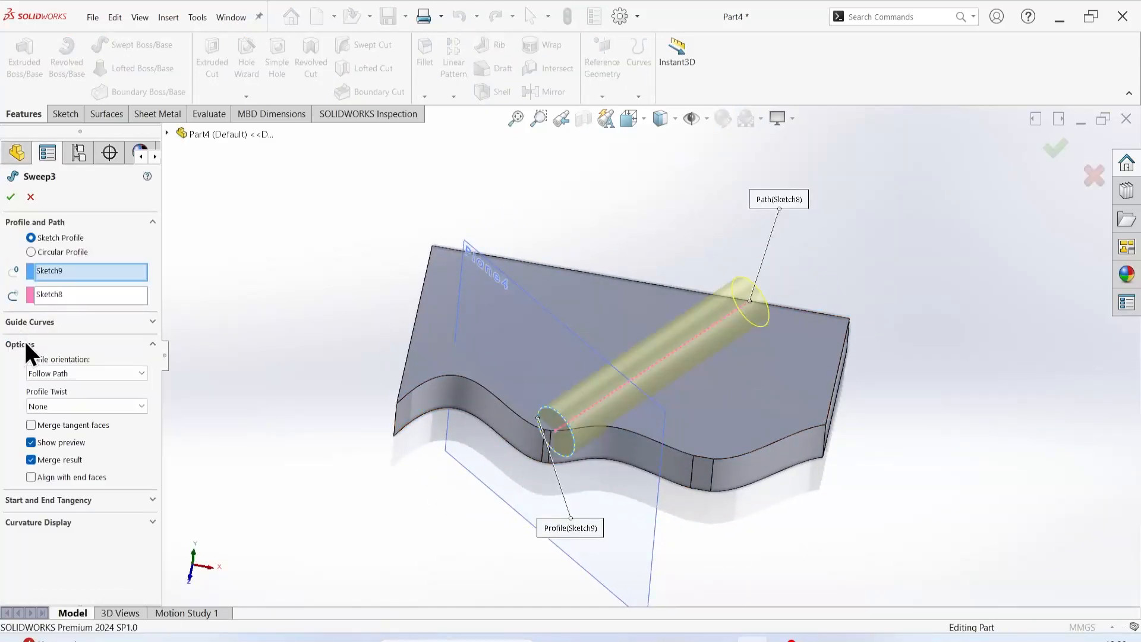
pyautogui.click(31, 477)
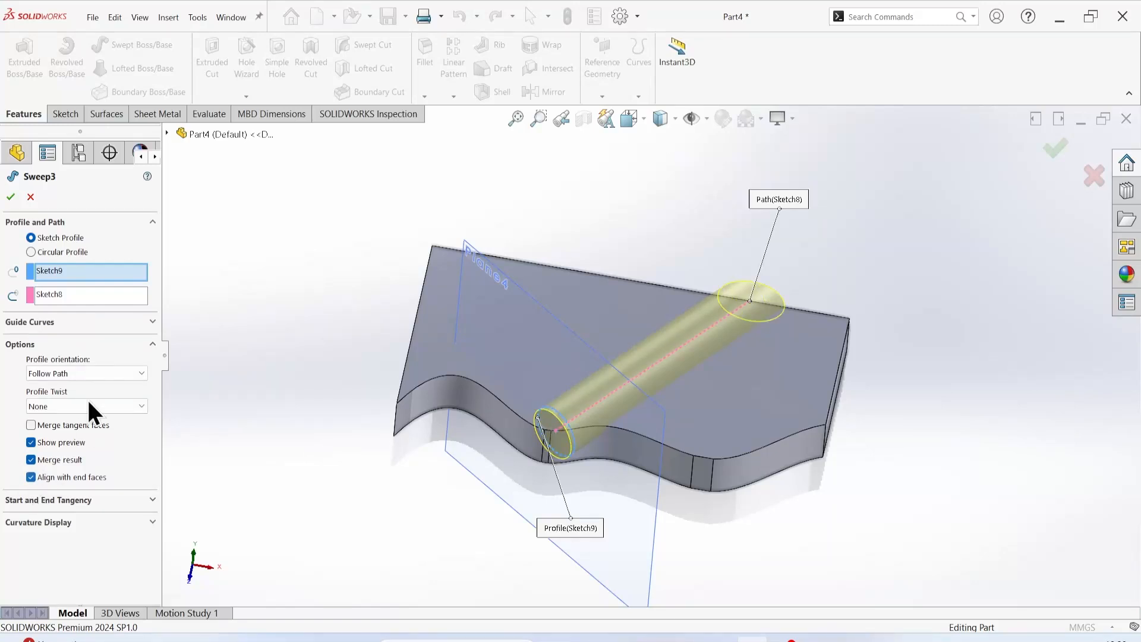
pyautogui.click(11, 197)
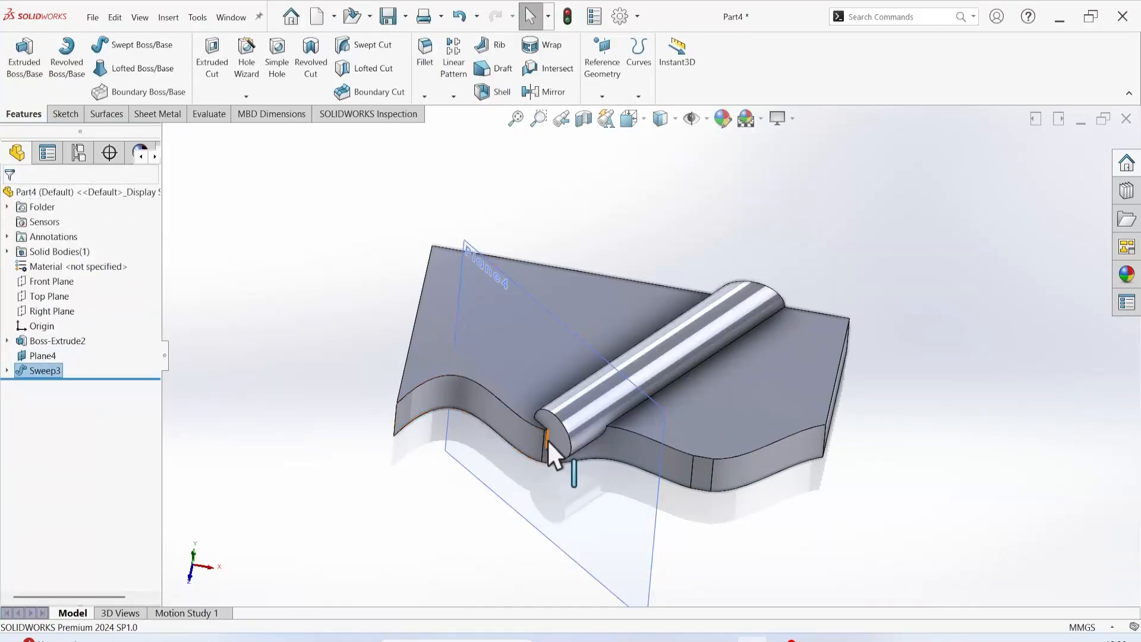
pyautogui.scroll(-6, 548, 440)
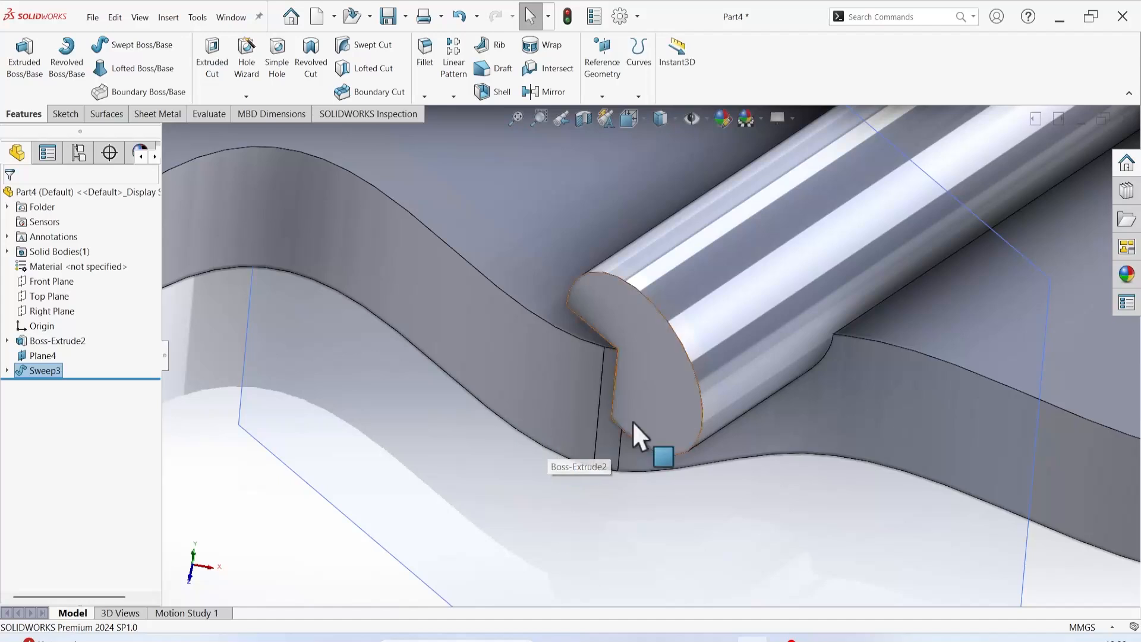
pyautogui.scroll(2, 633, 420)
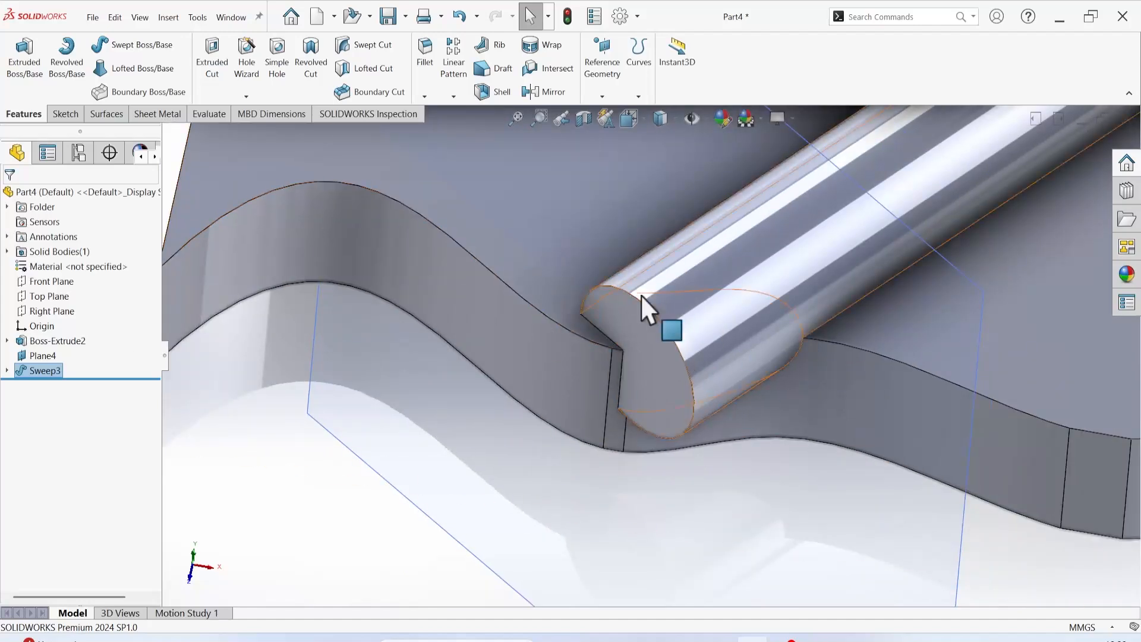
# Step: Edit the sweep again and turn off Align with end faces
pyautogui.rightClick(36, 370)
pyautogui.click(44, 335)
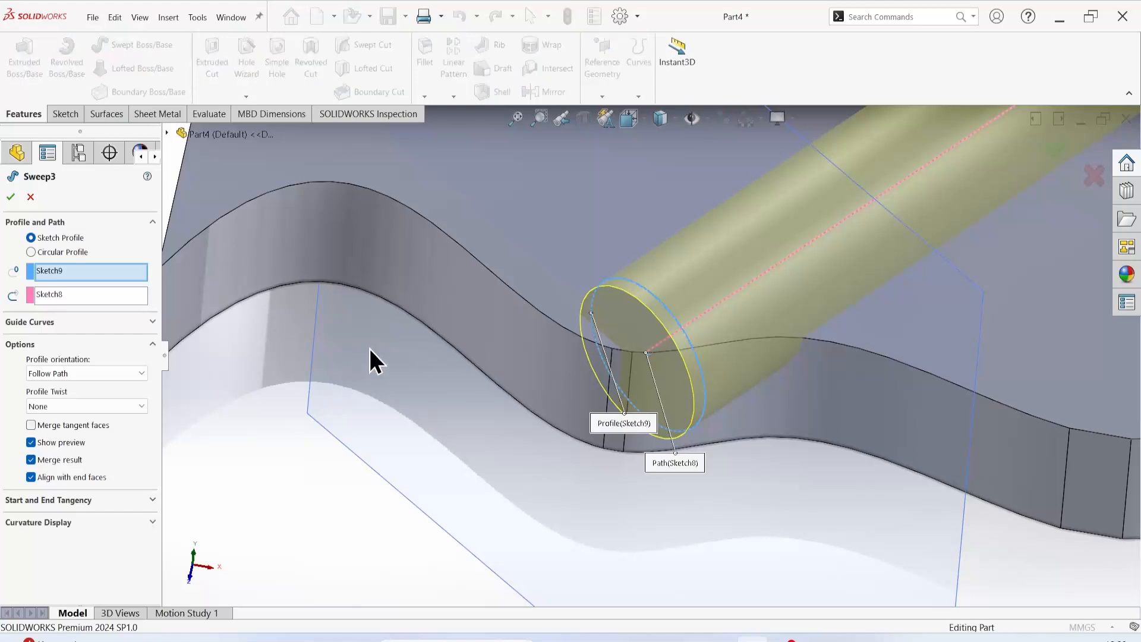
pyautogui.click(30, 476)
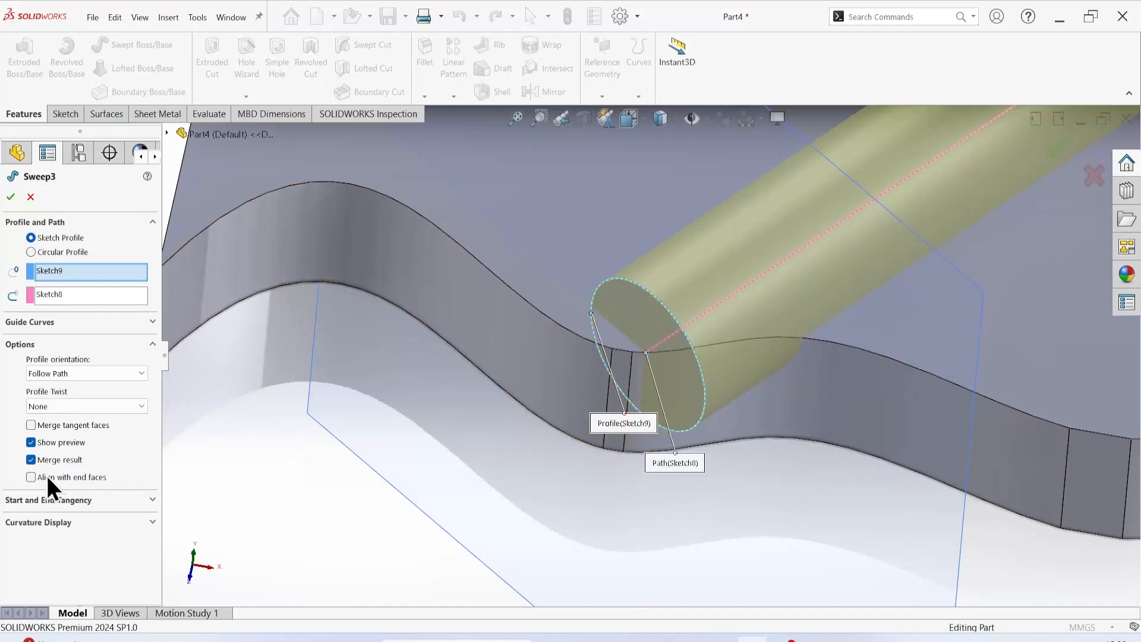
pyautogui.click(11, 197)
# Step: Edit the sweep's circular profile sketch and delete the coincident relation on the circle's centre point
pyautogui.click(8, 371)
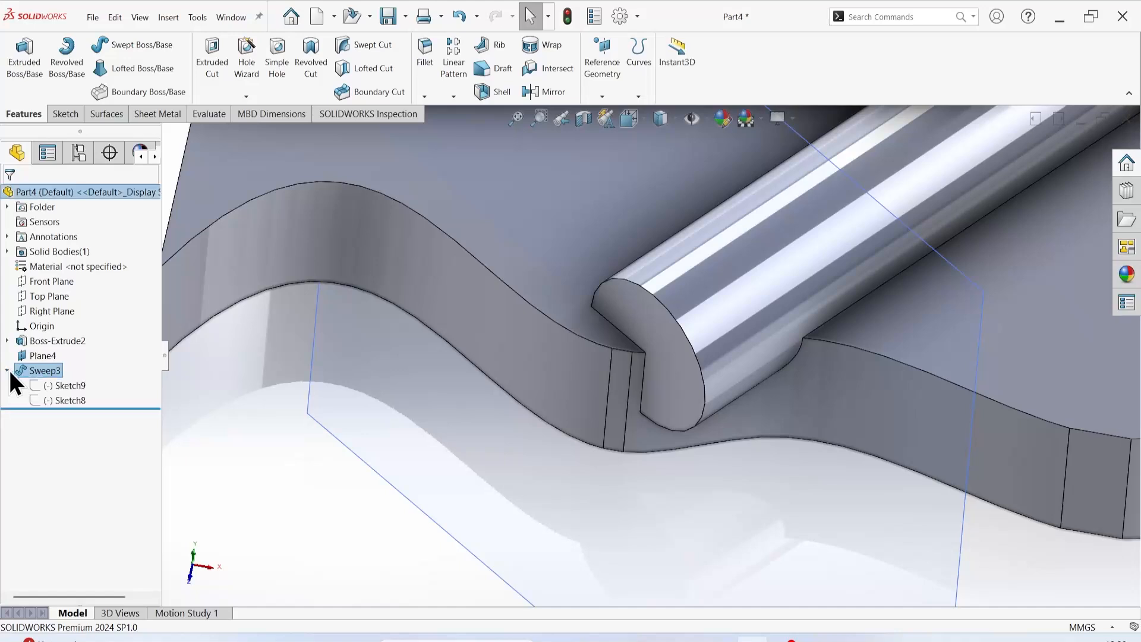
pyautogui.click(56, 390)
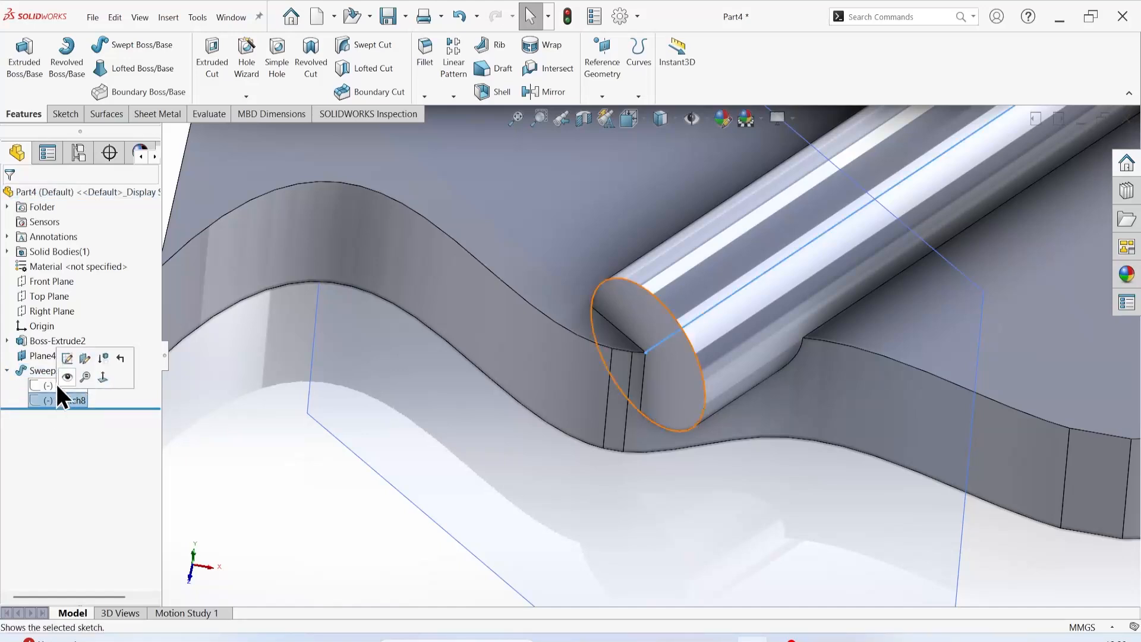
pyautogui.rightClick(49, 387)
pyautogui.click(61, 352)
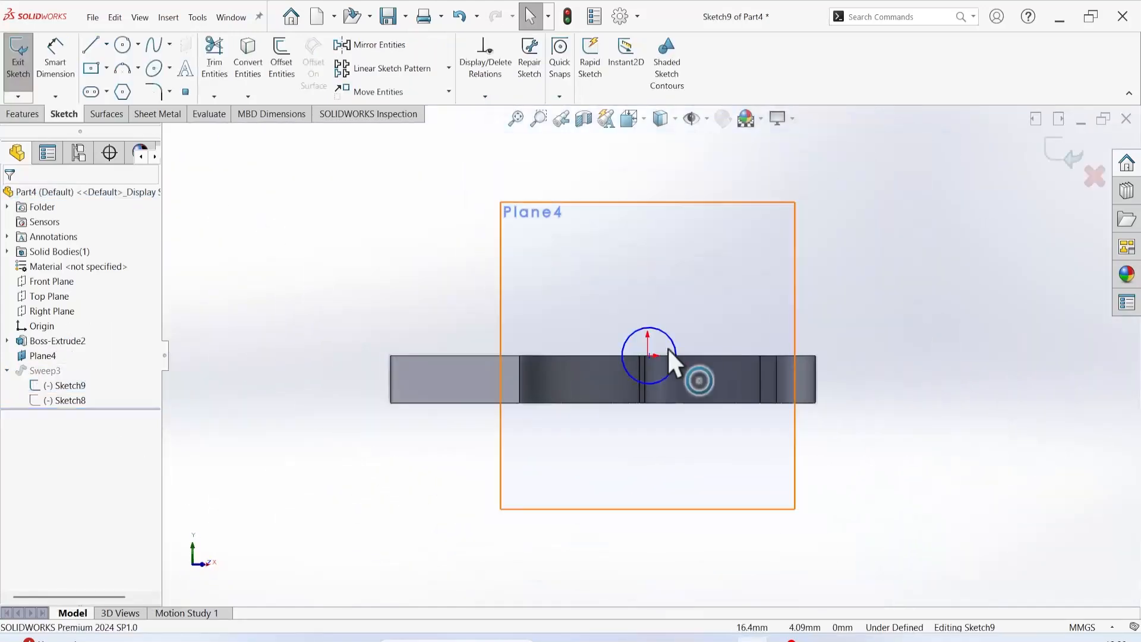
pyautogui.click(706, 311)
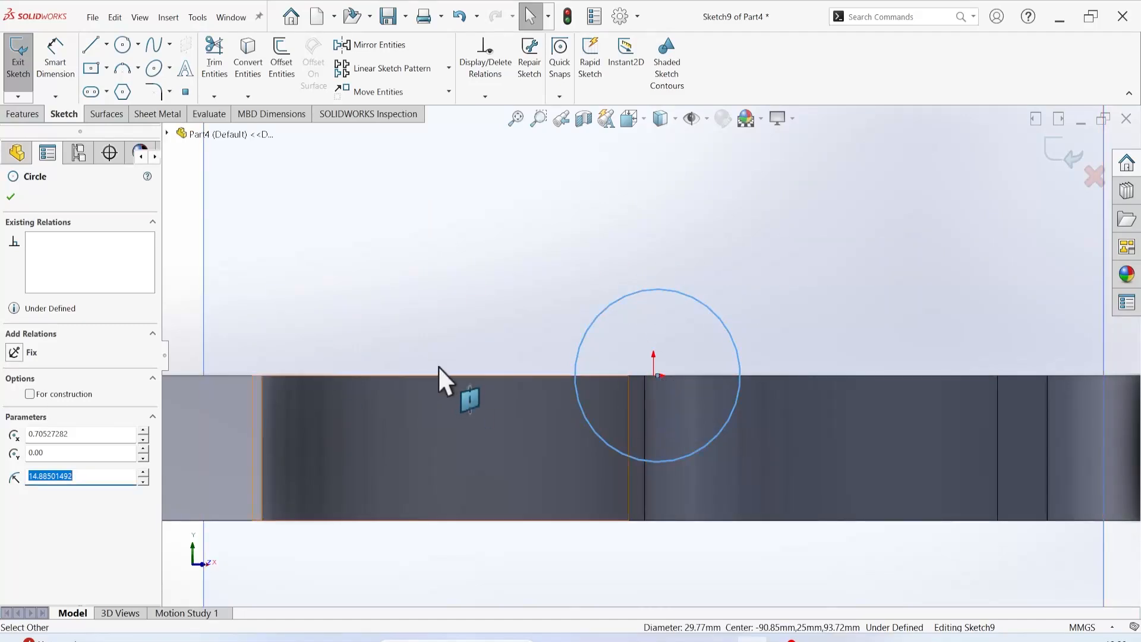
pyautogui.press('Escape')
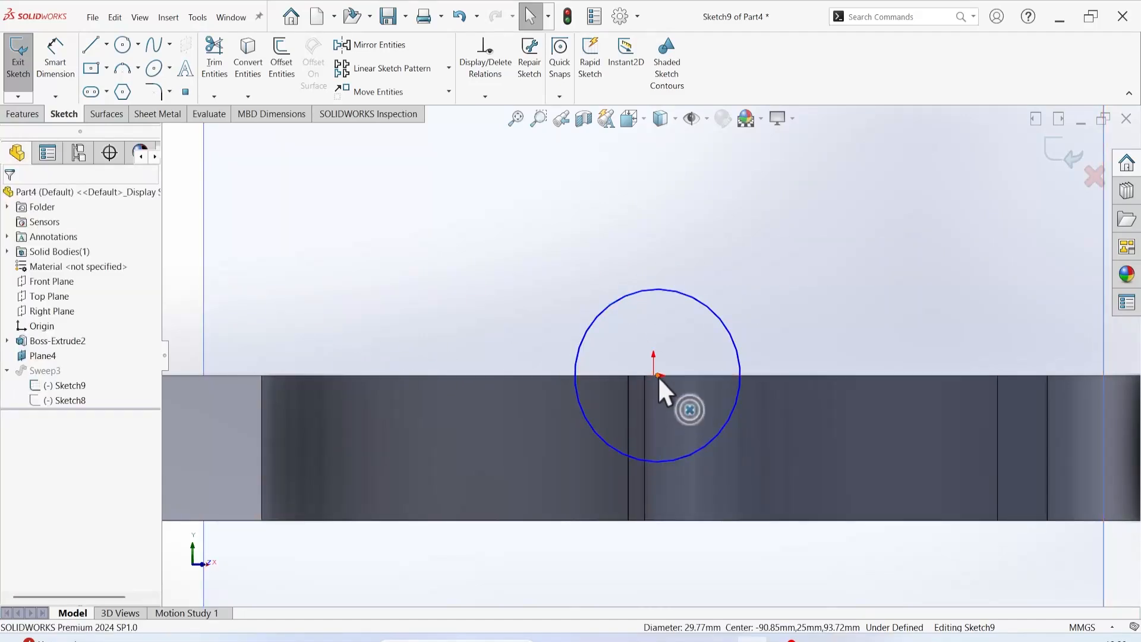
pyautogui.click(658, 375)
pyautogui.rightClick(40, 239)
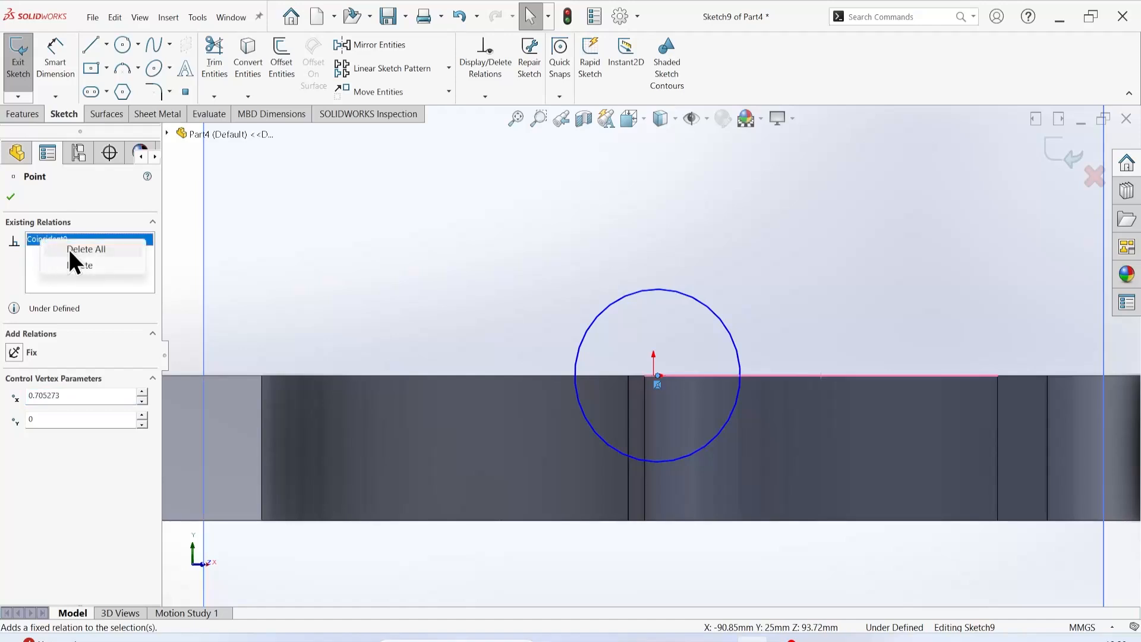
pyautogui.click(77, 255)
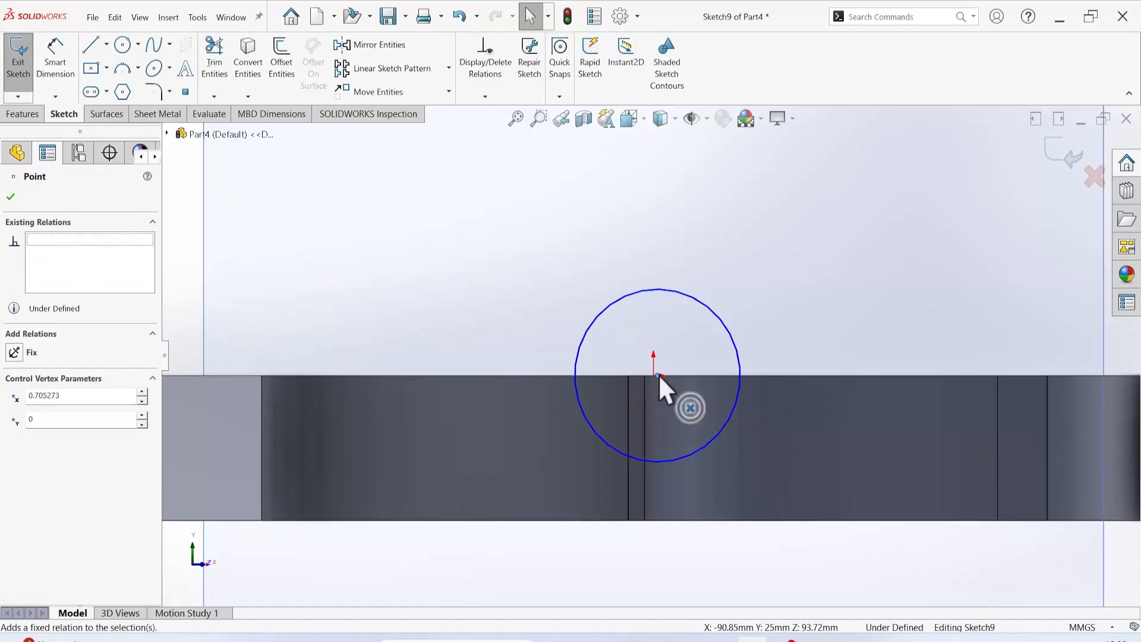
# Step: Move the profile circle up so its centre sits about 16.6 mm above the plate's top face
pyautogui.moveTo(659, 375); pyautogui.dragTo(661, 278)
pyautogui.press('Escape')
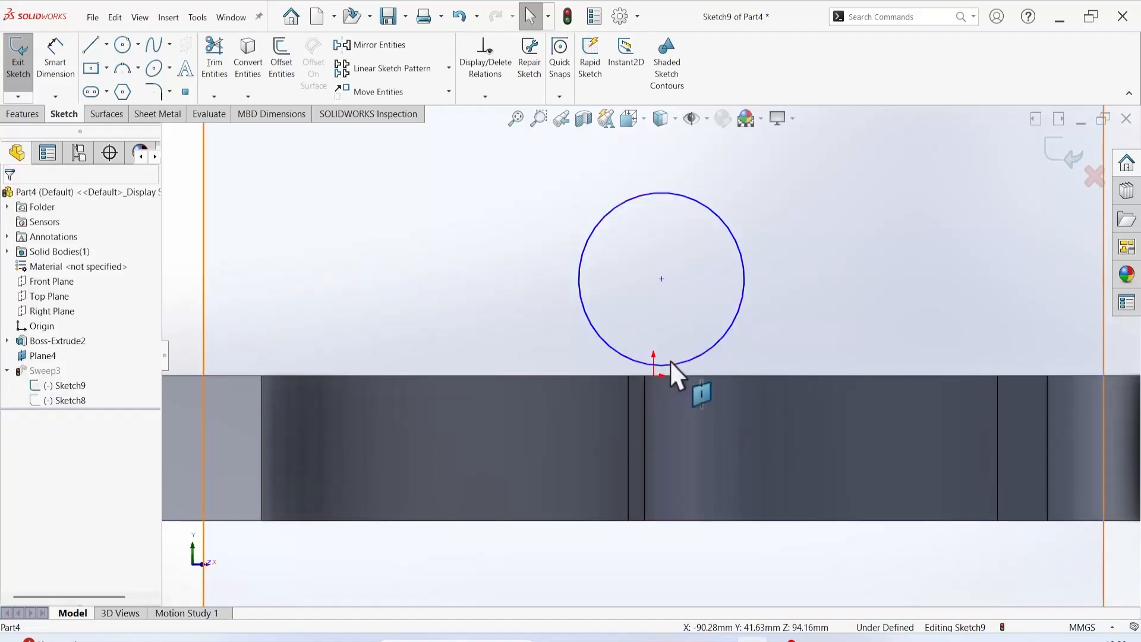
pyautogui.moveTo(670, 361); pyautogui.dragTo(759, 374, button='middle')
pyautogui.click(637, 404)
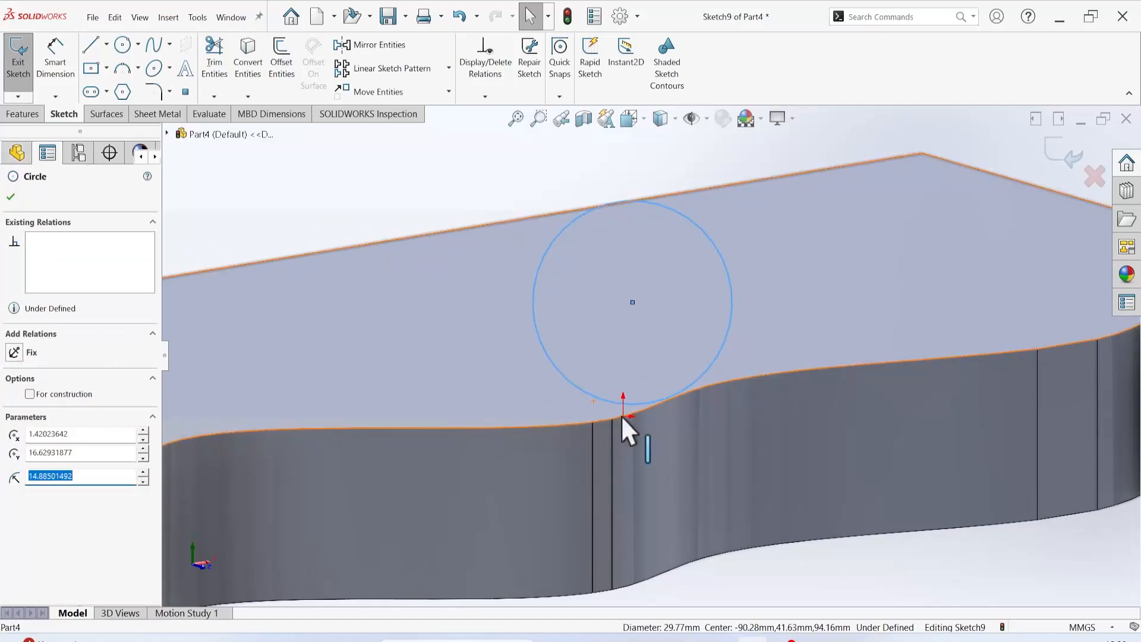
pyautogui.keyDown('ctrl'); pyautogui.click(622, 415); pyautogui.keyUp('ctrl')
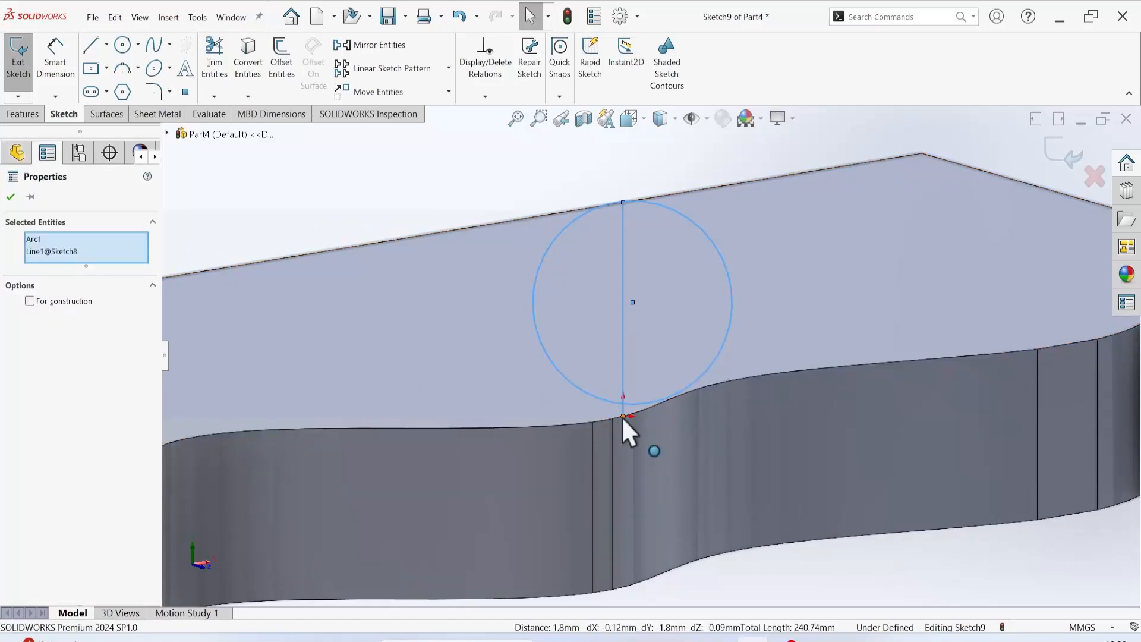
pyautogui.press('Escape')
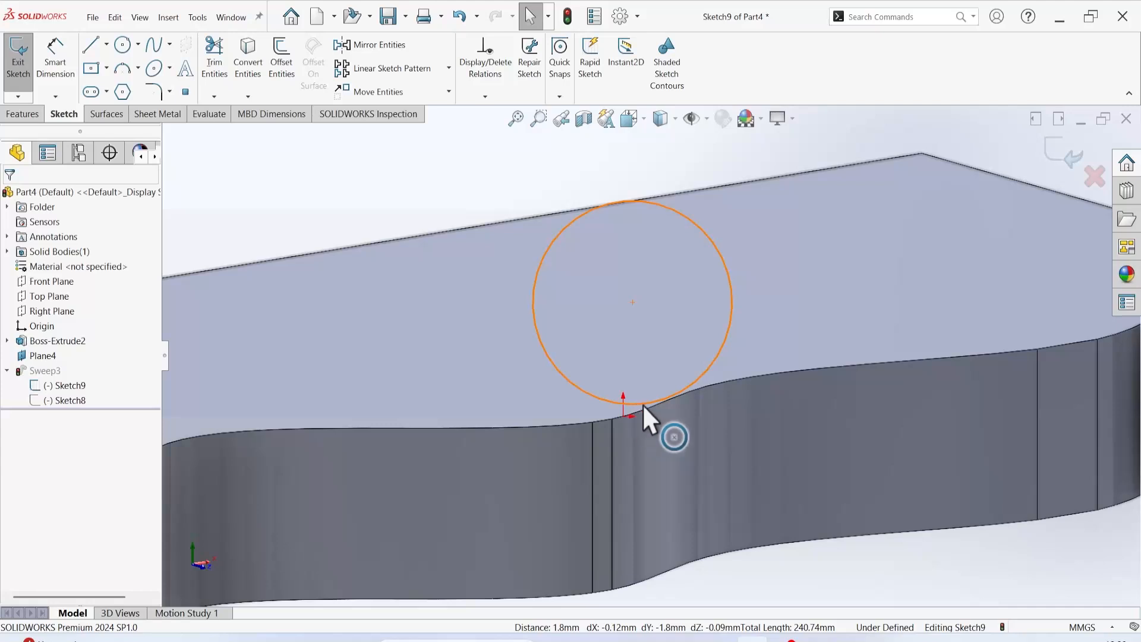
# Step: Make the circle's edge coincident with the path line's endpoint at the wavy edge, then exit the profile sketch to rebuild the sweep
pyautogui.click(643, 404)
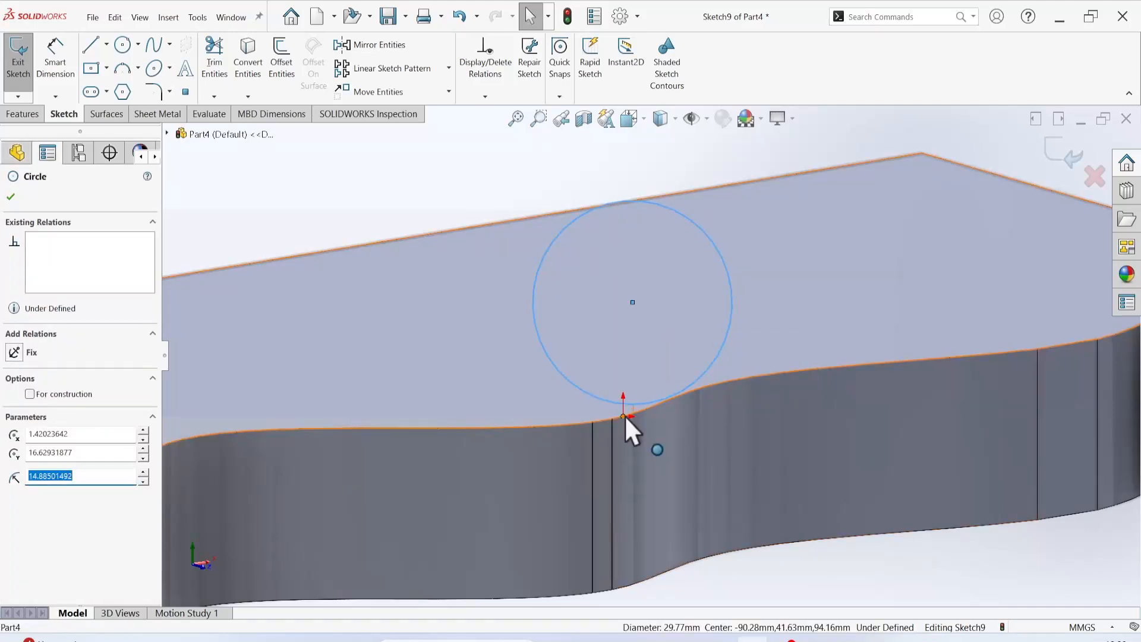
pyautogui.keyDown('ctrl'); pyautogui.click(624, 416); pyautogui.keyUp('ctrl')
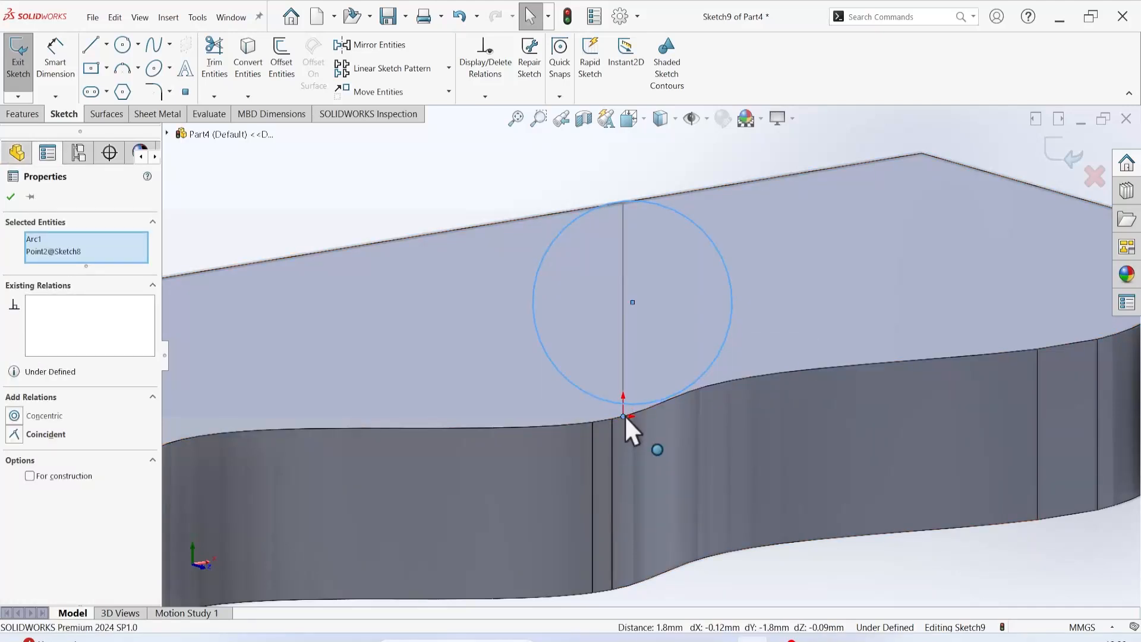
pyautogui.click(15, 437)
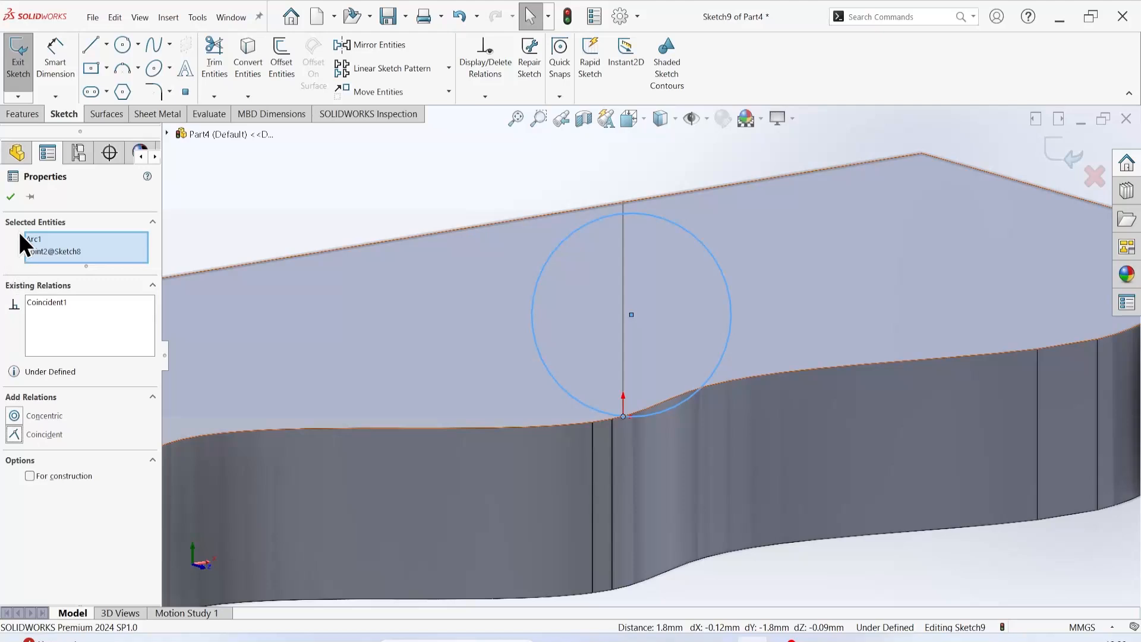
pyautogui.click(11, 196)
pyautogui.scroll(4, 673, 343)
pyautogui.moveTo(840, 387)
pyautogui.mouseDown(button='middle')
pyautogui.moveTo(804, 477)
pyautogui.moveTo(811, 489)
pyautogui.mouseUp(button='middle')
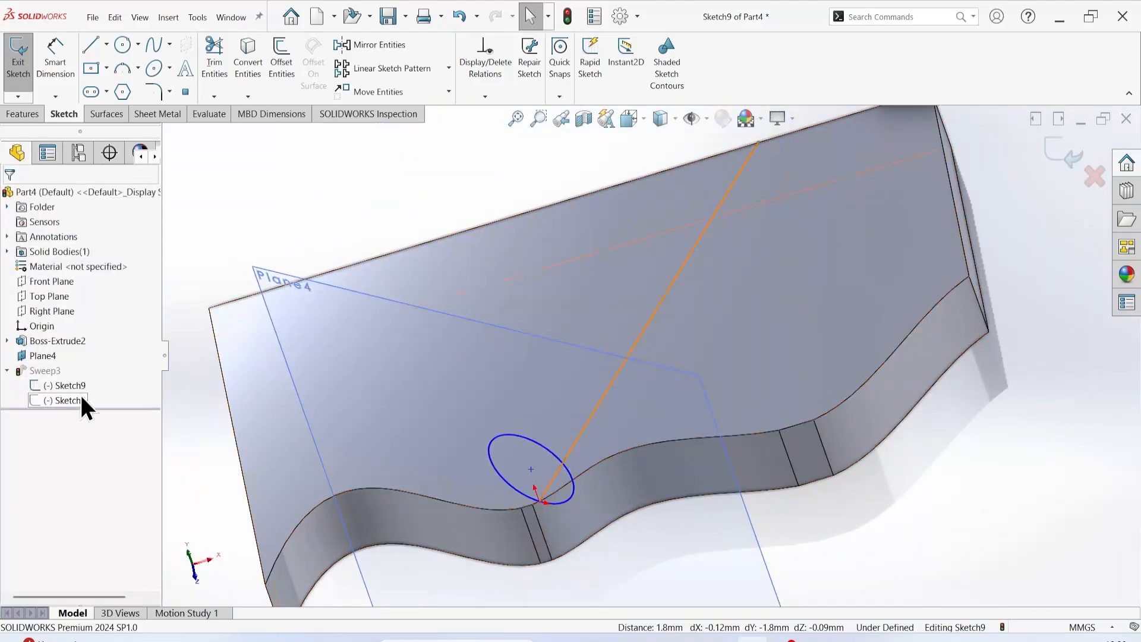
pyautogui.click(1051, 159)
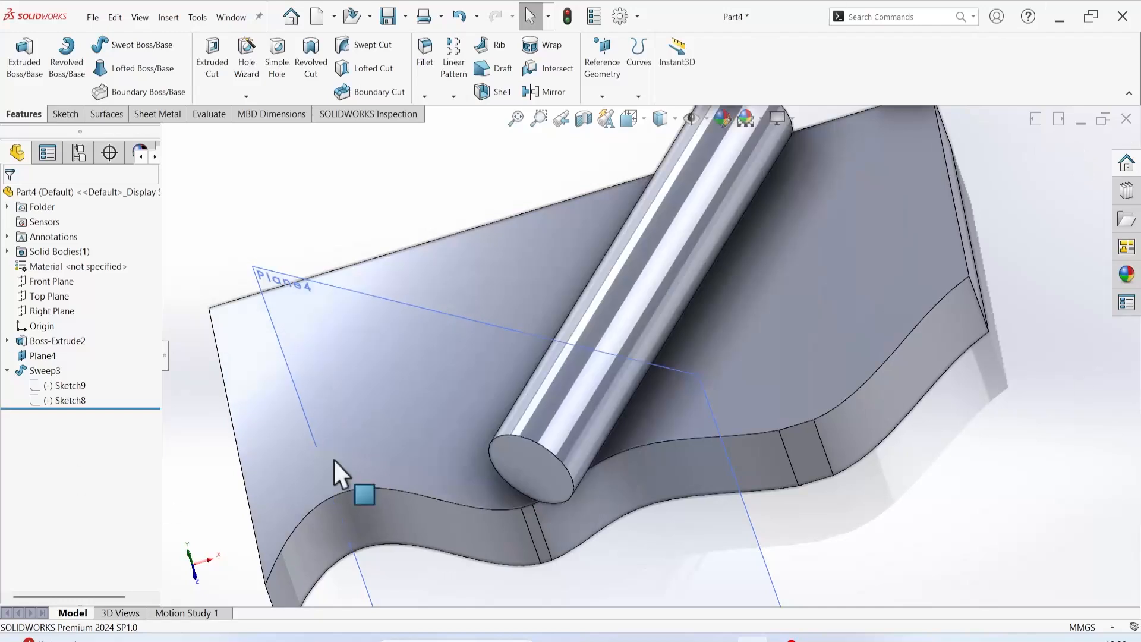
# Step: Edit the sweep, turn on Align with end faces and inspect the cylinder's end at the wavy edge
pyautogui.rightClick(32, 369)
pyautogui.click(38, 326)
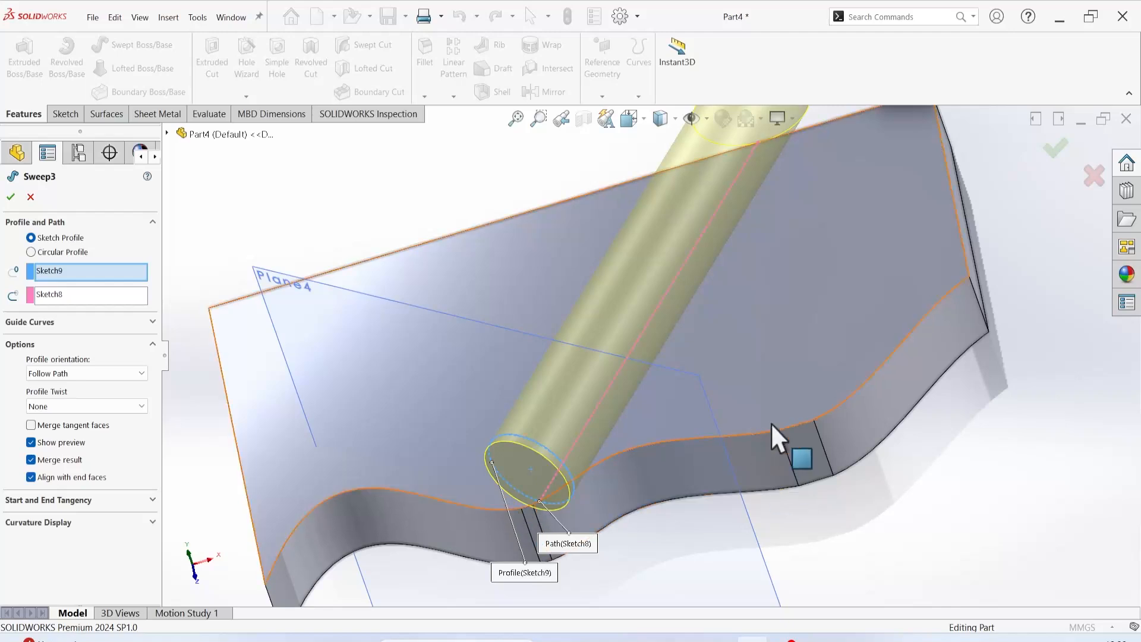
pyautogui.moveTo(773, 431); pyautogui.dragTo(507, 364, button='middle')
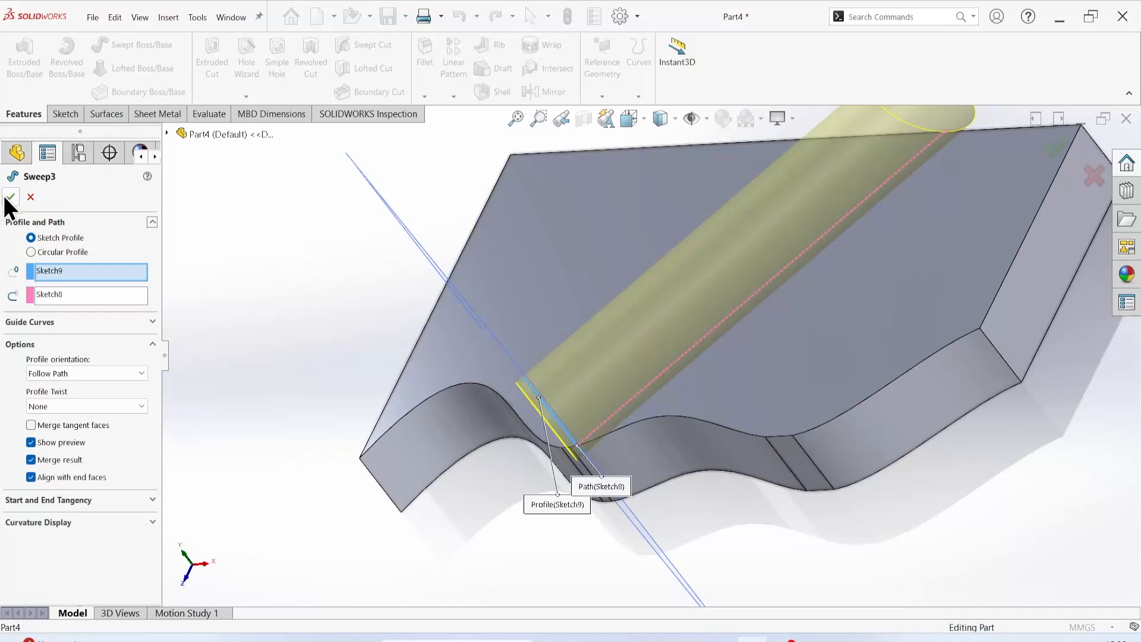
pyautogui.scroll(-3, 599, 447)
pyautogui.moveTo(501, 429); pyautogui.dragTo(511, 393, button='middle')
pyautogui.click(6, 370)
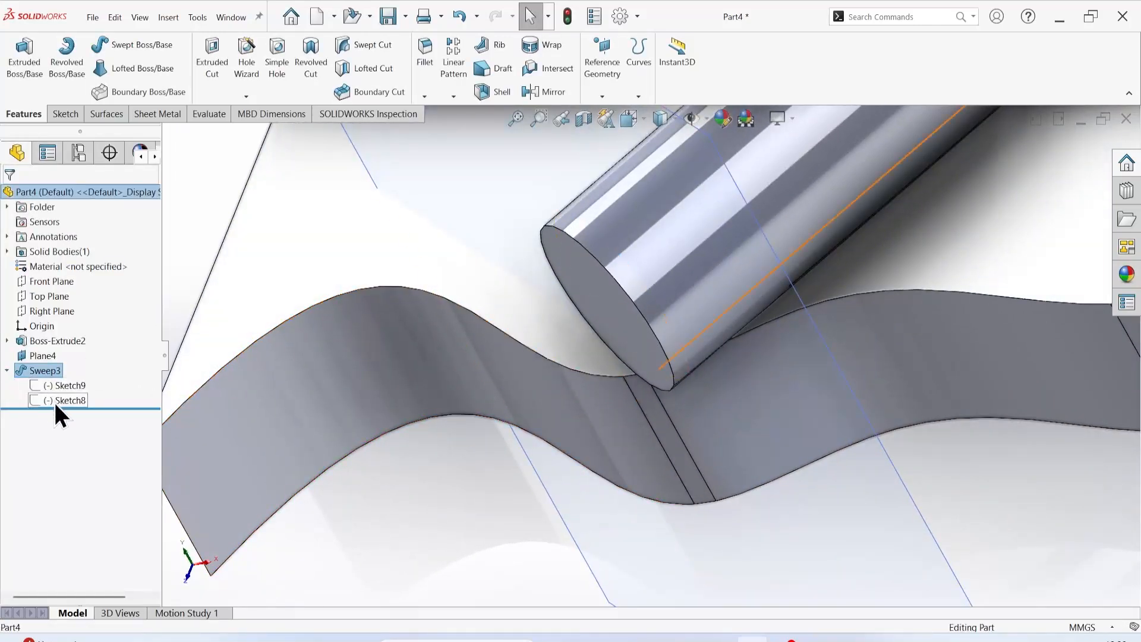
pyautogui.rightClick(54, 400)
pyautogui.click(69, 365)
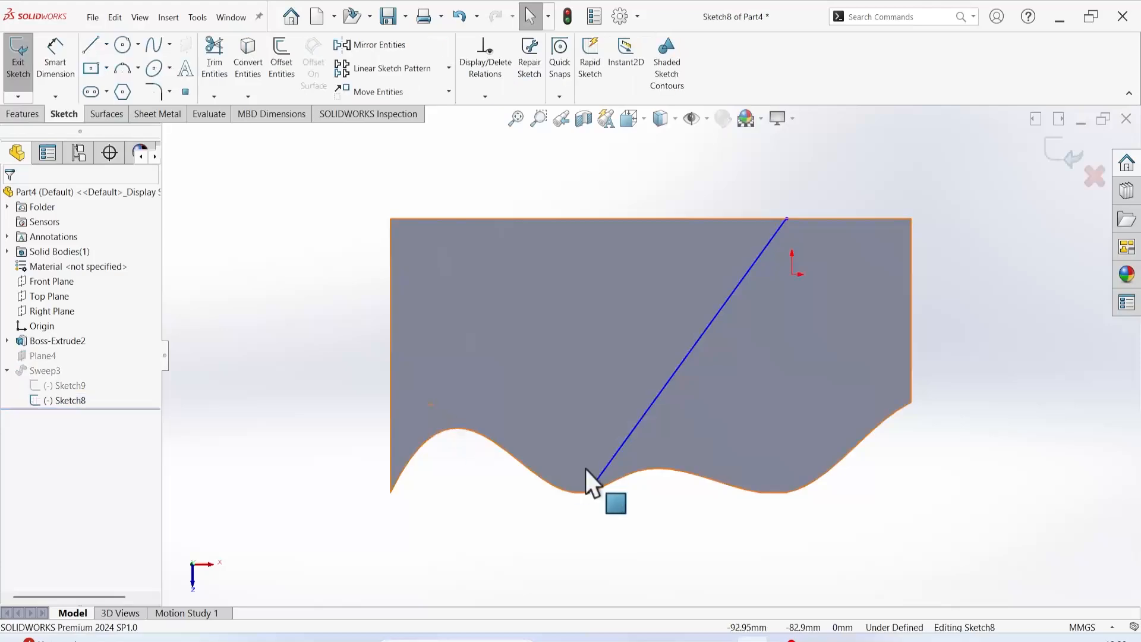
pyautogui.scroll(-4, 596, 480)
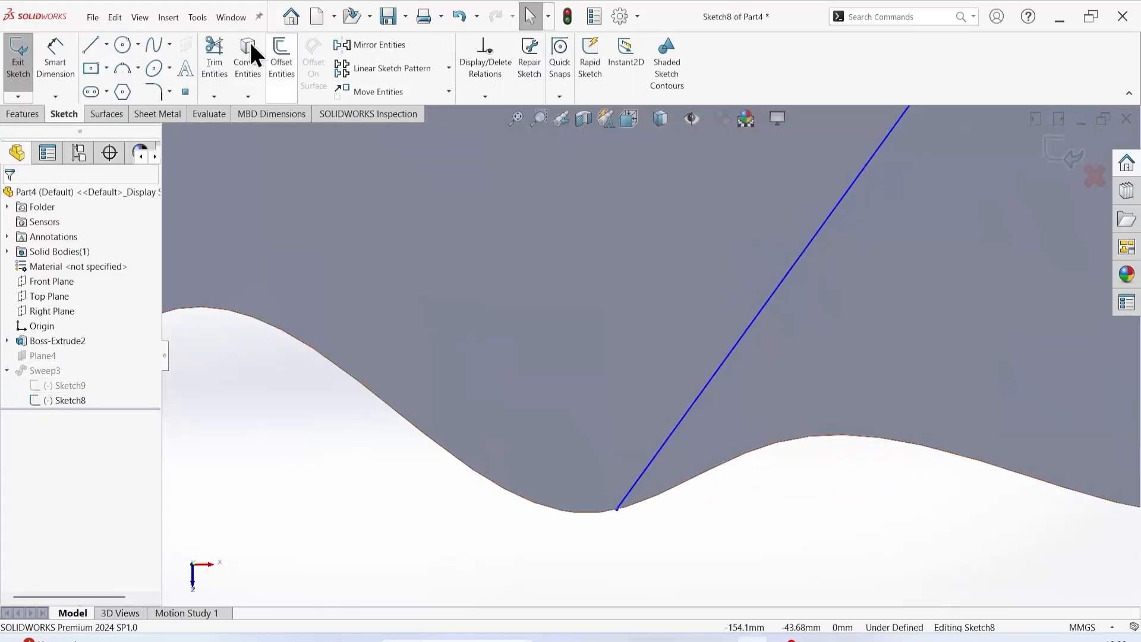
pyautogui.click(15, 73)
# Step: Edit the sweep's profile sketch and delete the circle
pyautogui.rightClick(54, 385)
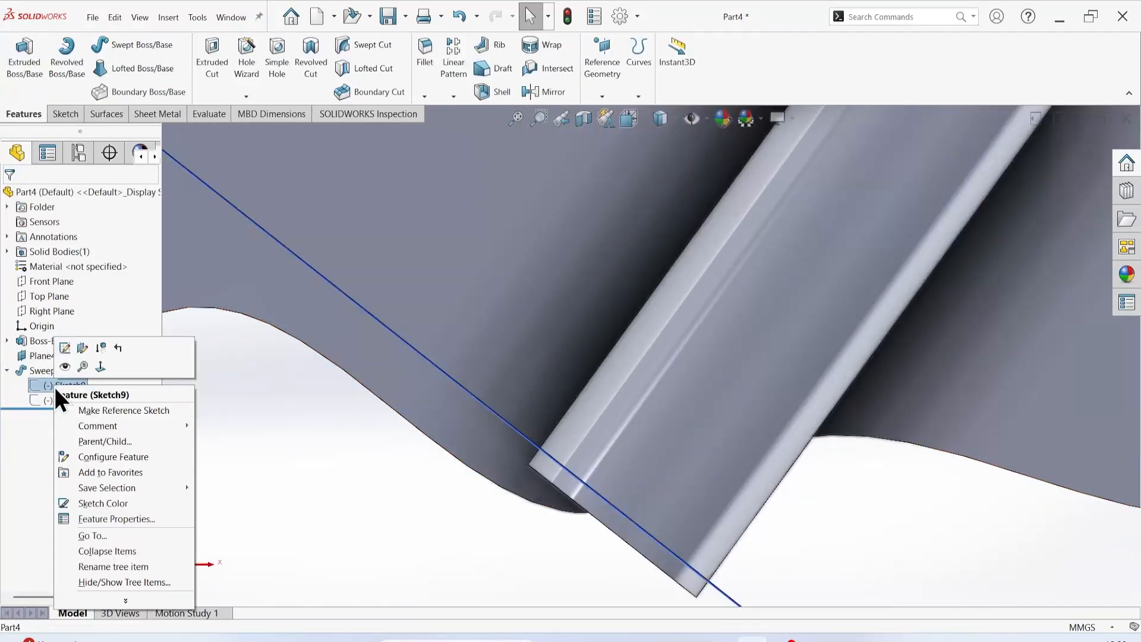
pyautogui.click(68, 349)
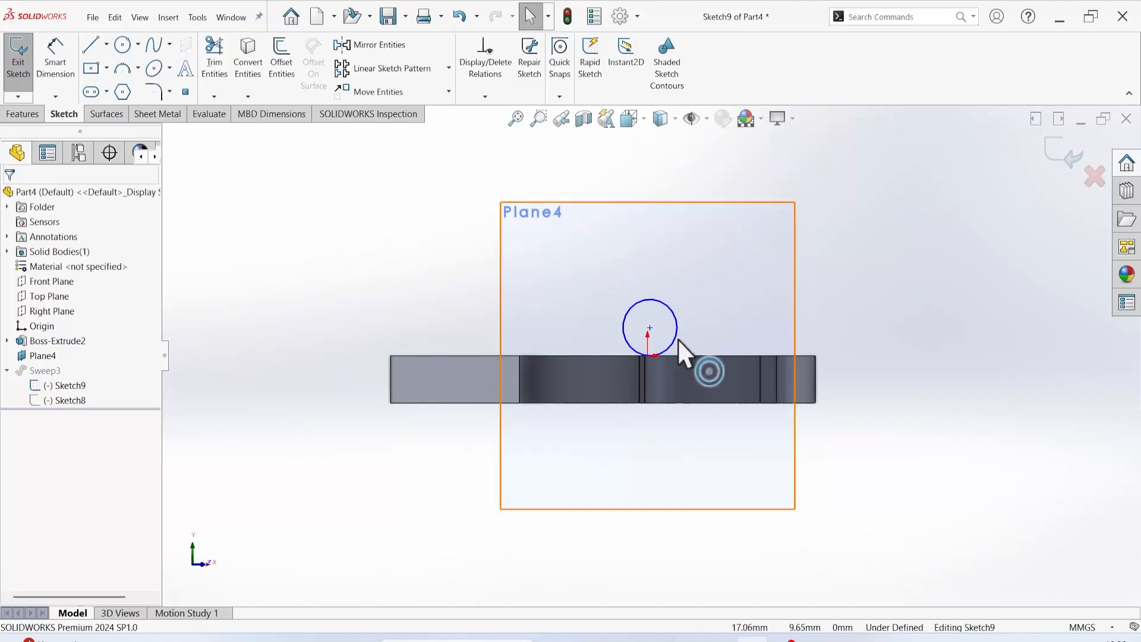
pyautogui.click(675, 340)
pyautogui.press('Delete')
pyautogui.scroll(-5, 676, 297)
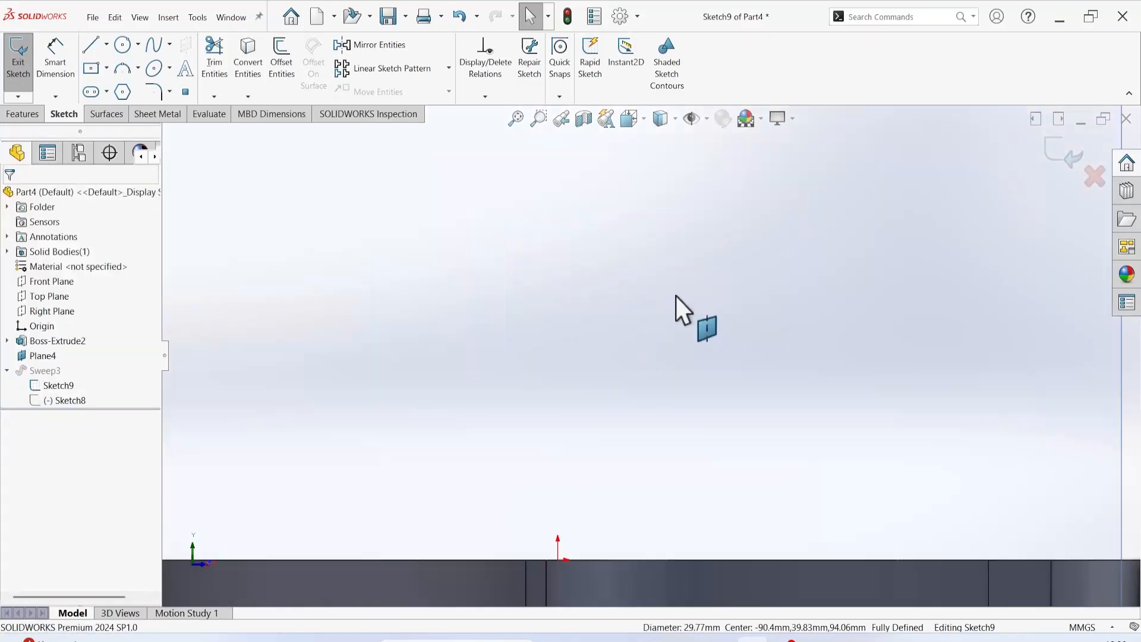
# Step: Draw a corner rectangle about 10 by 8 mm on the plate's top edge at the path's endpoint, then exit the sketch to rebuild the sweep
pyautogui.click(91, 68)
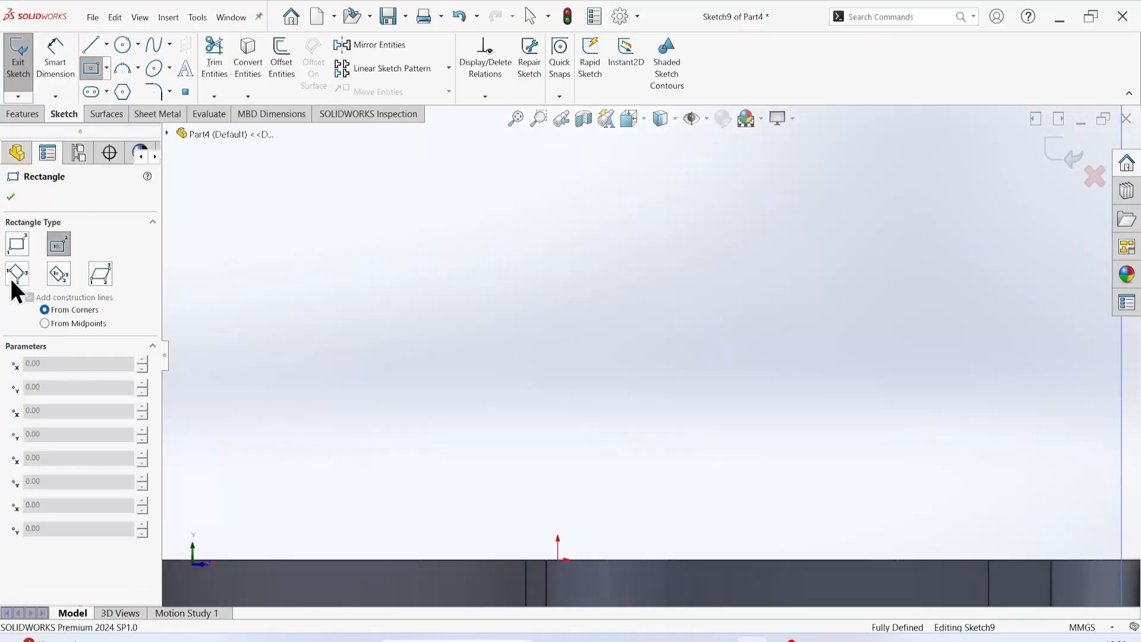
pyautogui.click(17, 244)
pyautogui.scroll(3, 648, 386)
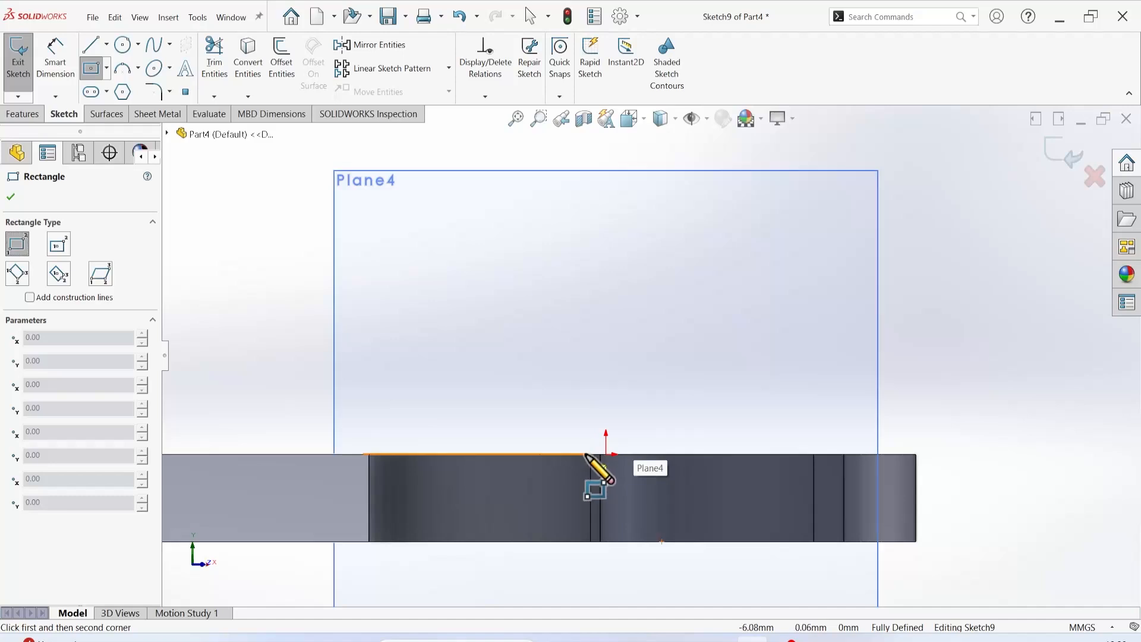
pyautogui.click(607, 454)
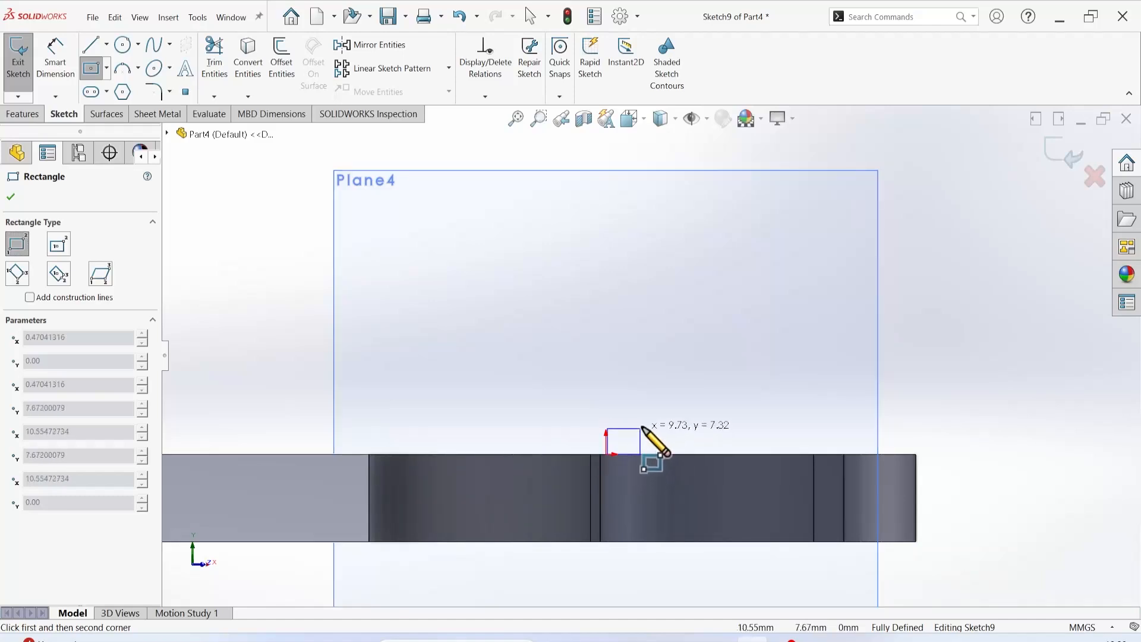
pyautogui.click(643, 425)
pyautogui.moveTo(682, 369); pyautogui.dragTo(660, 351, button='middle')
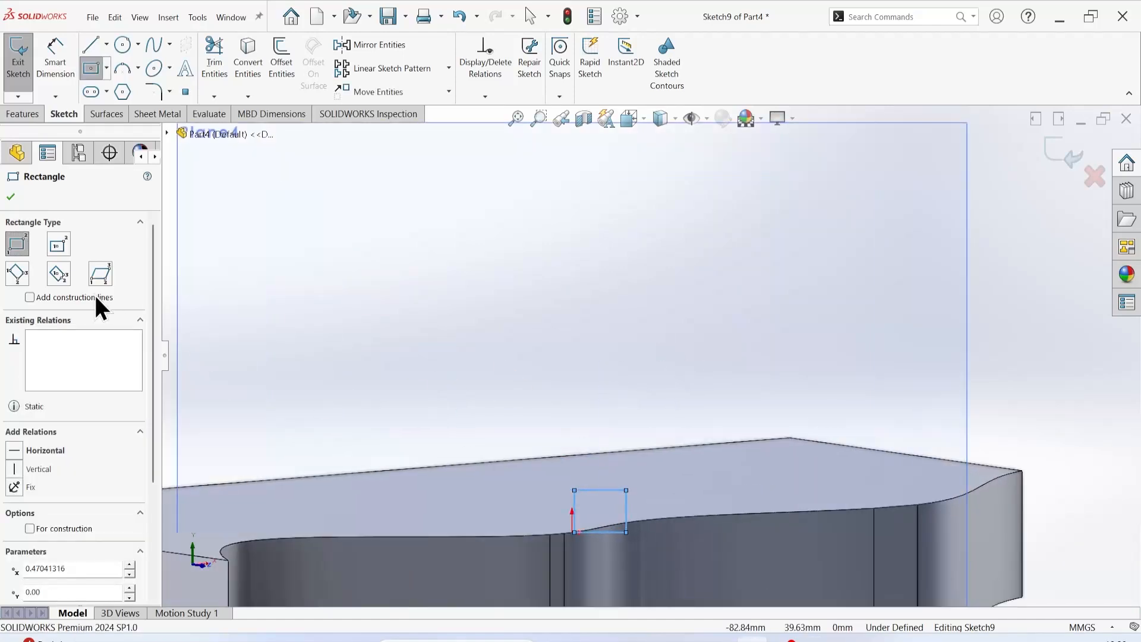
pyautogui.click(8, 196)
pyautogui.moveTo(347, 328); pyautogui.dragTo(367, 373, button='middle')
pyautogui.scroll(4, 367, 374)
pyautogui.scroll(2, 637, 365)
pyautogui.moveTo(637, 364); pyautogui.dragTo(613, 410, button='middle')
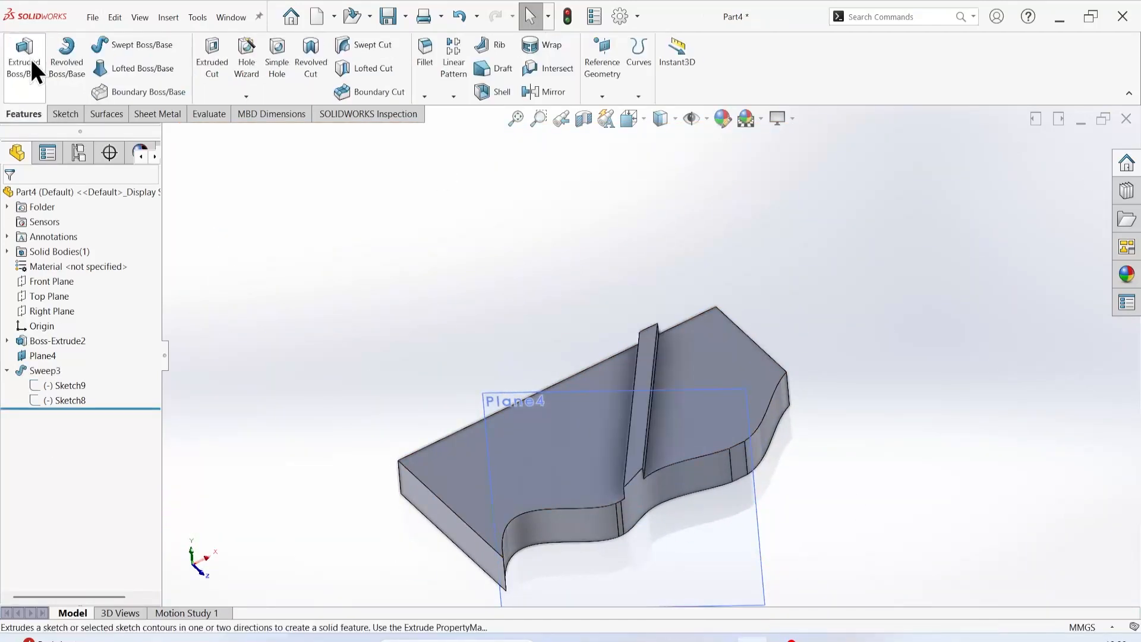
pyautogui.click(18, 57)
# Step: Examine from several angles how the rectangular sweep's end meets the plate's wavy side face
pyautogui.moveTo(857, 225); pyautogui.dragTo(767, 340, button='middle')
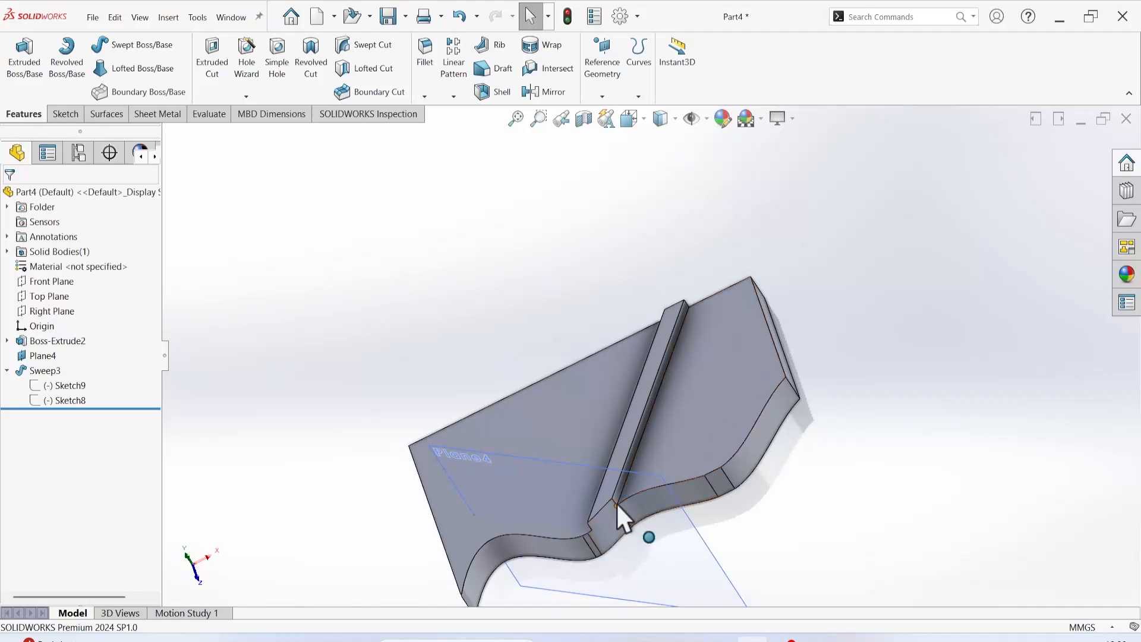
pyautogui.scroll(-3, 616, 502)
pyautogui.scroll(3, 644, 421)
pyautogui.moveTo(663, 395); pyautogui.dragTo(713, 285, button='middle')
pyautogui.scroll(-4, 649, 393)
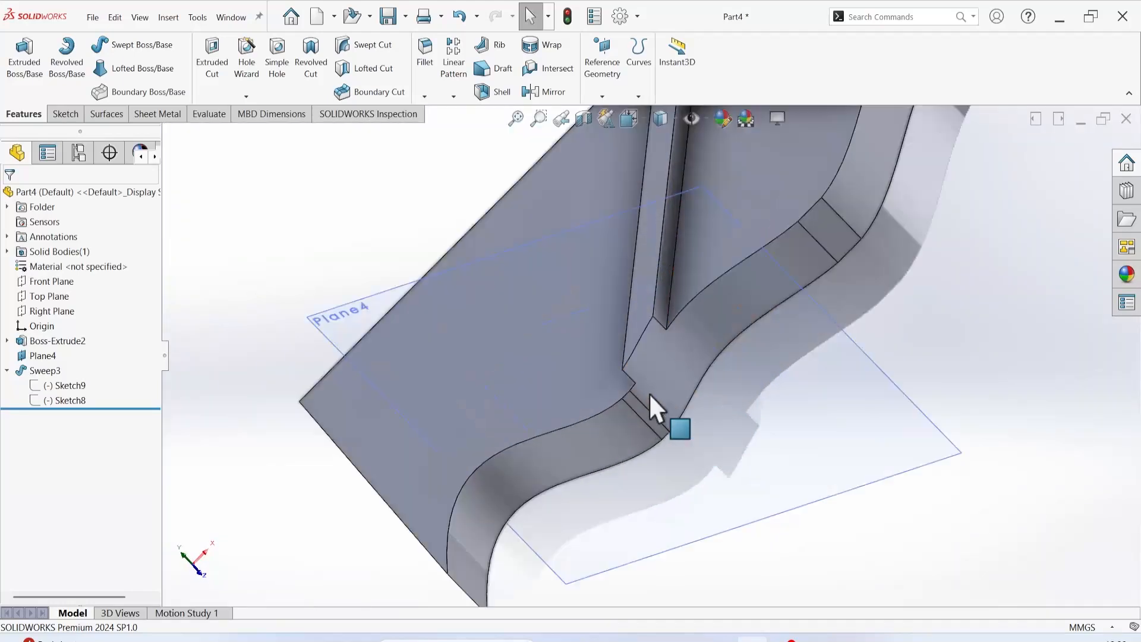
pyautogui.scroll(3, 649, 394)
pyautogui.moveTo(676, 543); pyautogui.dragTo(694, 380, button='middle')
pyautogui.scroll(4, 693, 372)
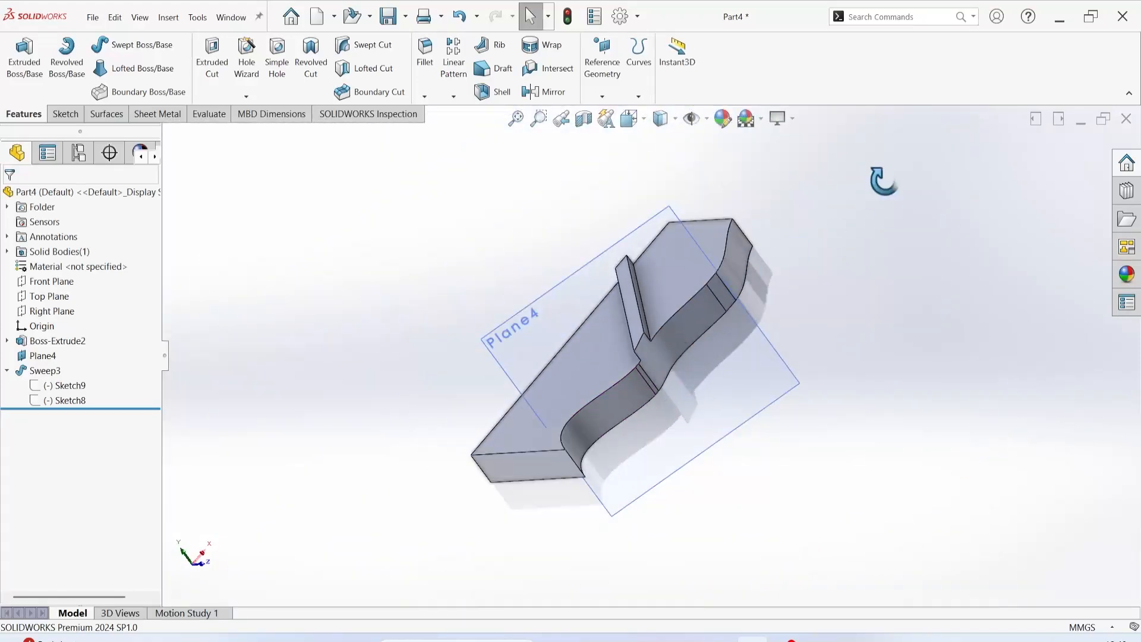
pyautogui.moveTo(884, 181); pyautogui.dragTo(889, 244, button='middle')
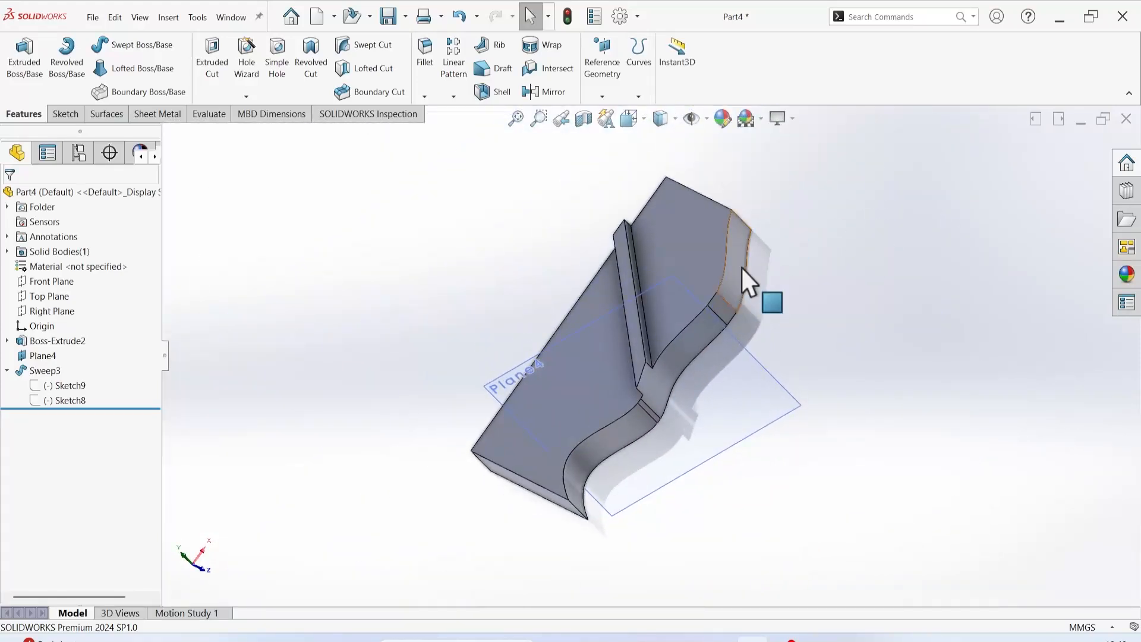
pyautogui.moveTo(741, 266); pyautogui.dragTo(632, 345, button='middle')
pyautogui.scroll(3, 644, 345)
pyautogui.scroll(-5, 644, 344)
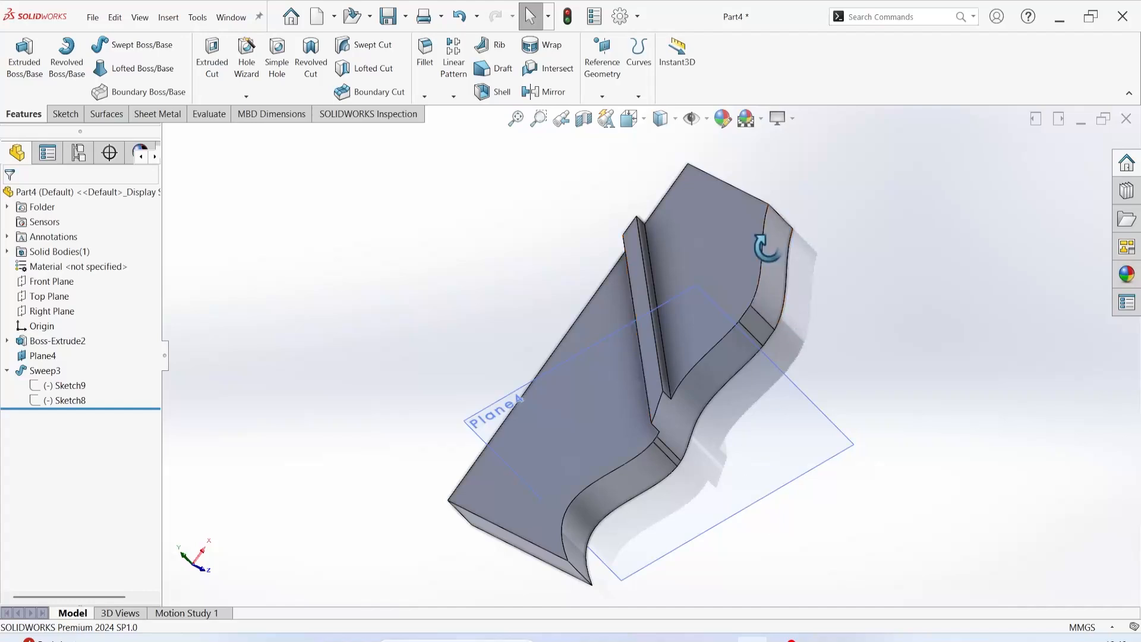
pyautogui.moveTo(766, 247); pyautogui.dragTo(740, 389, button='middle')
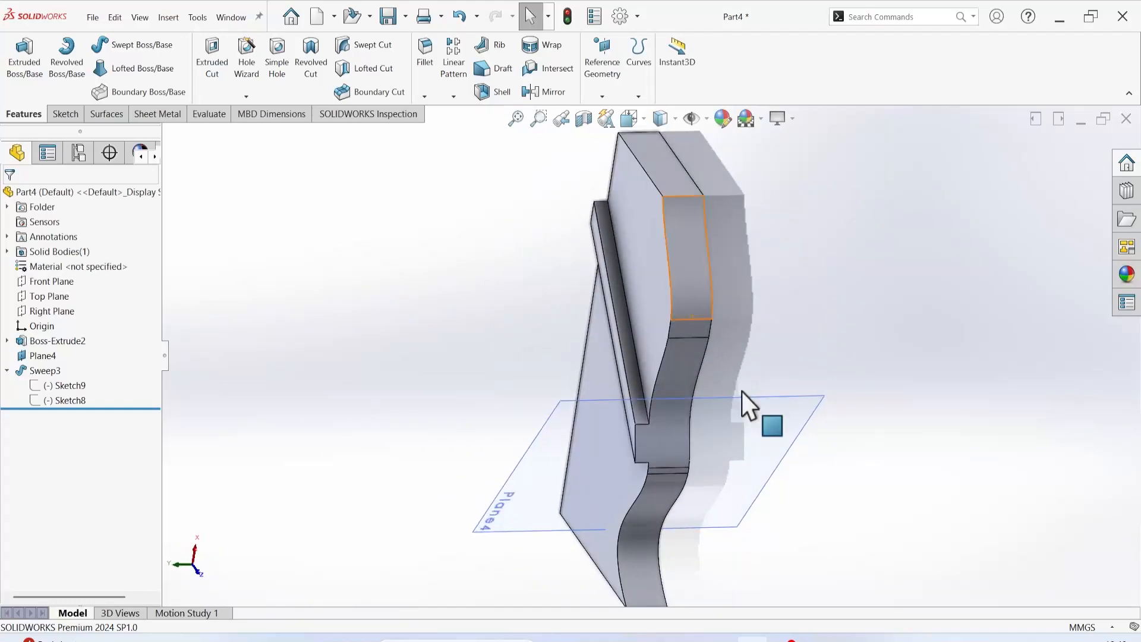